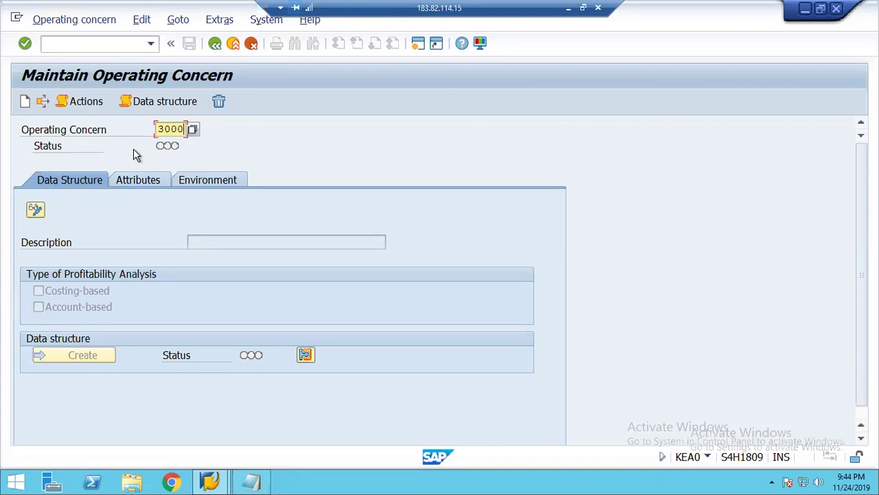
Create operating concern 3000 with the description "jkjl" and both costing-based and account-based profitability analysis enabled.
click(26, 101)
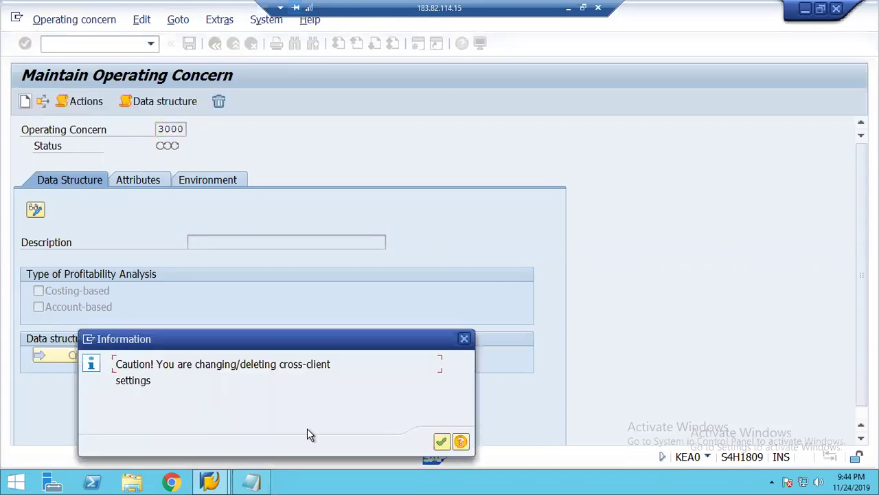
click(441, 441)
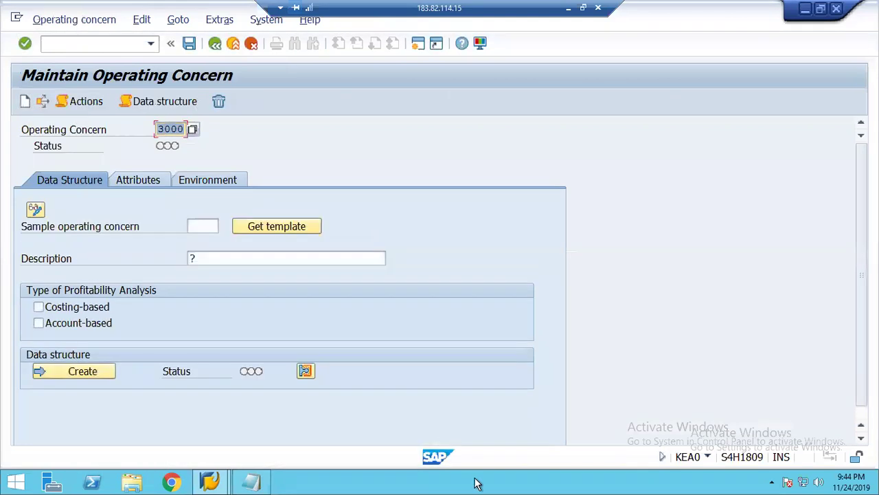
click(219, 257)
key(BackSpace)
text(jkjl)
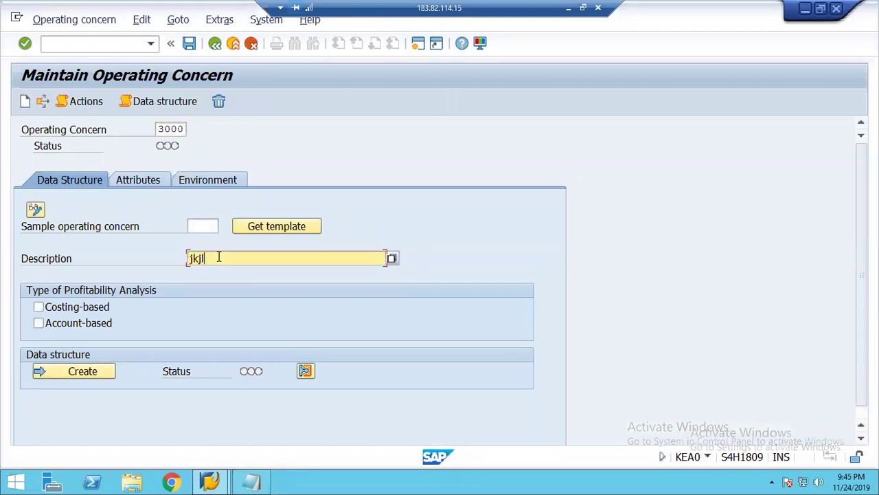
click(54, 309)
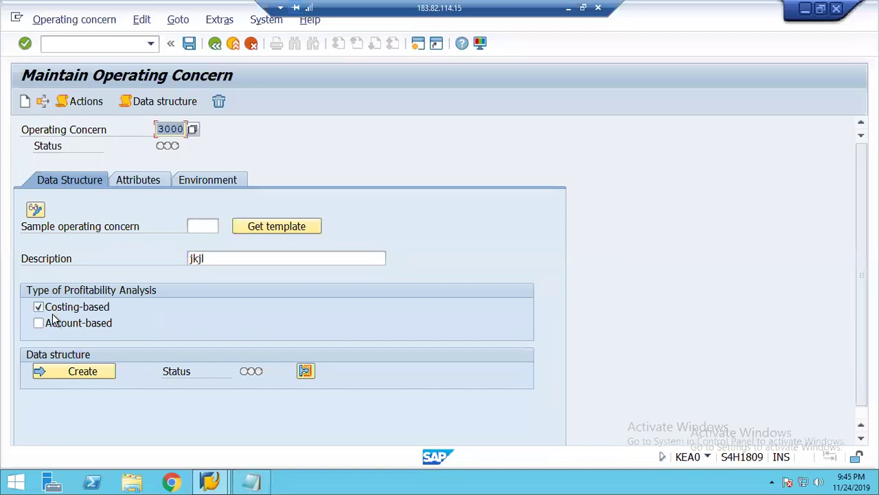
click(57, 326)
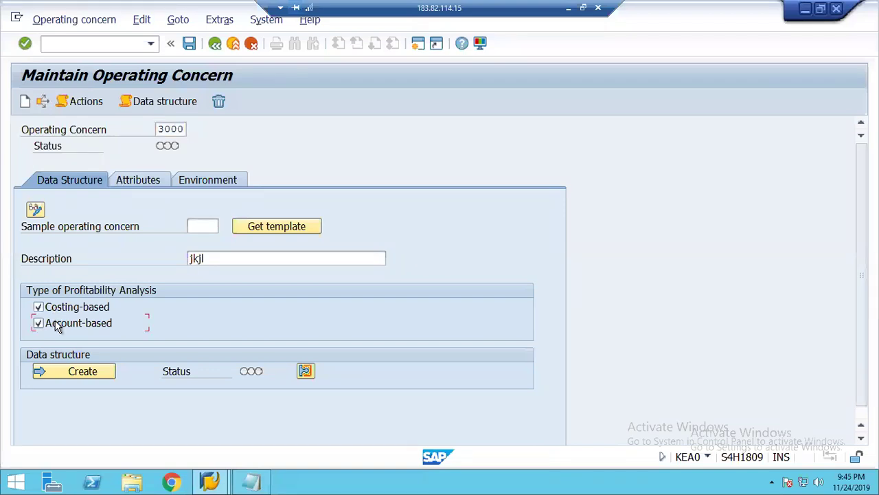
Set the operating concern's attributes to currency USD and fiscal year variant K4.
click(139, 181)
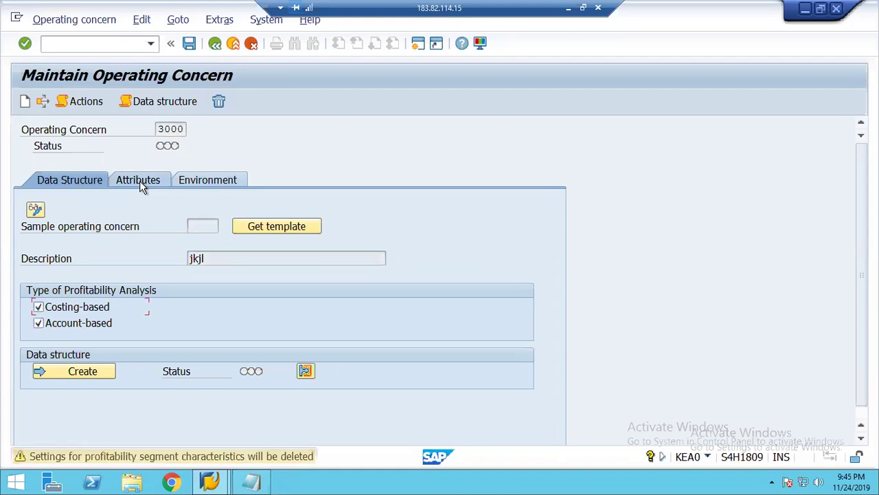
click(139, 187)
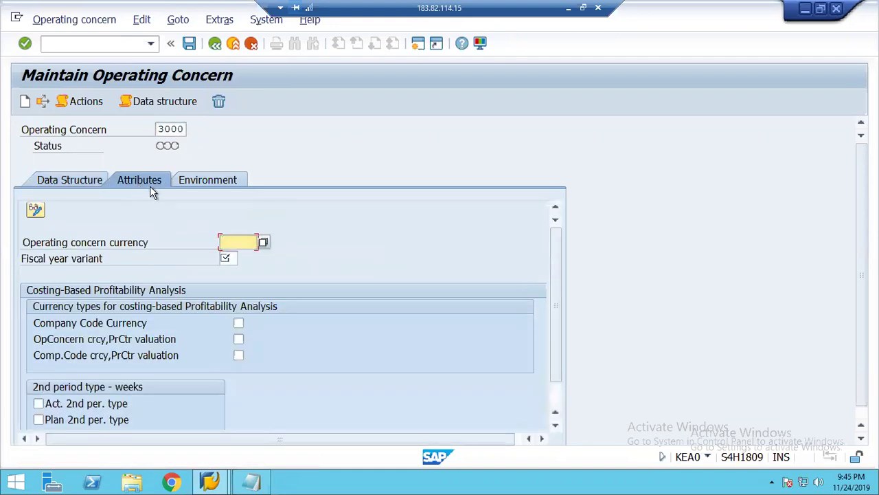
key(Down)
key(Return)
click(225, 259)
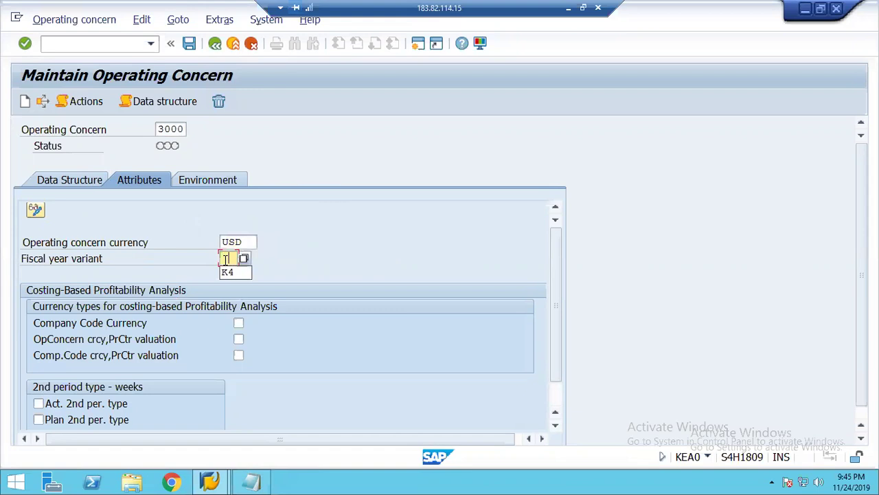
key(Down)
key(Return)
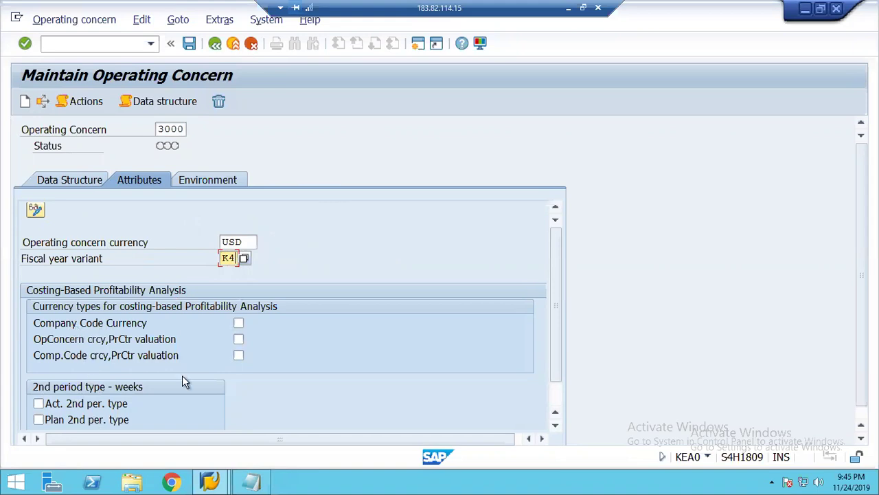
Return to the data structure settings of operating concern 3000 and save its attributes.
click(201, 183)
click(79, 180)
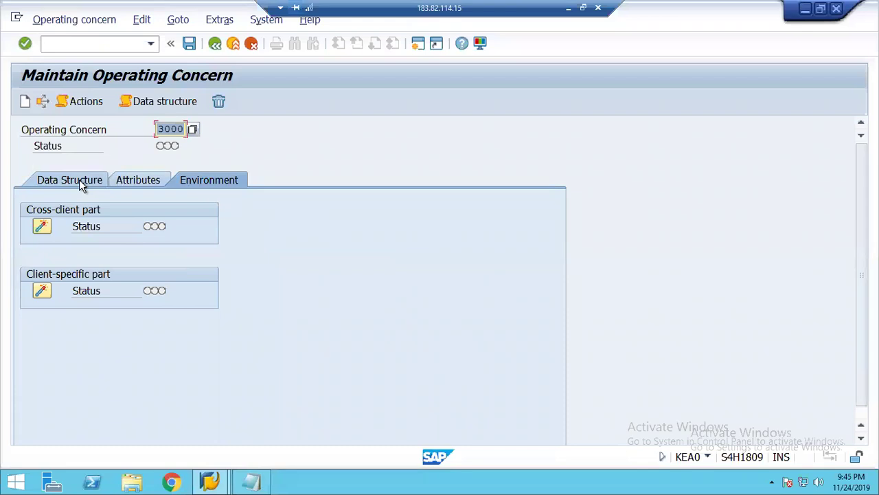
click(70, 372)
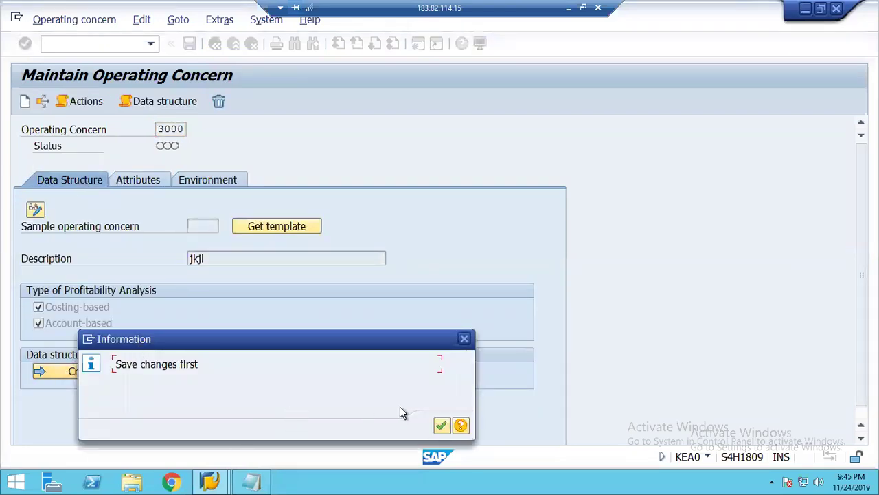
click(441, 425)
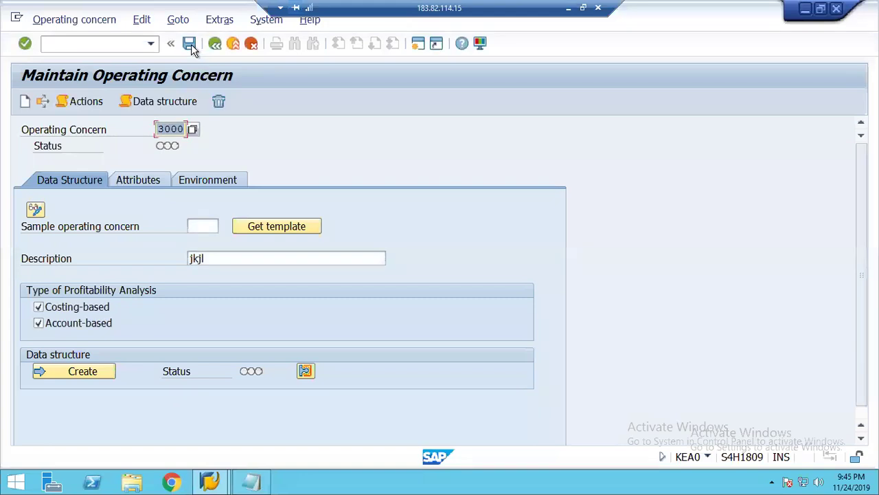
click(189, 44)
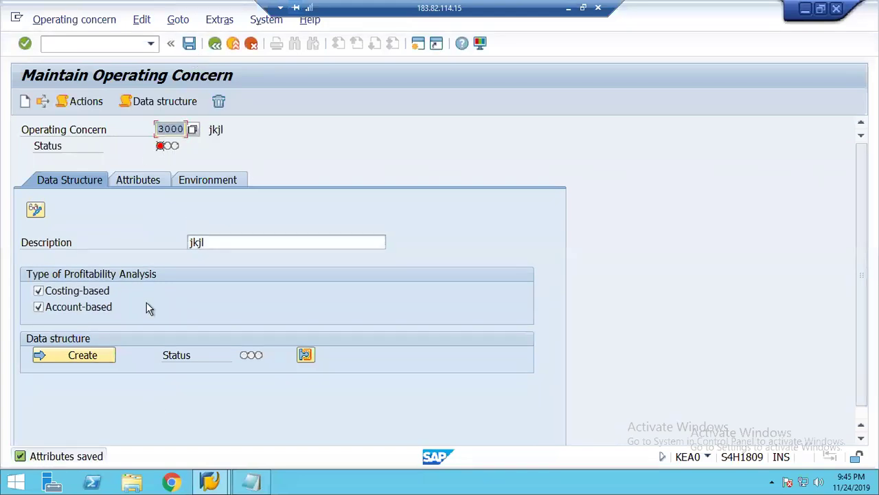
Start creating the data structure for operating concern 3000 and decline to exit its editor.
click(72, 359)
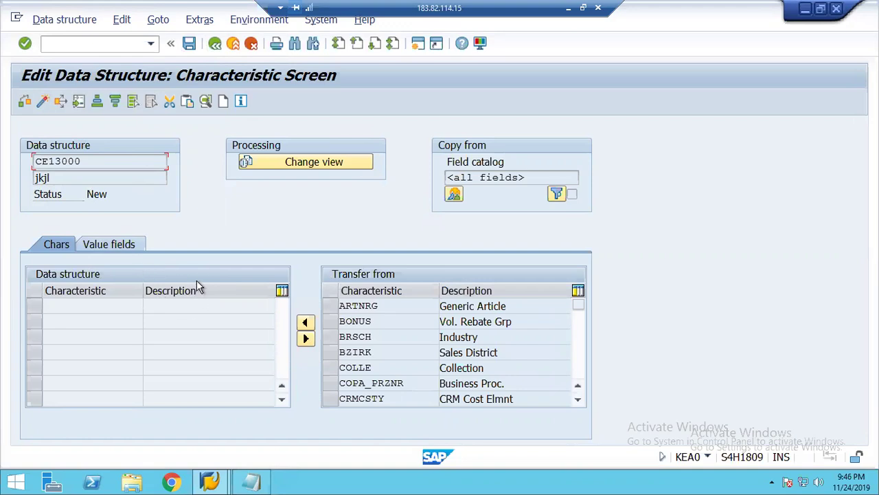
click(215, 45)
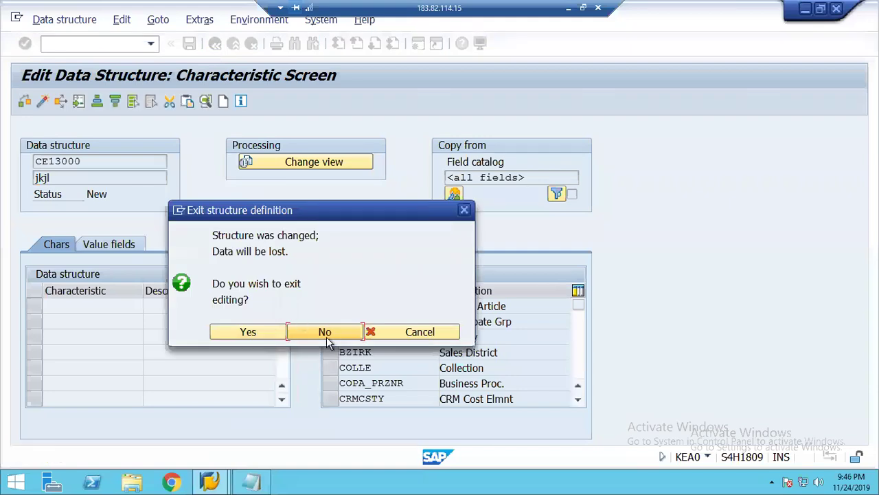
click(315, 337)
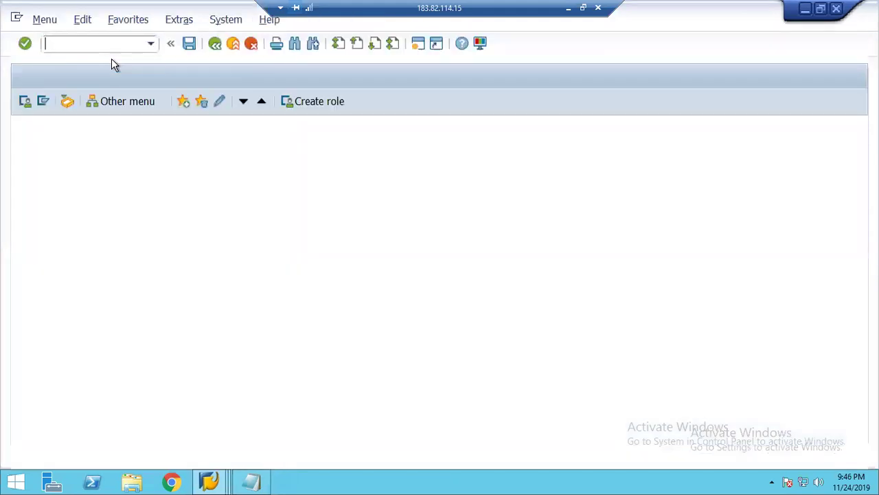
Open transaction se38 and copy the program name FCO_ADD_COPA_FIELD_TO_ACDOCA.
text(se38)
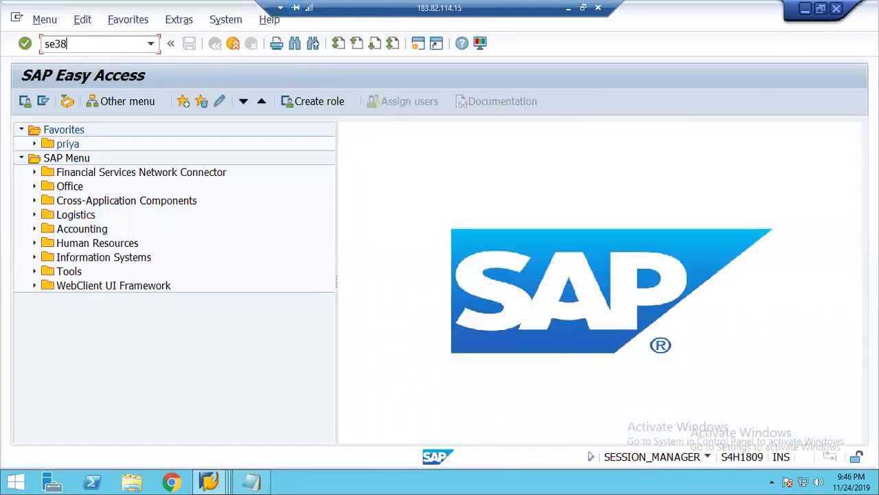
key(Return)
key(BackSpace)
click(129, 175)
key(shift+Left)
key(shift+Left)
key(shift+Left)
key(shift+Left)
key(shift+Left)
key(shift+Left)
key(shift+Left)
key(shift+Left)
key(shift+Left)
key(shift+Left)
key(shift+Left)
key(shift+Left)
key(shift+Left)
key(shift+Left)
key(shift+Left)
key(shift+Left)
key(shift+Left)
key(shift+Left)
key(shift+Left)
key(shift+Left)
key(ctrl+c)
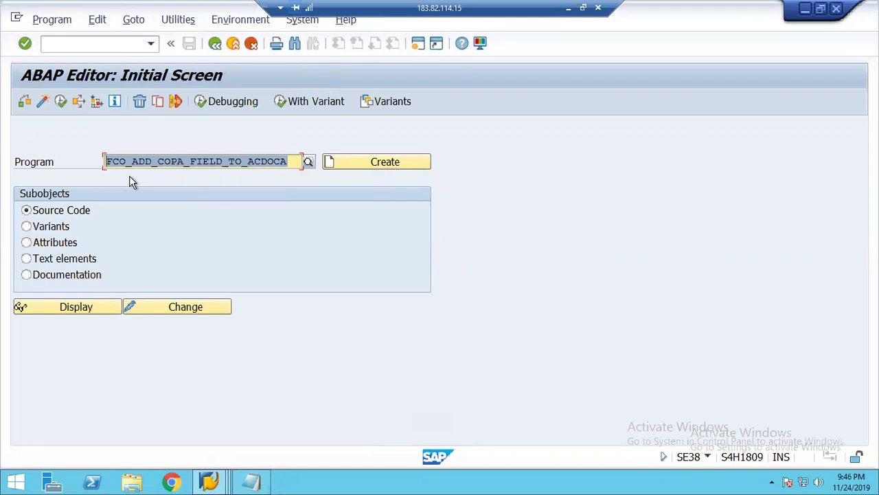
key(Left)
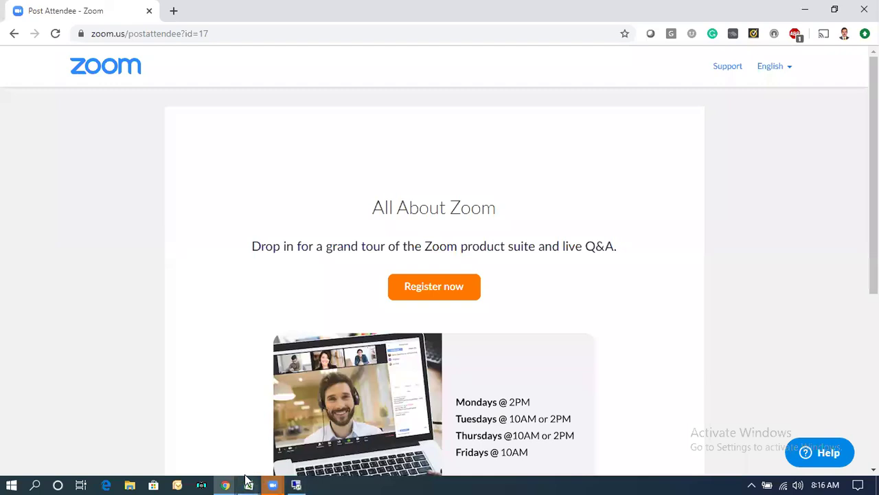
Switch to the blank Excel workbook, paste the copied program name into cell B8 and enlarge the sheet to 150%.
mouse_move(246, 483)
click(289, 436)
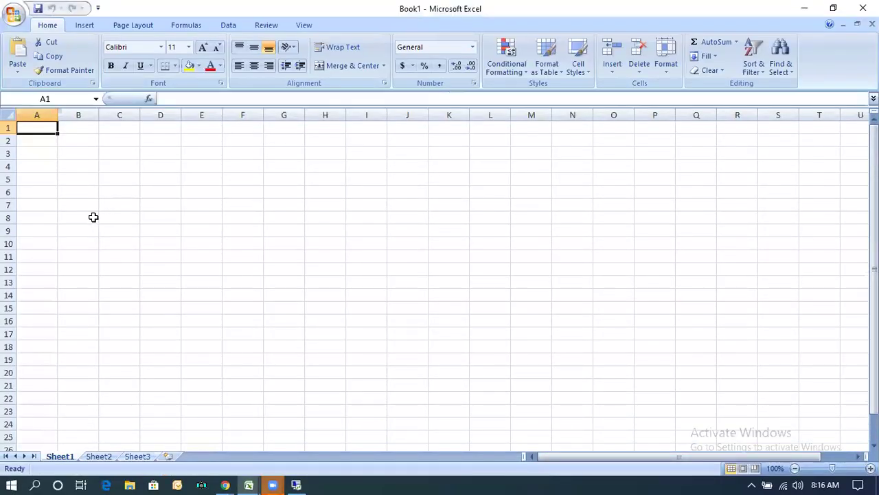
click(93, 217)
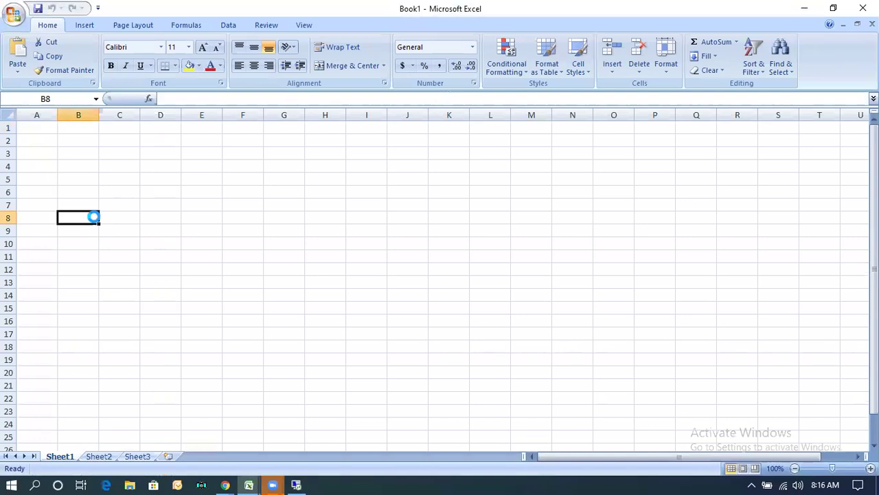
key(ctrl+v)
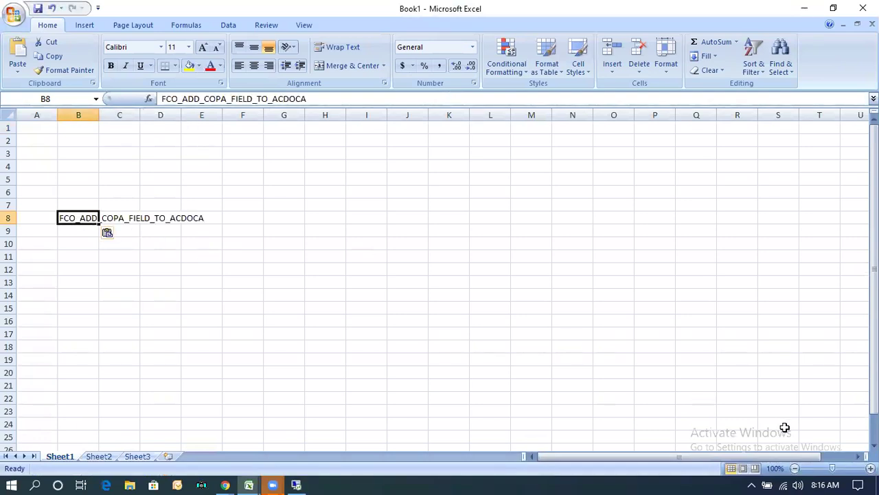
click(871, 469)
click(870, 469)
click(871, 468)
click(870, 468)
click(870, 468)
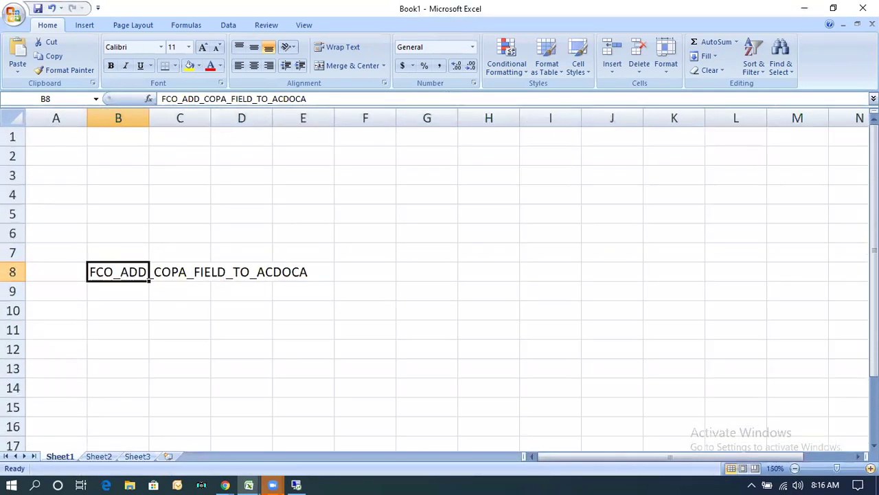
click(328, 370)
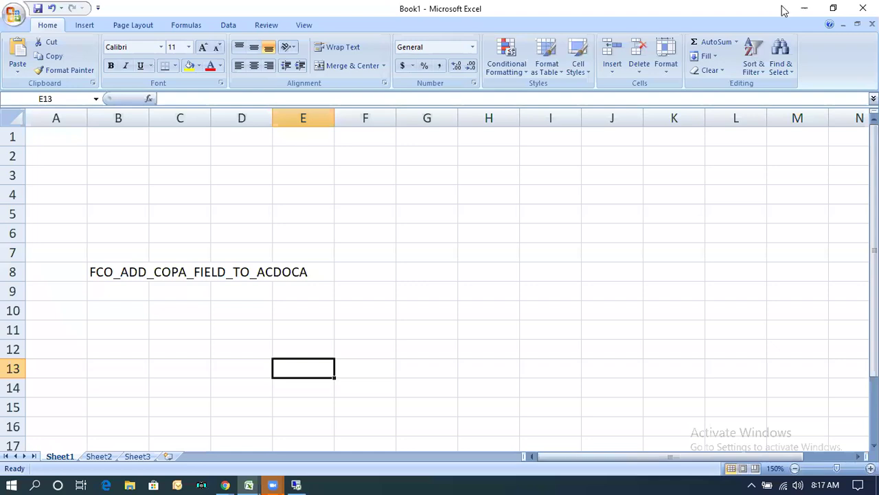
Minimize Excel and switch back to the remote SAP session's data structure editing window.
click(808, 13)
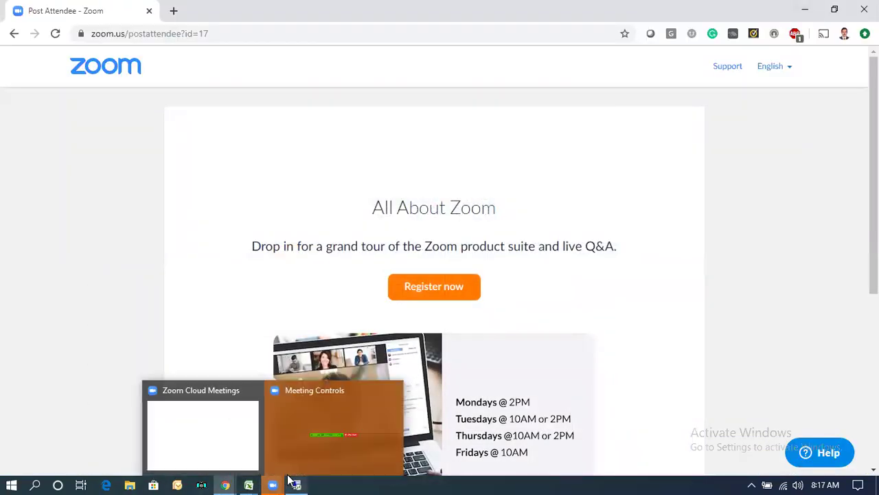
mouse_move(290, 481)
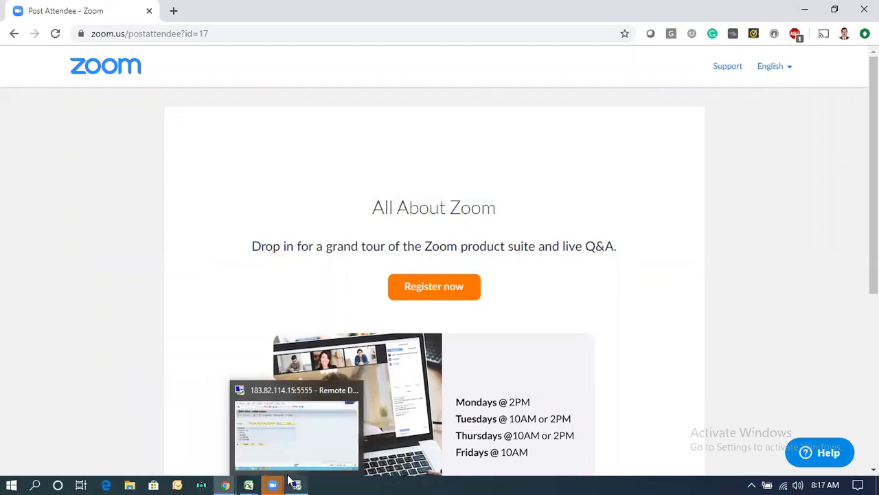
click(276, 422)
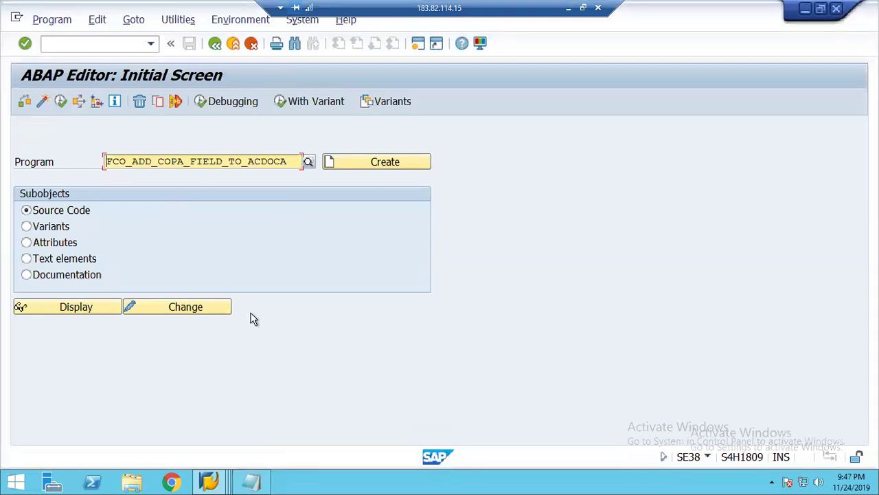
click(218, 480)
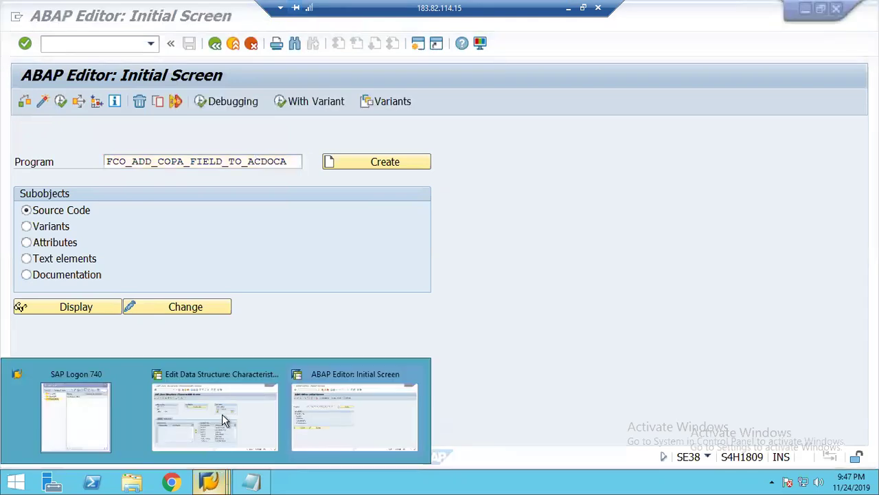
click(222, 420)
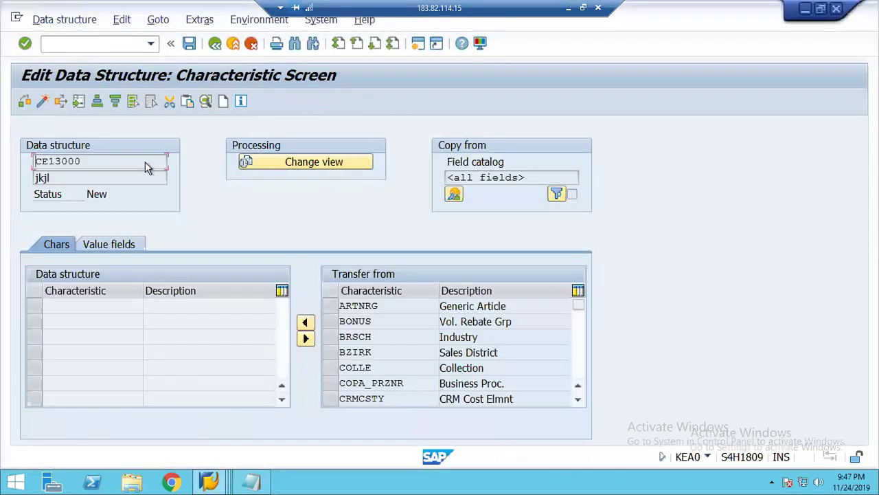
Exit the data structure definition without keeping its changes and check the operating concern's environment and activation status.
click(215, 44)
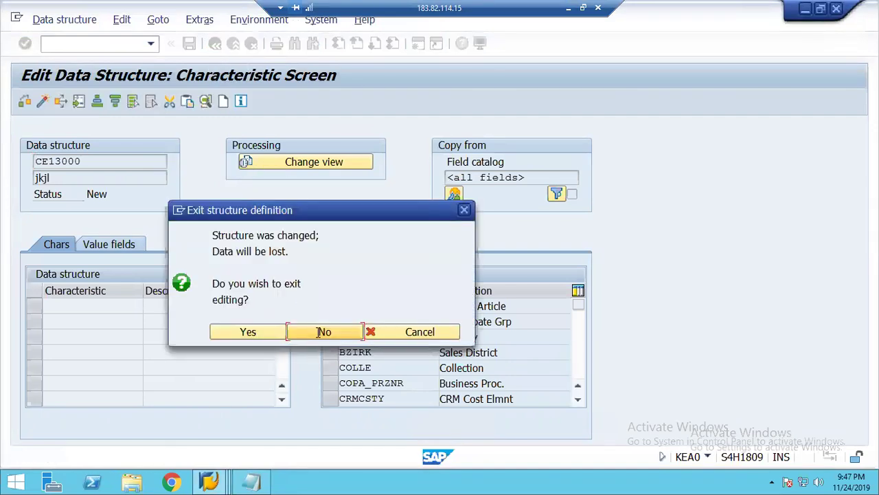
click(324, 332)
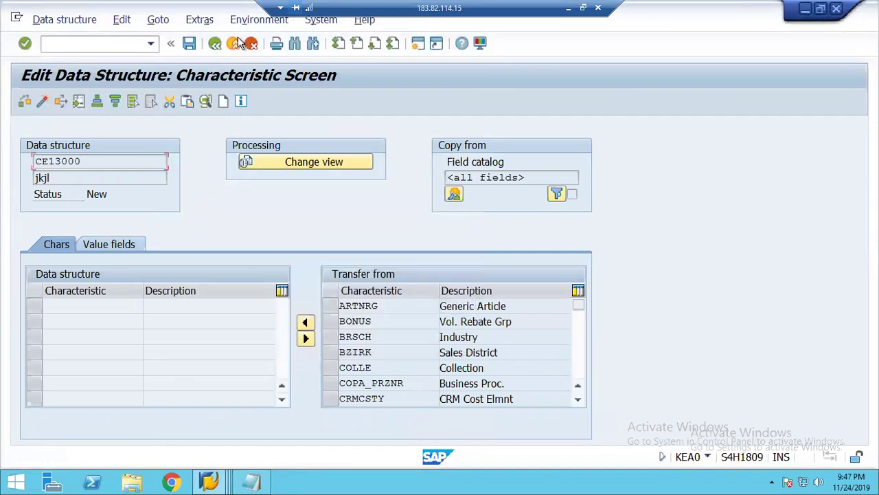
click(234, 43)
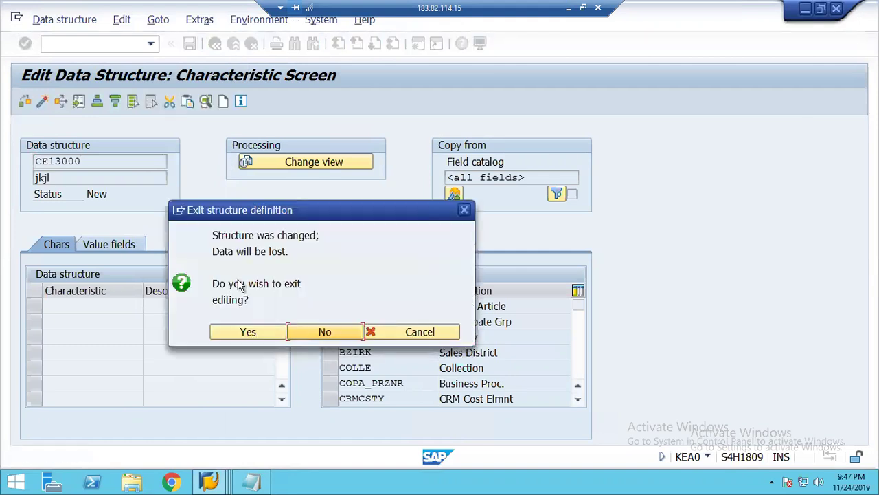
click(238, 335)
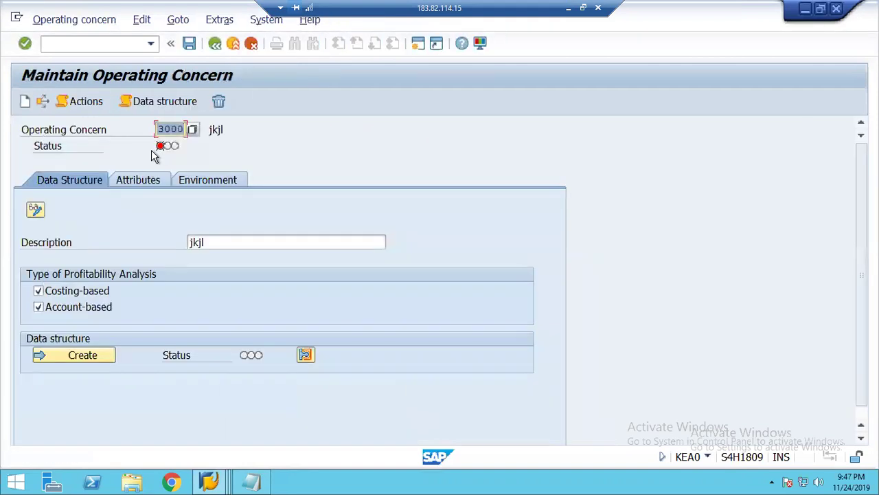
click(200, 181)
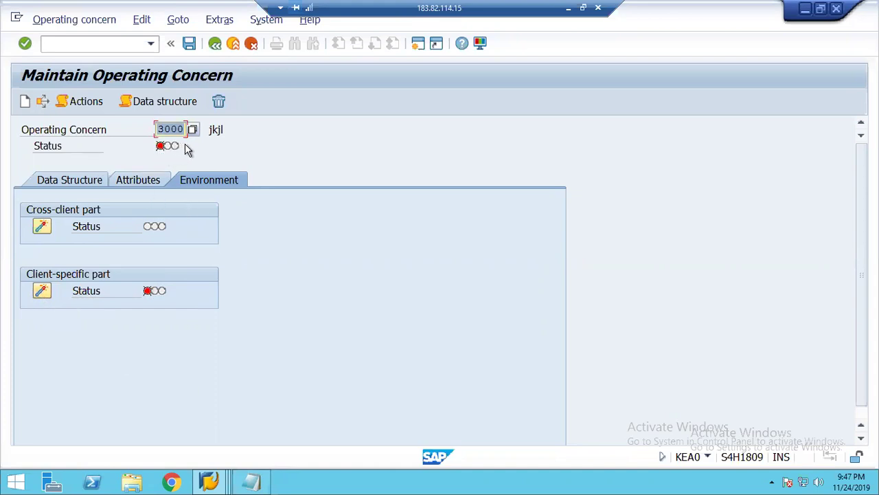
mouse_move(186, 150)
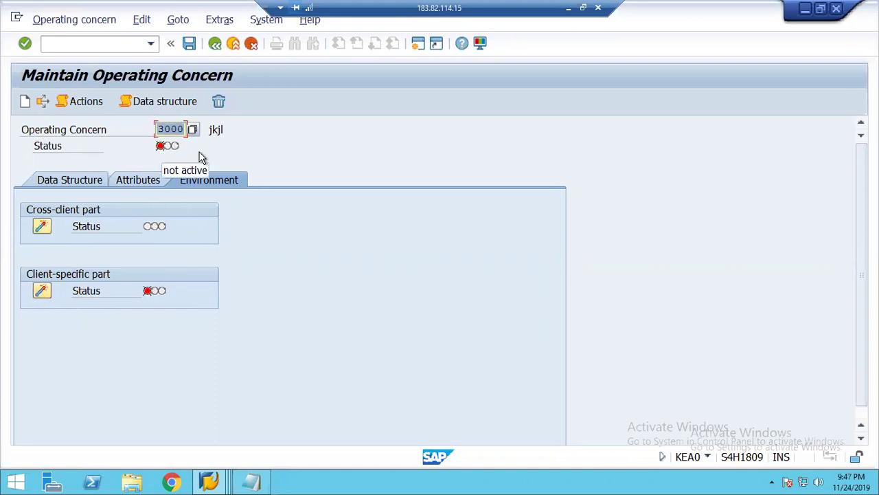
Leave operating concern 3000, reopen the Maintain Operating Concern activity and load operating concern 1248.
click(233, 43)
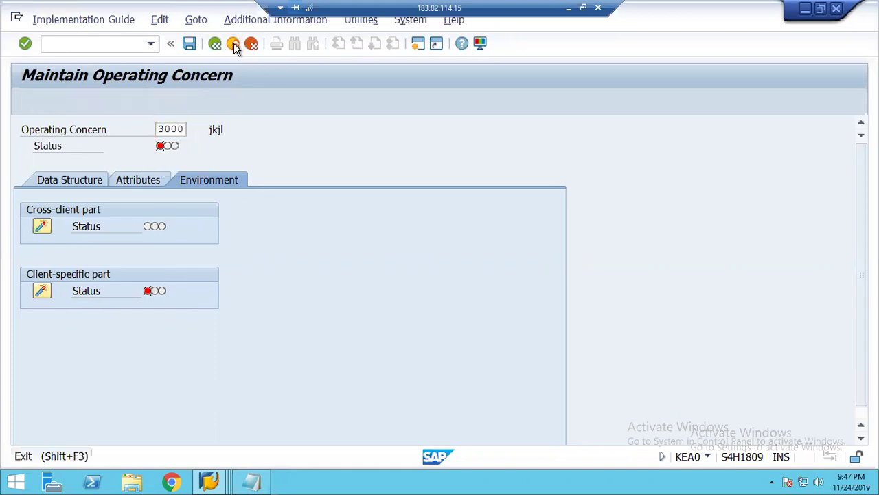
click(116, 413)
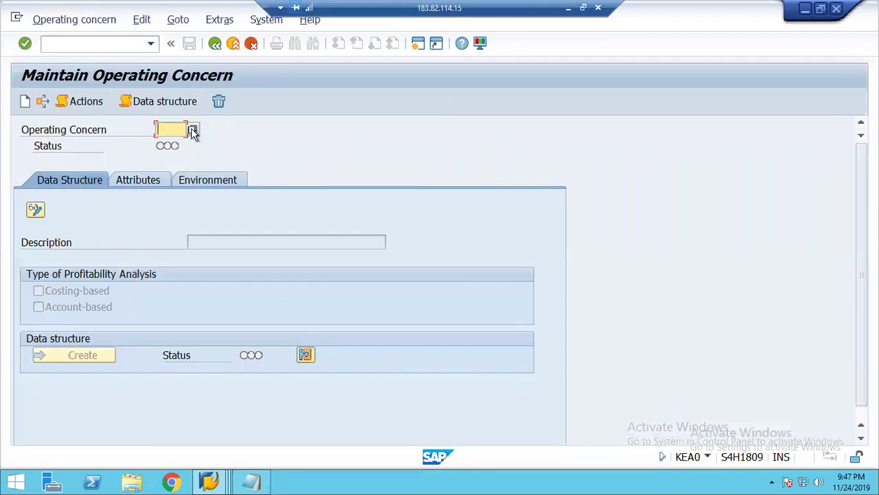
click(192, 131)
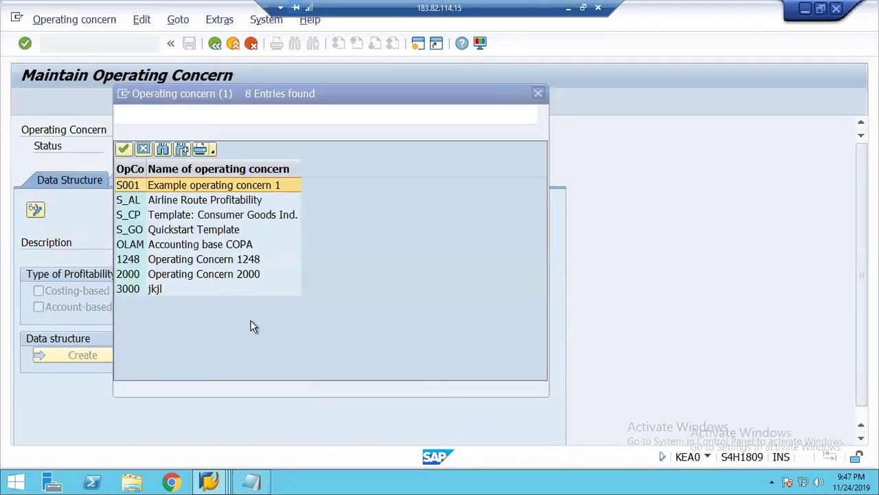
double_click(130, 261)
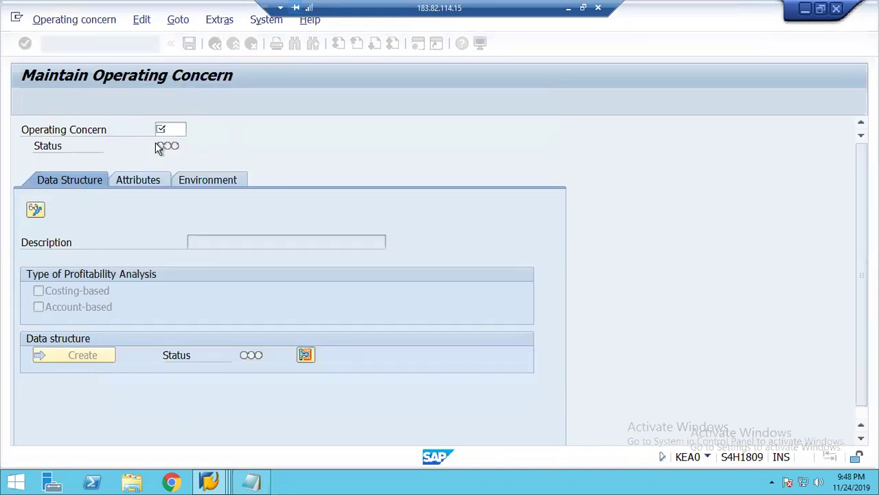
key(Return)
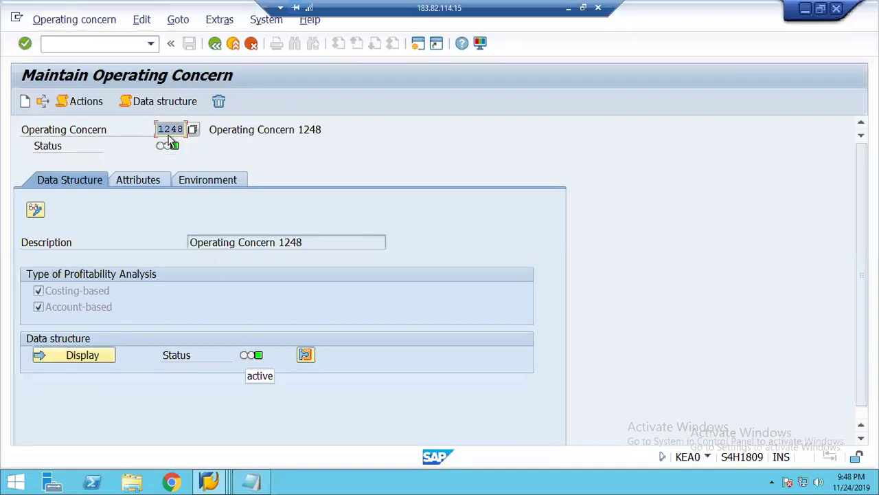
Display the data structure of operating concern 1248 and examine its table name and the listed characteristics.
click(82, 353)
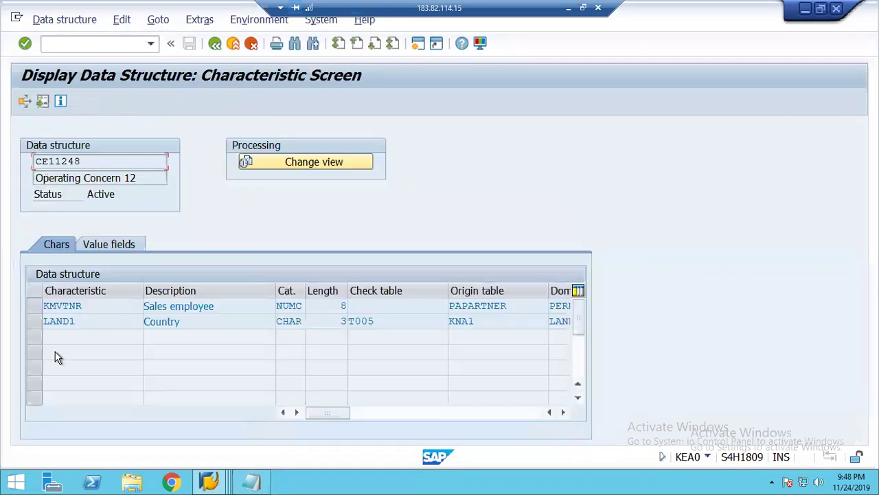
click(83, 307)
click(84, 318)
click(39, 161)
drag(39, 161, 84, 162)
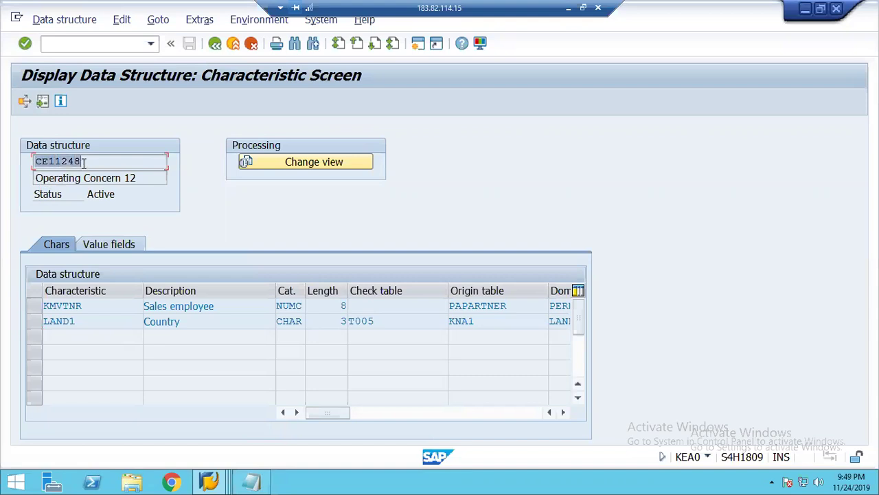
click(68, 162)
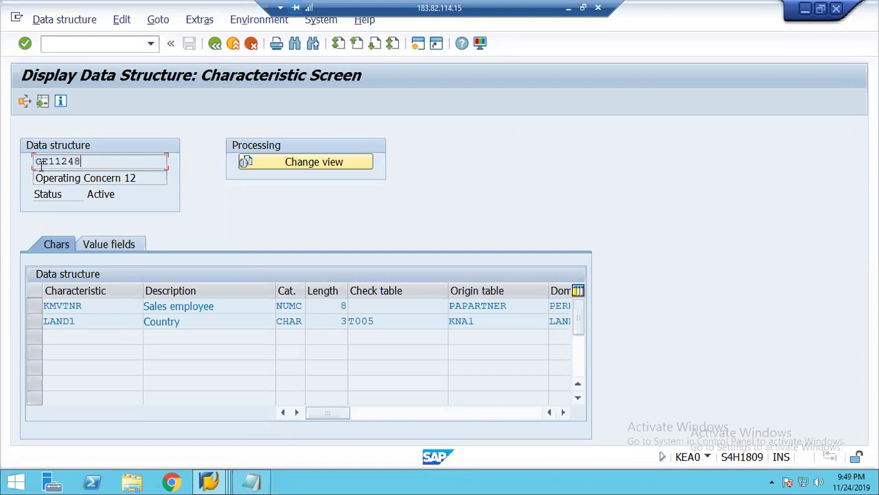
drag(36, 162, 84, 160)
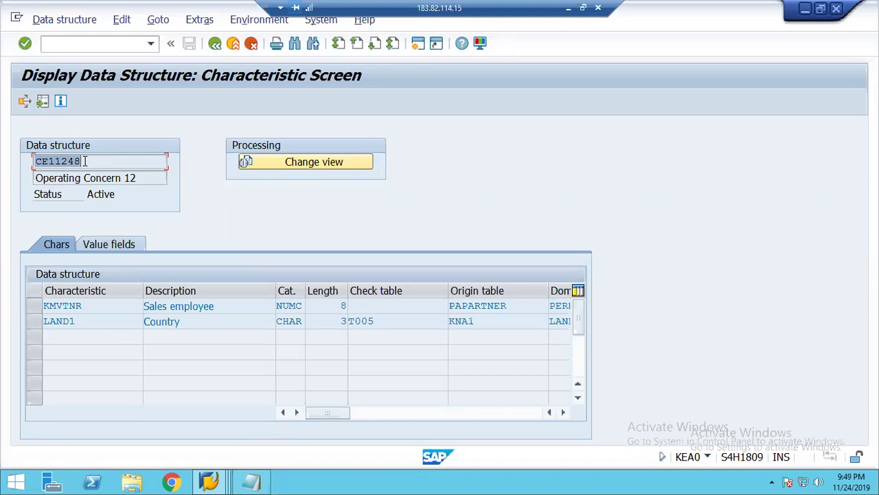
click(85, 161)
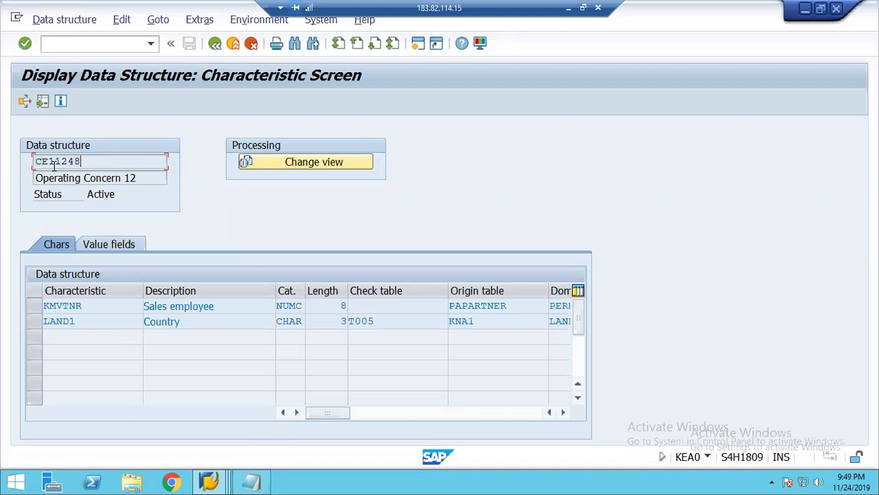
drag(54, 162, 81, 163)
drag(81, 163, 54, 161)
click(55, 162)
shift+click(81, 161)
click(83, 161)
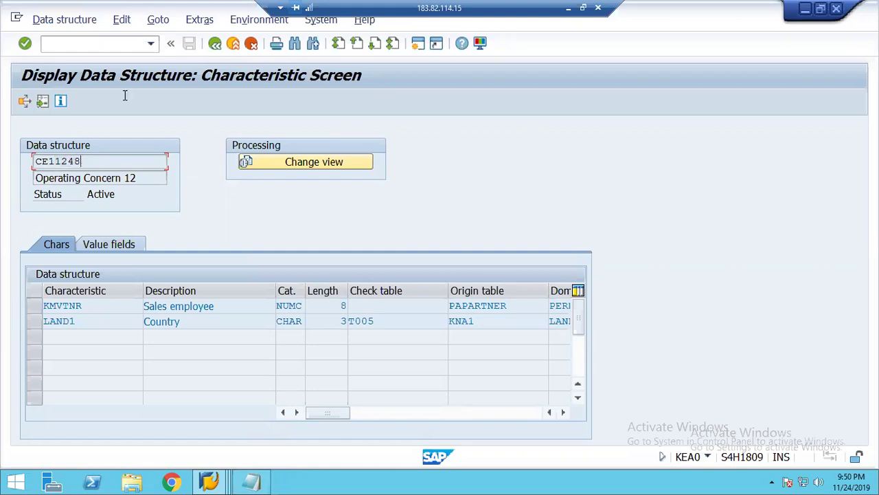
Return to the IMG structure and expand Enterprise Structure > Assignment > Controlling.
click(215, 45)
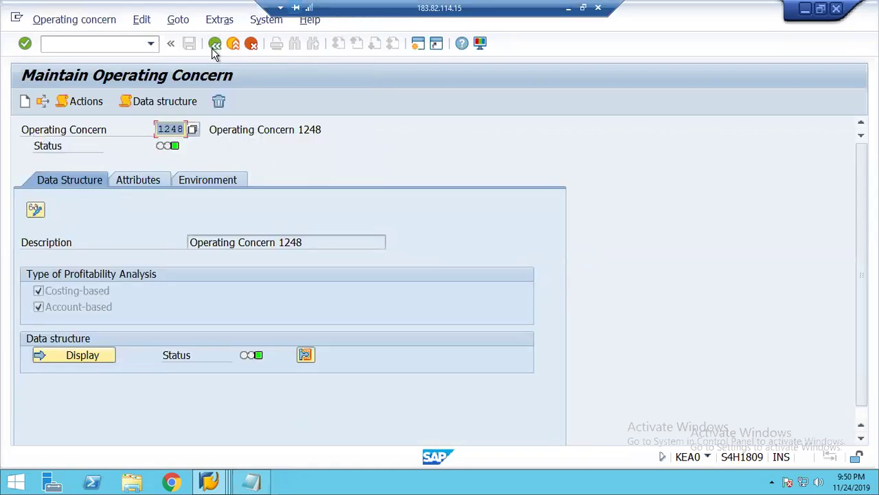
click(214, 45)
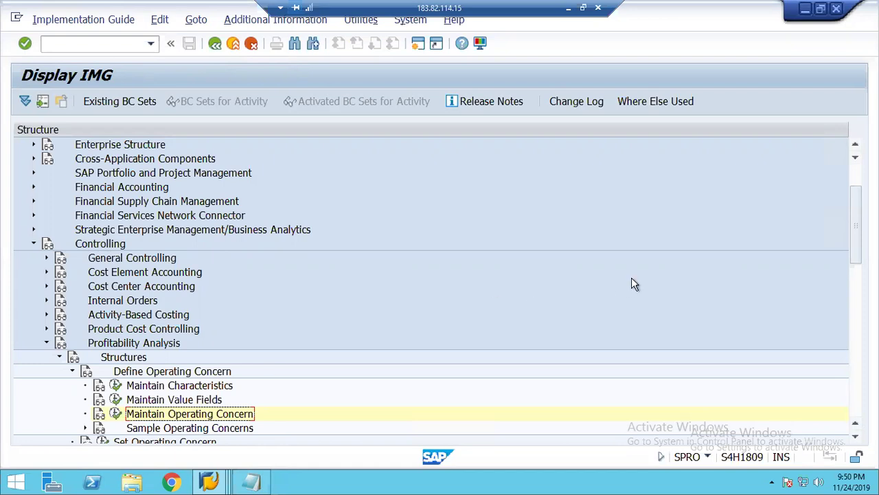
click(856, 144)
click(856, 144)
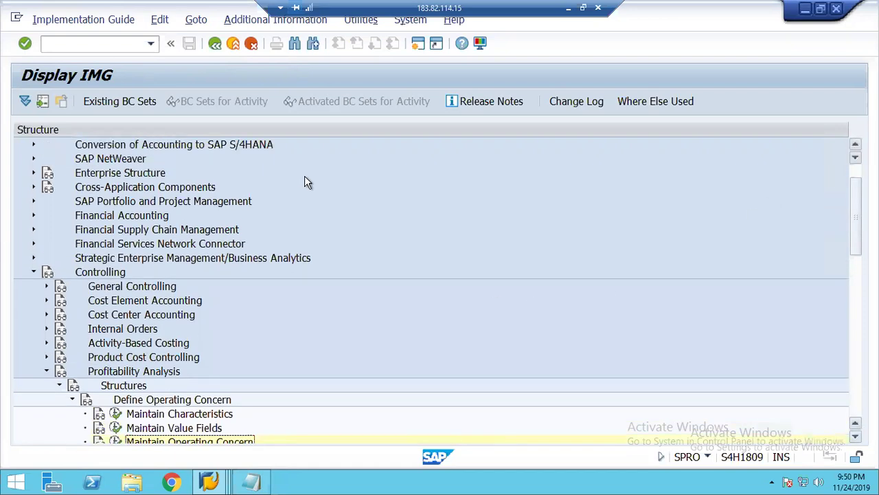
click(33, 174)
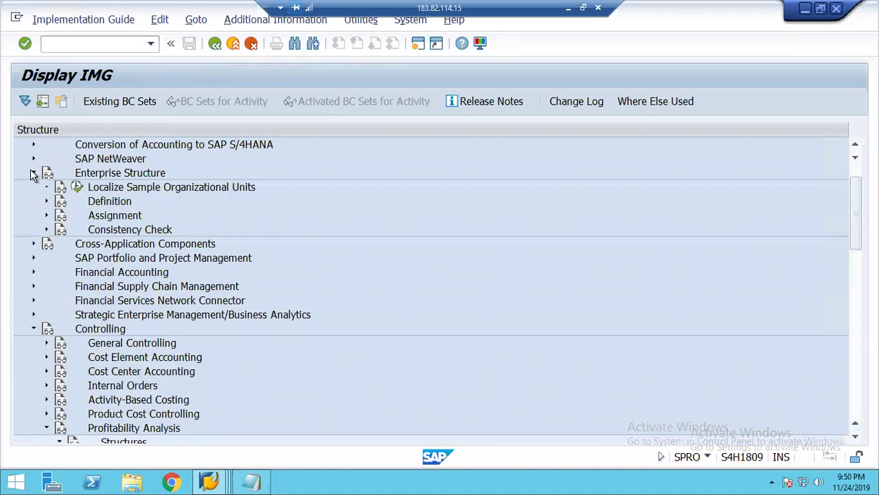
click(46, 216)
click(59, 244)
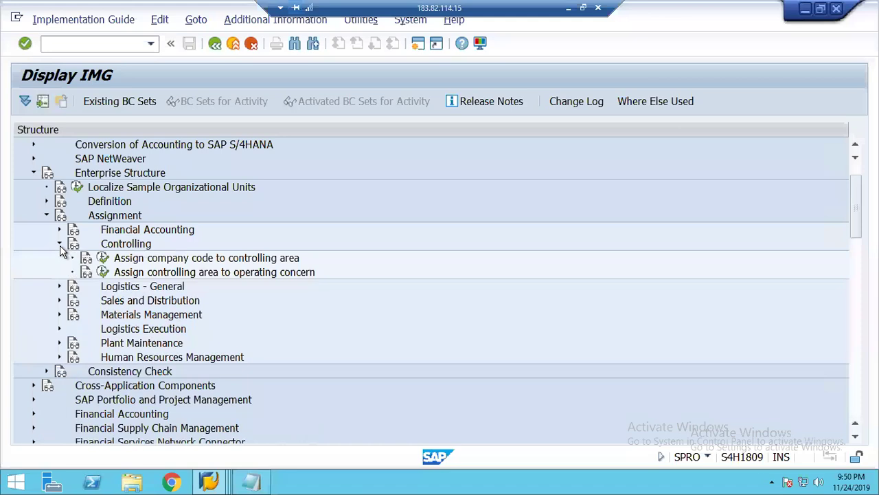
Open the activity for assigning the controlling area to the operating concern.
click(203, 272)
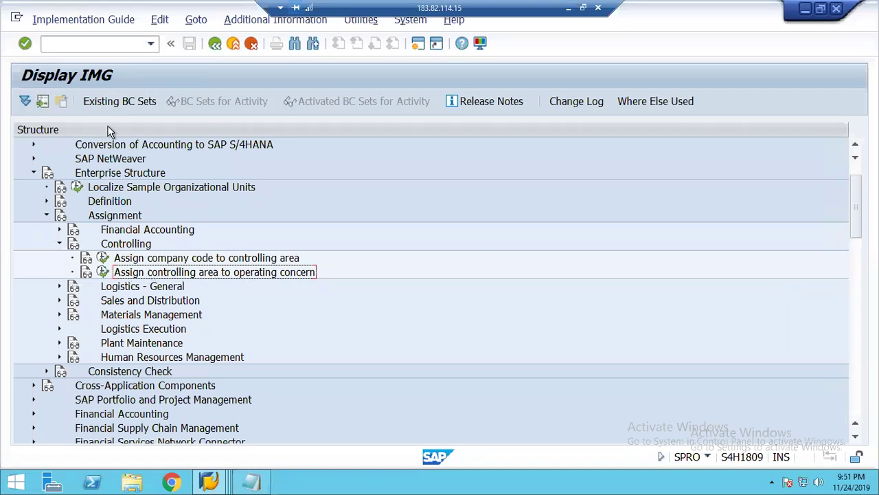
click(89, 175)
click(109, 217)
click(130, 247)
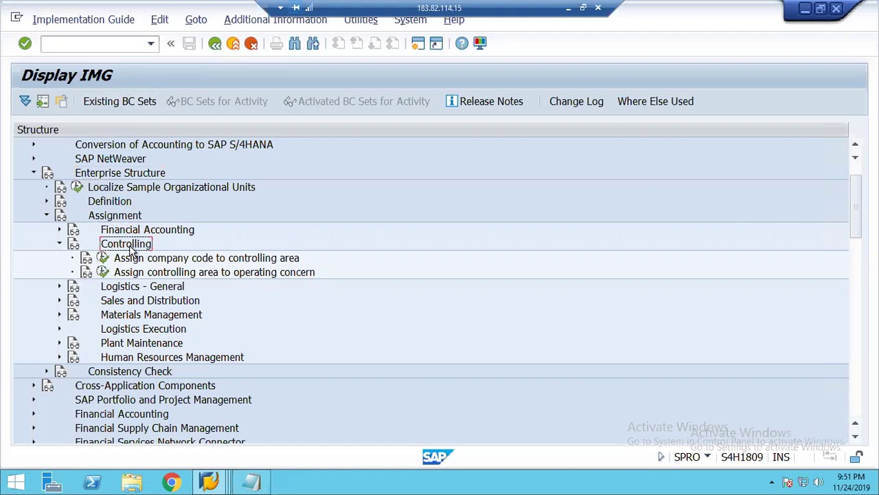
click(174, 275)
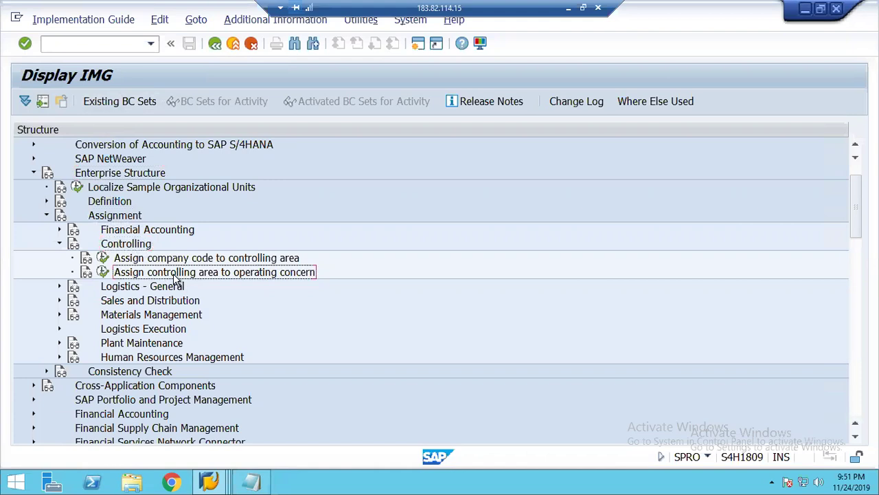
click(104, 272)
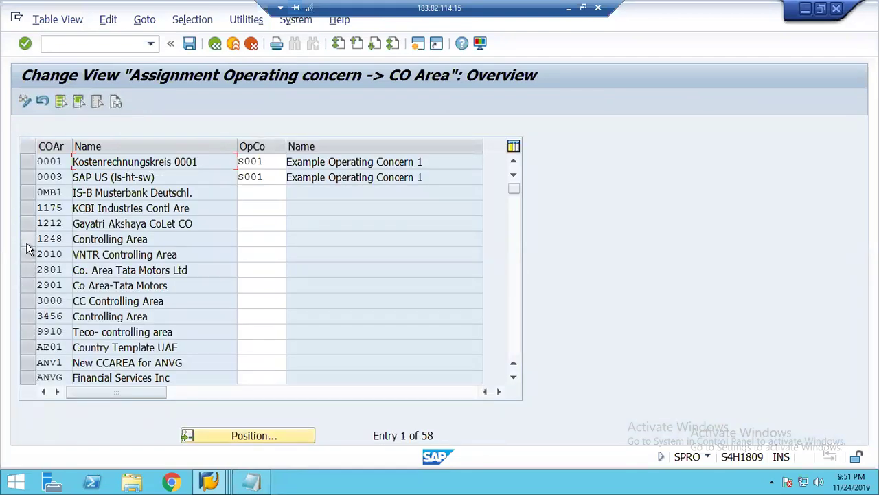
Assign operating concern 1248 to controlling area 1248 and save it in the proposed customizing request.
click(26, 241)
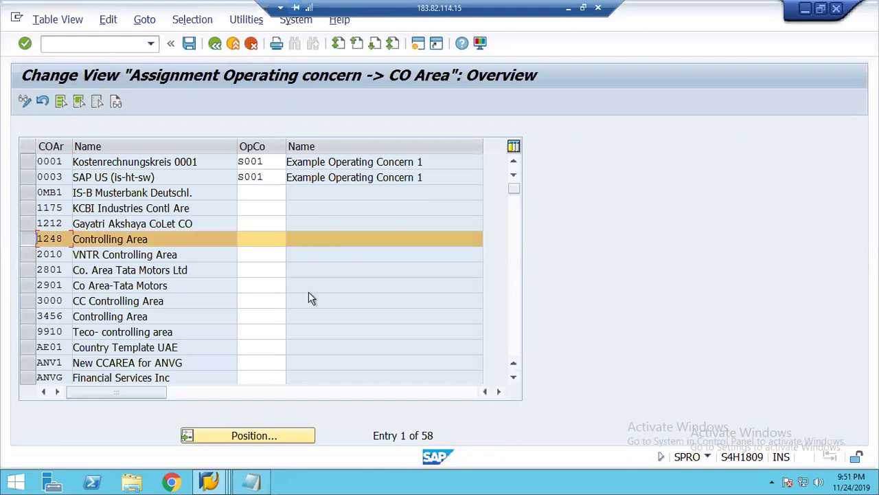
click(252, 237)
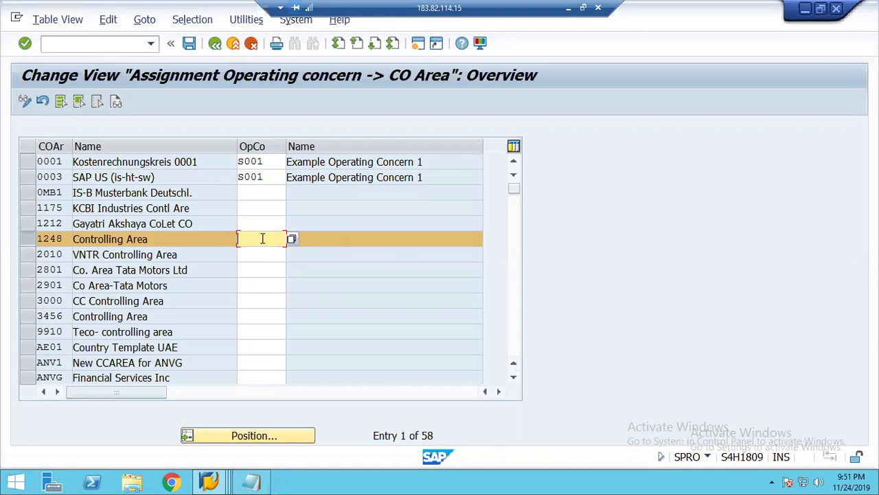
text(1248)
key(Return)
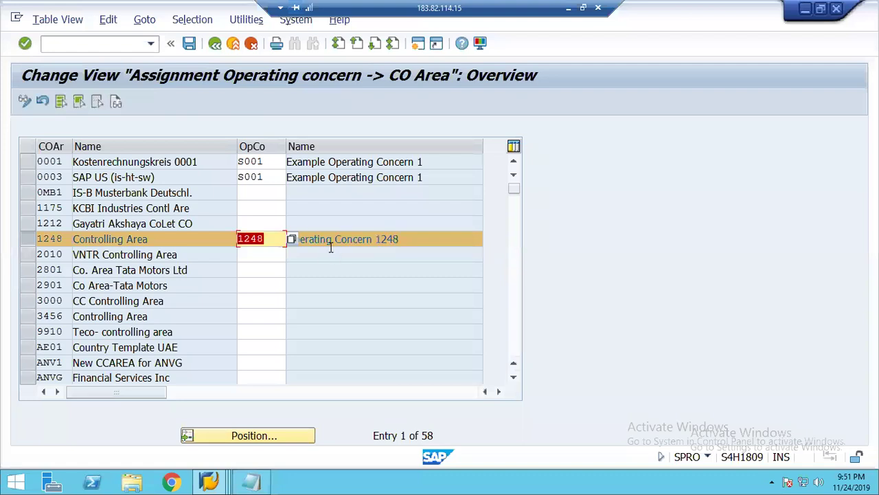
click(189, 44)
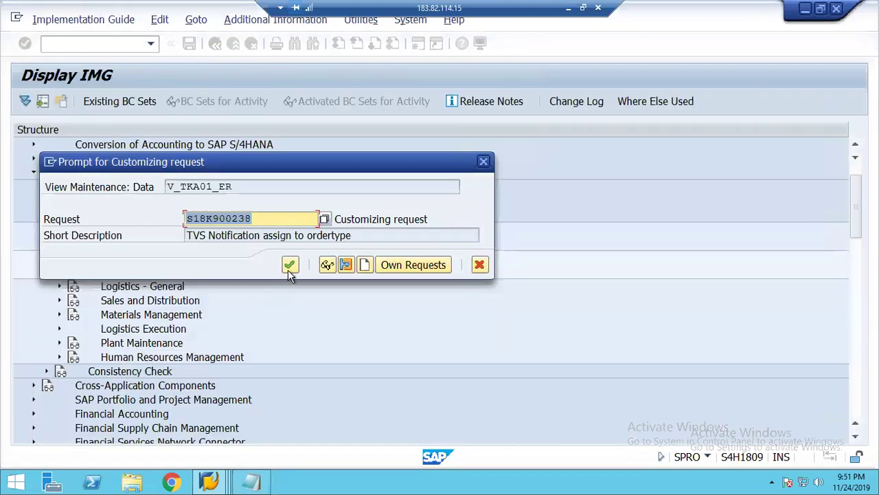
click(290, 265)
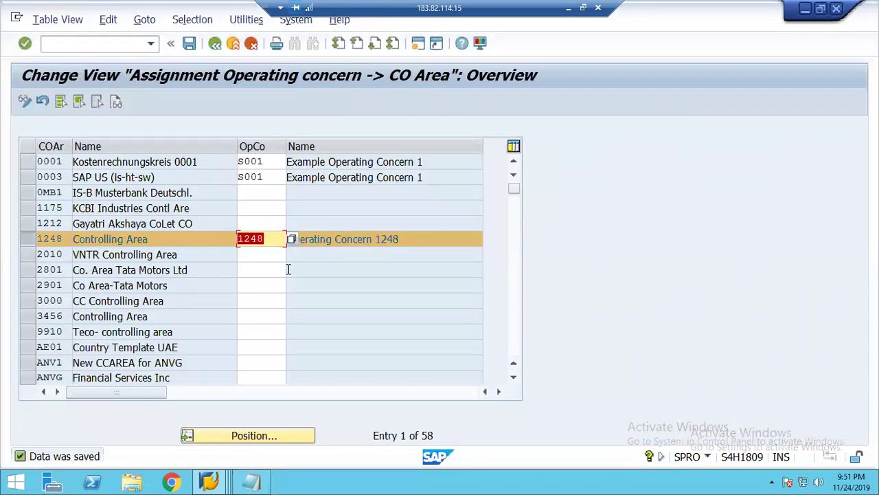
Return to the IMG structure, collapse Enterprise Structure and locate Set Operating Concern under Profitability Analysis > Structures.
click(213, 45)
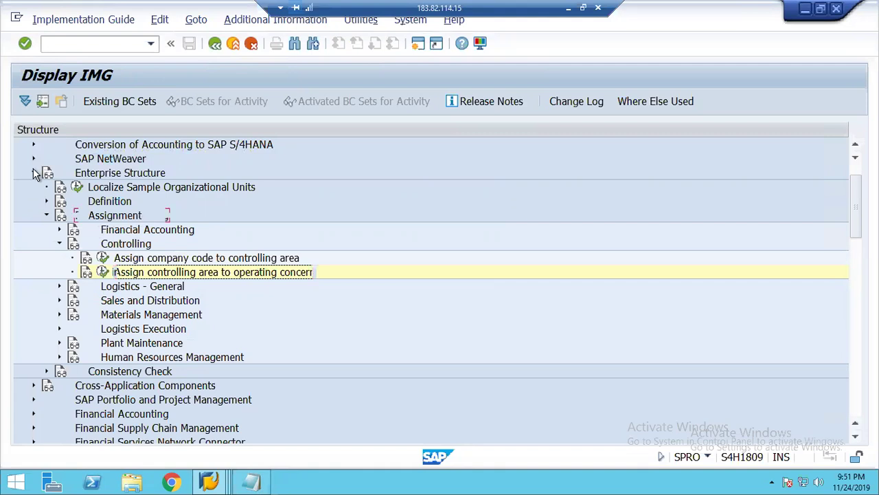
click(33, 172)
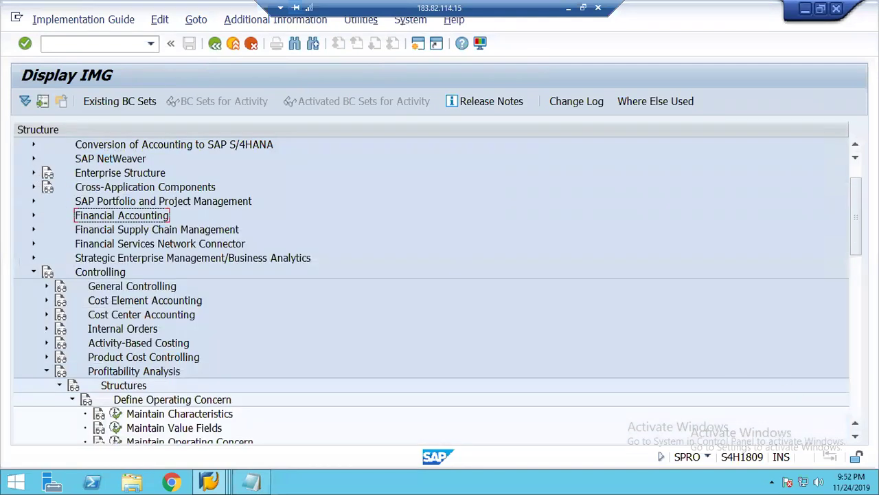
click(855, 437)
drag(855, 438, 854, 441)
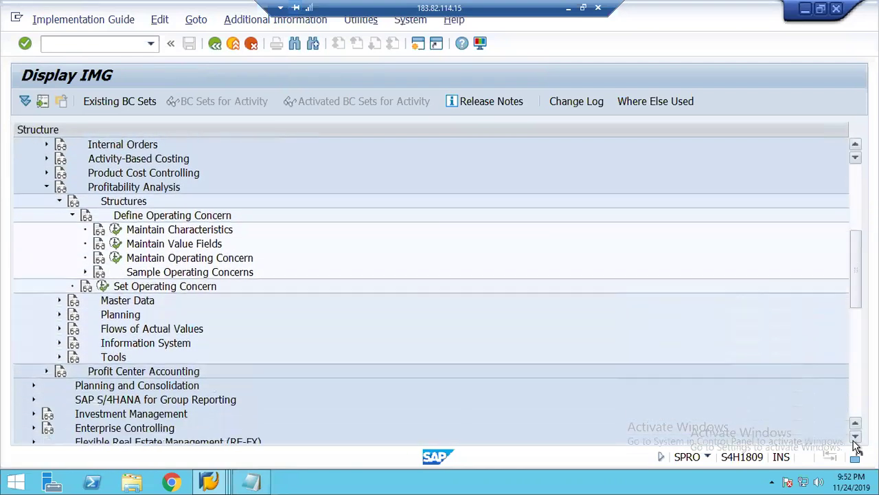
click(170, 274)
click(155, 289)
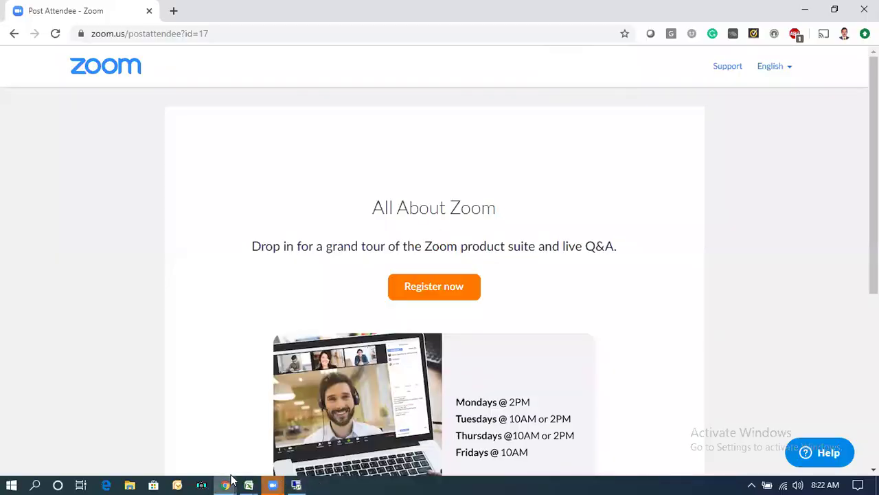
Switch to the Excel workbook containing the program name and enter KEBD in E4 and "Set Operating Concern" in F4.
click(242, 479)
click(300, 454)
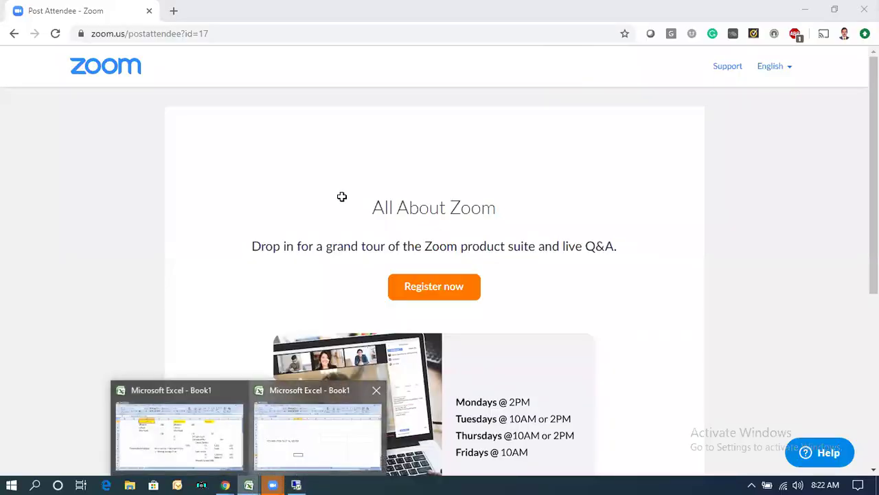
click(301, 189)
text(K)
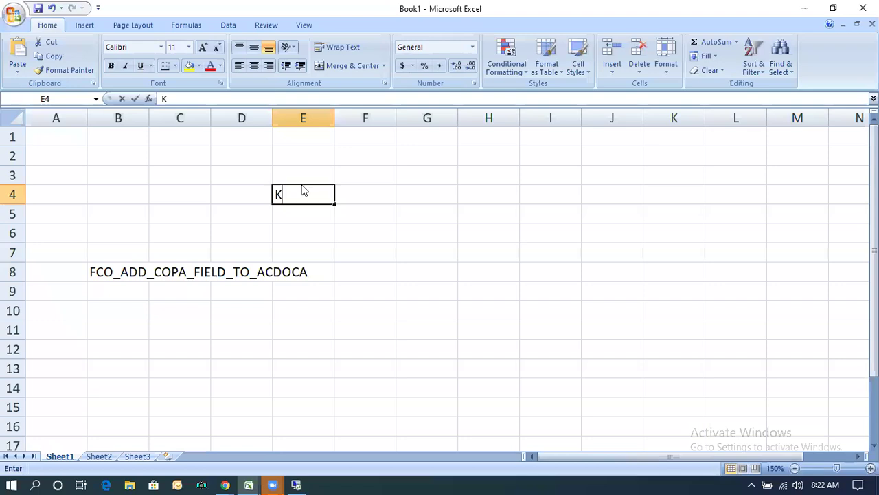
text(EBD)
key(Tab)
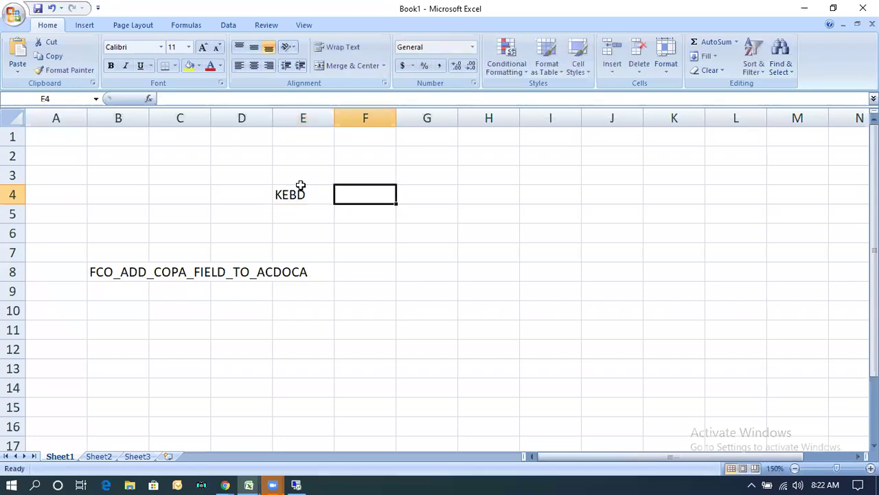
text(Set Operating Concern)
key(Return)
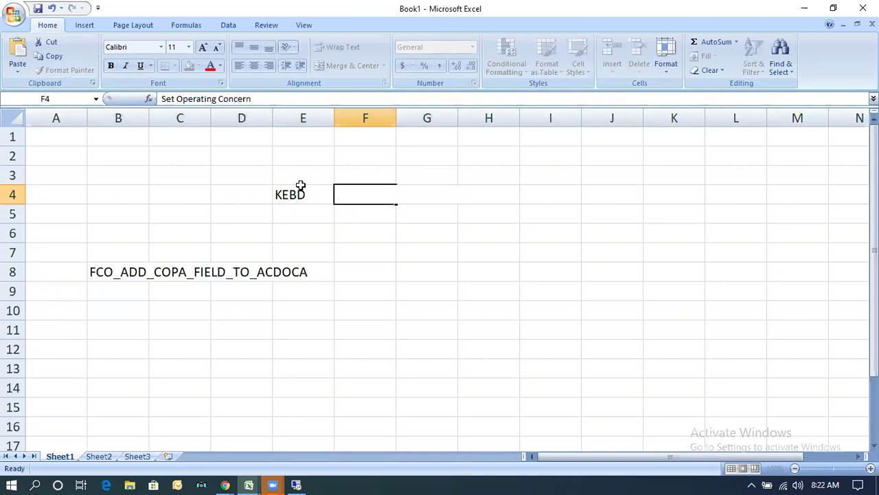
Enter OKKS in E5 and "Set Controlling Area" in F5 of the transaction code list.
text(OKKS)
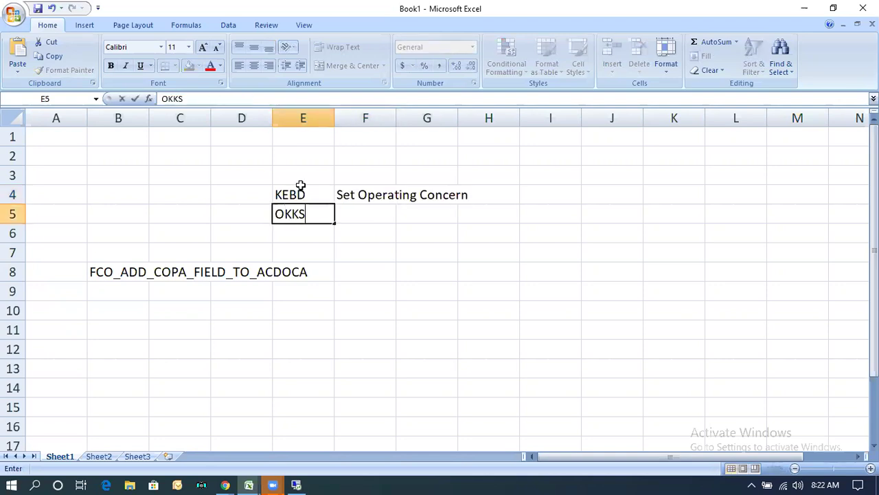
key(Tab)
text(Set C)
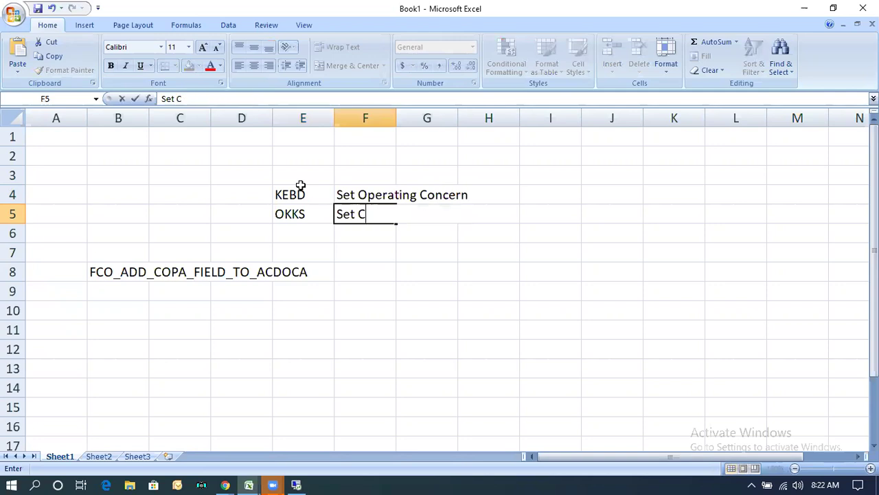
text(ontrolling Area)
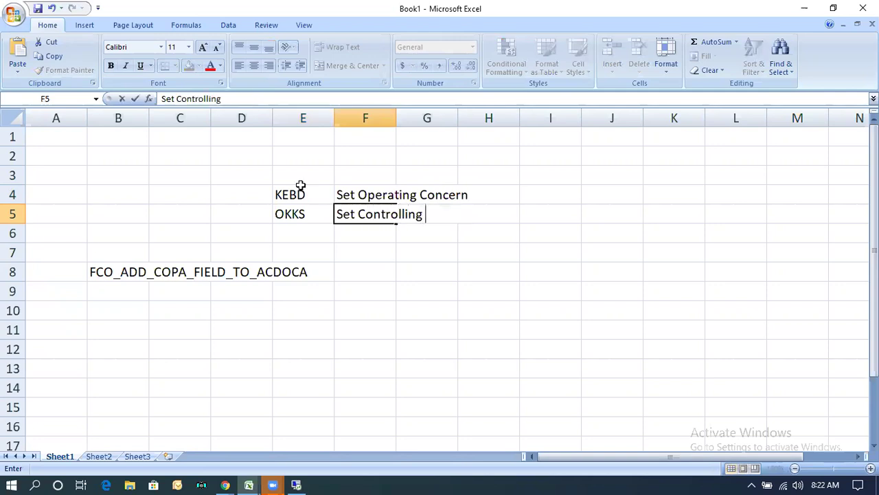
key(Return)
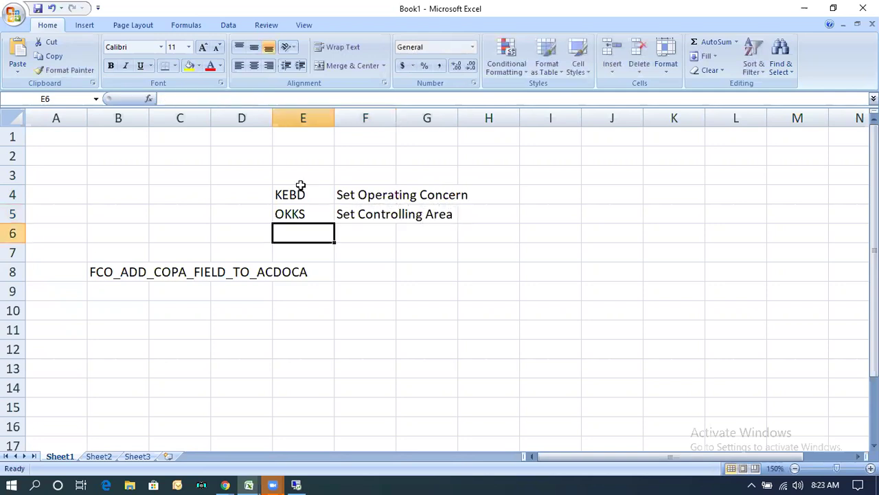
Switch back to the SAP IMG structure and collapse Define Operating Concern under Profitability Analysis > Structures.
click(295, 485)
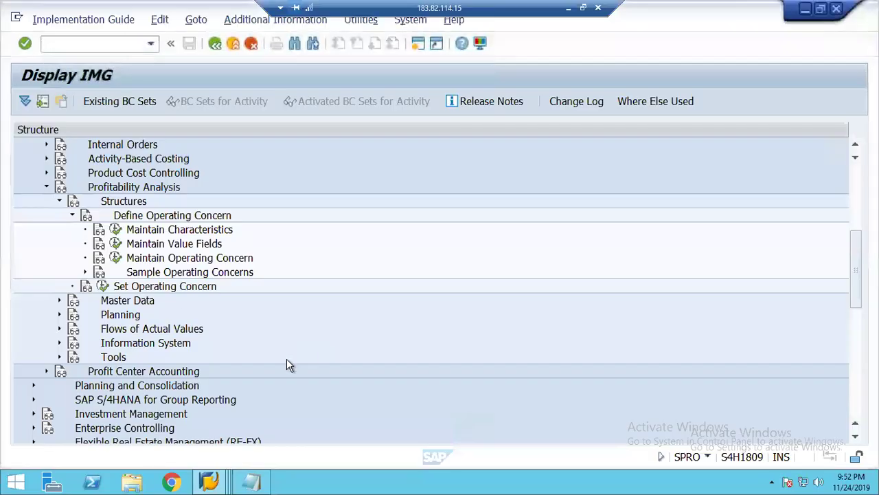
click(145, 289)
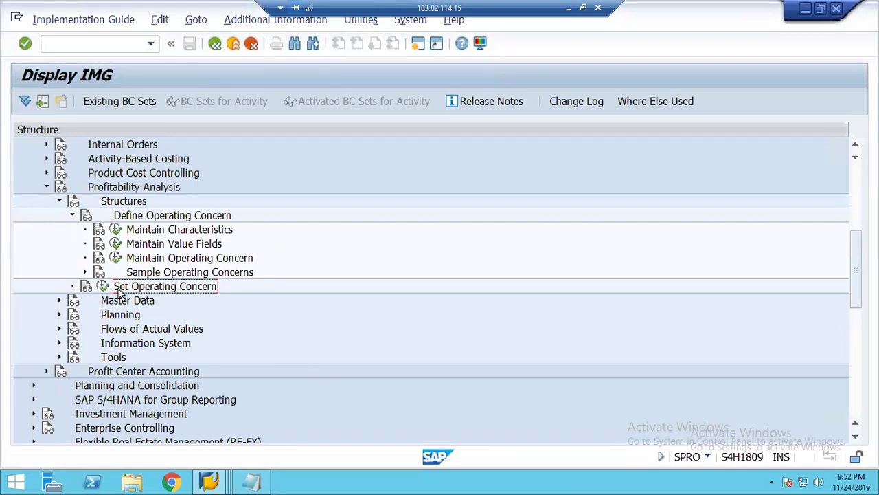
scroll(118, 297, up, 1)
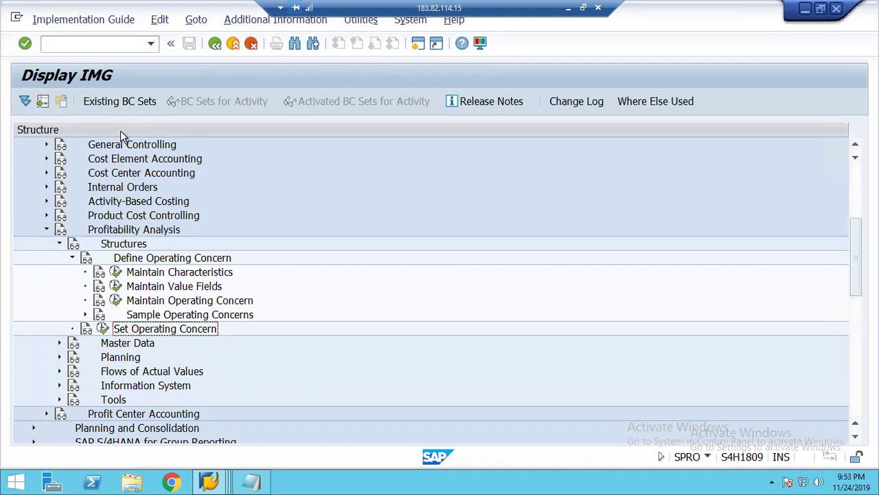
click(124, 229)
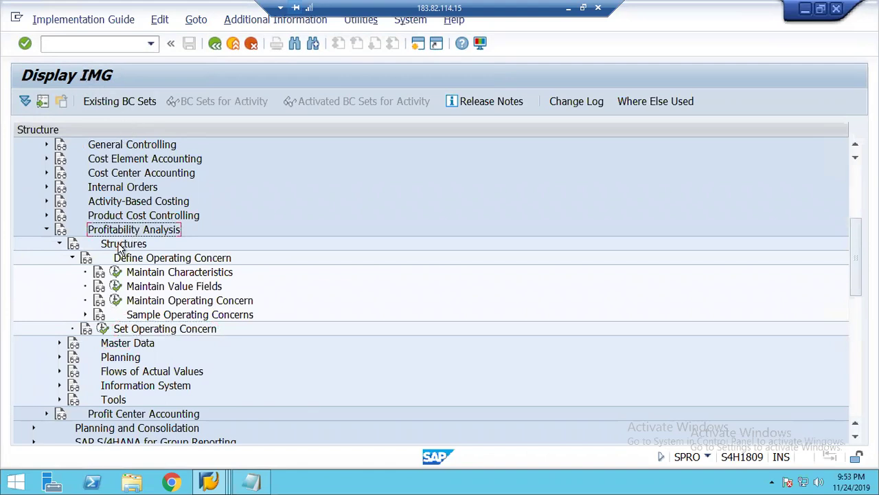
click(146, 331)
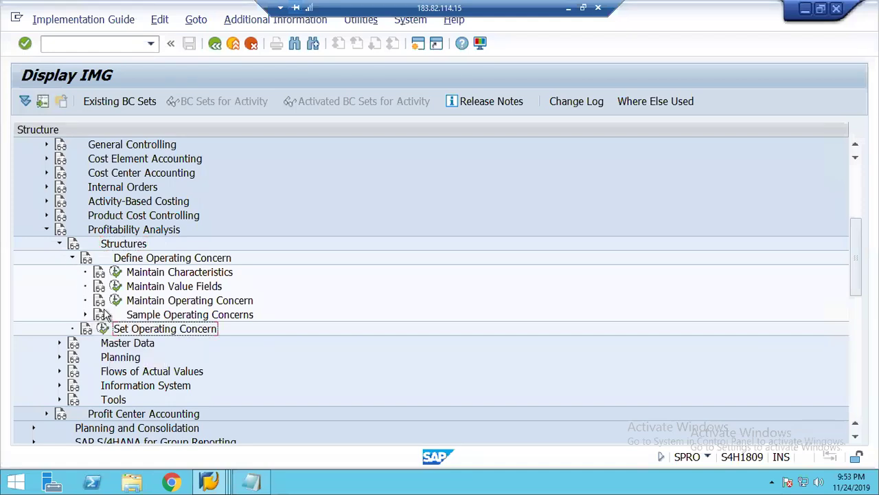
click(72, 257)
Set the operating concern to 1248 with costing-based profitability analysis, and reopen the setting to check it.
click(101, 272)
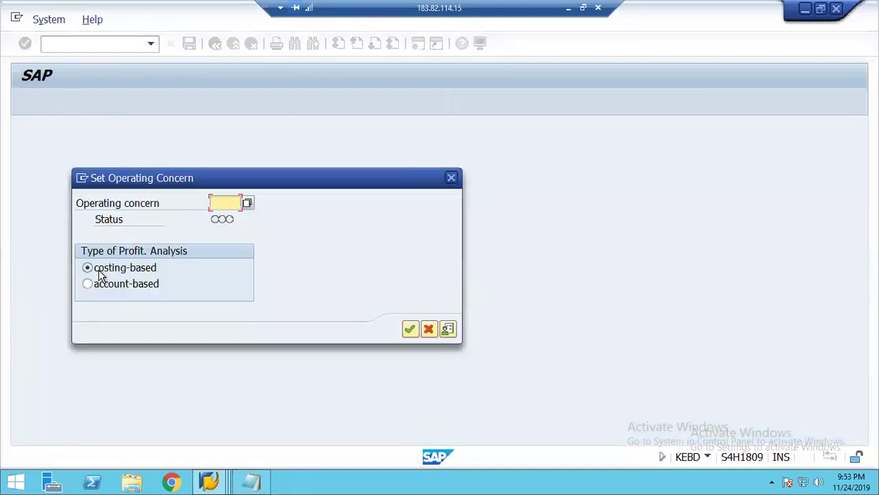
text(1248)
key(Tab)
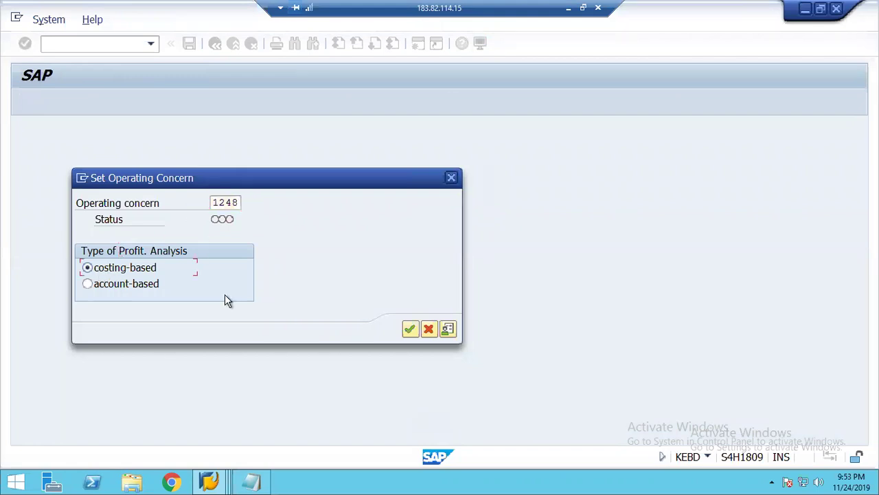
click(412, 329)
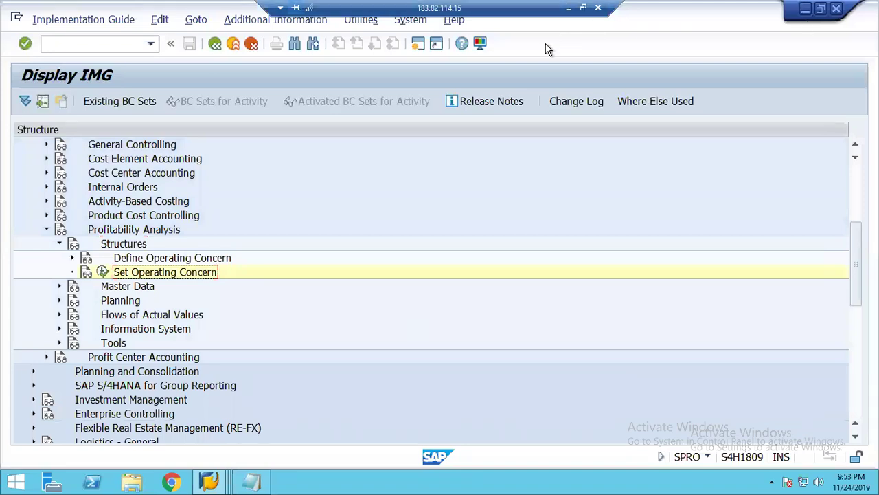
click(103, 272)
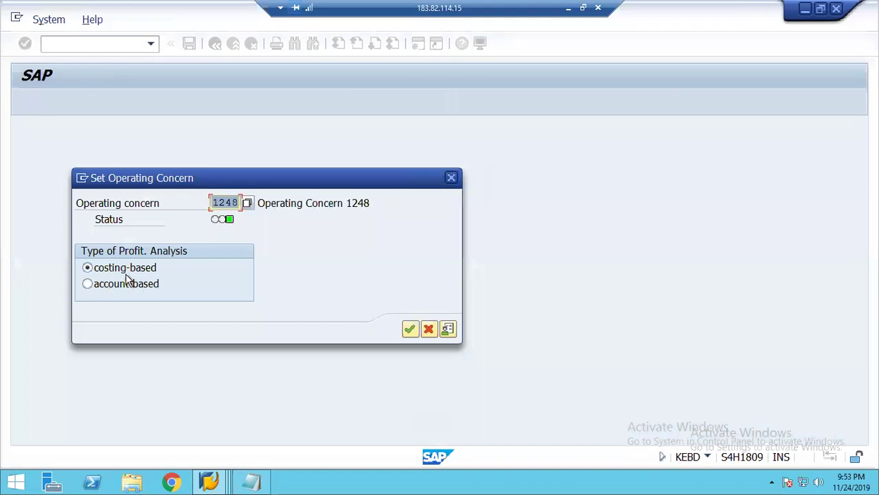
click(409, 329)
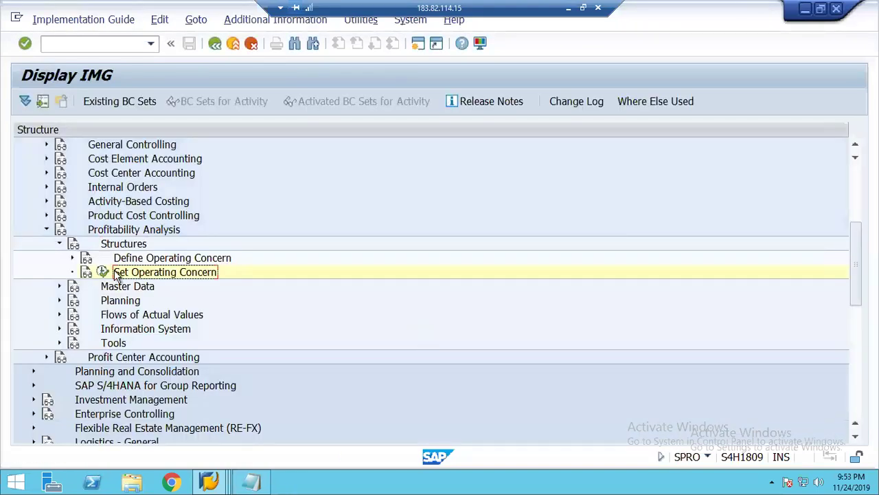
Collapse Structures and expand Master Data > Characteristic Values under Profitability Analysis.
scroll(58, 248, down, 1)
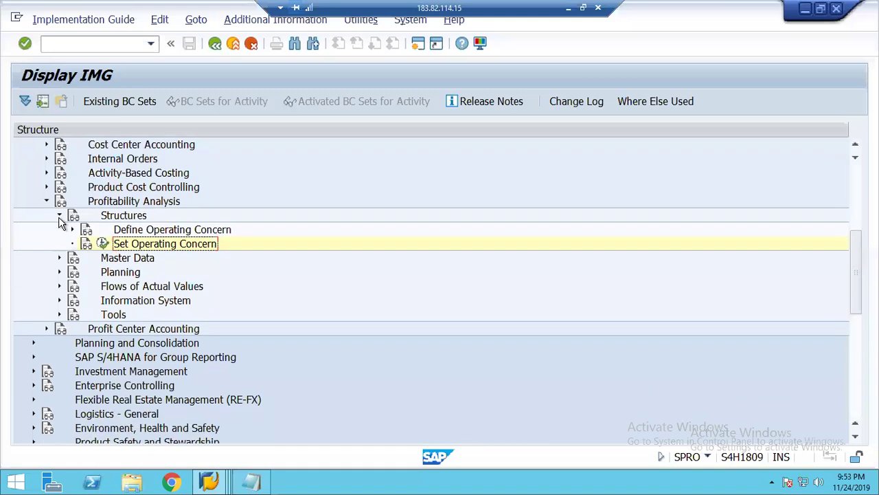
scroll(59, 221, down, 1)
scroll(59, 223, up, 1)
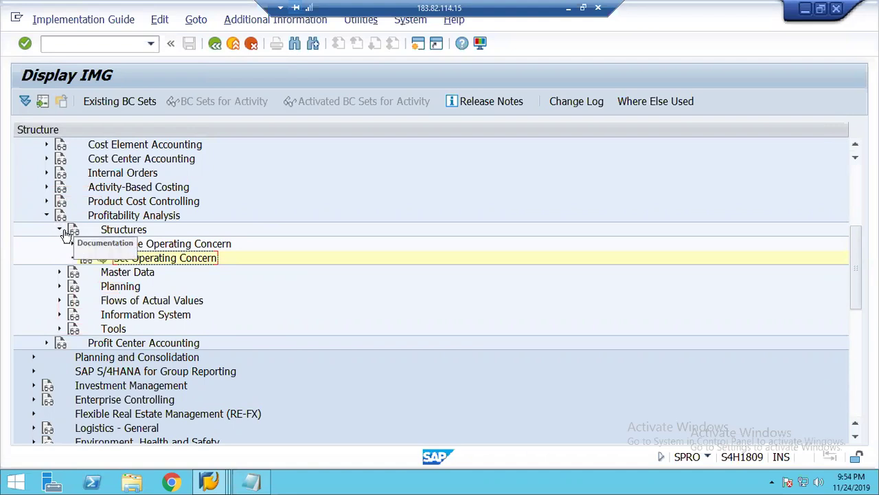
click(59, 231)
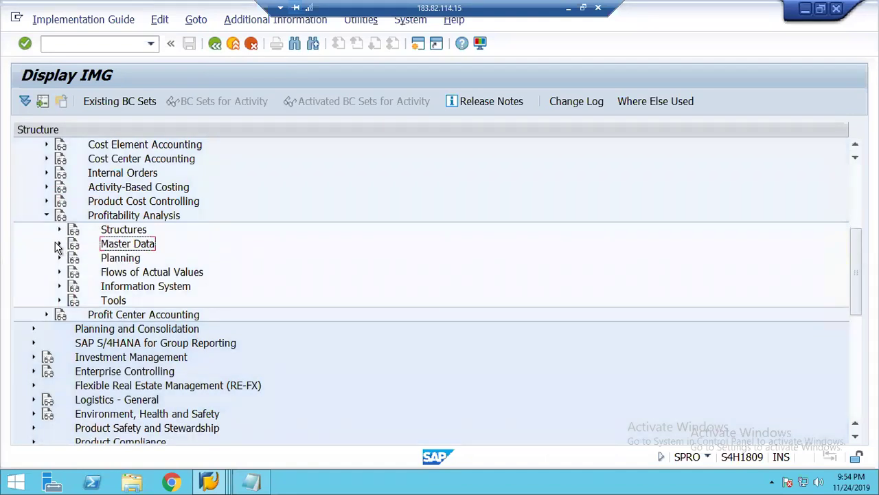
click(59, 244)
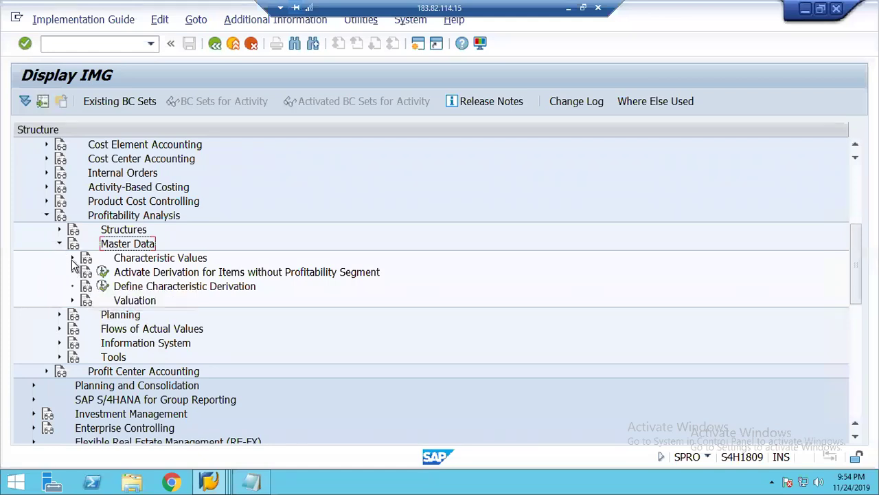
click(72, 260)
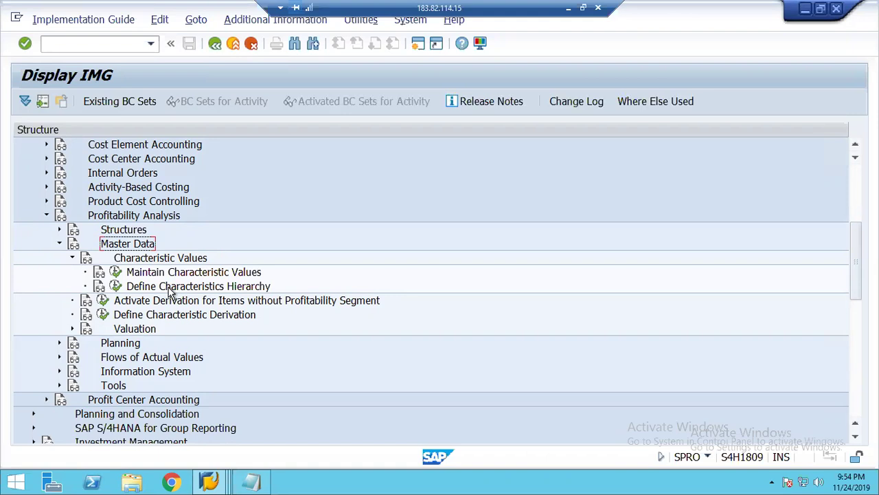
Open Maintain Characteristic Values to view the characteristics of operating concern 1248, and return to the IMG structure.
click(184, 317)
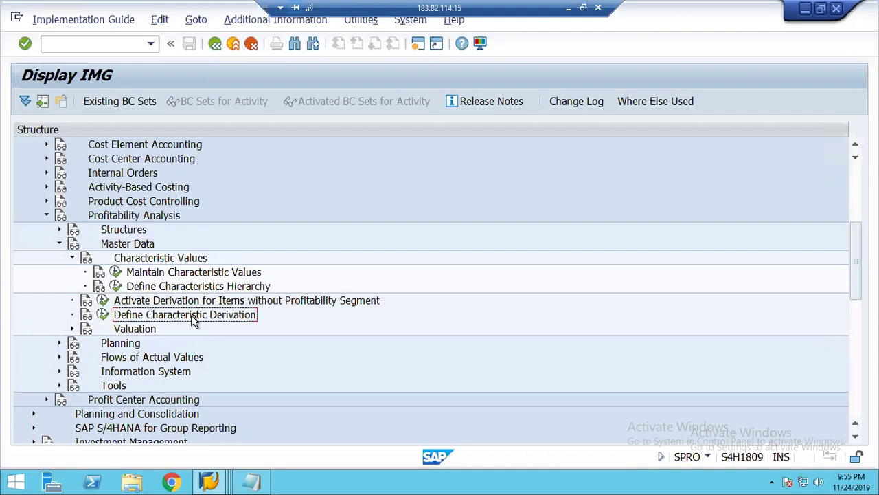
click(171, 275)
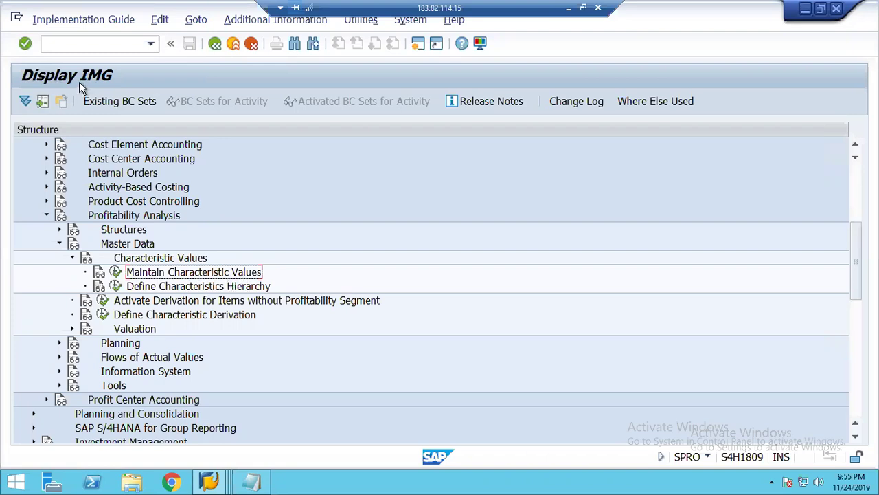
click(124, 215)
click(129, 246)
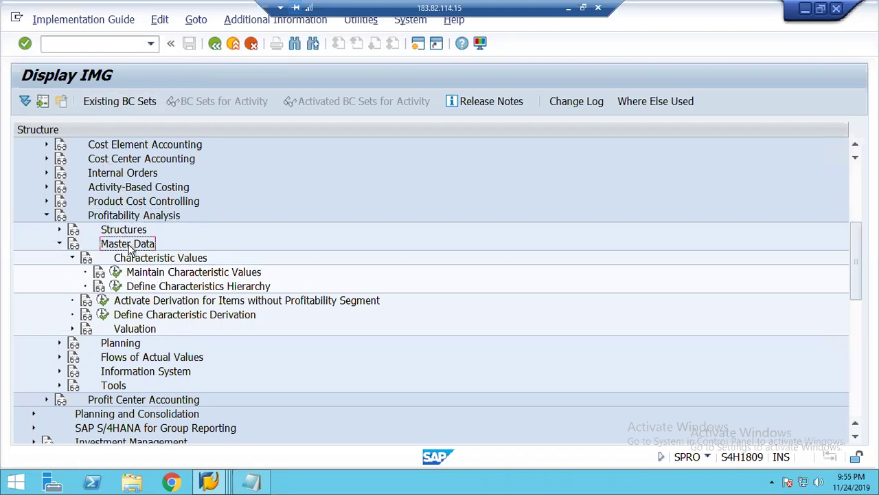
click(147, 261)
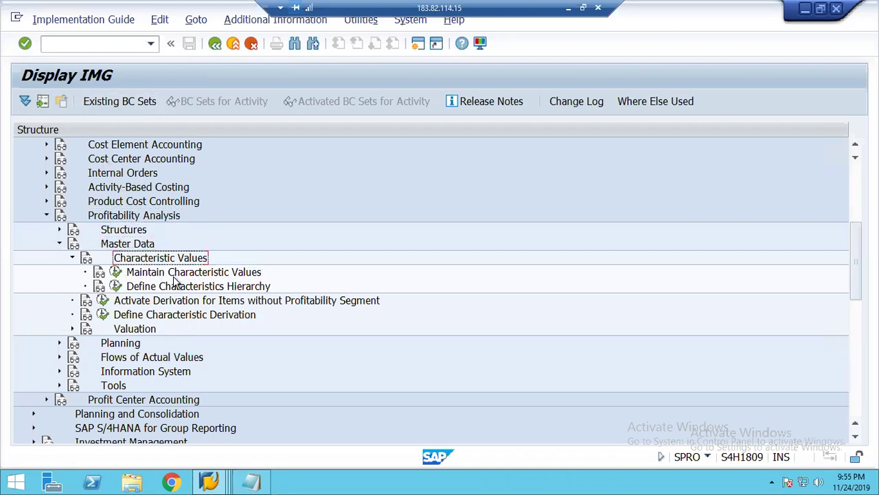
click(174, 276)
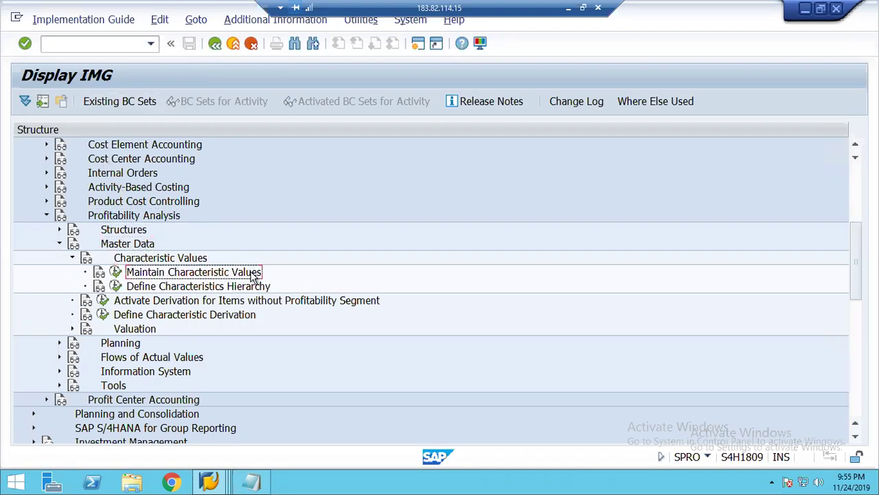
click(116, 273)
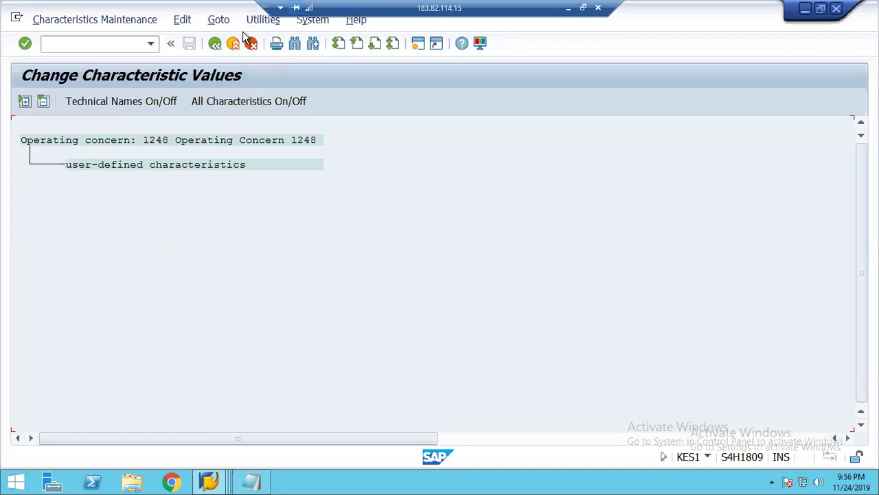
click(214, 44)
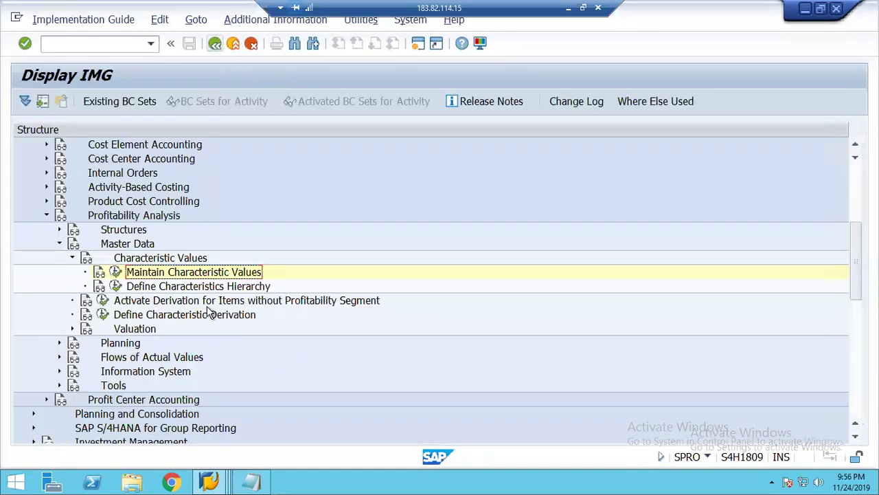
Collapse Characteristic Values and look over the derivation activities and the Valuation node under Master Data.
click(172, 289)
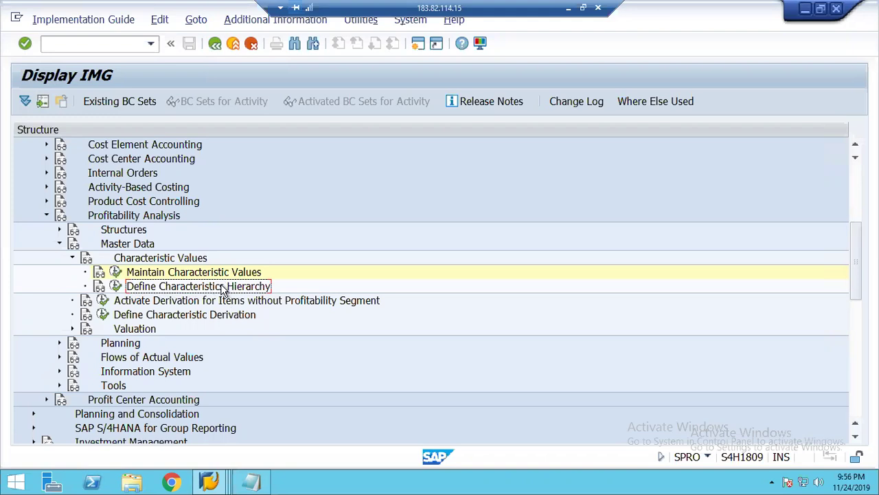
click(72, 258)
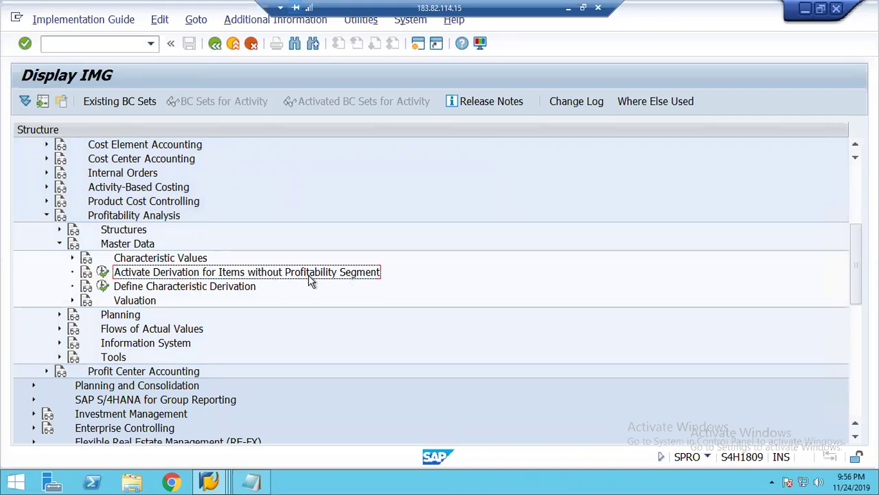
click(150, 287)
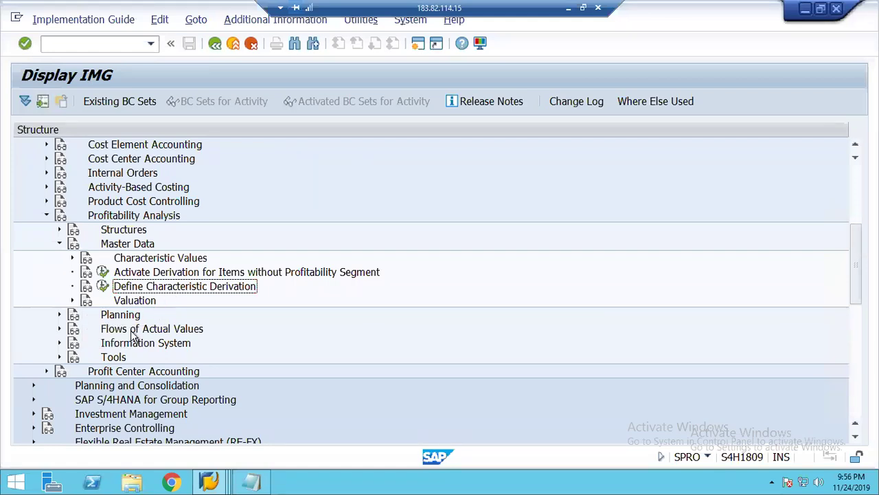
click(73, 300)
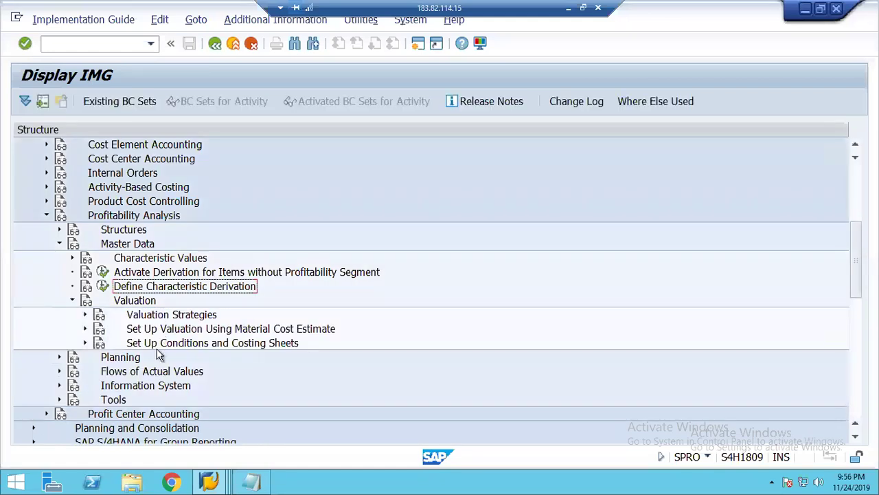
click(73, 300)
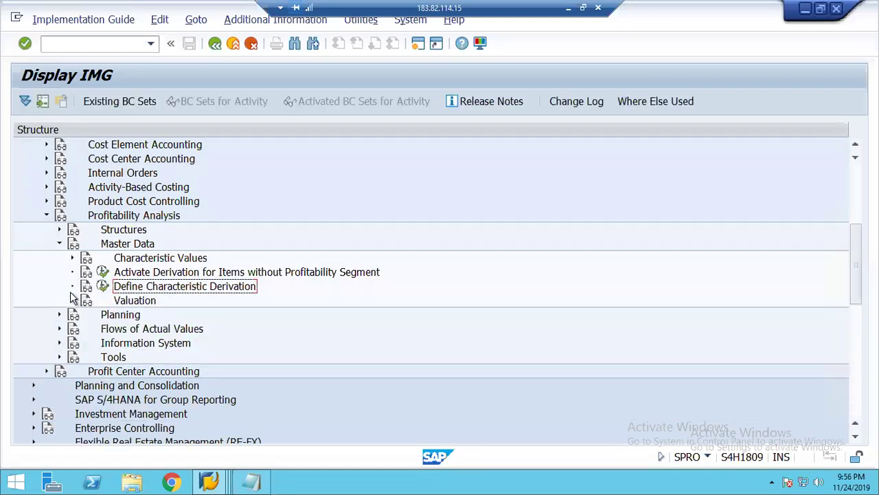
Collapse Master Data and expand Flows of Actual Values to locate Direct Posting from FI/MM.
click(59, 245)
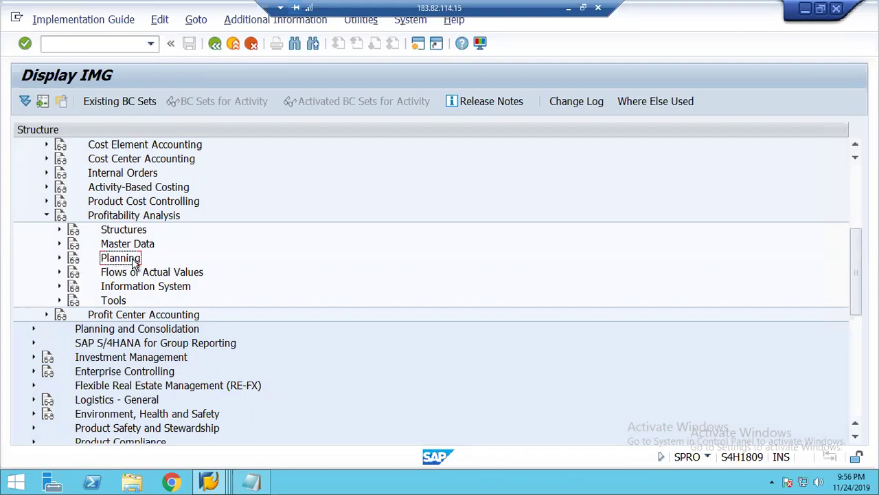
click(59, 272)
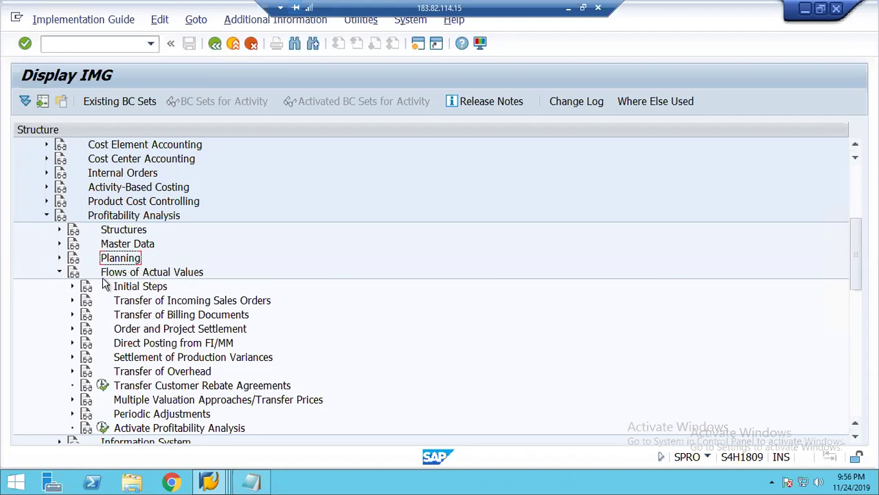
click(217, 302)
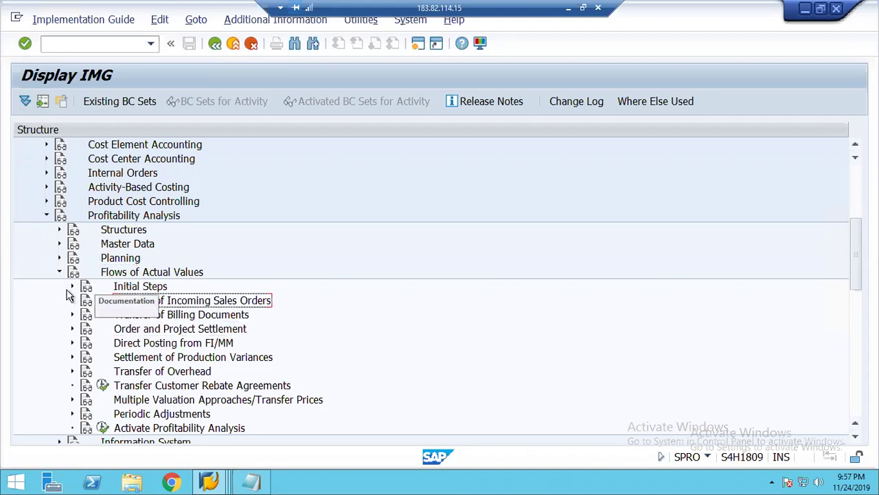
click(157, 344)
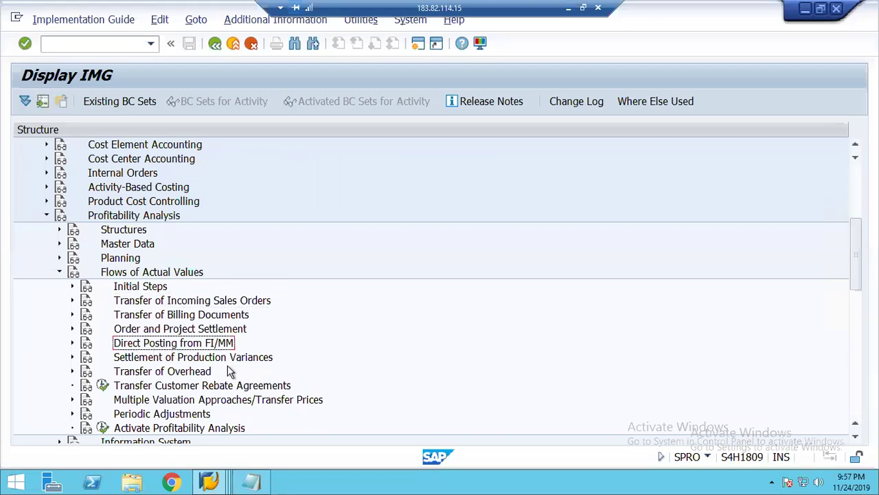
Expand Initial Steps under Flows of Actual Values and locate Define Number Ranges for Actual Postings.
click(72, 286)
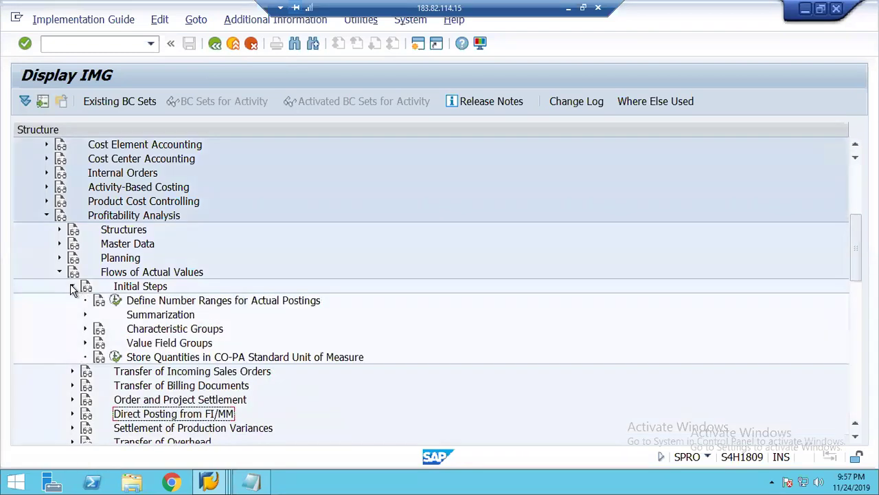
click(183, 305)
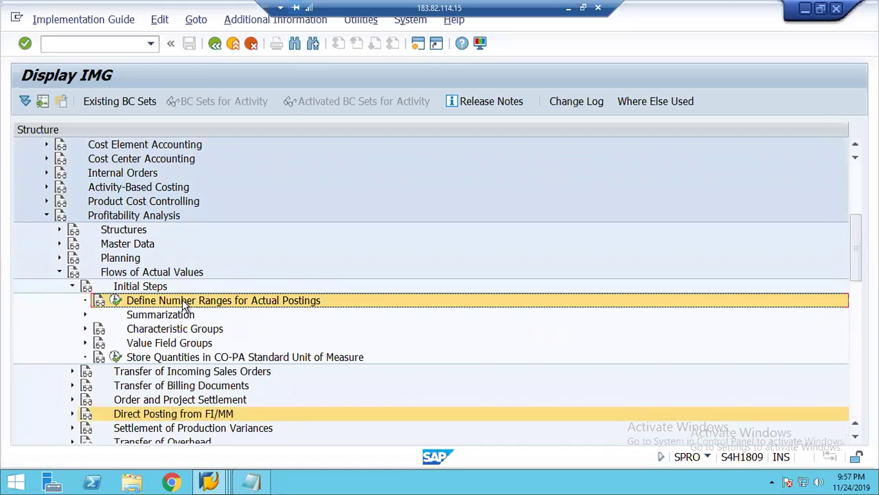
scroll(183, 305, up, 1)
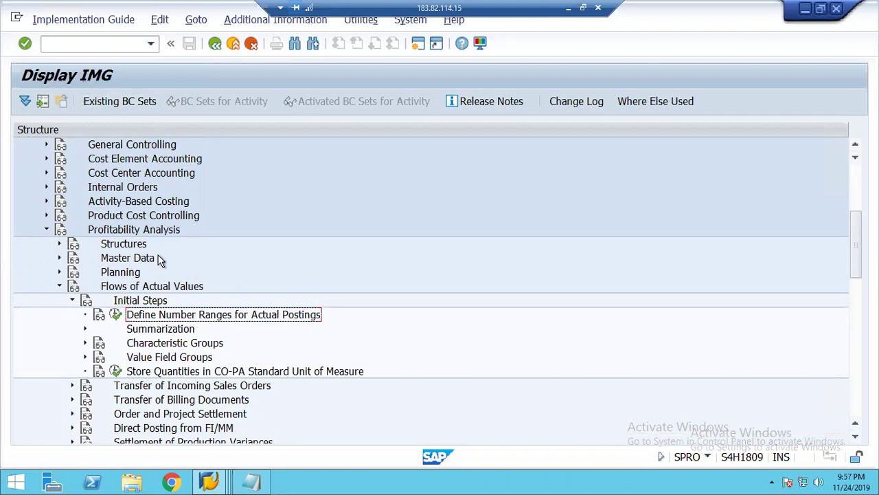
click(134, 232)
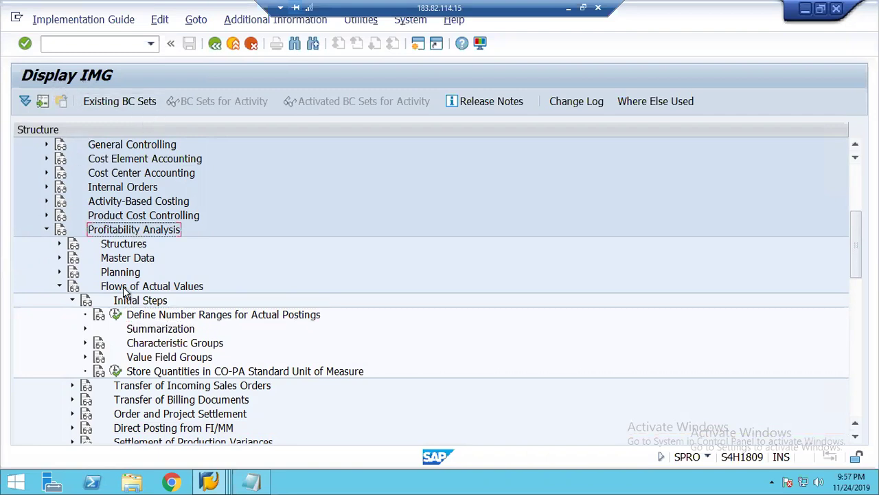
click(123, 287)
click(130, 302)
click(169, 317)
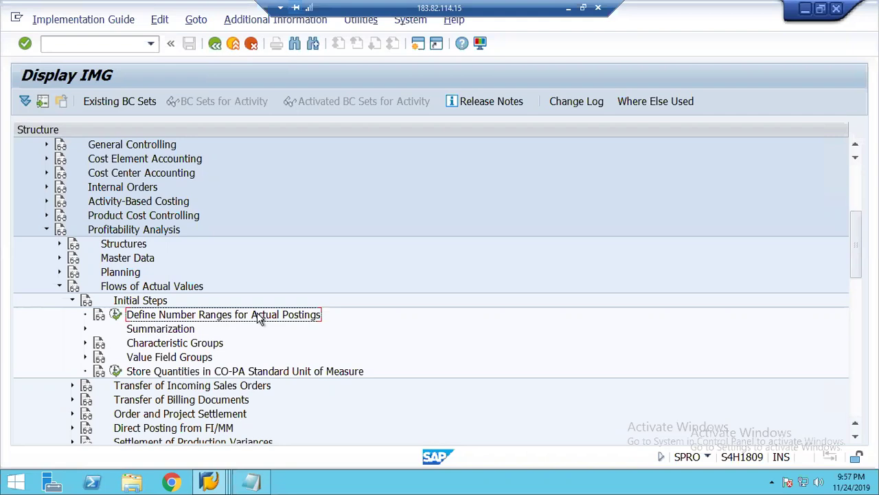
Open Define Number Ranges for Actual Postings and bring up the number range groups of operating concern 1248 for change.
click(116, 316)
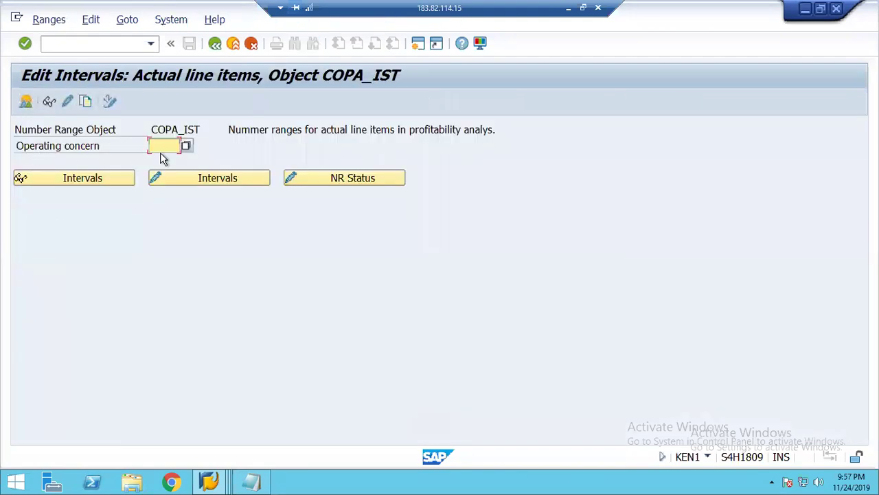
text(1248)
key(Tab)
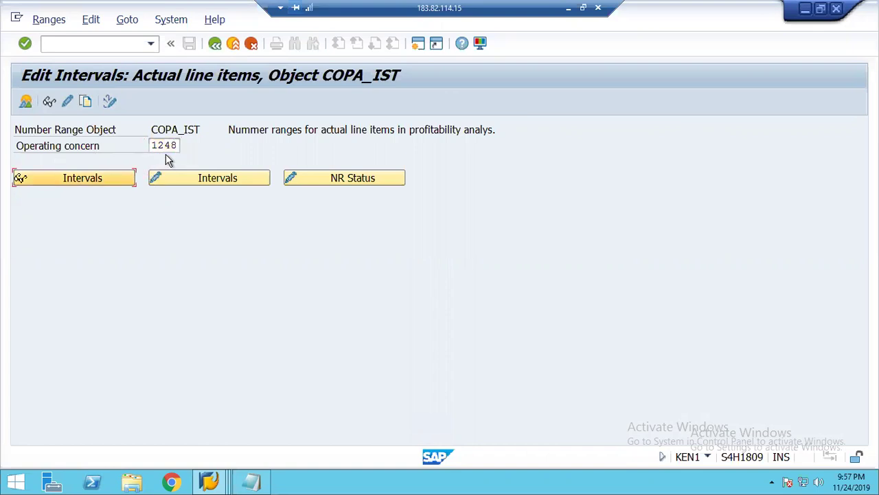
click(68, 103)
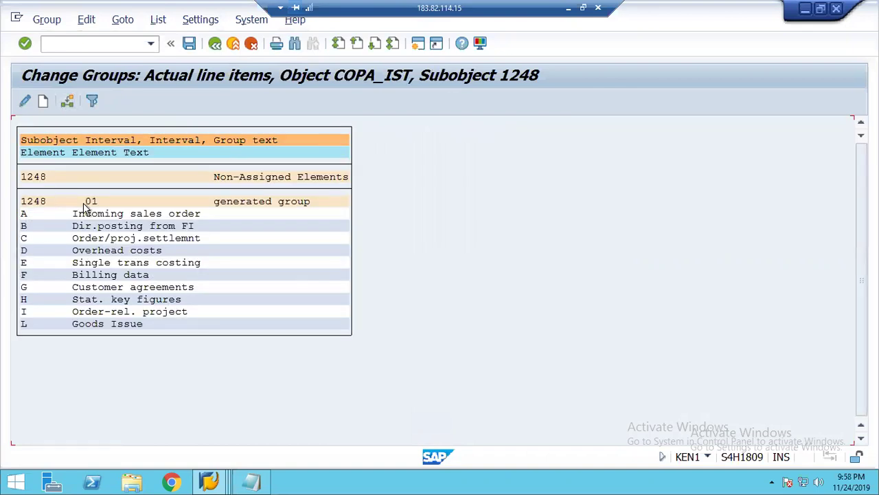
double_click(35, 201)
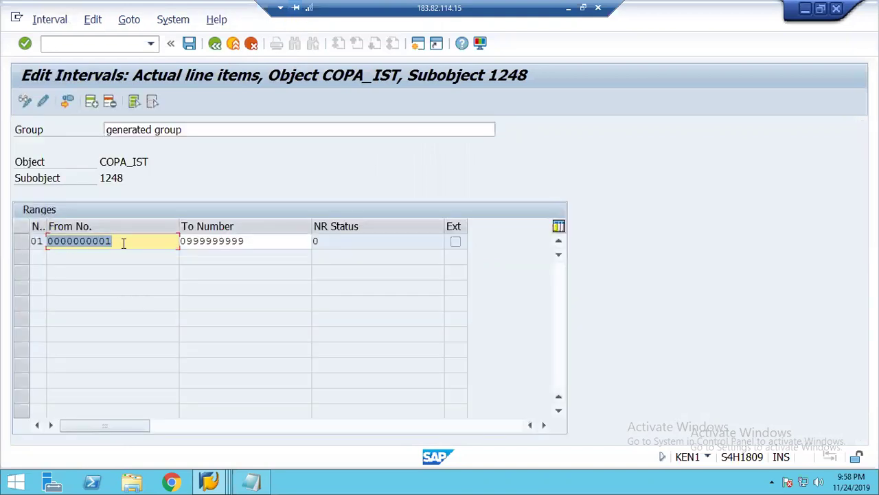
click(124, 242)
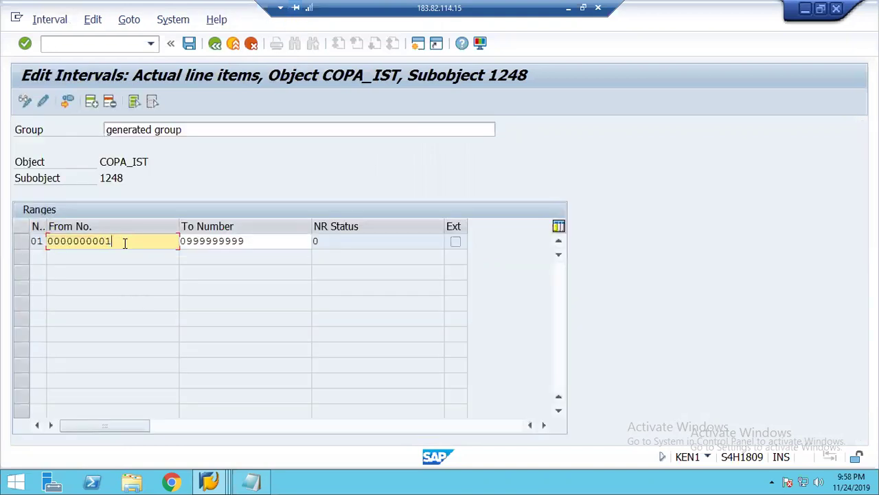
click(267, 240)
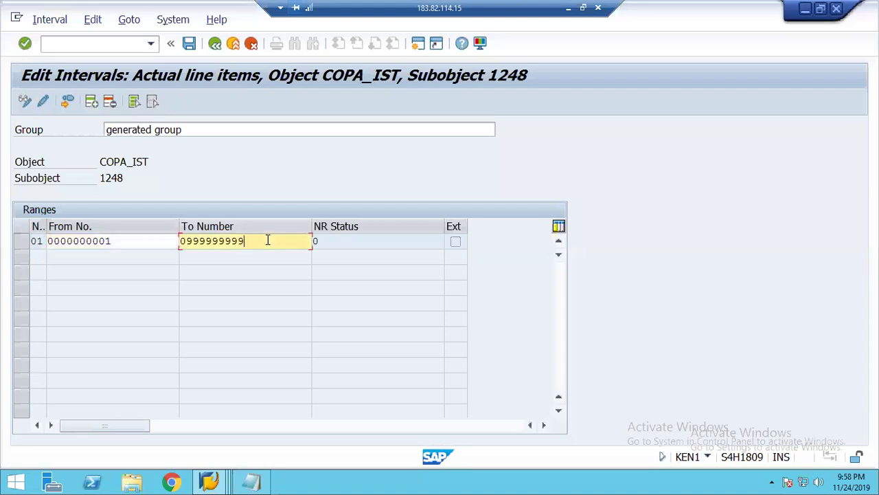
click(181, 240)
click(190, 45)
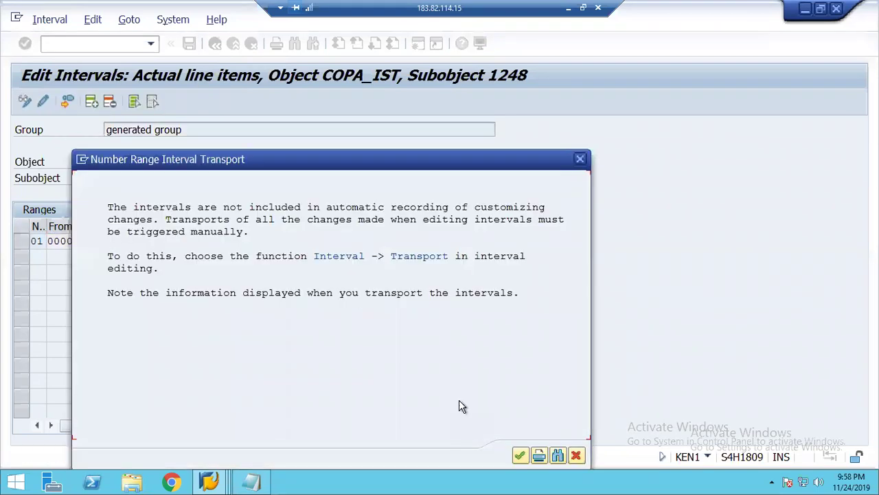
click(520, 455)
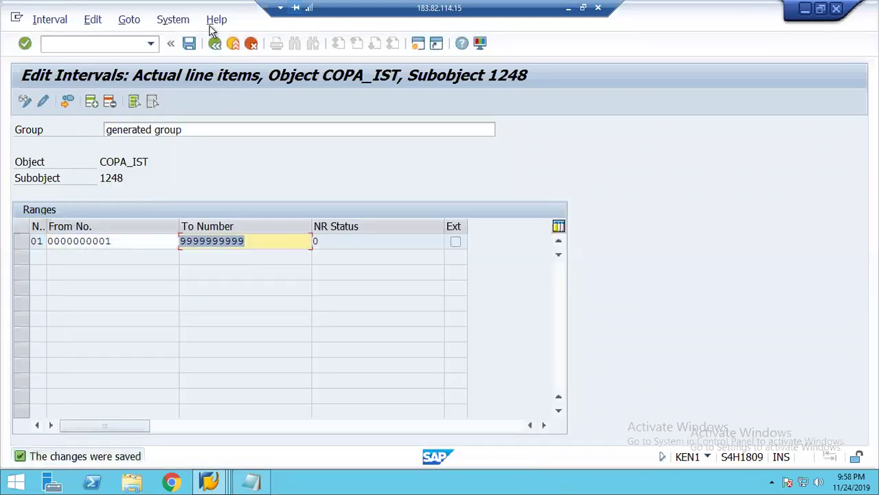
click(215, 44)
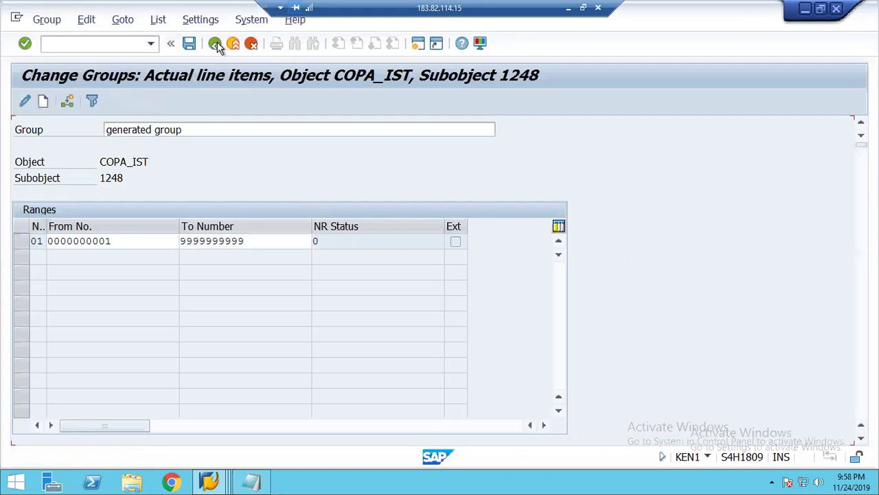
click(43, 101)
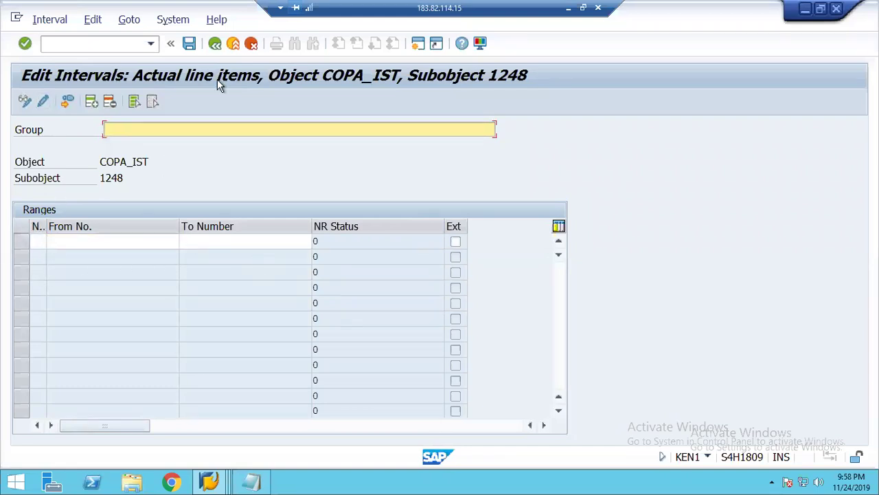
click(249, 44)
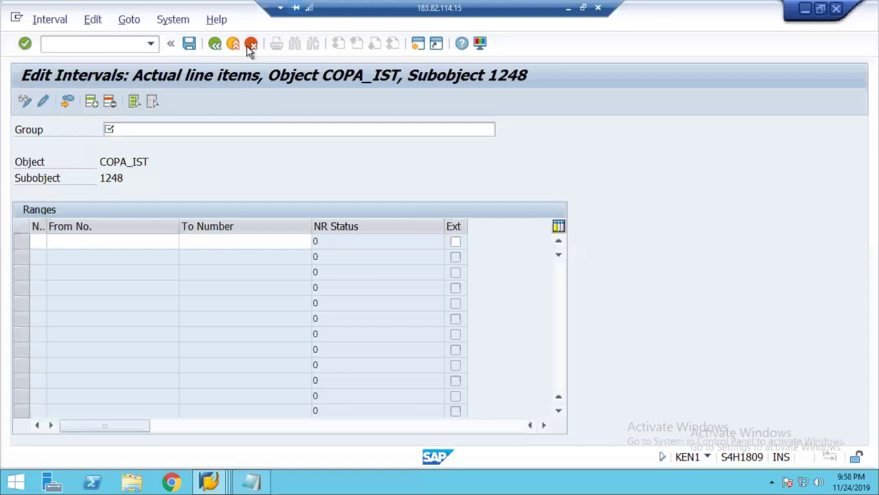
click(350, 334)
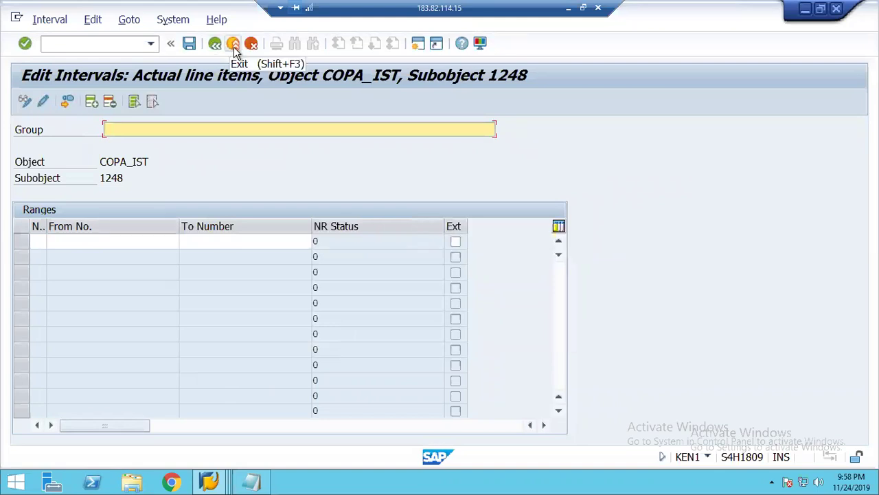
click(235, 47)
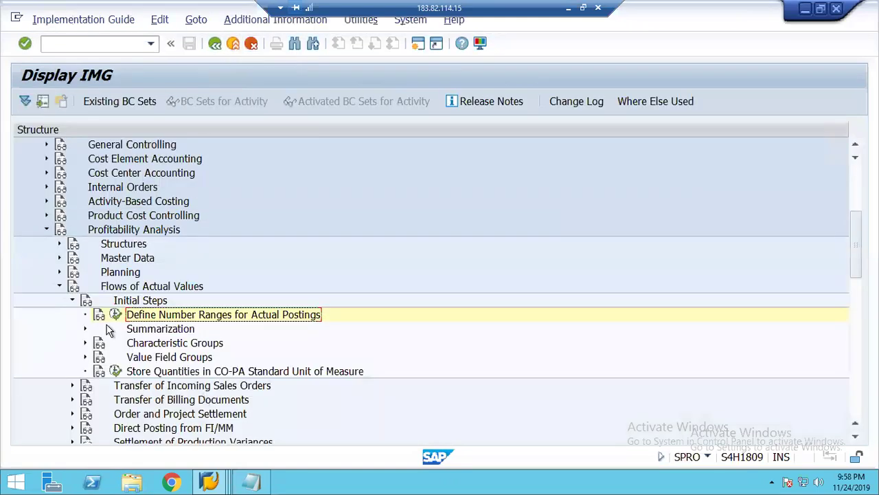
Reopen Define Number Ranges for Actual Postings and check the number range intervals of operating concern 1248.
click(116, 314)
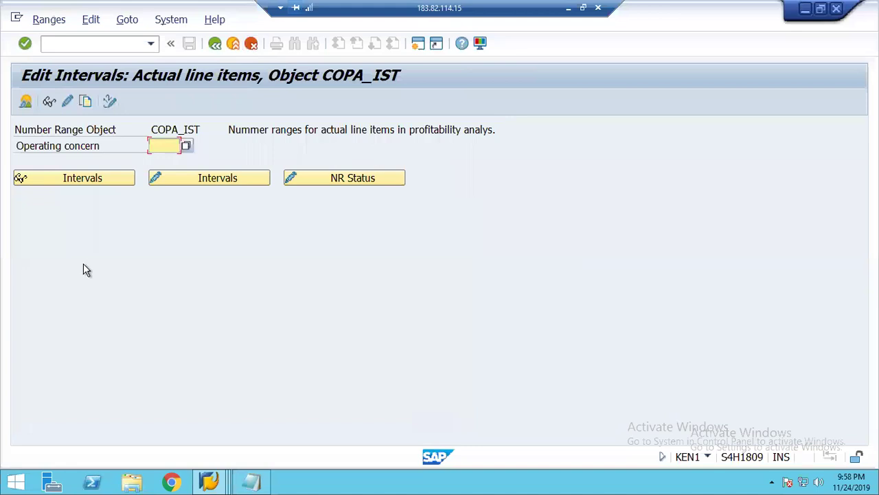
click(190, 184)
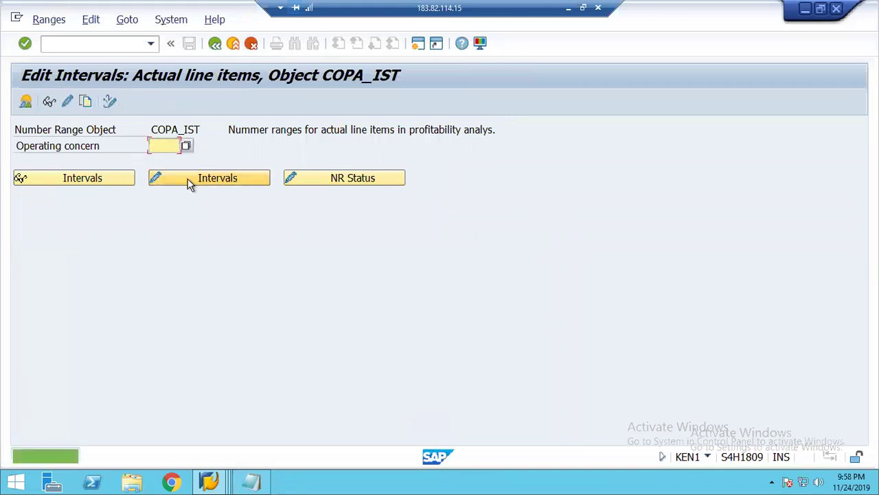
text(1248)
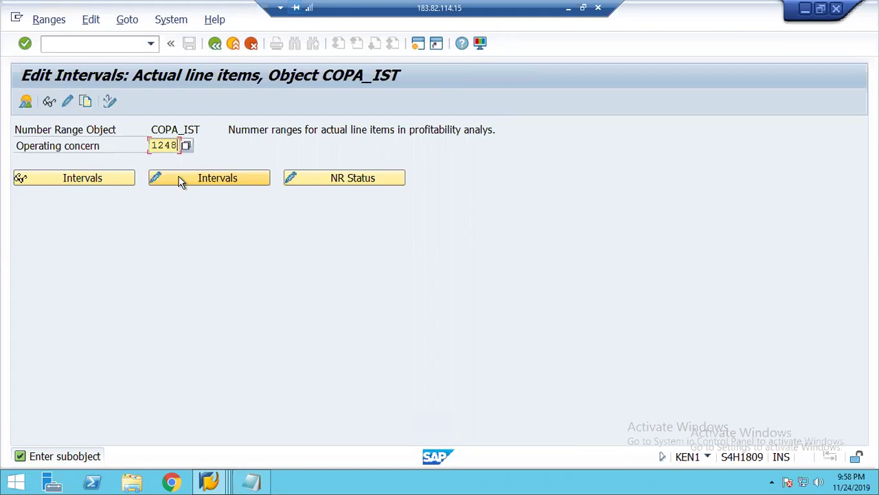
click(180, 182)
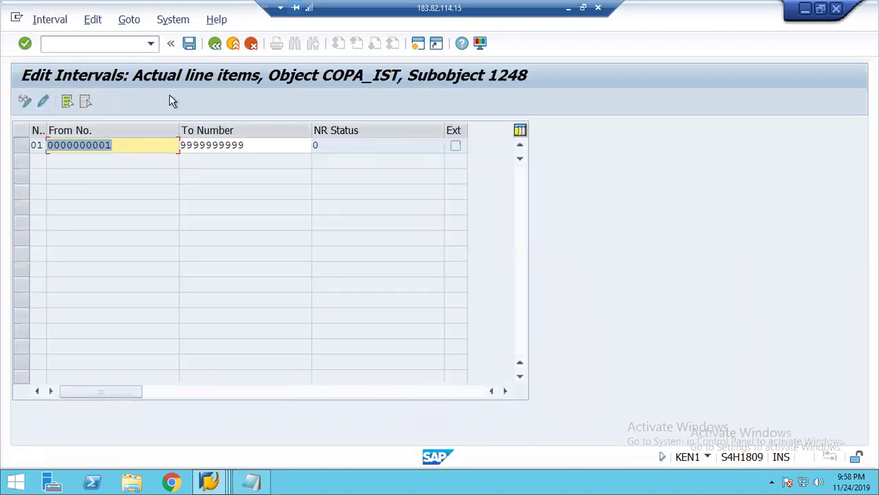
click(215, 44)
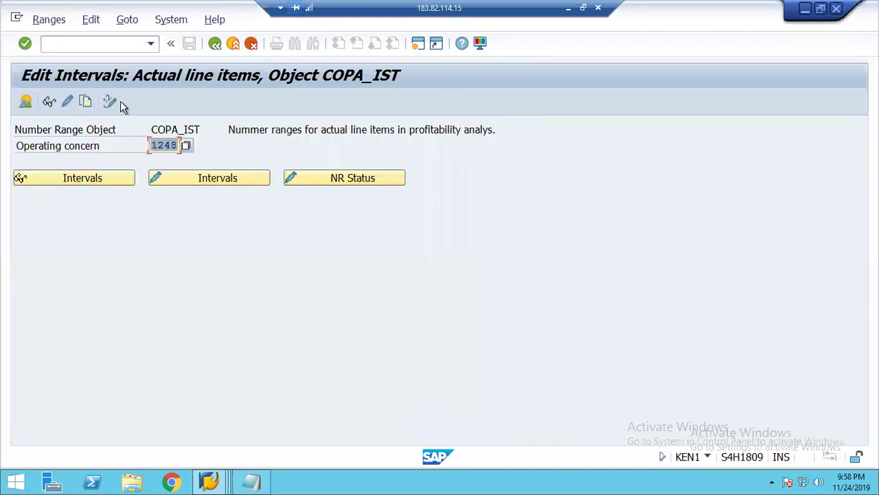
Delete interval 01 of operating concern 1248 together with its generated group, and return to the number range start screen.
click(67, 101)
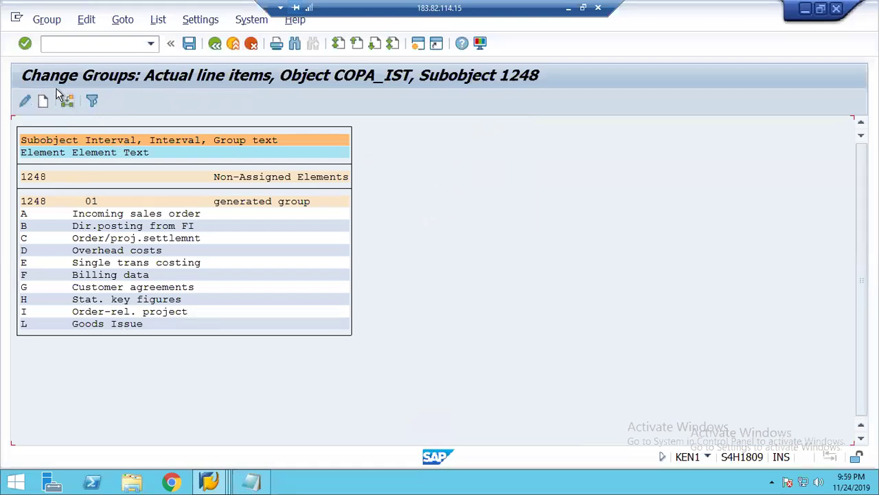
double_click(33, 203)
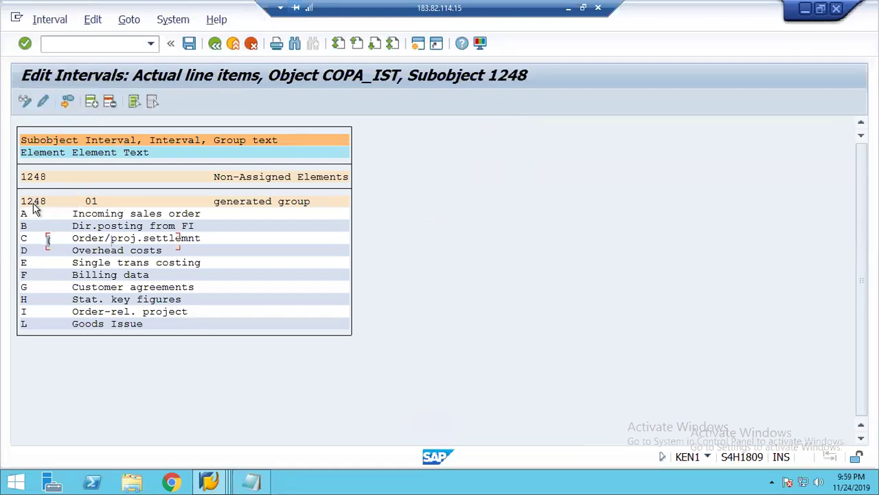
click(19, 244)
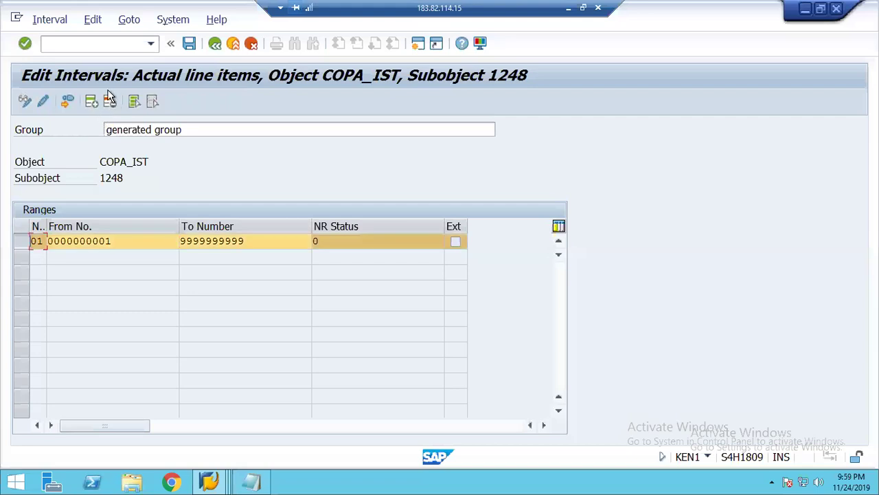
click(109, 101)
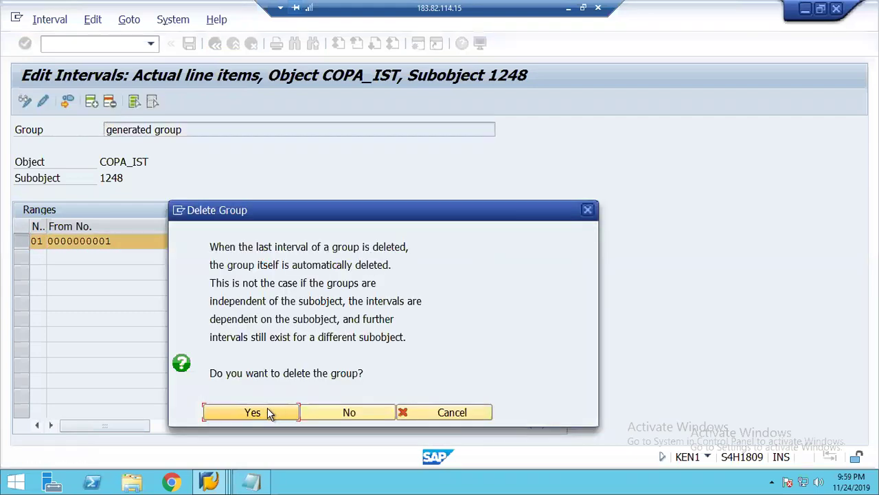
click(268, 410)
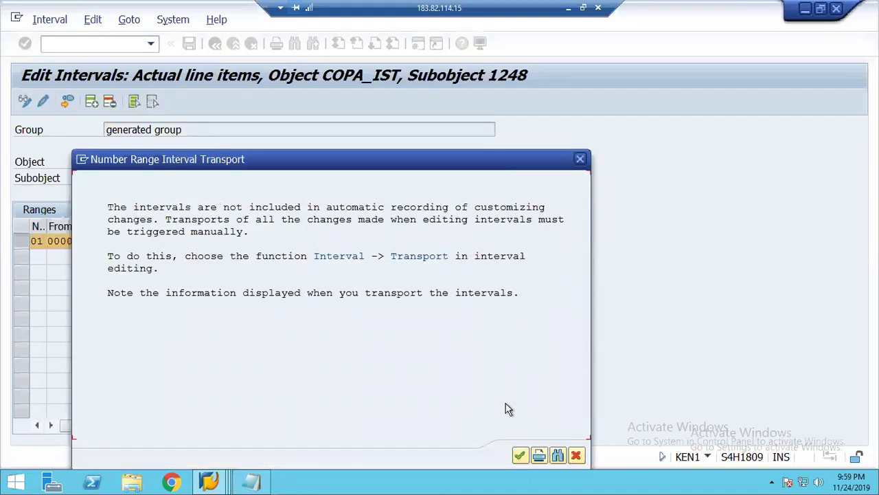
click(520, 456)
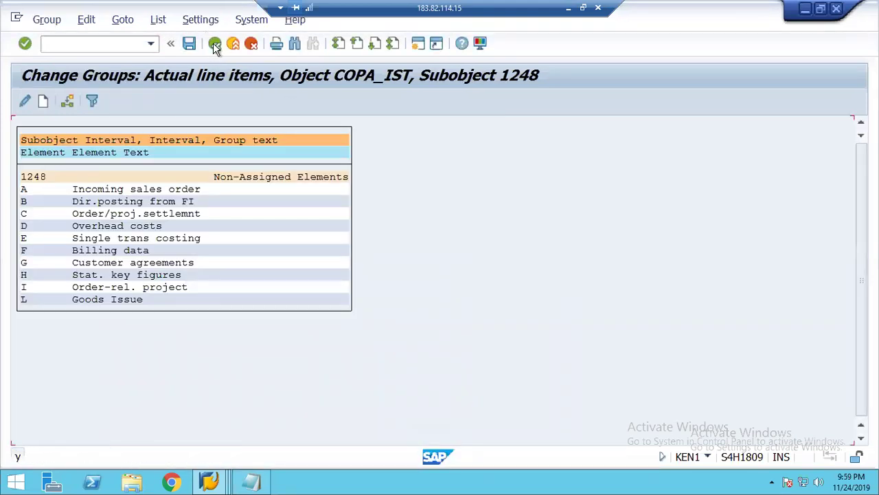
click(215, 45)
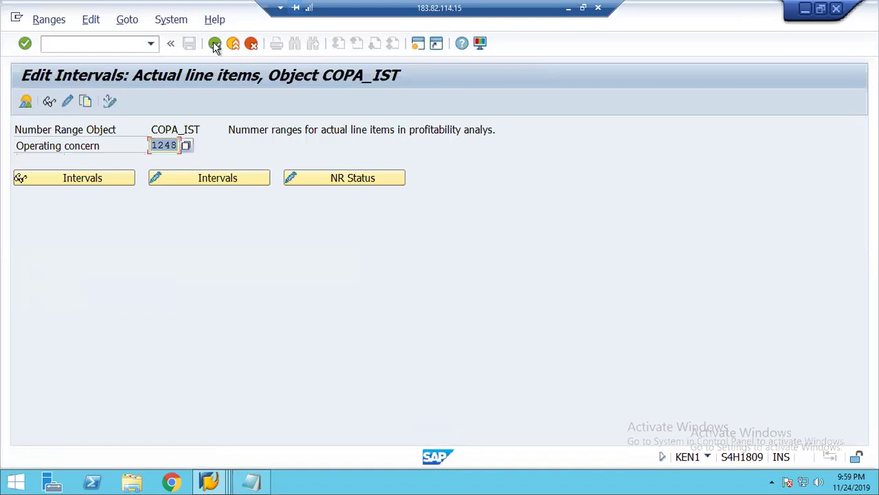
Bring up the number range groups of operating concern 1248 for change and create a group named Operating Concern 1248.
click(68, 103)
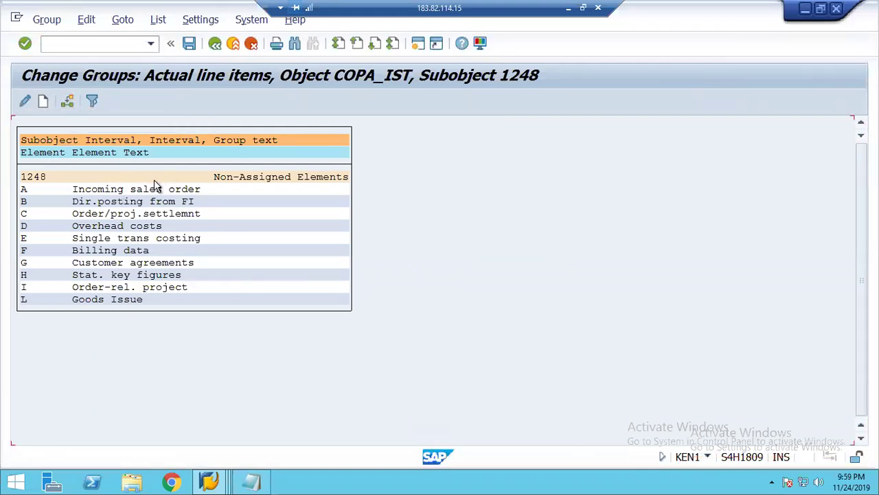
click(37, 179)
click(44, 102)
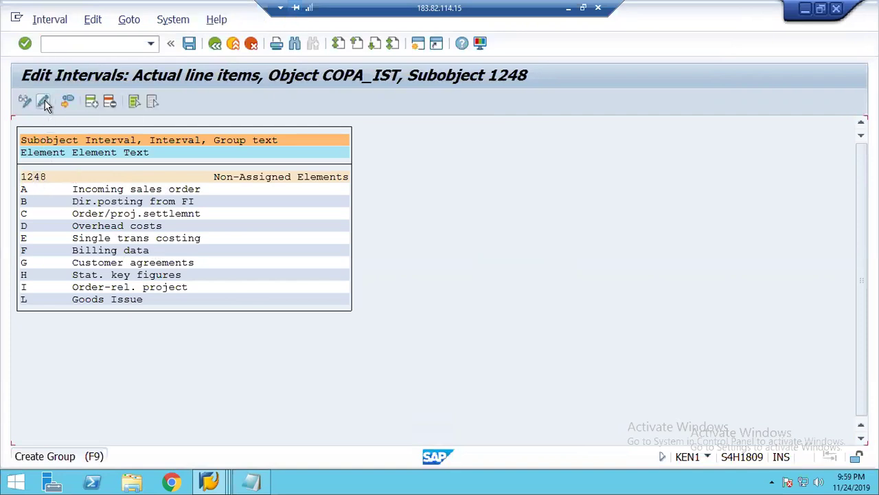
text(Operating Concern 1248)
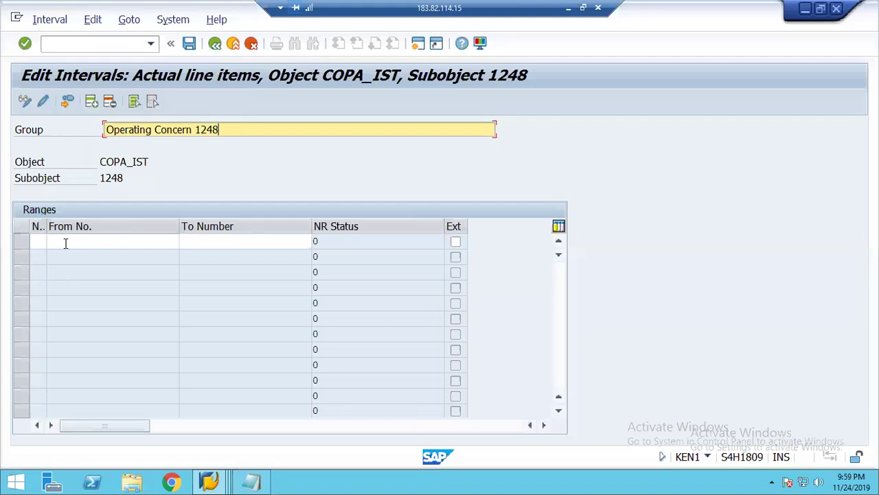
click(65, 243)
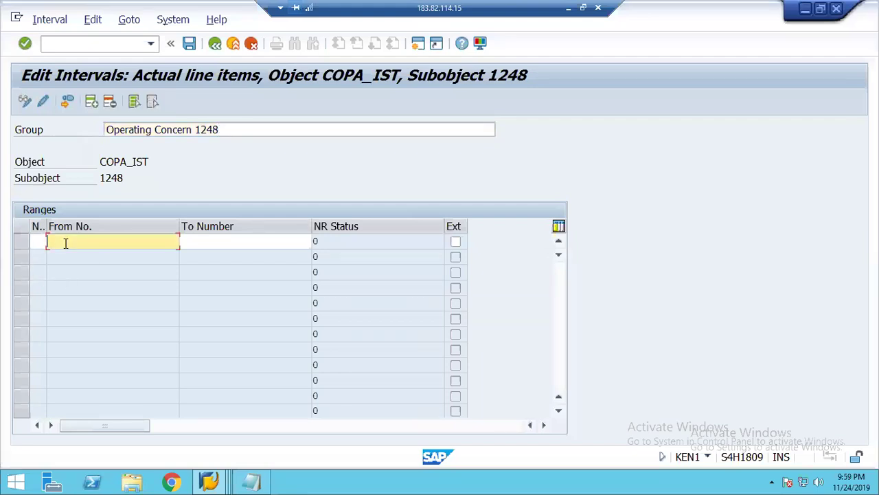
text(1)
key(Tab)
text(9999999999)
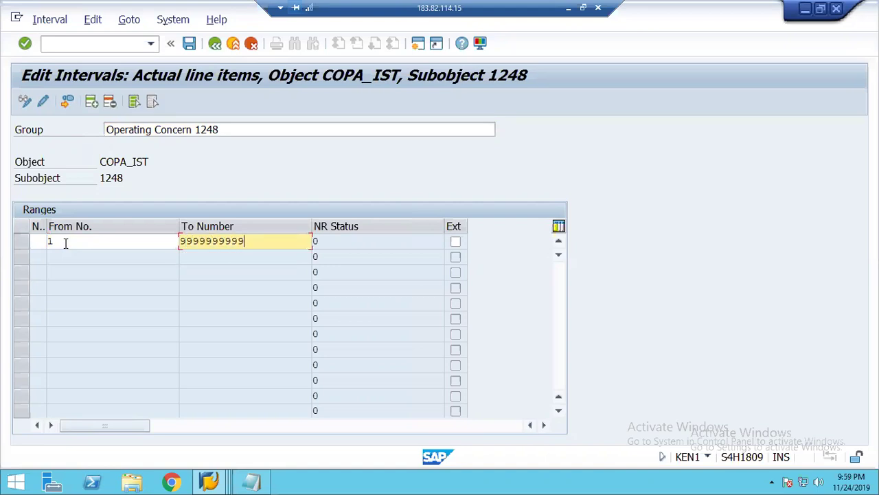
key(Return)
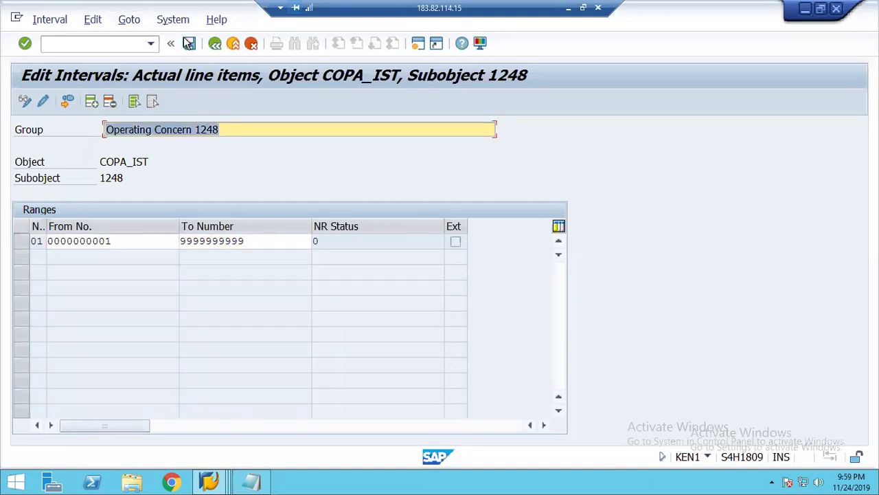
click(187, 44)
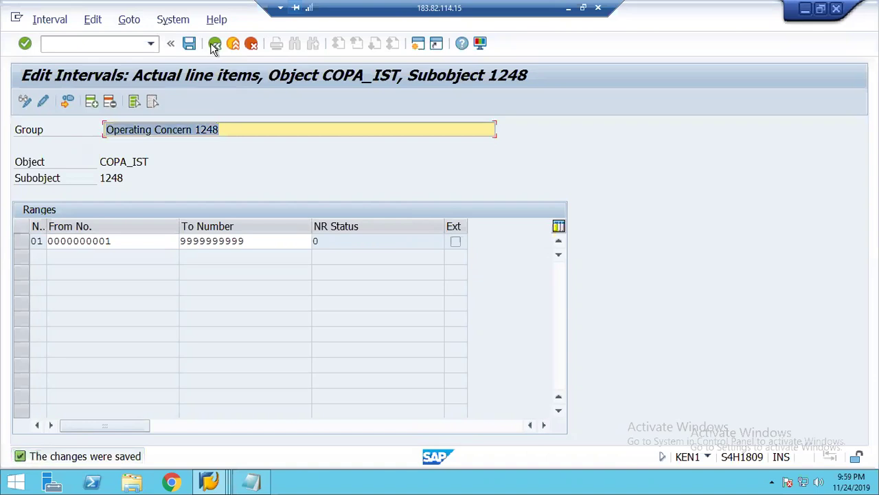
click(213, 44)
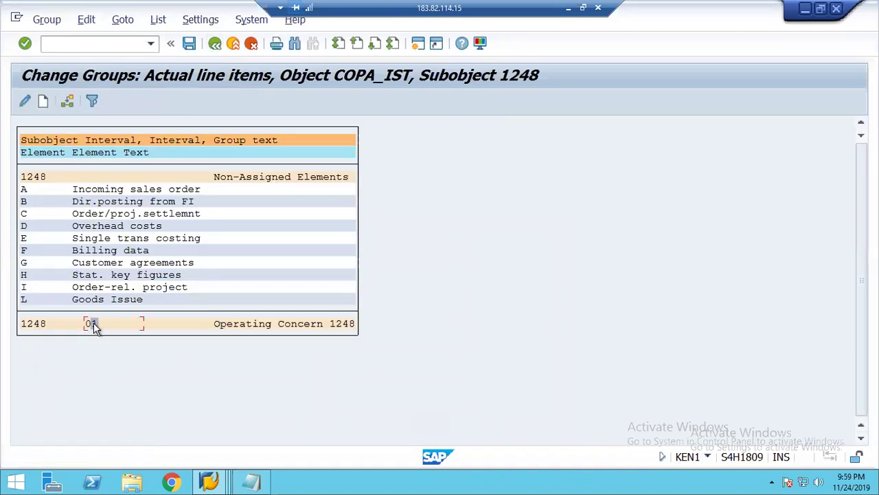
Assign elements A Incoming sales order, B Dir.posting from FI and C Order/proj.settlemnt to group 01 Operating Concern 1248.
click(23, 192)
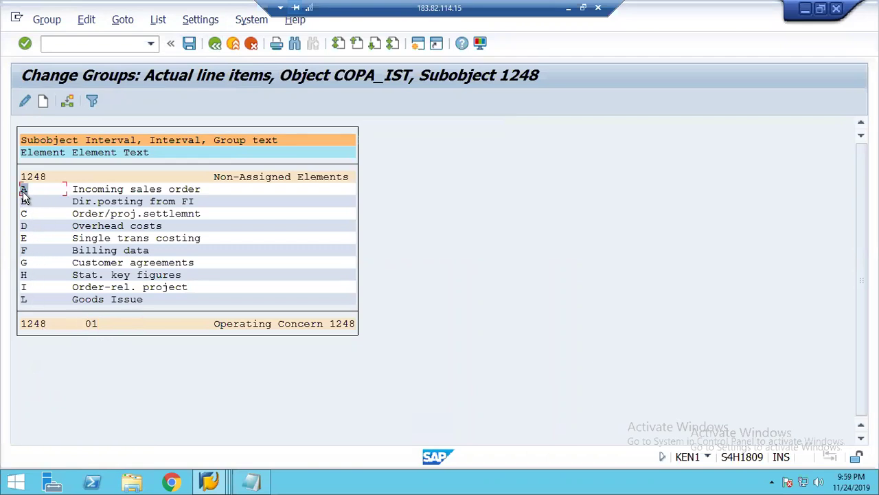
click(67, 102)
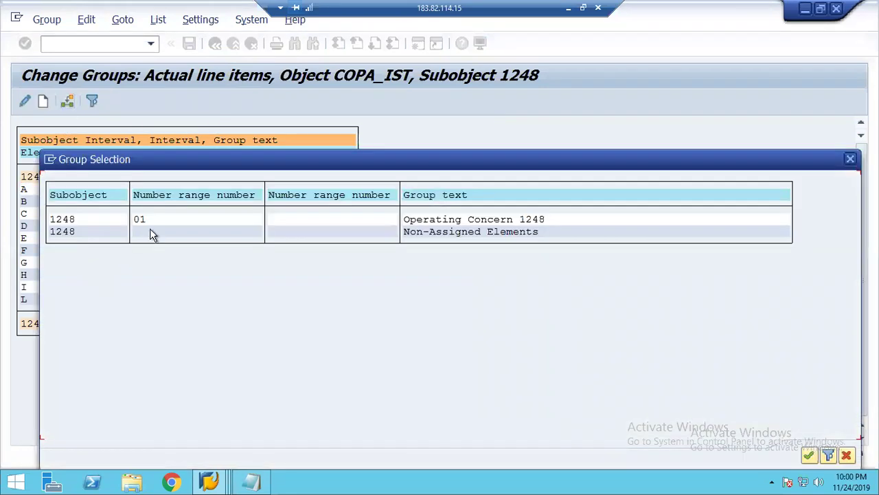
double_click(140, 223)
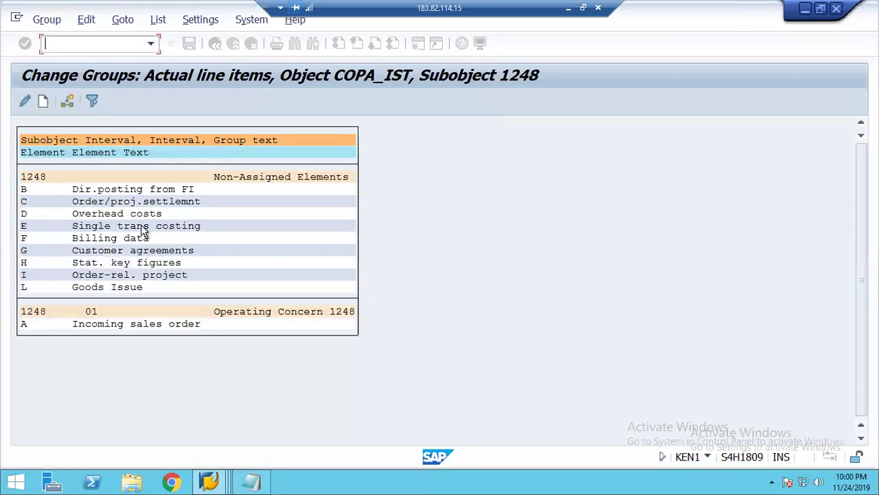
click(24, 188)
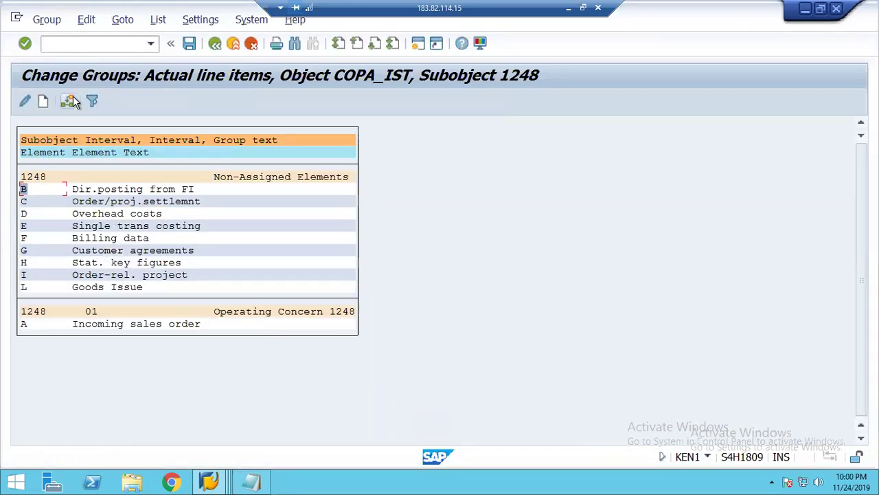
click(71, 101)
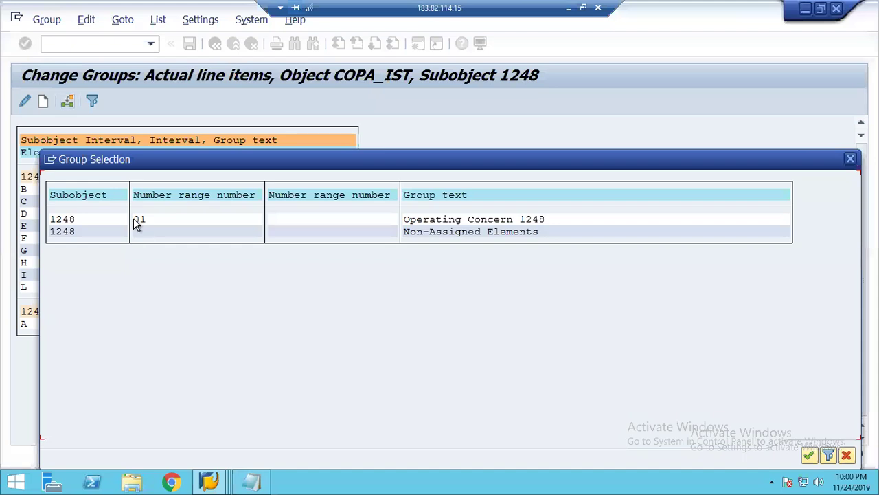
double_click(140, 221)
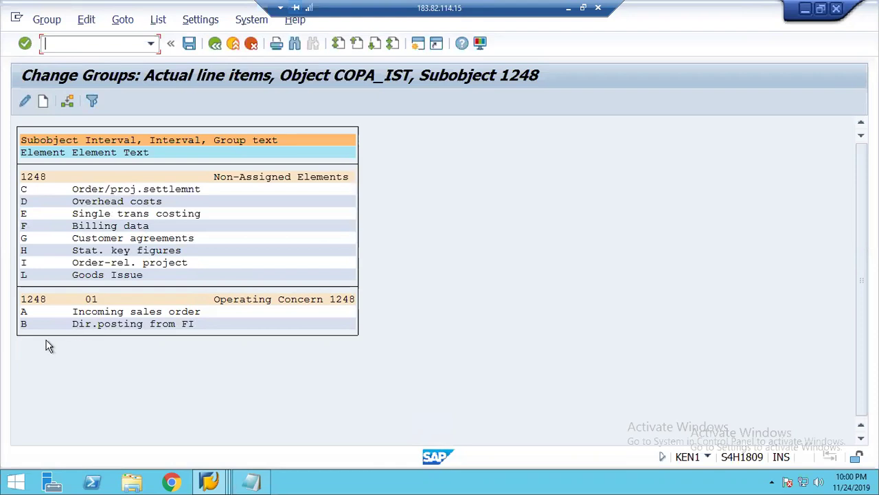
click(24, 190)
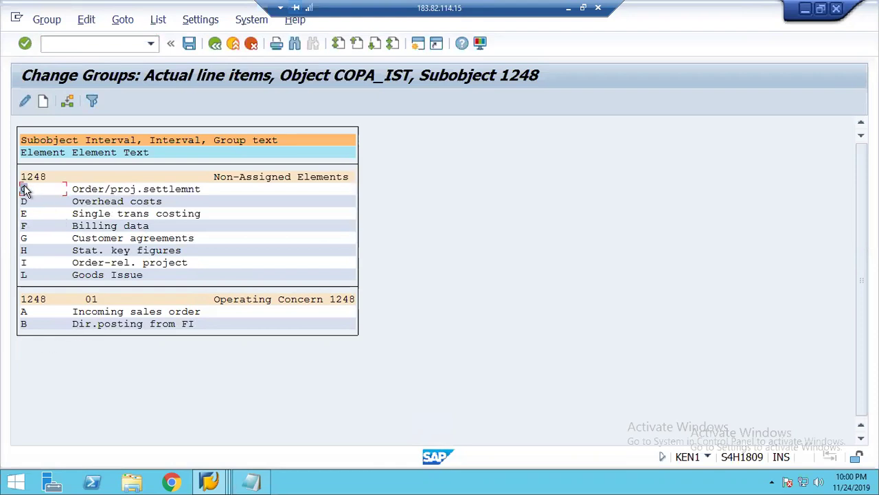
click(68, 102)
double_click(140, 221)
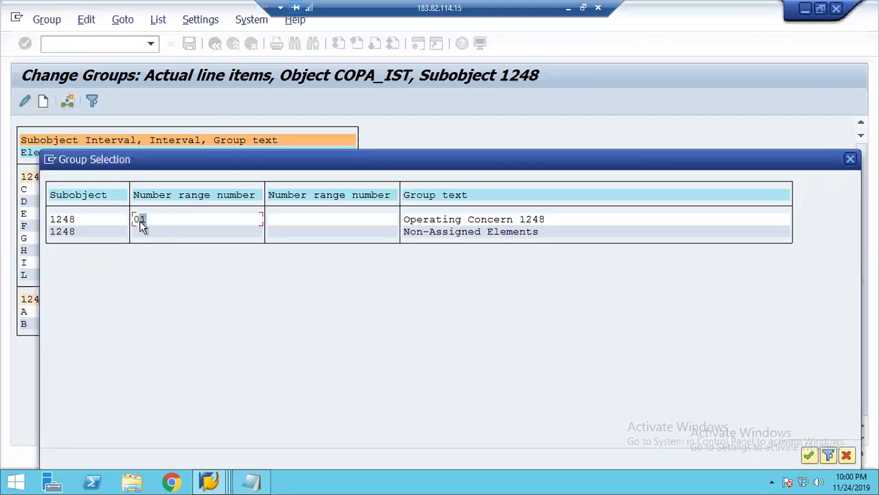
Assign elements D Overhead costs, E Single trans costing and F Billing data to group 01 Operating Concern 1248.
click(24, 188)
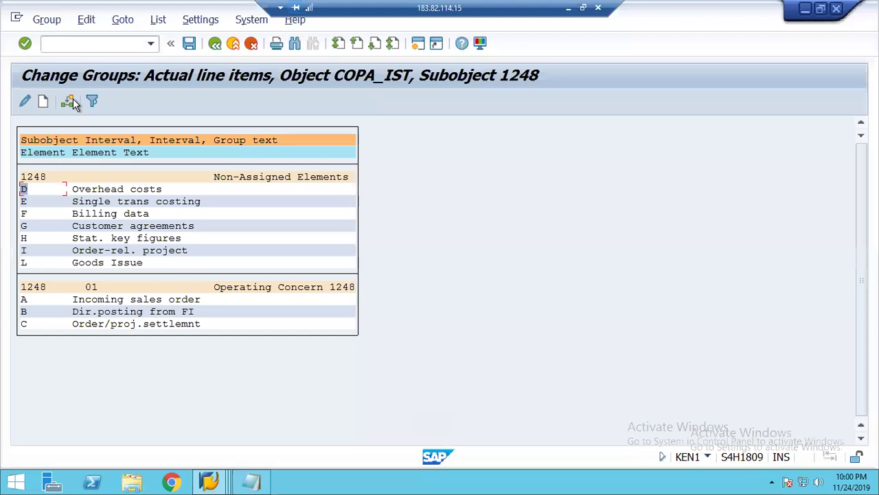
click(69, 102)
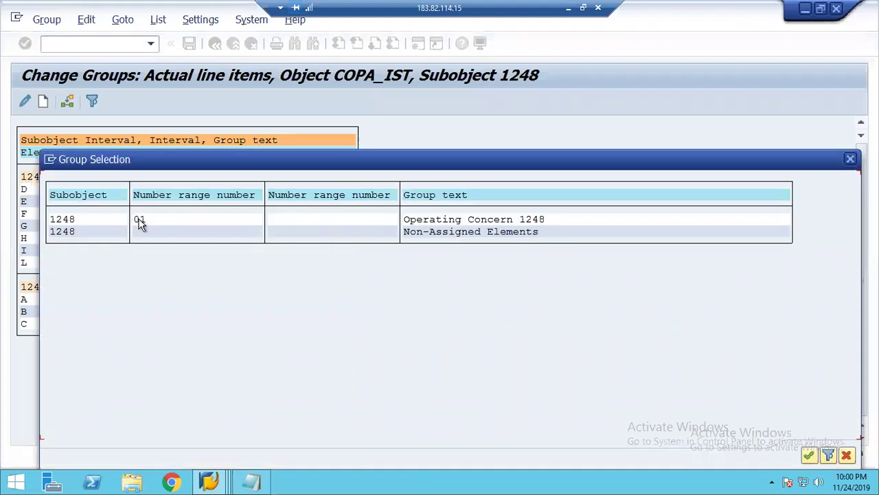
double_click(140, 220)
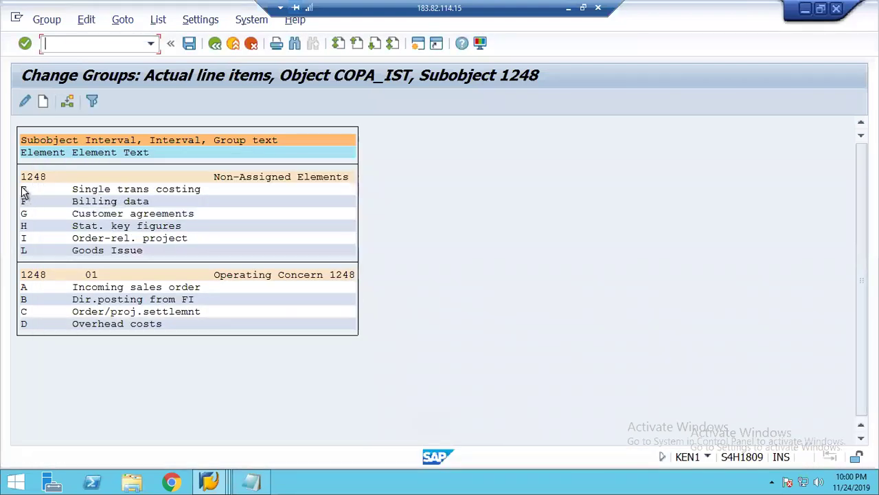
click(68, 101)
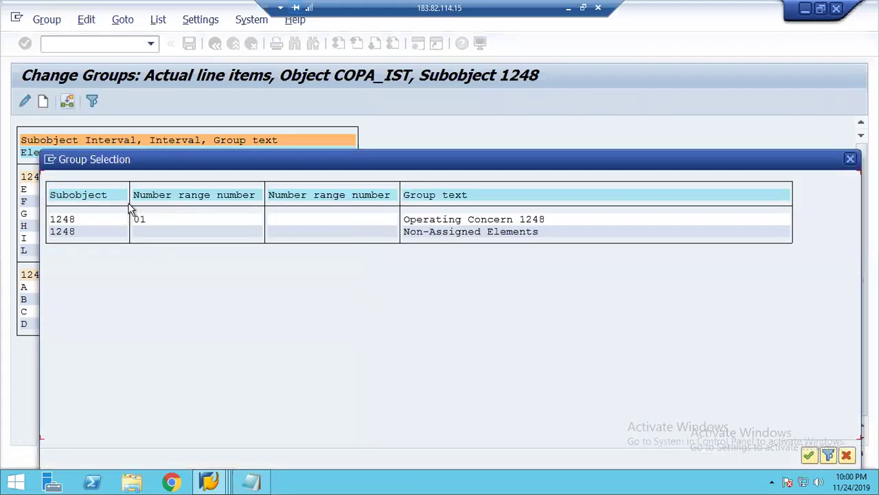
double_click(140, 219)
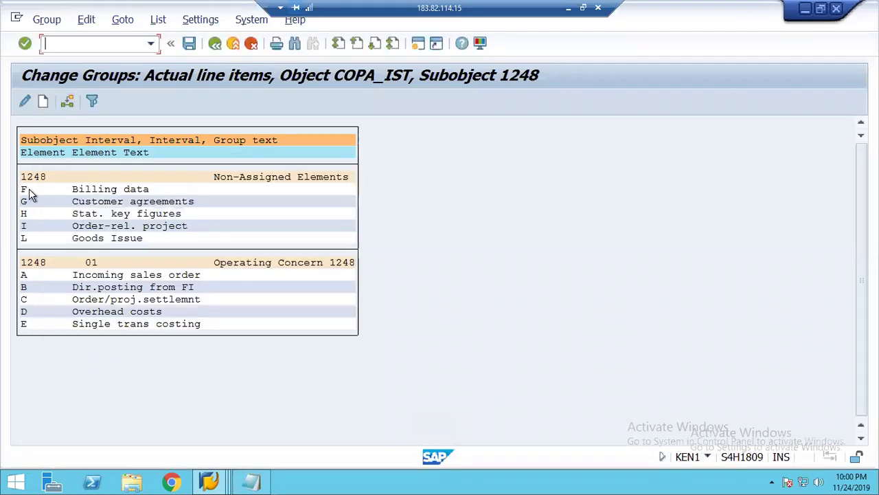
click(67, 102)
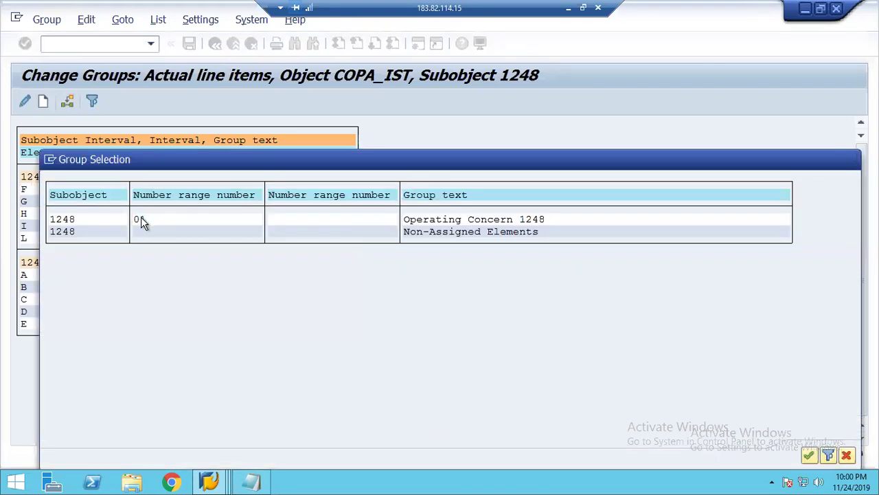
double_click(140, 218)
Assign elements G Customer agreements, H Stat. key figures, I Order-rel. project and L Goods Issue to group 01 Operating Concern 1248.
click(23, 190)
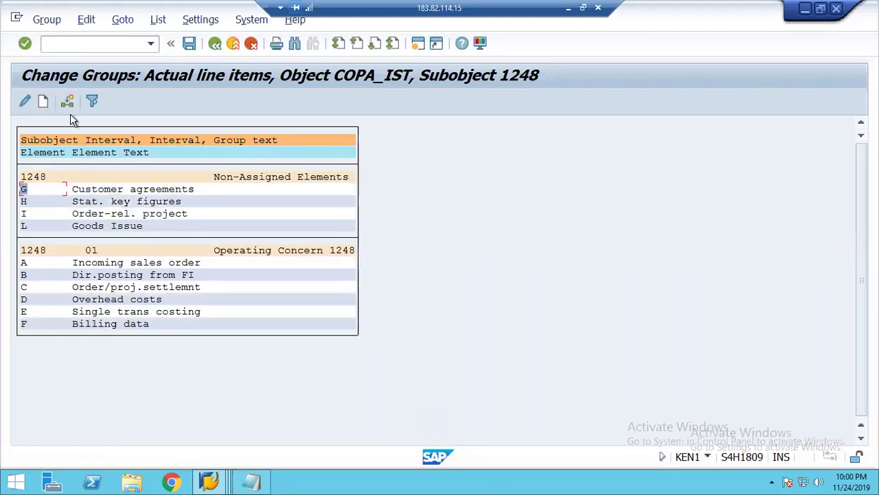
click(67, 102)
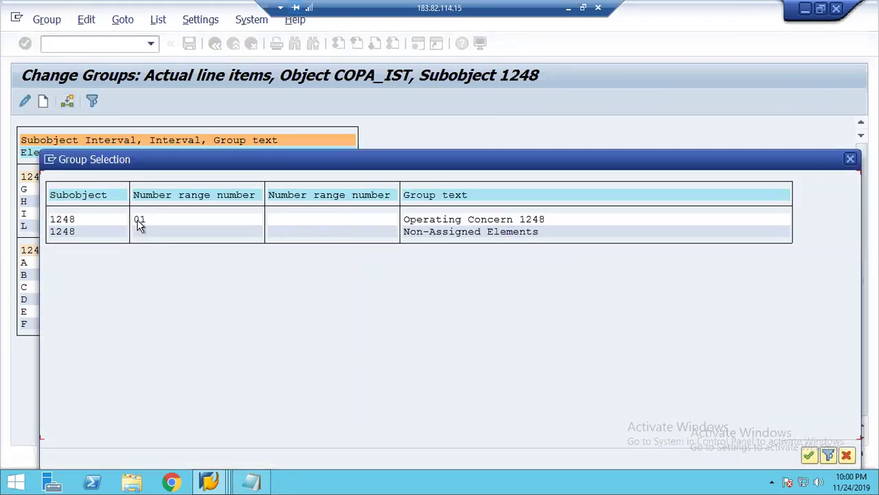
double_click(139, 220)
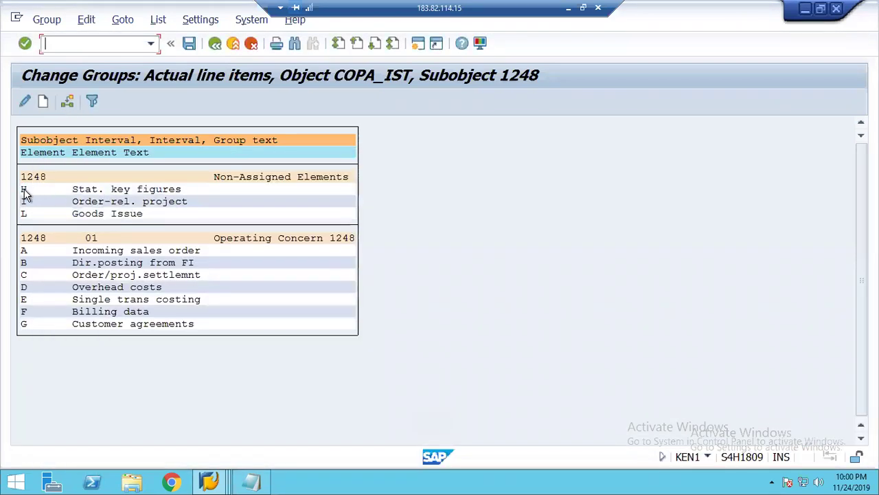
click(68, 101)
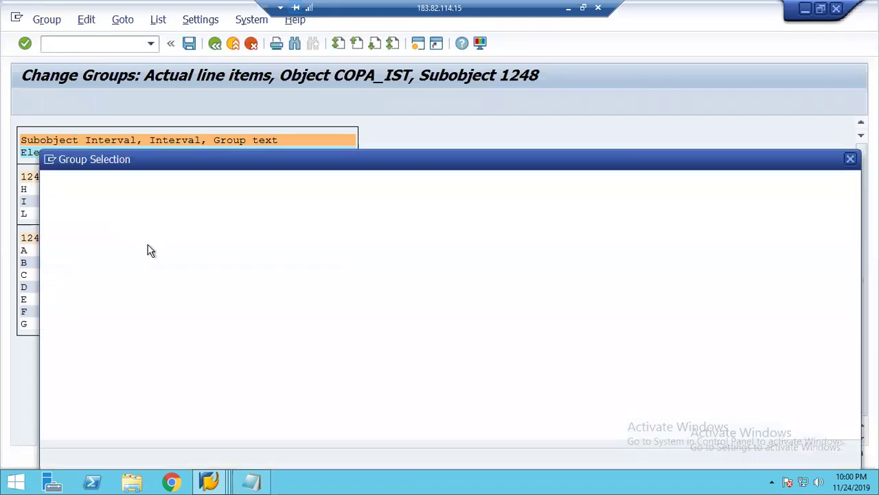
double_click(140, 221)
click(24, 190)
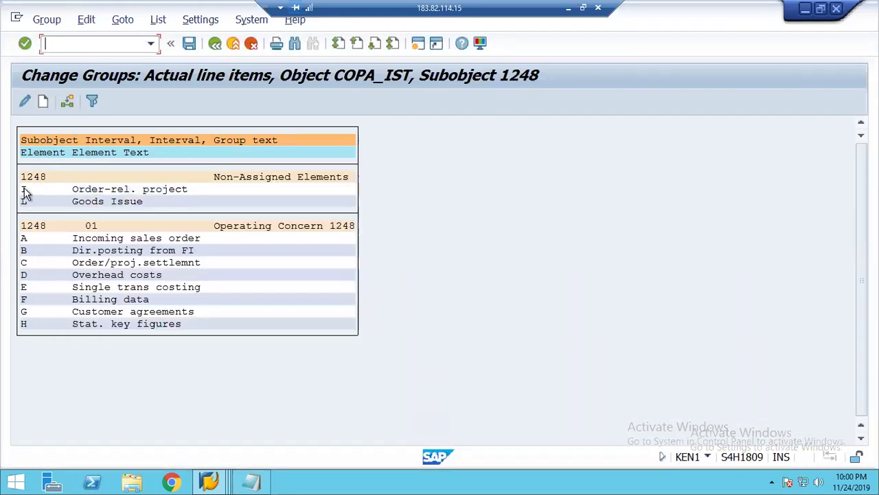
click(68, 102)
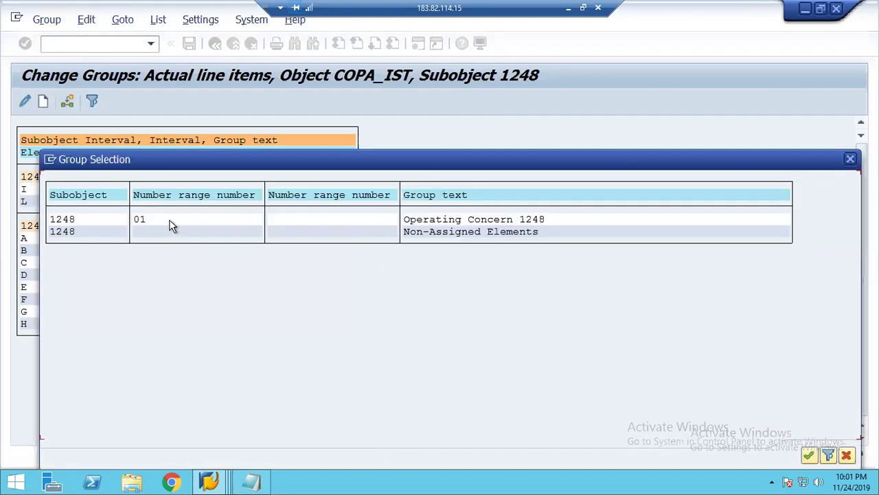
double_click(140, 219)
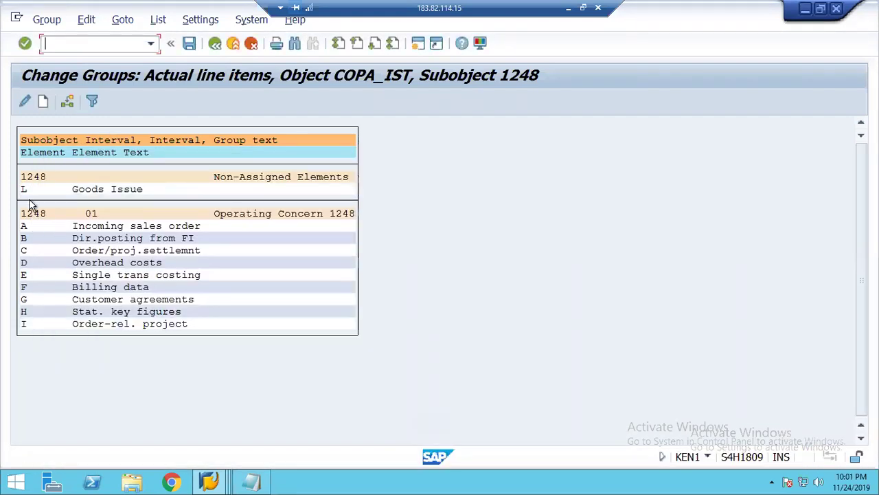
click(25, 190)
click(68, 102)
double_click(140, 218)
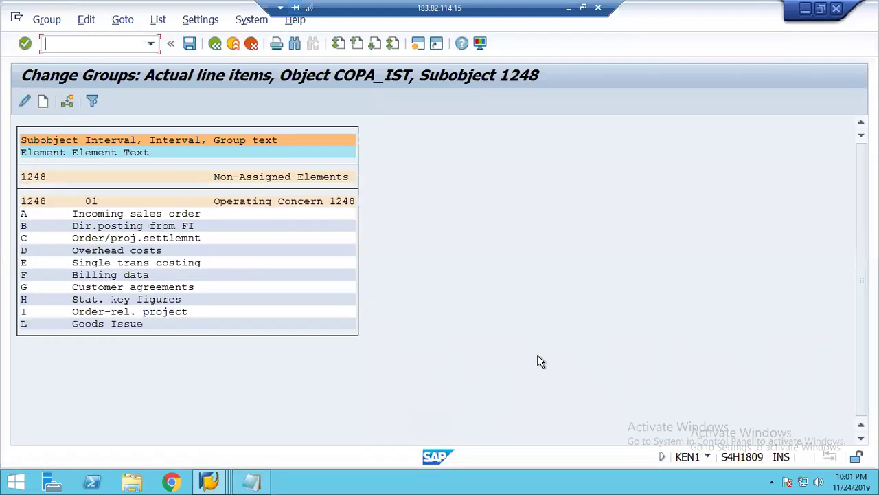
Save the element assignments and go back to the implementation guide structure.
click(190, 45)
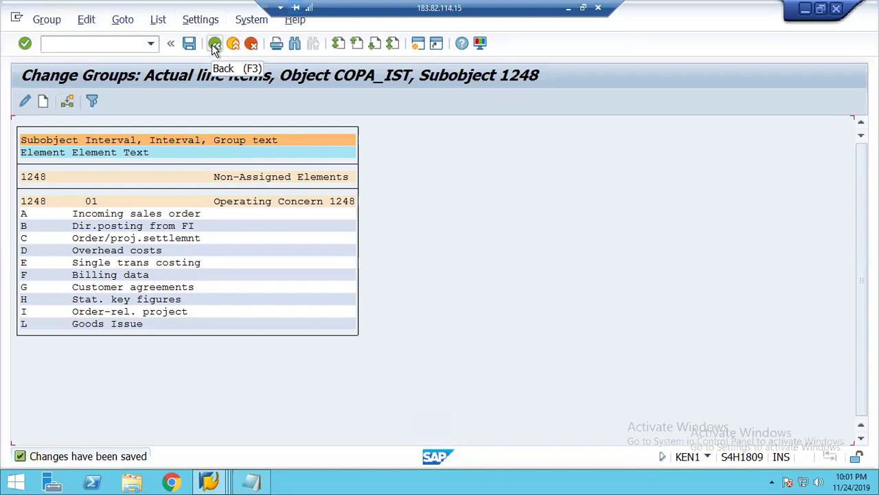
click(214, 45)
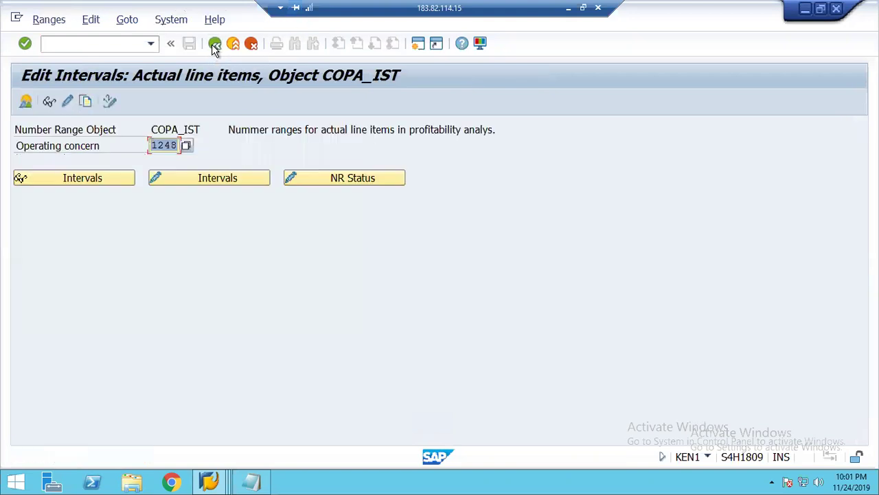
click(214, 46)
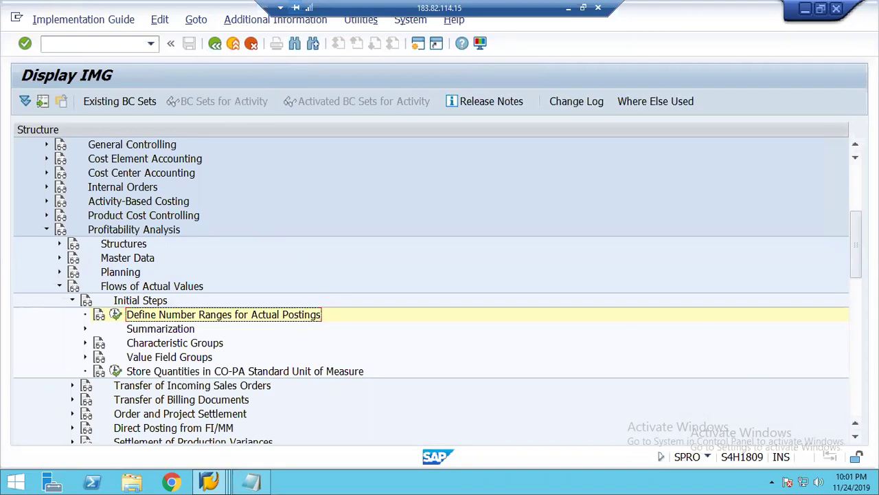
Start the Maintain Characteristics activity under Structures, Define Operating Concern in the Profitability Analysis settings.
click(72, 300)
click(59, 286)
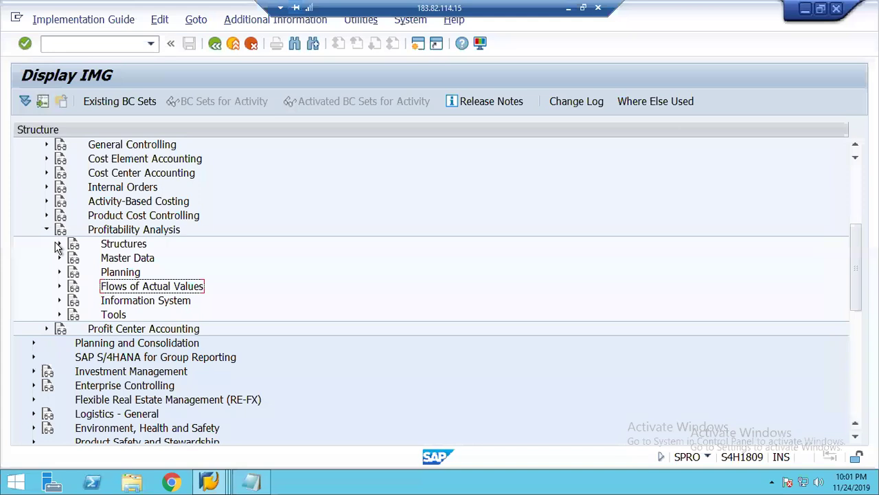
click(59, 244)
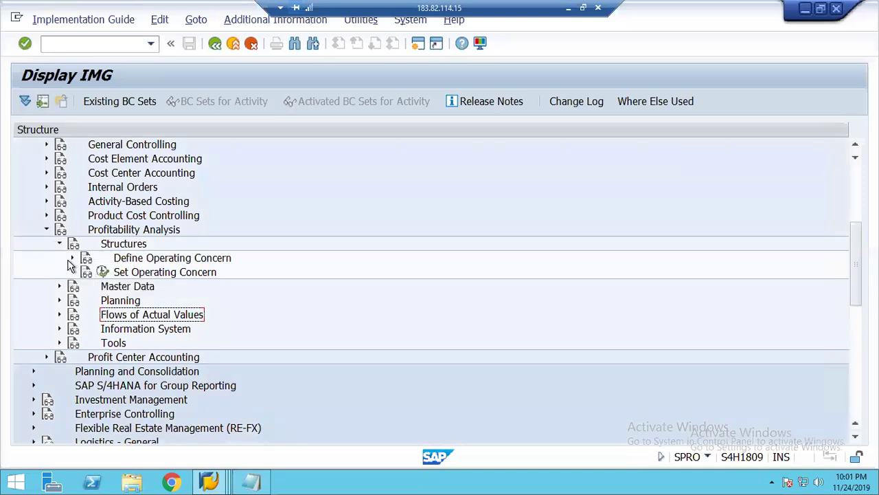
click(72, 259)
click(176, 274)
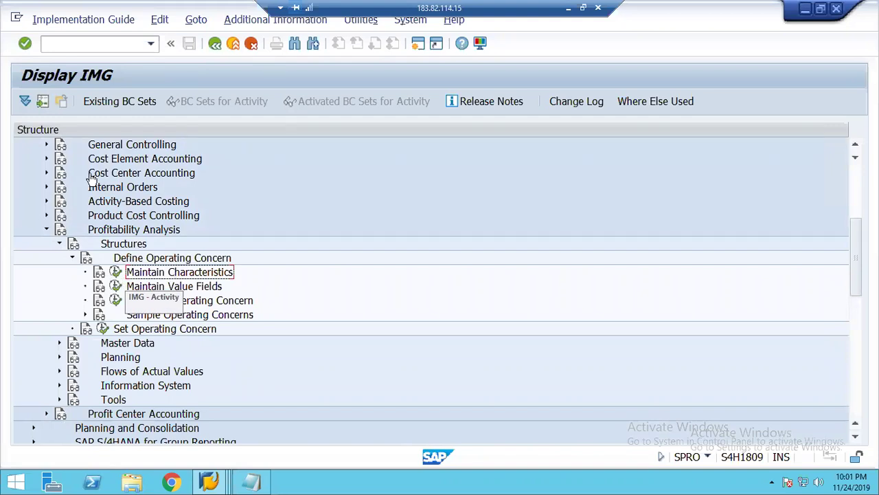
click(114, 275)
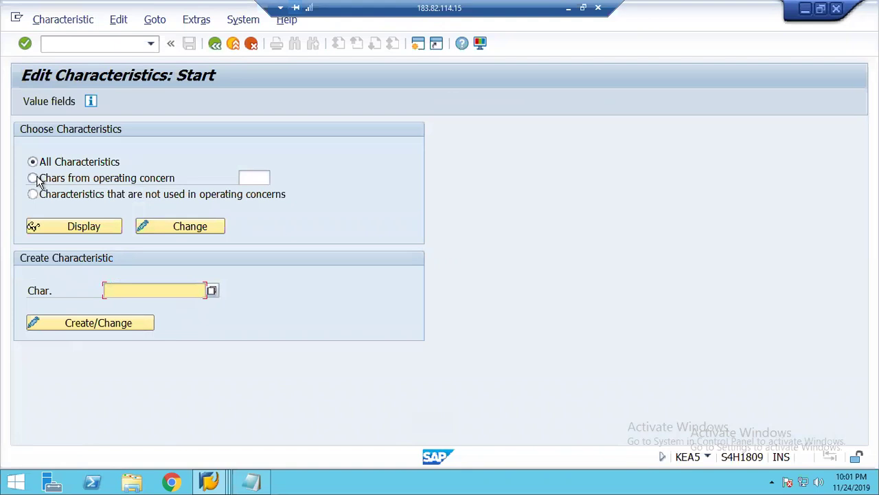
Display the characteristics from operating concern 1248, then return to the implementation guide structure.
click(34, 178)
click(261, 177)
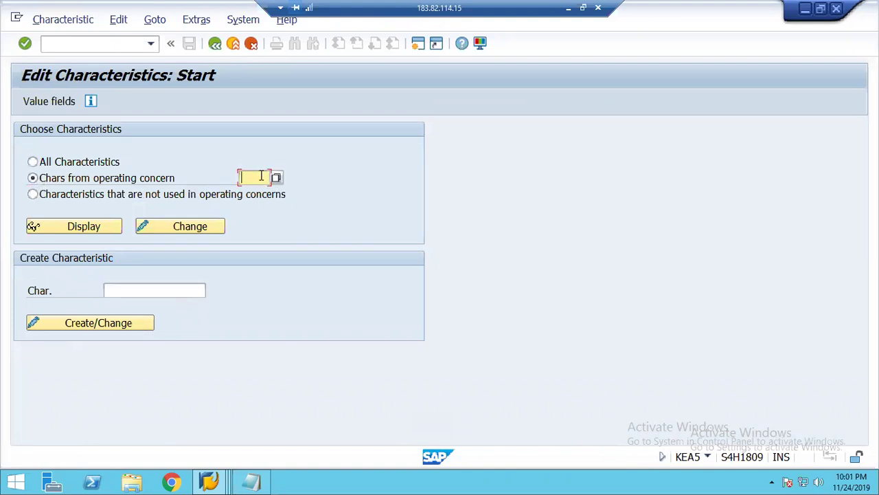
text(1248)
key(Tab)
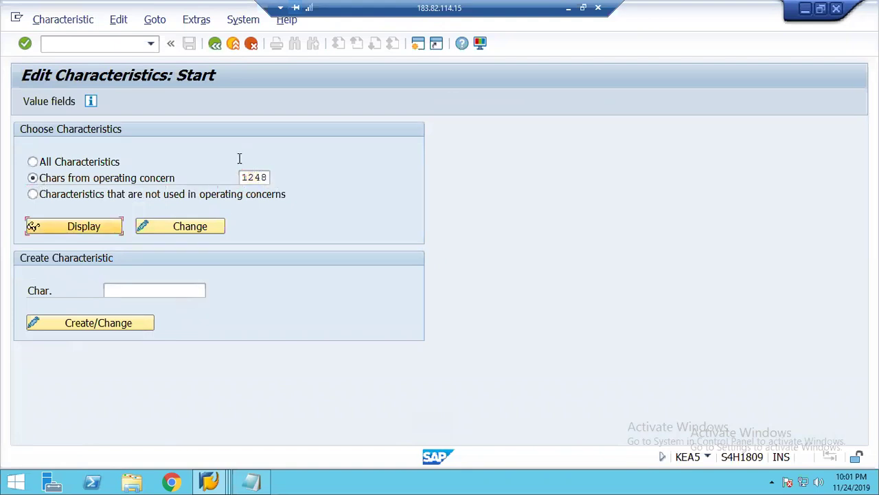
click(88, 222)
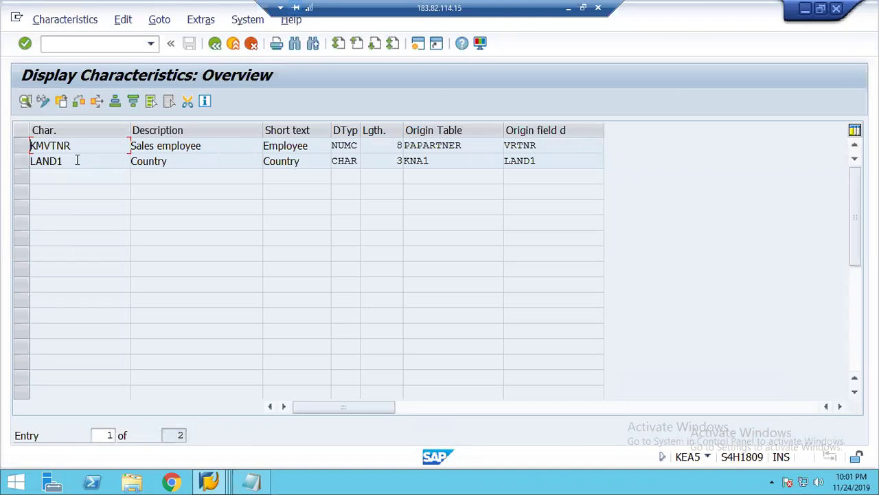
click(215, 44)
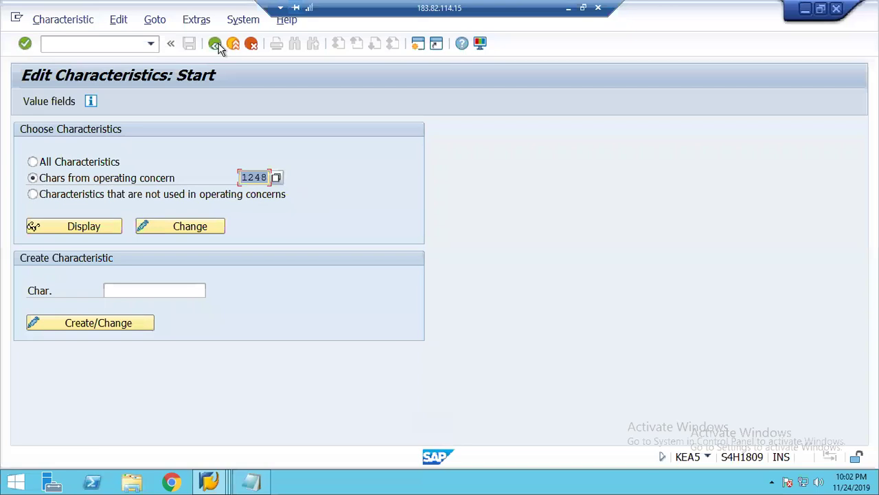
click(216, 45)
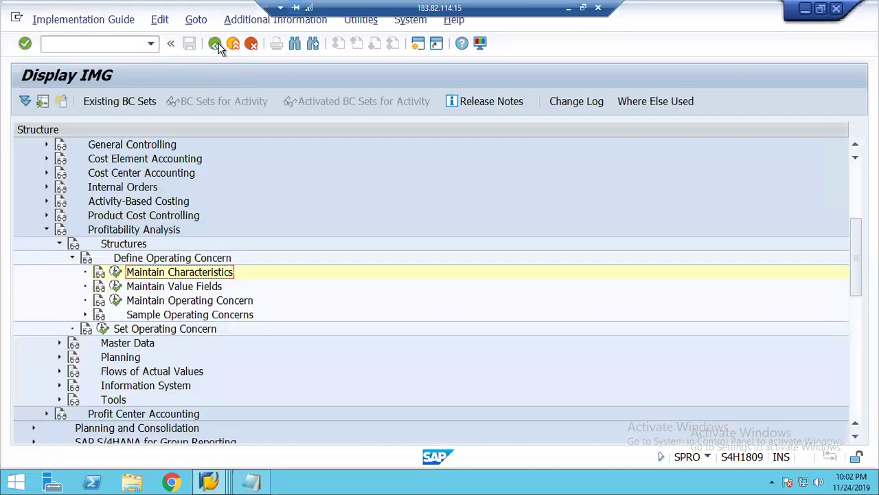
Collapse Structures and start Define Characteristics Hierarchy under Master Data, Characteristic Values.
click(73, 258)
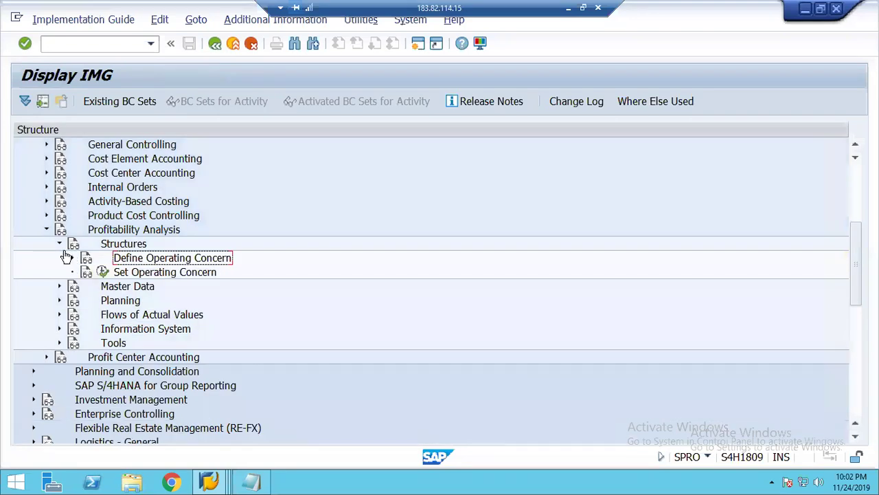
click(59, 245)
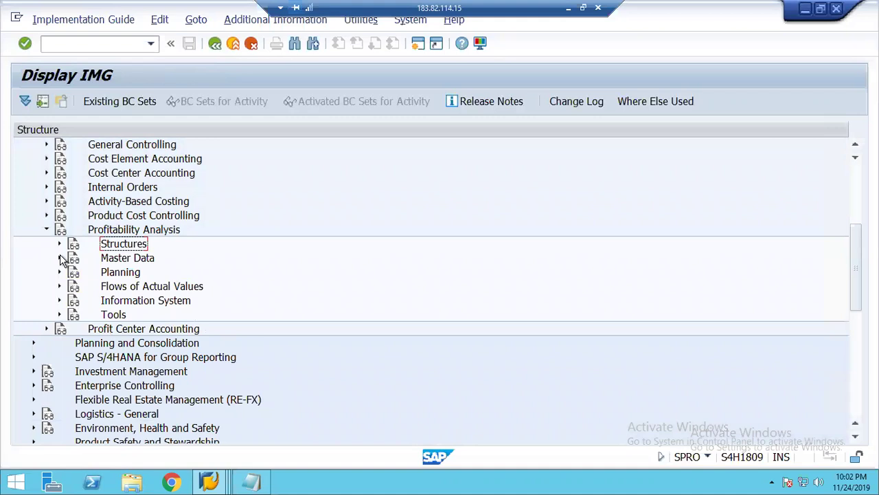
click(59, 257)
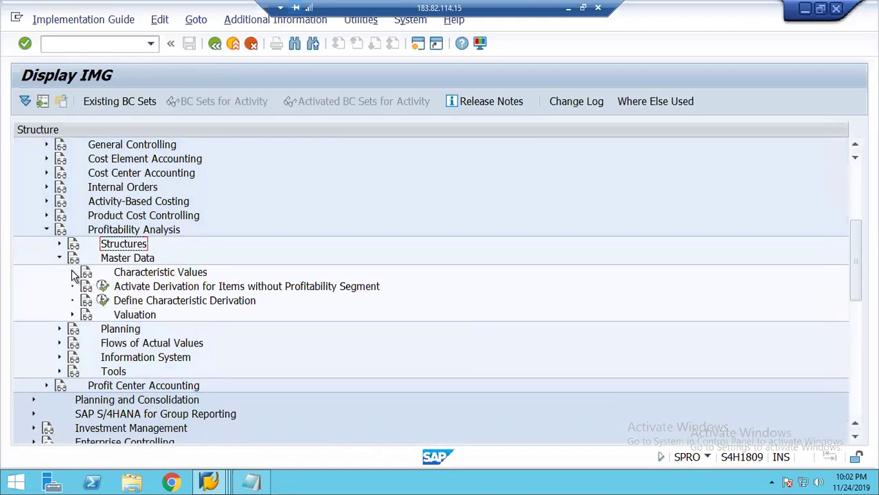
click(73, 273)
click(174, 302)
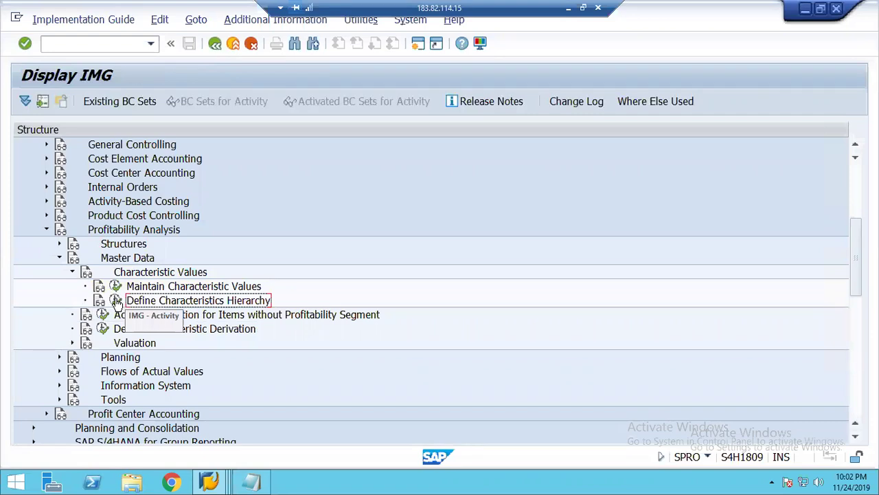
click(116, 302)
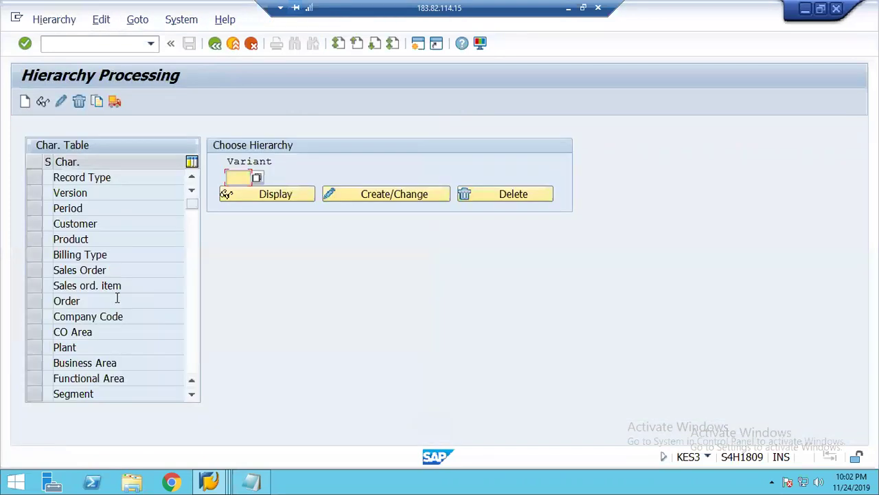
Look through the characteristic table in Hierarchy Processing and go back to the implementation guide structure.
click(195, 355)
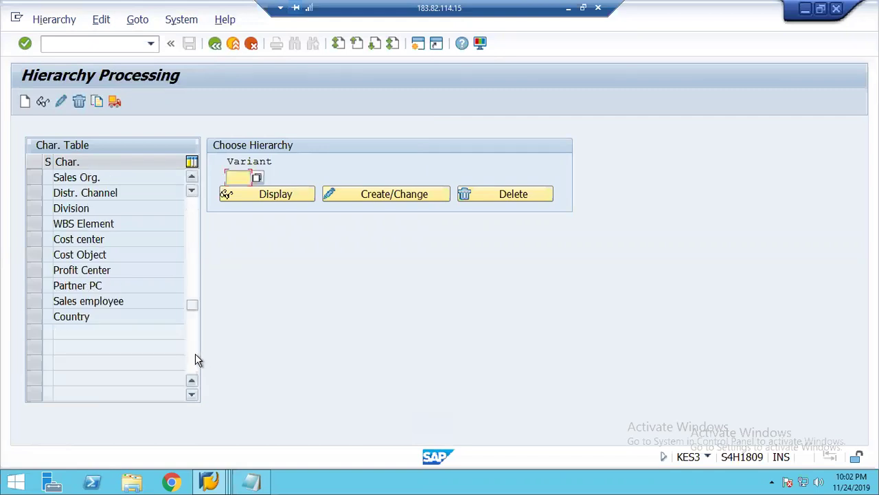
click(193, 211)
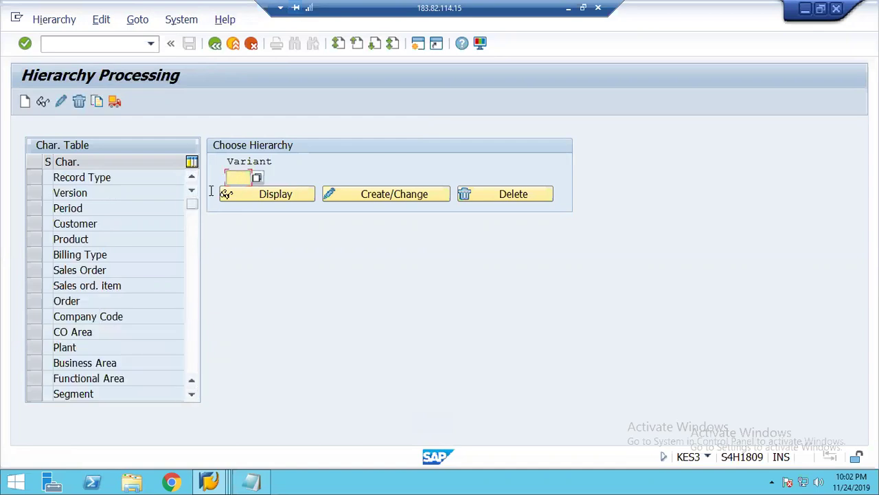
click(233, 45)
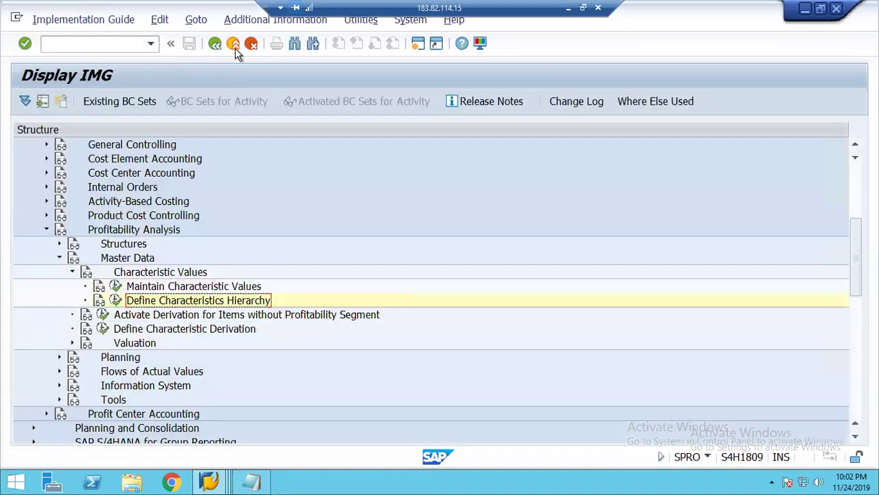
Examine the activities under Valuation, including Valuation Strategies and Set Up Valuation Using Material Cost Estimate.
click(73, 343)
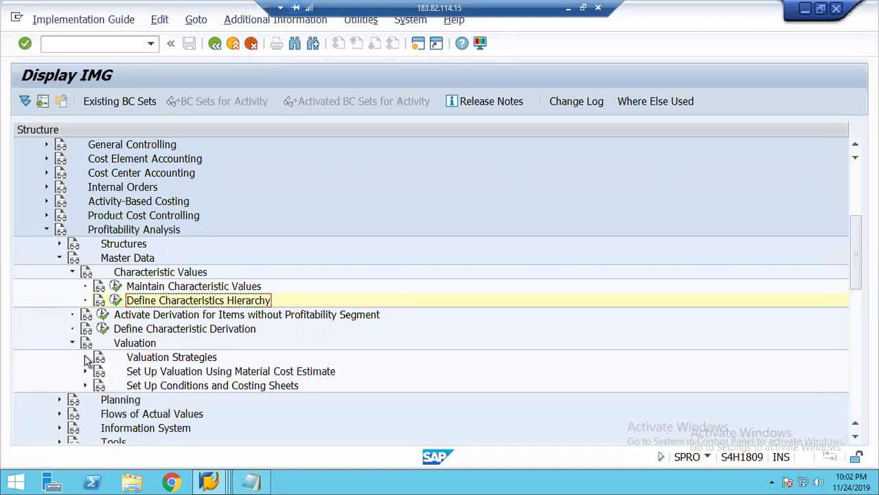
click(86, 357)
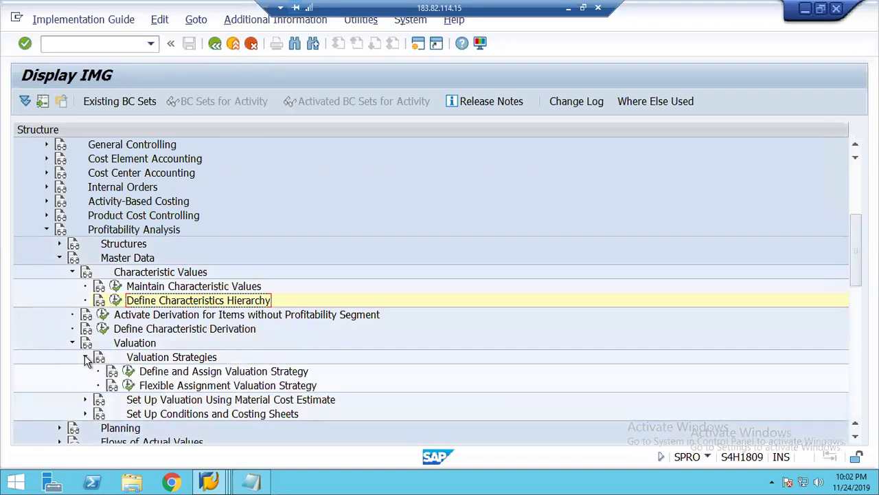
click(86, 357)
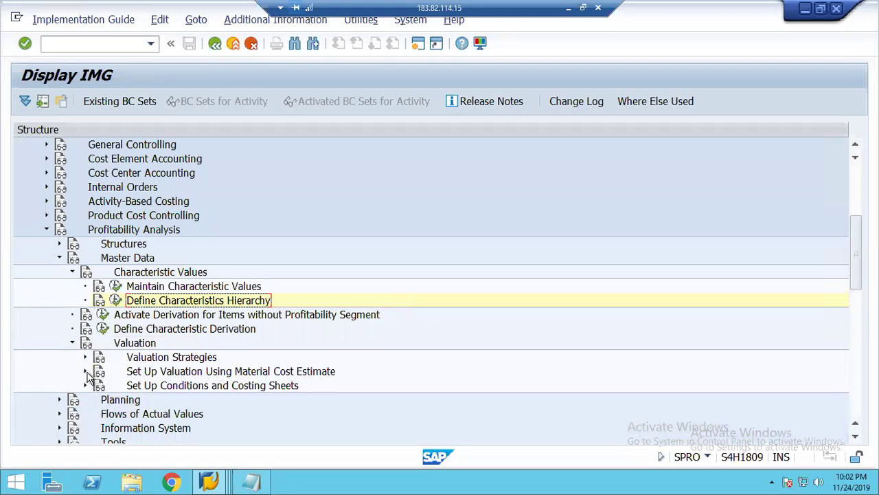
click(85, 371)
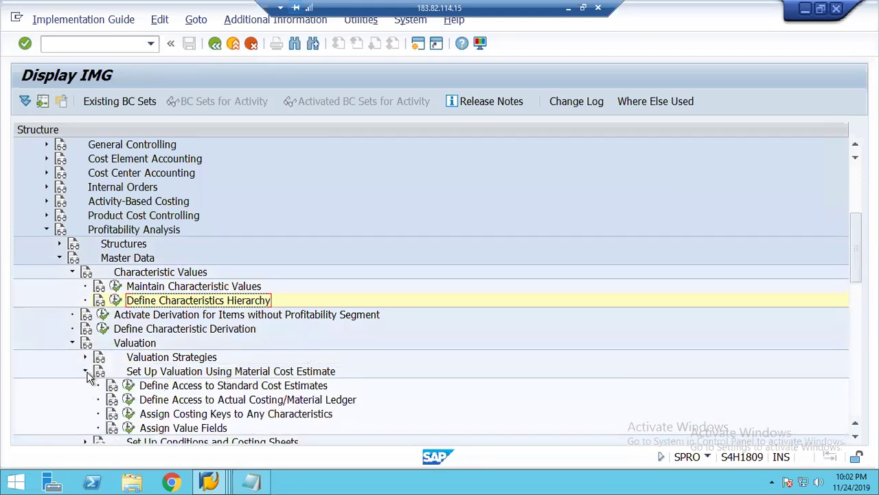
click(86, 371)
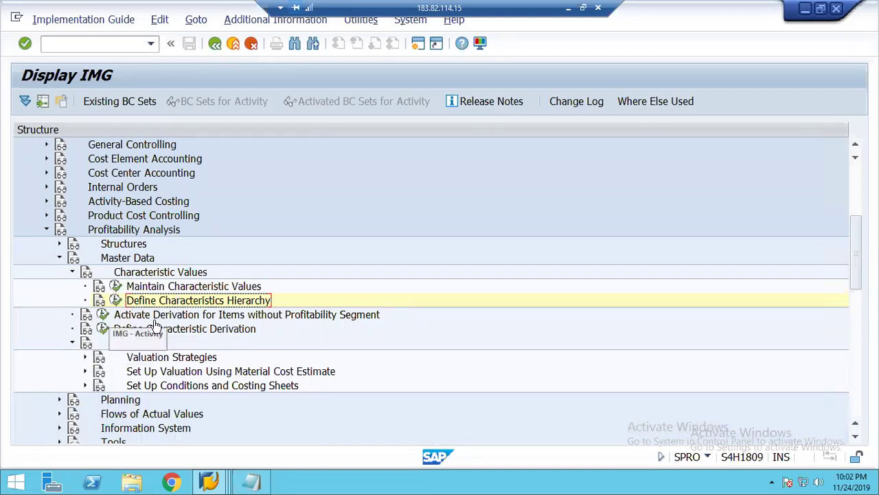
click(72, 343)
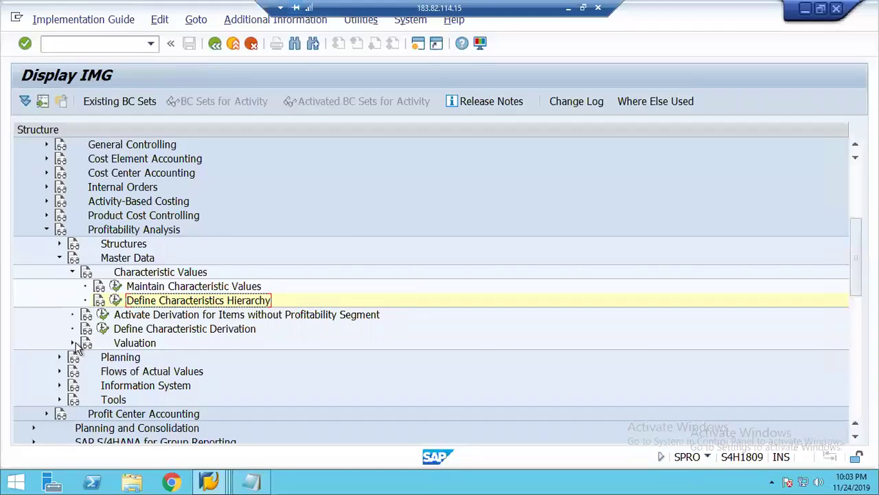
Reopen Define Characteristics Hierarchy and select the Sales employee characteristic.
click(117, 301)
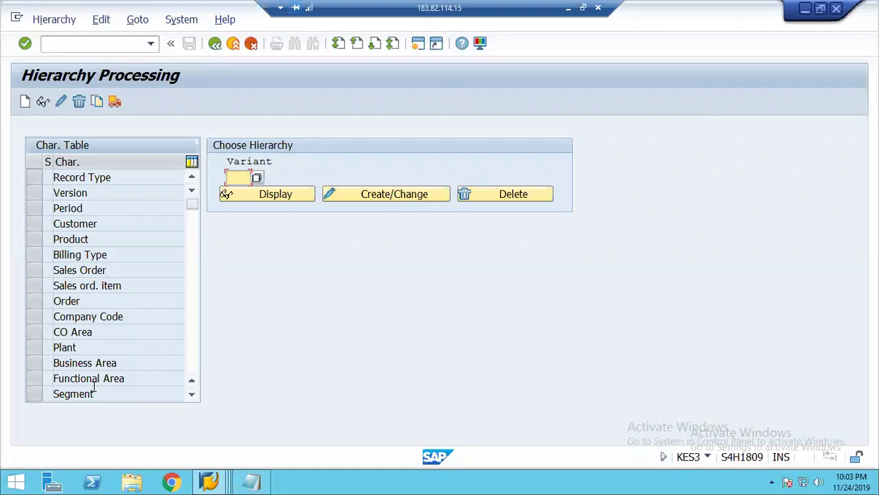
click(193, 344)
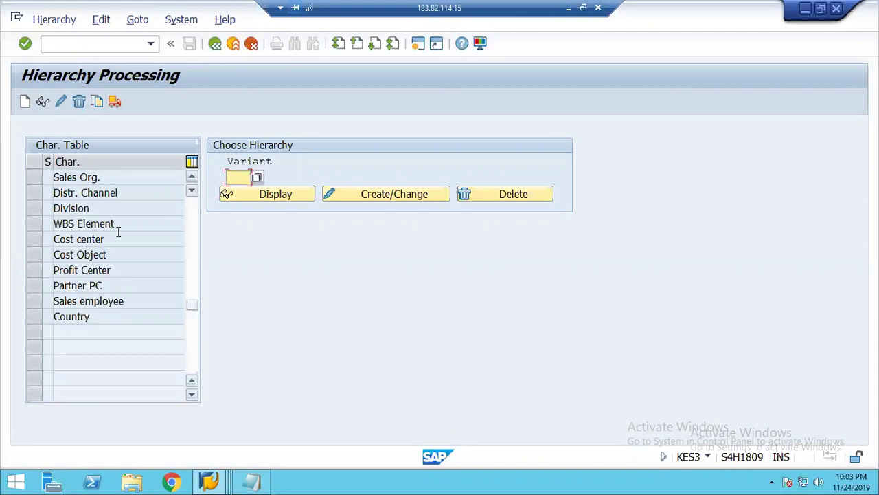
click(126, 301)
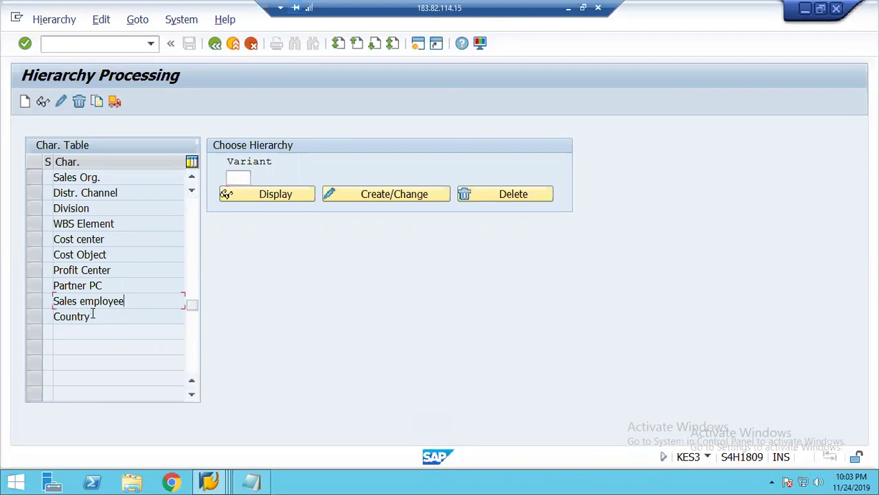
click(34, 304)
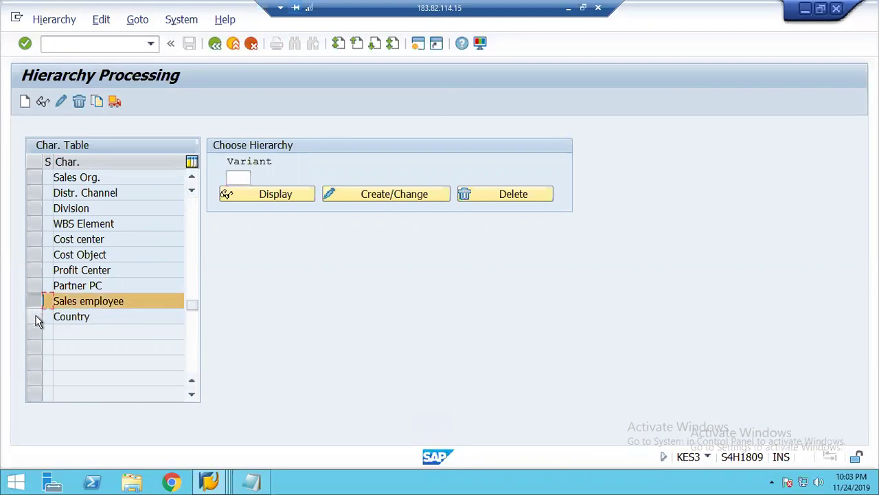
click(35, 316)
click(36, 307)
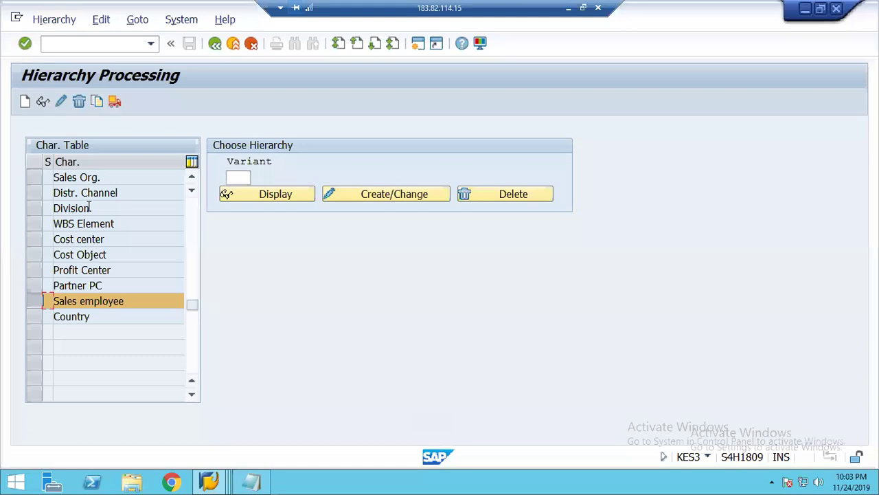
Look through the characteristic table in Hierarchy Processing, reselect Sales employee, and go back to the implementation guide structure.
click(104, 285)
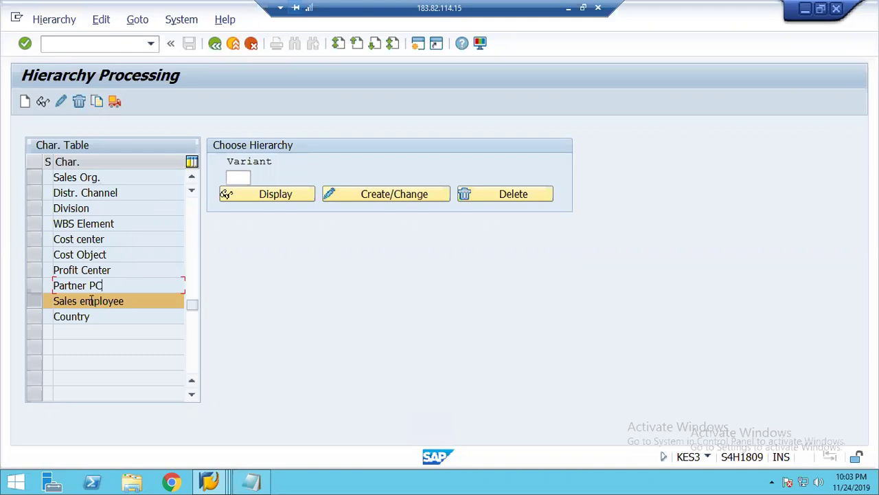
click(193, 207)
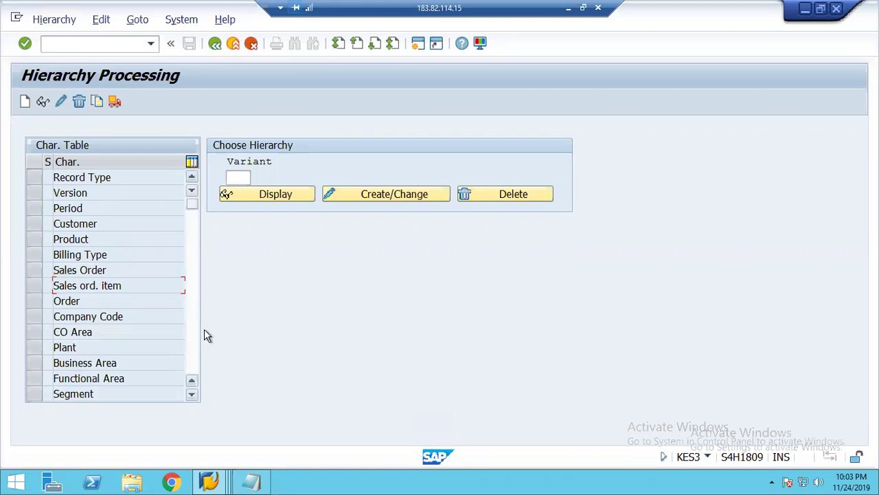
click(192, 397)
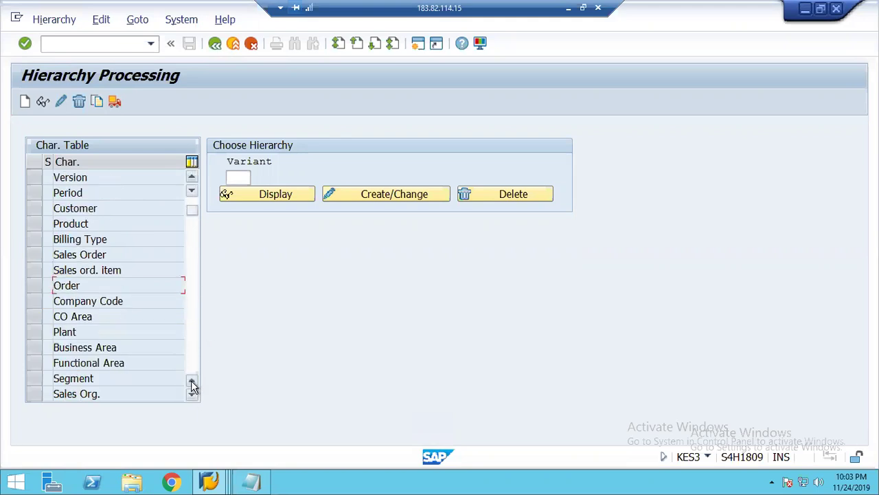
click(191, 382)
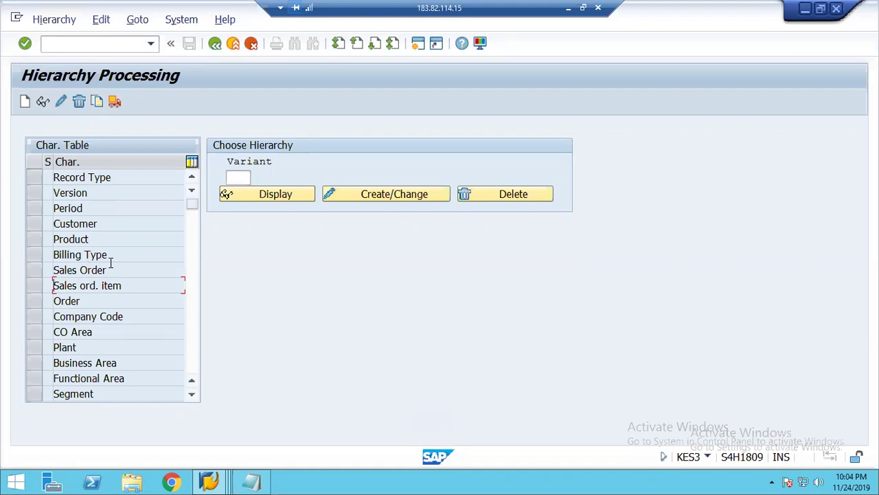
click(193, 361)
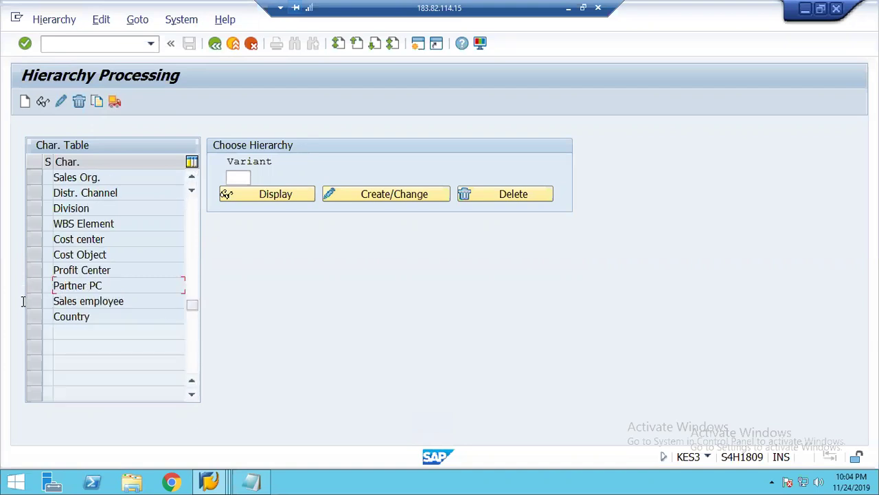
click(30, 304)
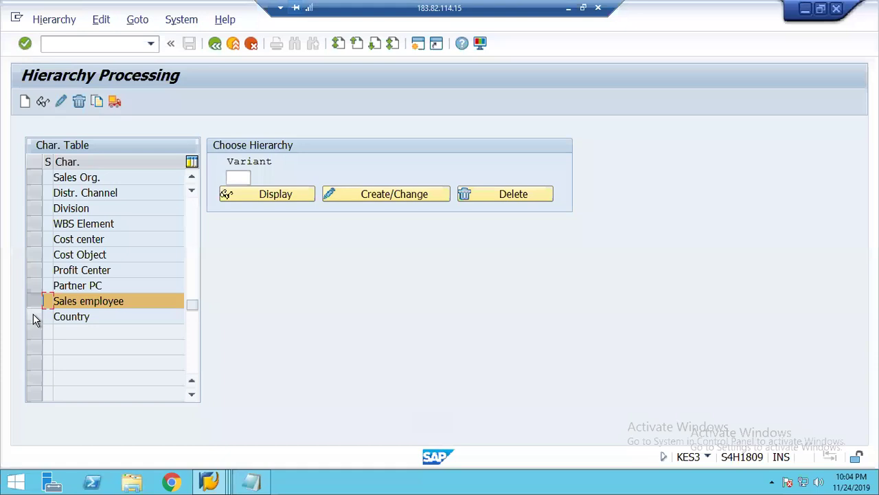
click(33, 313)
click(33, 302)
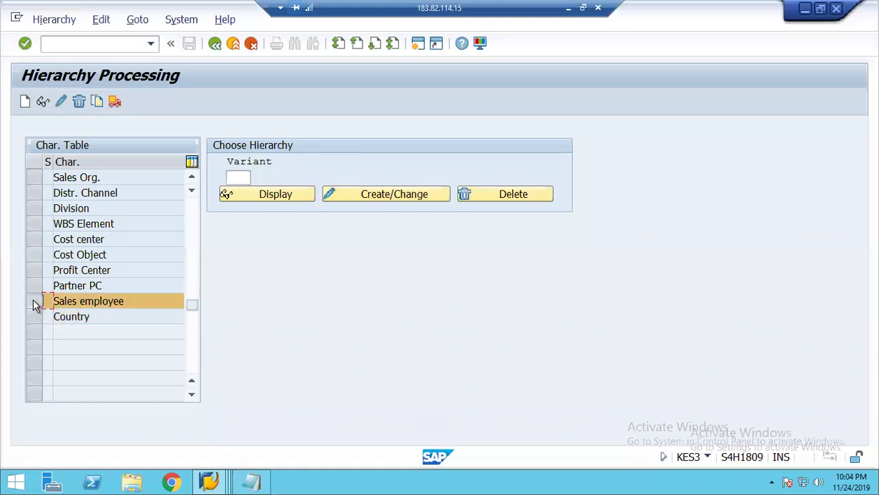
click(215, 44)
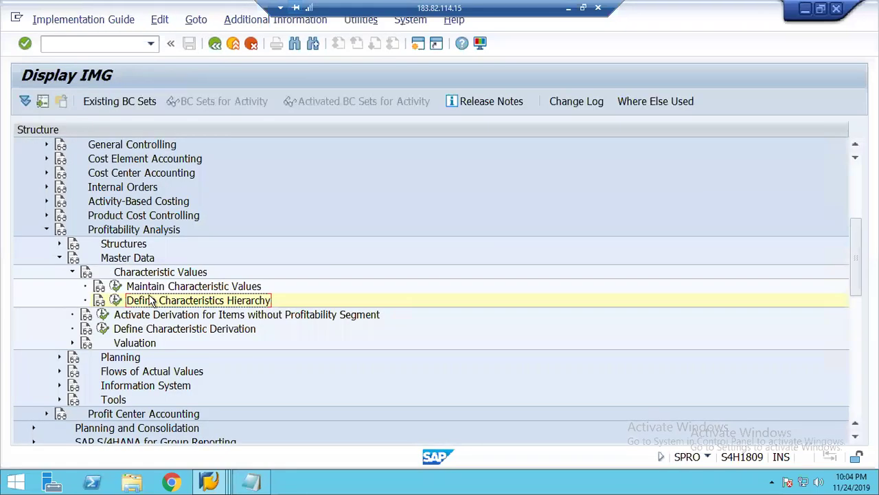
Open Maintain Operating Concern under Structures, check the characteristics in its data structure, and return to the implementation guide.
click(60, 243)
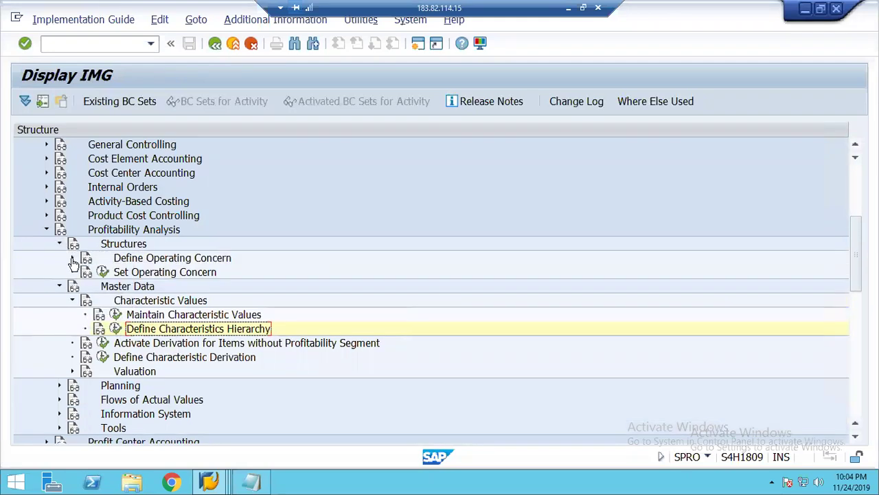
click(72, 258)
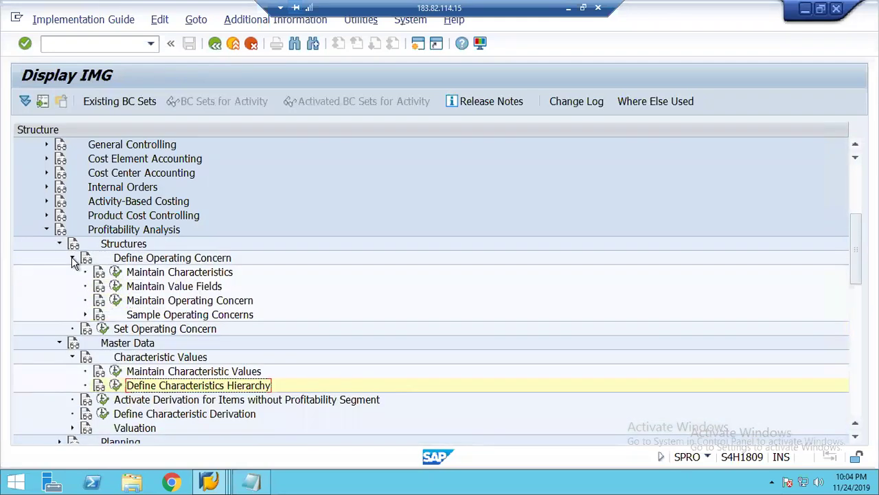
click(117, 301)
click(116, 300)
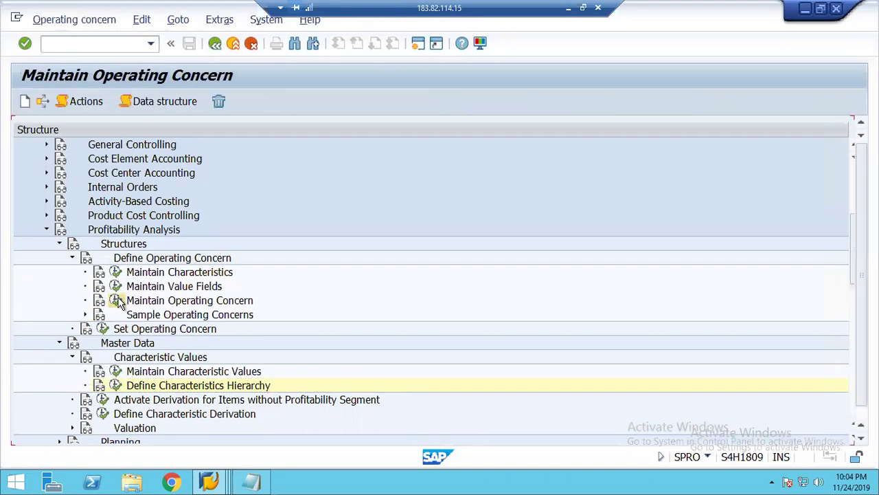
click(69, 354)
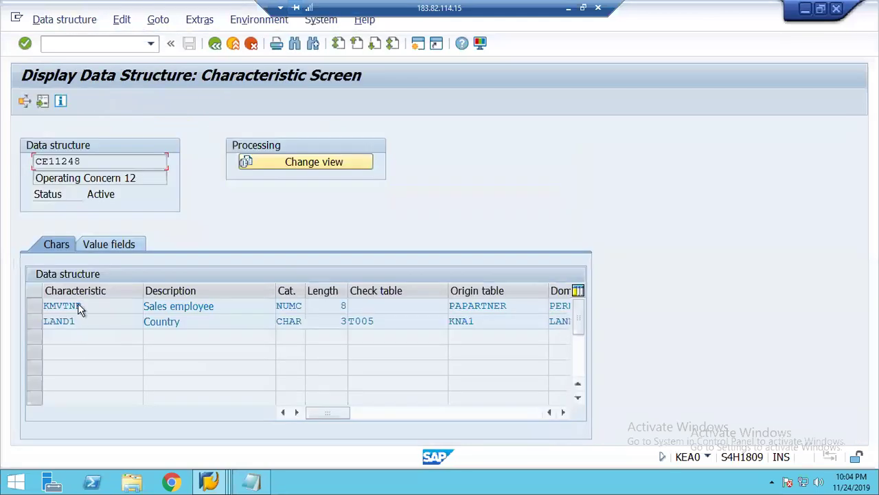
click(217, 307)
click(218, 316)
click(214, 45)
click(213, 46)
Collapse Structures, reopen Define Characteristics Hierarchy to review the full characteristic table, and return to the implementation guide.
click(71, 258)
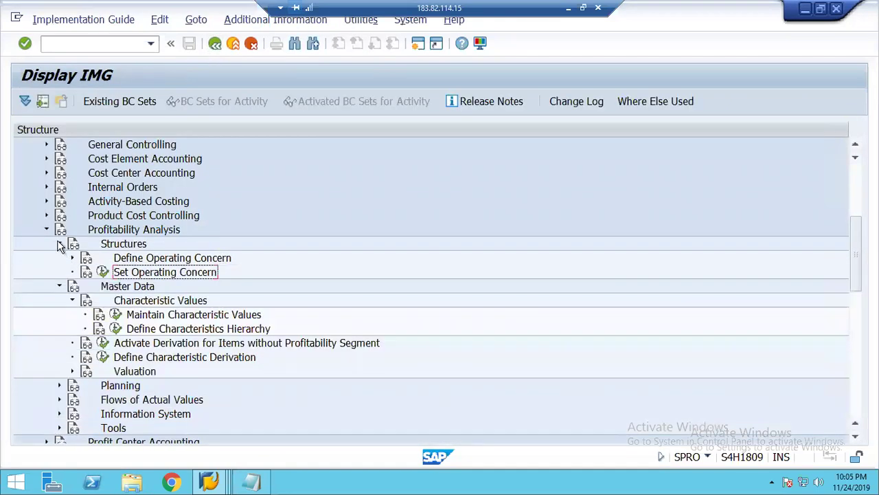
click(59, 244)
click(158, 304)
click(116, 302)
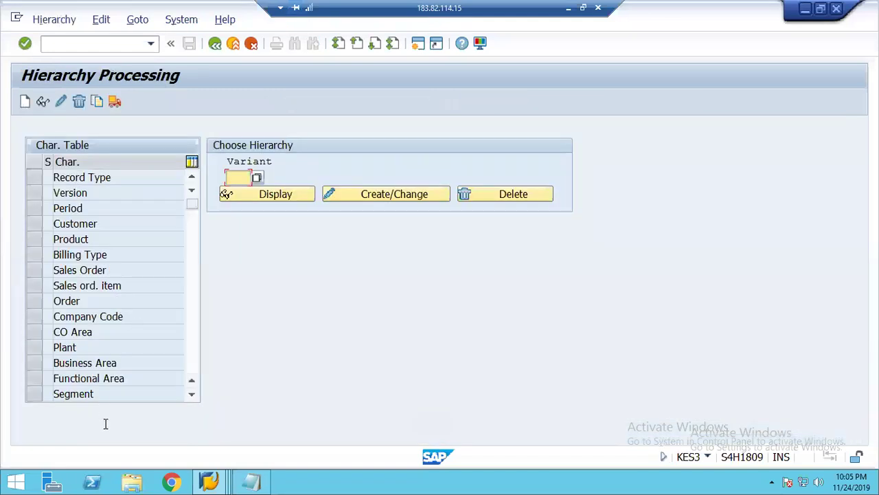
click(195, 349)
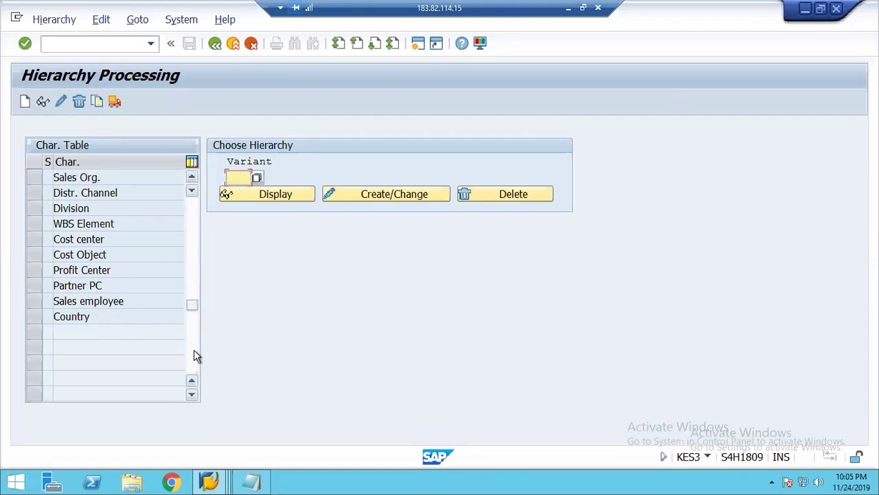
click(192, 213)
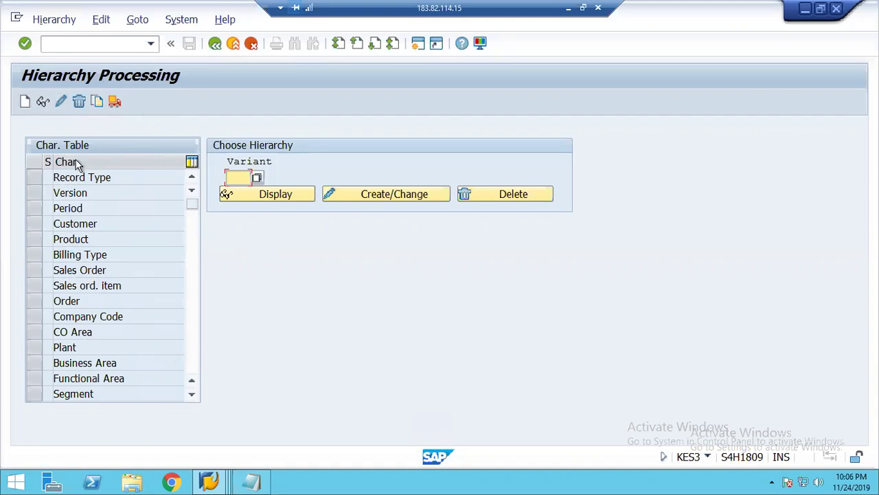
click(215, 43)
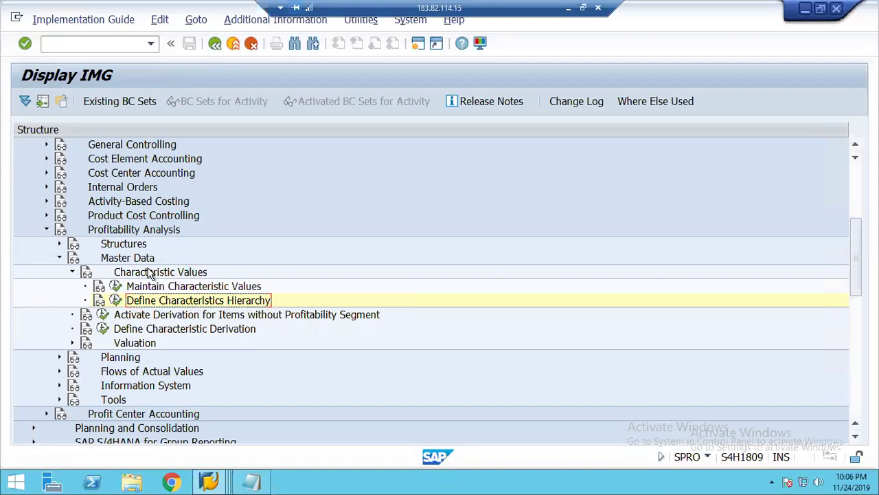
Expand Structures and Define Operating Concern to locate Maintain Characteristics, and collapse Structures again.
click(59, 243)
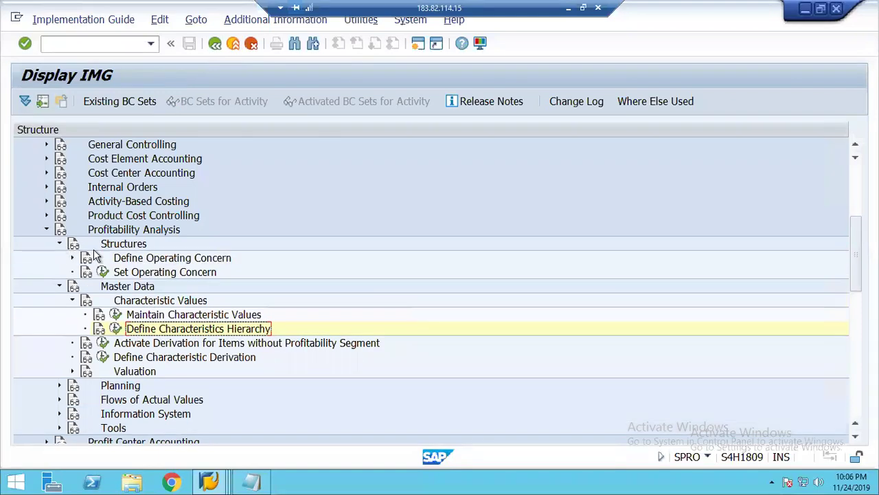
click(72, 259)
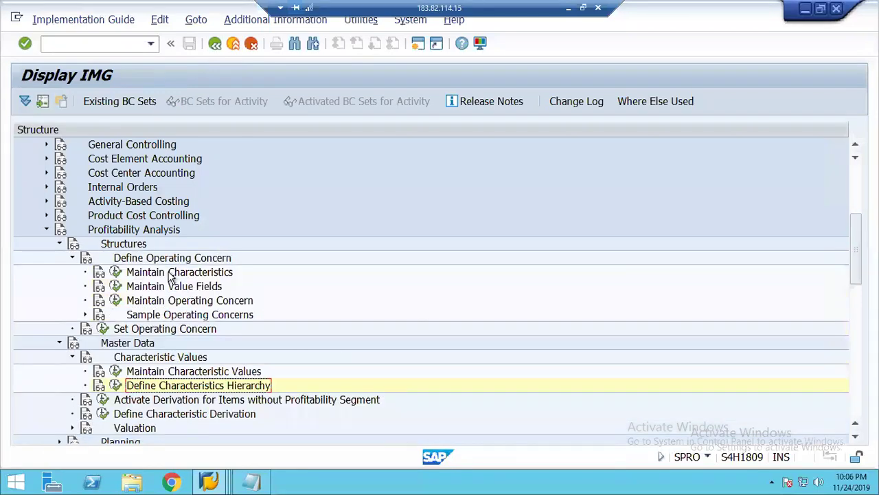
click(172, 273)
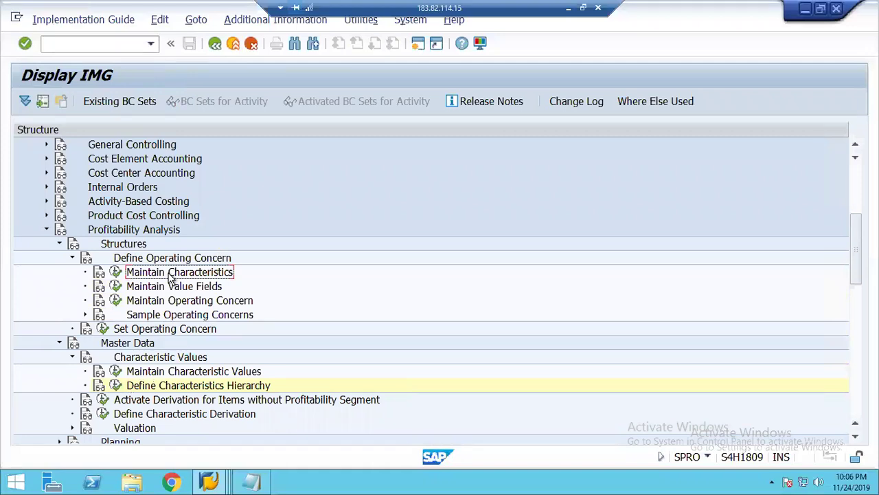
click(59, 243)
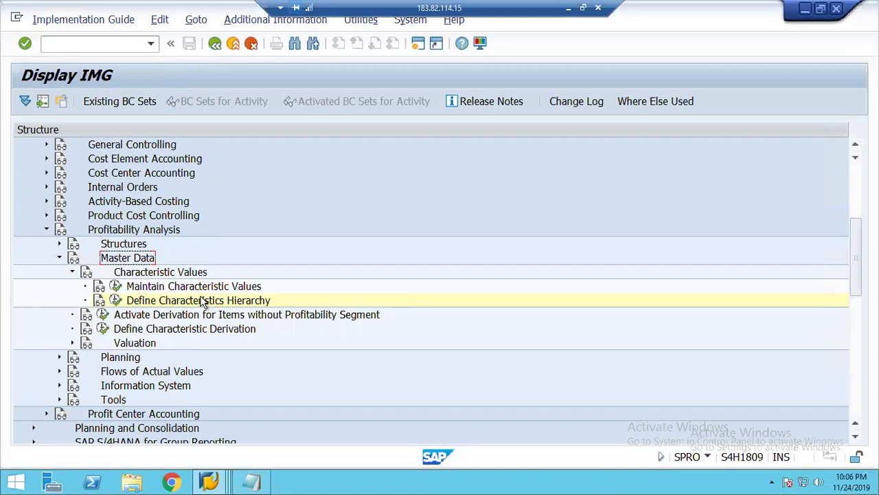
Review the Master Data activities, from Define Characteristics Hierarchy to Activate Derivation for Items without Profitability Segment.
click(184, 303)
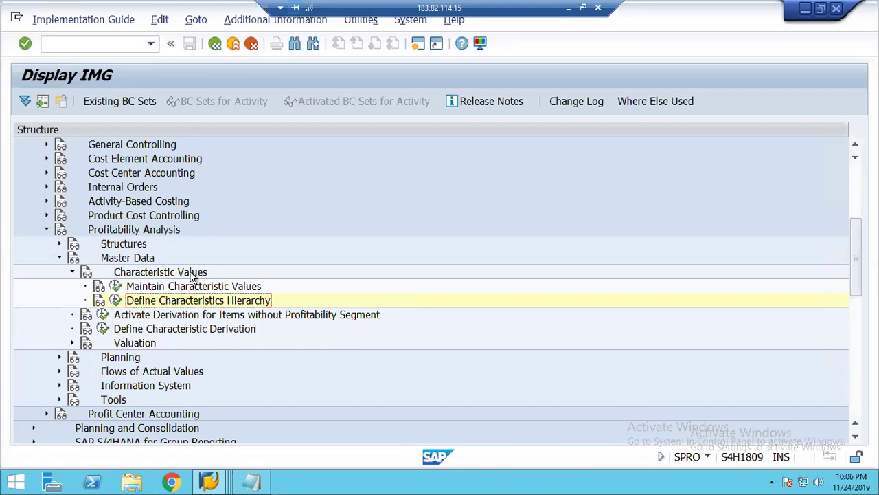
click(167, 332)
click(132, 345)
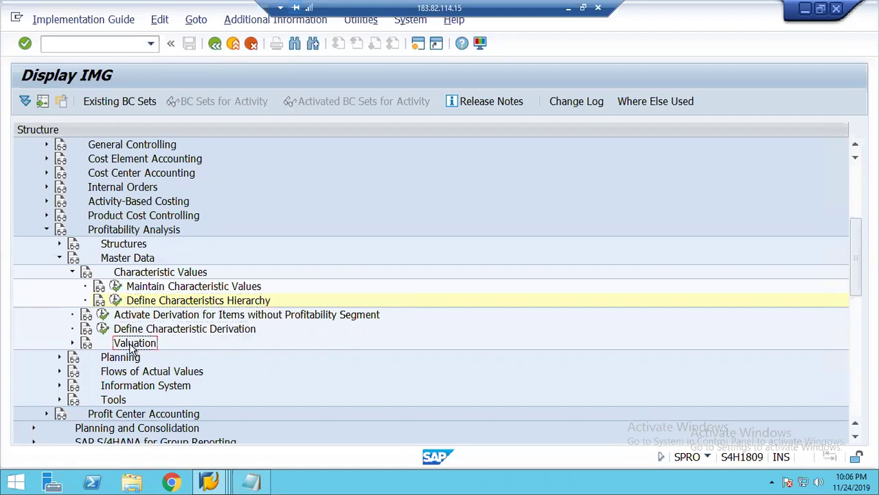
click(149, 273)
click(149, 300)
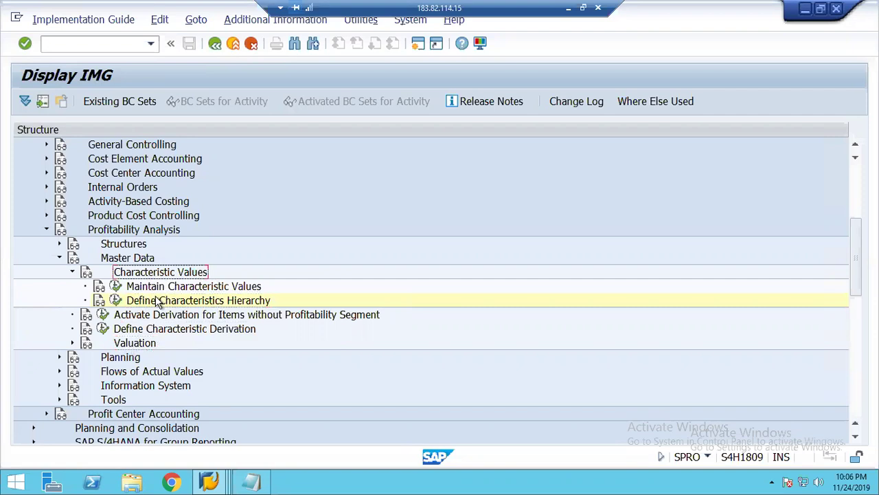
click(211, 318)
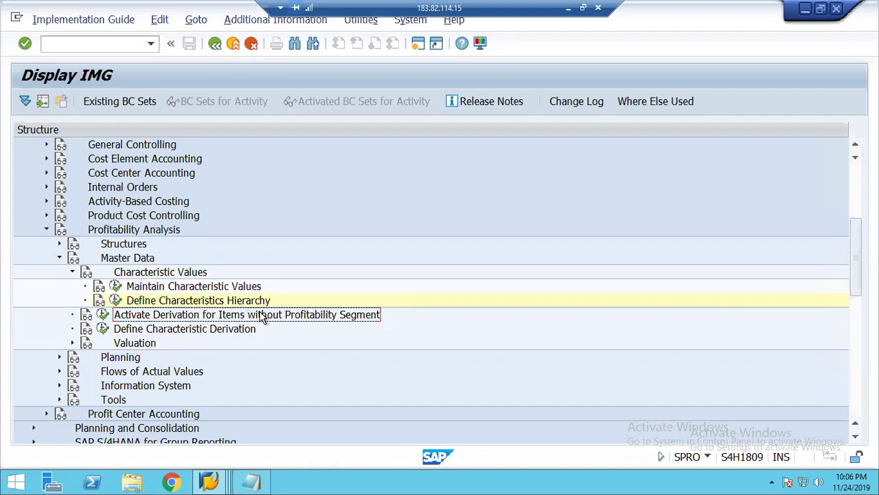
Collapse Master Data and locate Define Number Ranges for Actual Postings under Flows of Actual Values, Initial Steps.
click(73, 273)
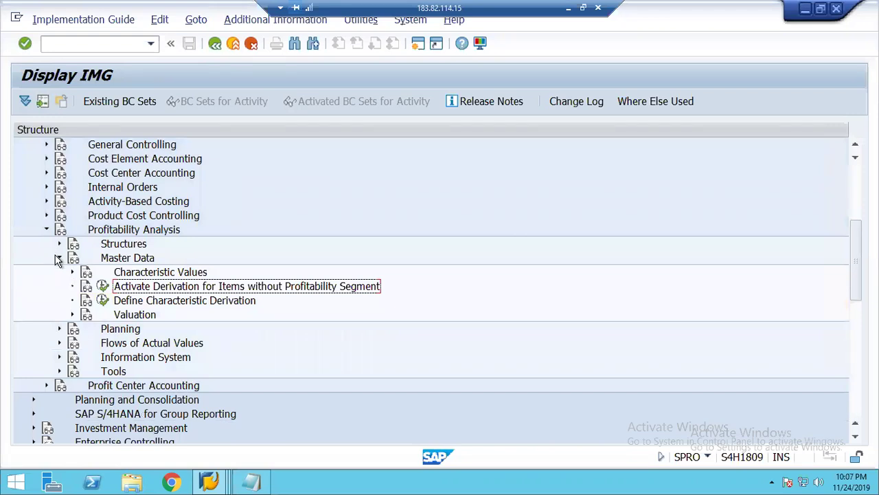
click(58, 259)
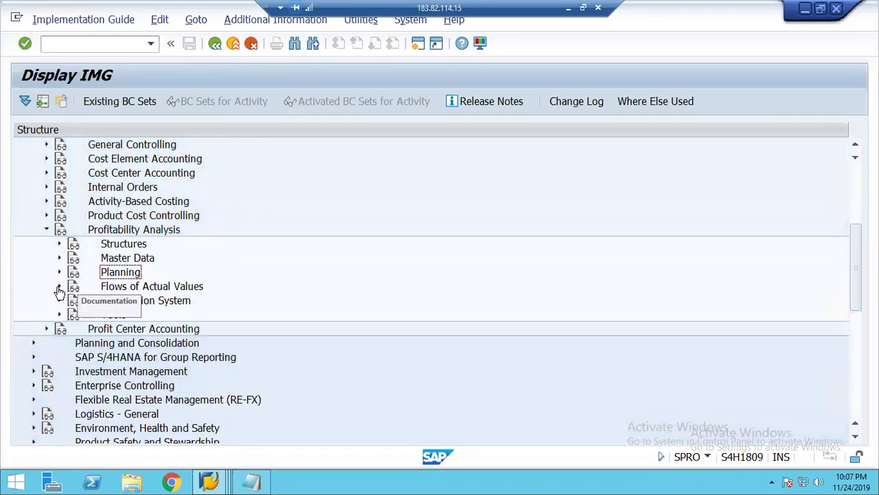
click(59, 287)
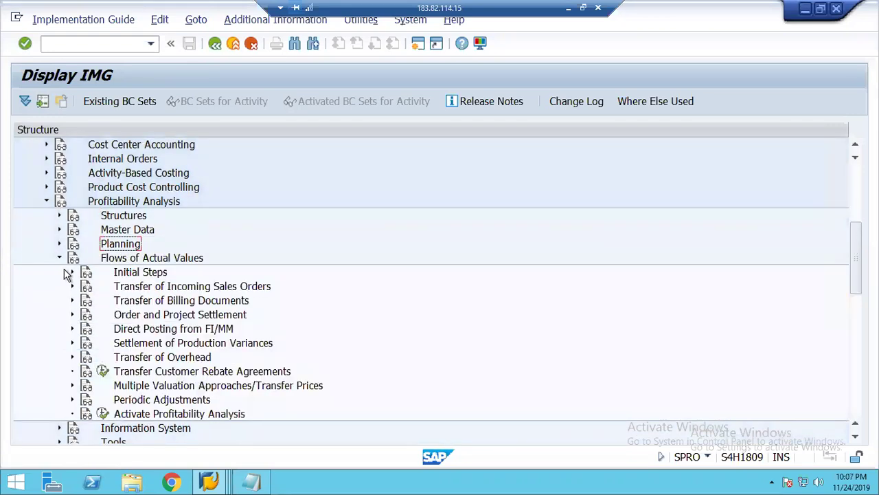
click(72, 272)
click(162, 287)
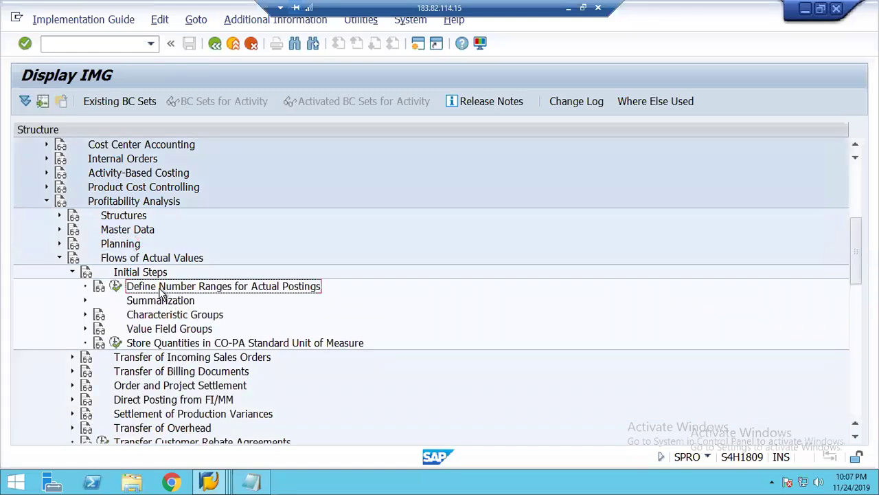
Collapse Initial Steps and select Maintain PA Transfer Structure for Direct Postings under Direct Posting from FI/MM.
click(71, 275)
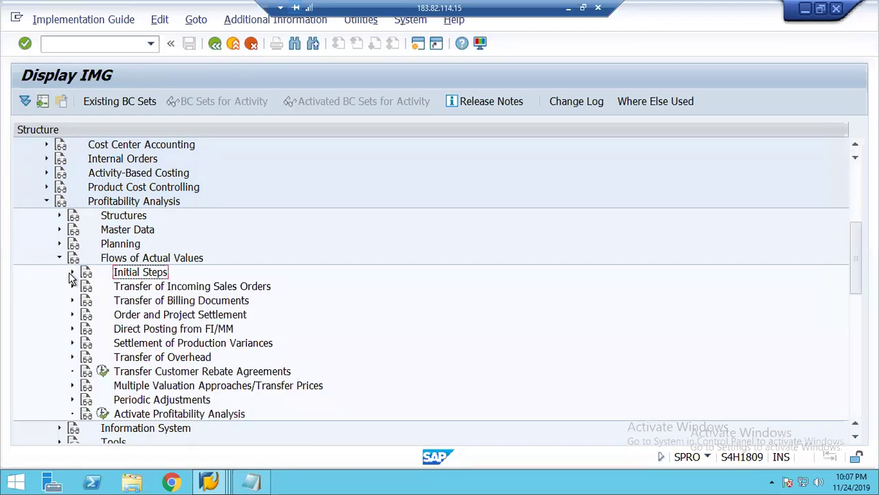
click(122, 332)
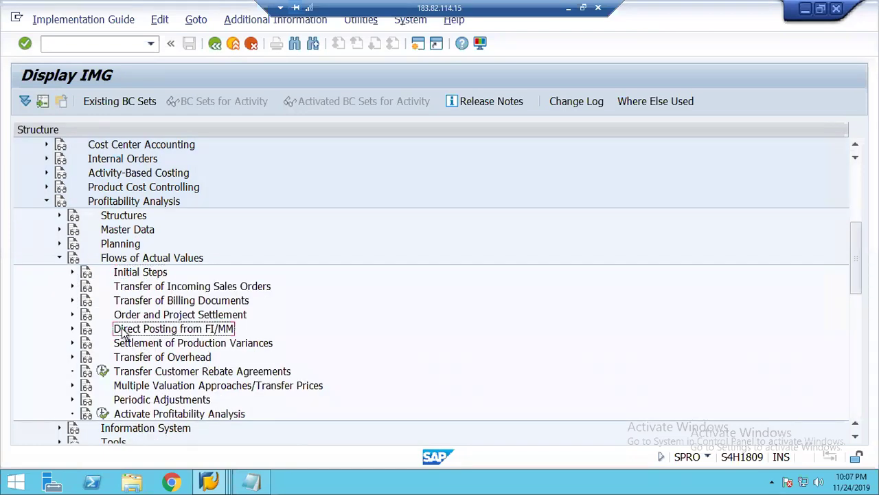
click(73, 330)
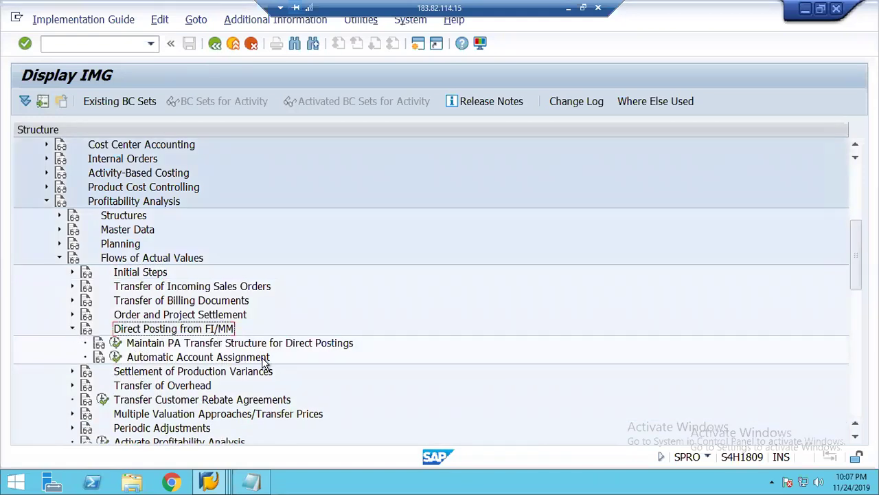
click(203, 346)
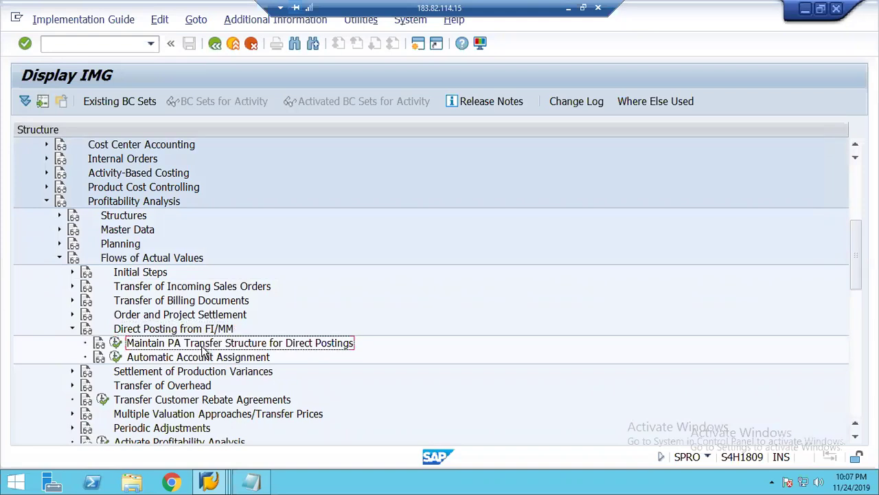
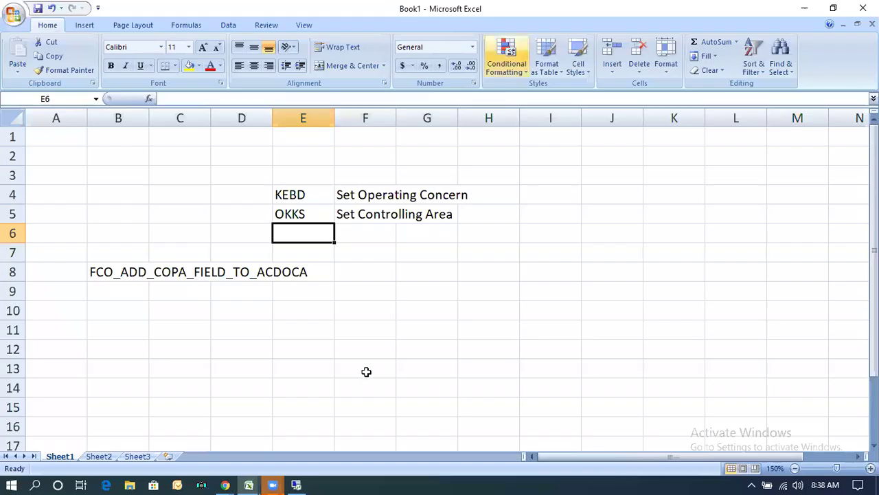
In the Excel notes sheet, enter Salary in cell E12 and Rent in cell E14.
click(308, 348)
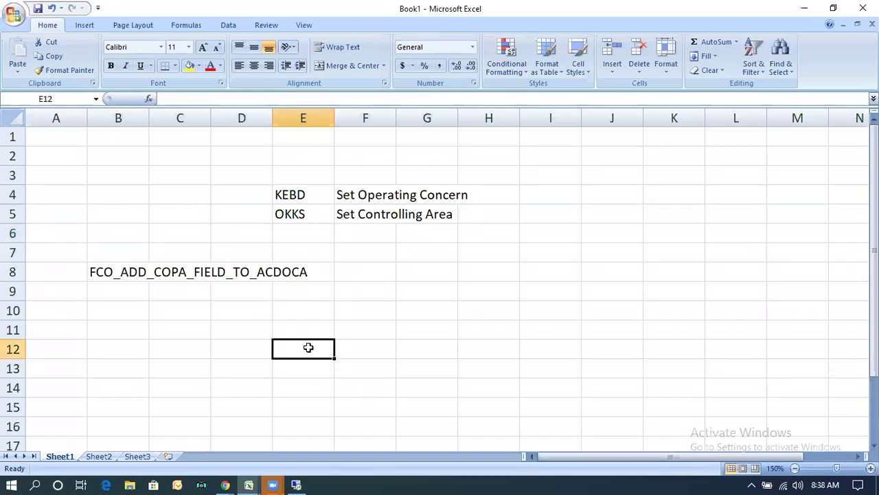
text(Salary)
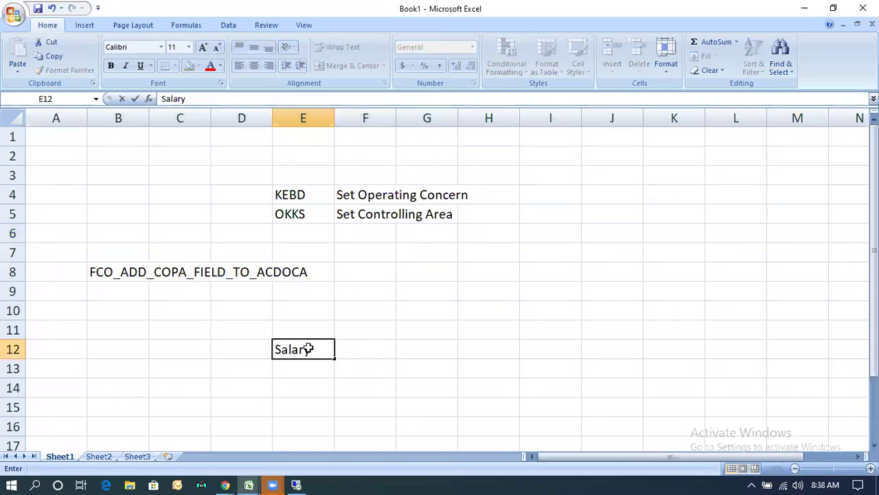
key(Return)
key(Return)
text(Rent)
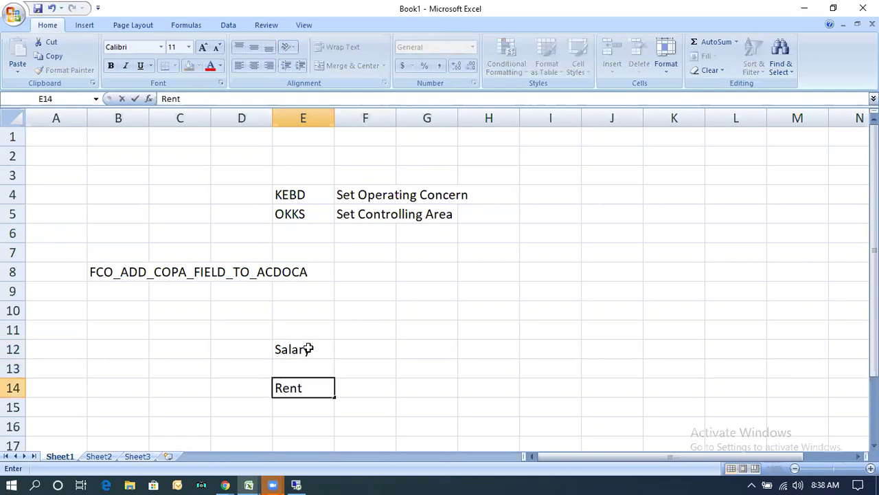
key(Up)
key(Up)
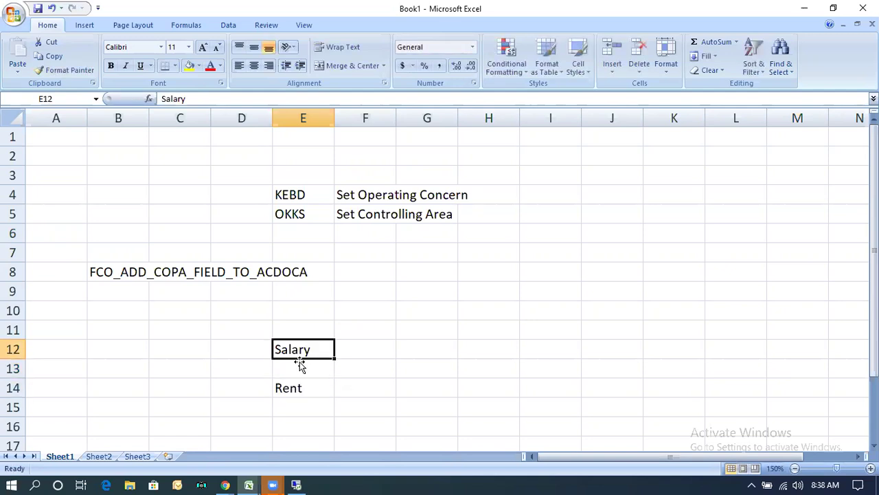
Enter the label Expenses in cell H8 of the notes sheet.
click(366, 346)
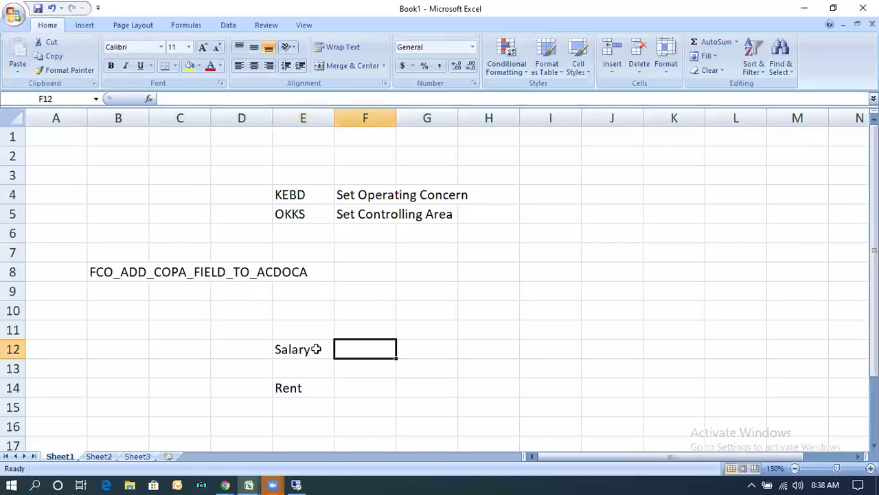
click(304, 389)
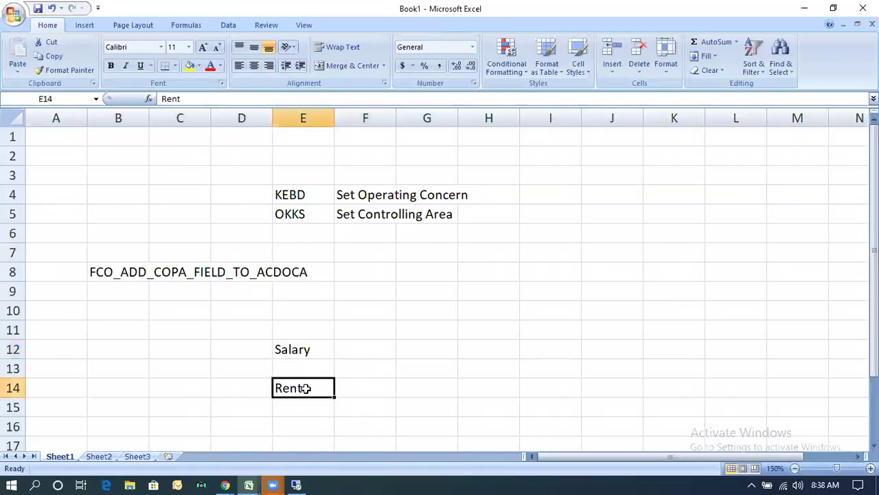
click(356, 389)
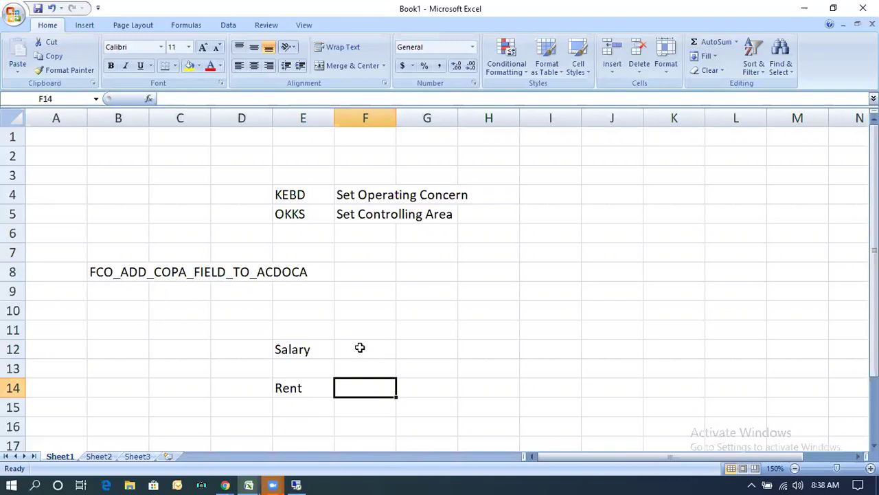
click(492, 271)
text(Expenses)
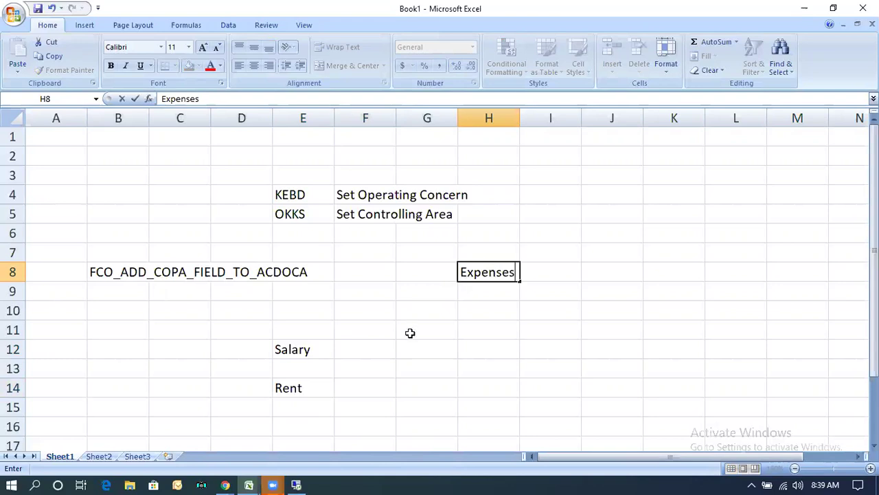
Enter Expenses beside Salary in cell F12 and beside Rent in cell F14.
click(306, 343)
click(355, 352)
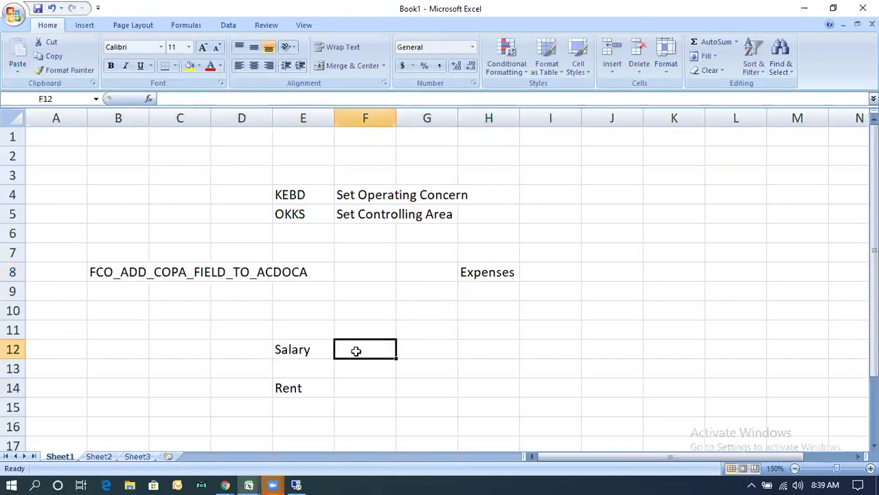
text(Expene)
key(BackSpace)
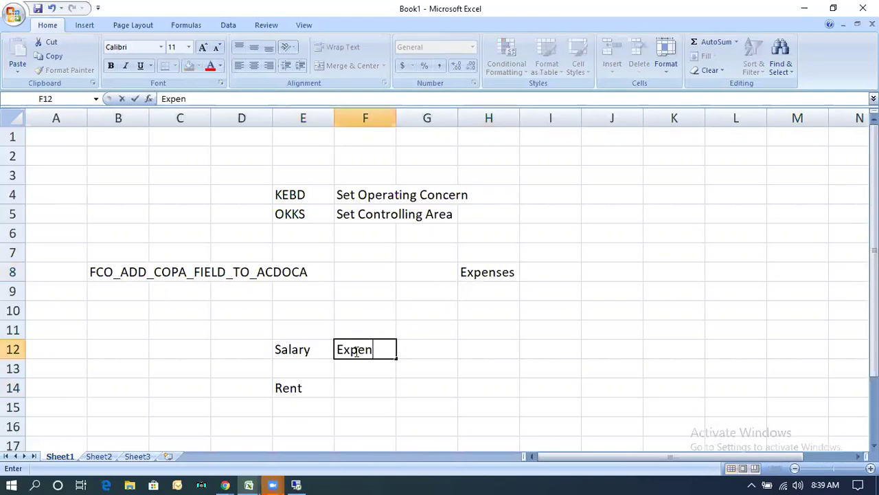
text(ses)
key(Return)
key(Return)
key(Return)
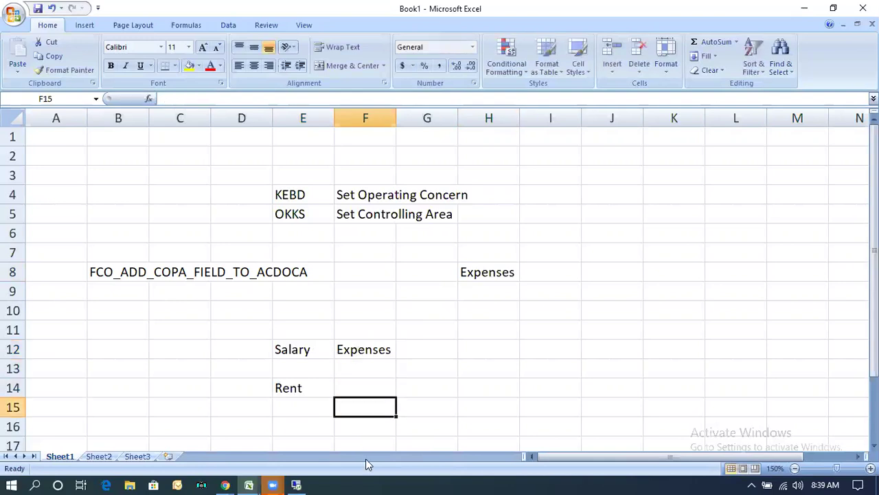
key(Up)
text(Expenses)
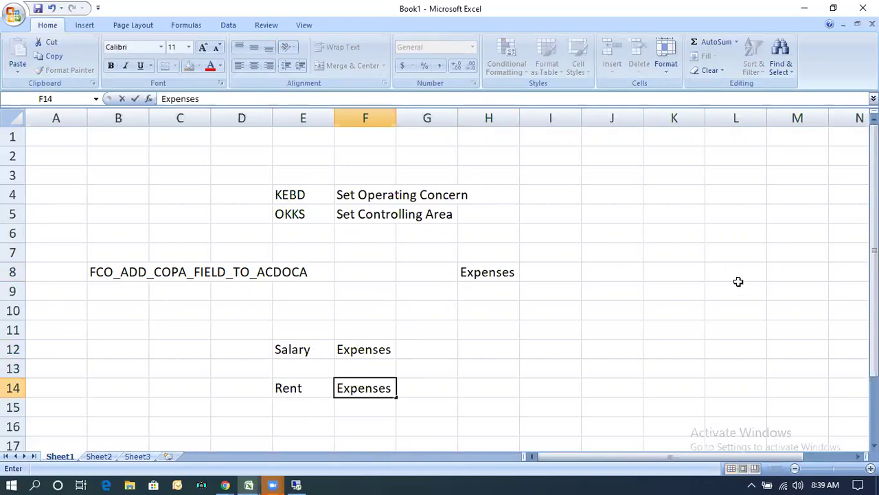
drag(708, 248, 755, 347)
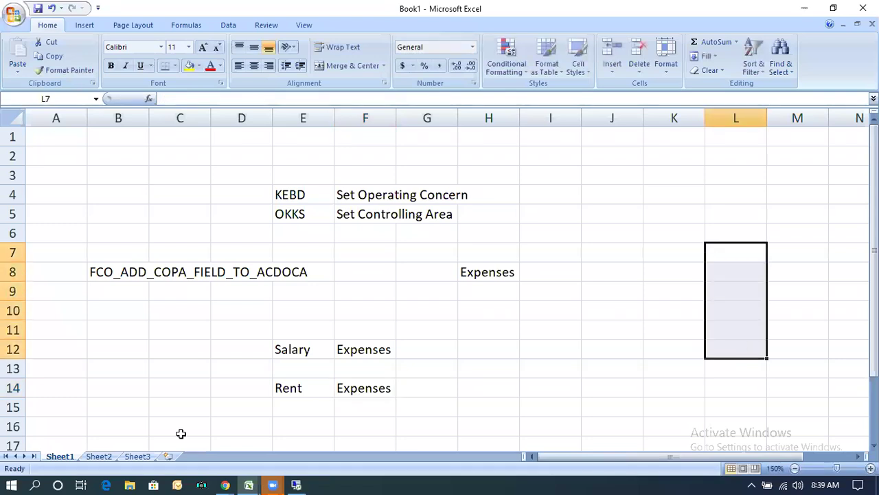
Look through the sheets of the other Book1 workbook and examine the sales and expense lines from Export Sales to Stationery on Sheet1.
click(248, 485)
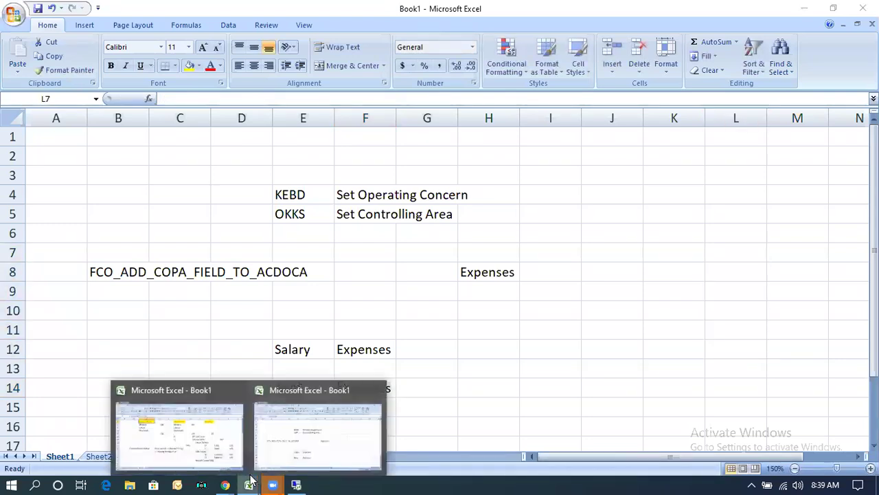
click(182, 431)
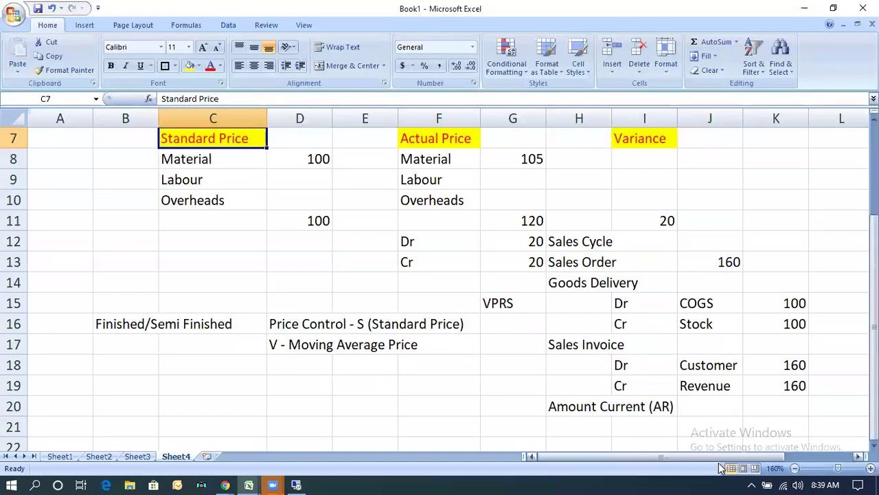
click(146, 457)
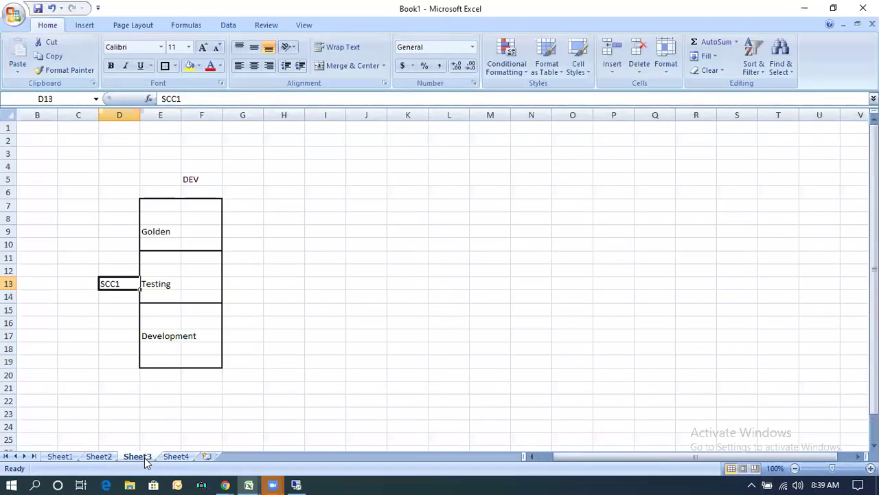
click(110, 458)
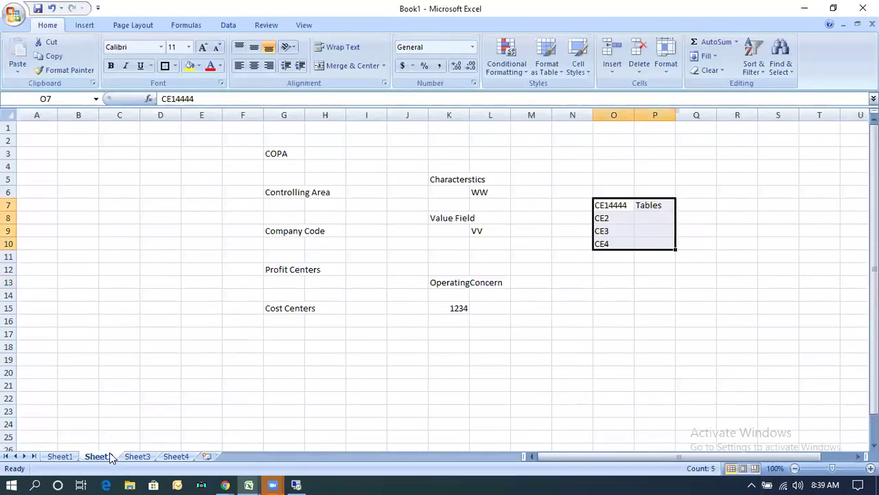
click(61, 456)
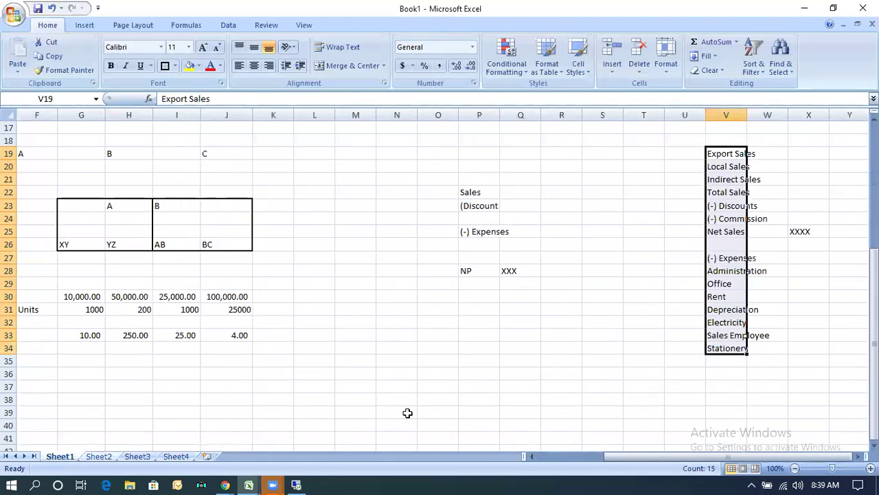
click(618, 335)
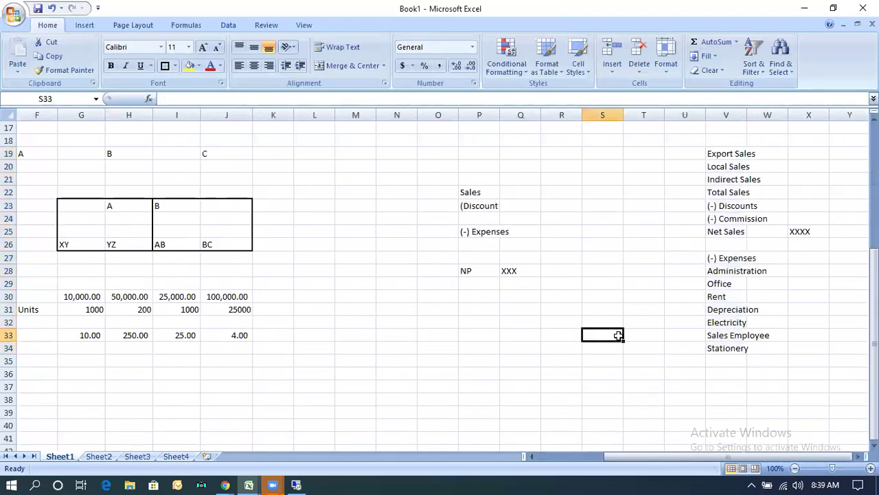
click(728, 155)
drag(728, 155, 748, 342)
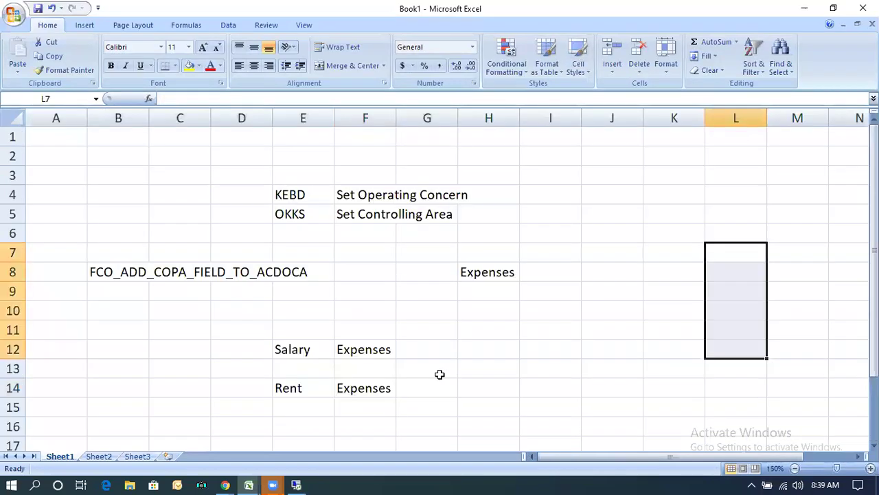
Back in the notes workbook, set cell F12 beside Salary to Adminsitration and cell F14 beside Rent to Rent.
click(355, 349)
text(Adminsitration)
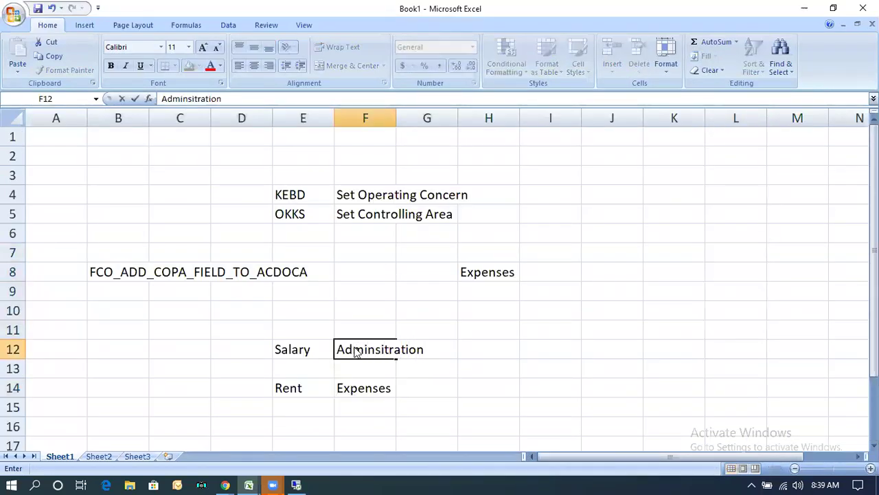
key(Return)
key(Return)
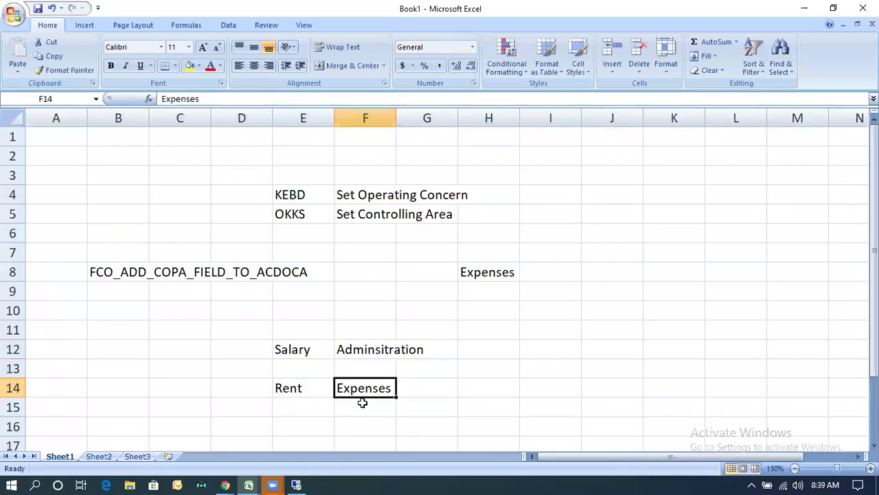
text(Rent)
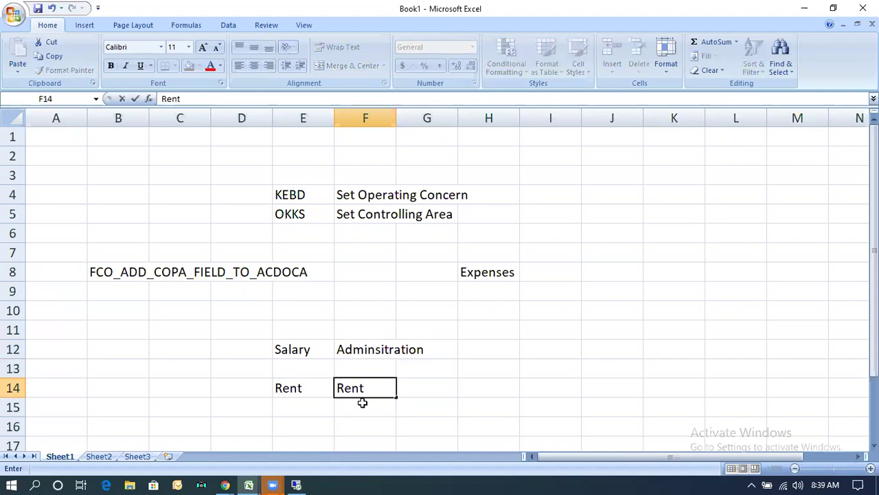
Add the heading Values Fields in cell F10 above the Adminsitration and Rent entries.
click(355, 311)
text(Values Fields)
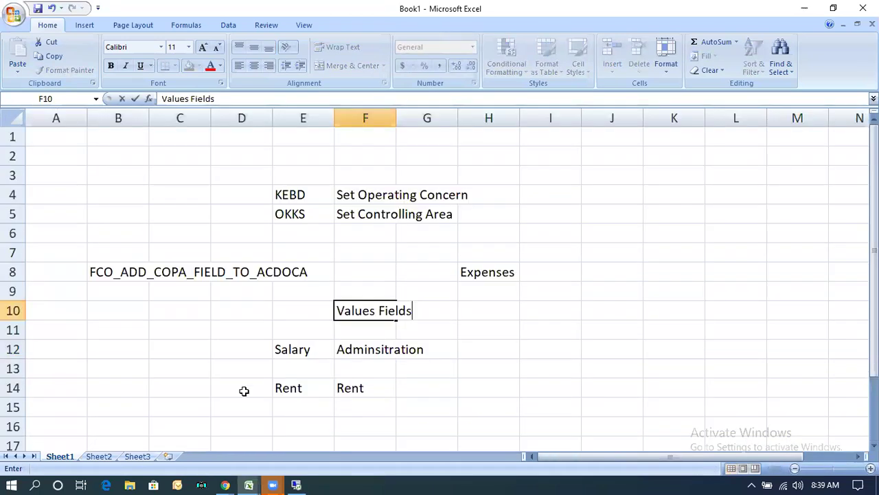
click(292, 351)
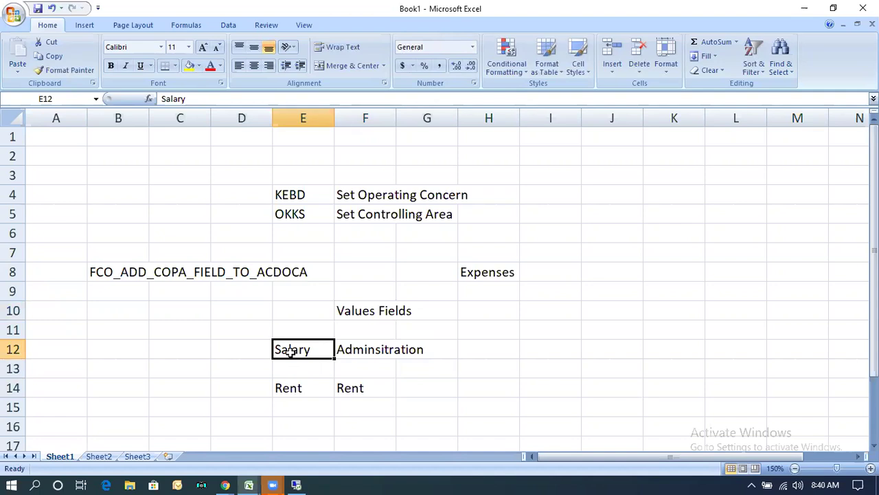
click(361, 352)
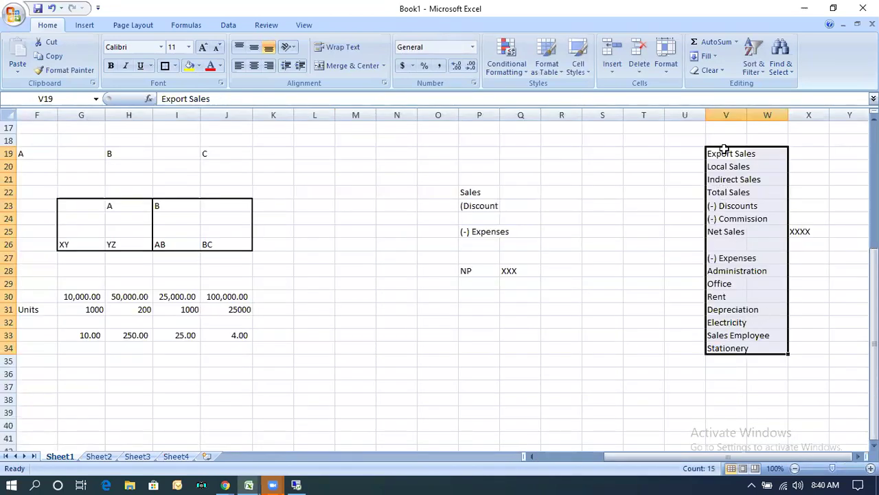
In the other Book1 workbook, add the heading COPA Report in V18 above Export Sales and format it bold and red.
click(727, 139)
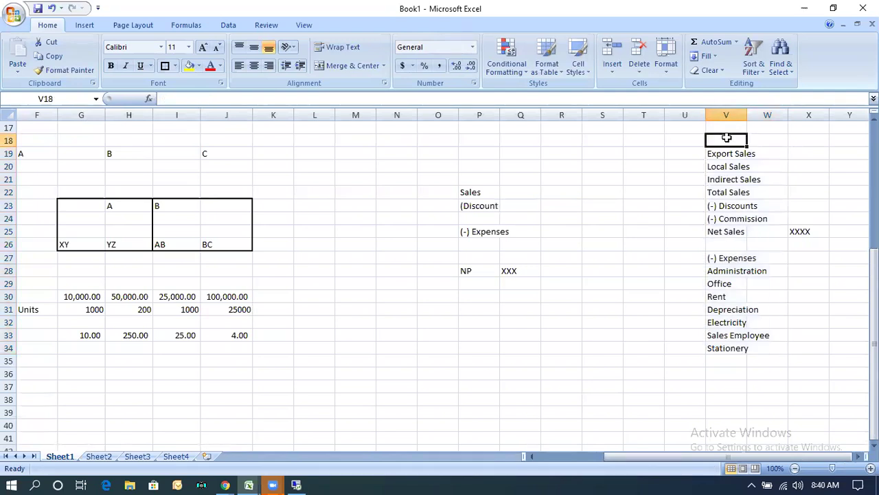
text(COPA Report)
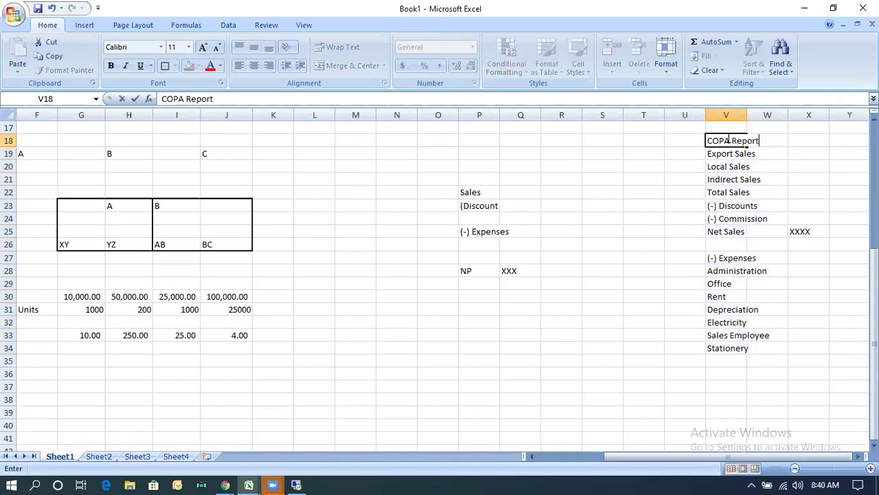
key(Return)
click(726, 138)
key(ctrl+b)
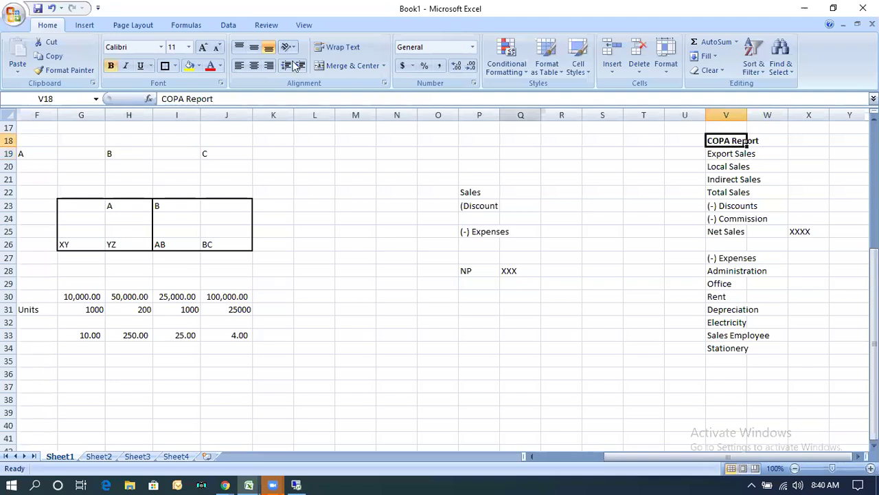
click(211, 66)
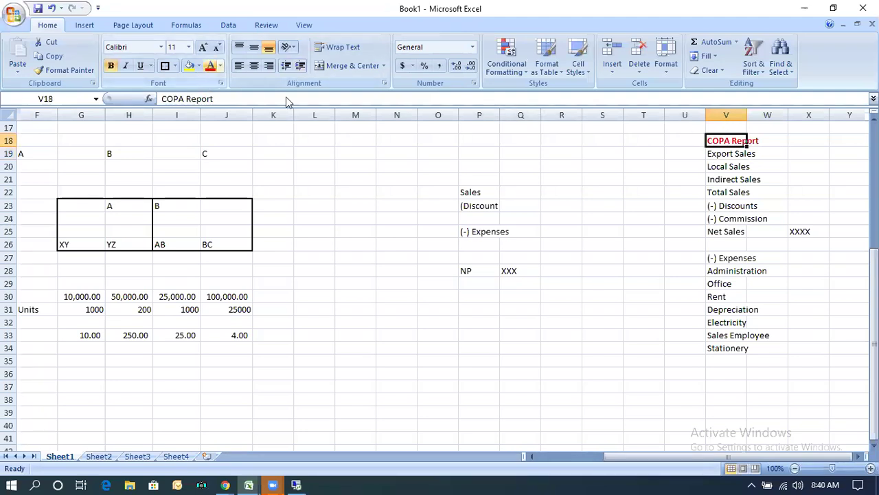
click(722, 271)
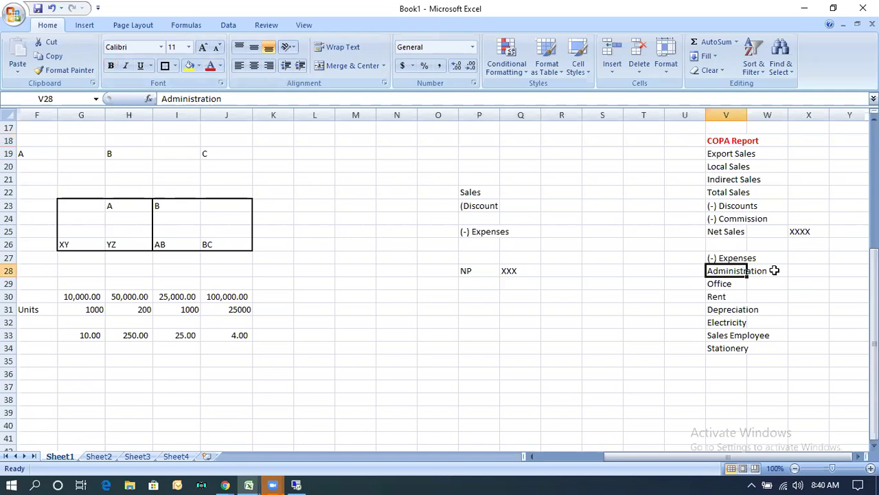
click(718, 295)
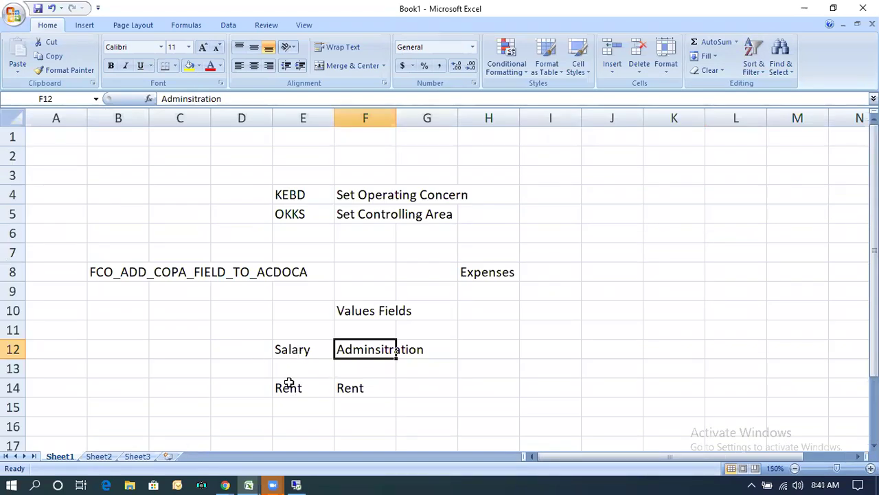
Enter PA Transfer Structure in cell C10 of the notes workbook.
click(164, 316)
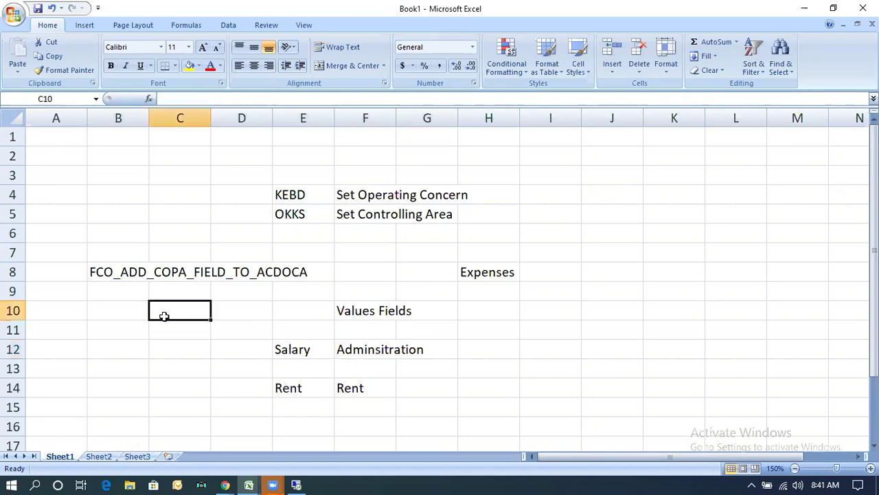
text(PA Transfer )
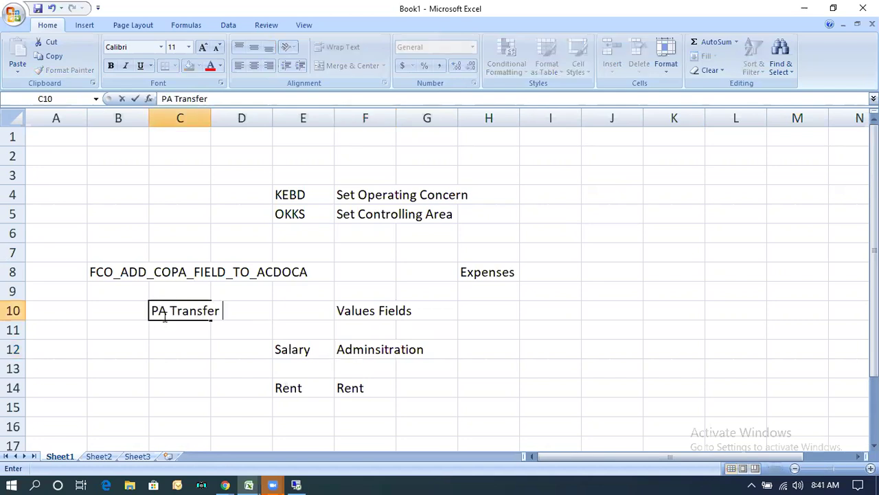
text(Structure)
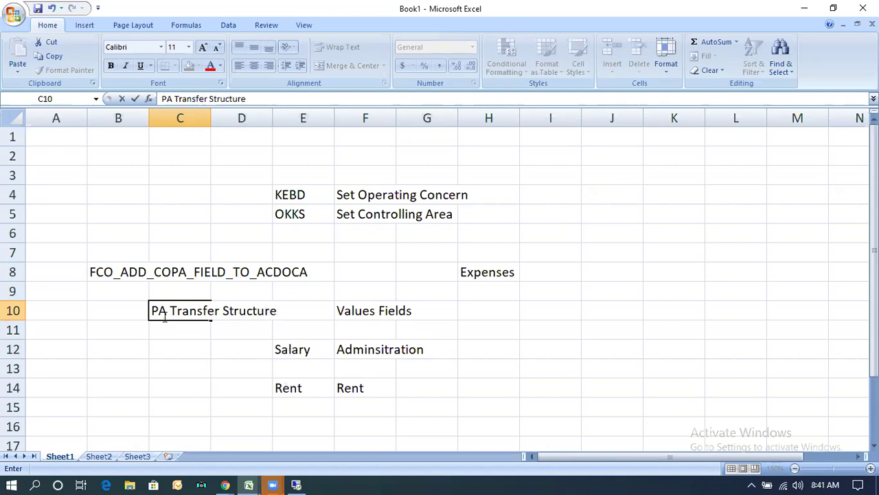
Complete the PA Transfer Structure entry in cell C10 and review how it links Salary to the Adminsitration value field.
key(Return)
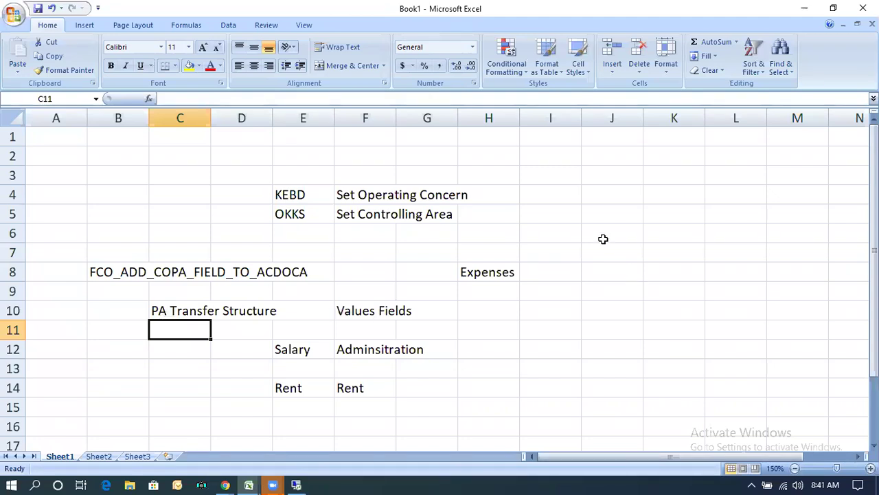
drag(602, 240, 673, 241)
drag(589, 289, 712, 284)
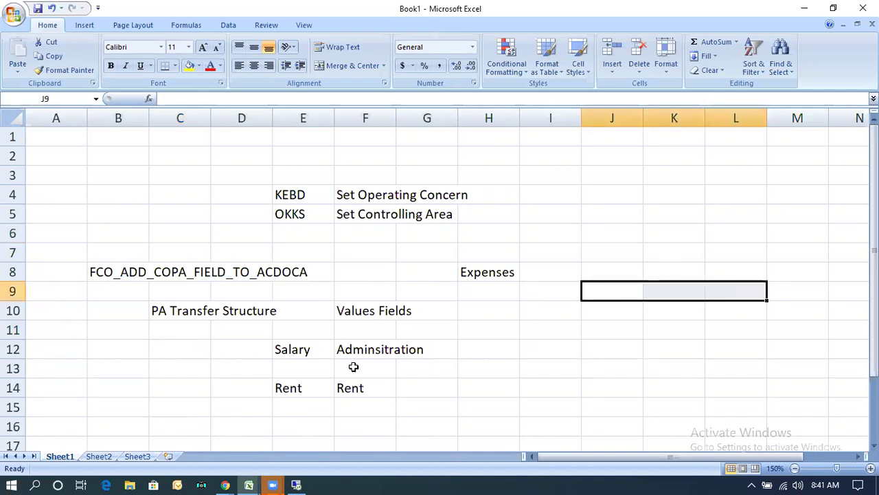
click(159, 314)
click(294, 352)
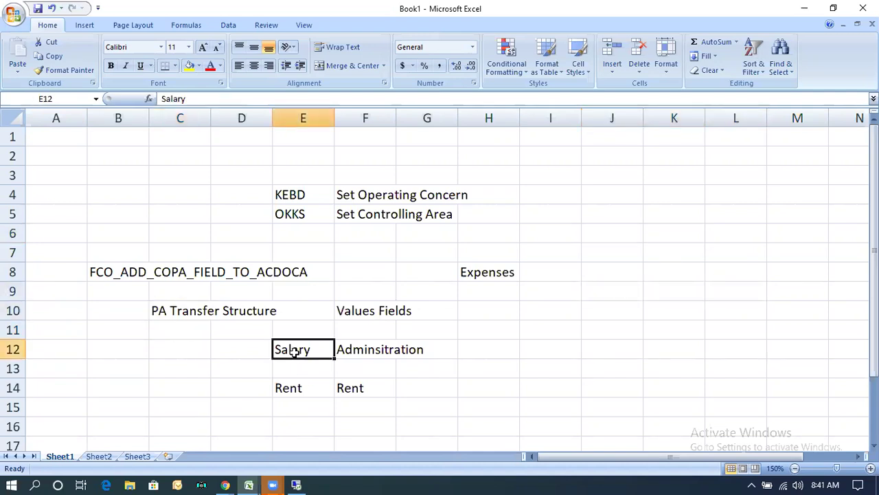
click(356, 350)
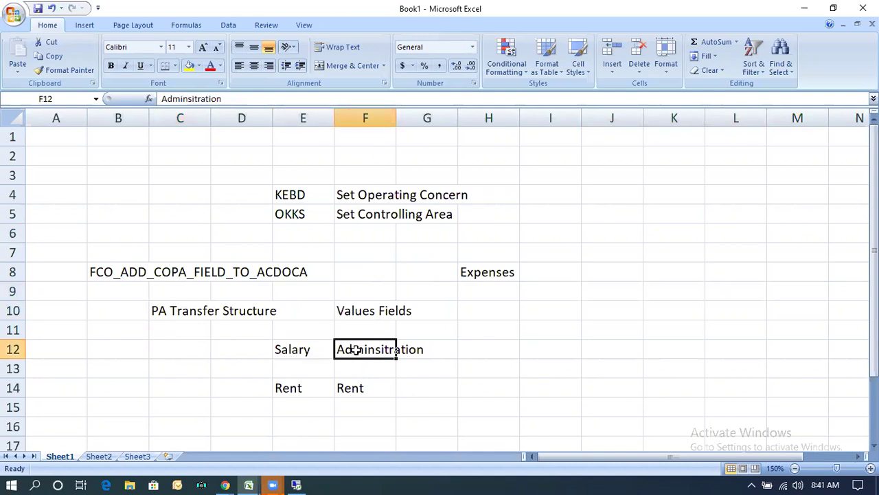
click(163, 312)
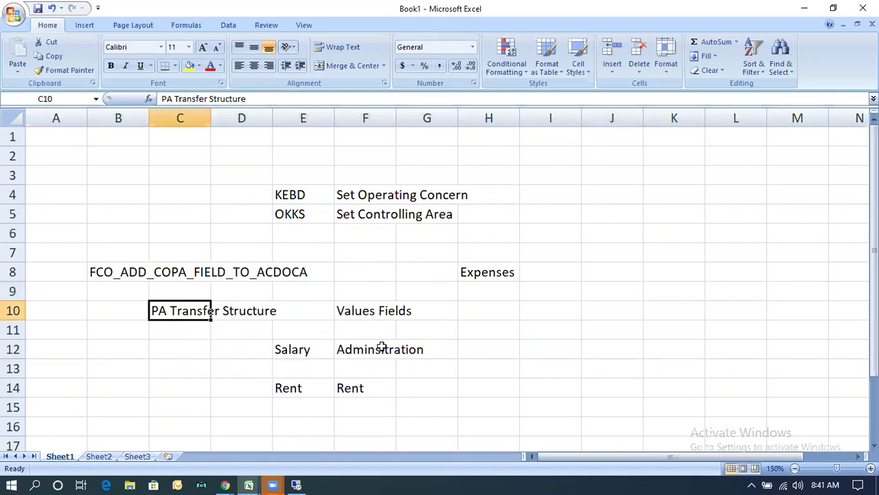
Switch to SAP and open Maintain Settlement Profiles in the IMG under Internal Orders, Actual Postings, Settlement.
click(297, 485)
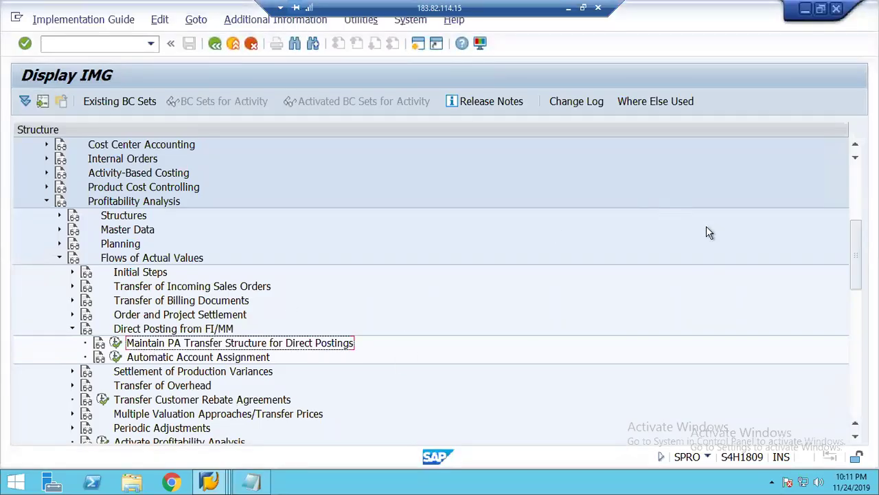
click(47, 159)
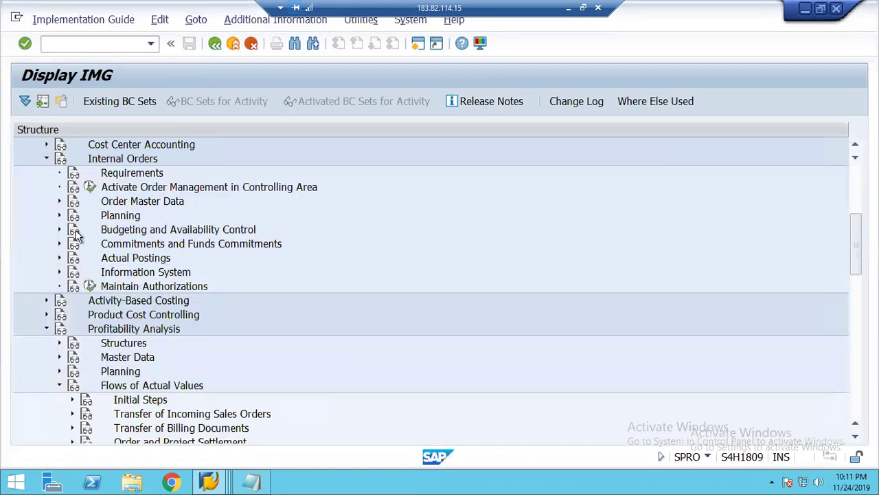
click(59, 258)
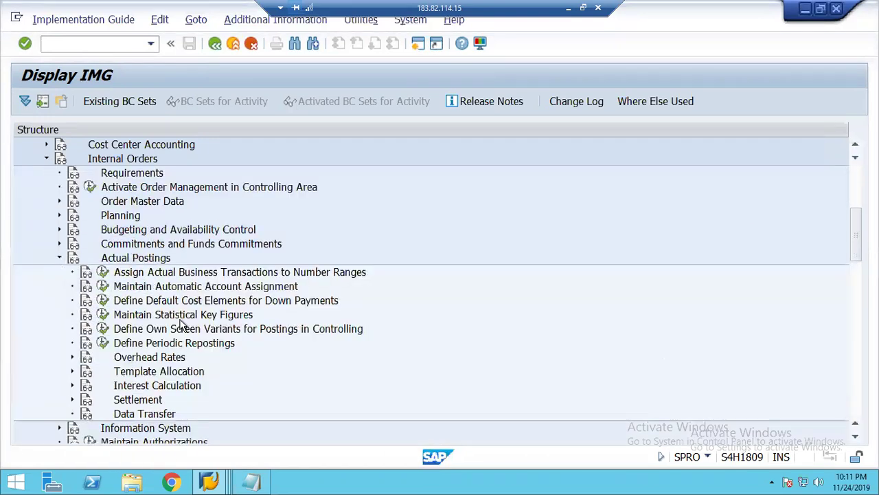
click(72, 399)
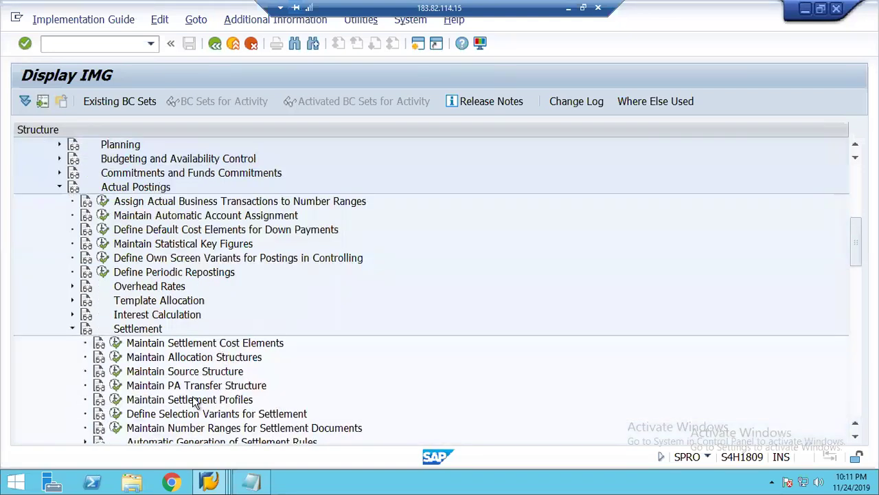
click(115, 399)
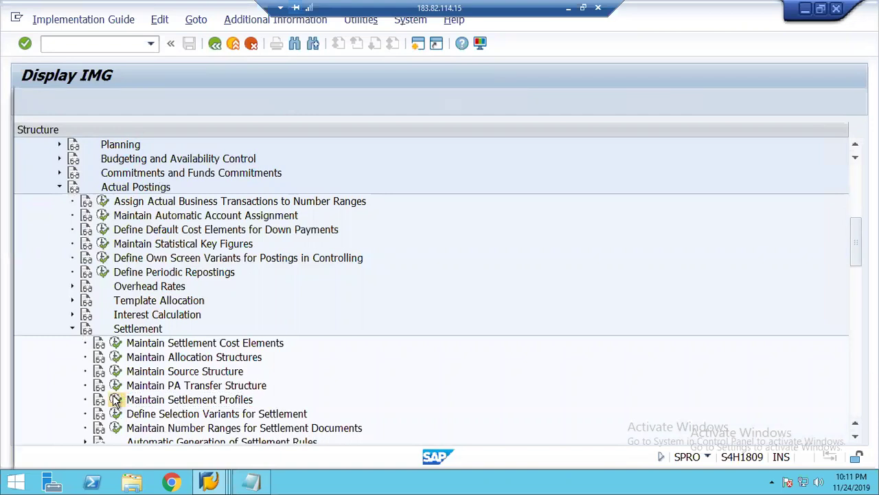
double_click(104, 166)
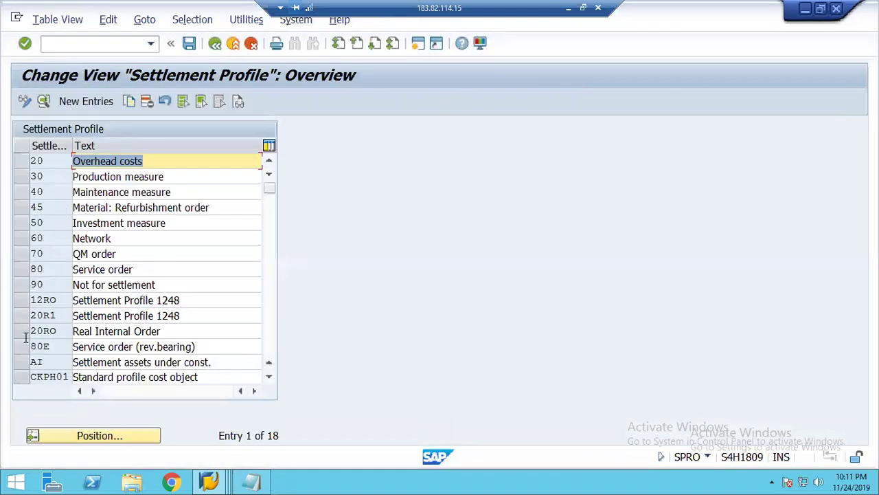
Examine the allocation structure and PA transfer structure defaults of settlement profile 20R1, and return to the IMG.
click(21, 316)
click(44, 101)
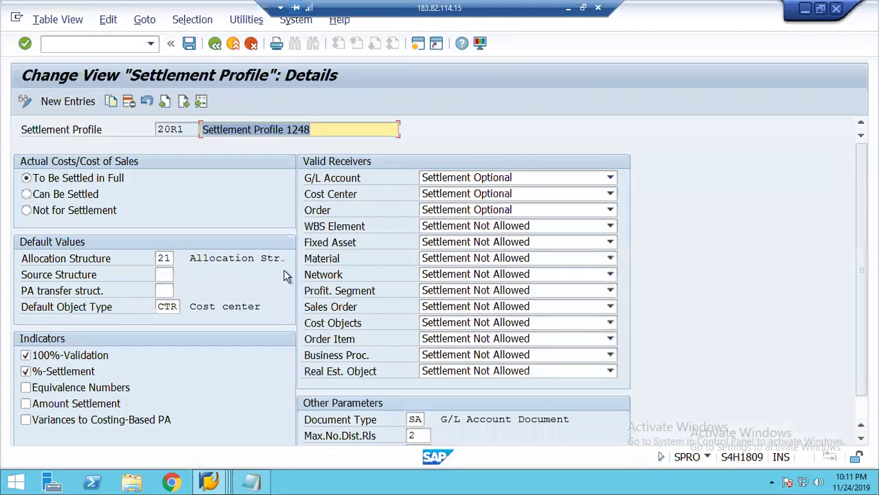
click(163, 258)
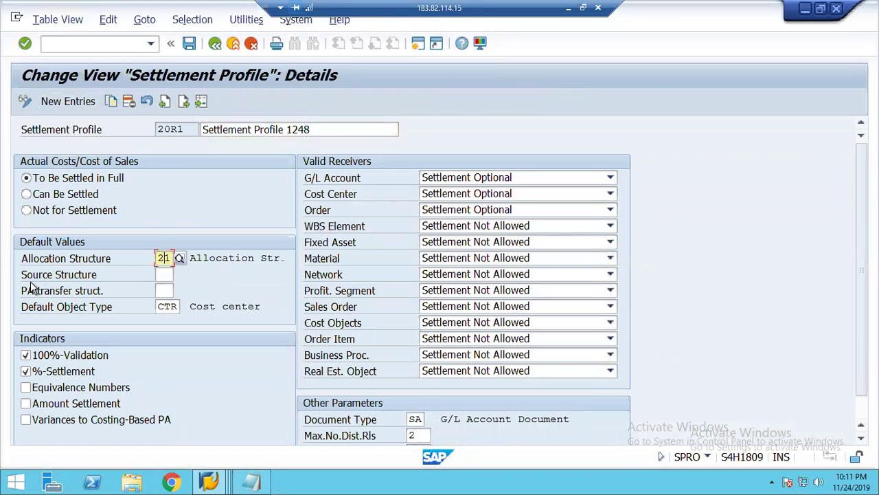
click(163, 291)
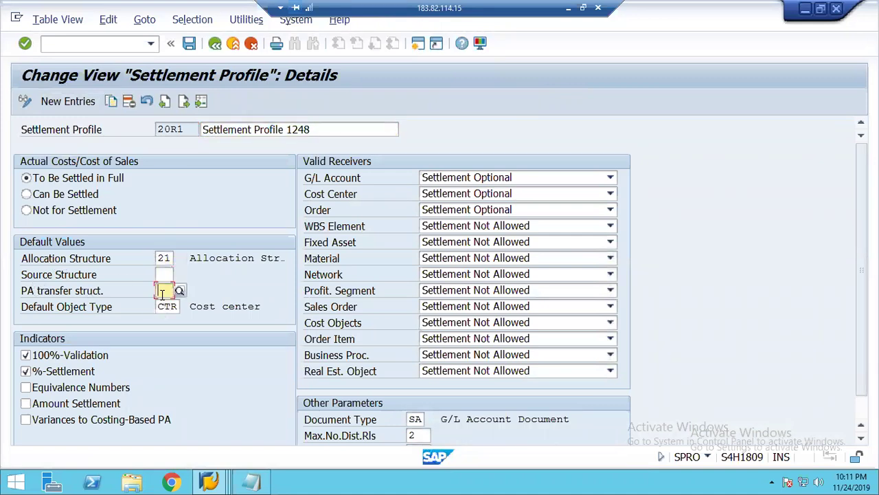
click(158, 258)
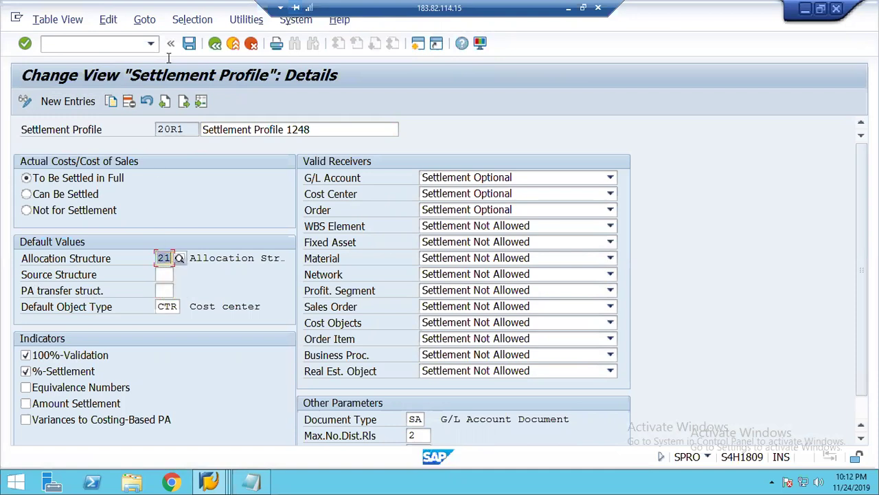
click(214, 43)
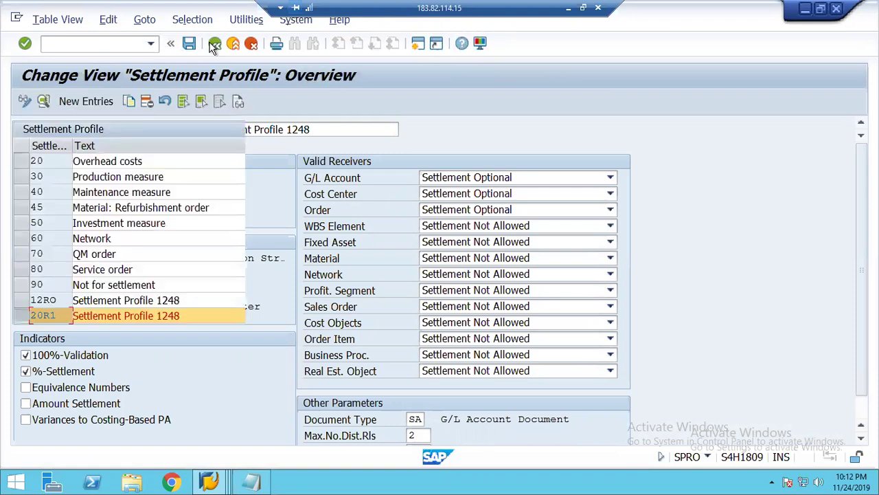
click(215, 43)
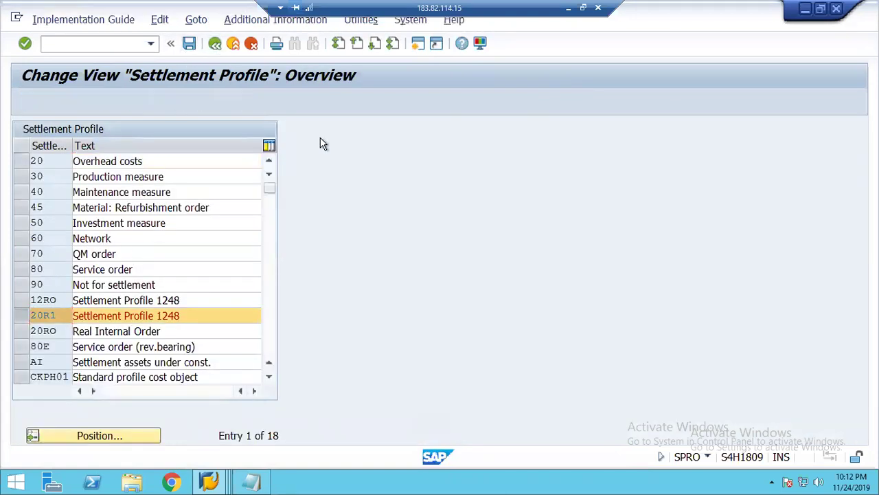
click(562, 94)
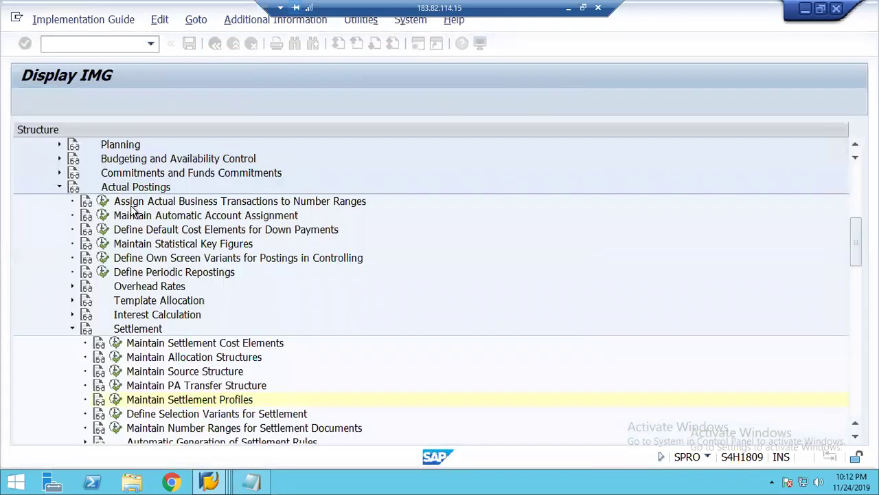
Open Maintain Allocation Structures and display the assignments of allocation structure 21.
click(117, 357)
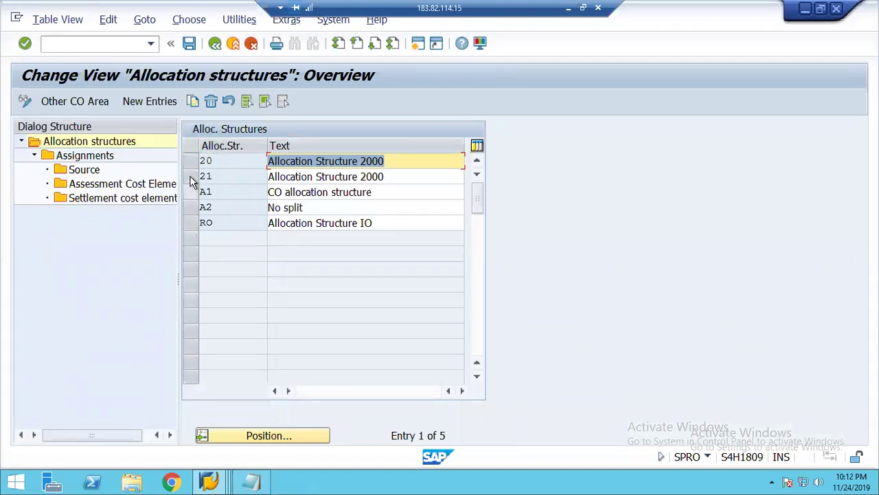
click(190, 175)
click(97, 156)
double_click(98, 157)
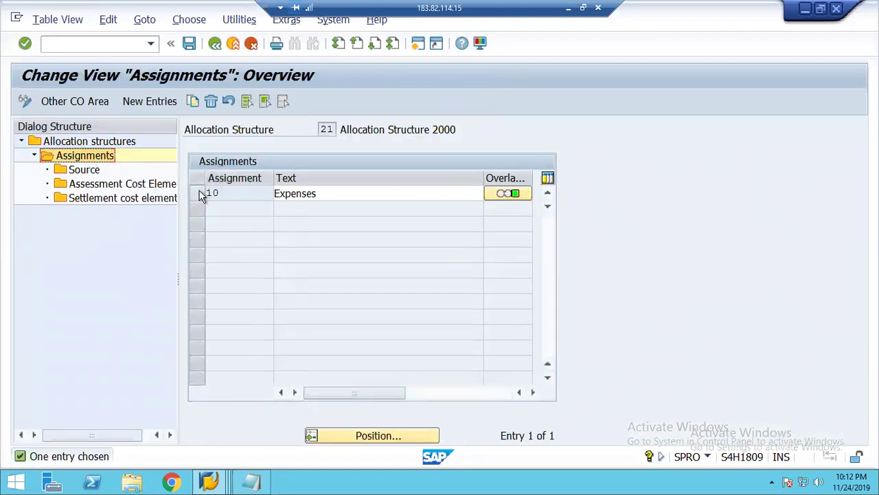
Examine the source and settlement cost elements of the Expenses assignment, and return to the IMG.
click(198, 194)
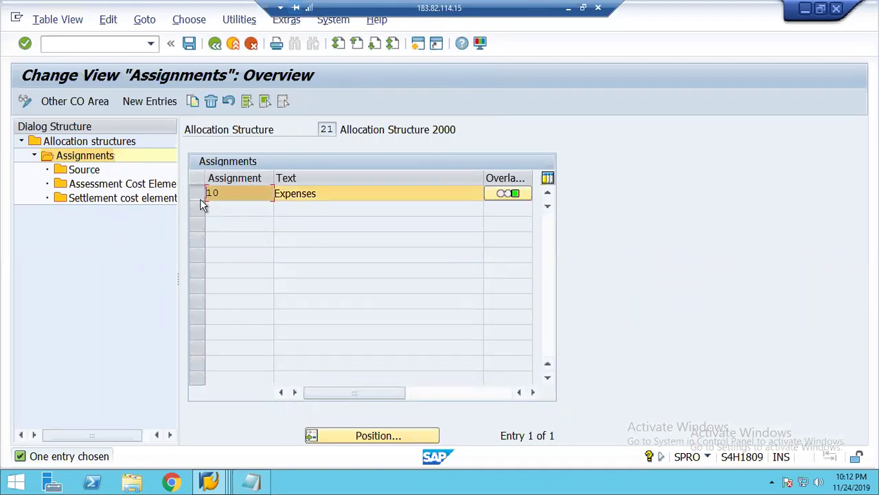
double_click(69, 170)
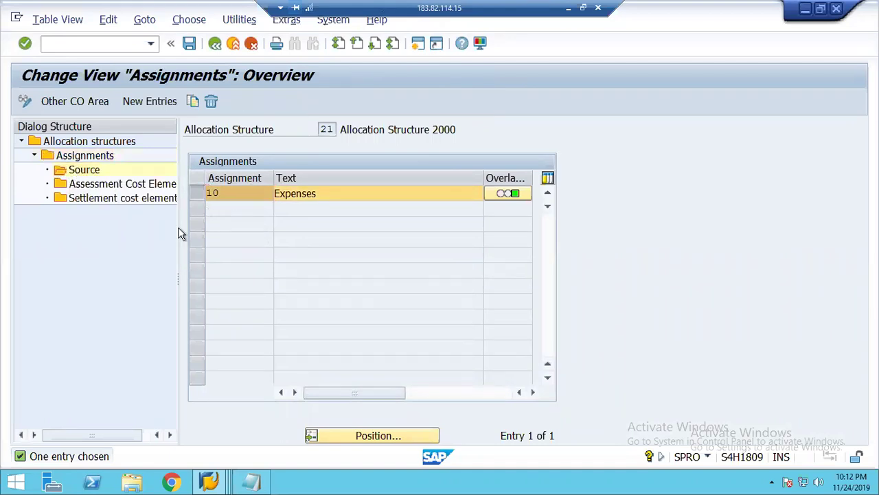
double_click(107, 199)
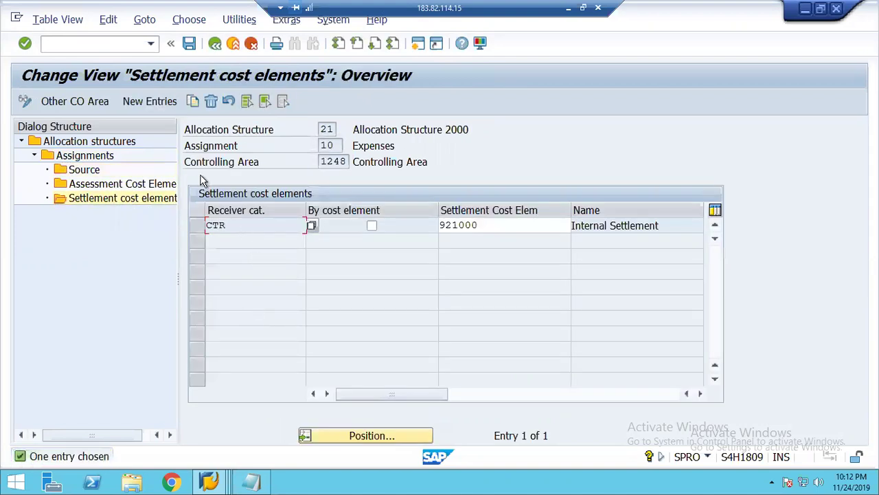
click(233, 44)
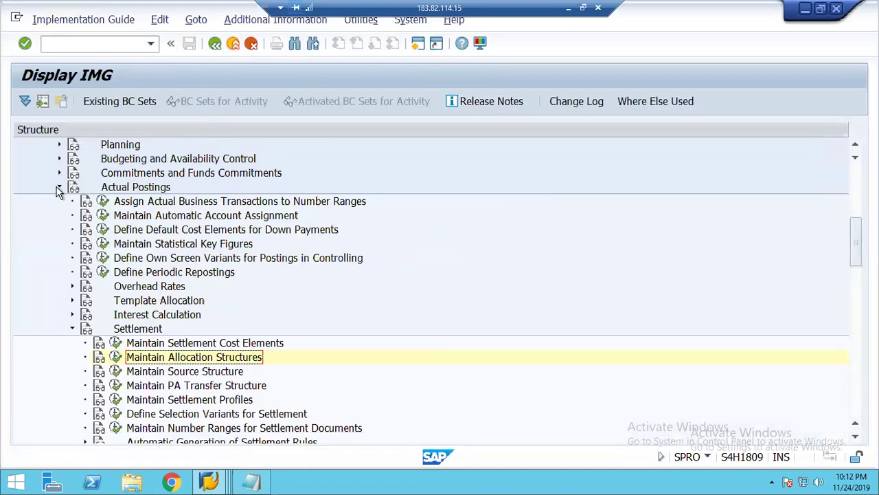
Collapse the Actual Postings and Internal Orders nodes and return to the Profitability Analysis area of the IMG structure.
click(59, 188)
key(Up)
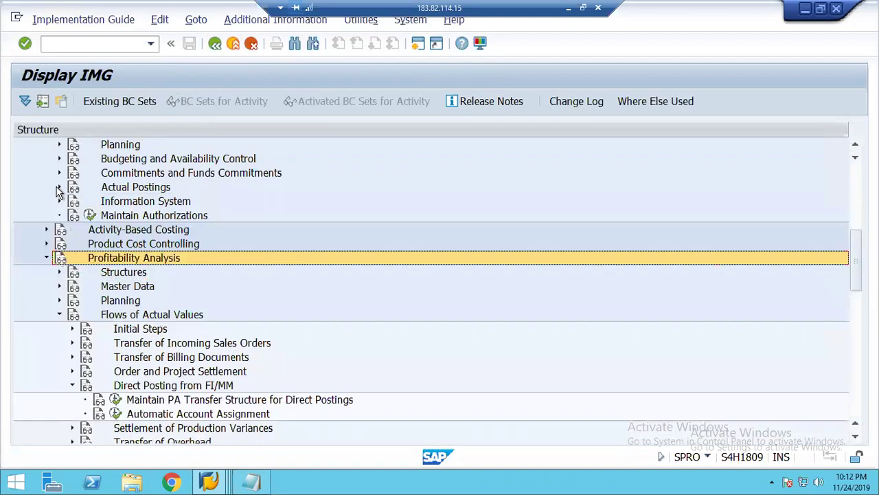
key(Up)
key(Up)
key(Up)
key(Up)
key(Left)
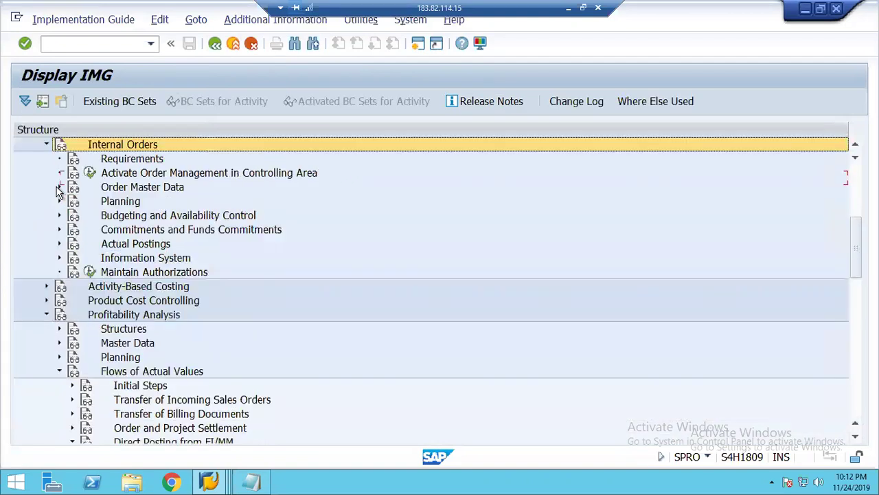
key(Left)
key(Down)
key(Down)
key(Down)
key(Down)
key(Down)
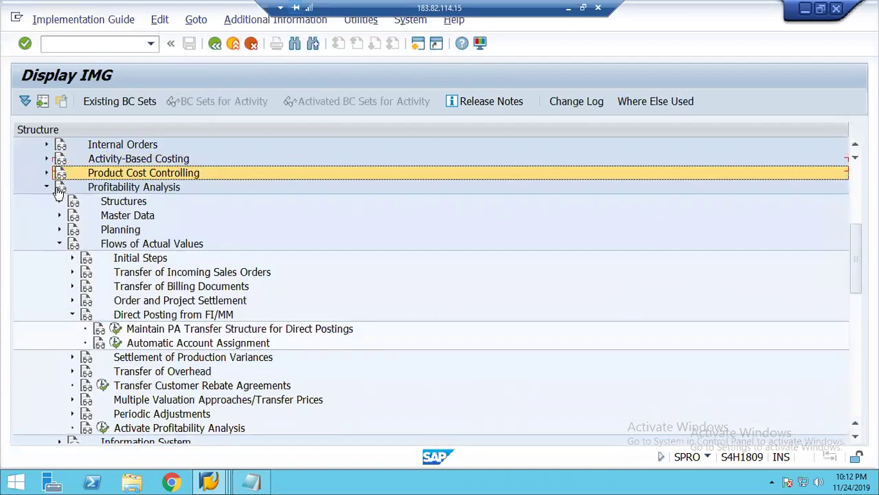
Trace the IMG path to Maintain PA Transfer Structure for Direct Postings through Flows of Actual Values and Direct Posting from FI/MM.
click(147, 331)
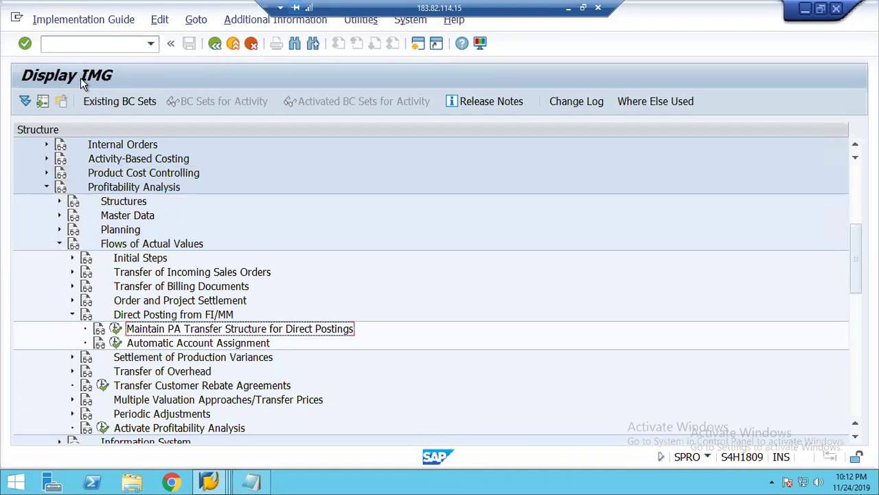
click(125, 191)
click(139, 245)
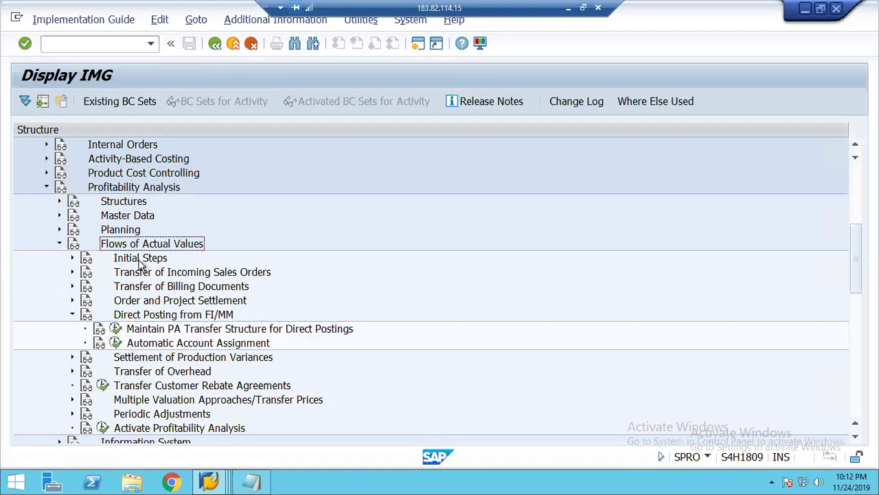
click(146, 316)
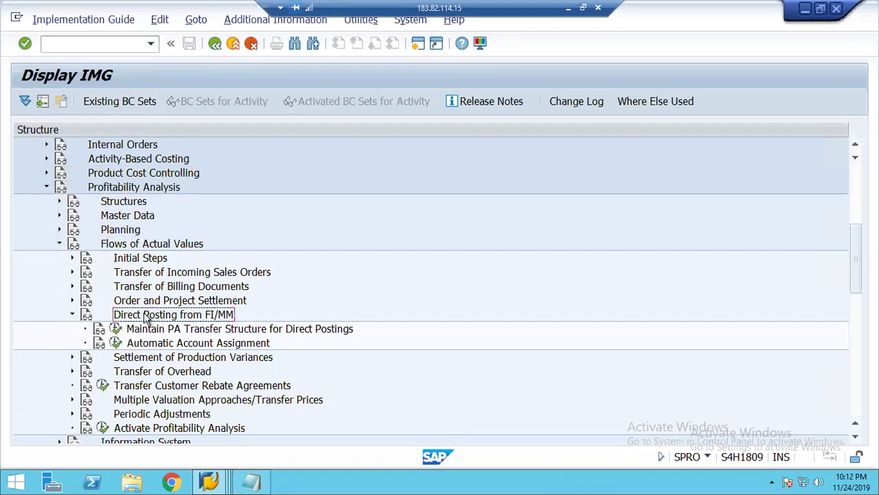
Look at the PA transfer structures under Maintain PA Transfer Structure for Direct Postings, and return to the IMG.
click(160, 332)
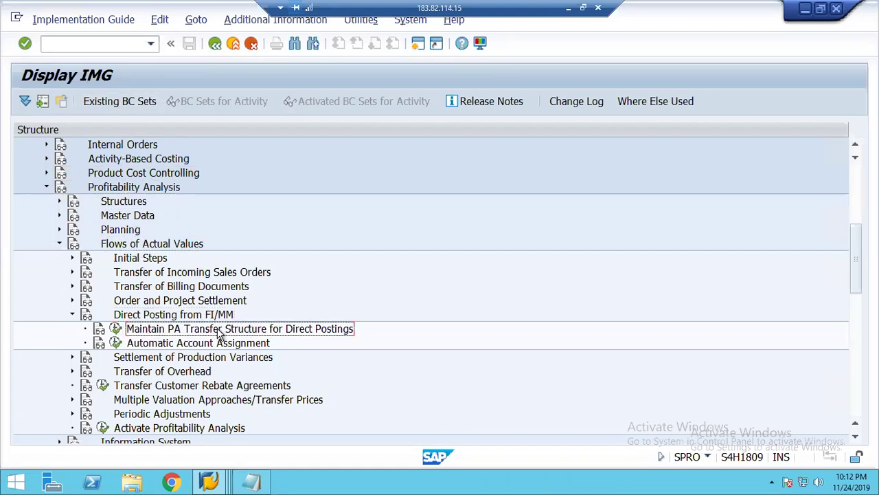
click(117, 330)
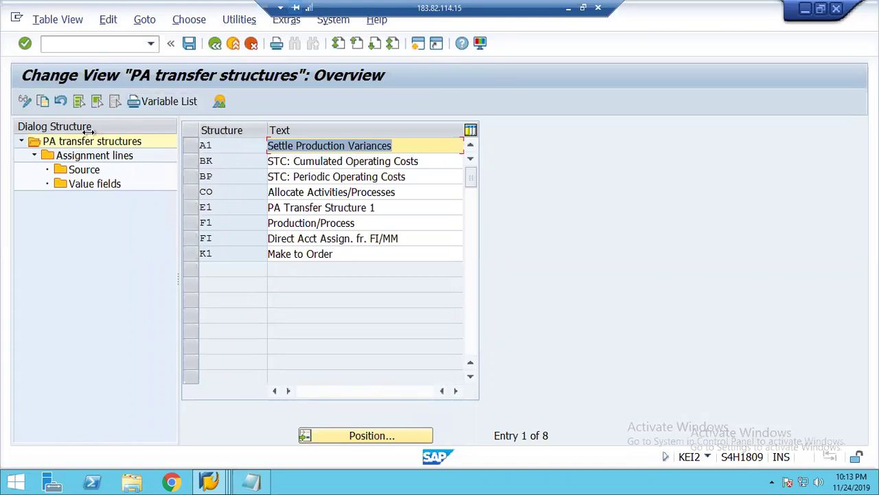
click(215, 46)
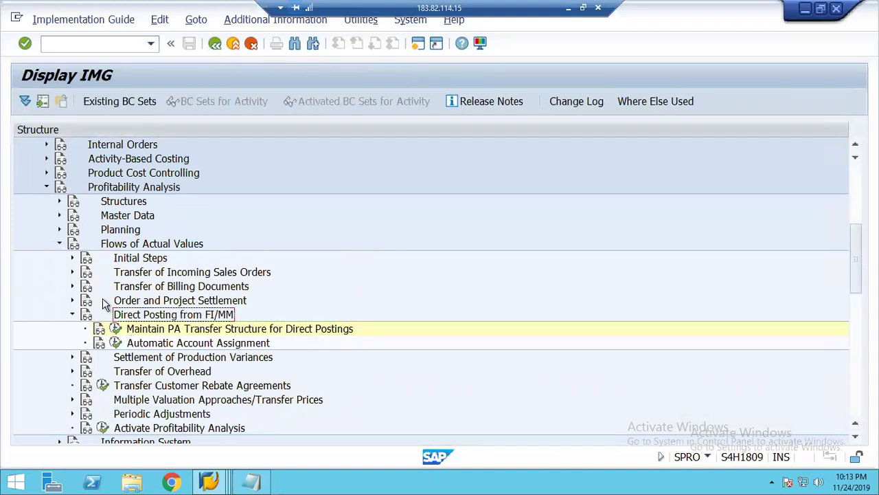
View the Define PA Transfer Structure for Settlement activity under Order and Project Settlement, and collapse that node after returning.
click(72, 301)
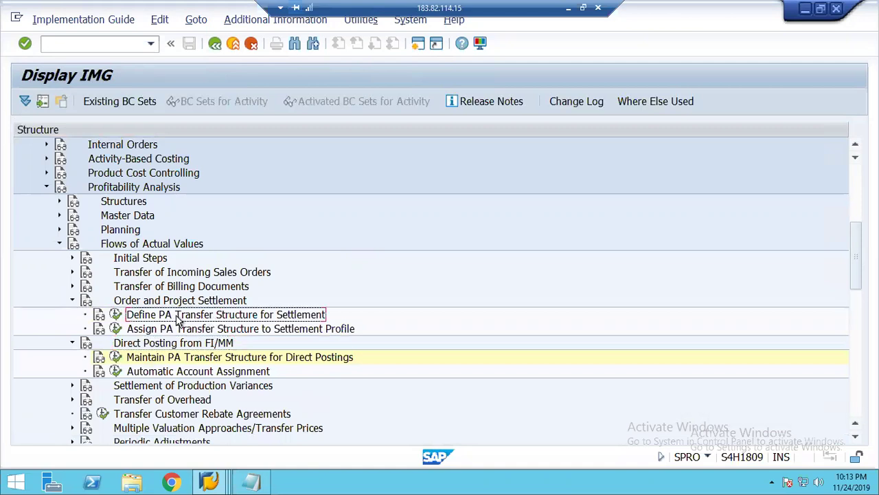
click(119, 314)
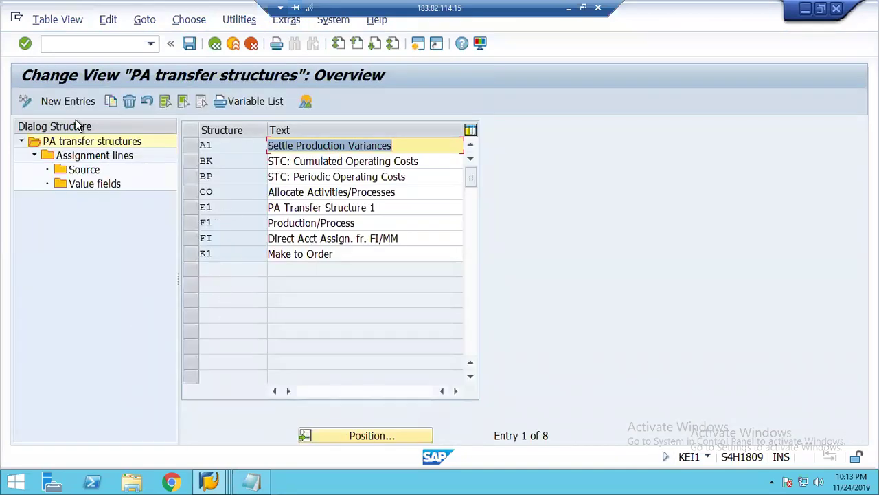
click(214, 44)
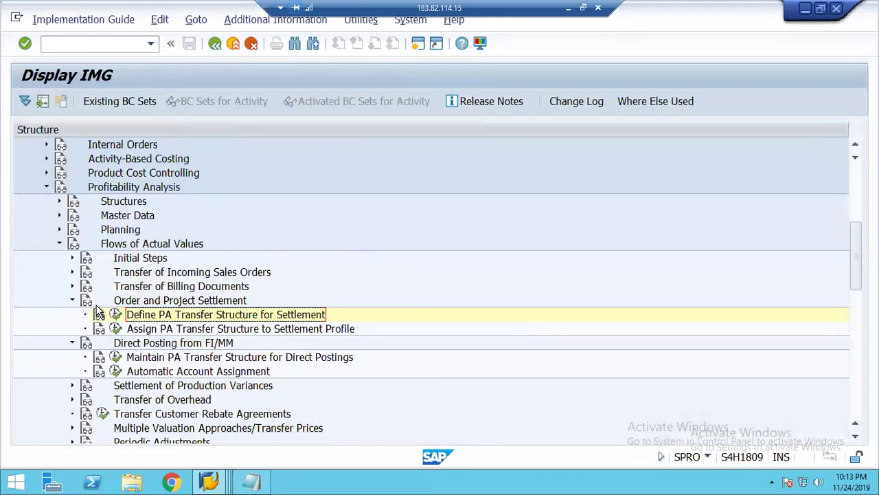
click(73, 300)
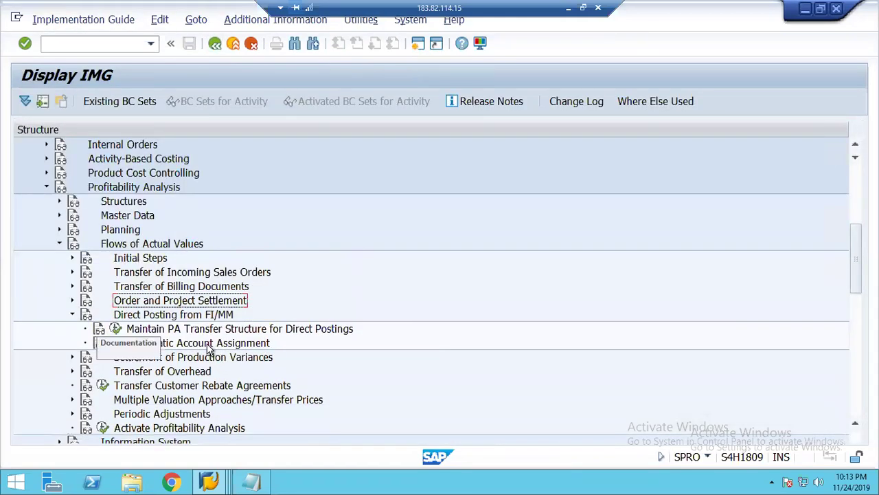
Check structure FI, Direct Acct Assign. fr. FI/MM, in the direct postings transfer structures, and return to the IMG.
click(158, 328)
click(117, 329)
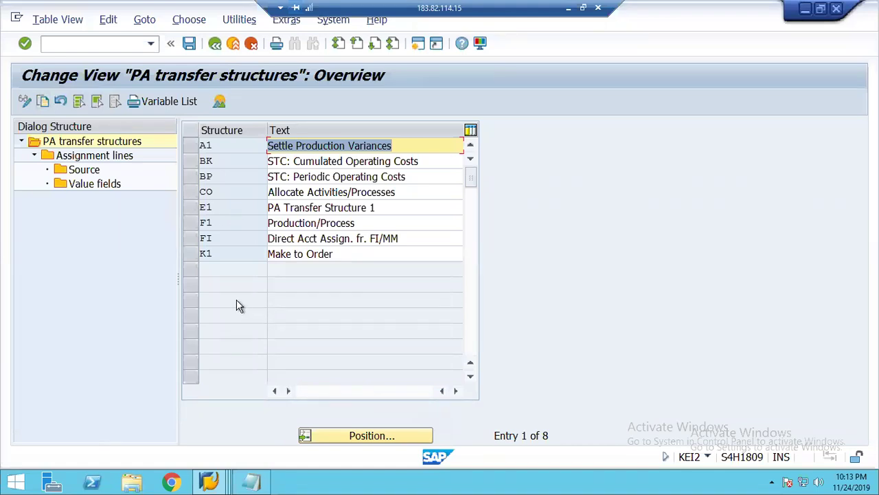
click(203, 239)
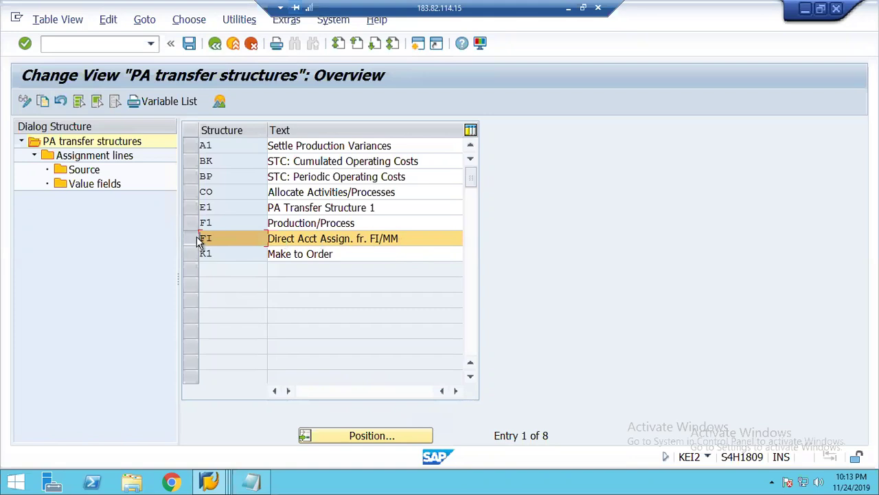
click(218, 44)
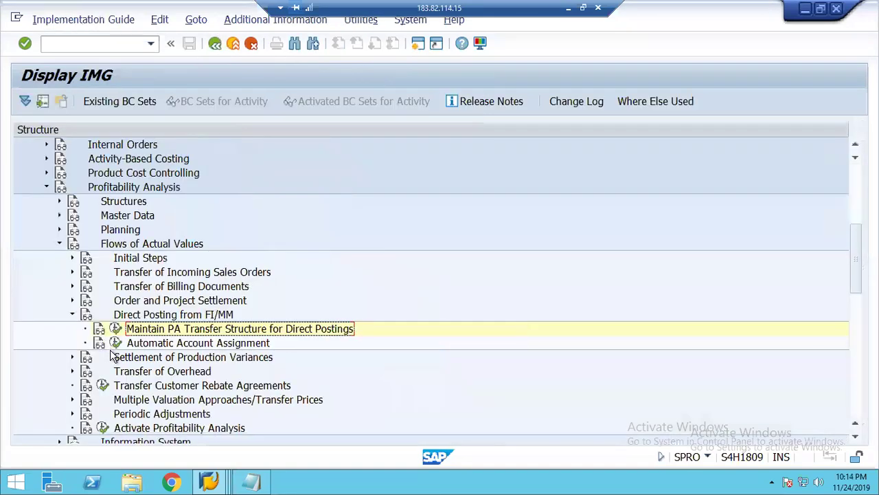
Expand Order and Project Settlement, review Define PA Transfer Structure for Settlement, and return to the IMG.
click(72, 300)
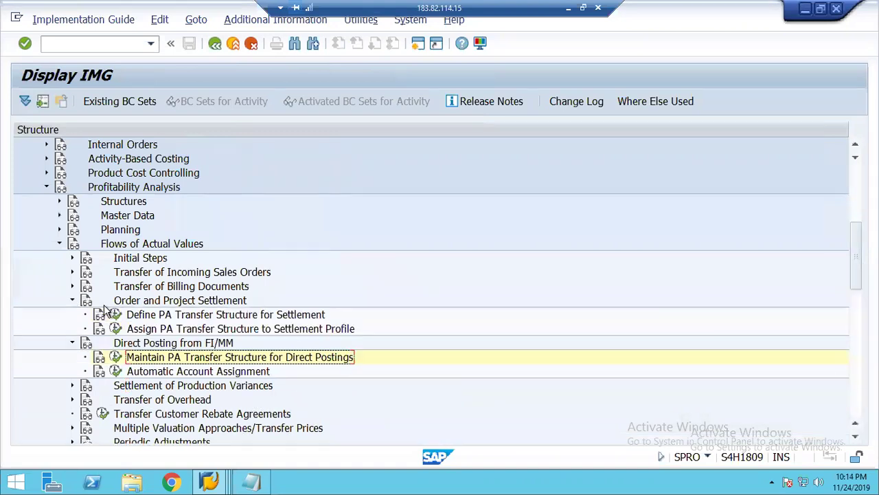
click(208, 316)
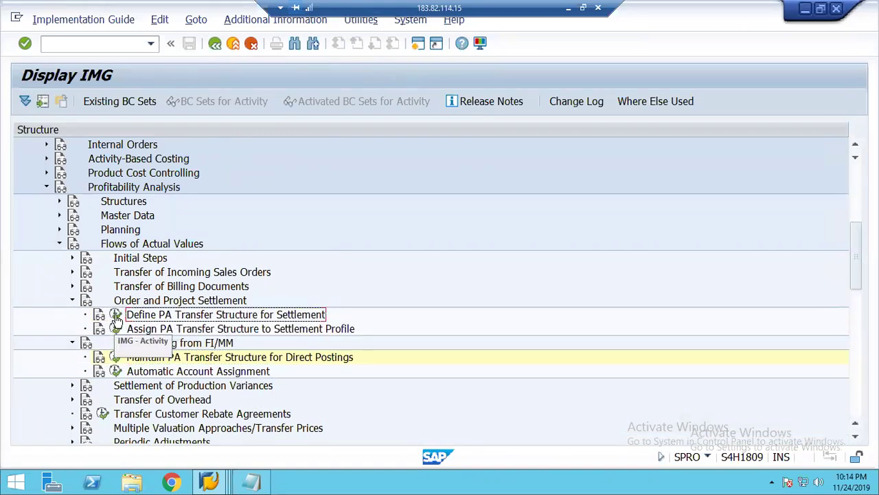
click(116, 317)
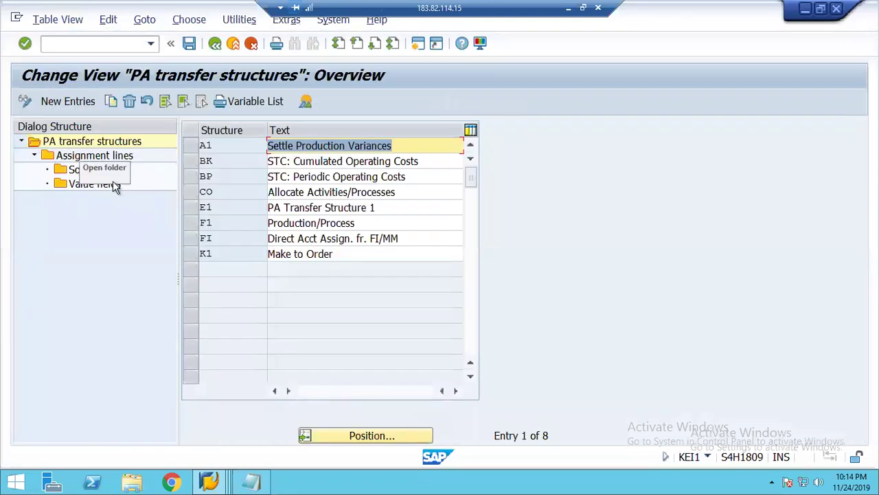
click(215, 44)
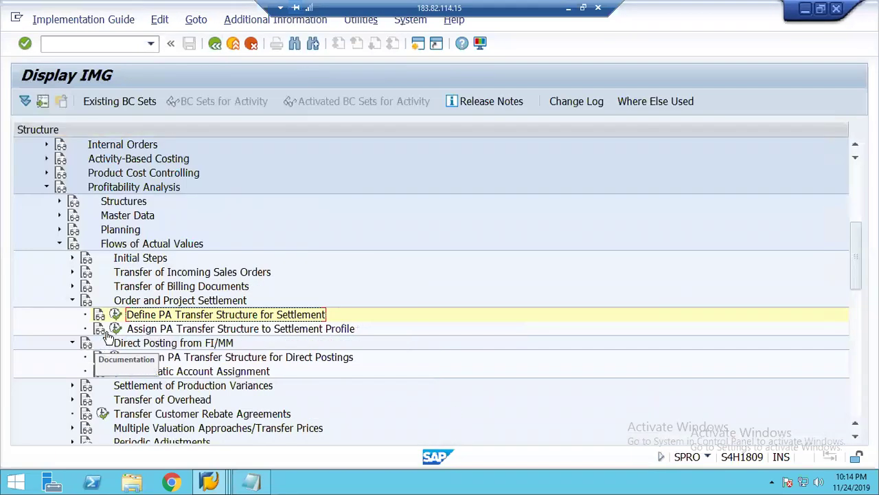
Inspect the PA transfer structure field of settlement profile 20R1 in Assign PA Transfer Structure to Settlement Profile, and return to the IMG.
click(115, 329)
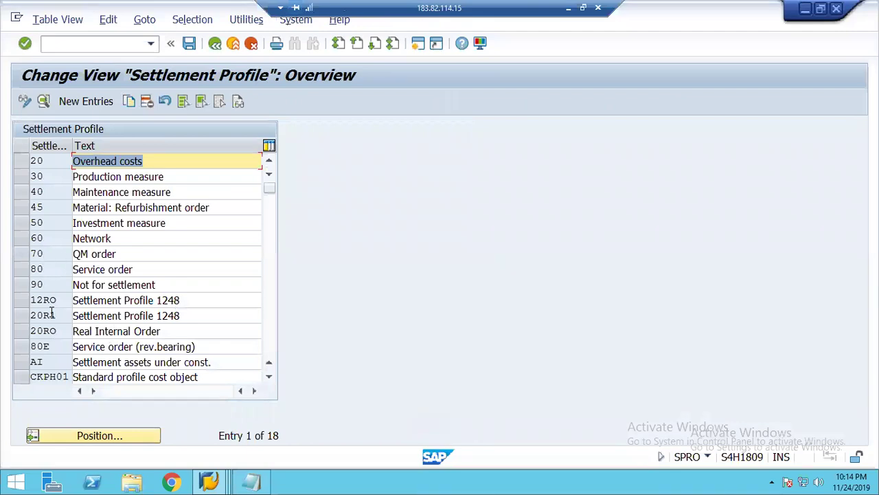
double_click(51, 312)
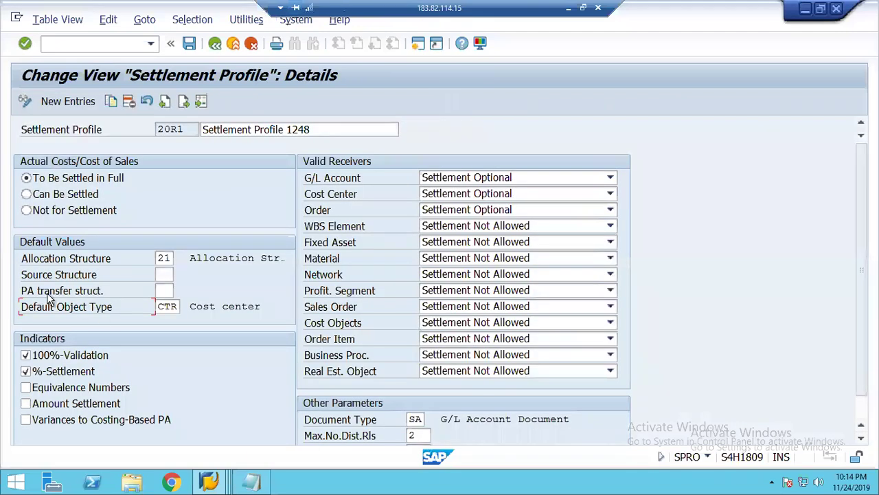
click(162, 289)
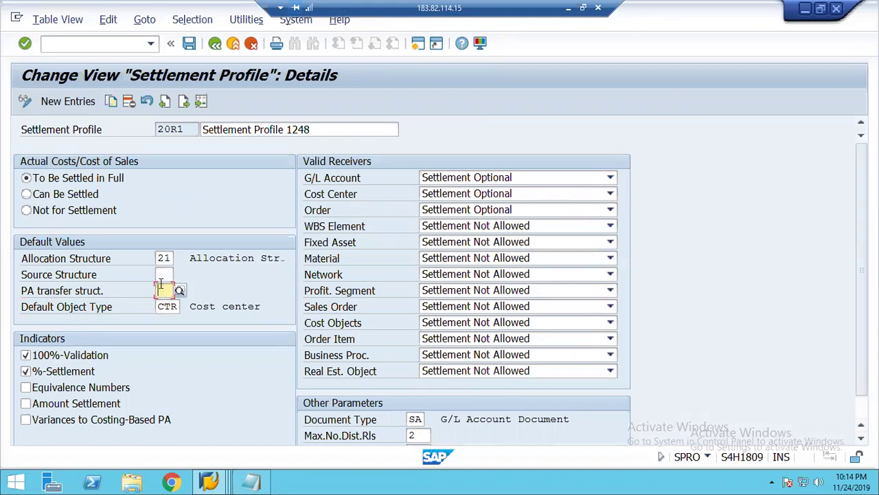
click(233, 44)
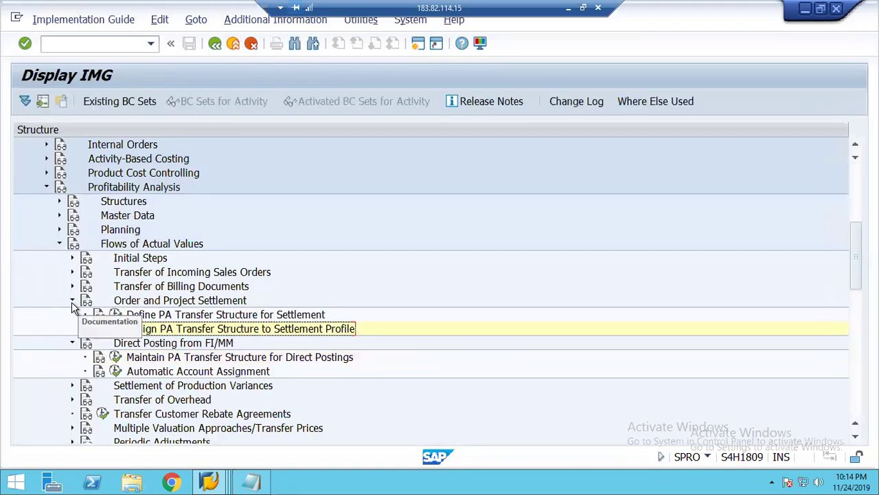
click(73, 302)
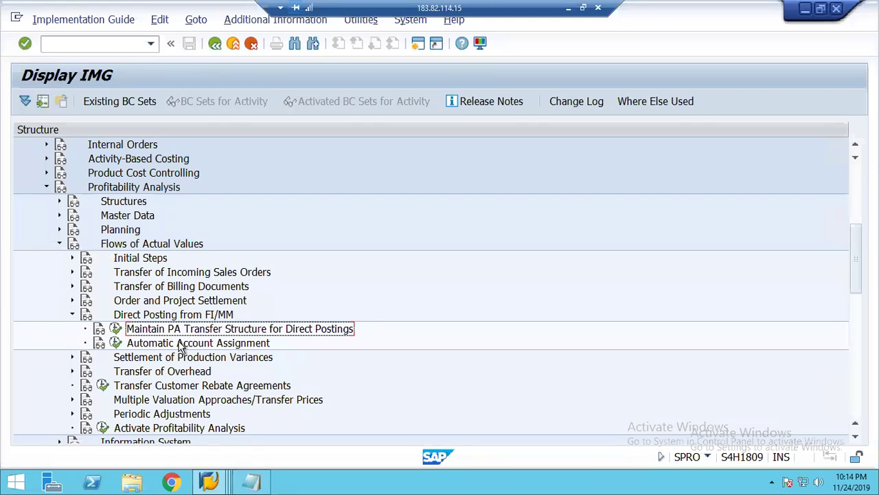
Open the assignment lines of PA transfer structure FI from Maintain PA Transfer Structure for Direct Postings.
click(117, 329)
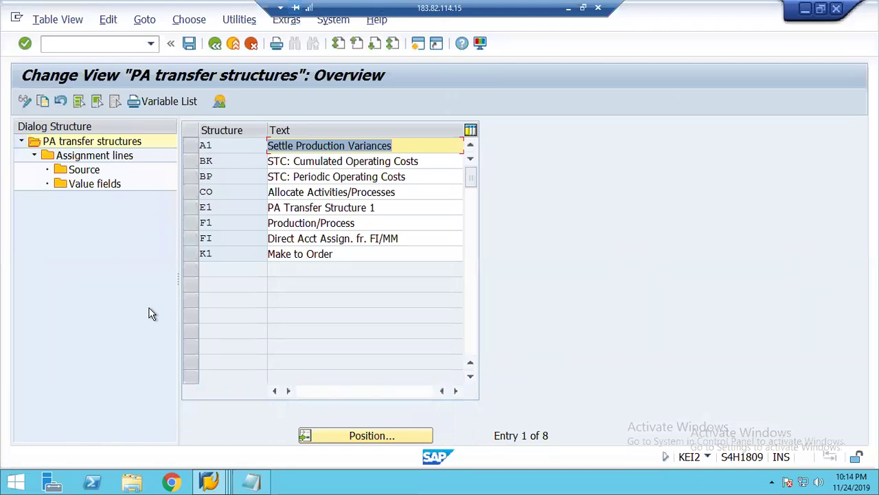
click(195, 238)
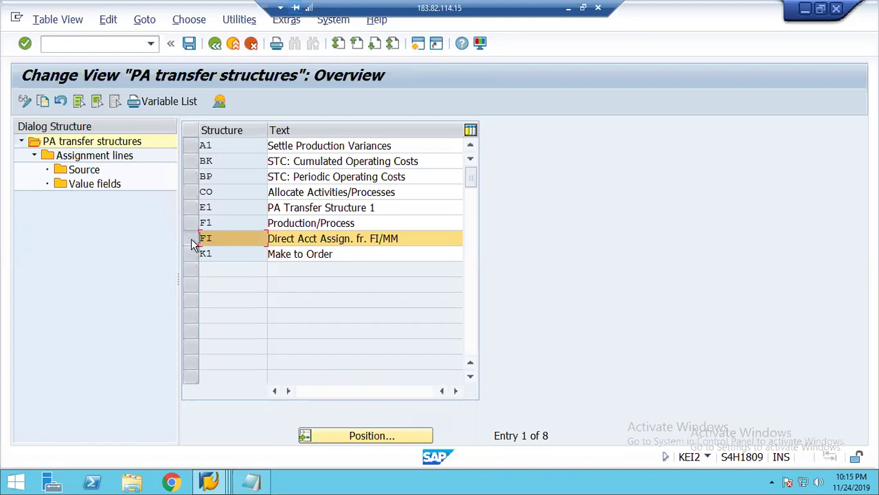
click(98, 157)
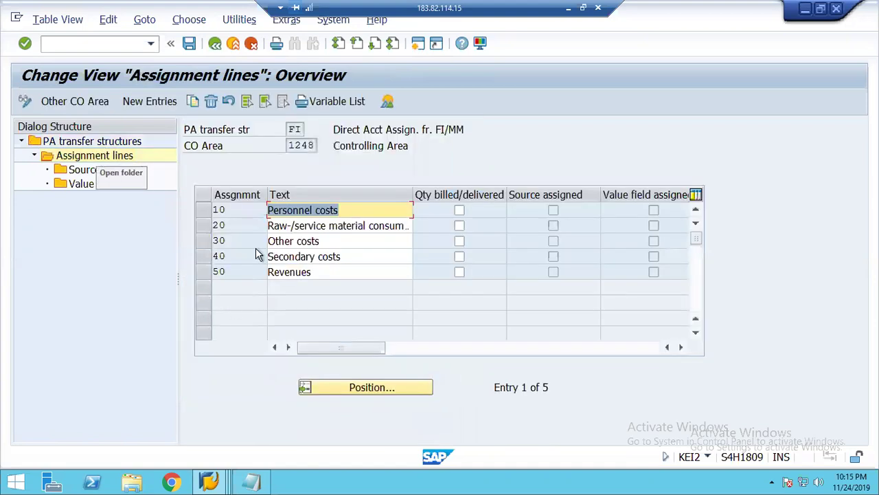
click(297, 130)
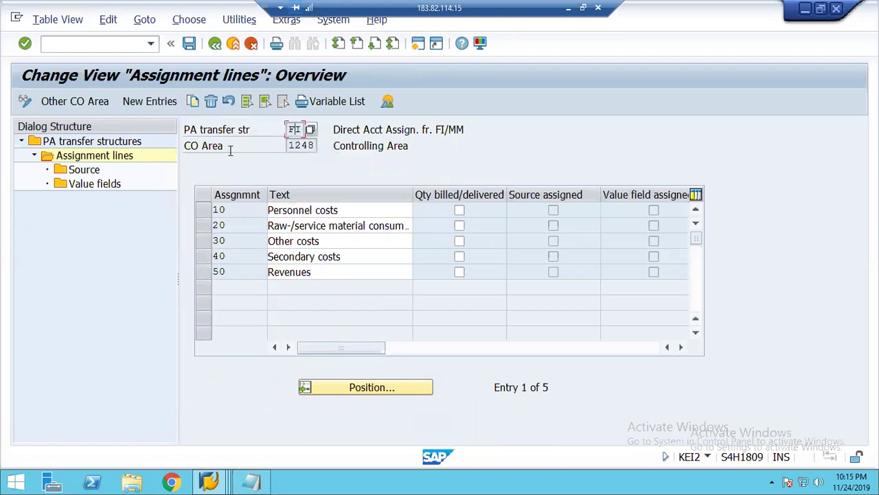
click(300, 145)
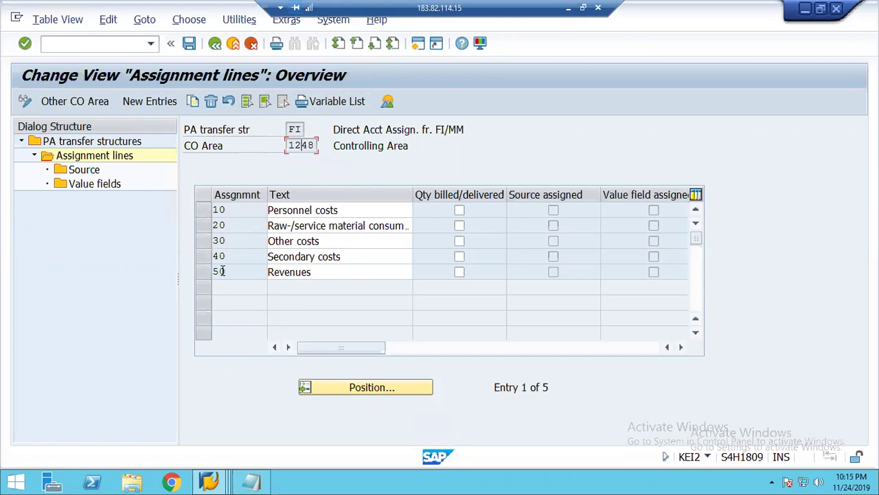
Change the text of assignment line 10 to Revenues and of line 20 to Administration.
click(358, 209)
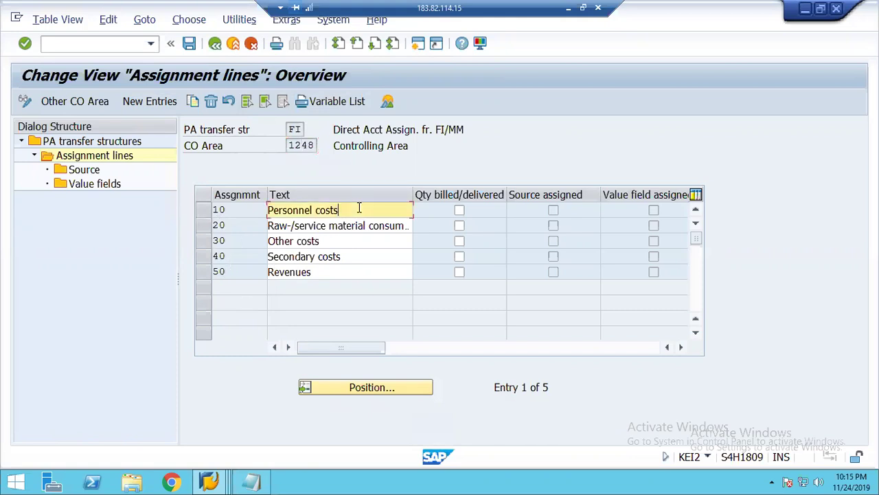
key(BackSpace)
key(BackSpace)
key(BackSpace)
key(BackSpace)
key(BackSpace)
key(BackSpace)
key(BackSpace)
key(BackSpace)
key(BackSpace)
key(BackSpace)
key(BackSpace)
key(BackSpace)
key(BackSpace)
key(BackSpace)
key(BackSpace)
text(Rem)
key(BackSpace)
text(venues)
key(Return)
key(Tab)
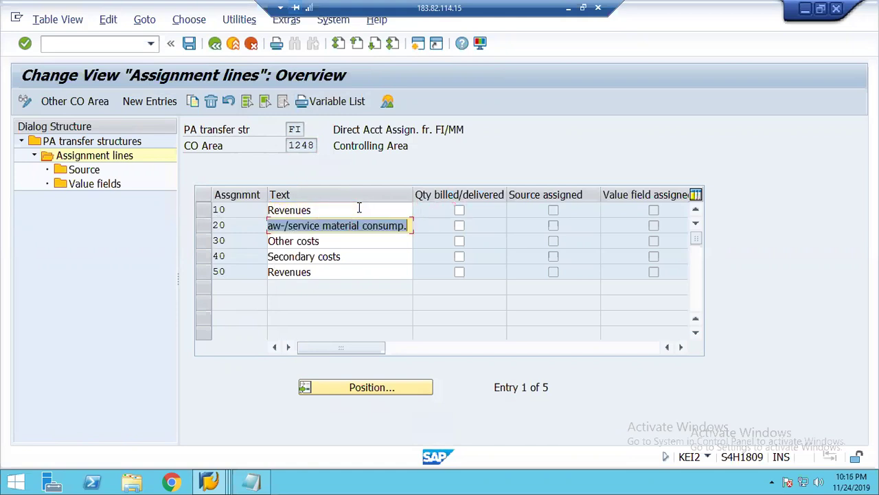
text(Admi)
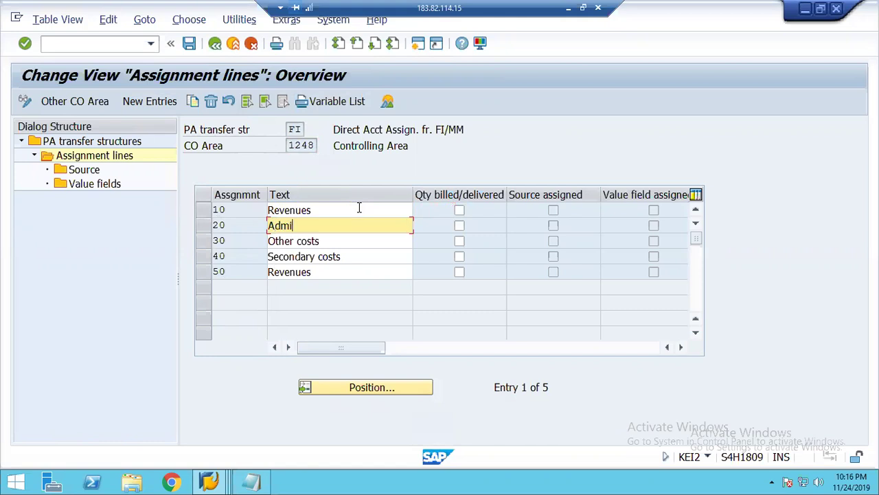
text(nistration)
Switch to the Excel workbook containing the COPA Report and examine its expense, sales, discount and commission lines.
click(568, 8)
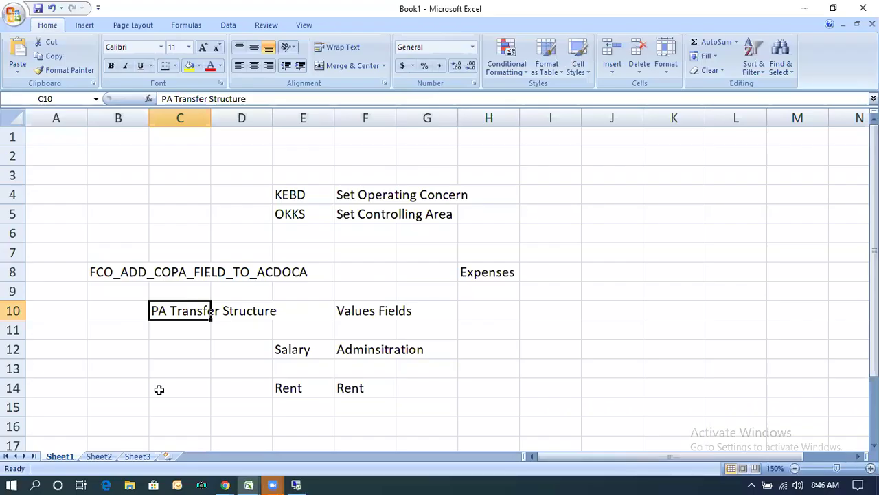
mouse_move(251, 481)
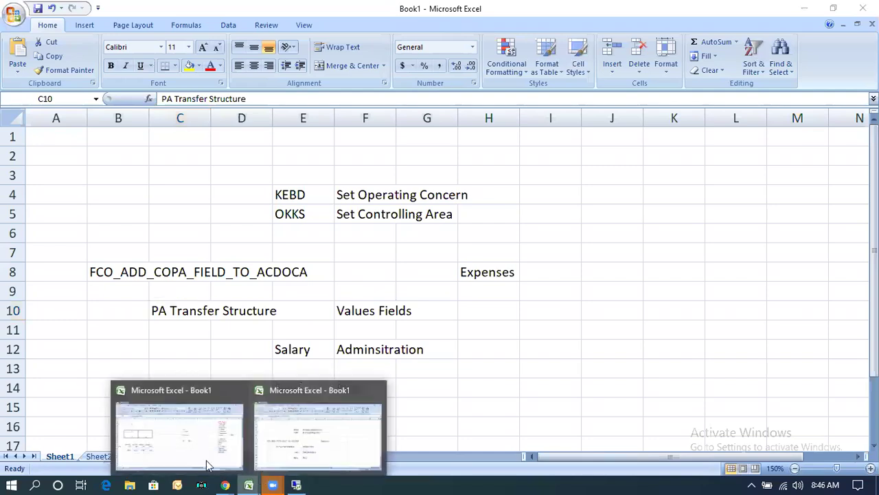
click(167, 430)
drag(727, 270, 726, 348)
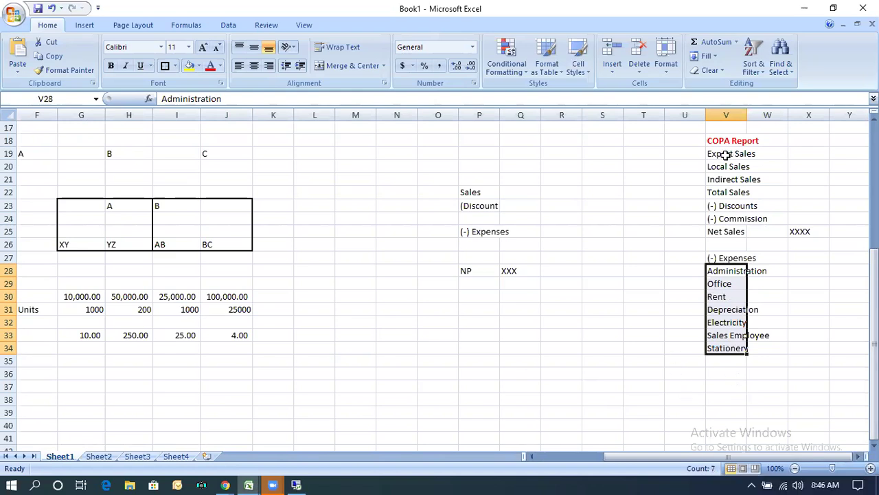
drag(724, 156, 724, 175)
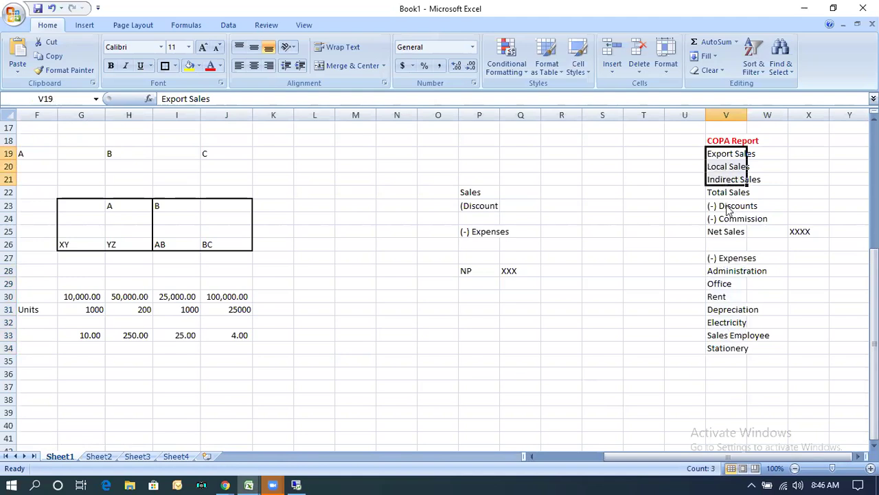
ctrl+click(727, 208)
ctrl+click(726, 217)
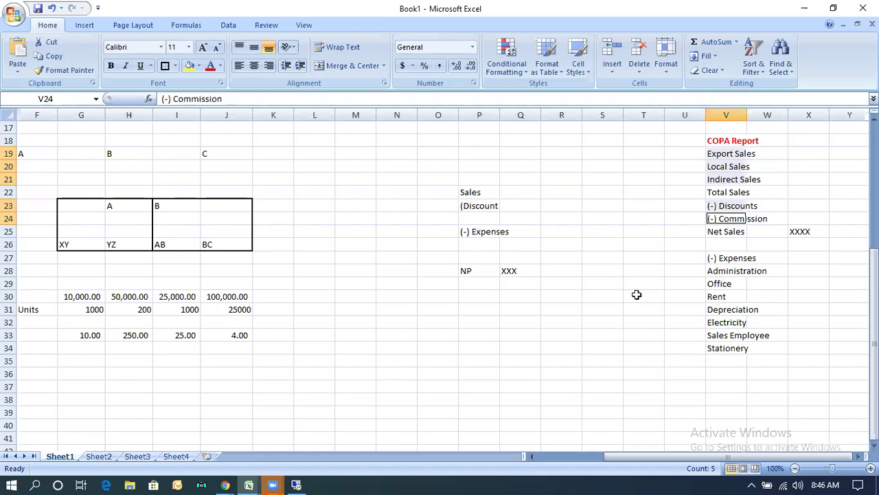
Review the individual COPA Report expense items from Administration to Sales Employee, and switch back to the SAP assignment lines.
click(729, 272)
click(724, 283)
click(723, 296)
click(727, 311)
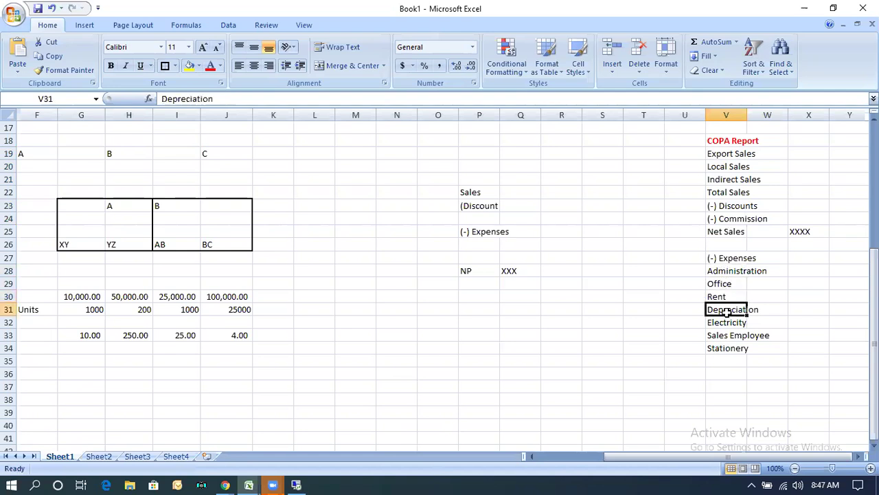
click(728, 322)
click(730, 335)
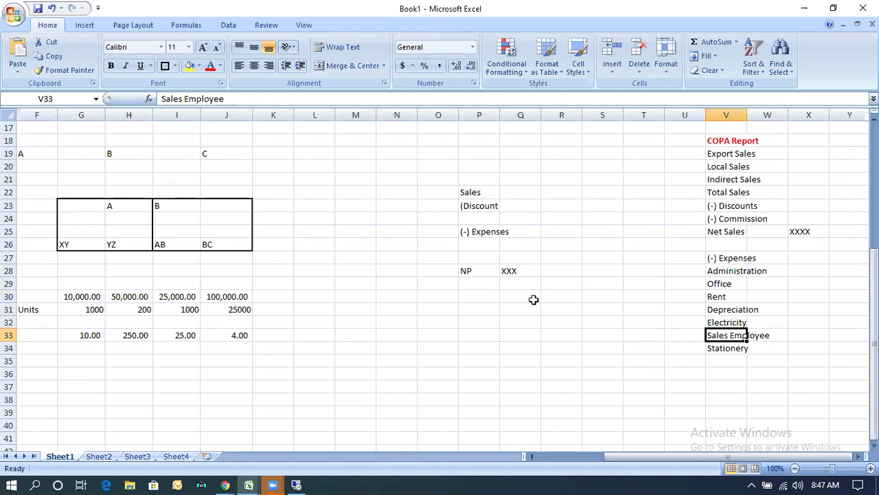
click(299, 484)
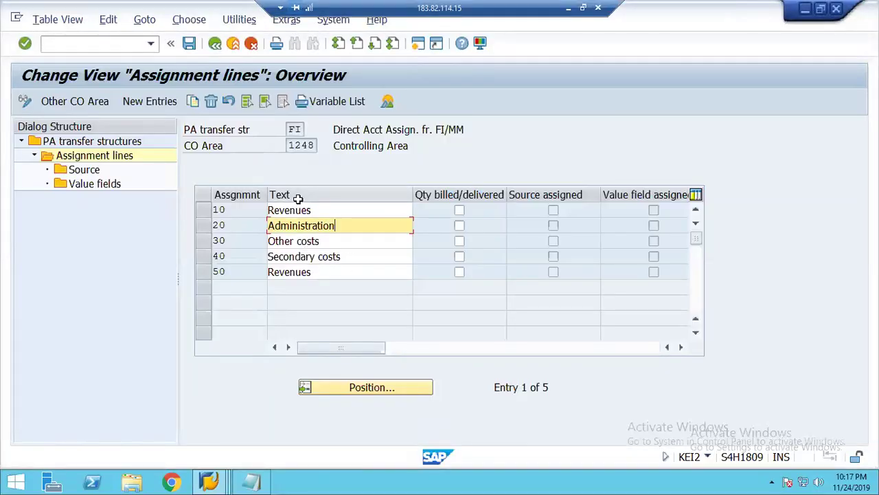
Change the text of assignment line 30 to Rent and of line 40 to Other Expenses.
key(Down)
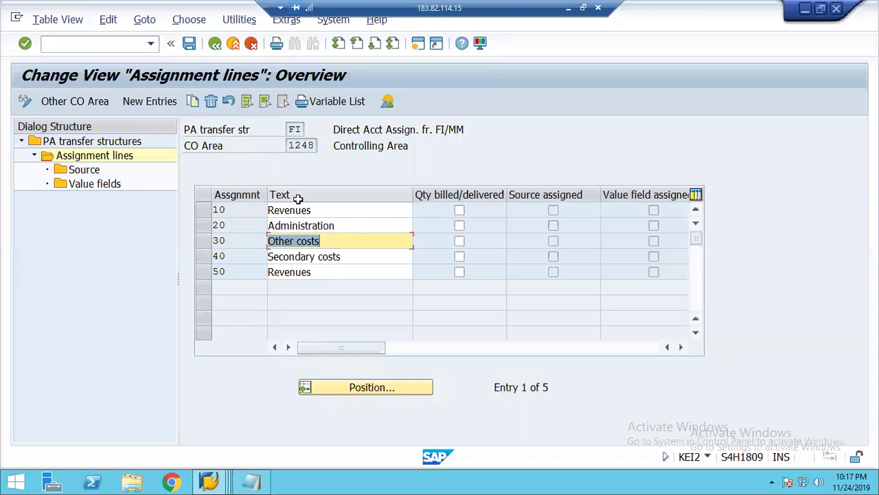
text(Rent)
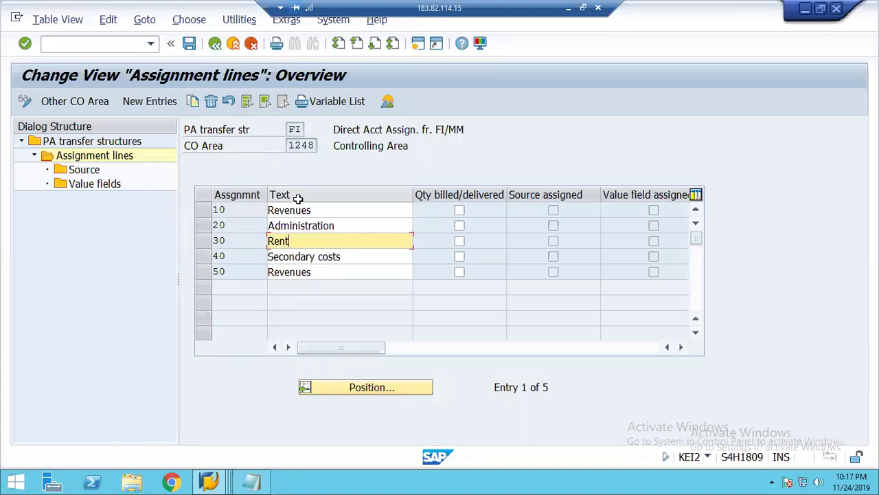
key(Down)
text(O)
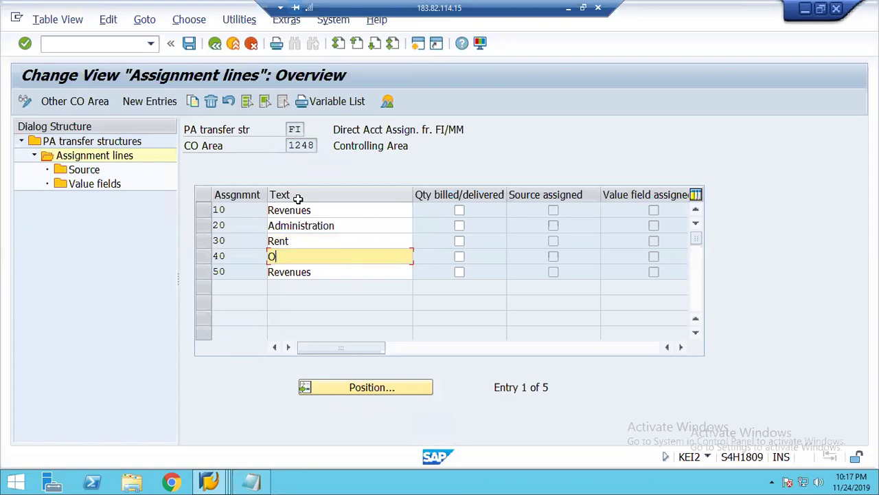
text(ther Expenses)
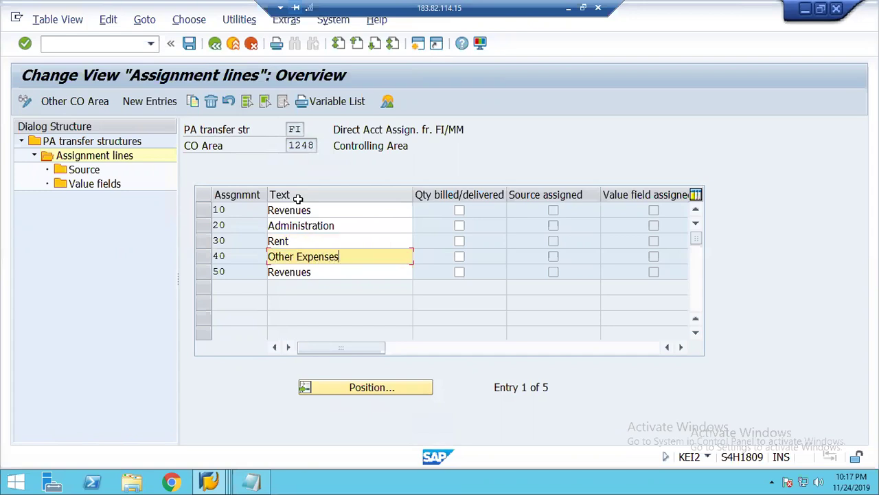
key(Tab)
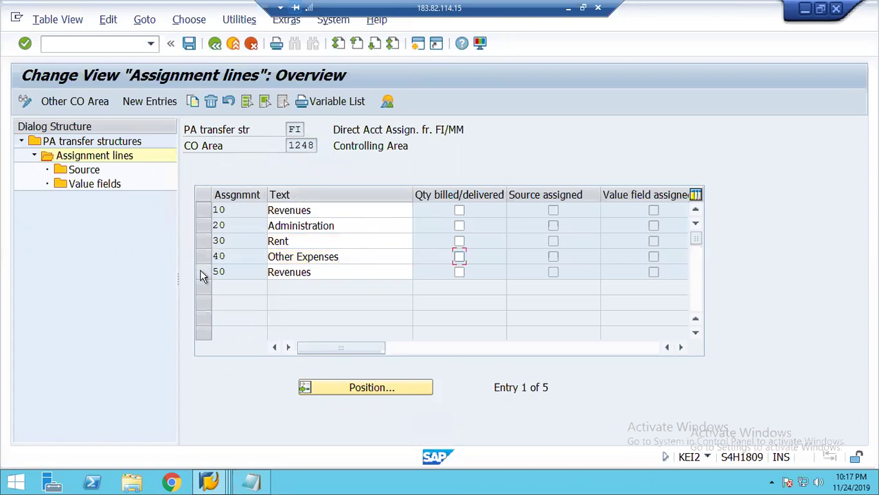
Delete assignment line 50 together with its dependent entries.
click(203, 272)
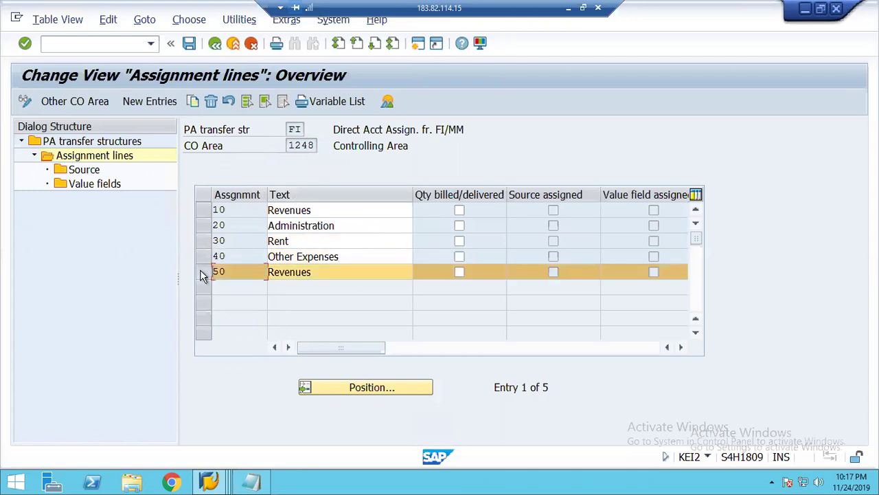
click(213, 99)
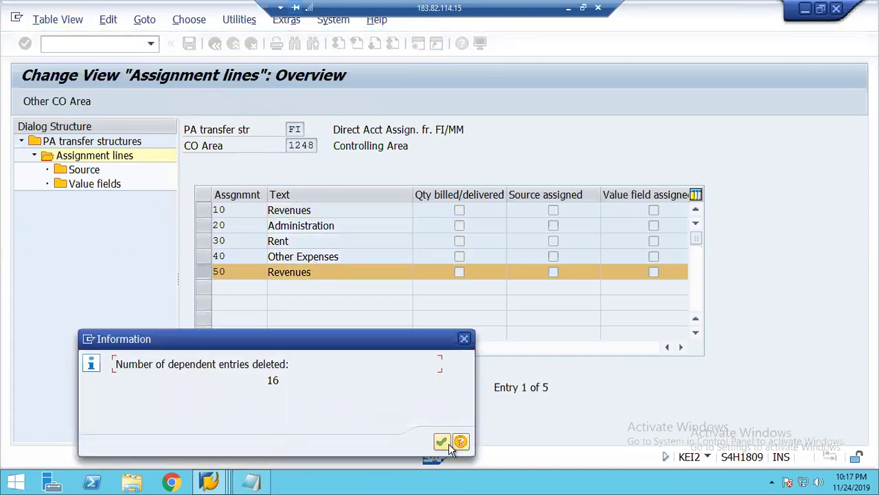
click(447, 440)
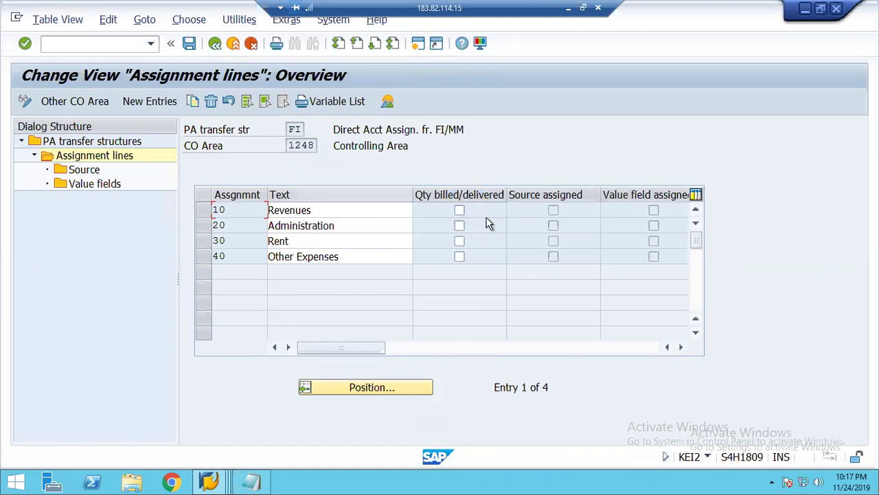
Flag assignment line 10, Revenues, as quantity billed/delivered and select that line.
click(460, 210)
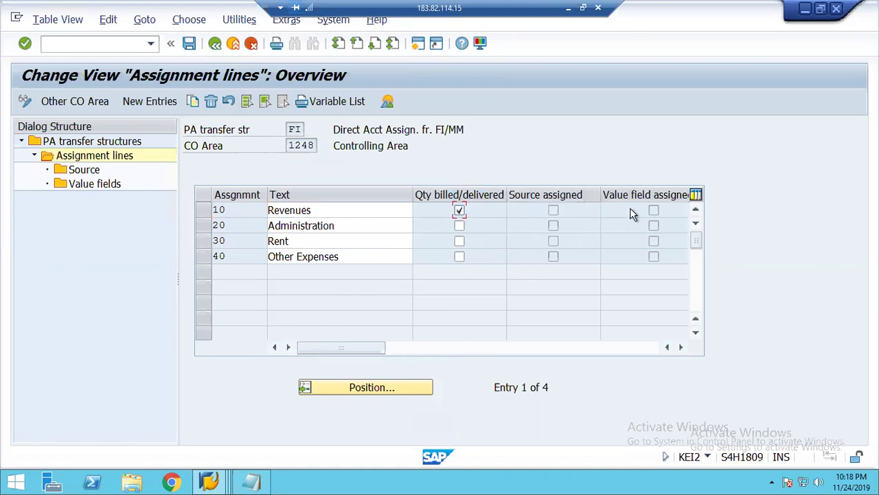
click(549, 208)
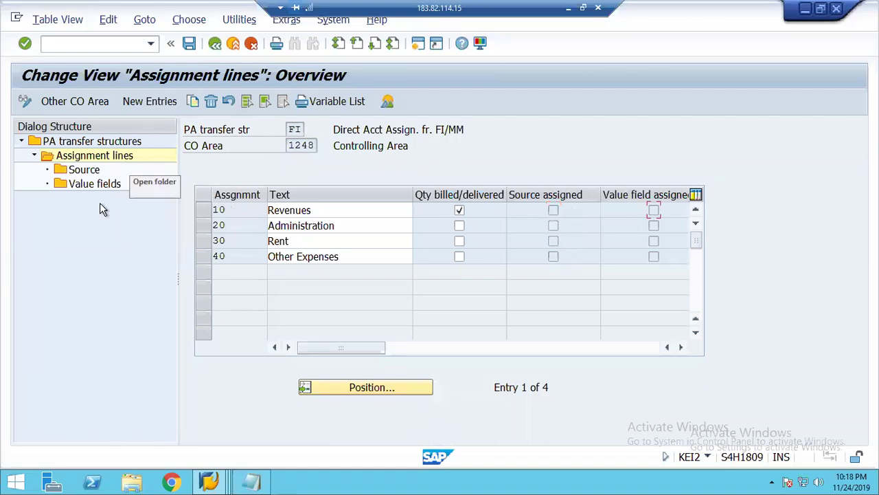
click(203, 212)
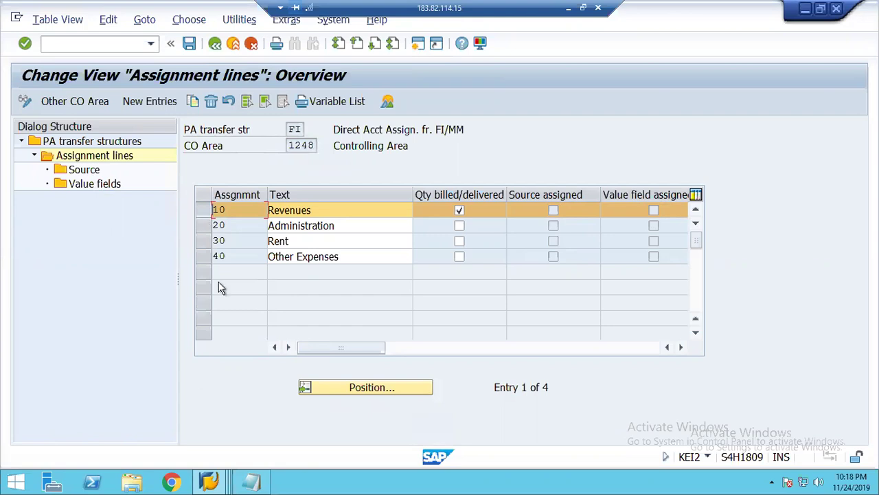
Switch to the Excel COPA Report, review the Export, Local and Indirect Sales items, and return to the SAP assignment lines.
click(569, 8)
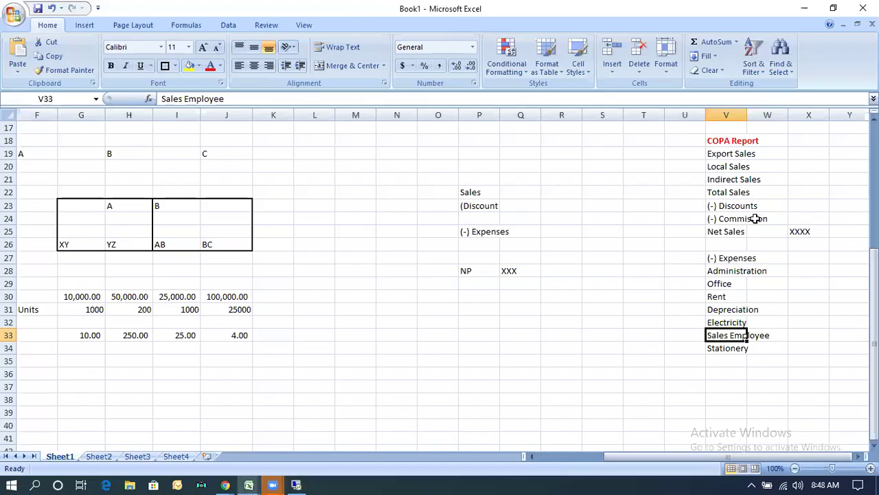
click(718, 158)
drag(718, 159, 719, 173)
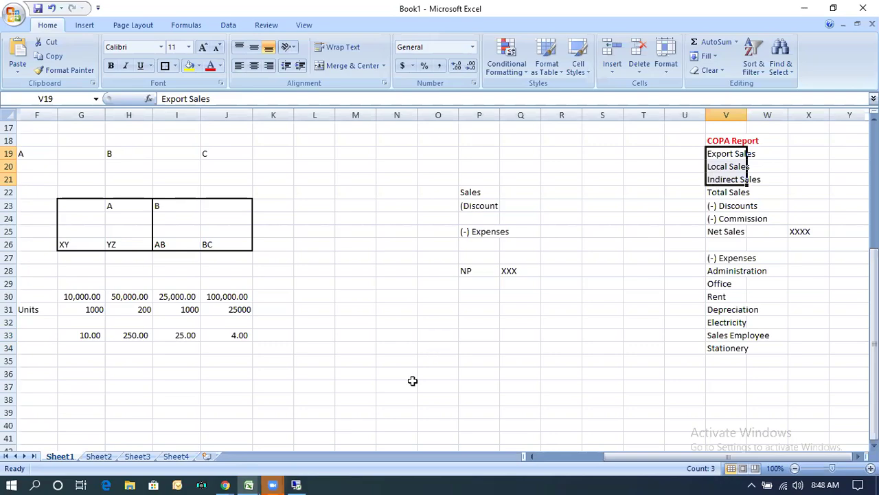
click(296, 483)
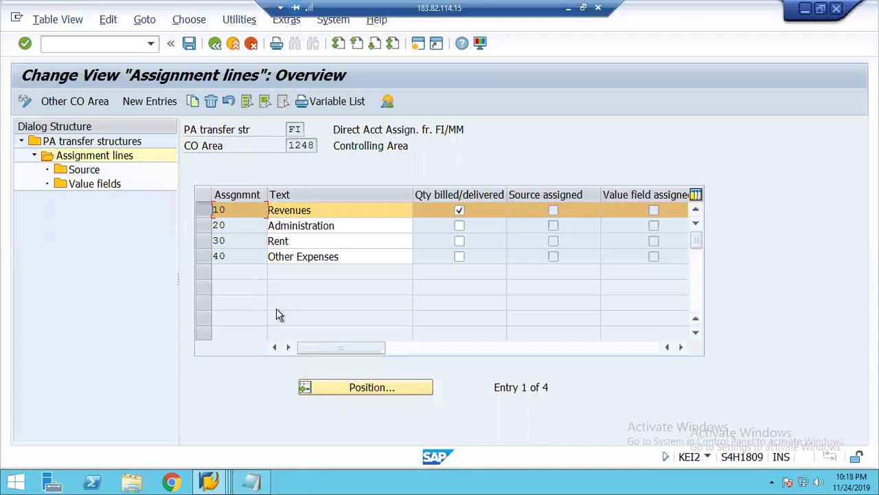
Try to open the source of the Revenues line, read the message's long text, and discard the quantity billed/delivered flag.
double_click(82, 173)
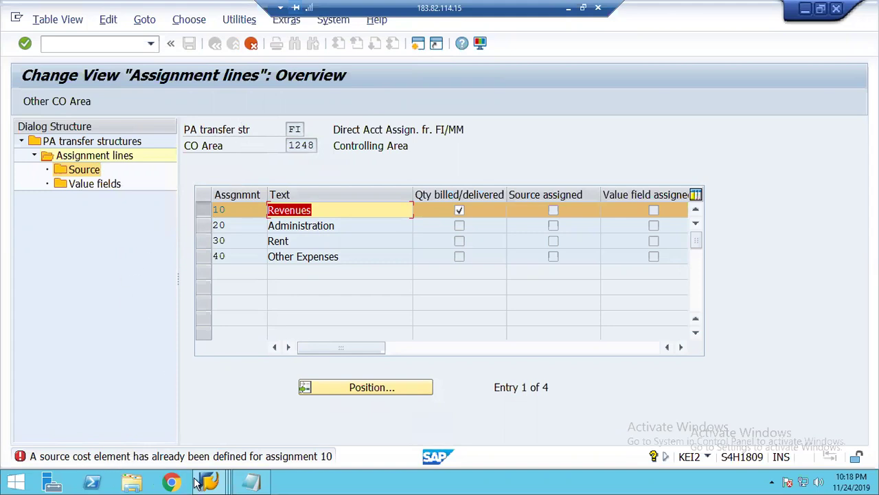
double_click(158, 456)
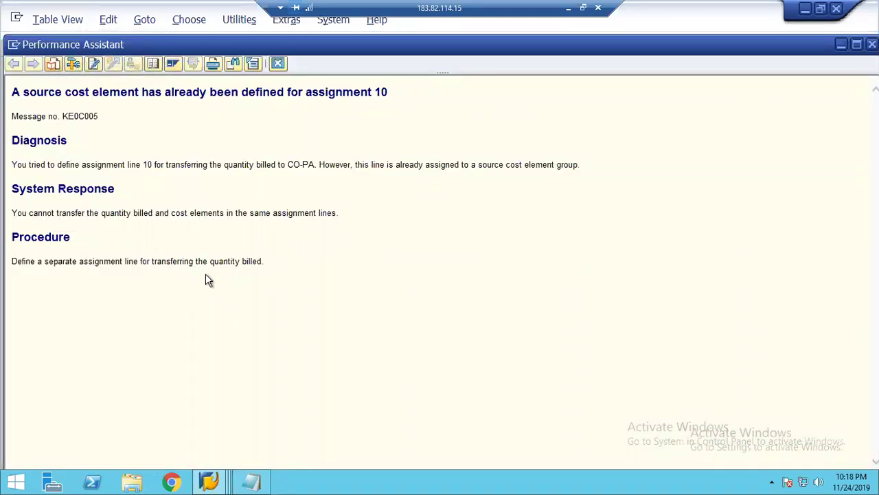
click(277, 62)
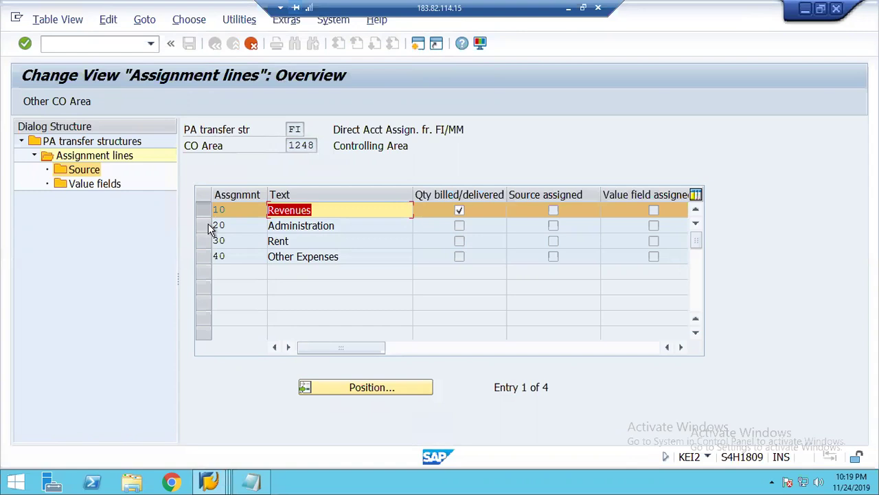
click(251, 44)
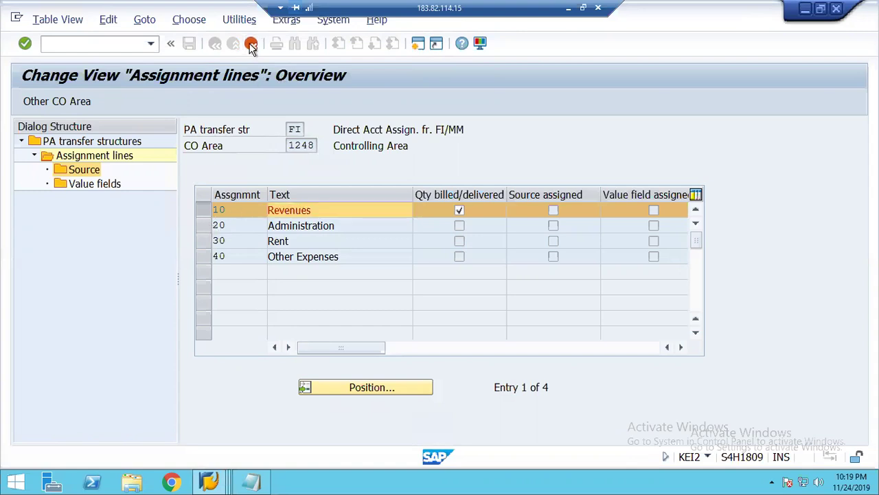
click(252, 287)
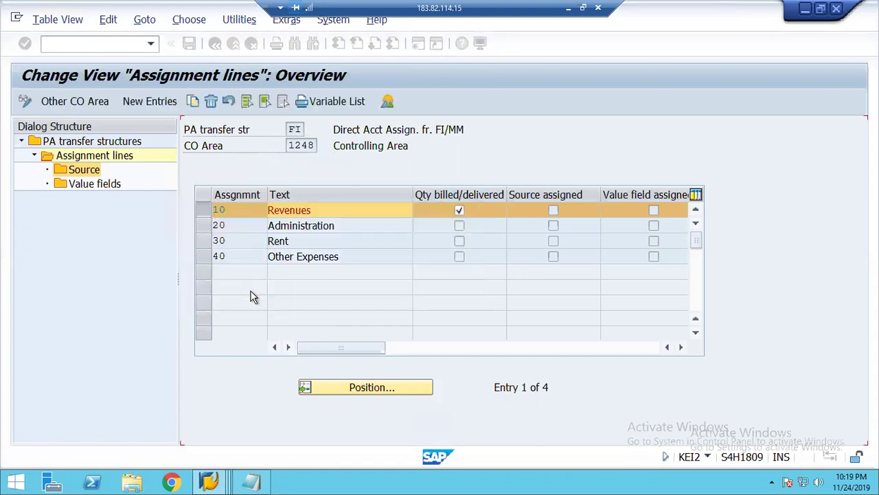
Check the value fields assigned to assignment lines 10, Revenues, and 20, Administration, returning to the assignment lines.
click(203, 210)
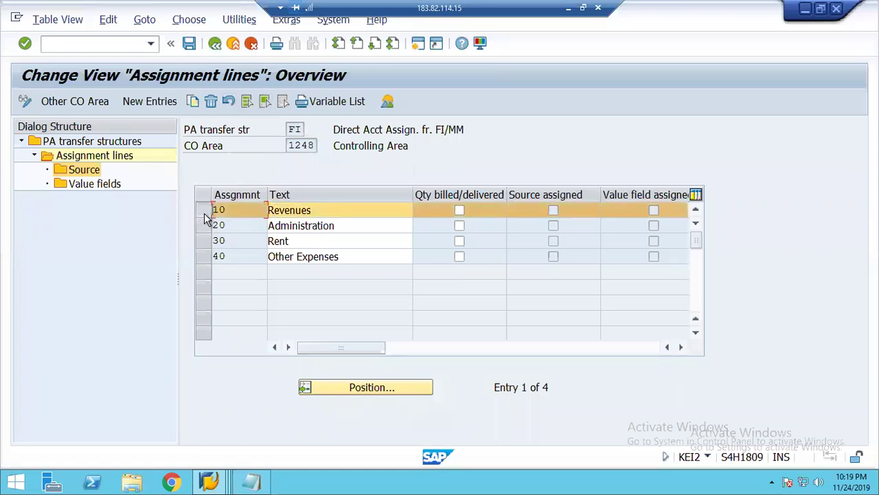
double_click(91, 185)
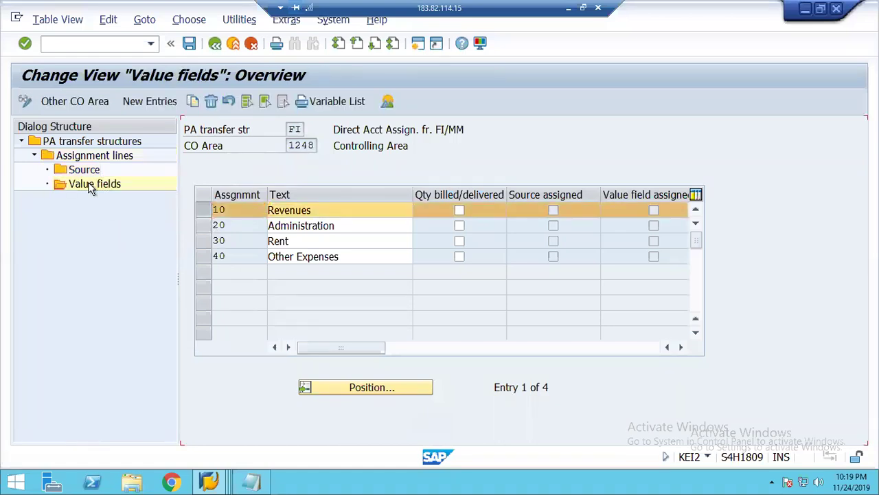
click(215, 44)
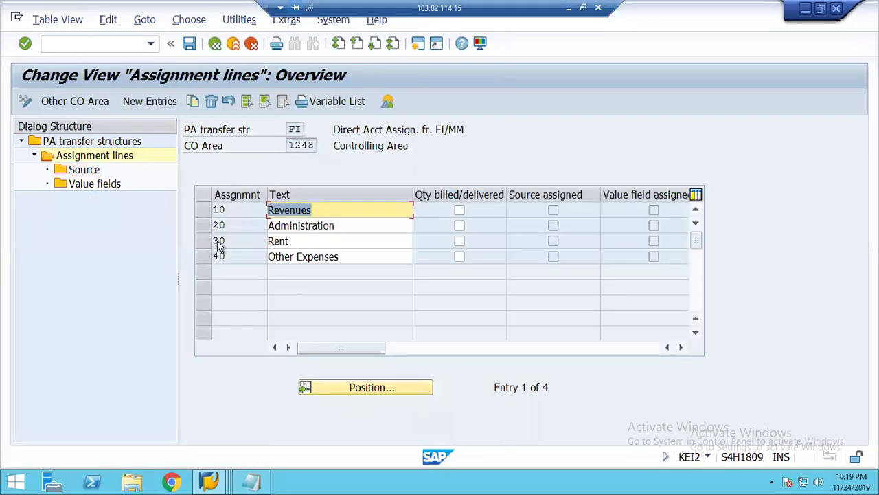
click(206, 226)
click(81, 186)
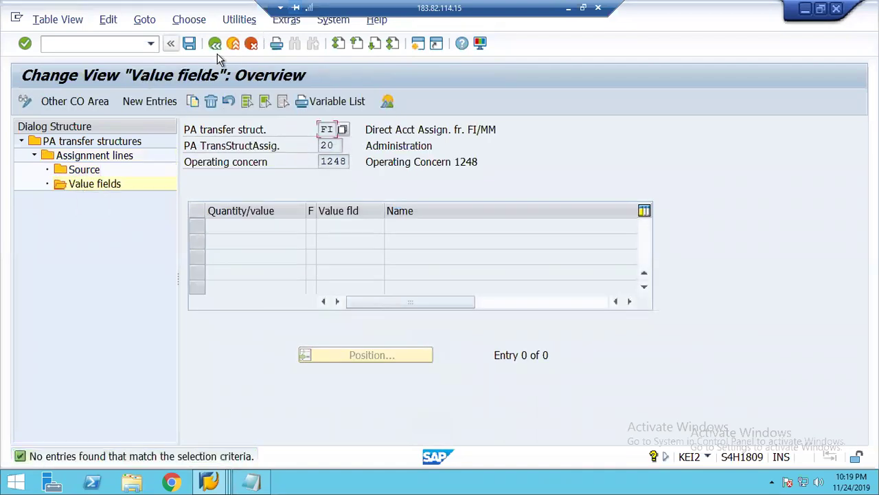
click(215, 44)
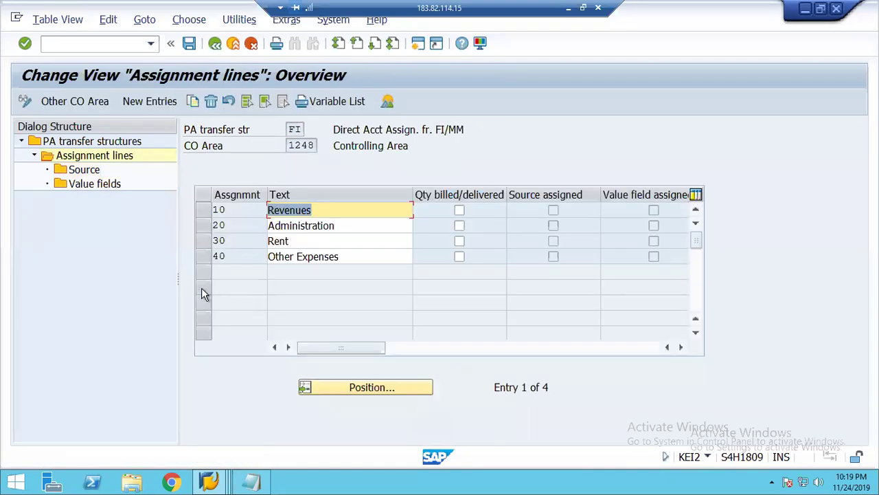
Check the value fields assigned to assignment lines 30, Rent, and 40, Other Expenses, returning to the assignment lines.
click(203, 240)
click(93, 187)
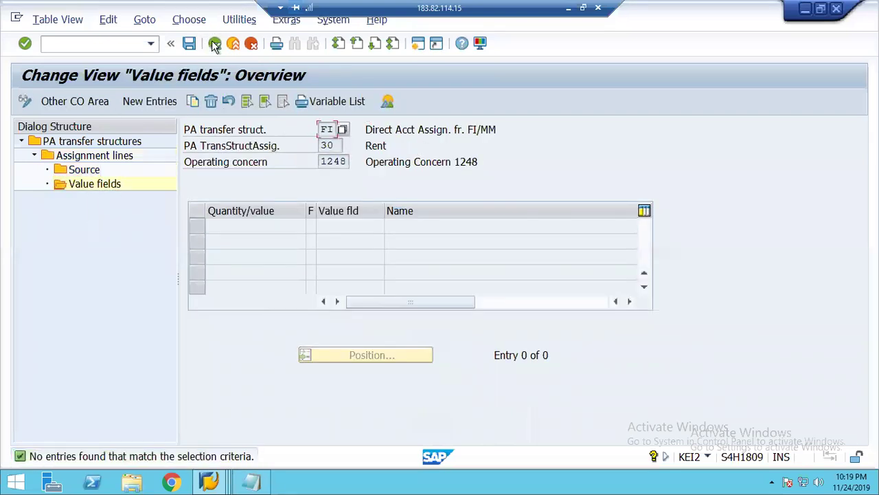
click(215, 44)
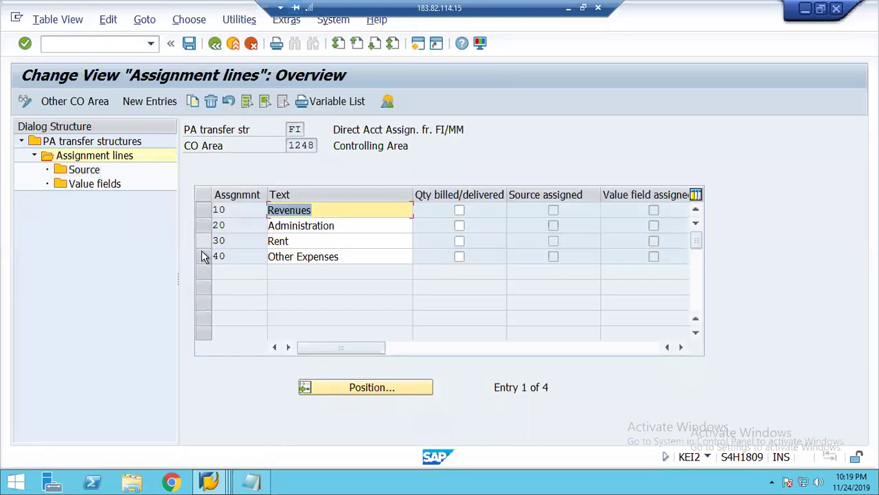
click(203, 256)
click(93, 187)
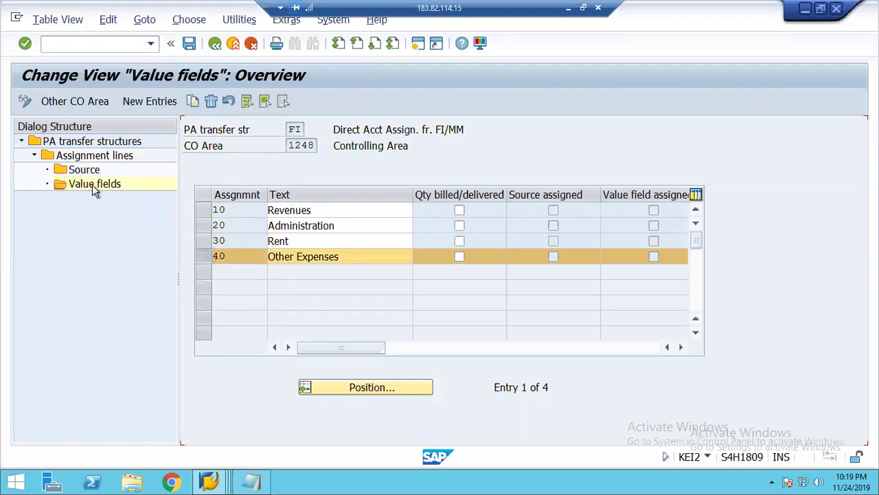
click(215, 44)
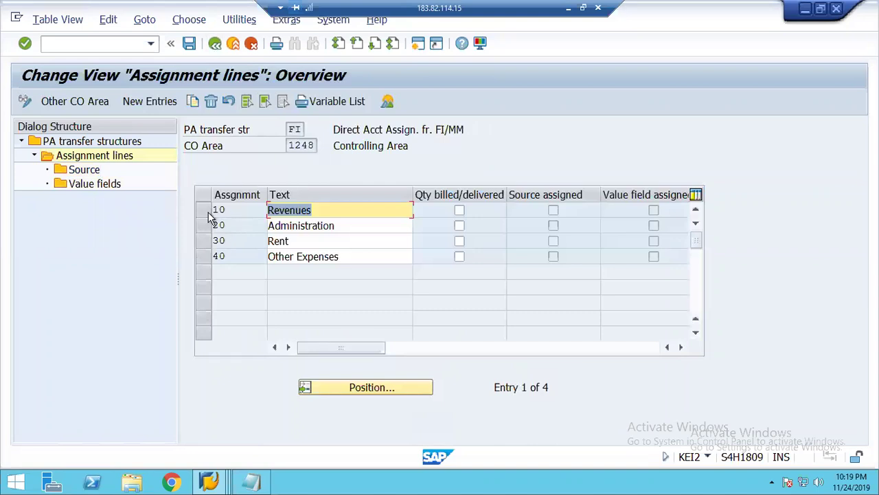
Try to open the source of line 10 with quantity billed/delivered flagged, and cancel the editing.
click(204, 210)
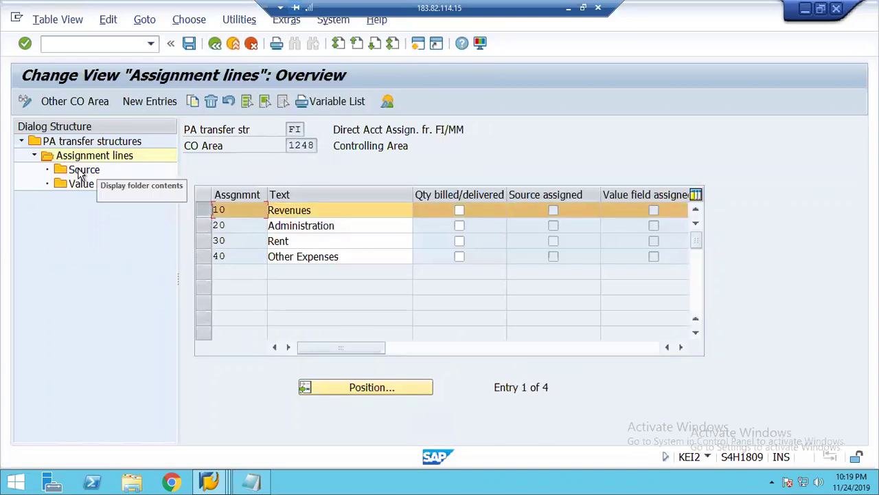
click(459, 211)
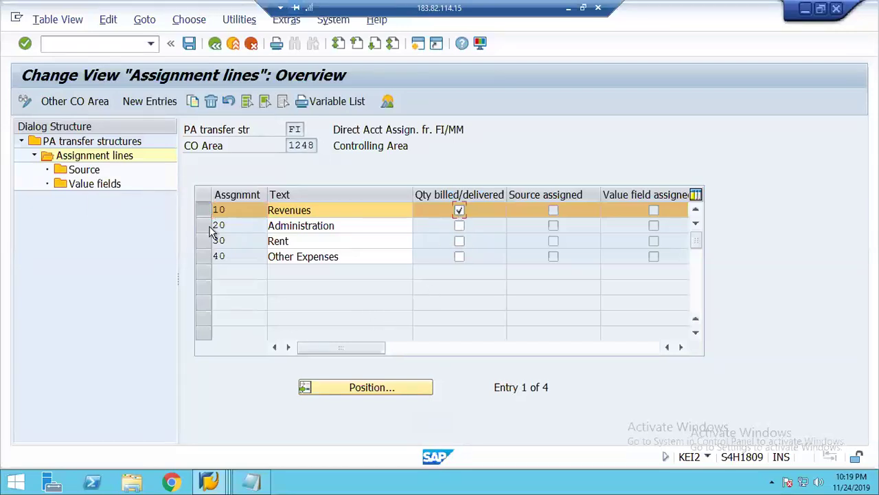
click(81, 171)
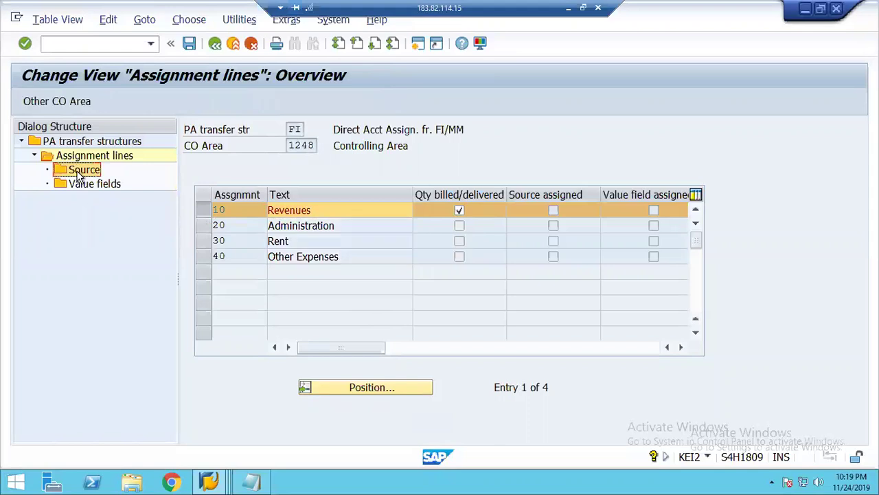
click(461, 213)
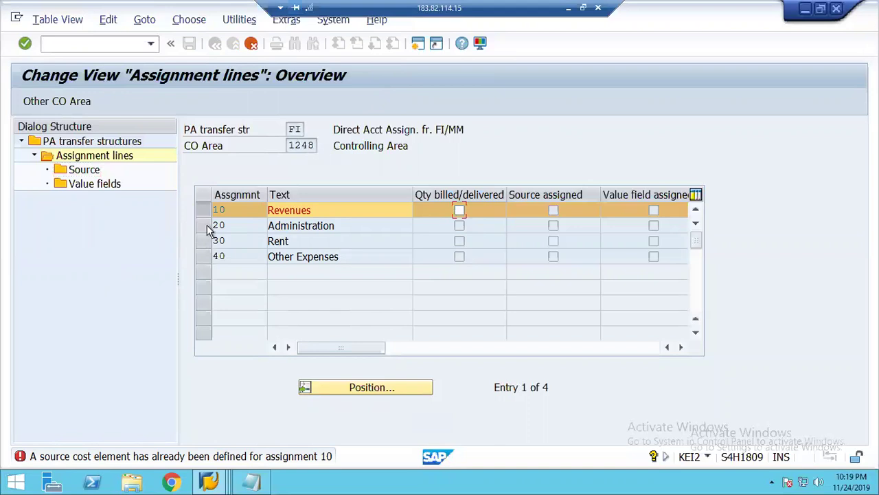
click(251, 44)
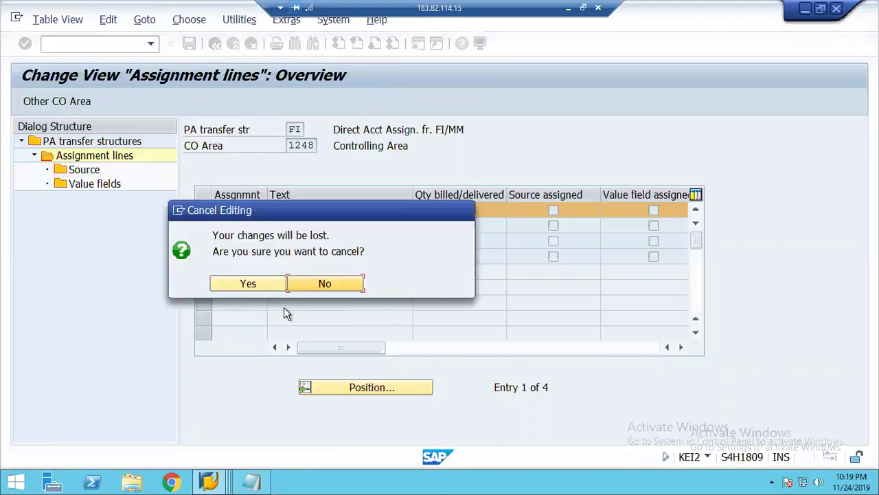
click(248, 284)
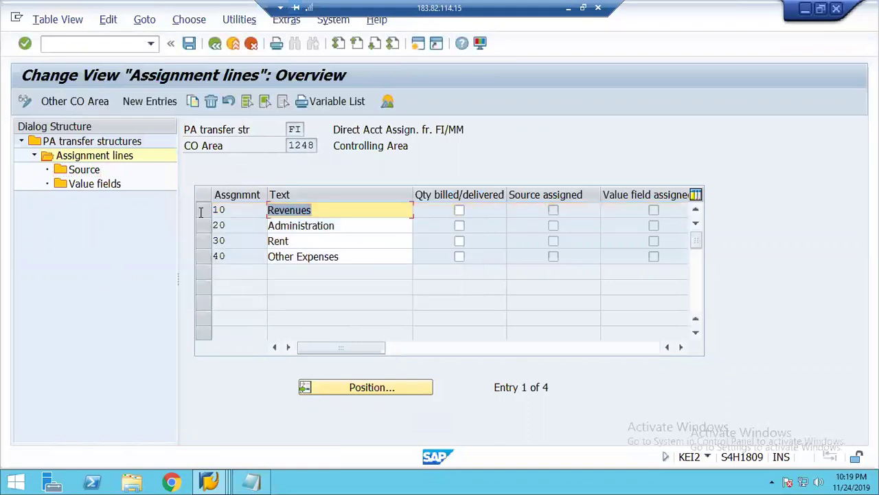
Open the source of assignment line 10, Revenues, and examine its cost element fields and source options.
click(81, 171)
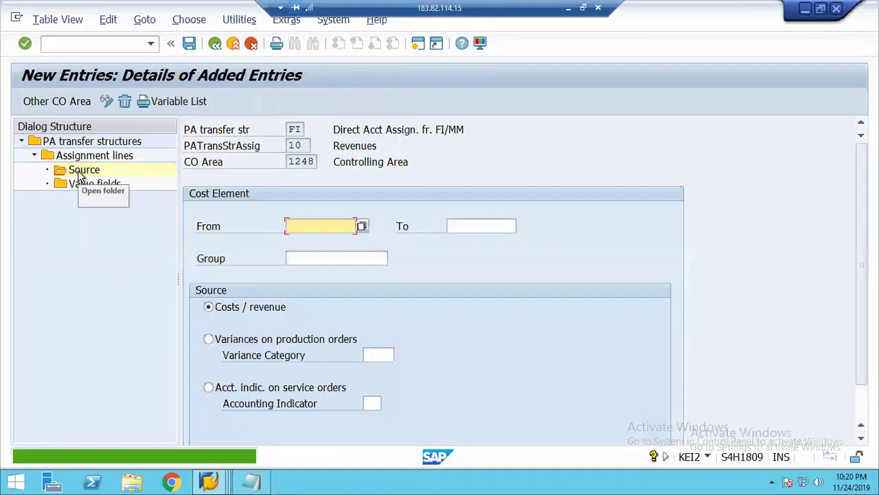
click(454, 226)
click(311, 227)
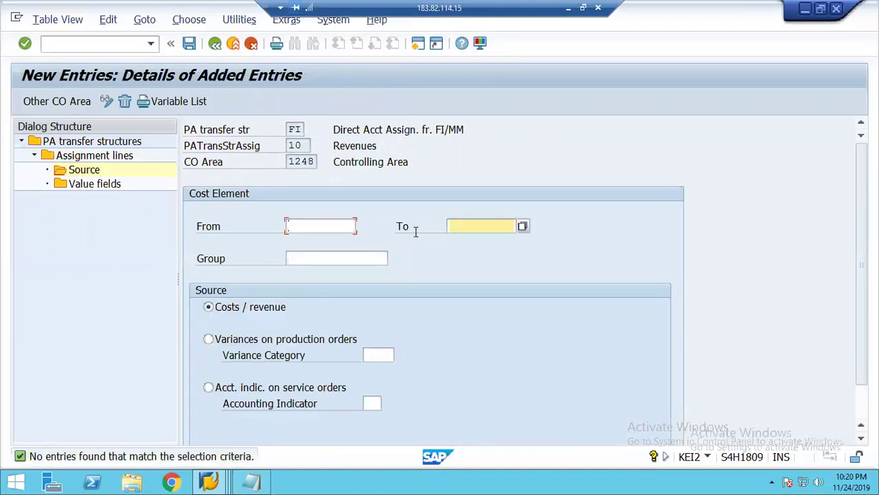
click(472, 231)
click(294, 256)
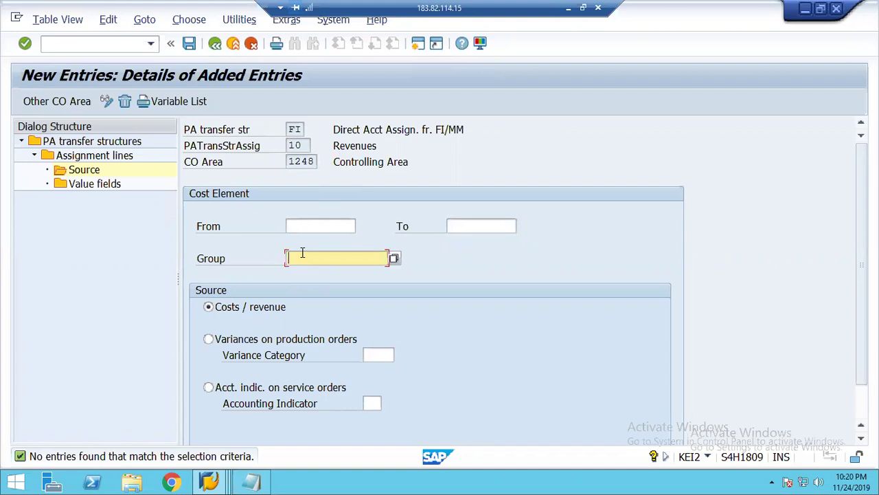
click(208, 306)
click(369, 403)
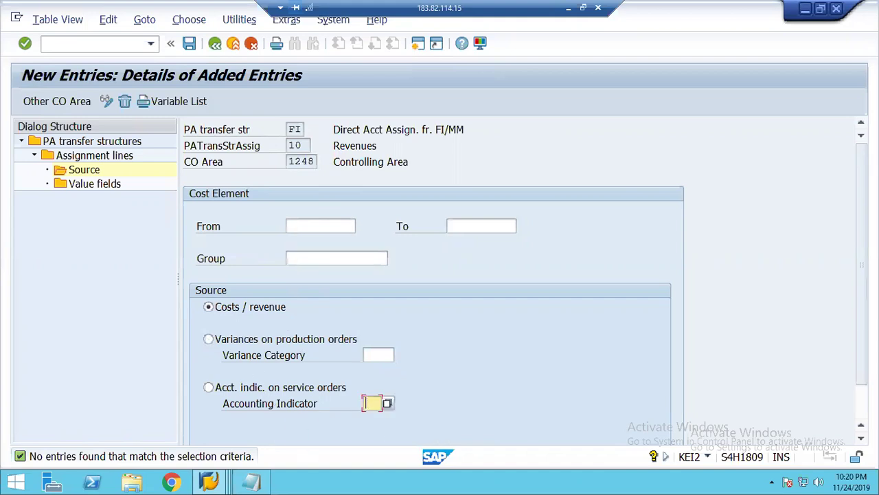
scroll(526, 279, down, 3)
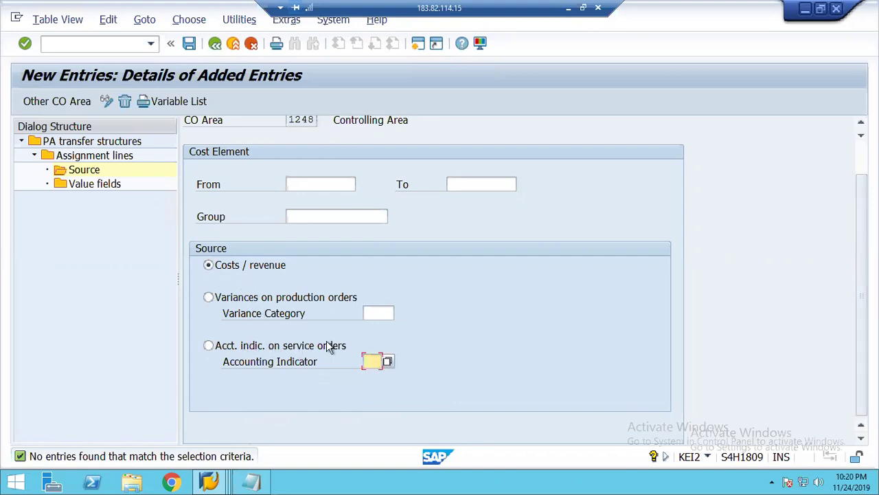
scroll(432, 275, up, 2)
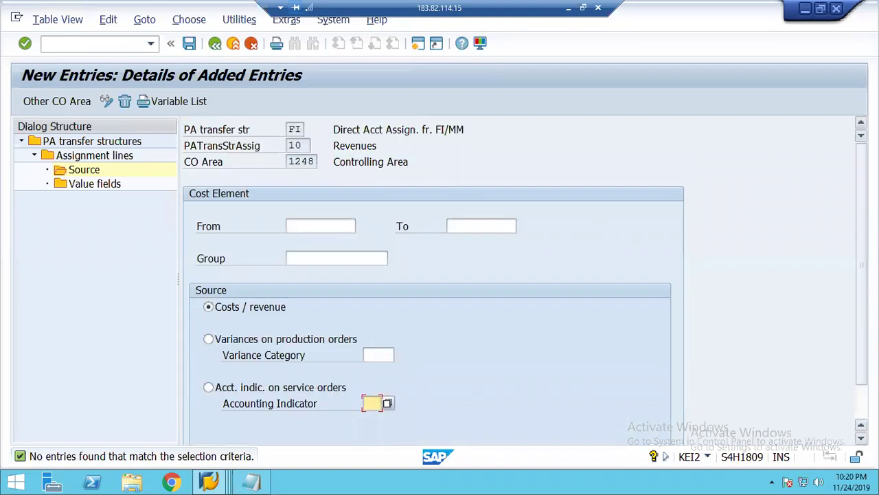
Enter the source cost elements from 300000 to 399999 for line 10, with Costs / revenue as the source.
click(305, 222)
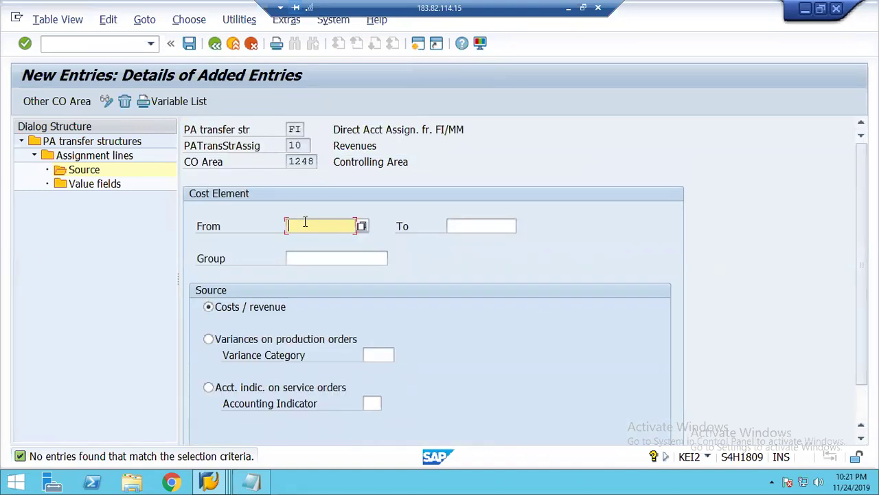
text(300)
key(Tab)
text(399999)
key(Tab)
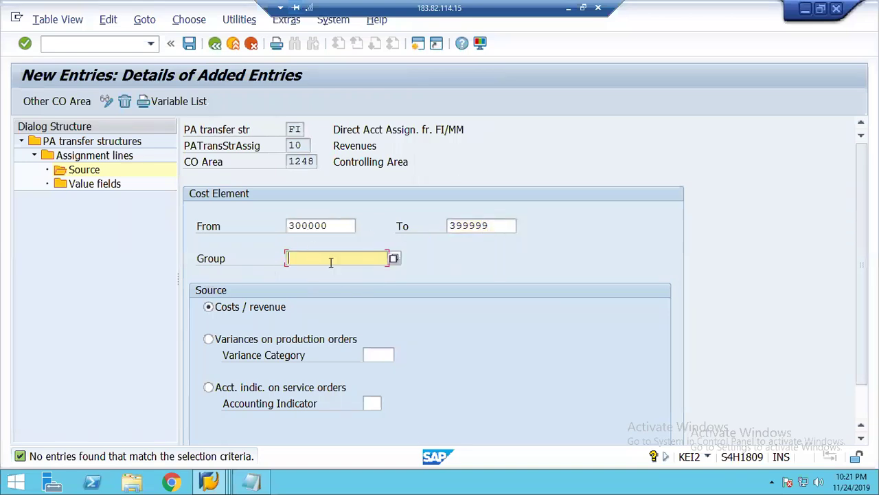
click(304, 228)
click(484, 229)
click(209, 308)
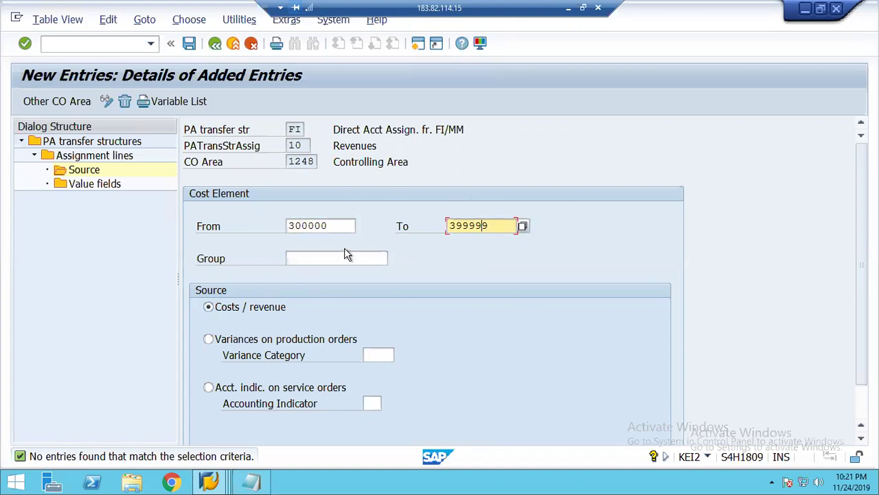
Add a value field entry to assignment line 10 with fixed/variable flag 2, Variable amounts, and value field ERLOS, Revenue.
double_click(101, 184)
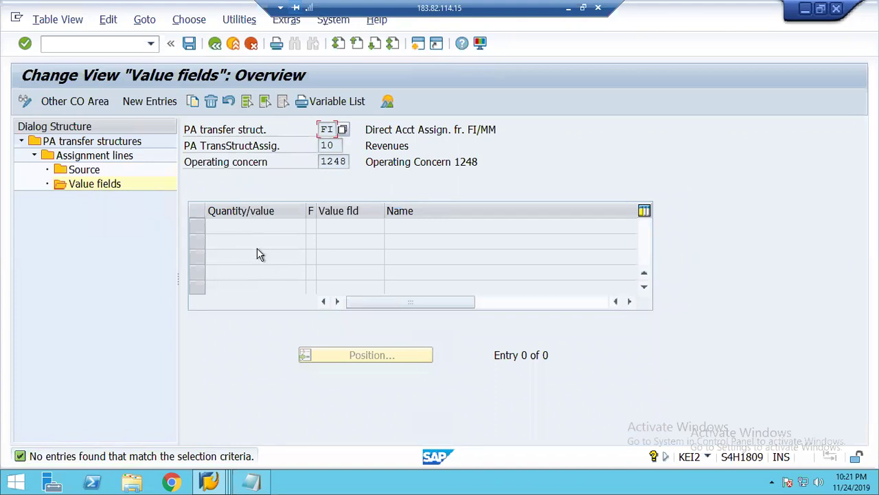
click(149, 102)
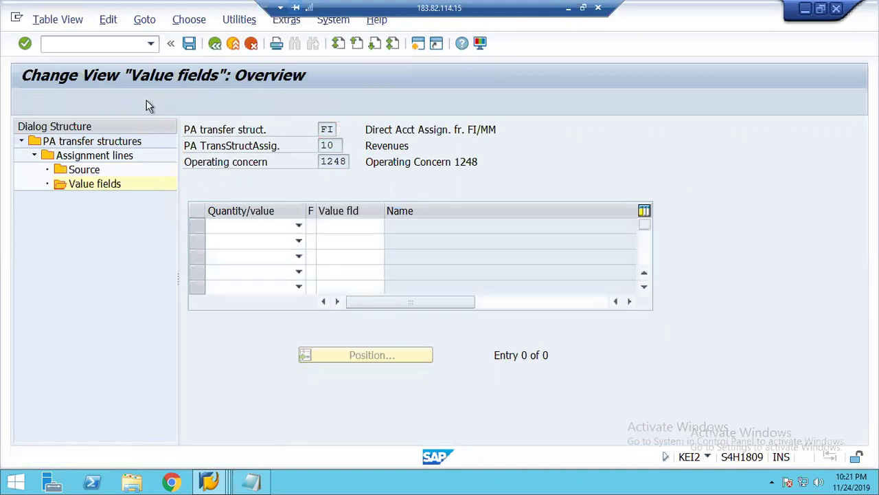
click(298, 228)
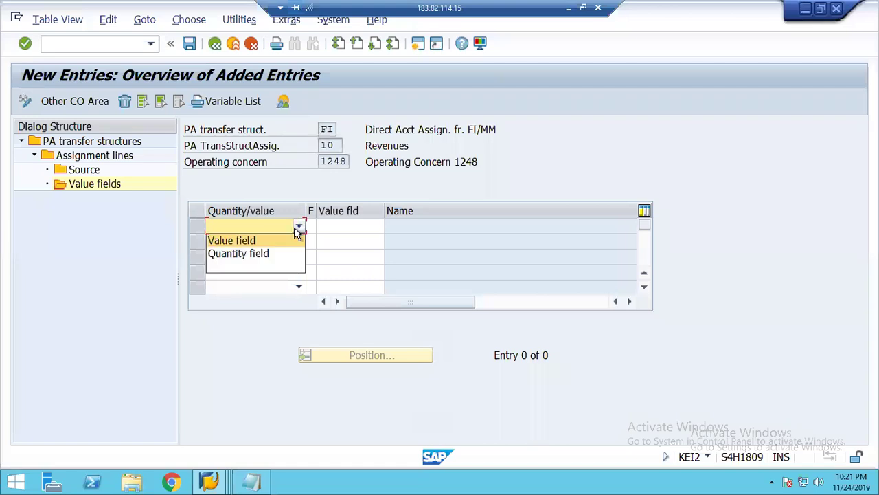
click(233, 242)
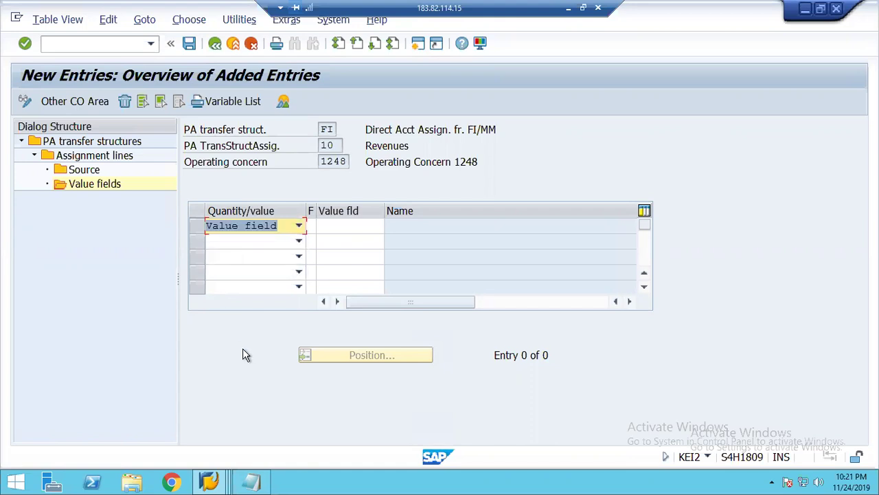
key(Tab)
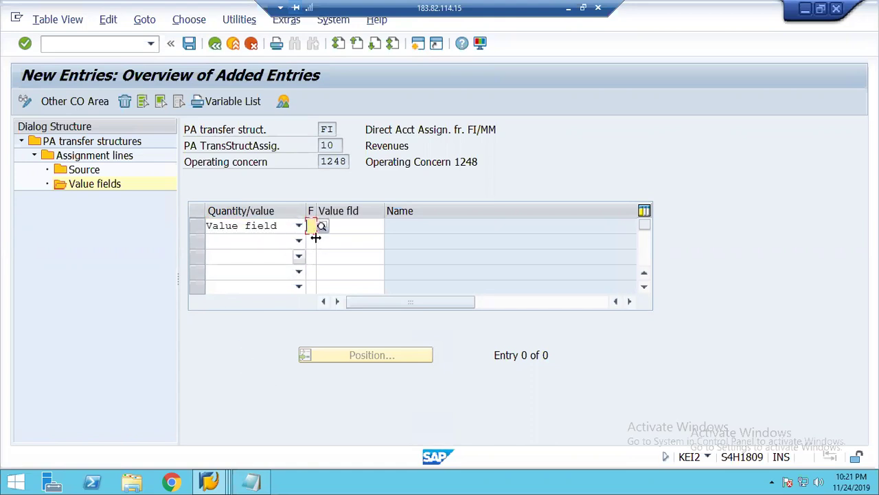
click(322, 227)
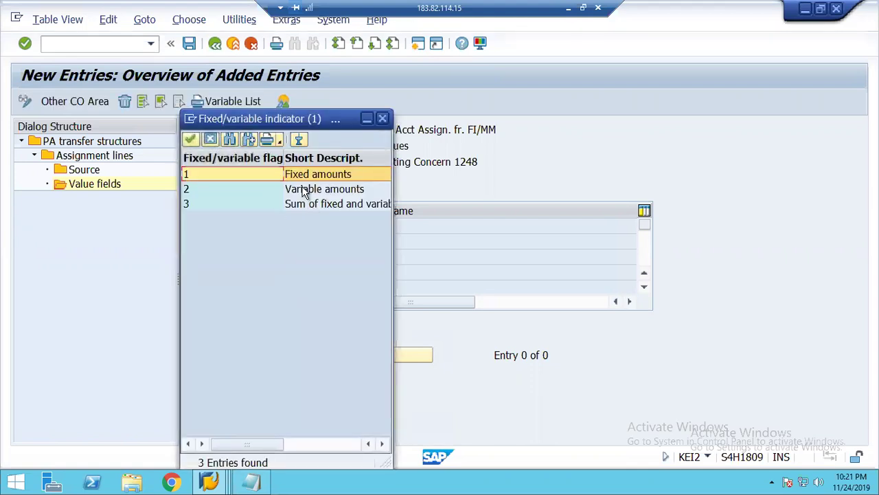
double_click(303, 193)
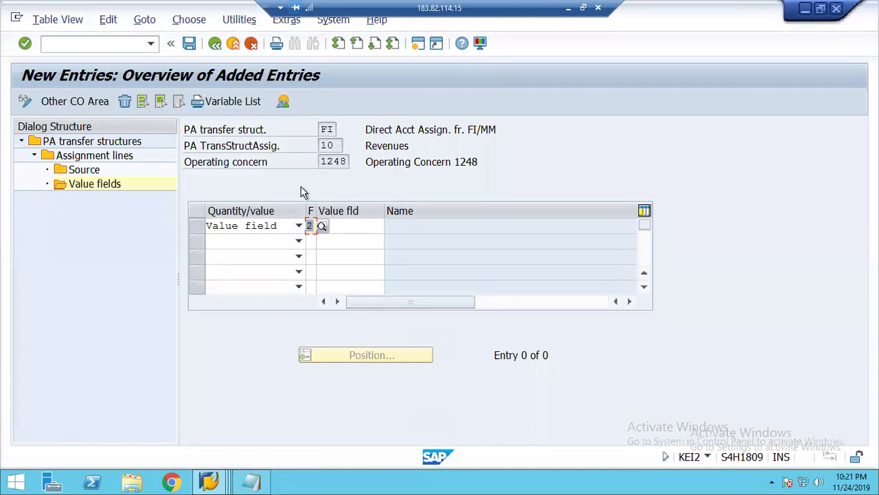
click(355, 230)
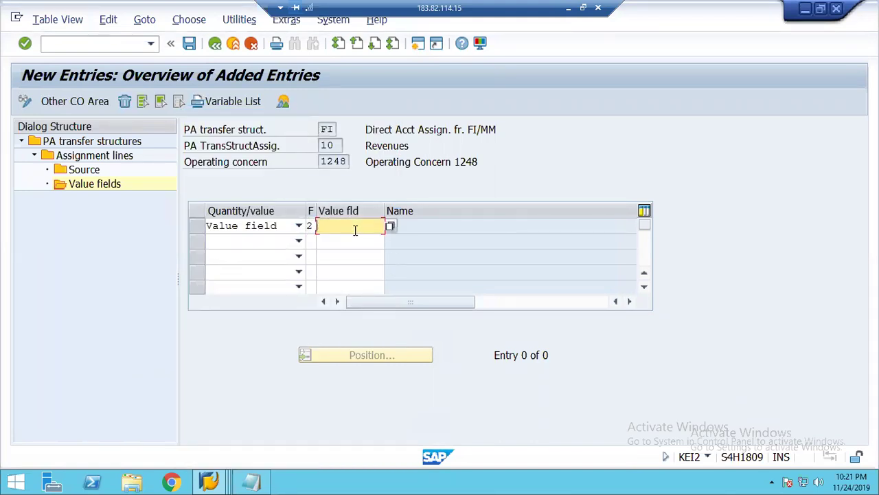
click(391, 226)
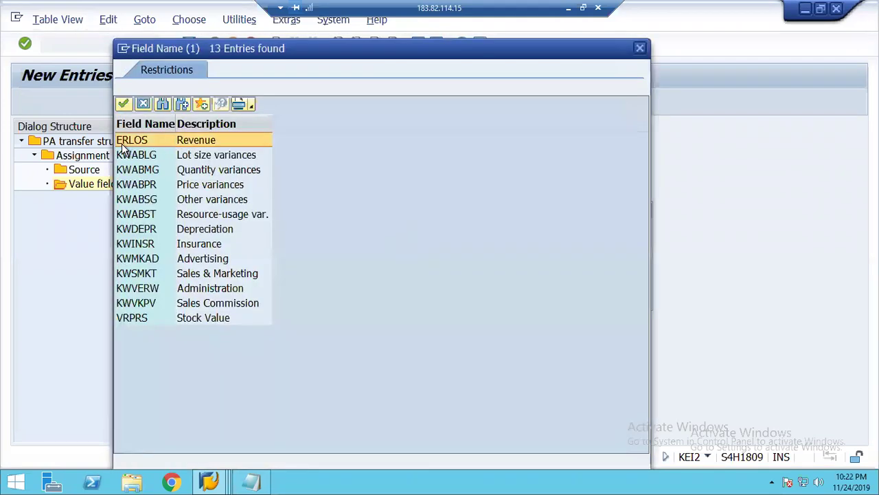
double_click(132, 140)
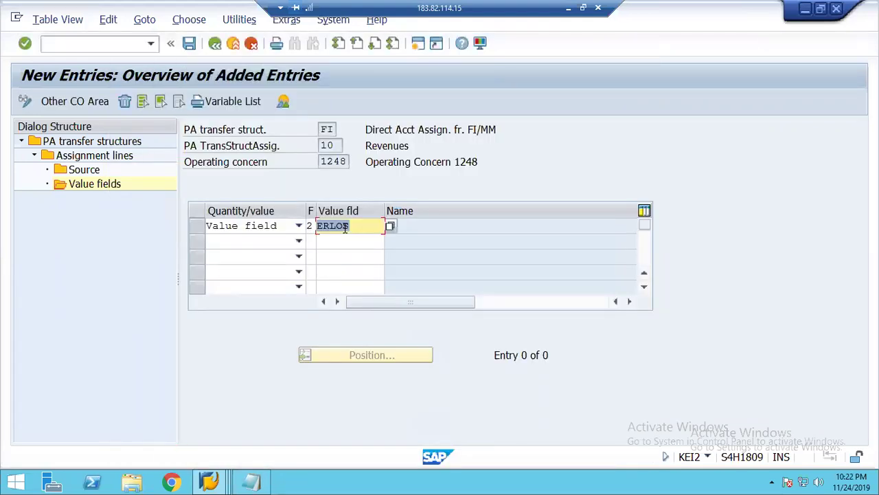
Recheck the source cost element range of assignment line 10 and return to its value fields.
double_click(83, 170)
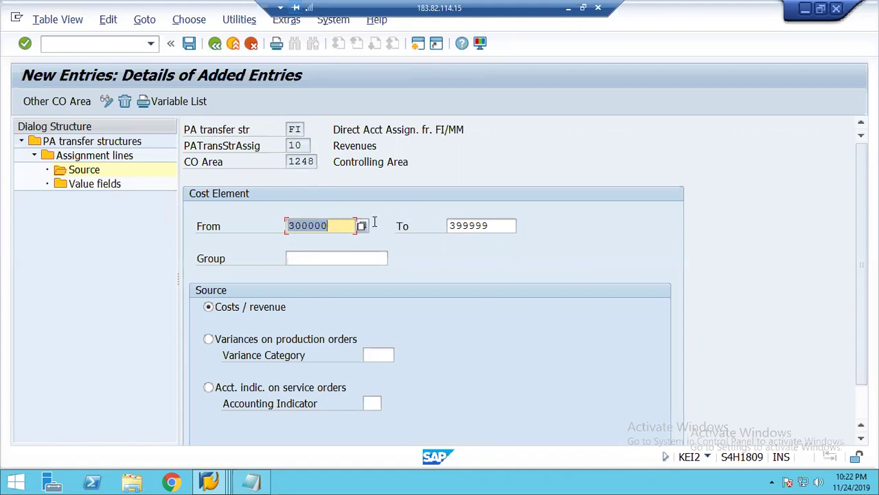
click(86, 185)
double_click(85, 184)
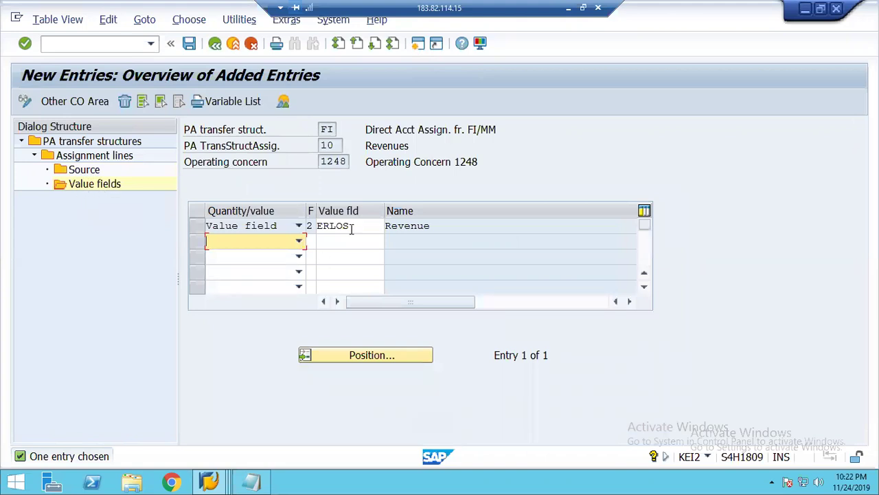
click(356, 226)
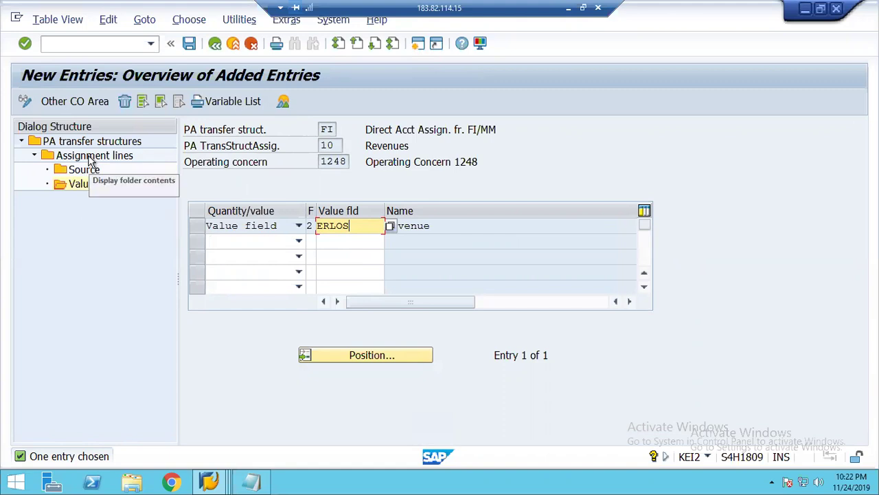
Review the fixed, variable and sum options of the ERLOS entry's fixed/variable indicator, and close the list without choosing one.
click(310, 225)
click(322, 226)
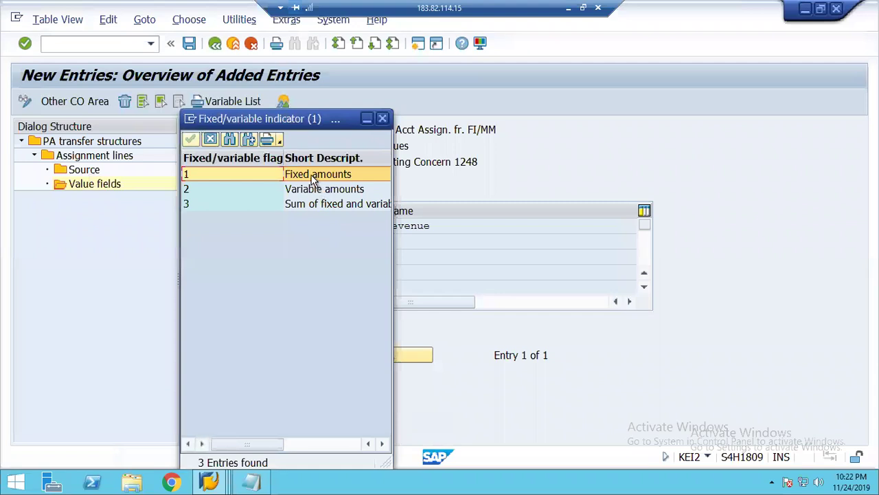
drag(390, 462, 546, 440)
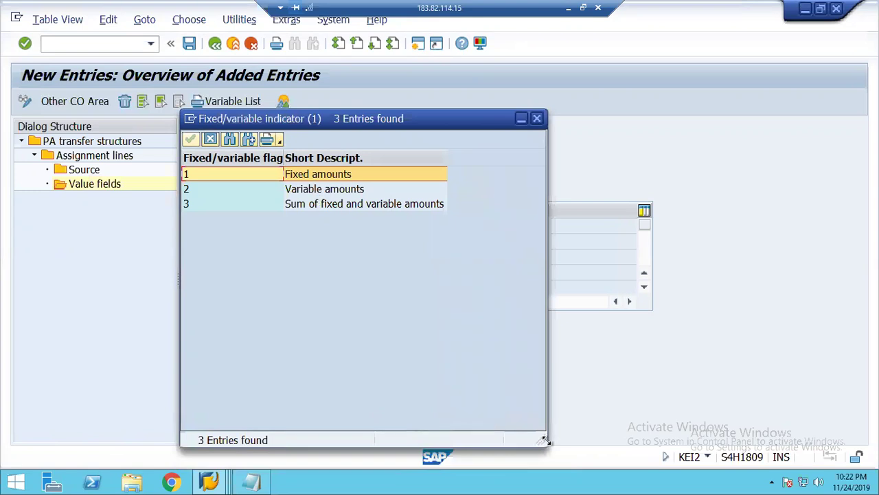
click(315, 180)
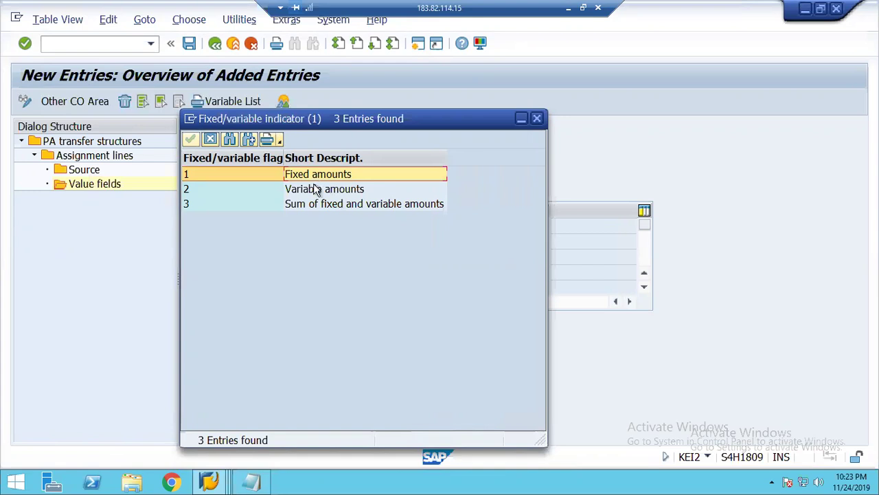
click(313, 194)
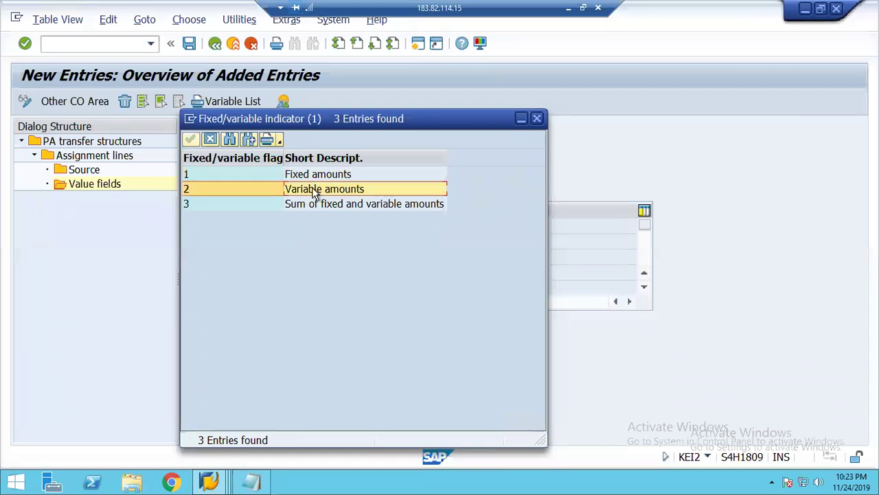
click(307, 206)
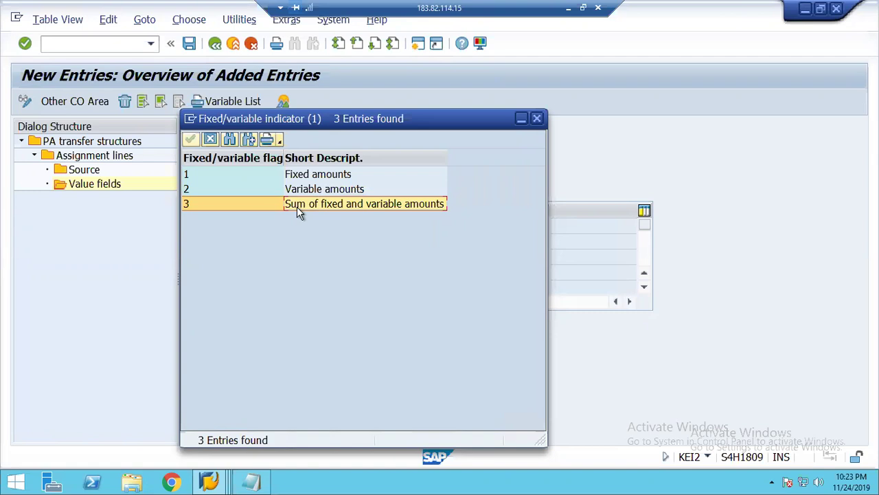
click(297, 194)
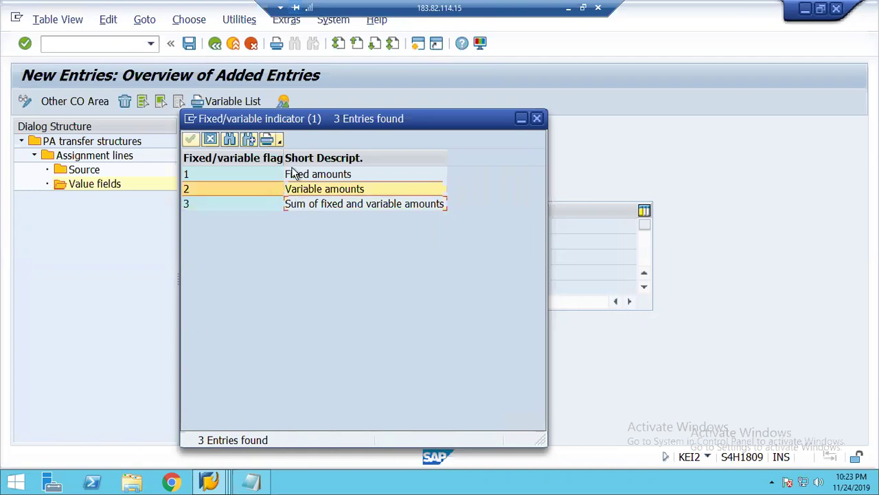
click(304, 203)
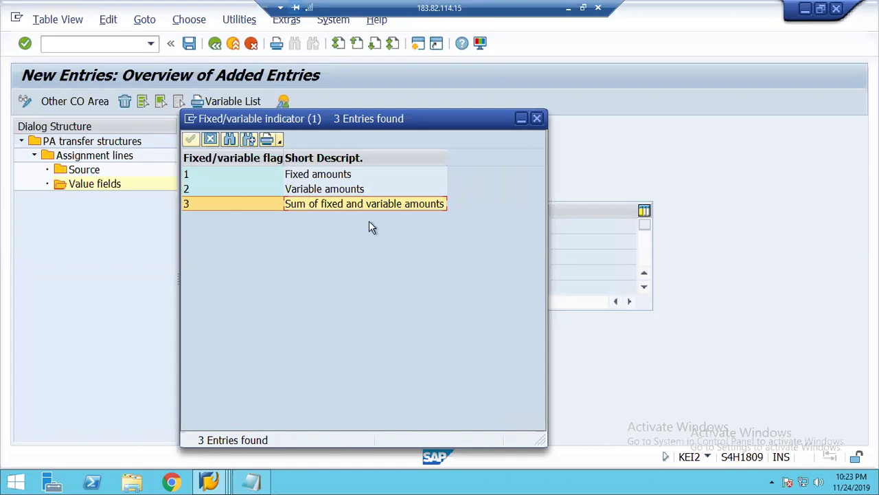
click(211, 141)
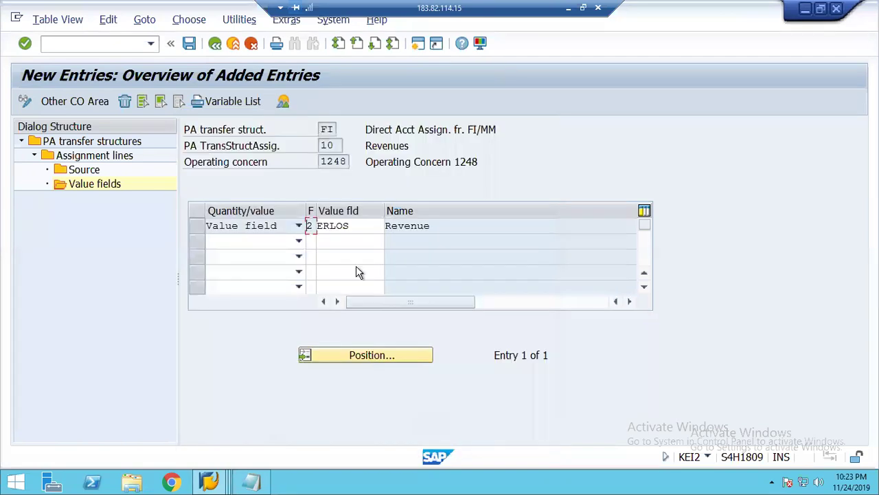
Recheck the source cost element range of assignment line 10 against its ERLOS value field.
click(358, 225)
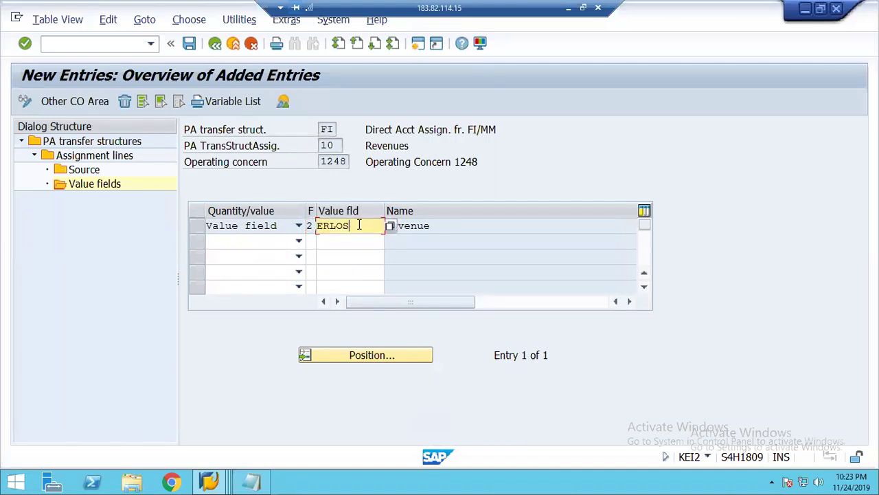
double_click(77, 172)
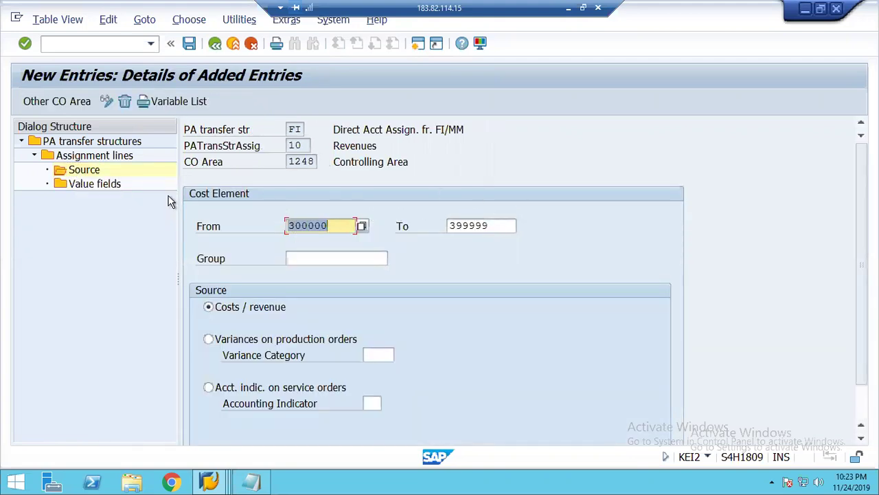
double_click(95, 184)
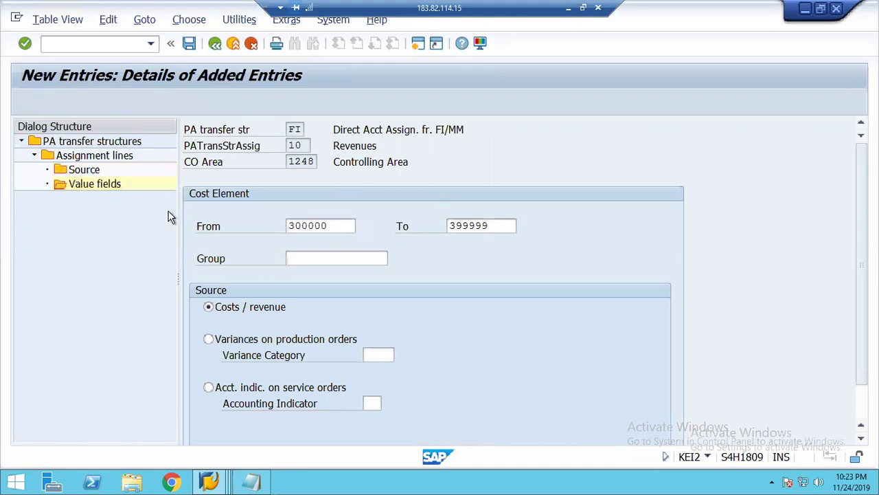
click(376, 226)
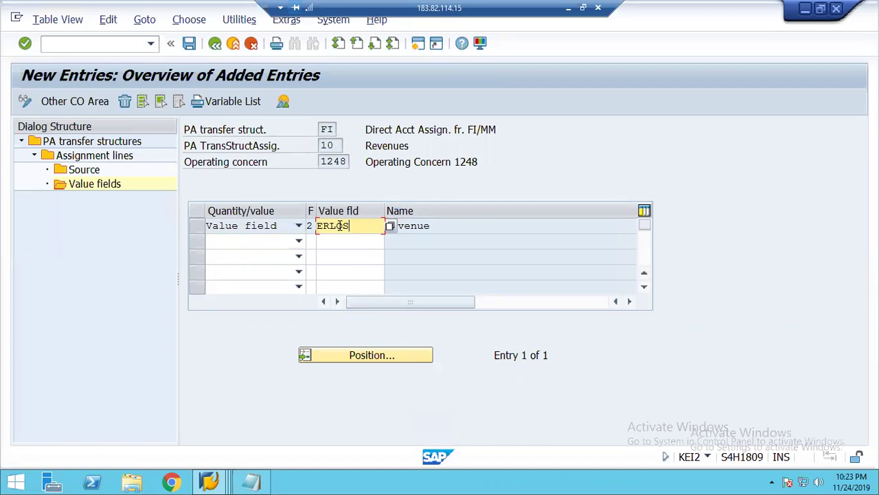
Save the settings of line 10 in the proposed customizing request and return to the assignment lines overview.
click(190, 45)
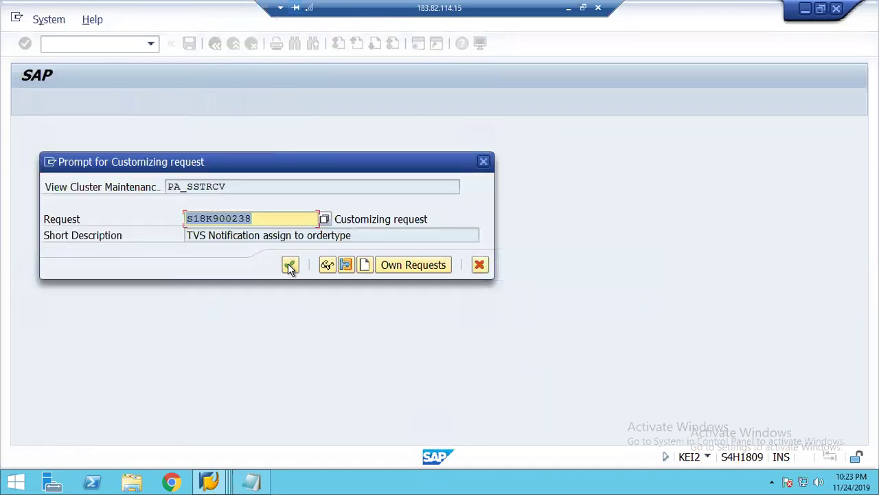
click(290, 265)
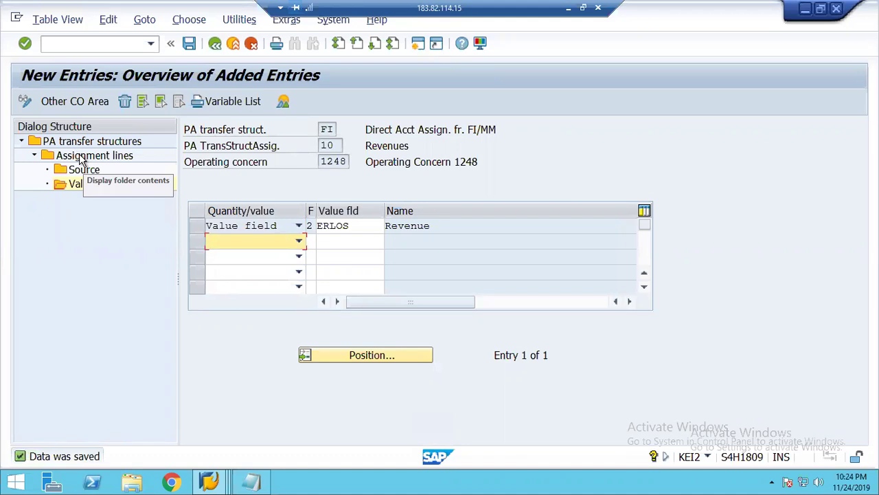
click(81, 157)
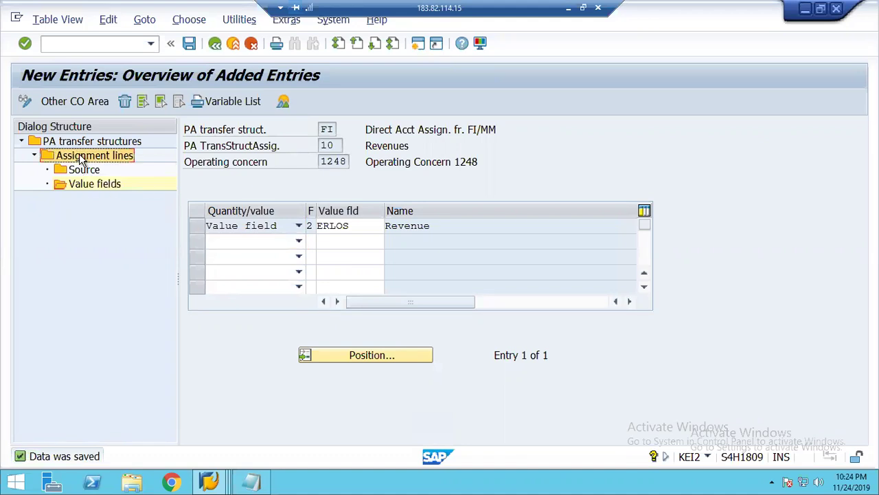
double_click(81, 157)
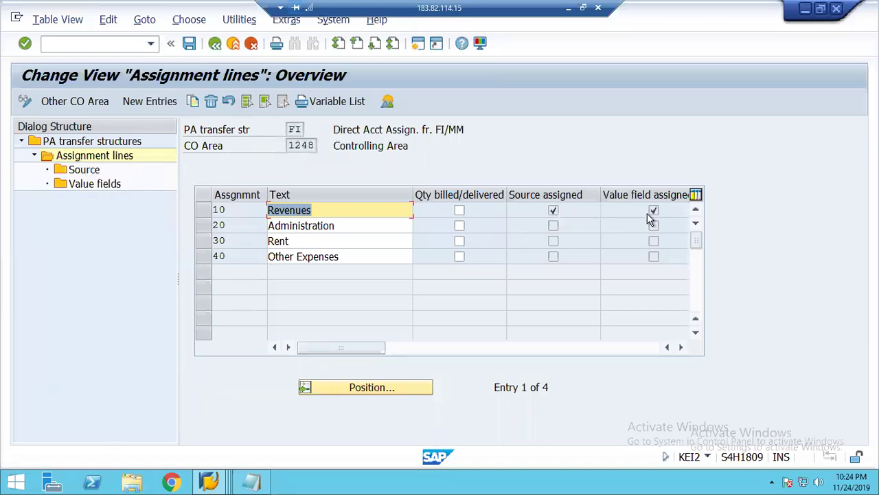
Open the source of assignment line 20, Administration, and look up the cost elements of chart of accounts 1248 without choosing one.
click(204, 225)
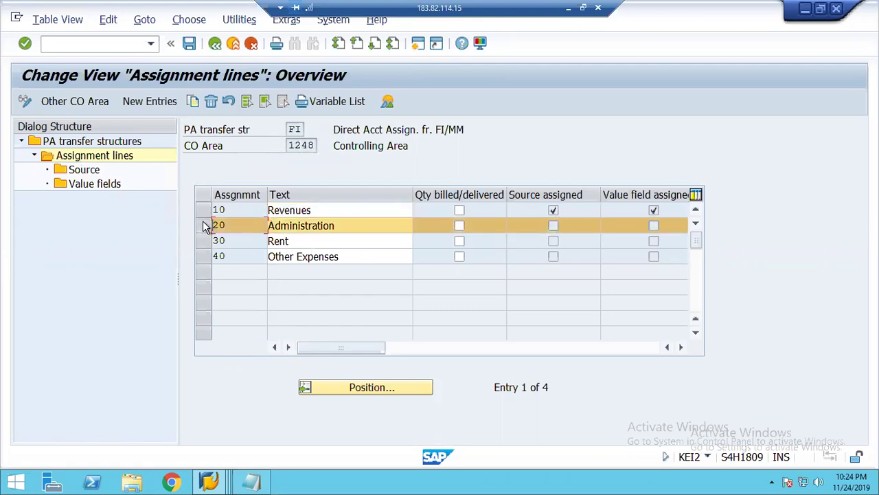
click(79, 173)
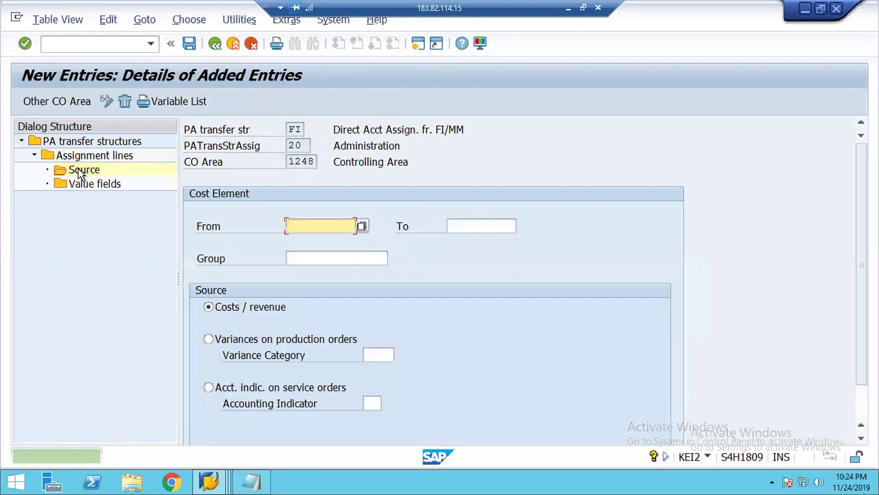
click(361, 228)
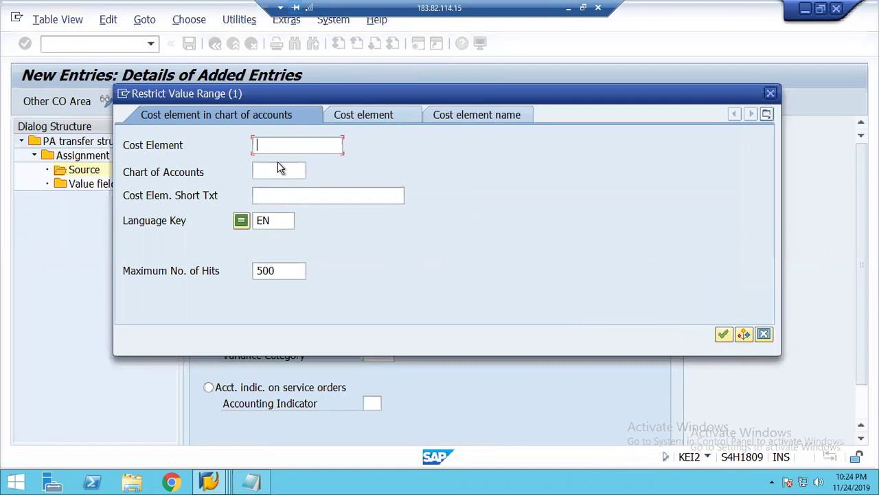
click(278, 171)
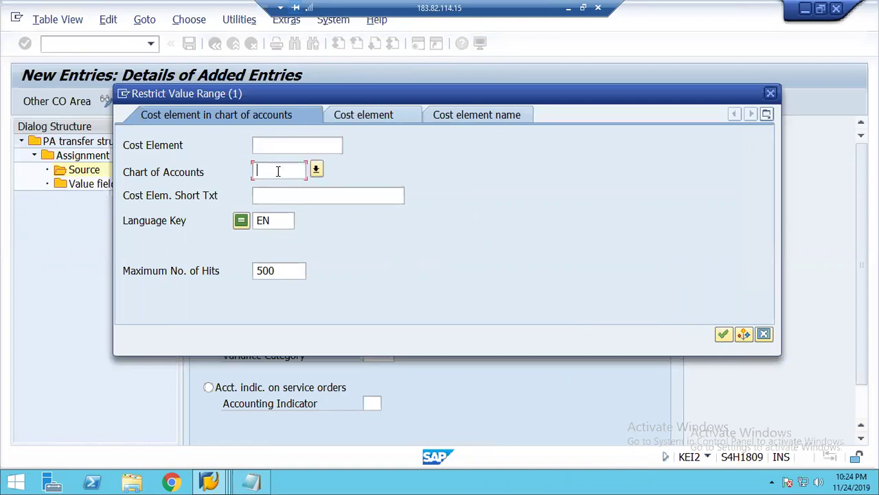
text(1248)
key(Return)
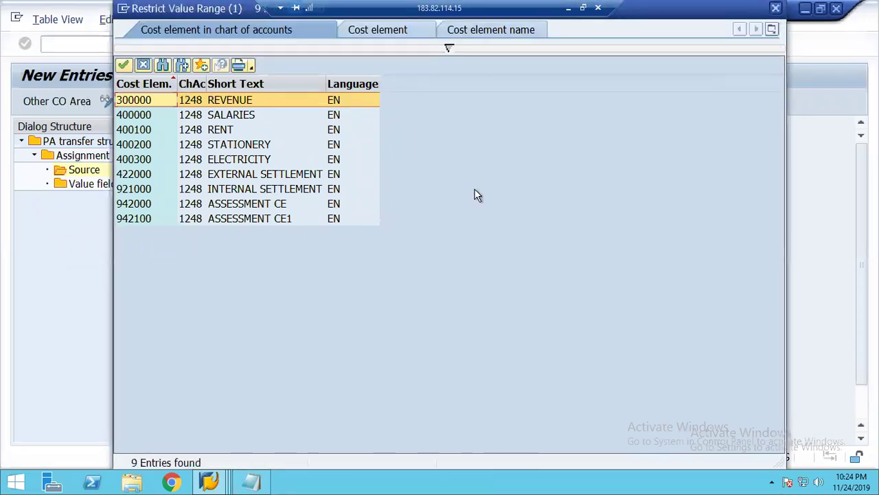
key(Escape)
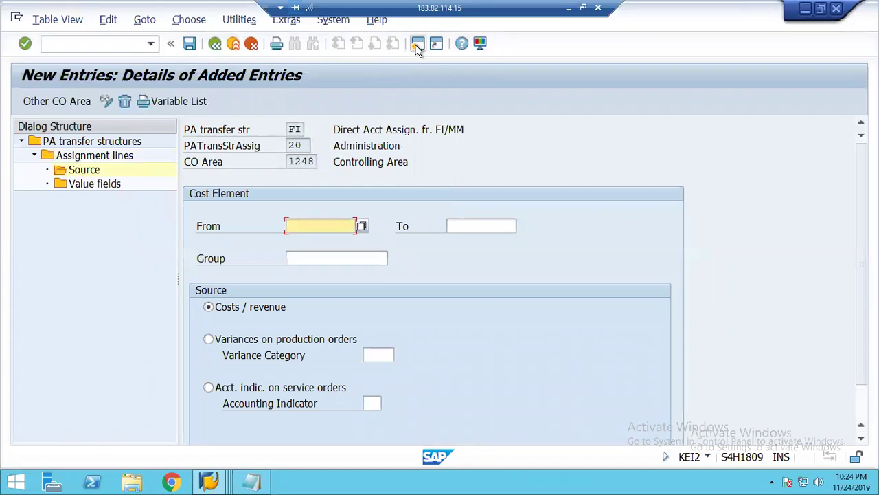
Start transaction SPRO in a second session and display the SAP Reference IMG.
click(417, 44)
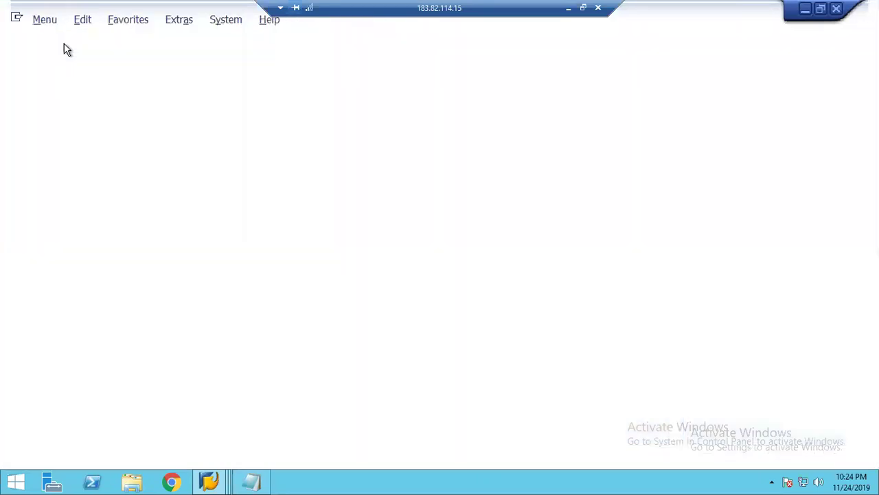
text(spro)
key(Return)
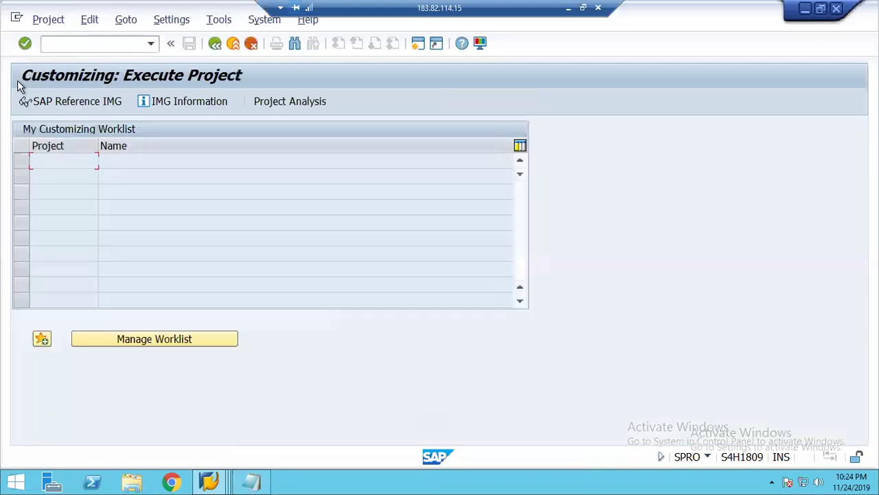
click(28, 102)
Open Assign Company Code to Chart of Accounts under Financial Accounting, General Ledger Accounting, Master Data, G/L Accounts, Preparations.
click(93, 256)
double_click(92, 256)
key(Down)
key(Down)
key(Right)
key(Down)
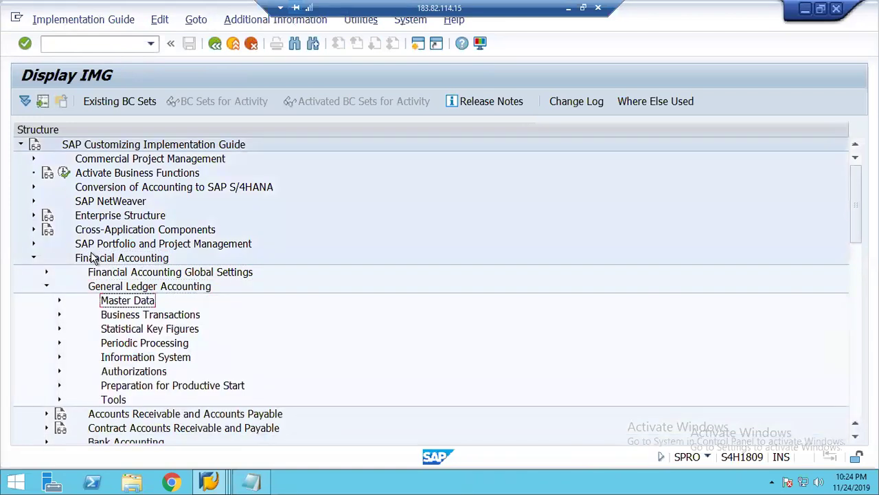
key(Right)
key(Down)
key(Right)
key(Down)
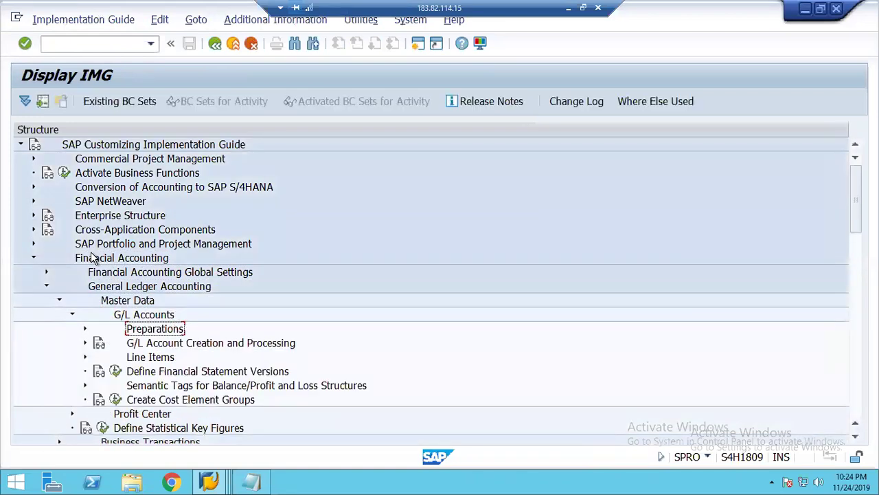
key(Right)
key(Down)
key(Down)
key(Down)
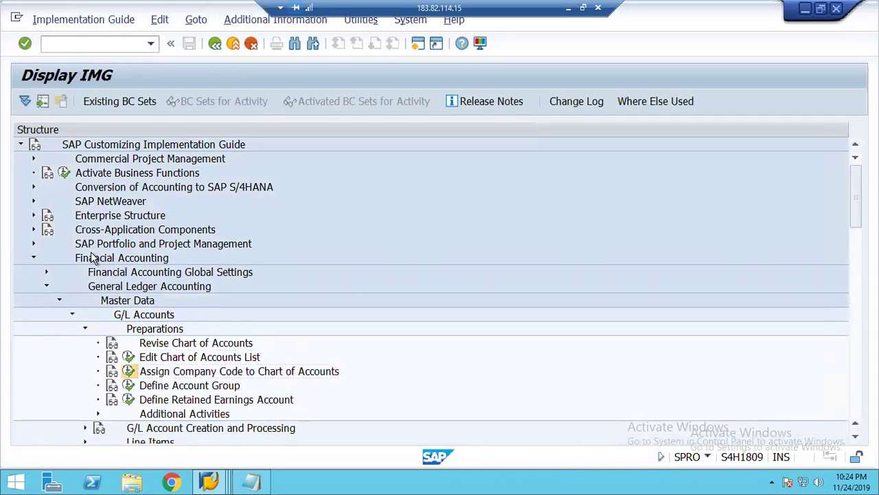
click(129, 371)
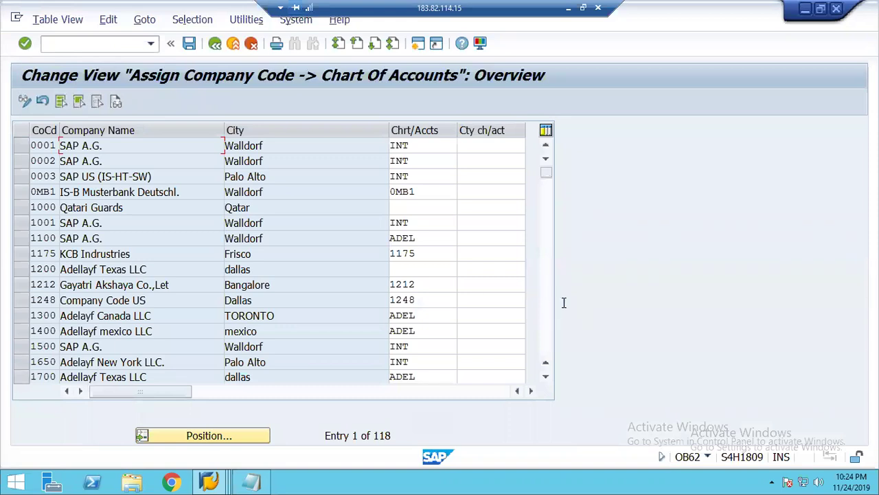
Check the chart of accounts assigned to company code 2000 and return to the source of assignment line 20 in KEI2.
click(546, 314)
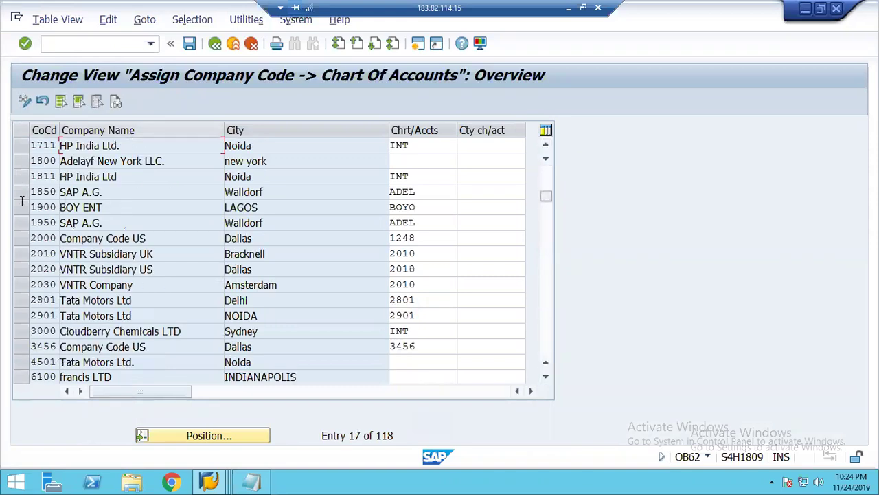
click(21, 238)
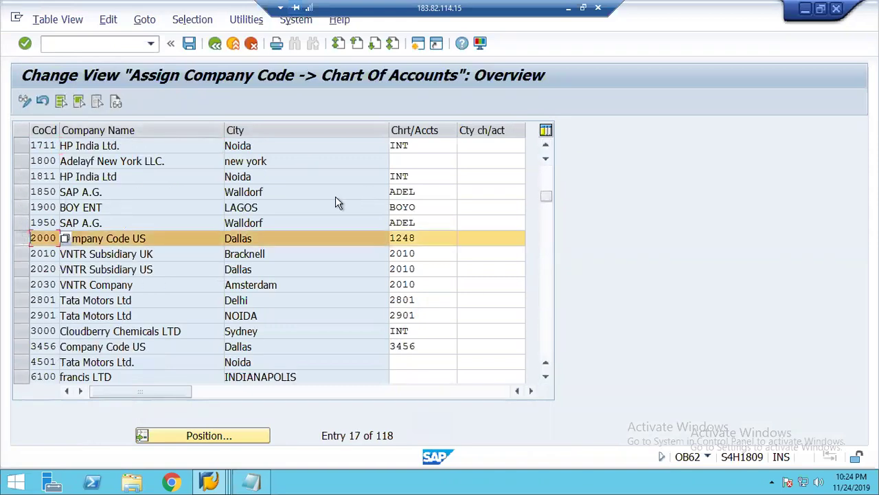
click(96, 44)
text(/nkei2)
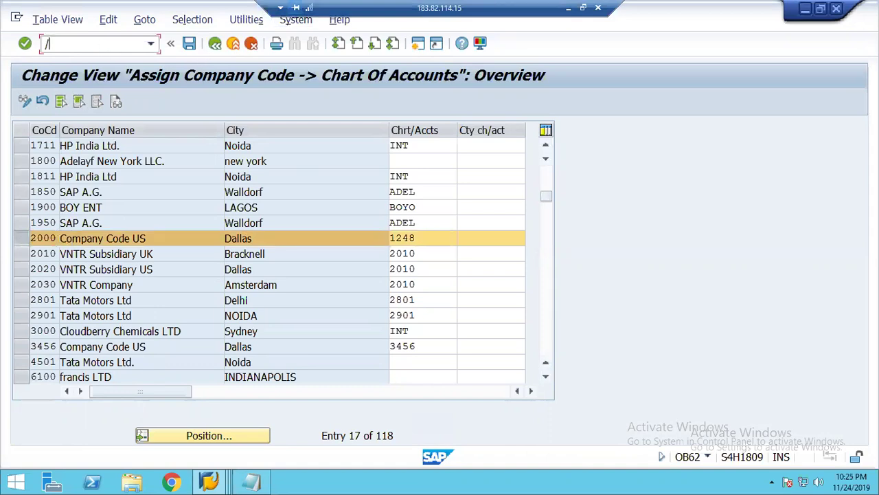
key(Return)
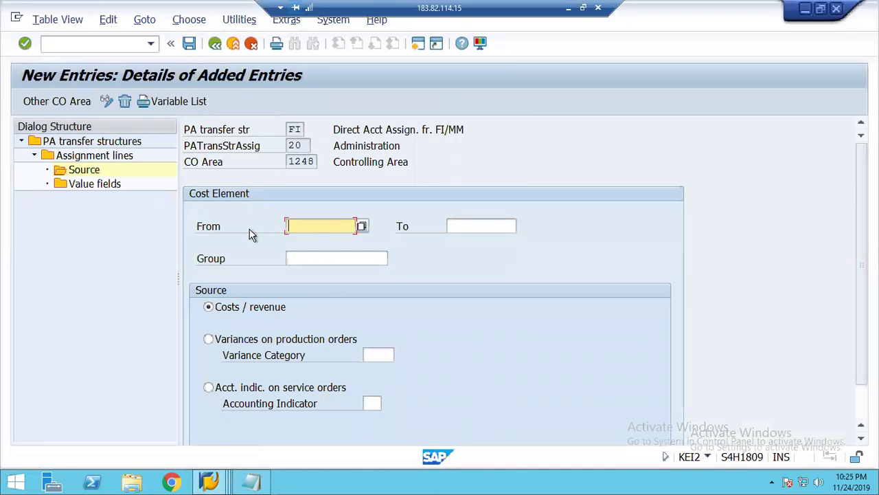
Set the starting source cost element of line 20 to 400000, SALARIES, from chart of accounts 1248.
click(362, 227)
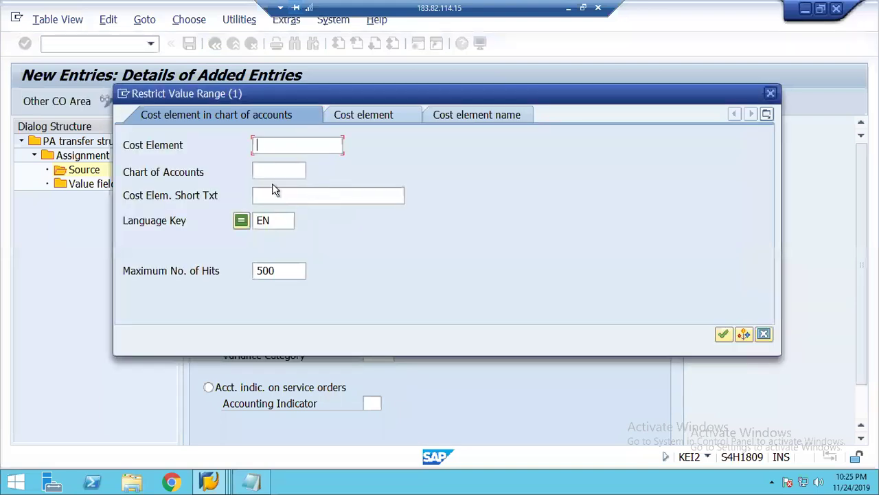
click(268, 172)
text(1248)
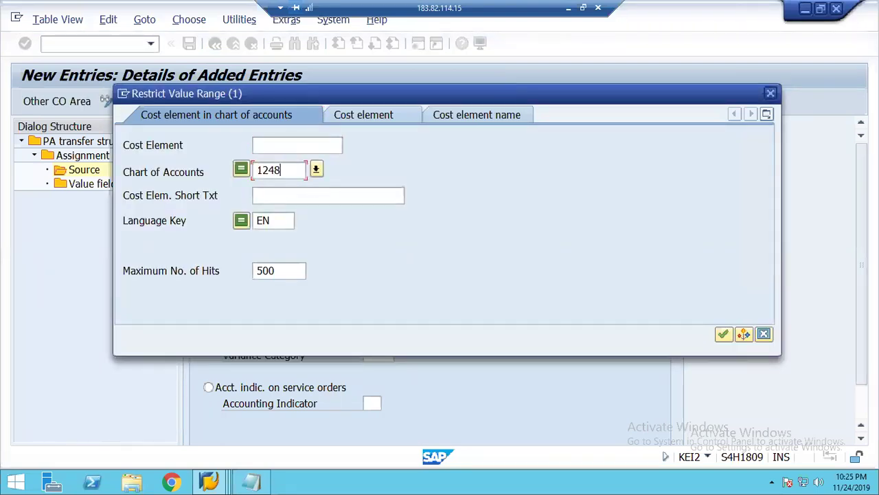
key(Return)
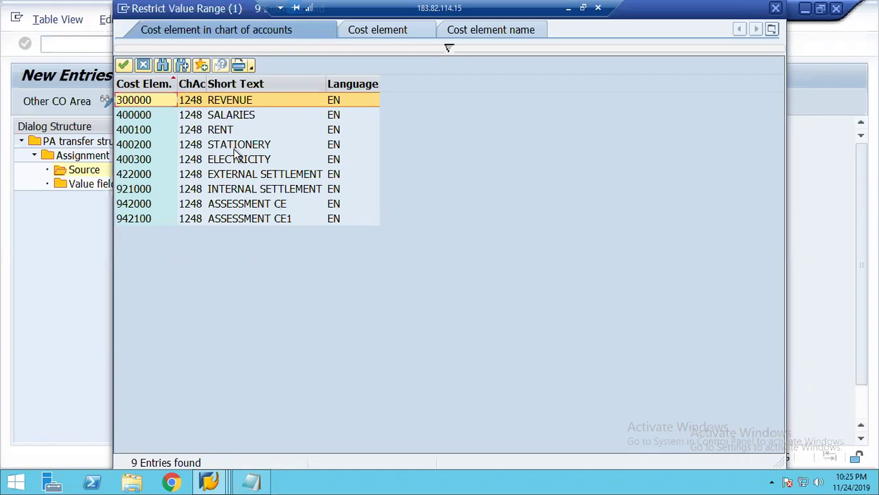
double_click(218, 118)
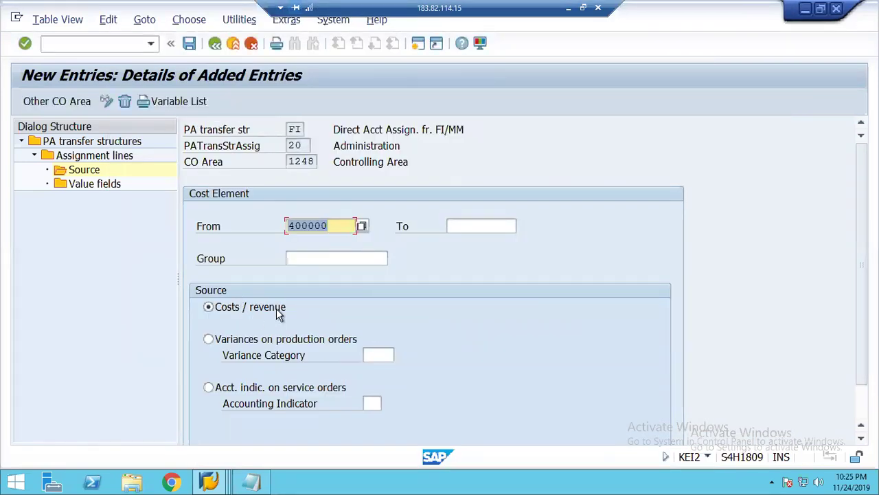
Assign value field KWVERW, Administration, to line 20 as a new value field entry with fixed/variable indicator 1, Fixed amounts.
click(94, 184)
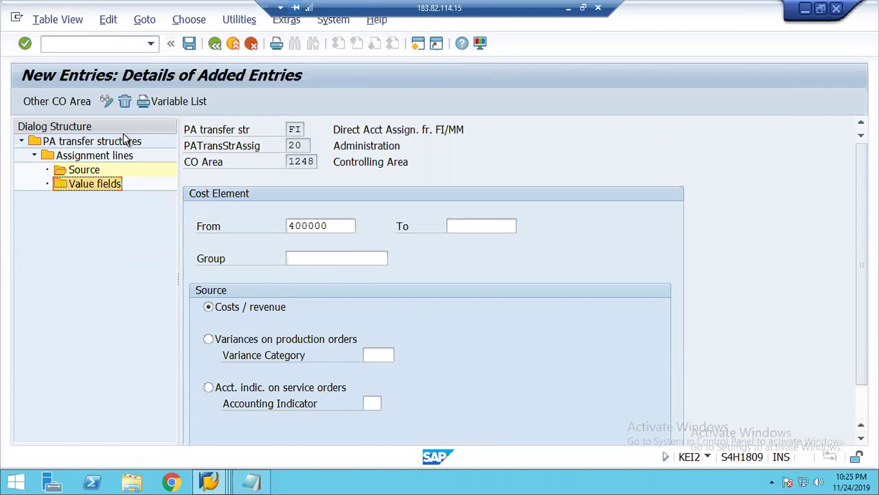
double_click(83, 184)
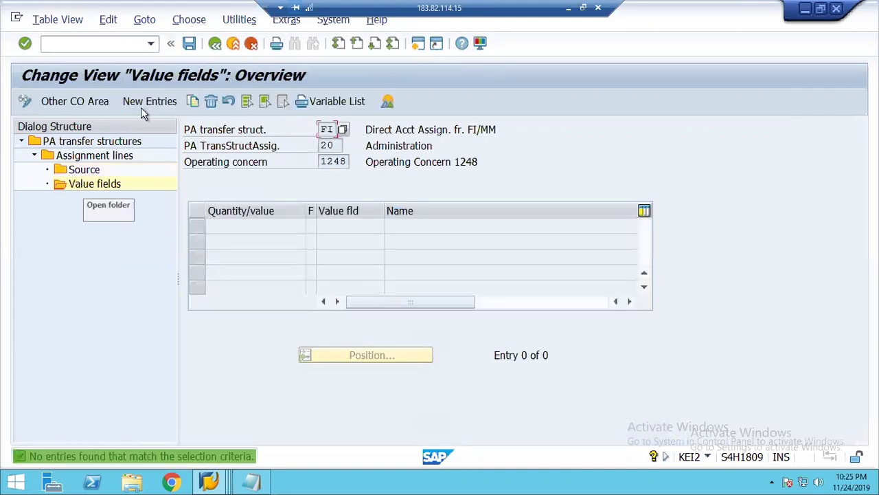
click(147, 101)
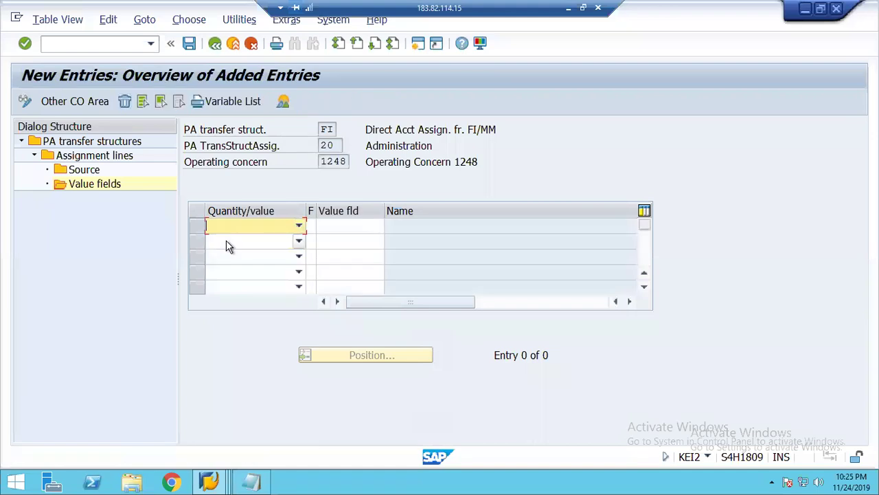
key(v)
key(Tab)
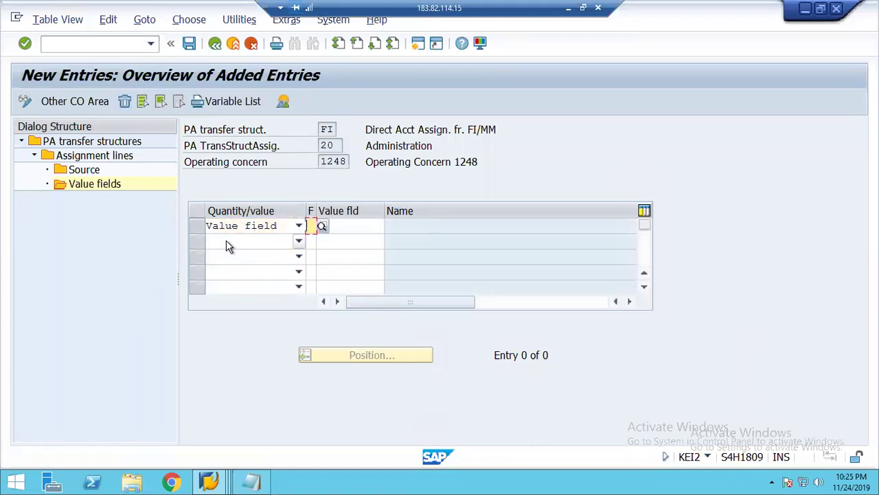
text(1)
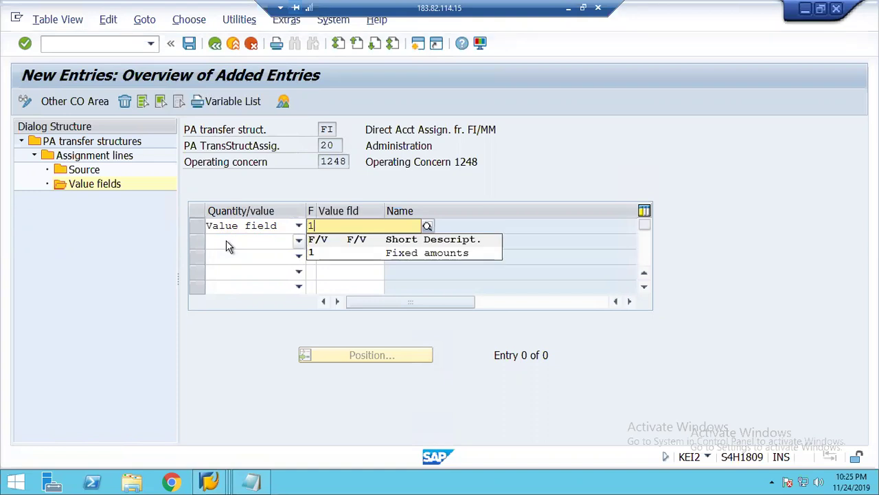
key(Return)
click(336, 226)
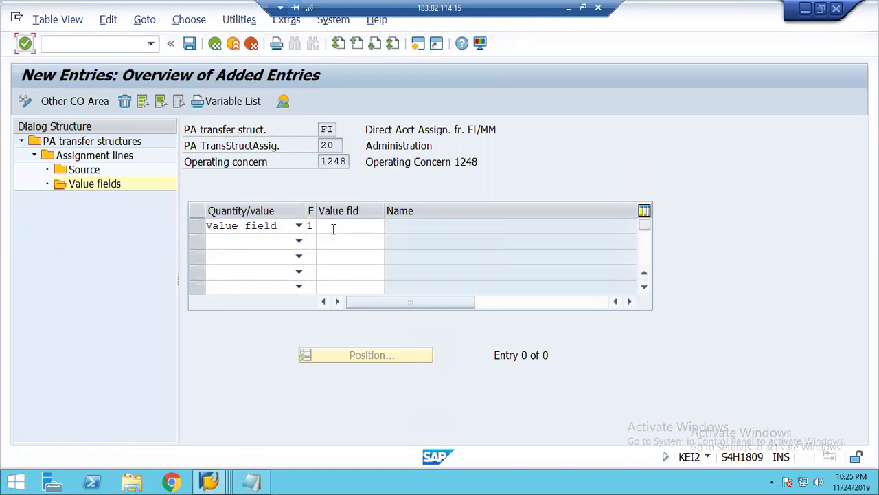
click(390, 226)
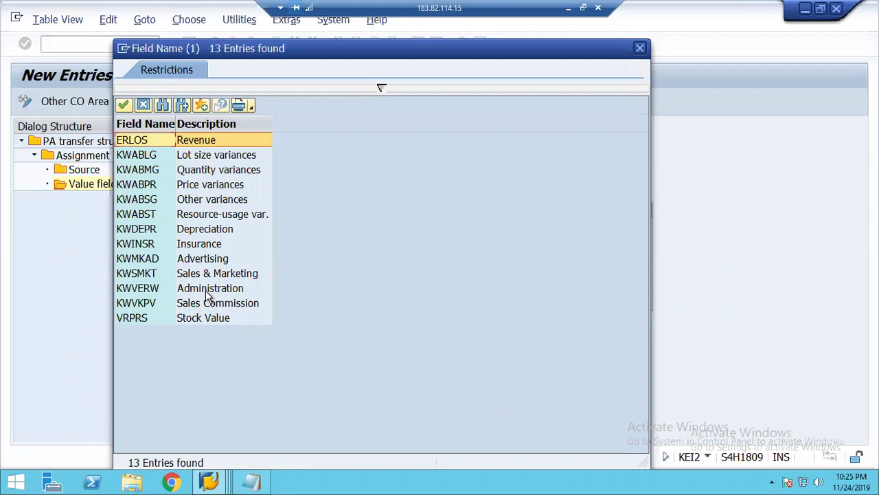
double_click(208, 294)
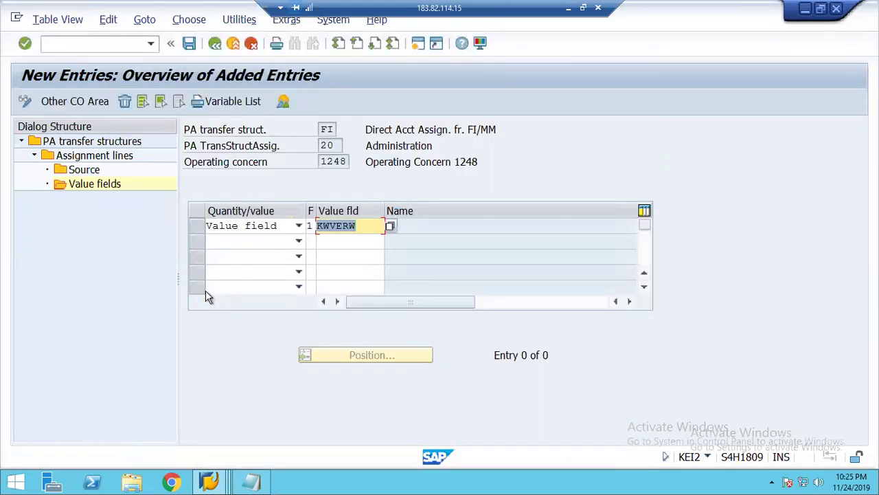
key(Return)
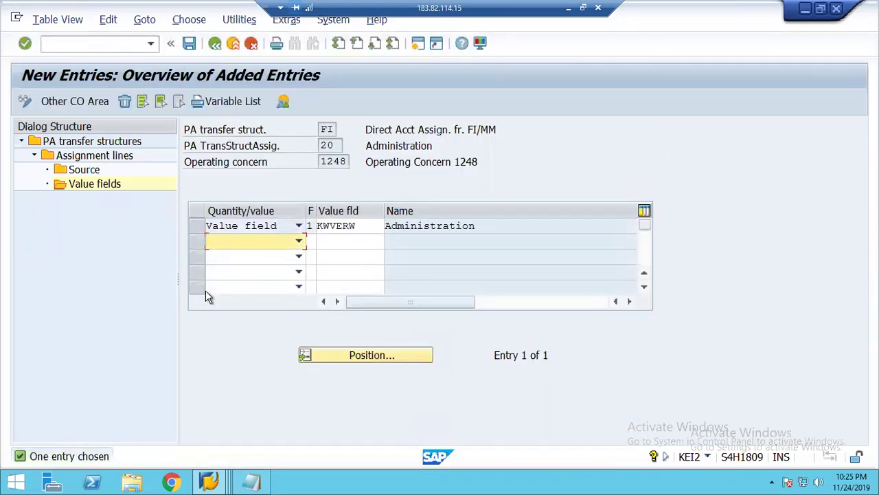
For assignment line 30, Rent, set the starting source cost element to 400100, RENT, from chart of accounts 1248.
click(88, 155)
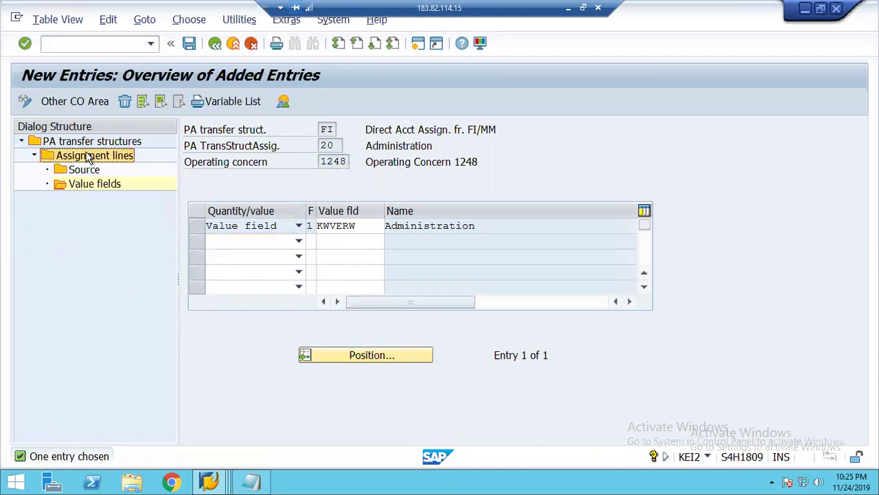
double_click(87, 156)
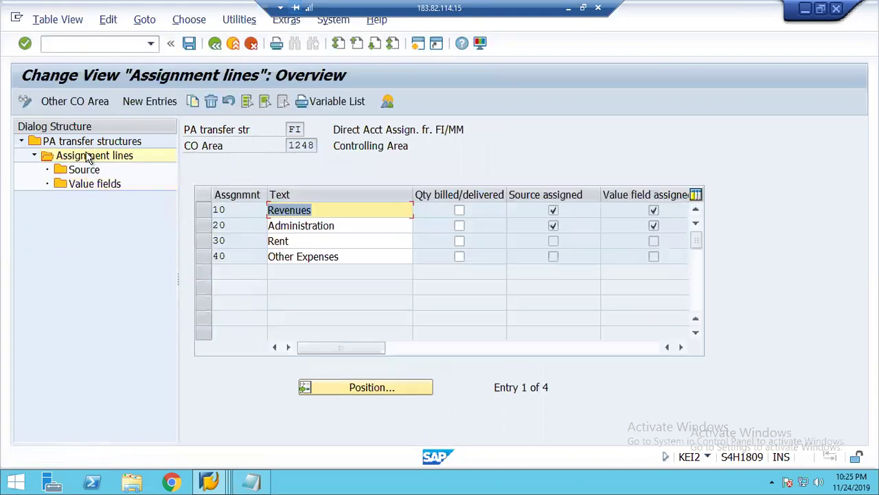
click(203, 242)
double_click(83, 170)
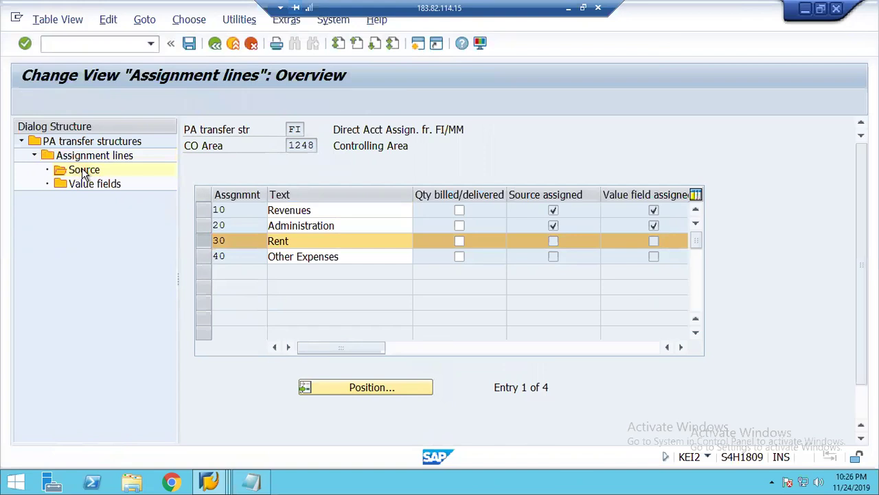
click(360, 220)
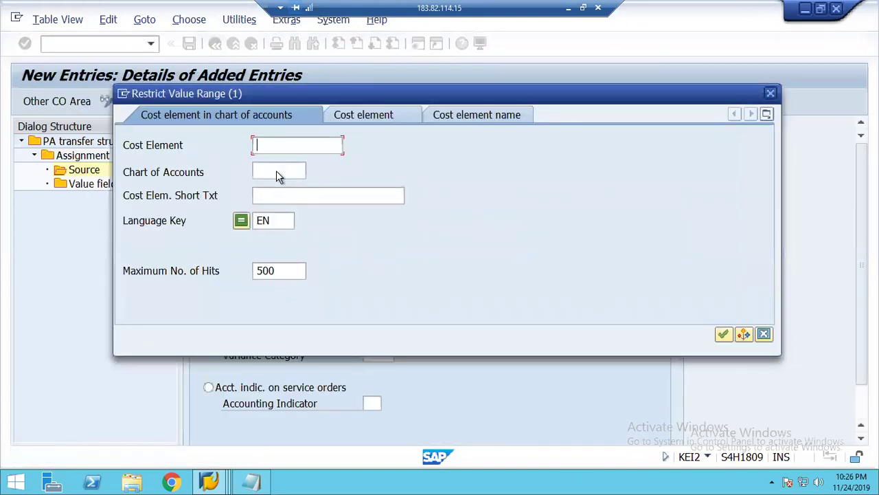
click(277, 171)
text(1248)
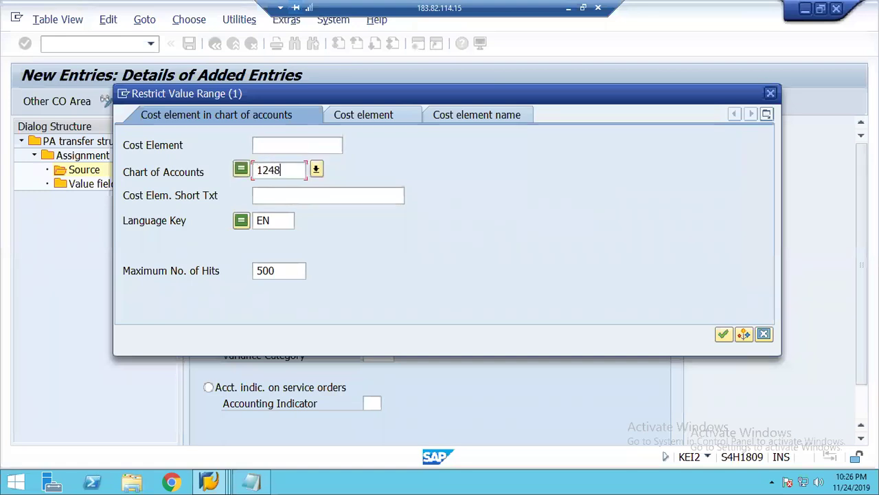
key(Return)
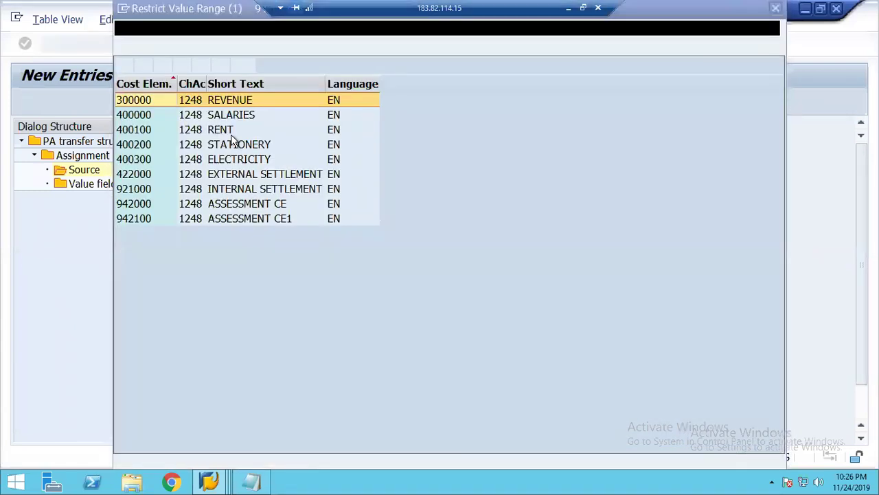
double_click(224, 134)
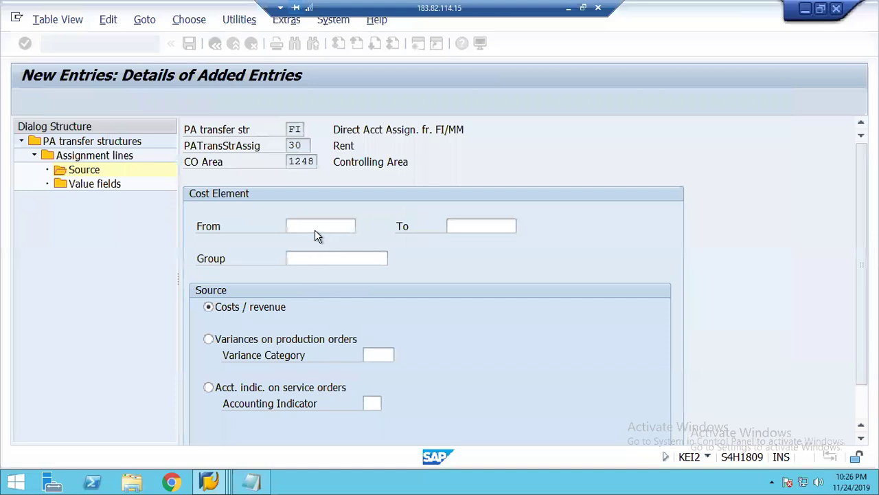
Assign value field KWVERW, Administration, to line 30 as a new value field entry with fixed/variable indicator 1.
click(90, 183)
click(149, 101)
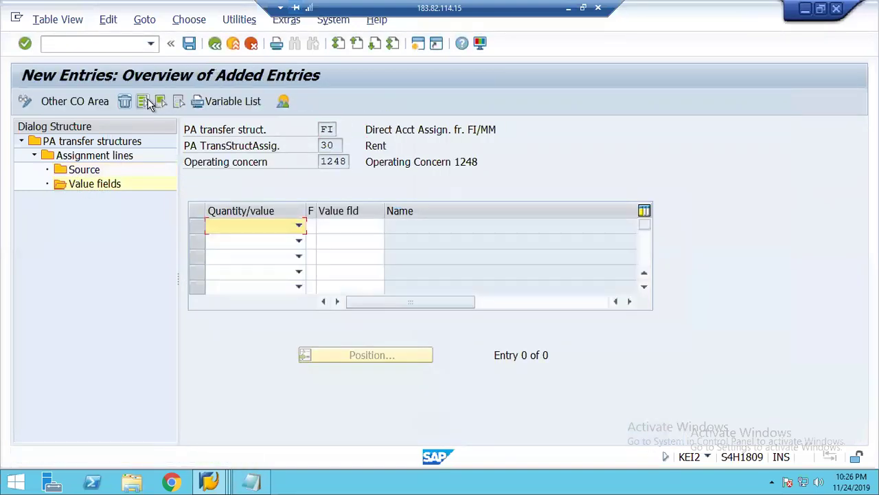
key(v)
key(Tab)
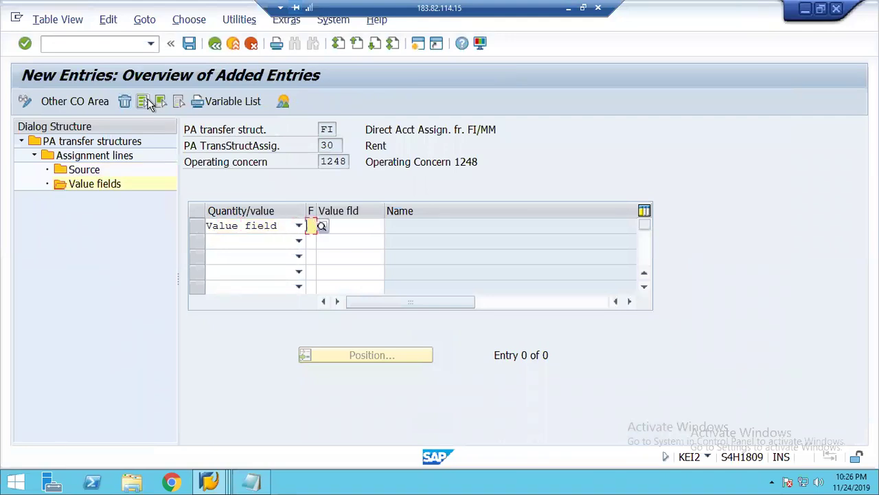
text(1)
key(Return)
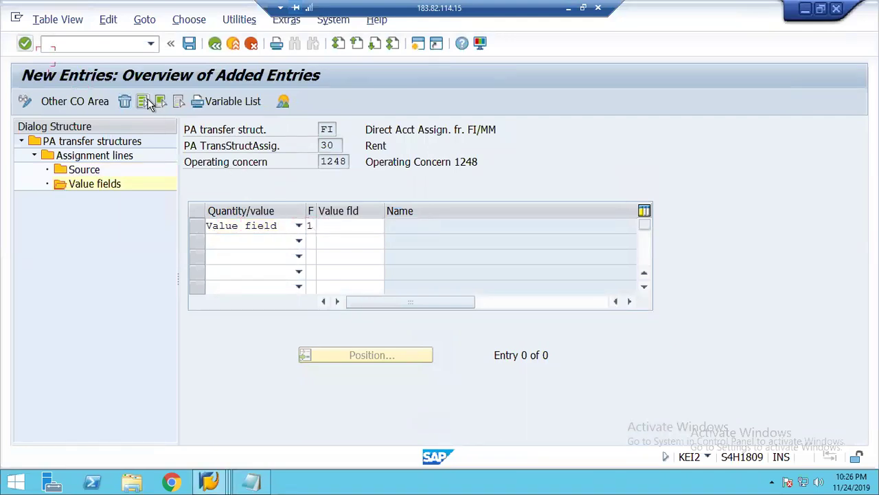
click(362, 225)
click(390, 226)
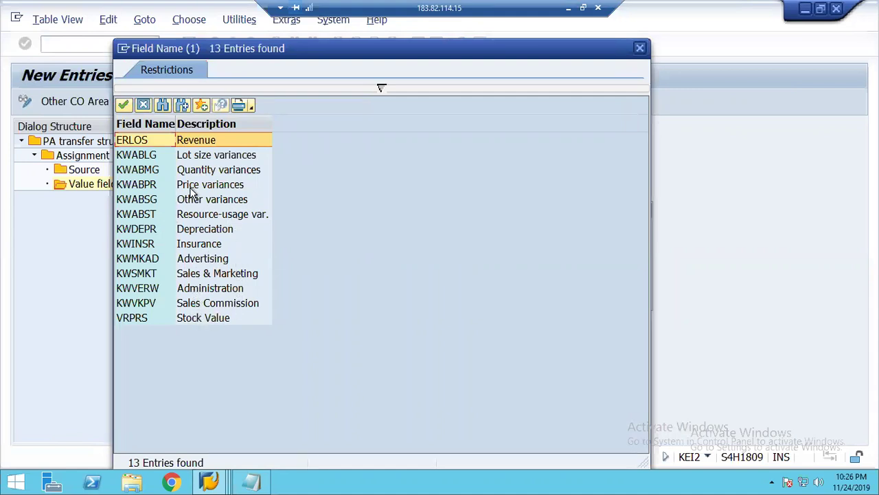
double_click(135, 289)
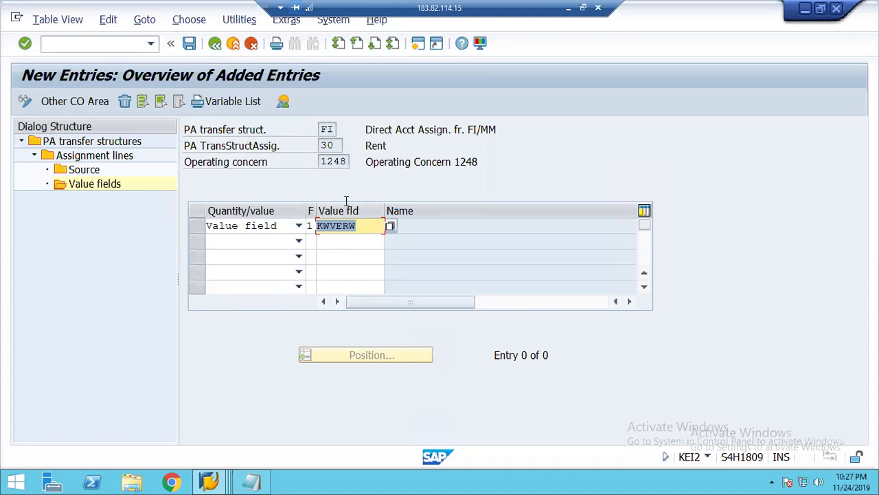
click(244, 241)
key(Return)
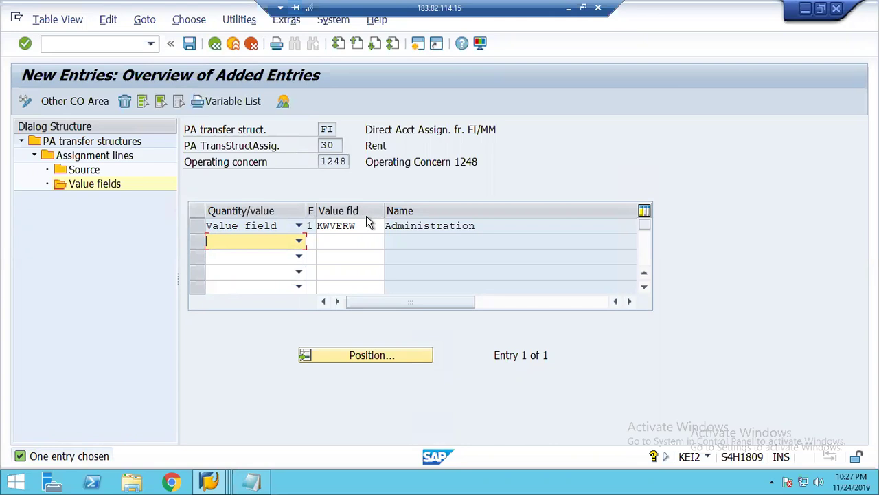
For assignment line 40, Other Expenses, set the source cost element range from 400200, STATIONERY, in chart of accounts 1248 to 400300.
double_click(79, 157)
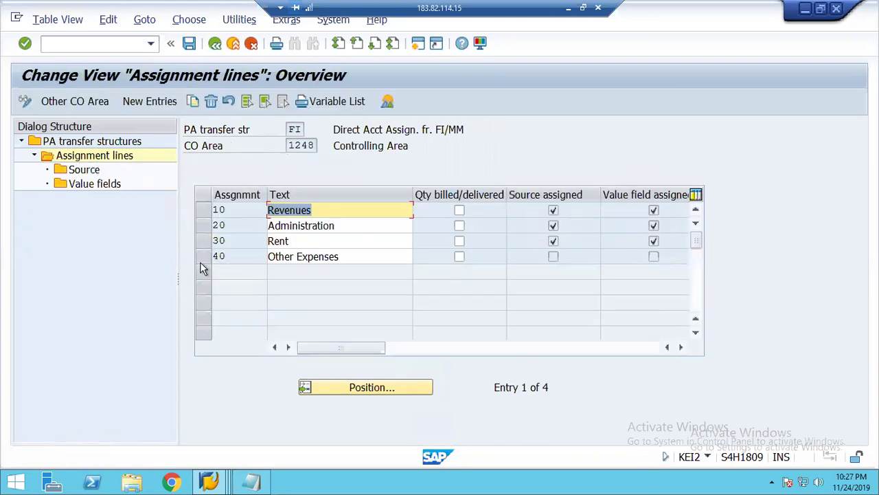
click(203, 257)
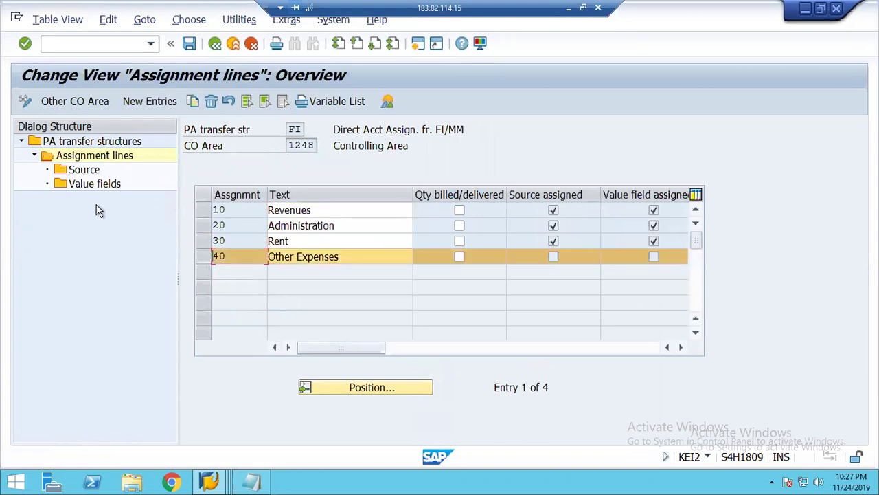
double_click(81, 170)
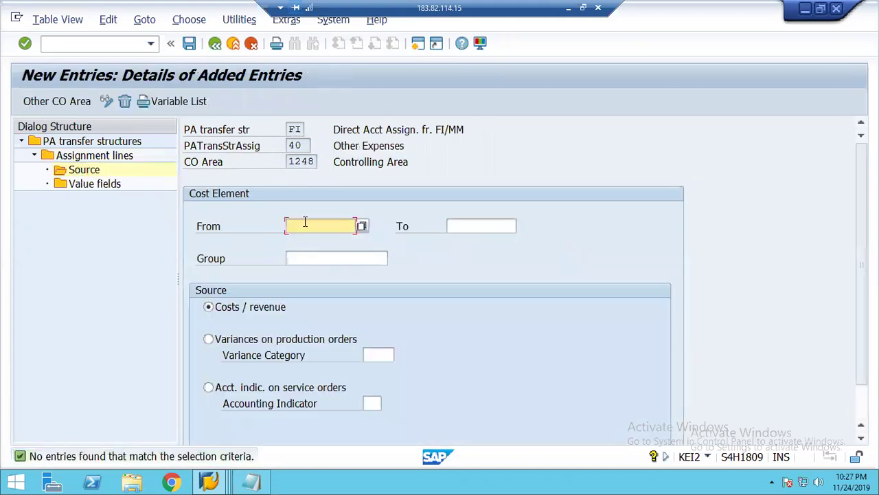
click(360, 227)
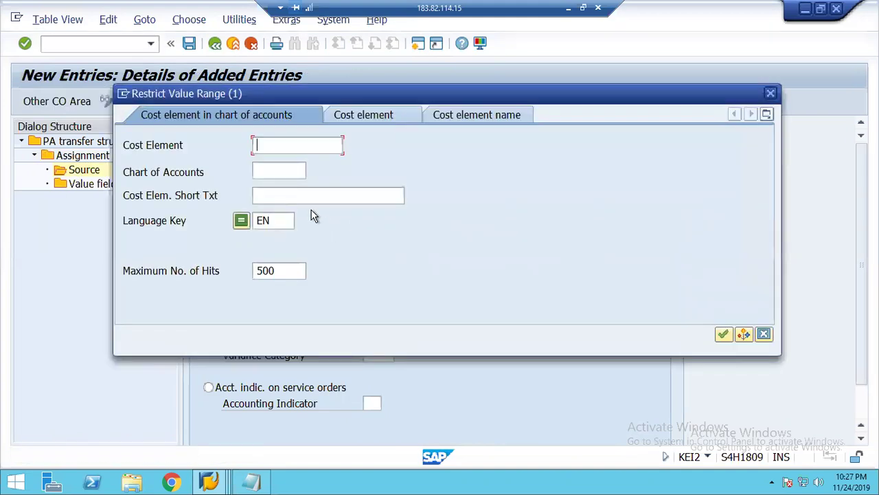
click(262, 171)
text(1248)
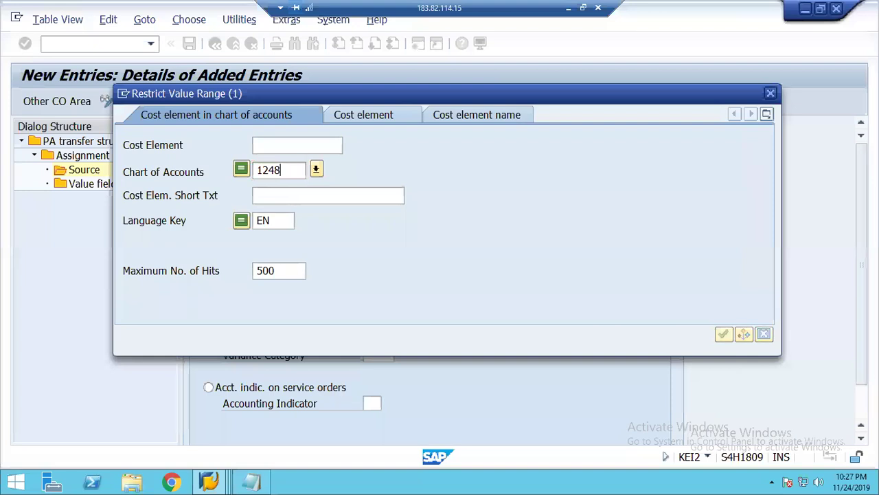
key(Return)
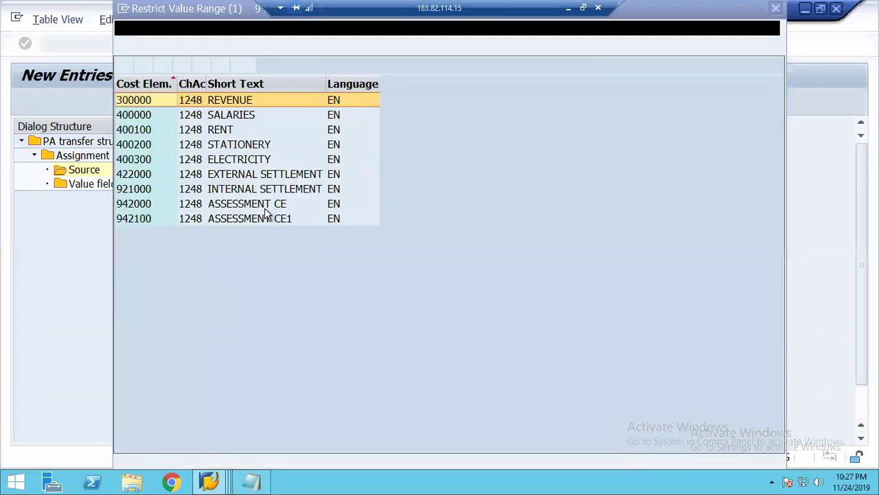
click(225, 146)
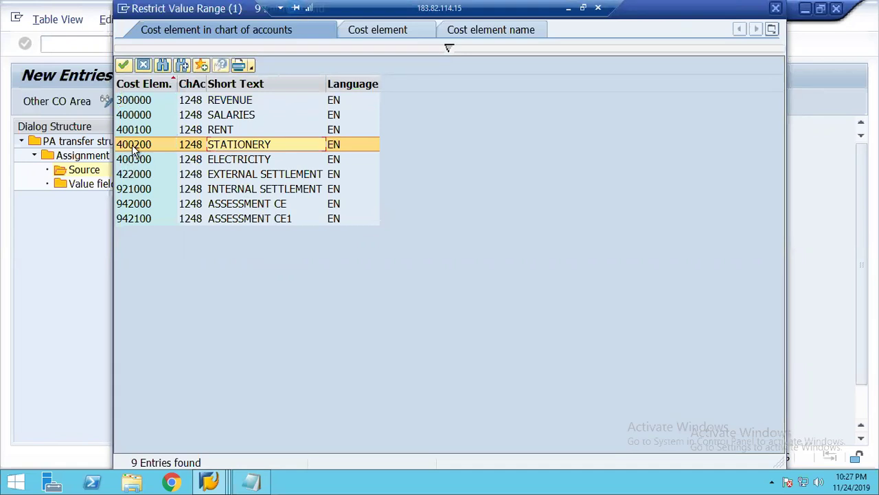
double_click(132, 144)
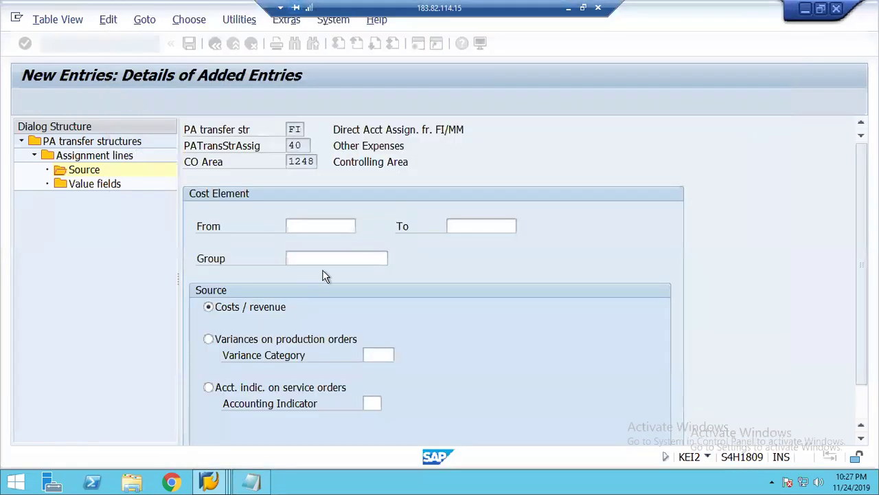
click(461, 226)
text(400300)
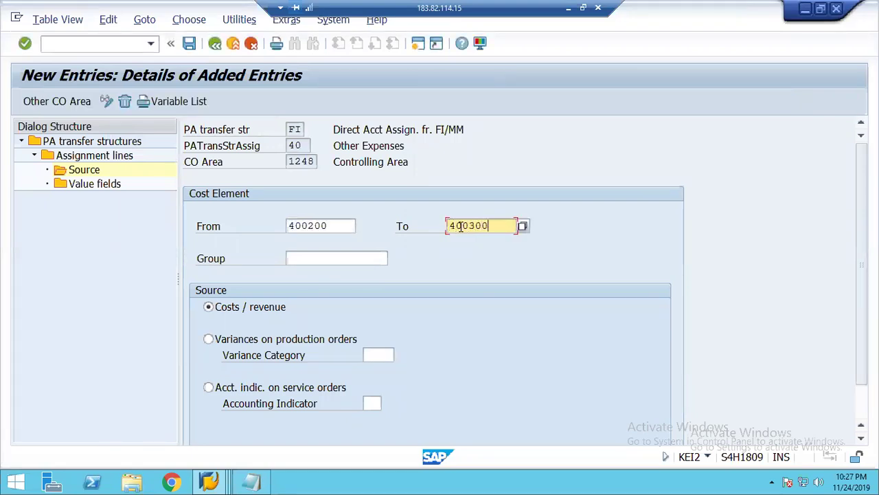
Assign value field KWMKAD, Advertising, to line 40 as a new value field entry with fixed/variable indicator 2.
double_click(91, 186)
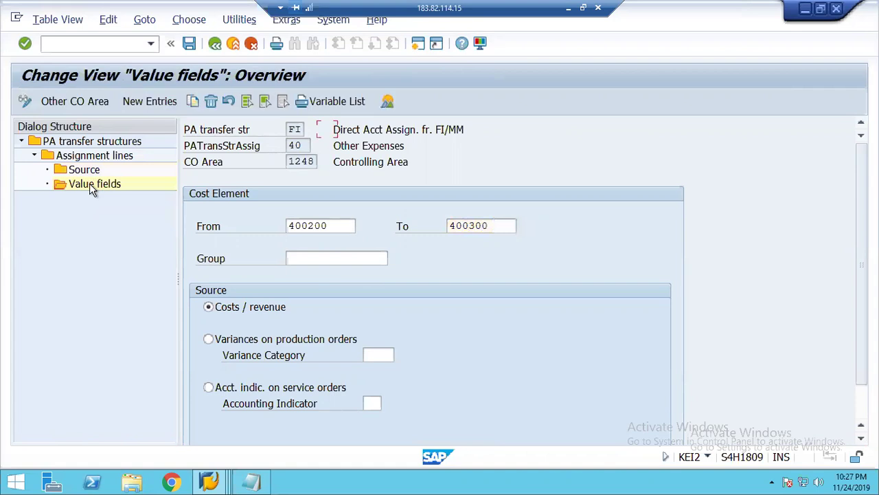
click(147, 101)
key(Down)
key(Tab)
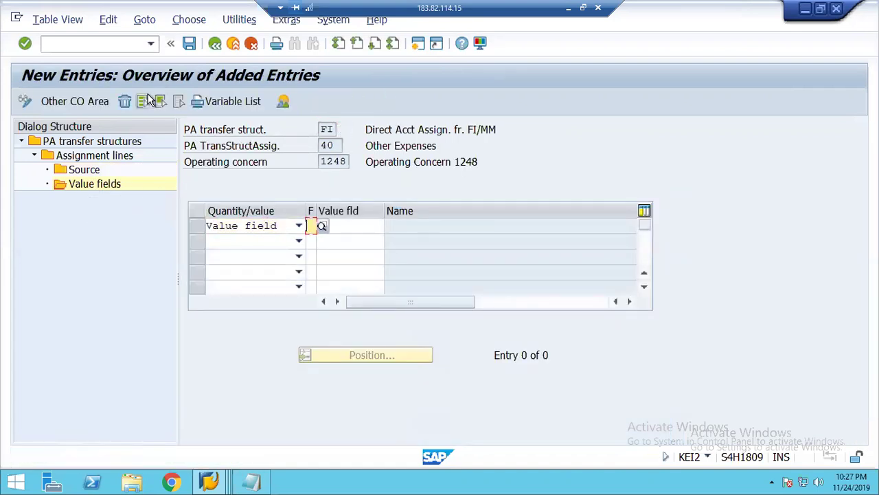
text(2)
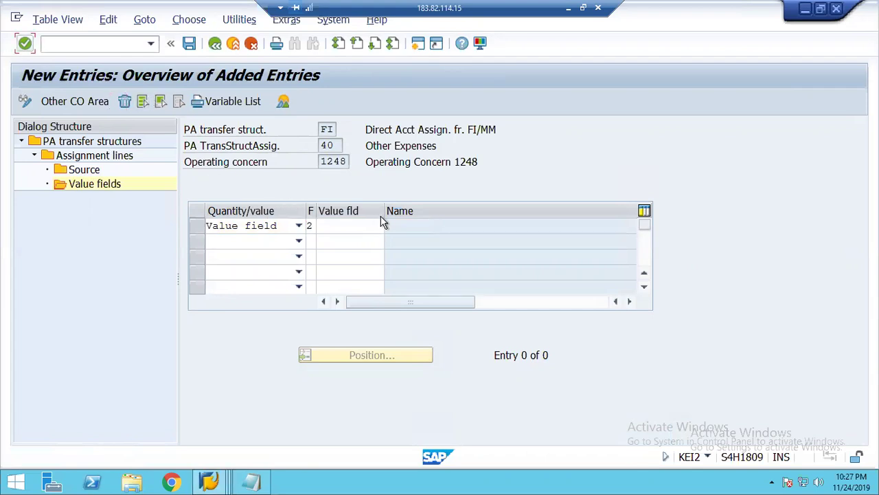
click(373, 223)
click(389, 226)
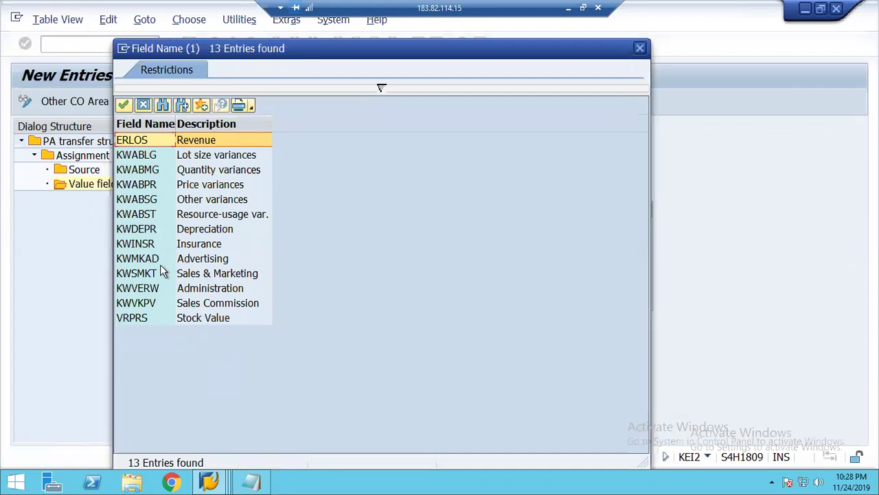
double_click(141, 258)
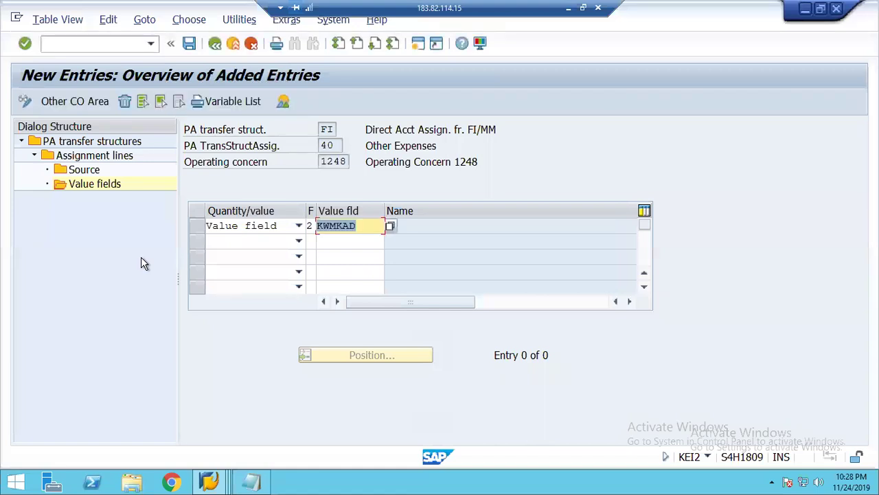
Change the value field of assignment line 30, Rent, to KWVKPV, Sales Commission, and save the transfer structure.
click(86, 155)
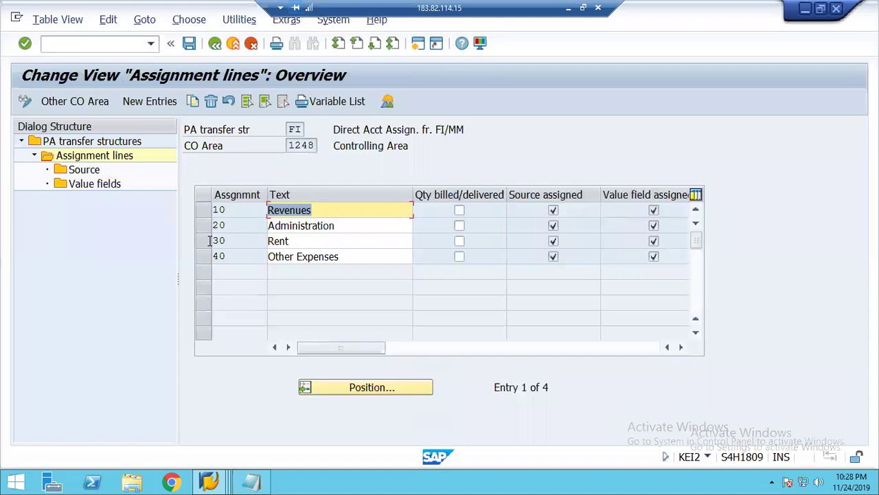
click(204, 240)
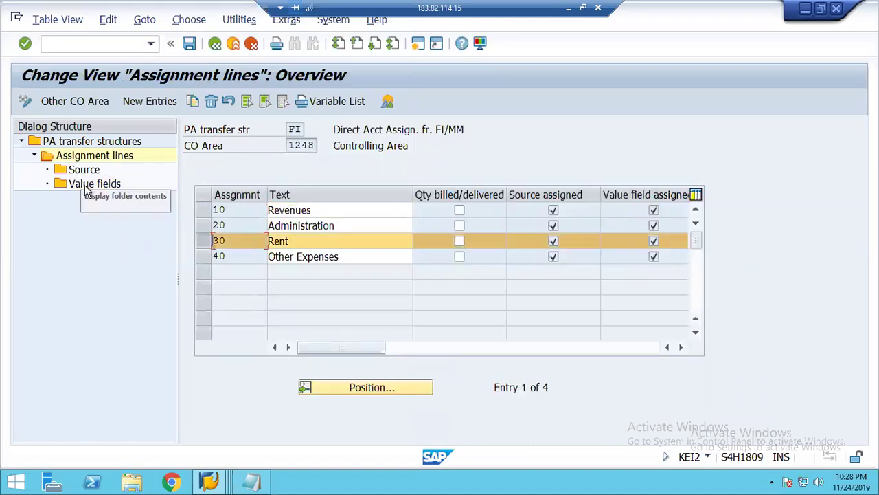
click(84, 185)
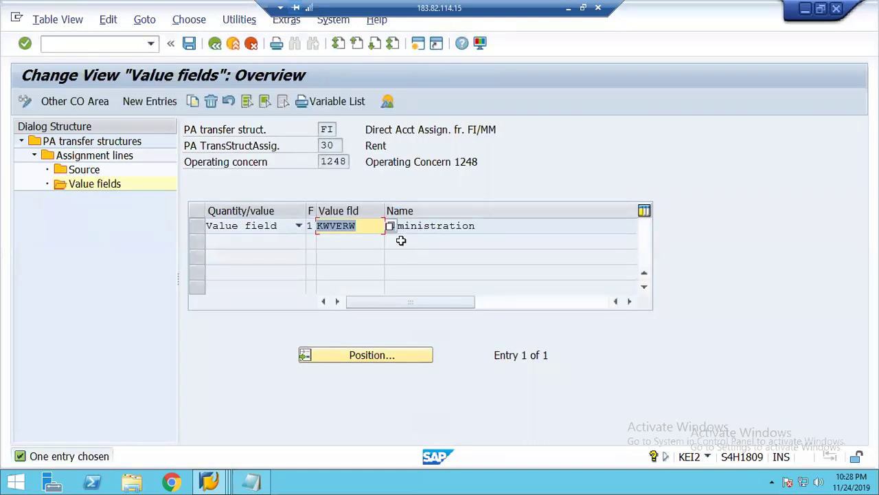
click(390, 227)
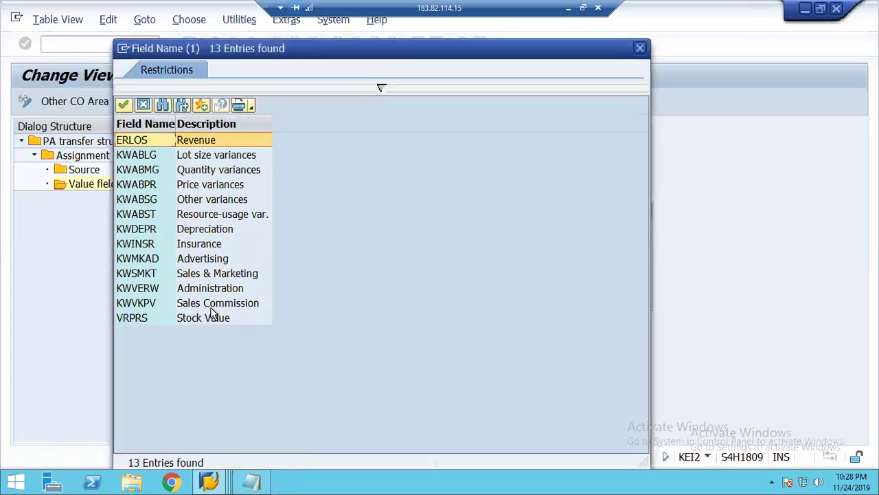
double_click(193, 304)
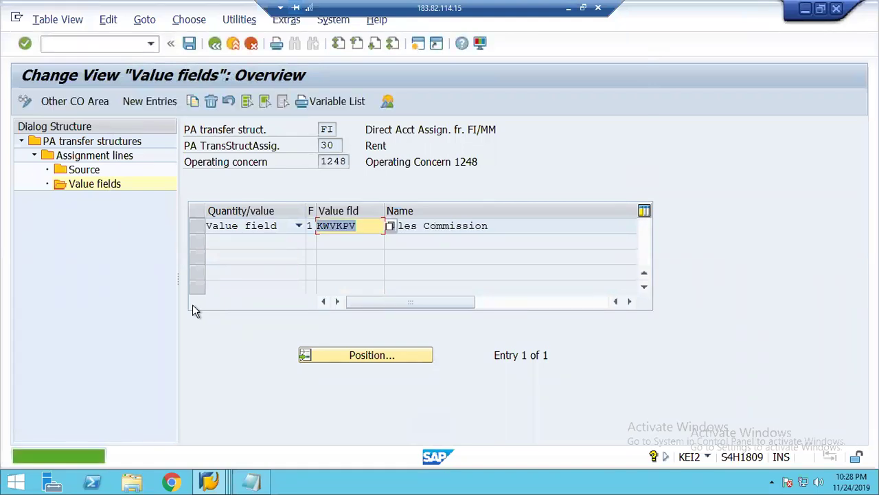
key(ctrl+s)
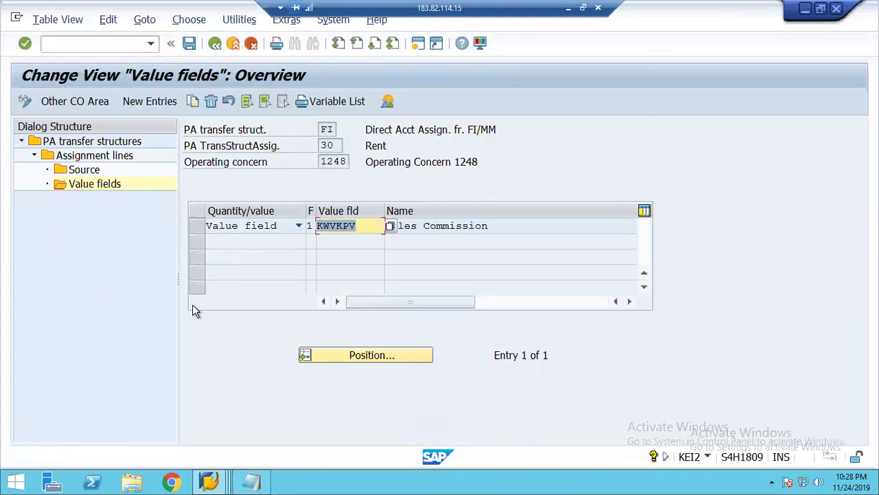
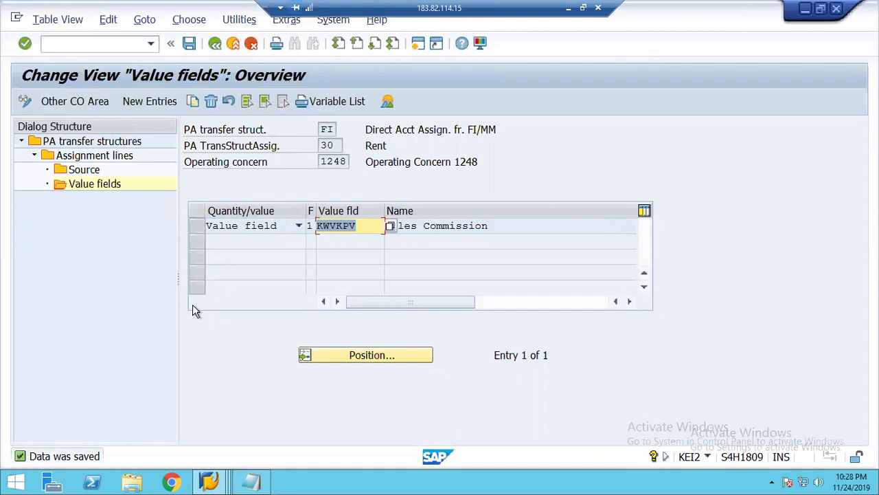
click(189, 45)
Return to the implementation guide and open Automatic Account Assignment under Direct Posting from FI/MM.
click(215, 45)
click(215, 44)
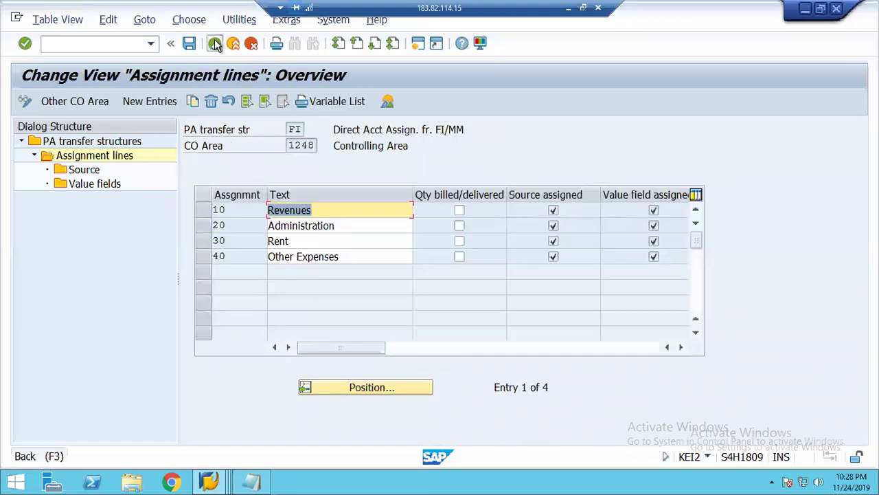
click(215, 44)
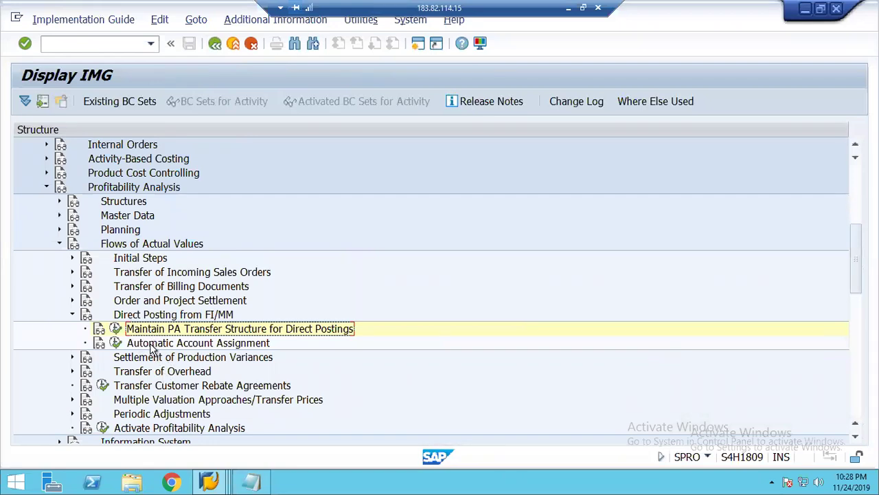
click(153, 343)
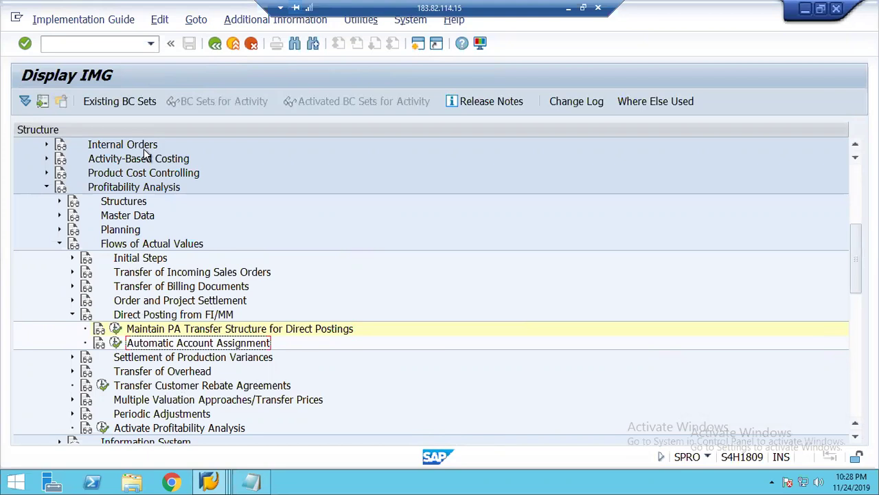
click(114, 191)
click(133, 247)
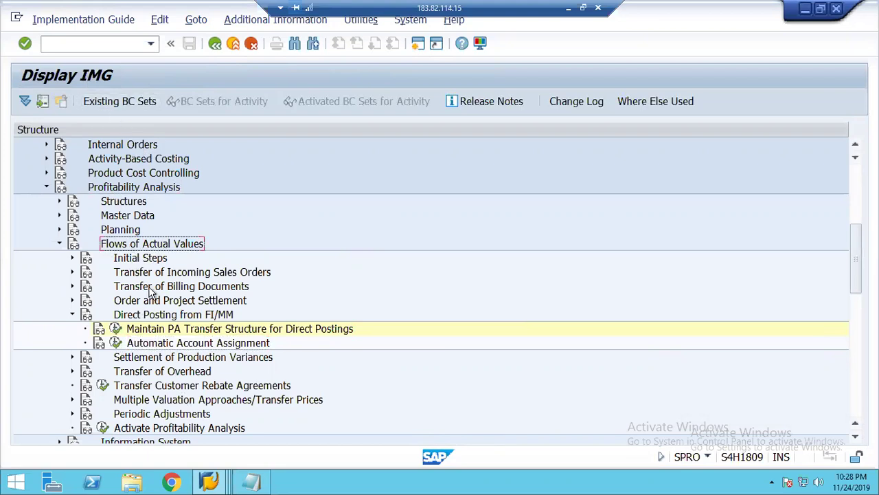
click(142, 316)
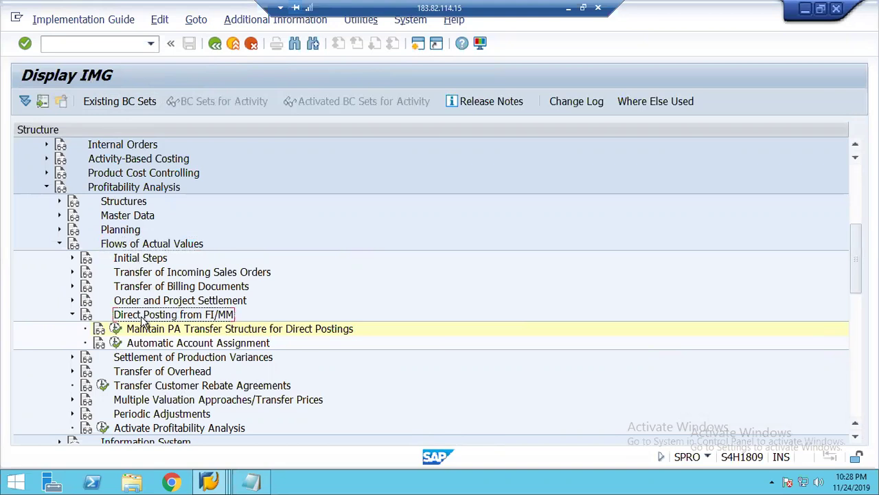
click(157, 344)
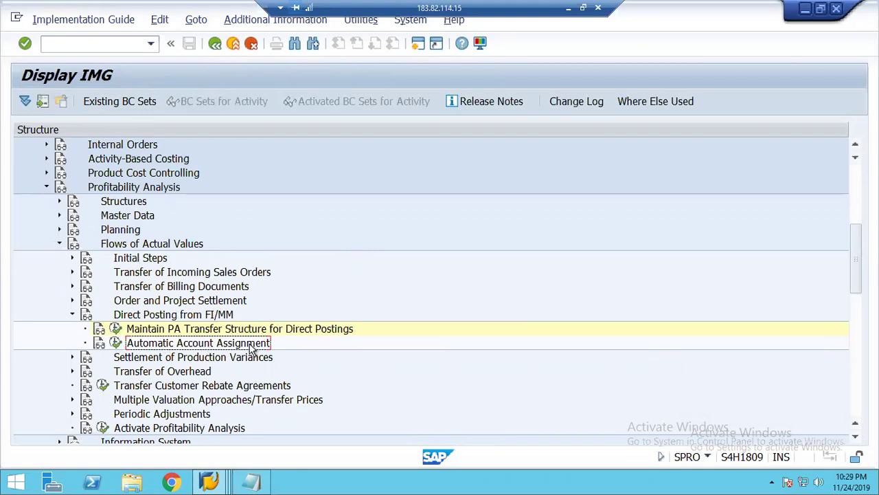
click(117, 345)
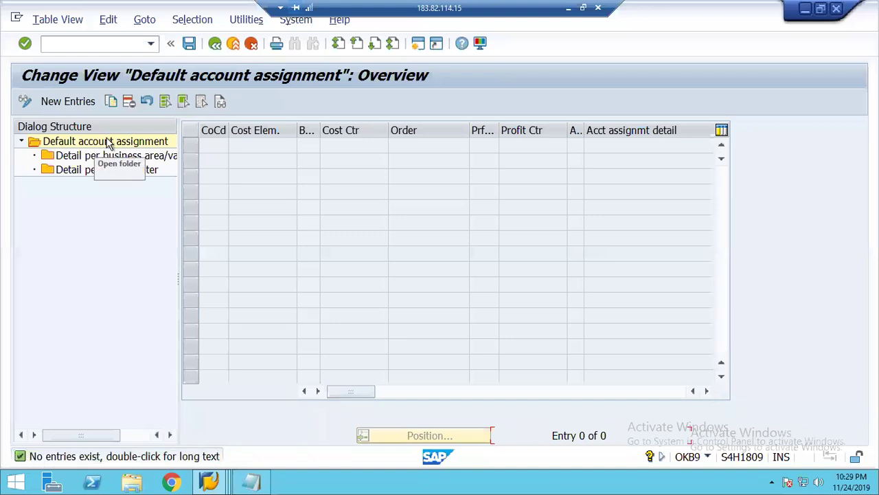
Create a new default account assignment entry for company code 1248 with cost element 400000.
click(68, 101)
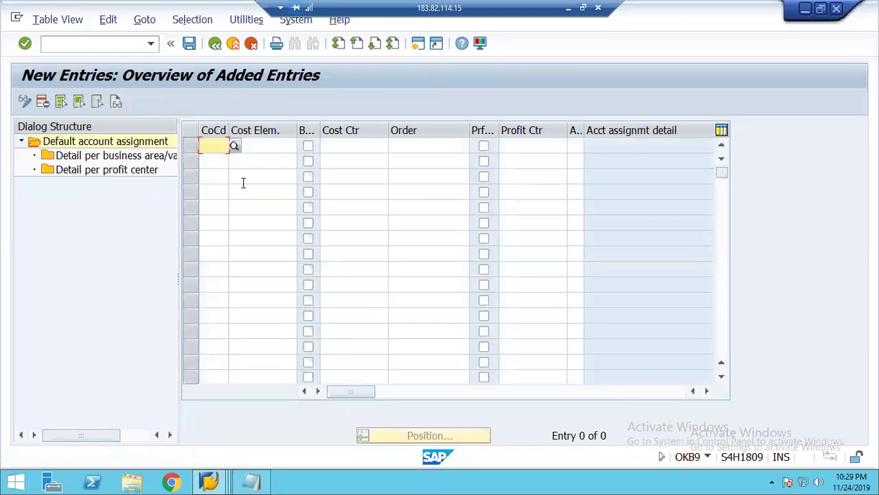
text(1248)
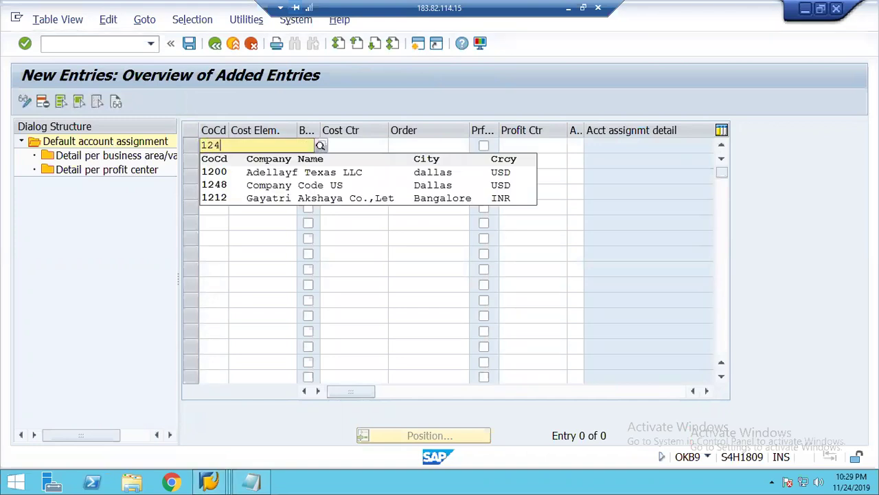
key(Return)
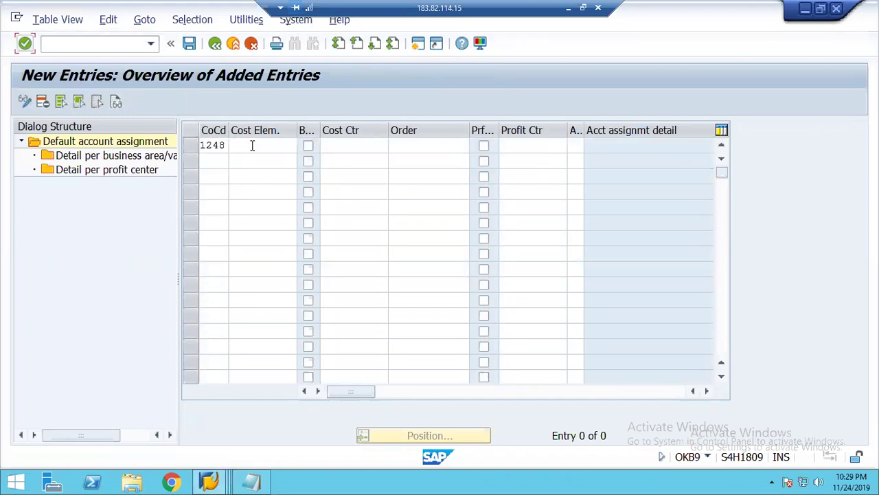
click(252, 145)
text(400)
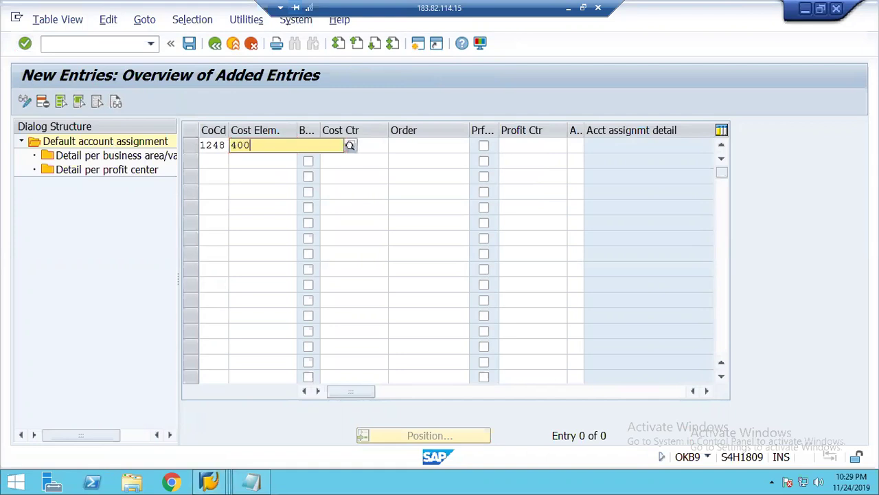
text(000)
key(Return)
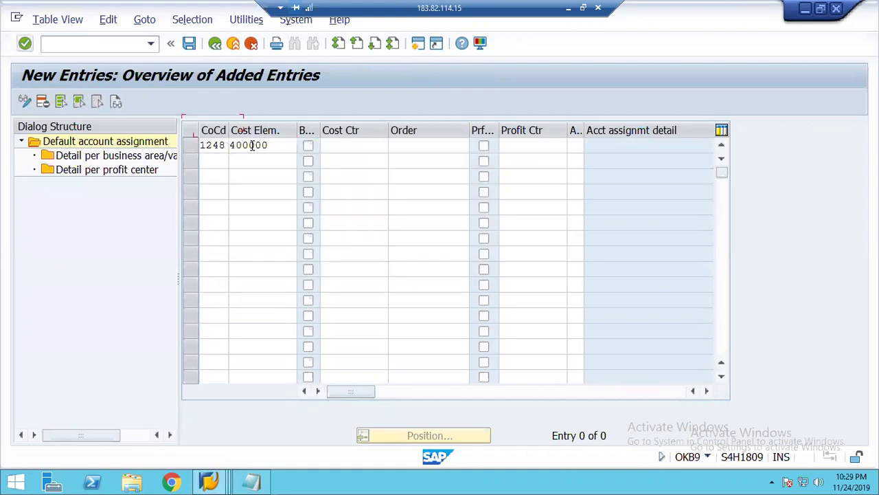
Mark the 400000 entry for profitability segment assignment and save it under customizing request S18K900238.
click(334, 151)
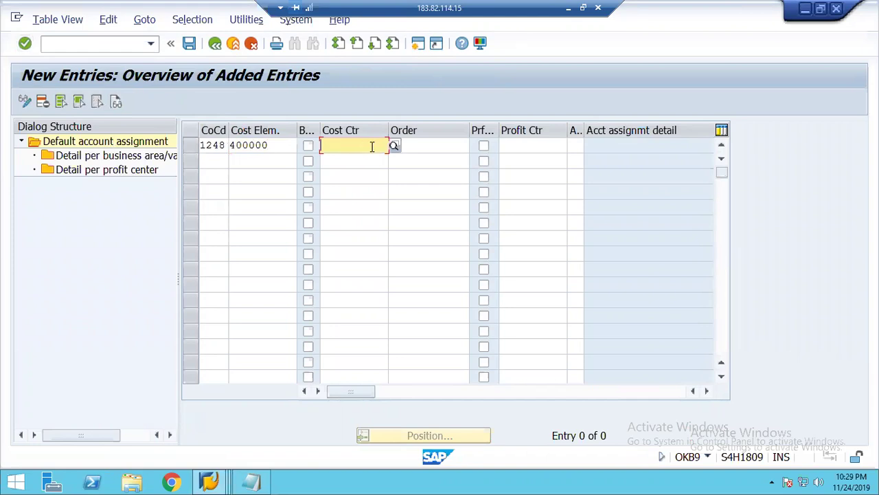
click(419, 146)
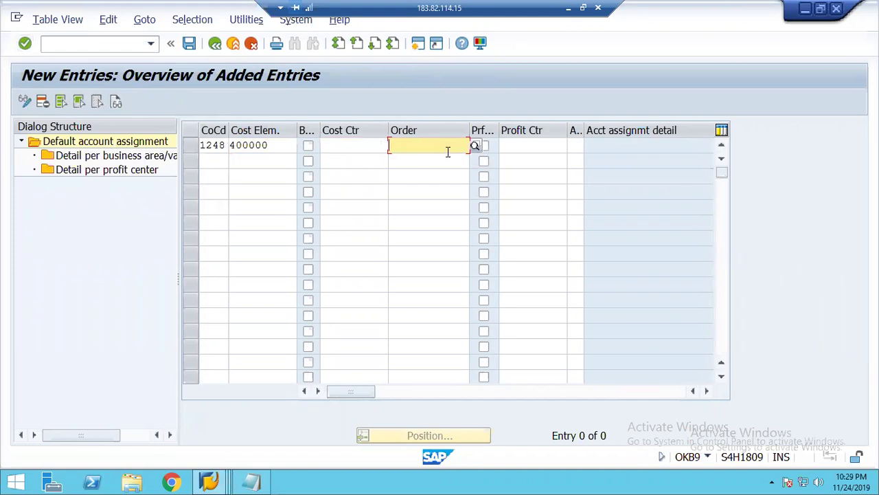
click(529, 150)
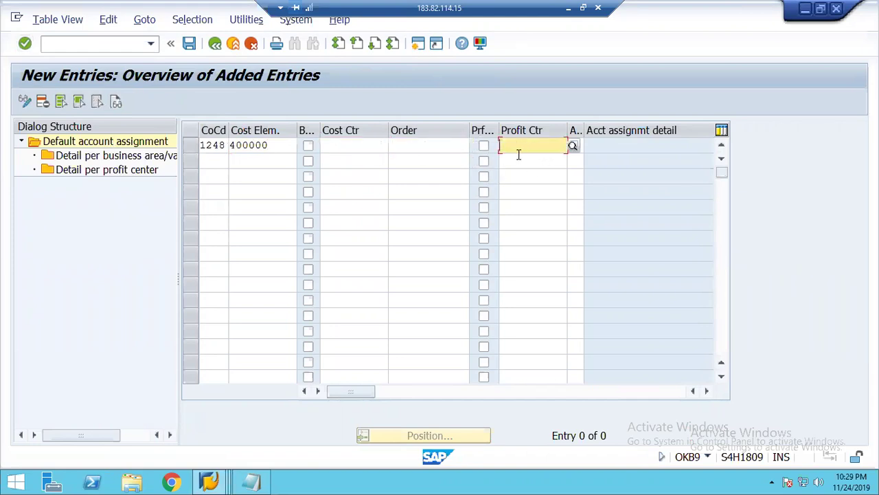
click(484, 148)
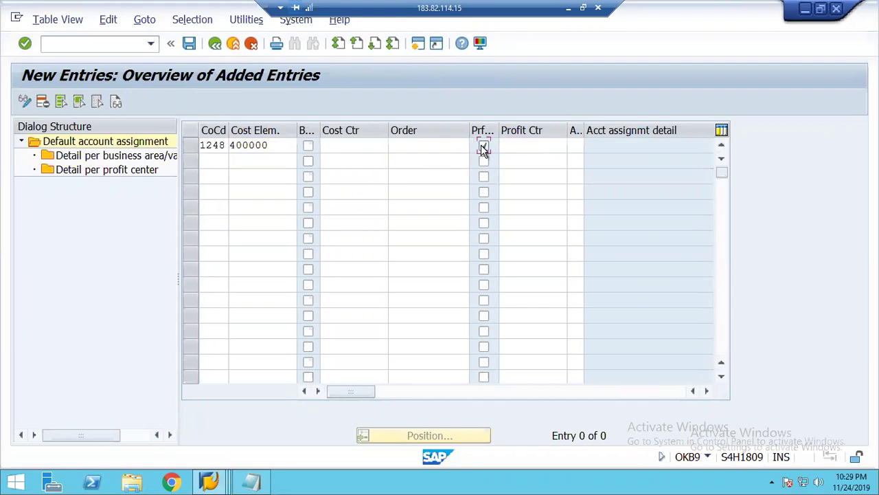
click(189, 44)
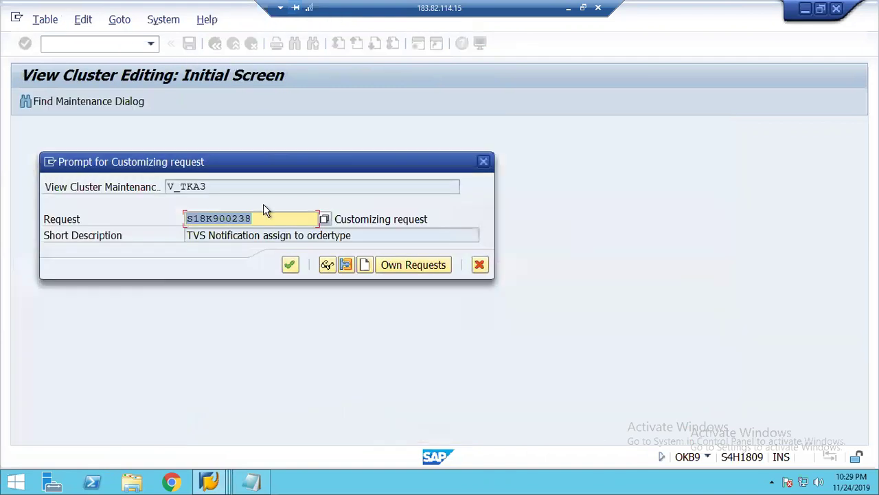
click(290, 264)
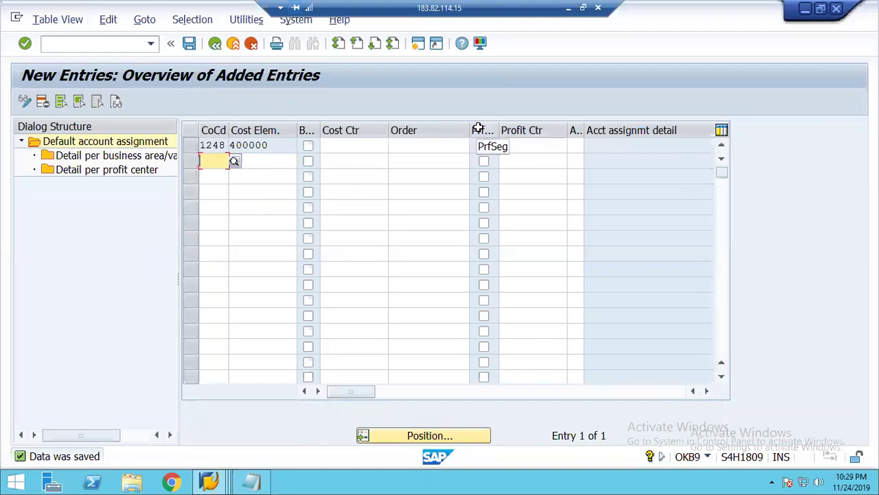
Widen the PrfSeg column to show its full heading and save the default account assignments again.
click(483, 146)
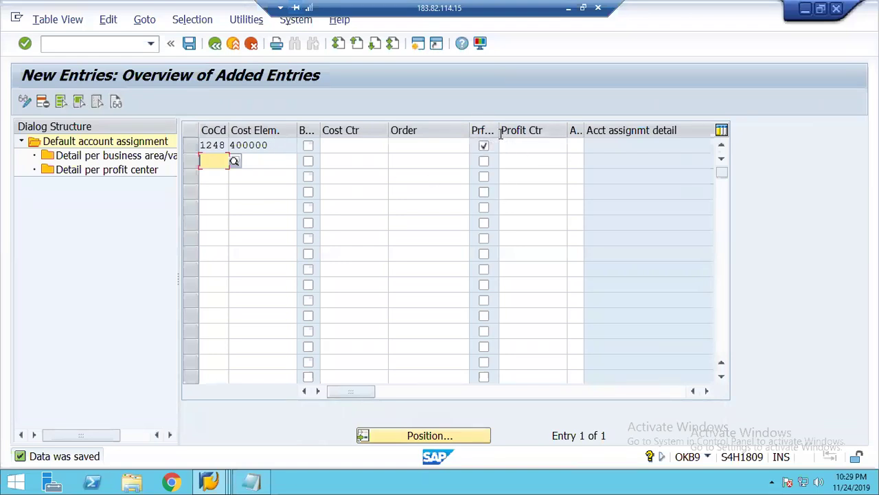
drag(499, 130, 530, 130)
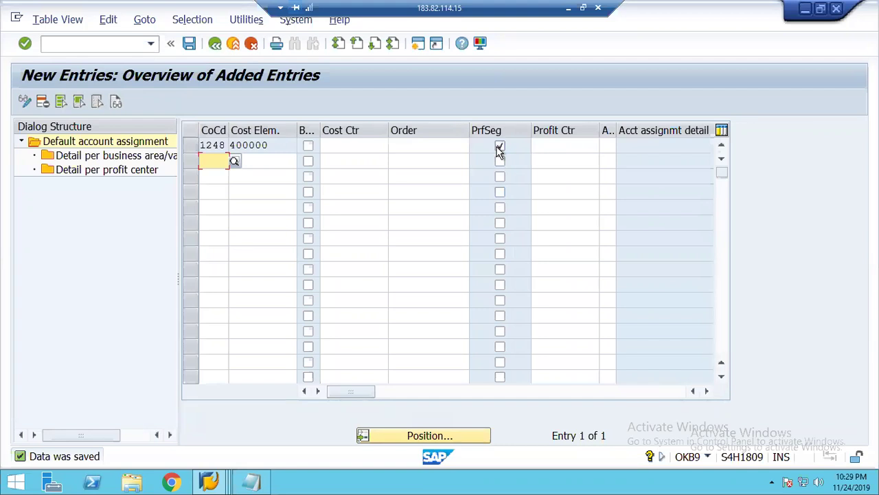
click(189, 45)
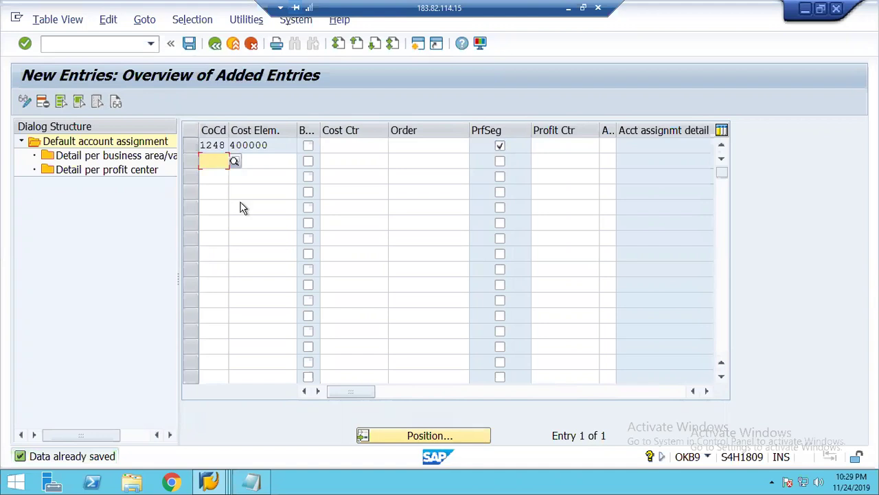
Switch to the ABAP Editor session and start transaction F-02 for a G/L account posting.
drag(274, 147, 270, 413)
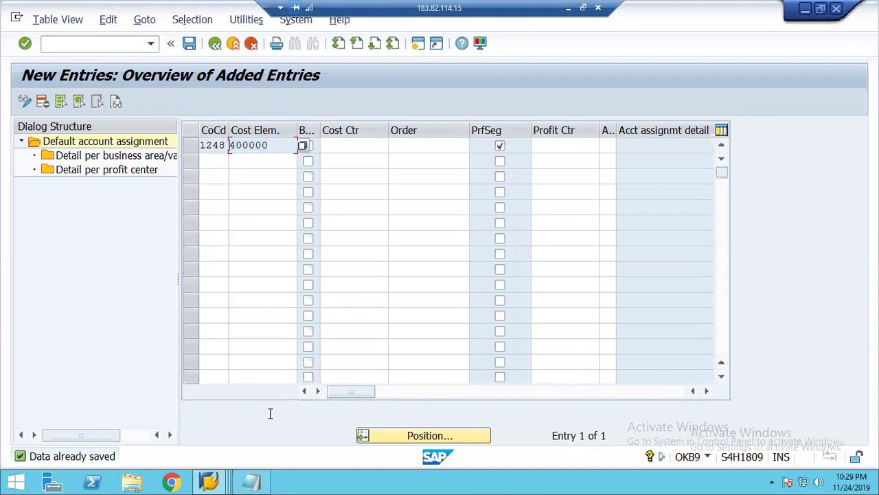
click(211, 482)
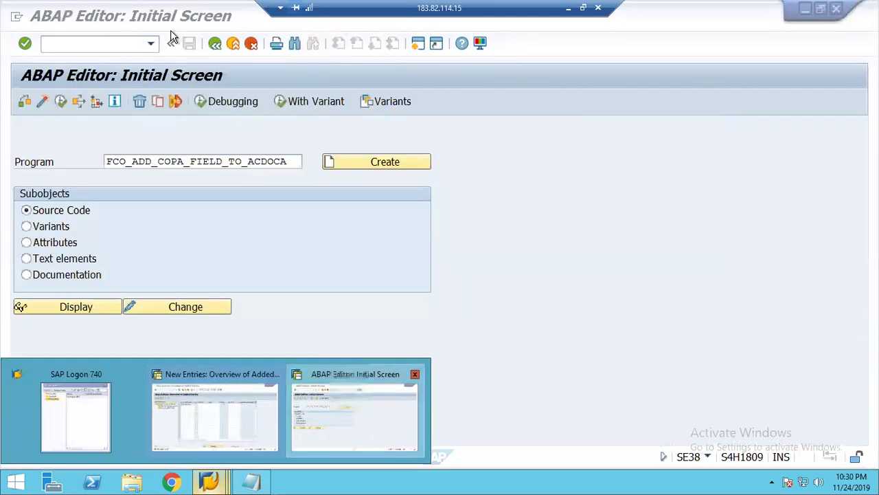
click(370, 428)
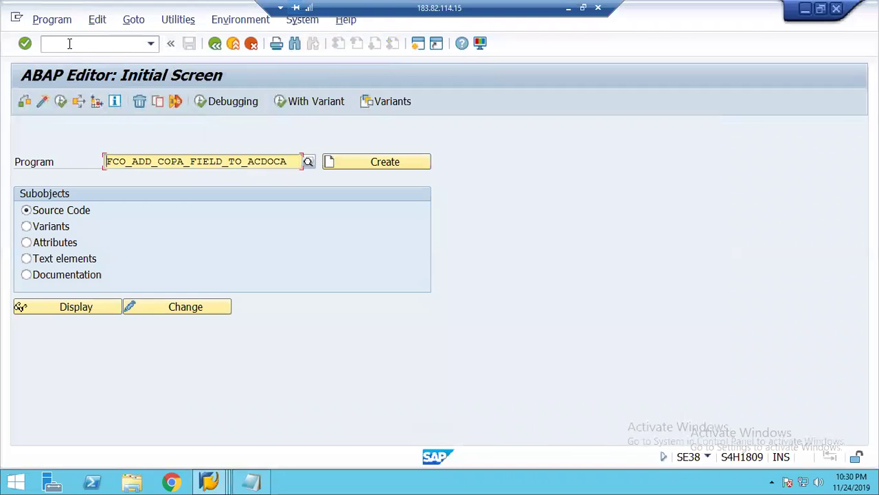
click(69, 43)
text(/nf-02)
key(Return)
Set the posting header's document date to 24032019 and the company code to 2000.
text(24032019)
key(Tab)
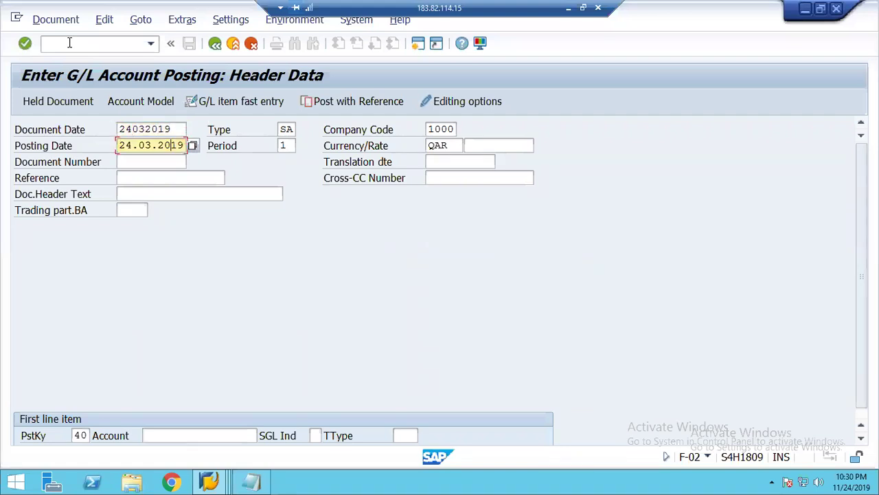
key(Tab)
key(Tab)
text(2000)
key(Tab)
key(Tab)
key(Tab)
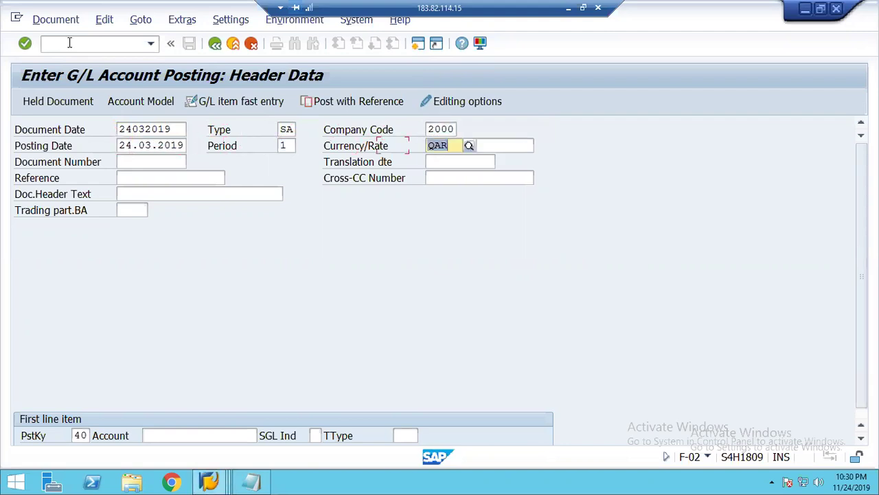
Set the document currency to USD and open the first line item with posting key 40 for account 400000.
text(USD)
key(Tab)
key(Tab)
key(Tab)
key(Tab)
key(Tab)
key(Tab)
key(Tab)
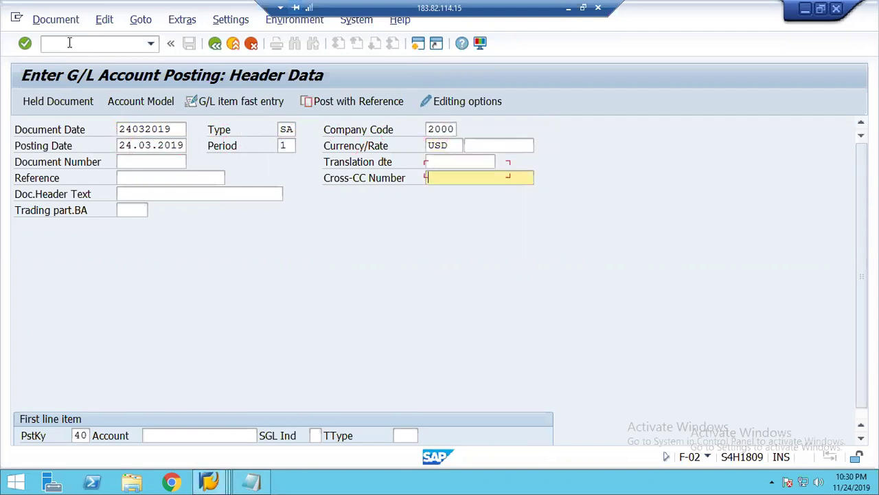
key(Tab)
key(Tab)
text(400000)
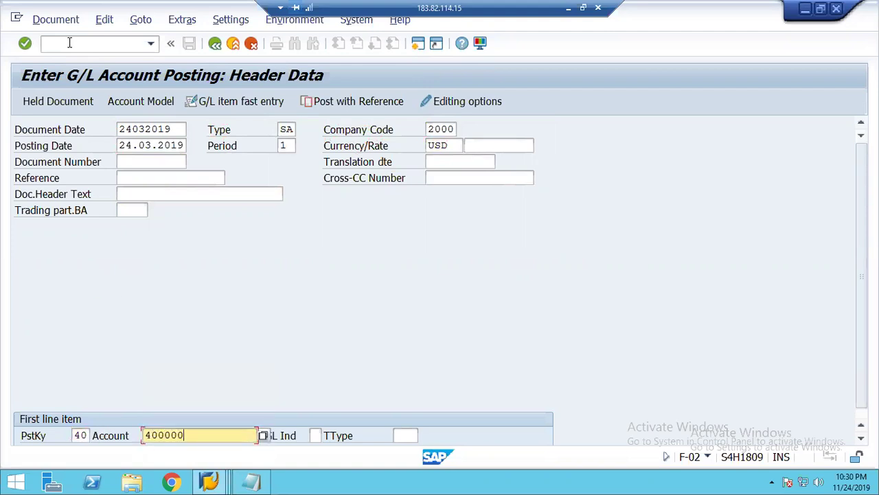
key(Return)
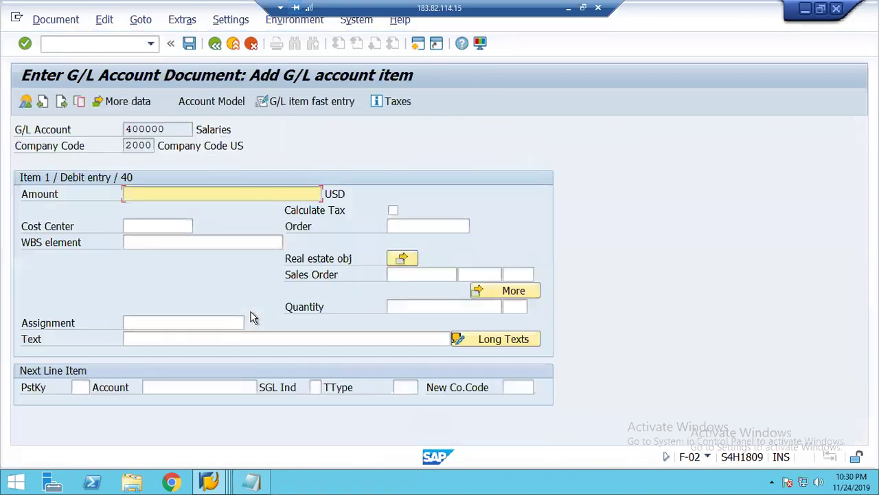
Enter an amount of 12345 USD for the debit item on account 400000.
text(12345)
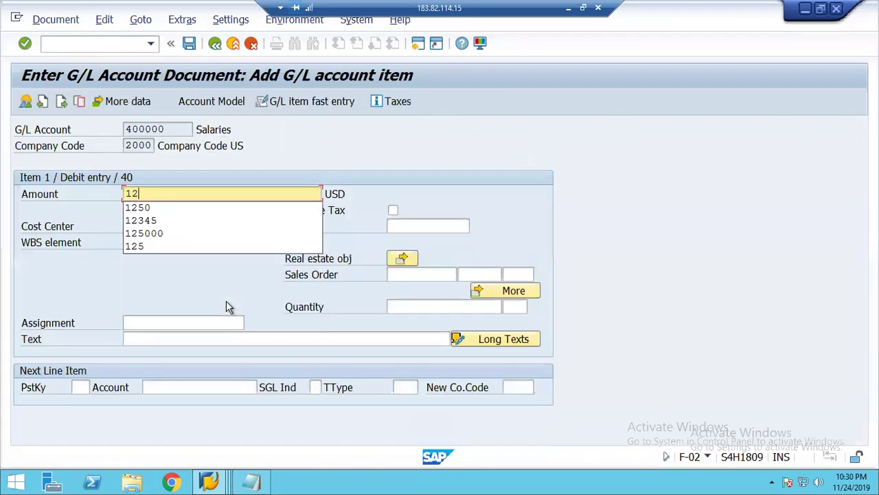
key(Tab)
key(Tab)
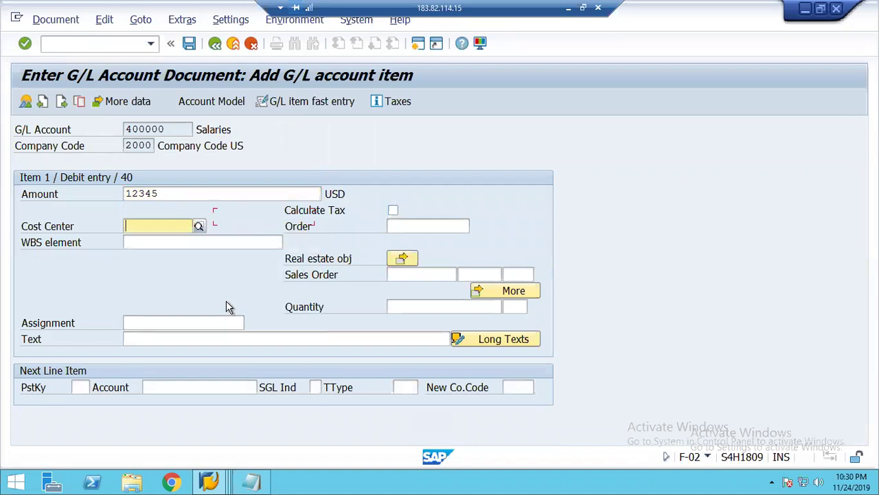
key(Tab)
key(Tab)
key(Tab)
key(Tab)
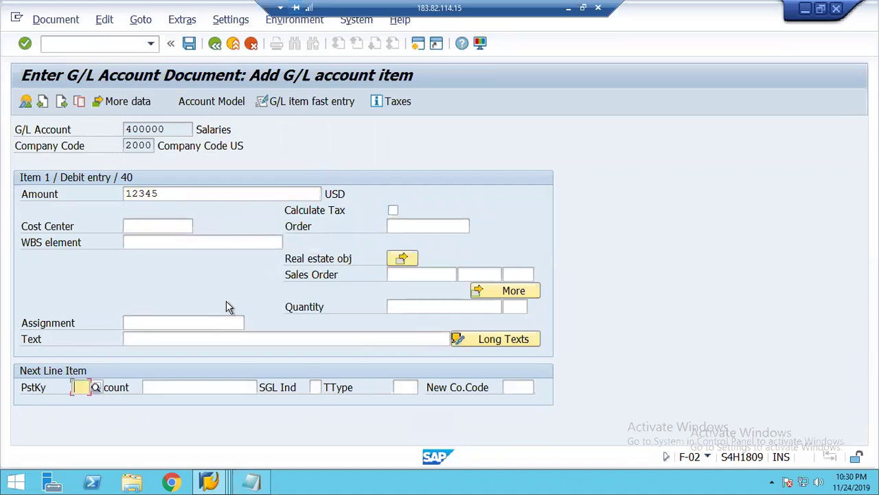
Try to continue to a next line item with posting key 50 and account 120000.
text(50)
key(Tab)
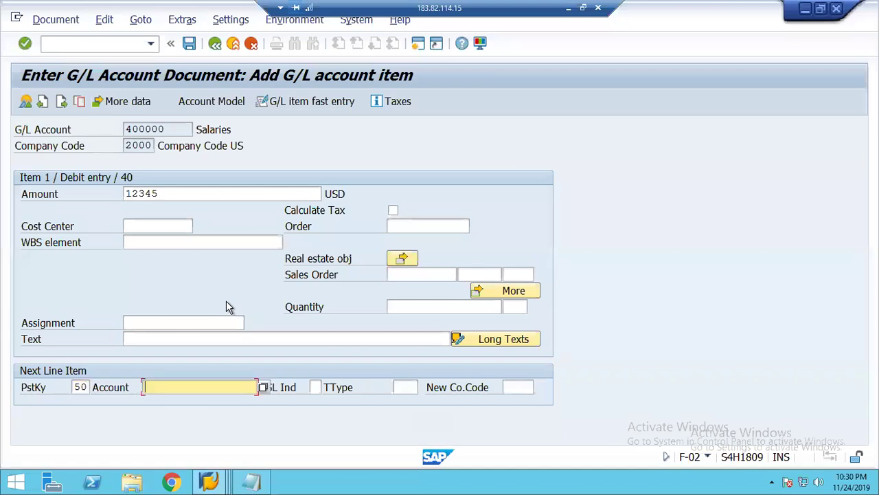
key(BackSpace)
key(Down)
key(Down)
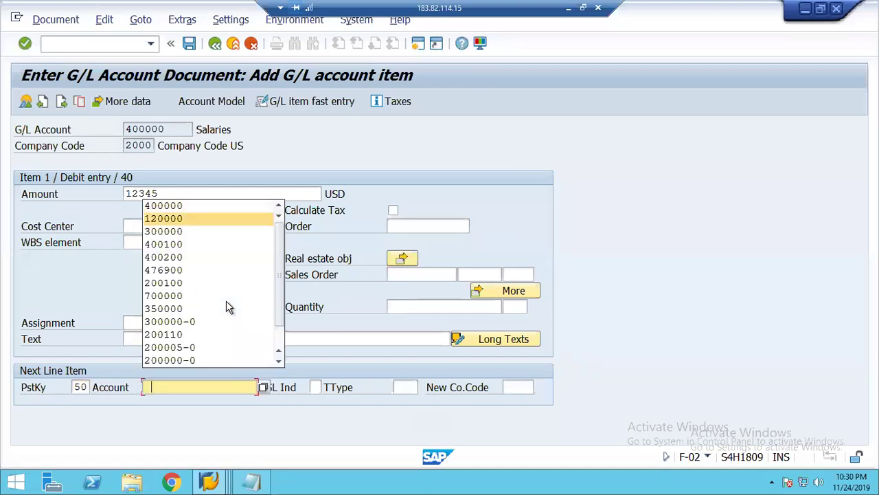
key(Return)
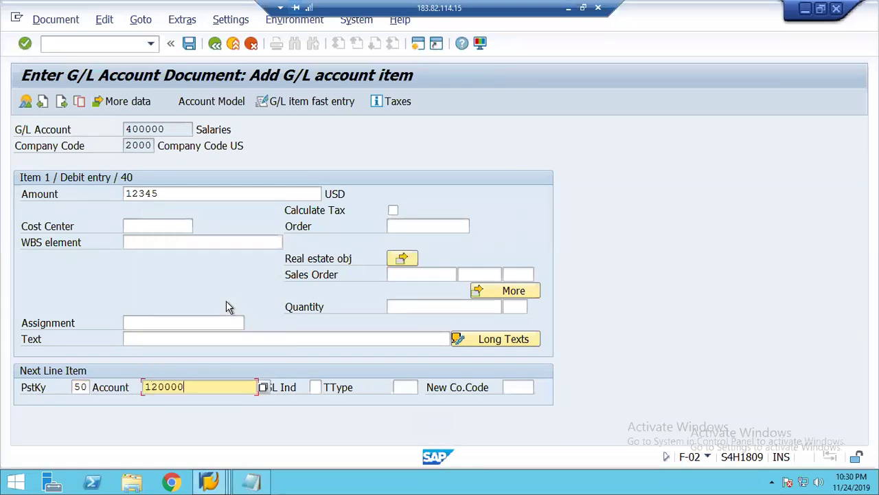
key(Return)
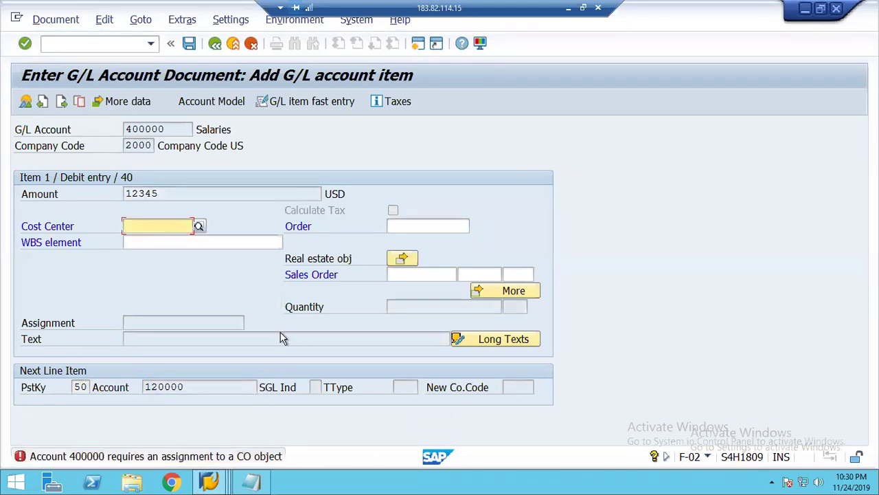
Check the additional coding block fields of the salaries item, and exit the posting without keeping its data.
click(478, 291)
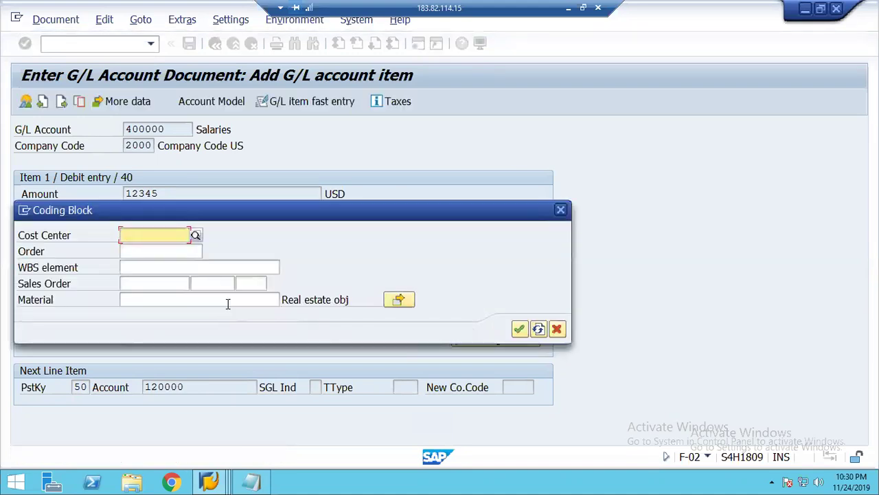
click(556, 330)
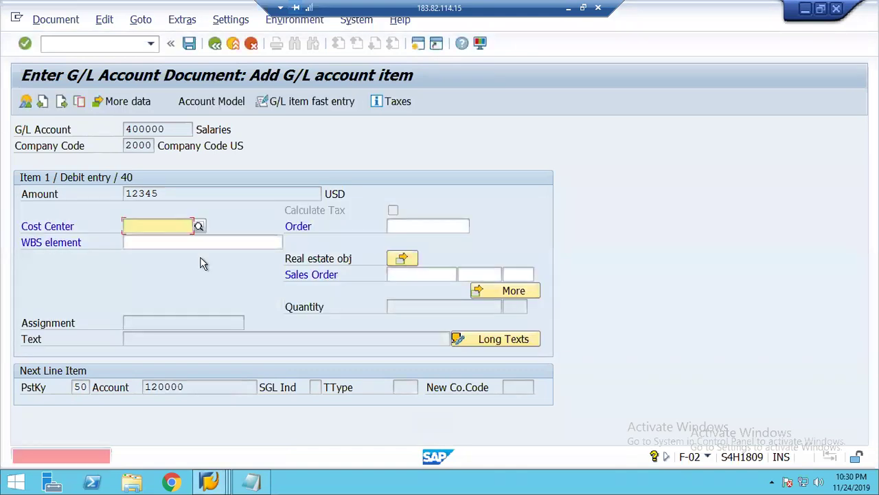
click(215, 44)
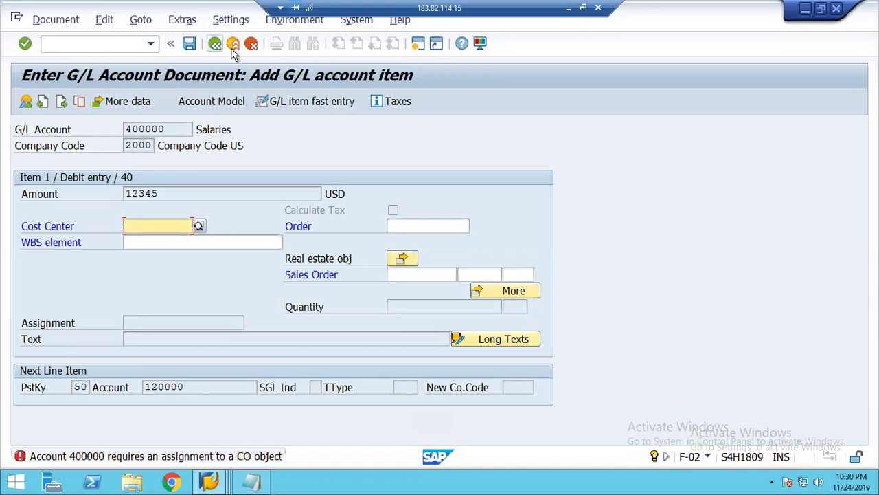
click(233, 45)
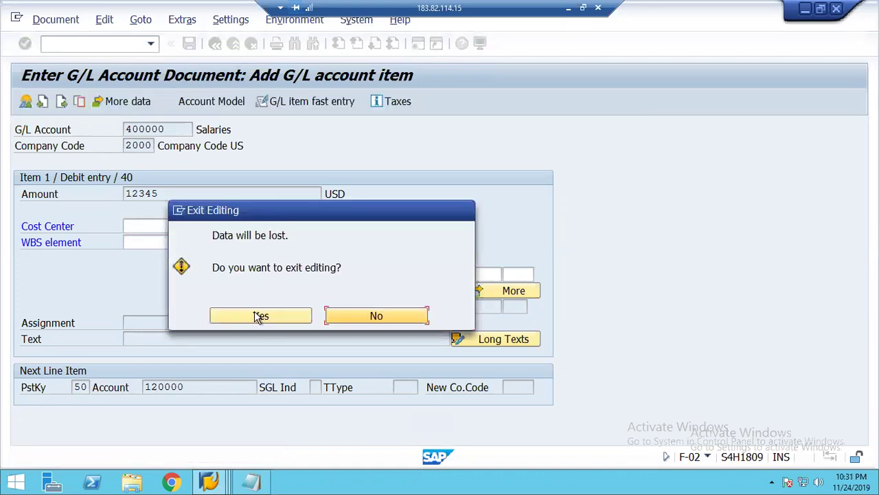
click(259, 315)
Open the Salaries account 400000 for change in transaction FS00 and display its field status group.
text(fs00)
key(Return)
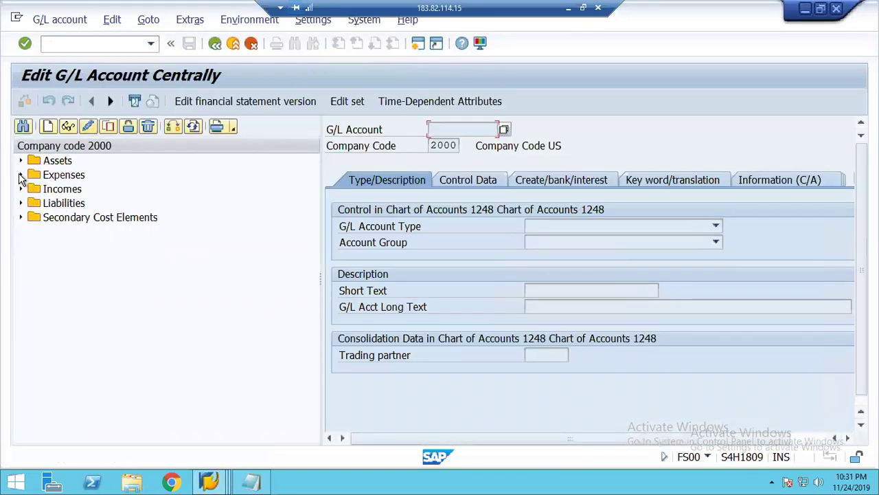
click(20, 175)
double_click(88, 189)
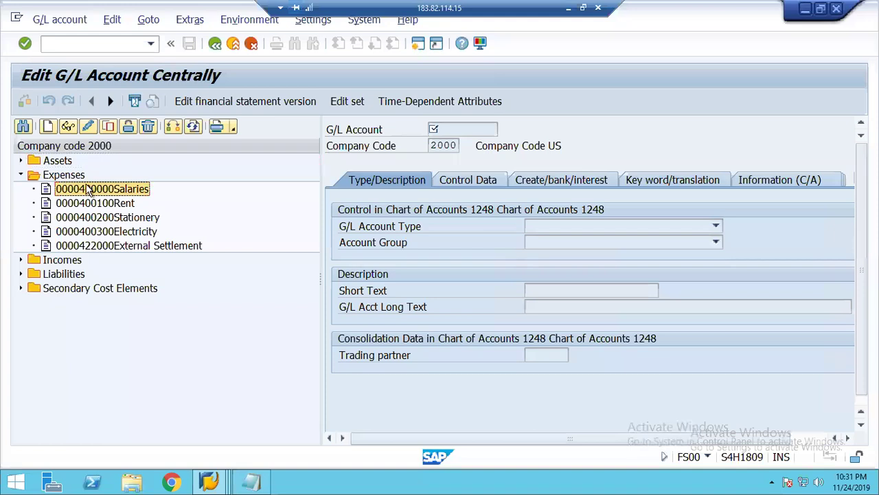
click(88, 126)
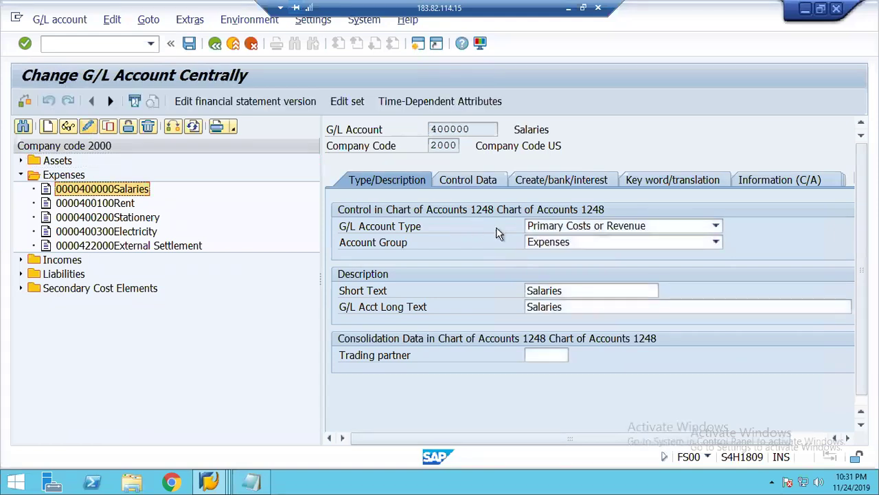
click(528, 182)
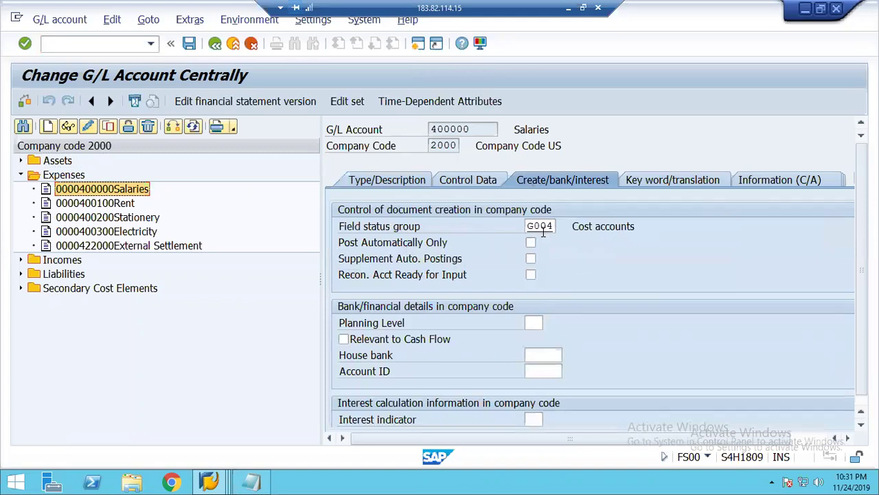
Start transaction OBC4 and open the field status groups of variant 1248.
click(53, 43)
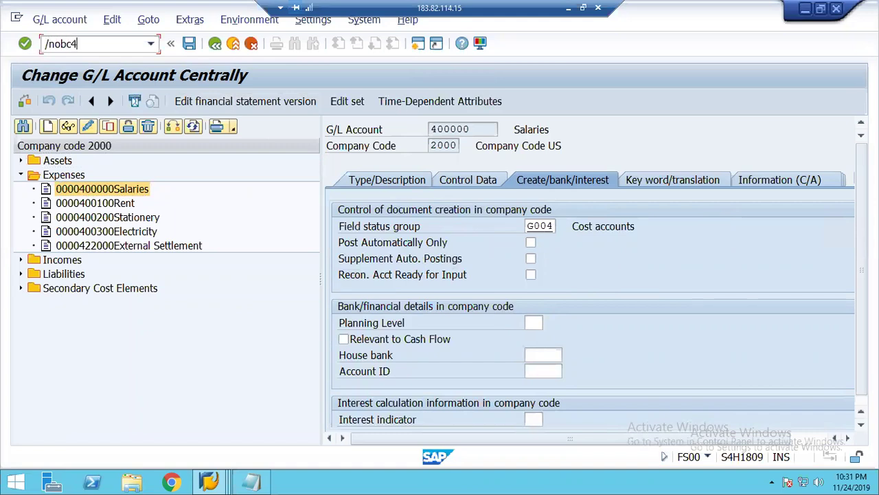
key(Return)
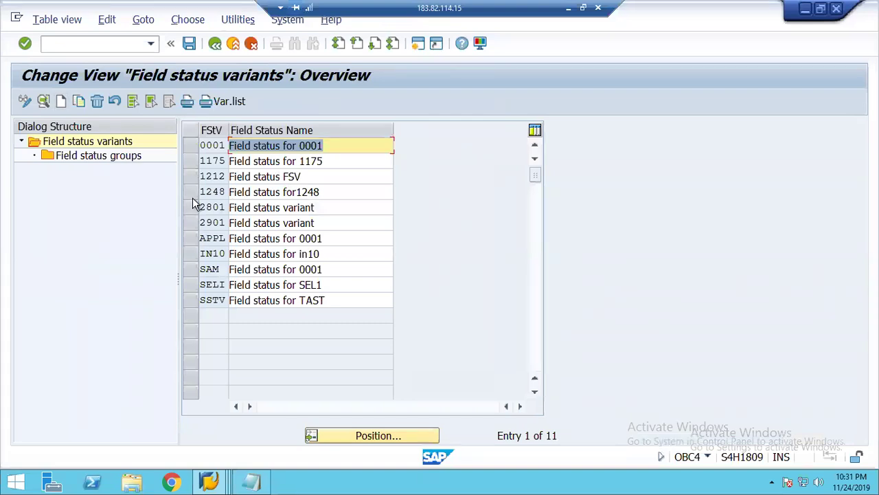
click(192, 191)
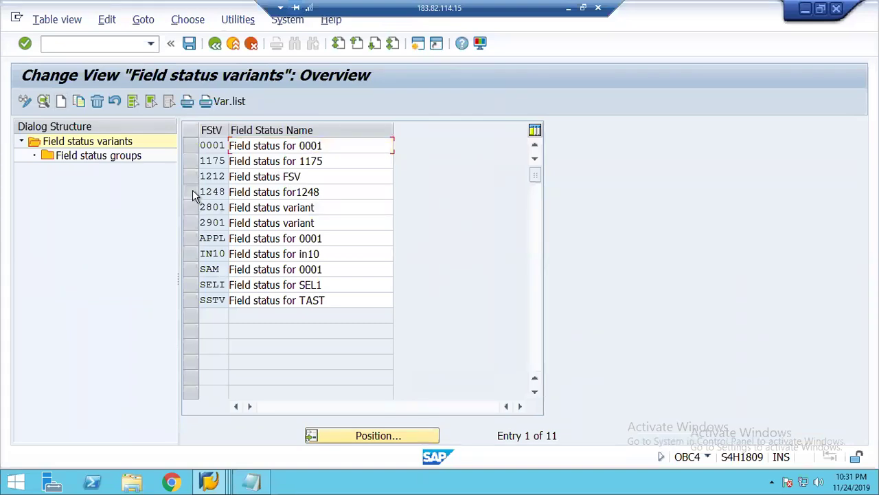
double_click(75, 157)
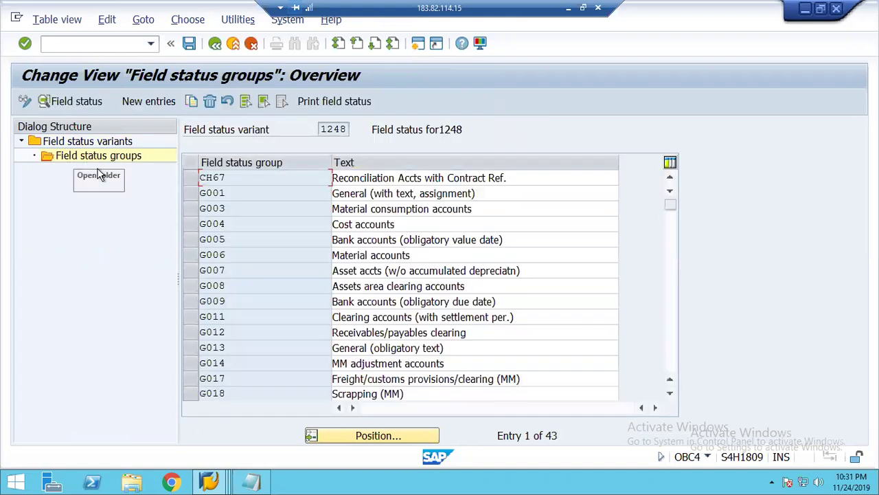
Mark field status group G004 and open the additional account assignments of group CH67.
click(190, 225)
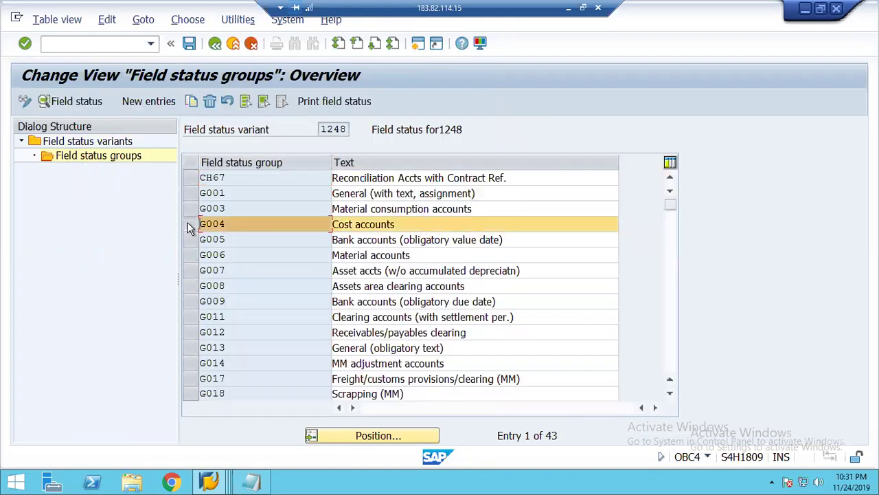
click(62, 103)
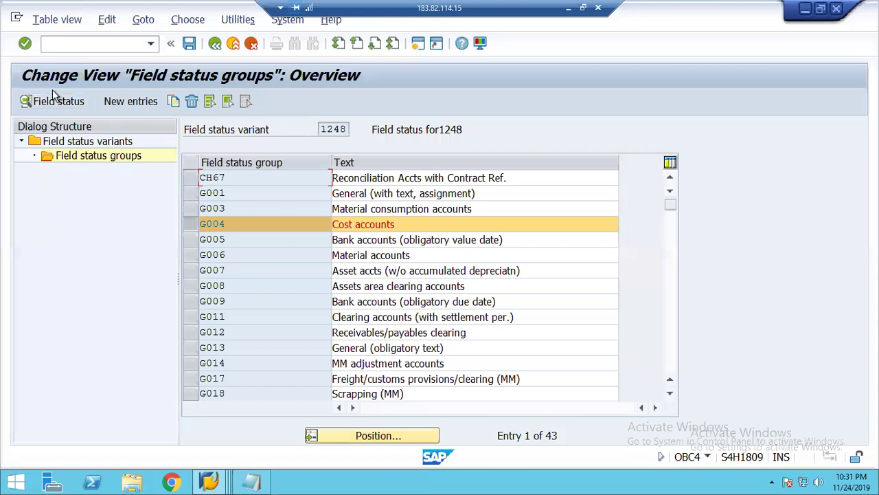
click(53, 101)
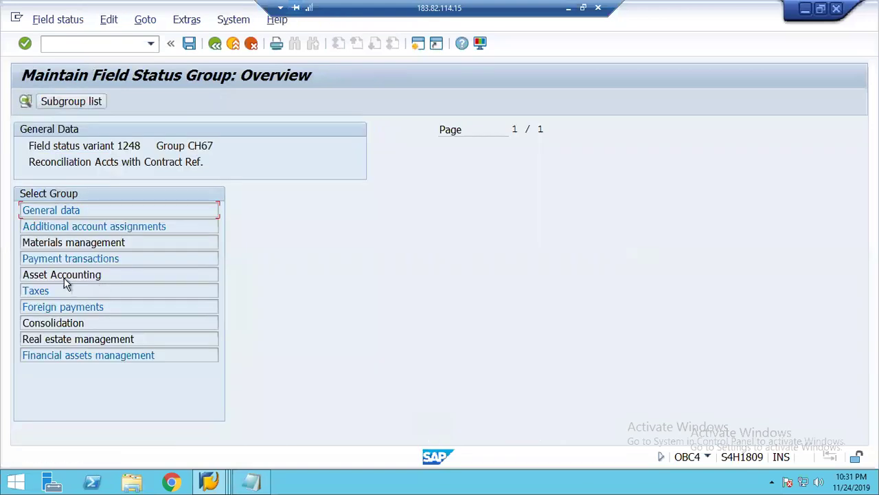
double_click(107, 227)
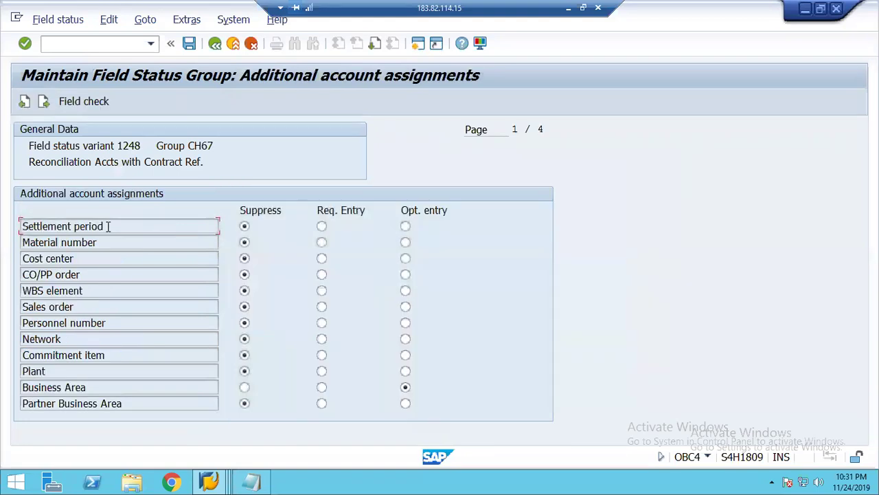
Make Profitability Segment an optional entry in group CH67, save under request S18K900238, and return to the field status variants.
click(372, 46)
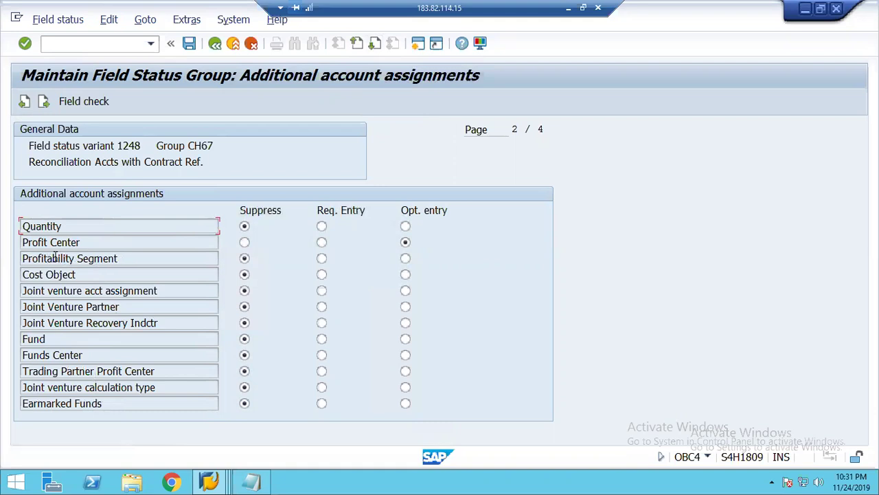
click(122, 259)
click(406, 260)
click(190, 44)
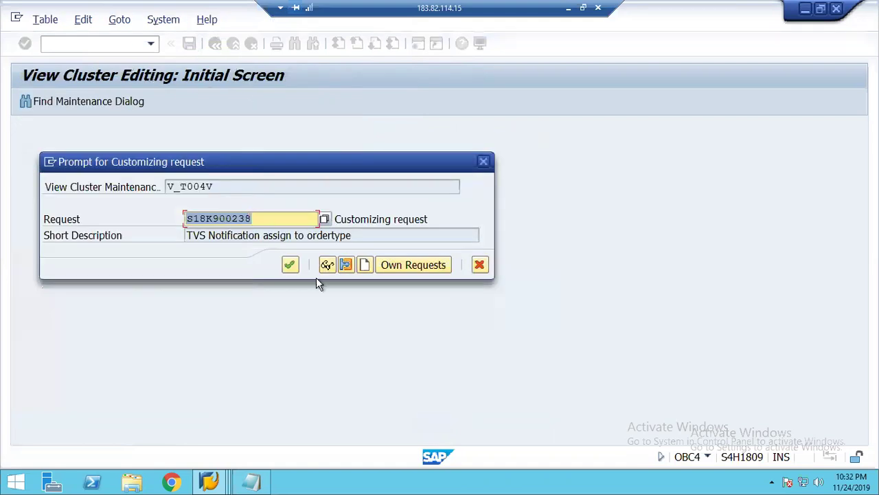
click(290, 265)
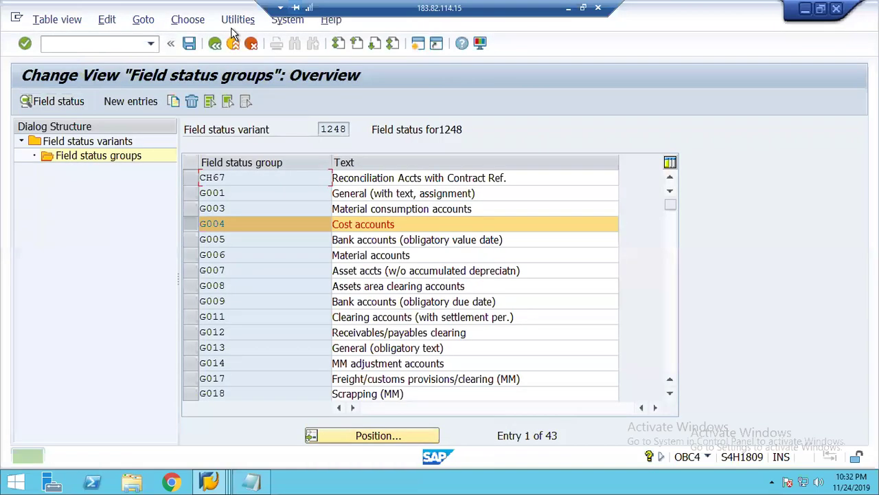
click(214, 44)
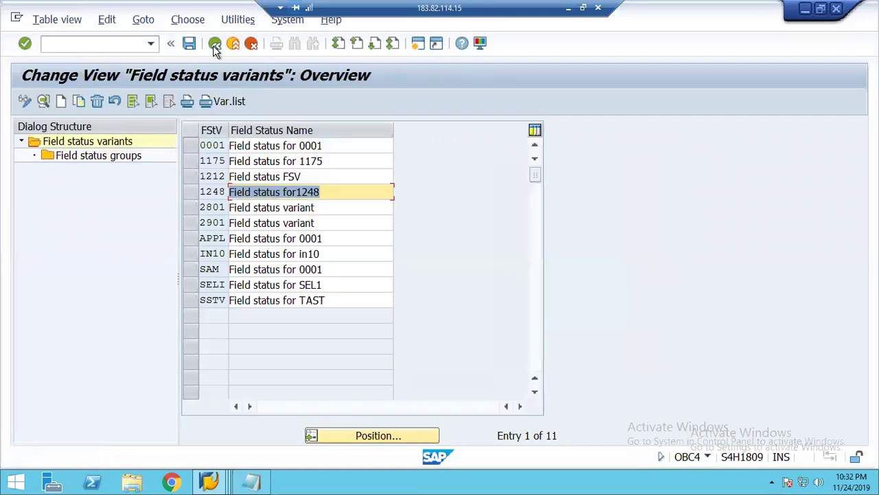
Leave the field status variants and start G/L account posting transaction F-02.
click(214, 44)
text(f-02)
key(Return)
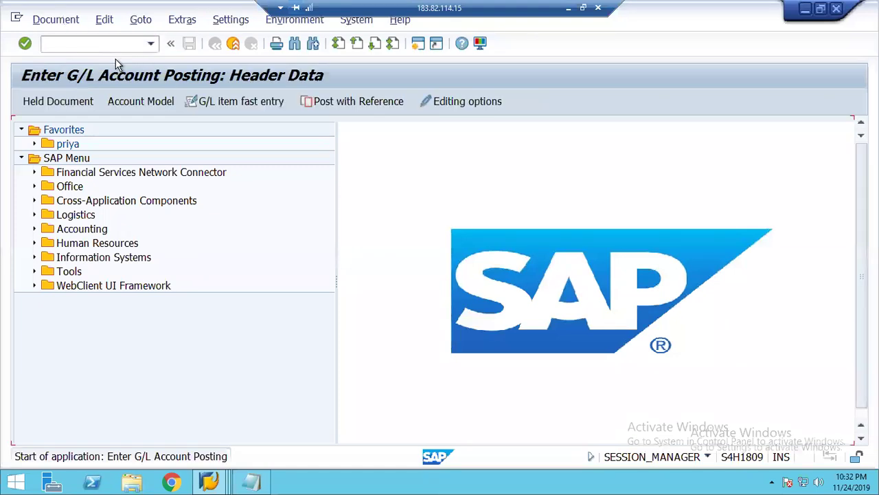
Fill in the posting header with document date 24032019 and set the first line item to posting key 40 and account 400000.
key(BackSpace)
key(Return)
key(Down)
key(Down)
key(Down)
key(Down)
key(Down)
key(Down)
key(Tab)
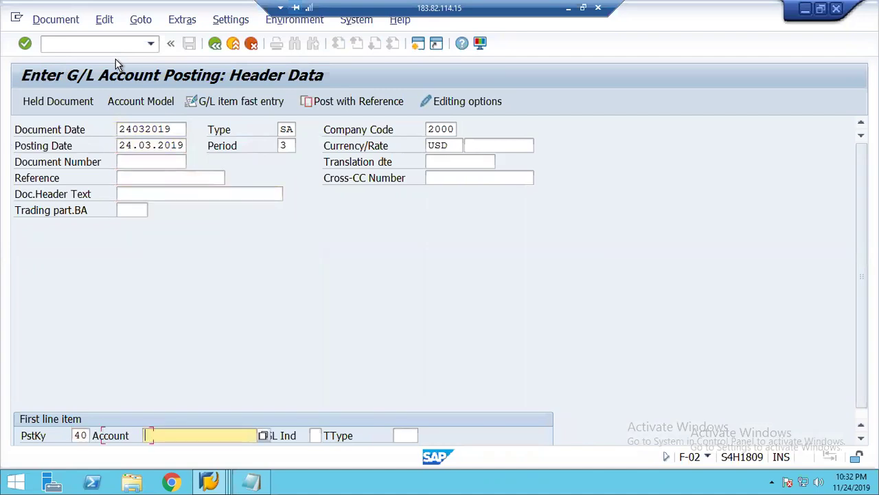
key(BackSpace)
key(Down)
key(Down)
key(Return)
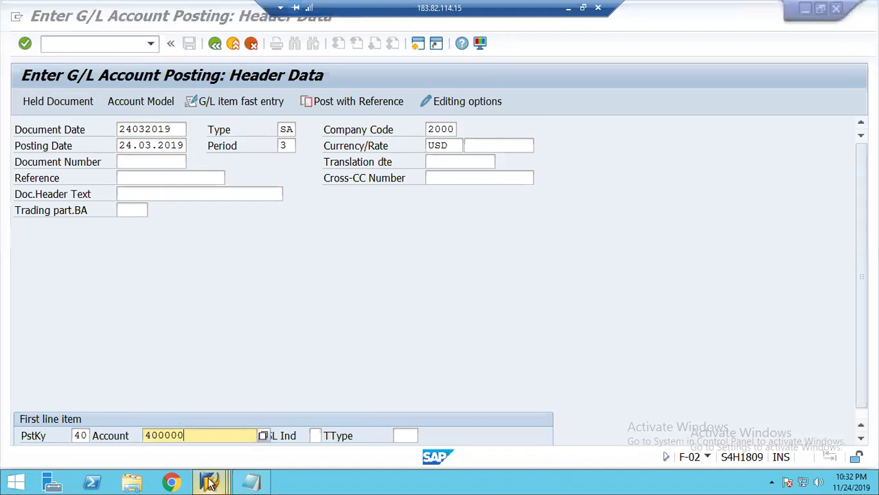
Check the OKB9 default account assignment of cost element 400000 in the other session and return to the posting.
mouse_move(210, 481)
click(189, 421)
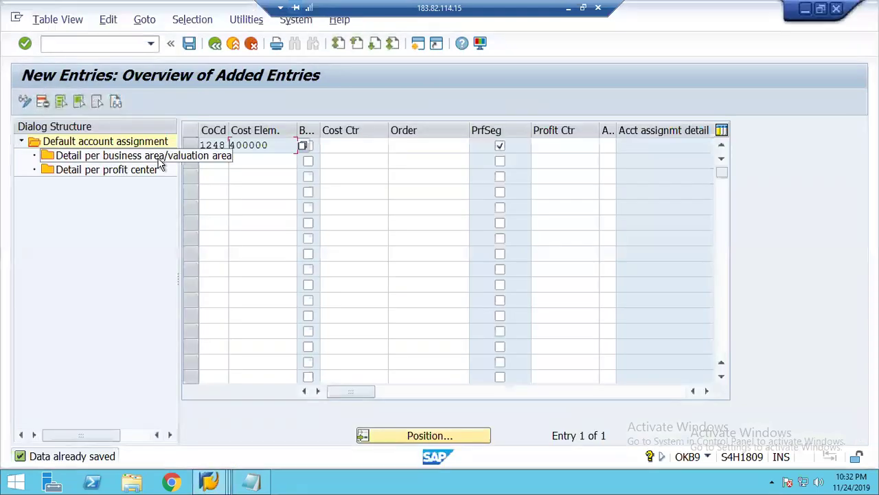
click(500, 146)
mouse_move(210, 481)
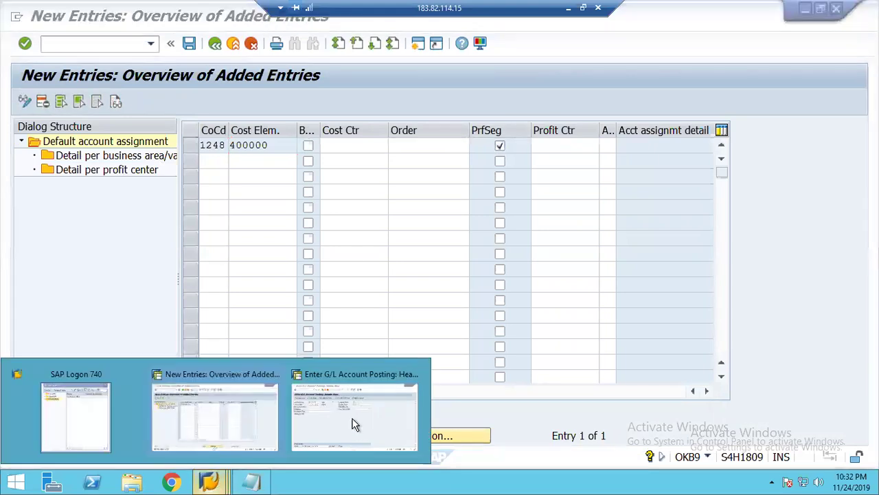
click(355, 420)
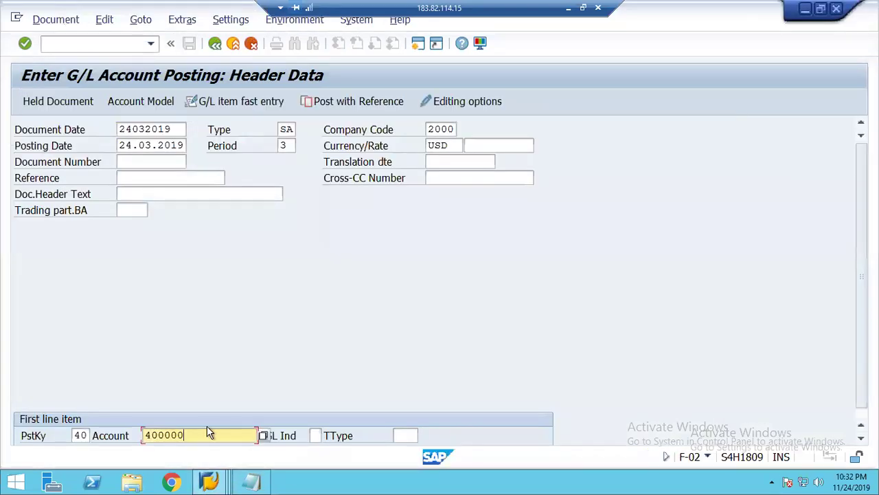
Enter 12345 USD on the Salaries debit item and try to continue to a posting key 50 item on account 120000.
key(Return)
key(Down)
key(Down)
key(Return)
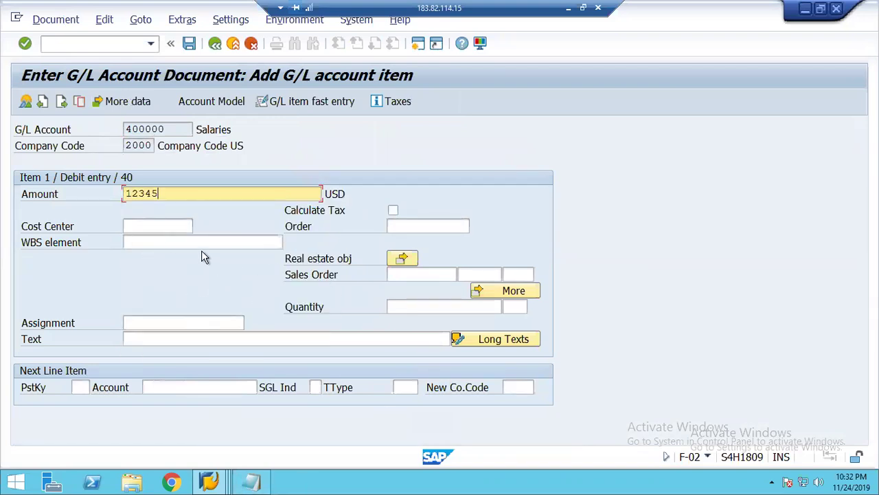
click(78, 387)
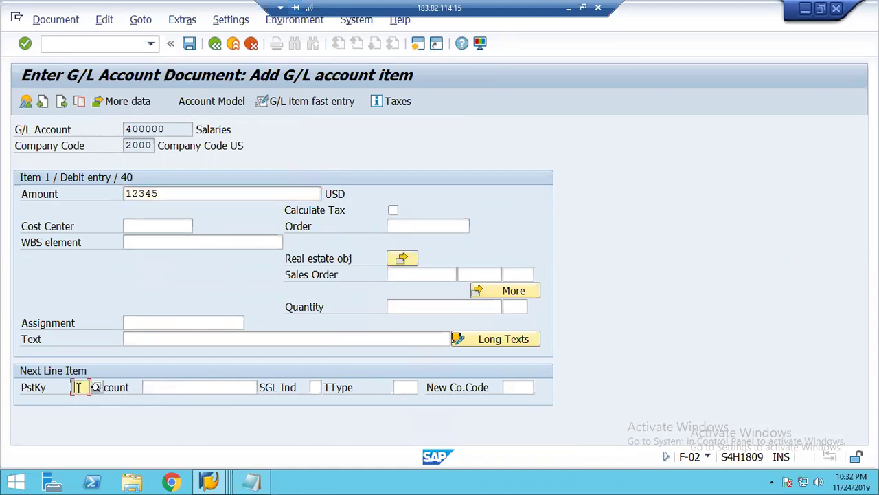
text(50)
key(Tab)
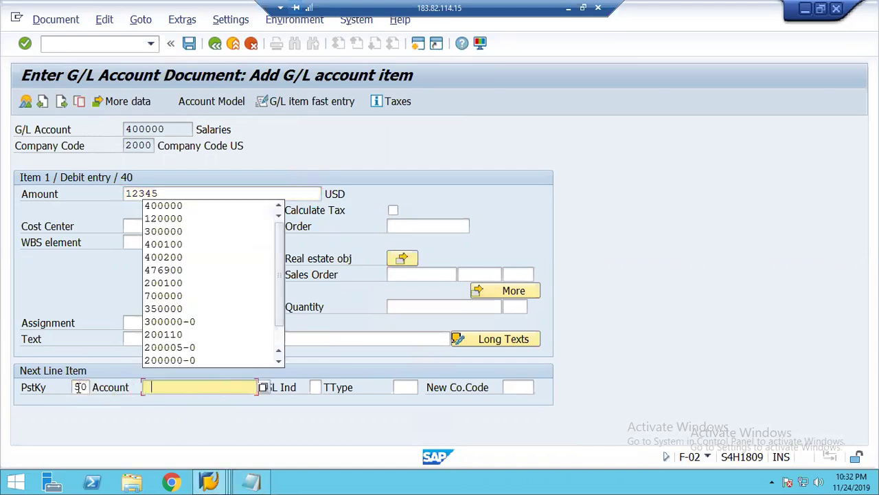
key(Down)
key(Return)
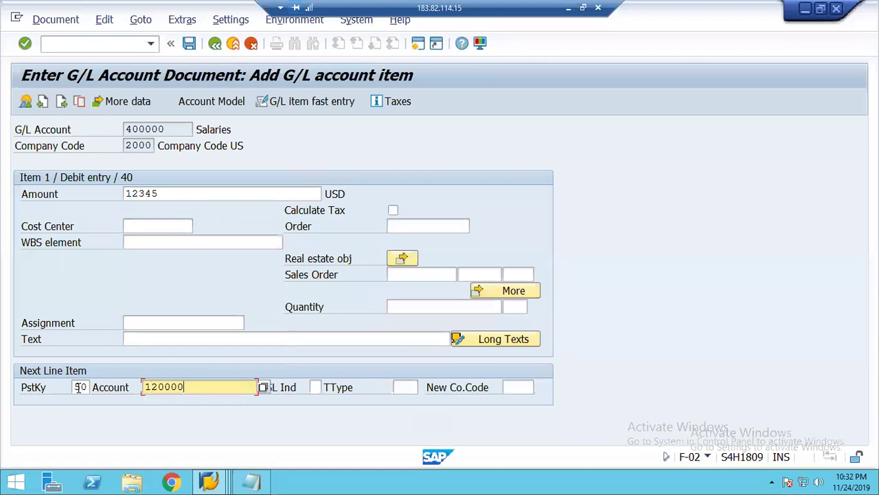
key(Return)
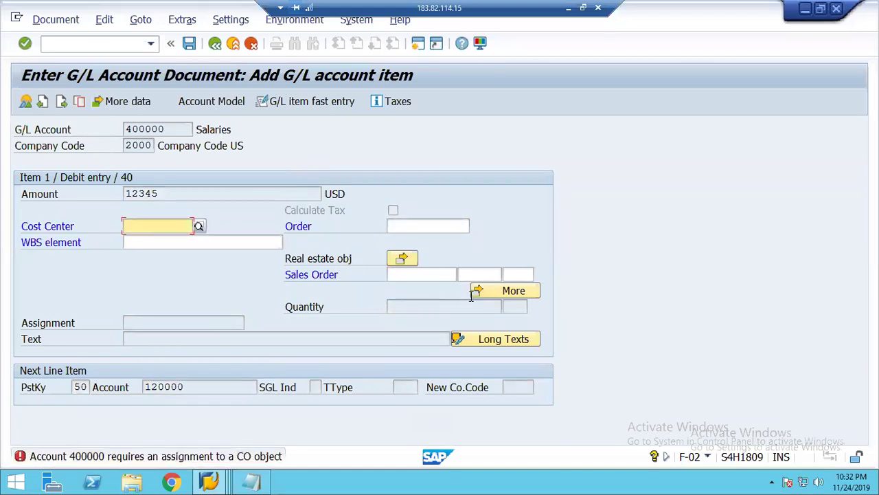
Examine the additional account assignments offered in the coding block of the Salaries line item.
click(501, 291)
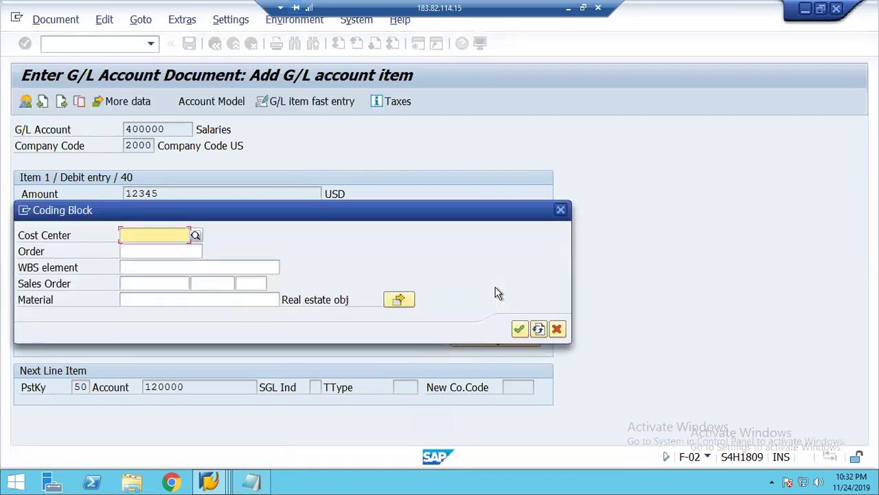
click(558, 330)
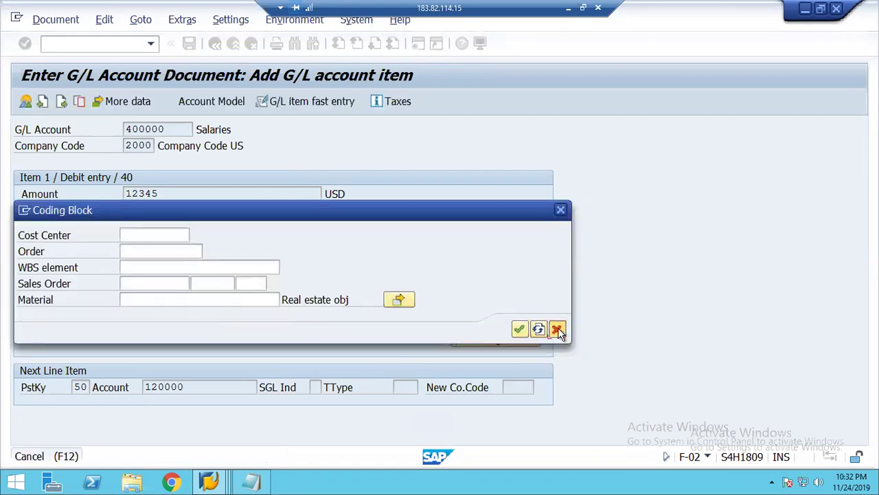
click(134, 97)
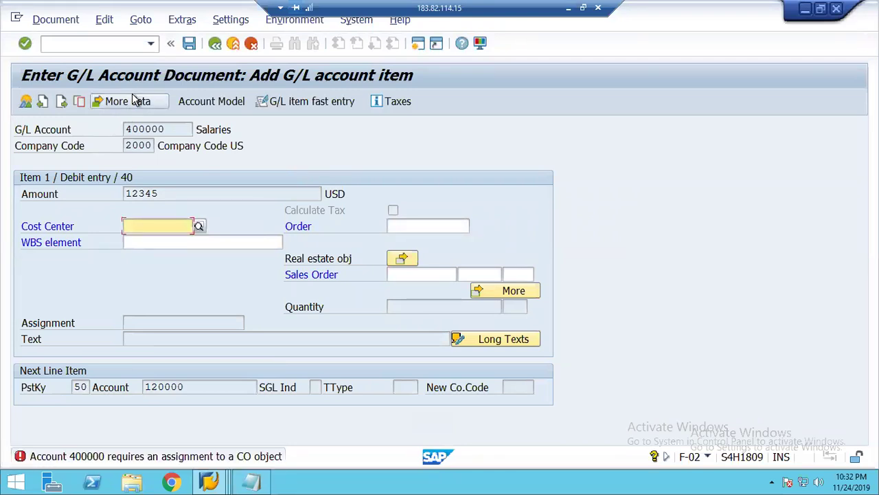
click(508, 292)
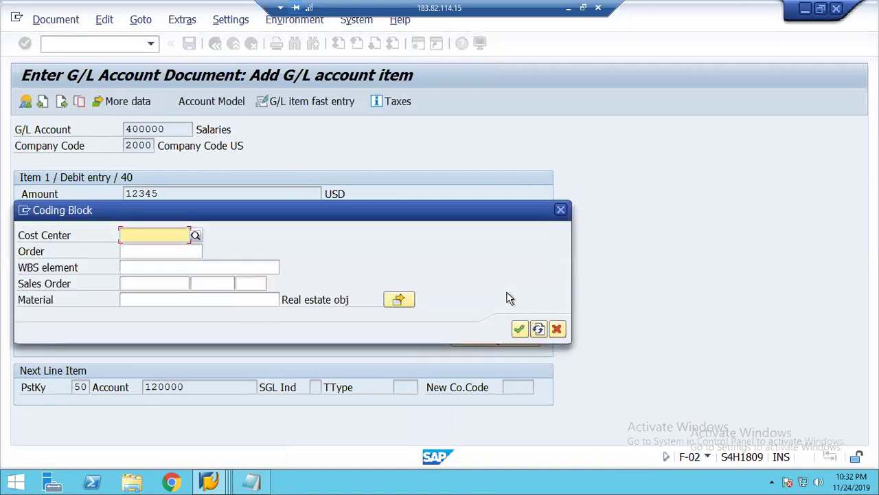
click(558, 331)
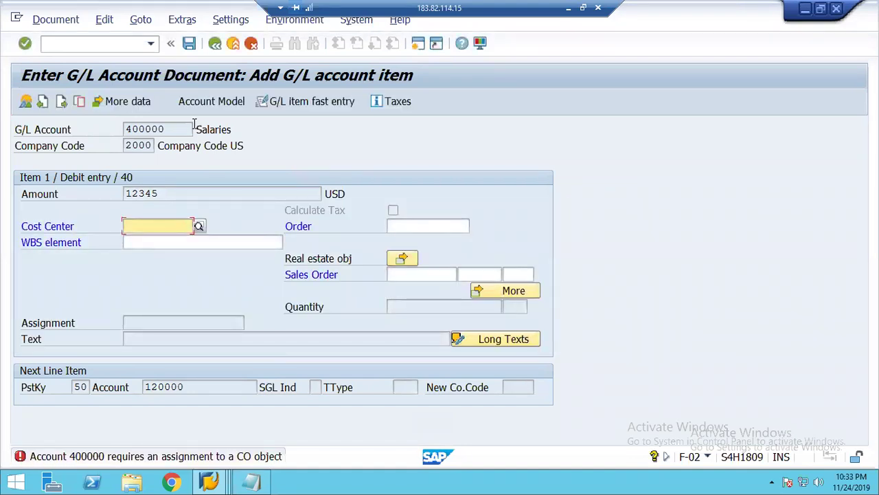
click(131, 105)
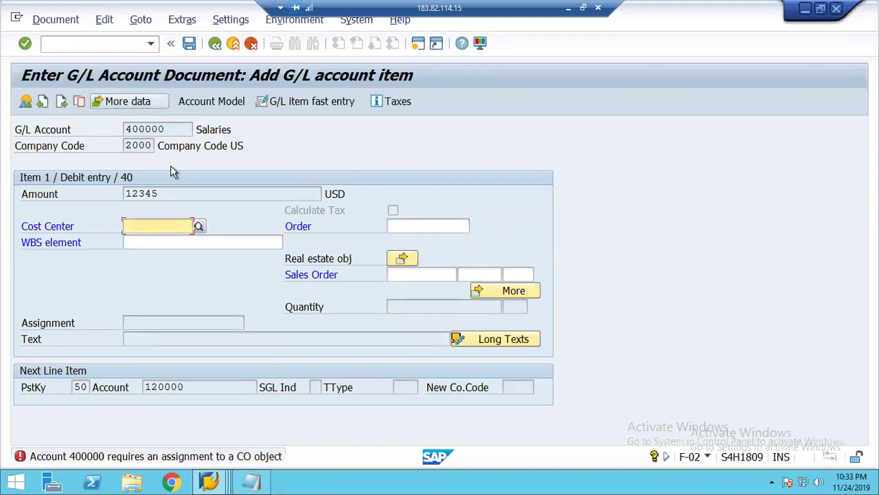
click(501, 292)
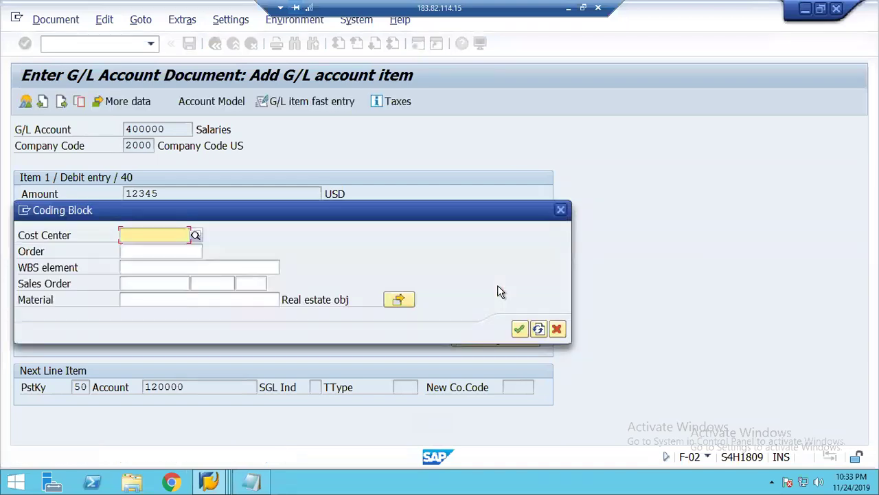
click(558, 329)
Switch to transaction FB50 and enter document date 24032019 in the basic data.
click(97, 42)
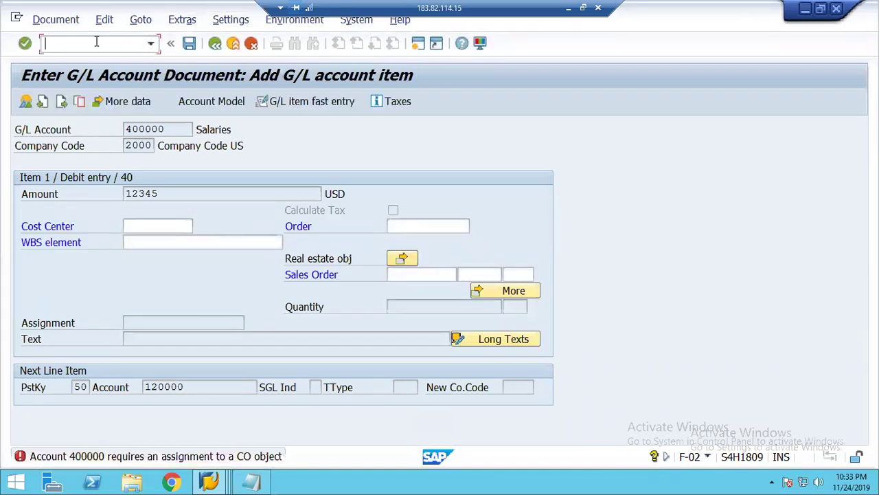
text(/nfb50)
key(Return)
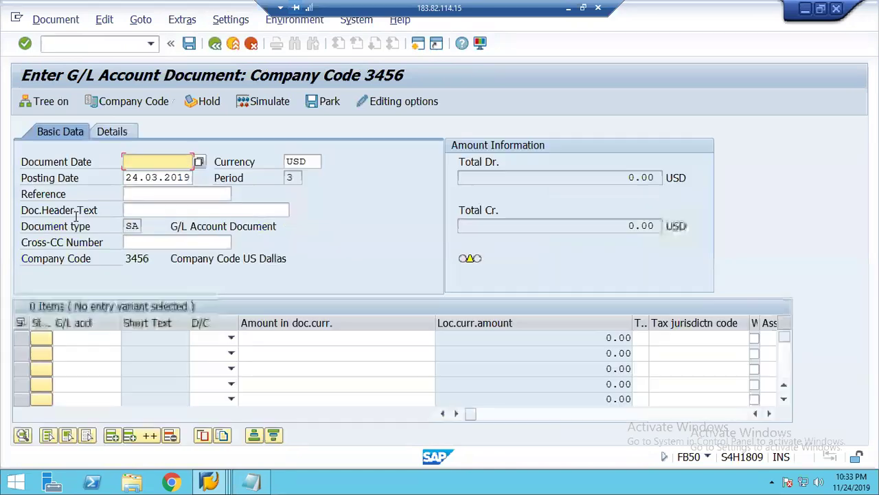
text(2403)
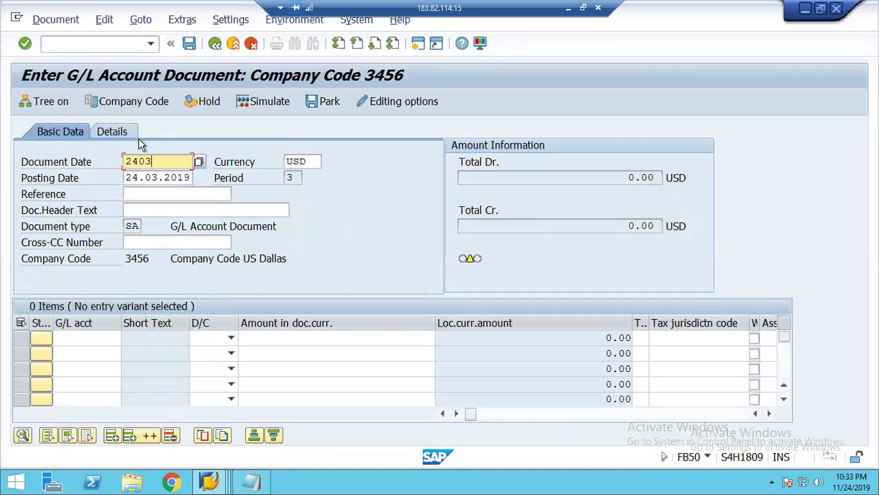
text(2019)
key(Tab)
key(Tab)
key(Tab)
key(Tab)
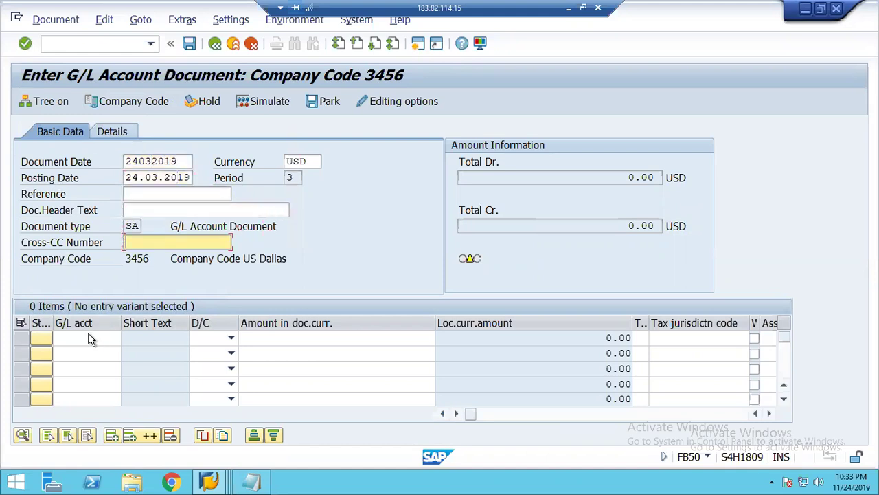
Enter a debit line for account 400000 and a credit line for account 120000 in the item table.
click(85, 336)
key(Down)
key(Return)
key(Down)
key(space)
key(Down)
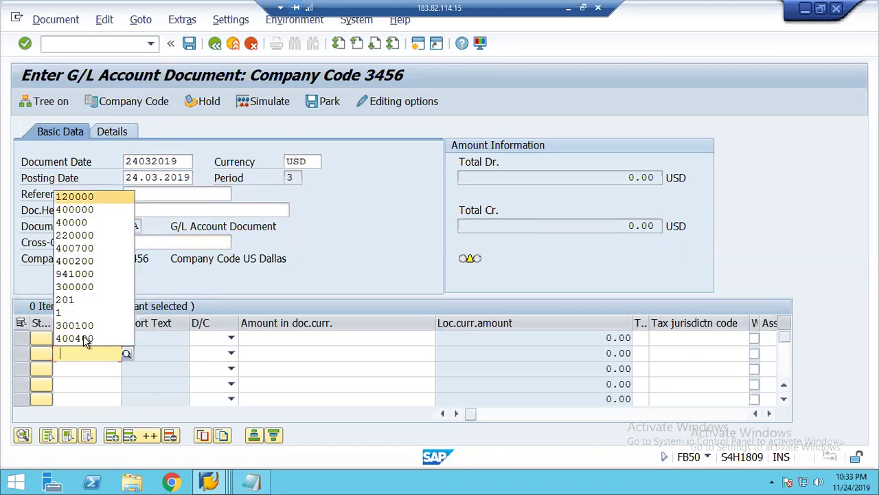
key(Return)
key(Tab)
key(c)
key(Up)
key(d)
key(Tab)
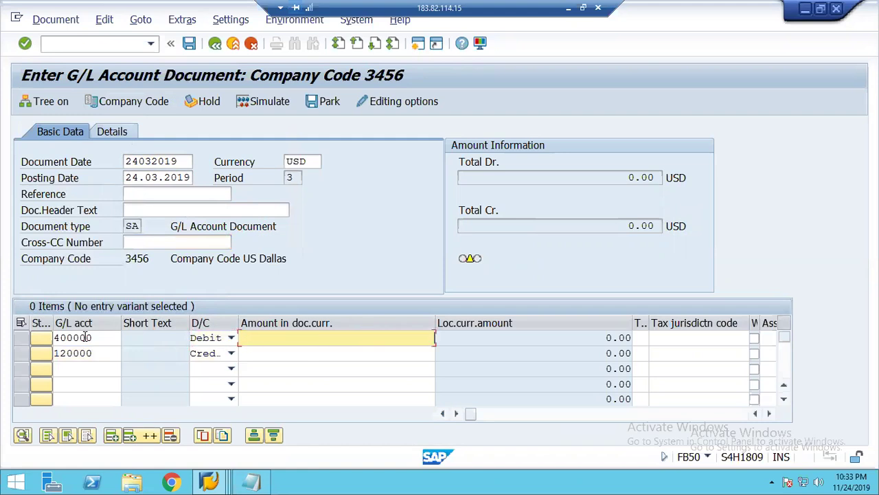
Enter the amount 12345 on both line items and try to validate the entry.
text(12345)
key(Down)
text(12345)
key(Tab)
key(Up)
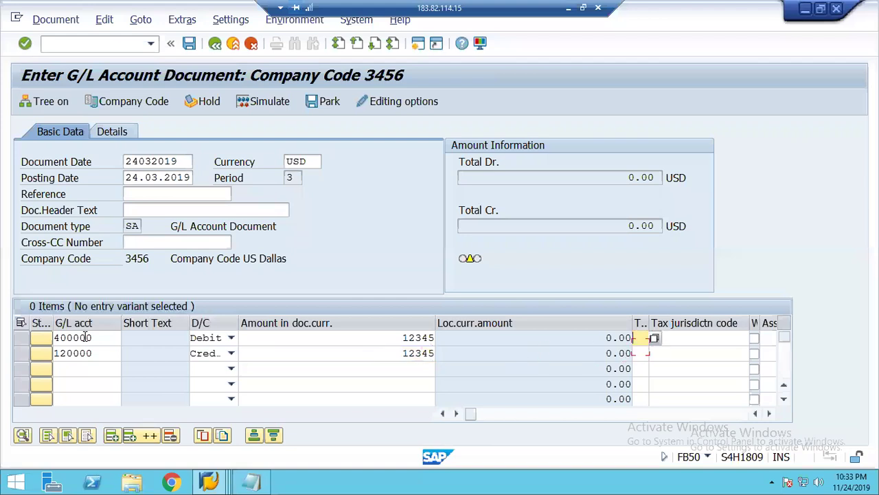
key(Tab)
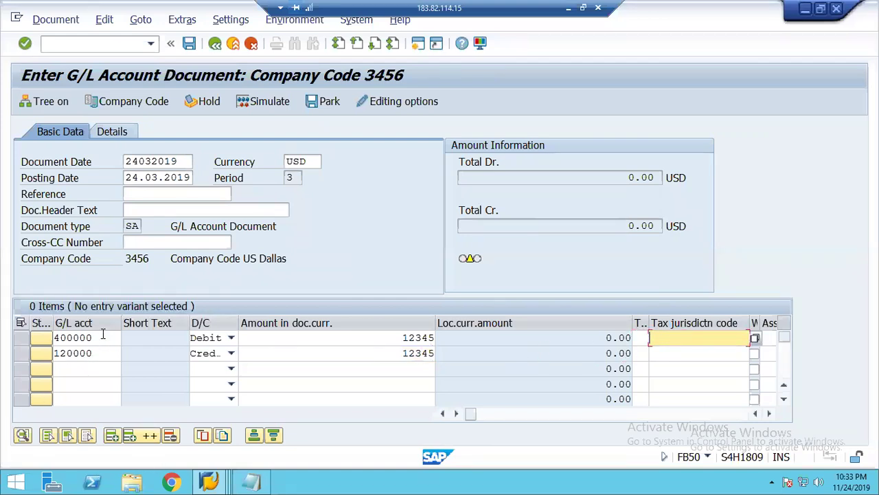
click(100, 351)
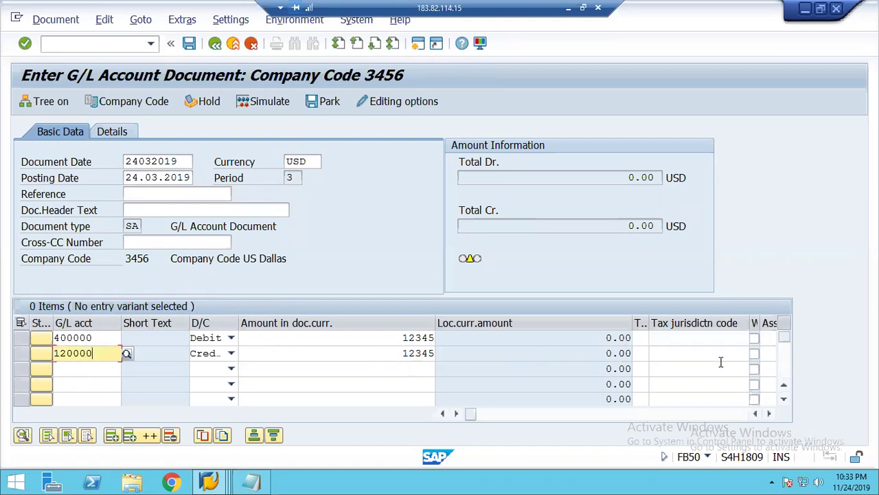
click(329, 340)
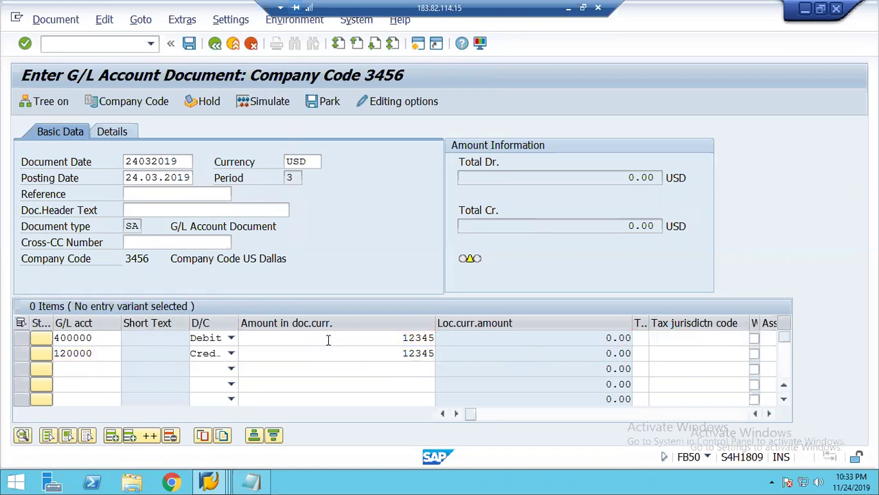
key(Return)
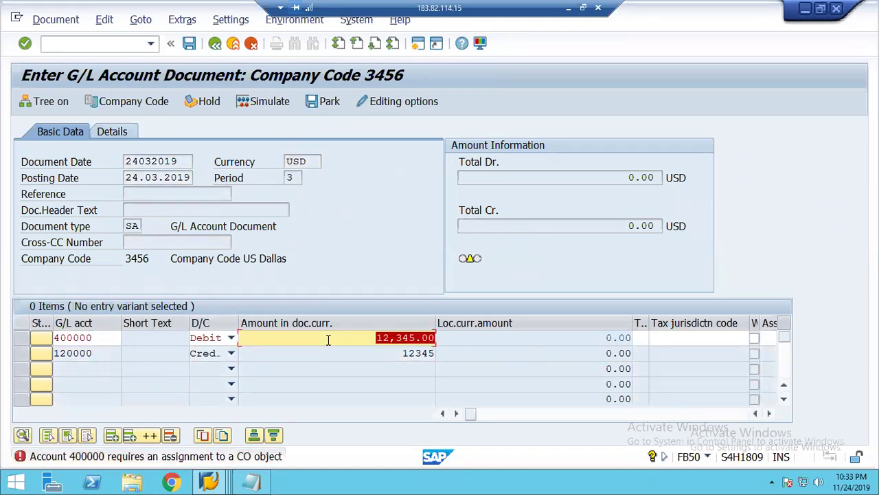
Check the item table's company code column and change the document's company code to 1248.
click(769, 414)
click(769, 414)
click(769, 413)
click(770, 414)
click(770, 413)
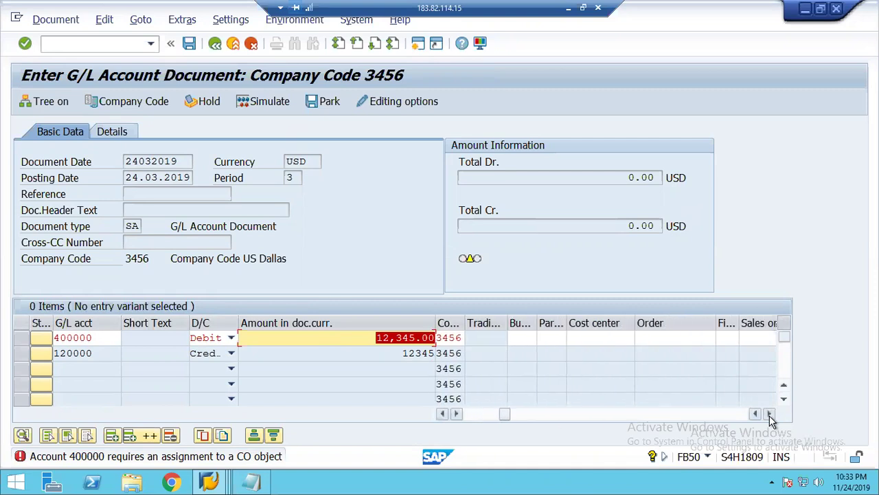
click(129, 259)
click(119, 104)
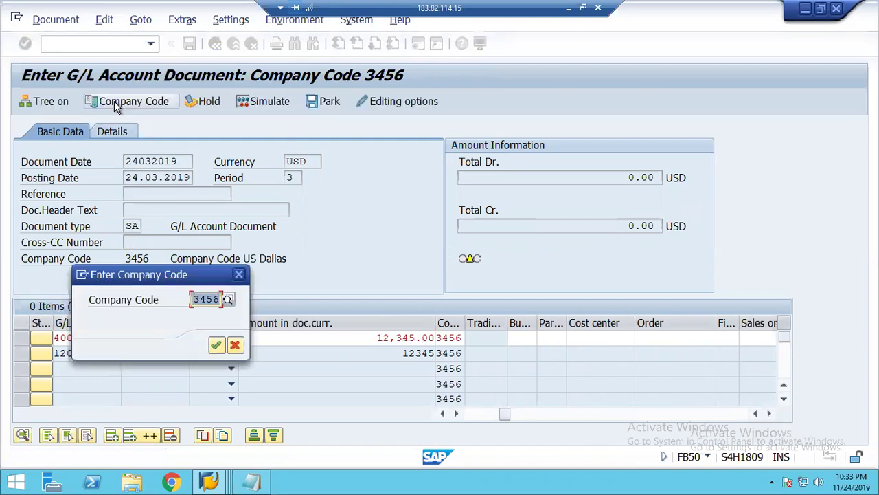
text(1248)
key(Return)
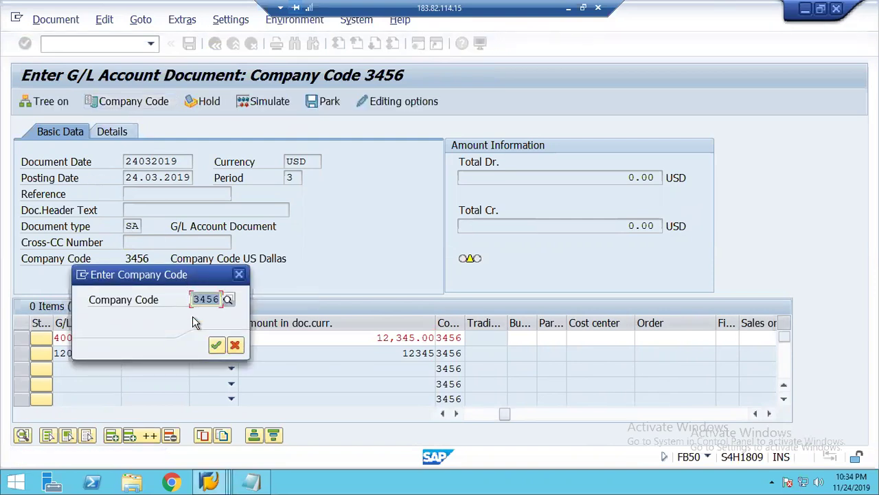
text(124)
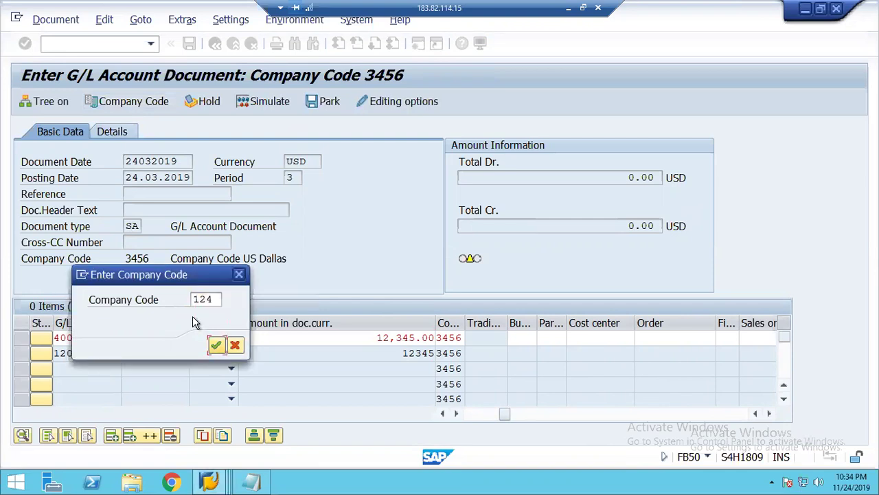
click(219, 298)
text(8)
key(Return)
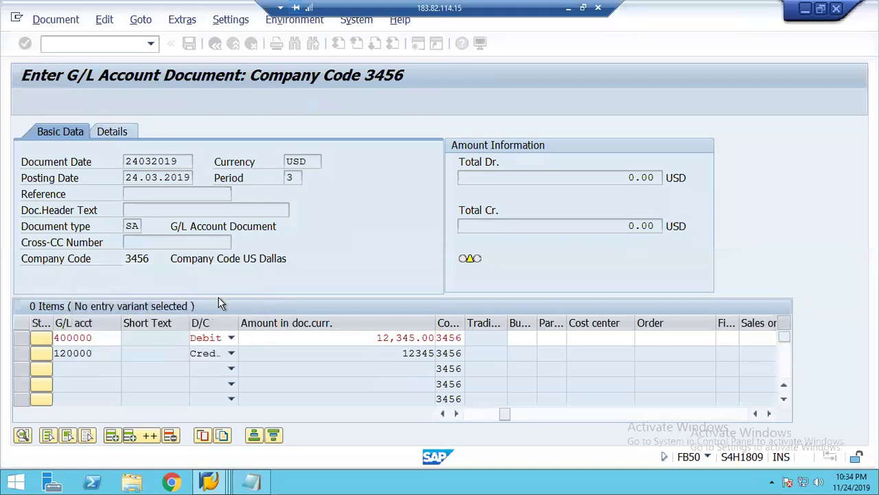
key(Down)
key(Return)
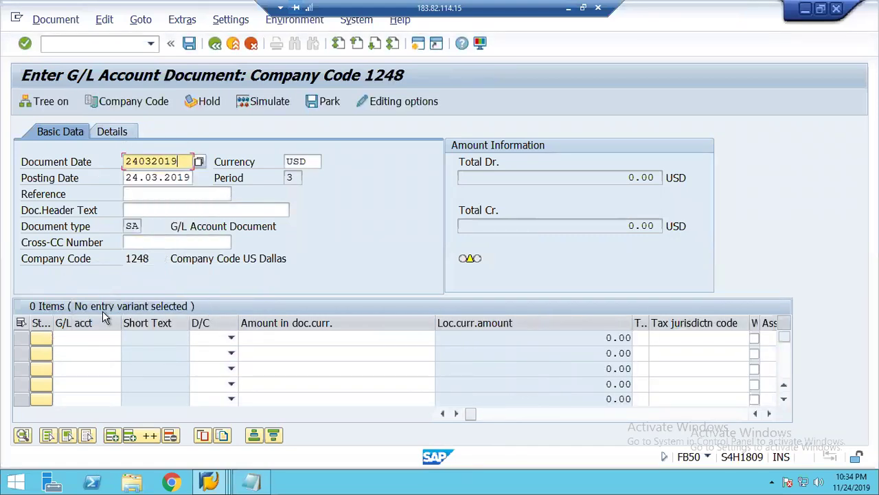
Enter a debit line for account 400000 and a credit line for account 120000 in the company code 1248 document.
click(90, 334)
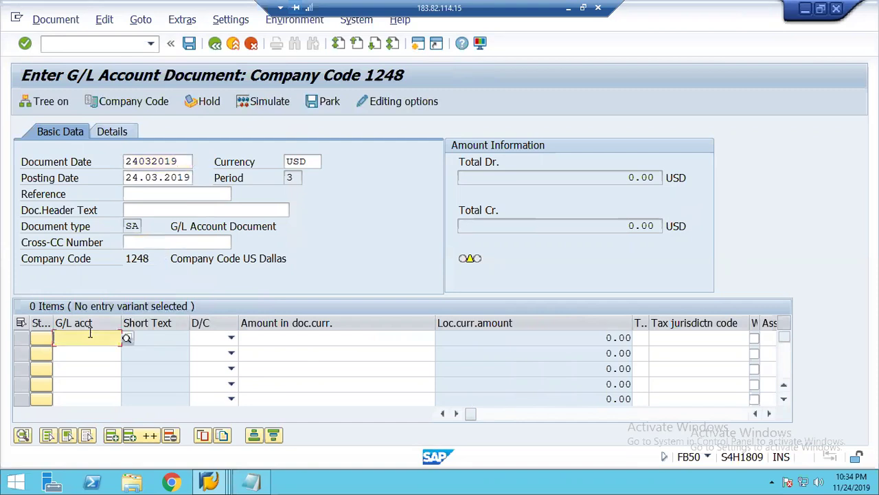
key(Down)
key(Down)
key(Return)
key(Down)
key(Down)
key(Return)
key(Tab)
key(c)
key(Up)
key(d)
Enter the amount 12345 on both line items and try to validate the company code 1248 document.
key(Tab)
key(Down)
key(Down)
key(Return)
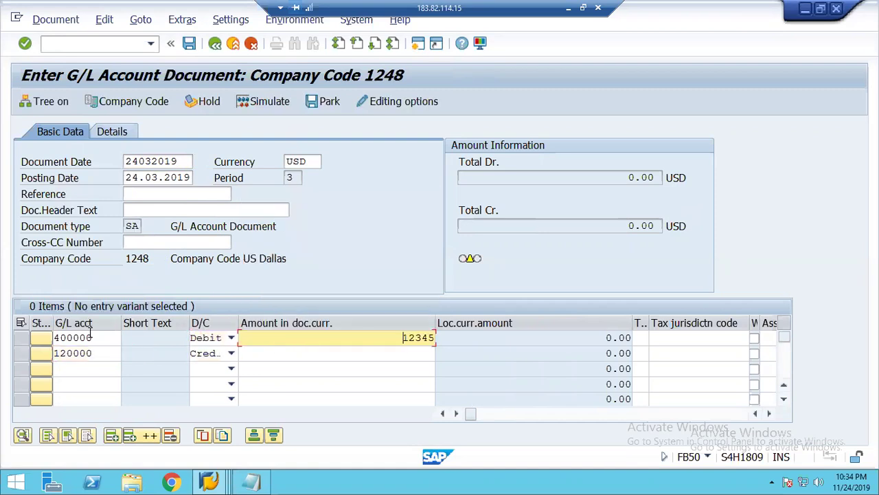
key(Down)
key(Down)
key(Return)
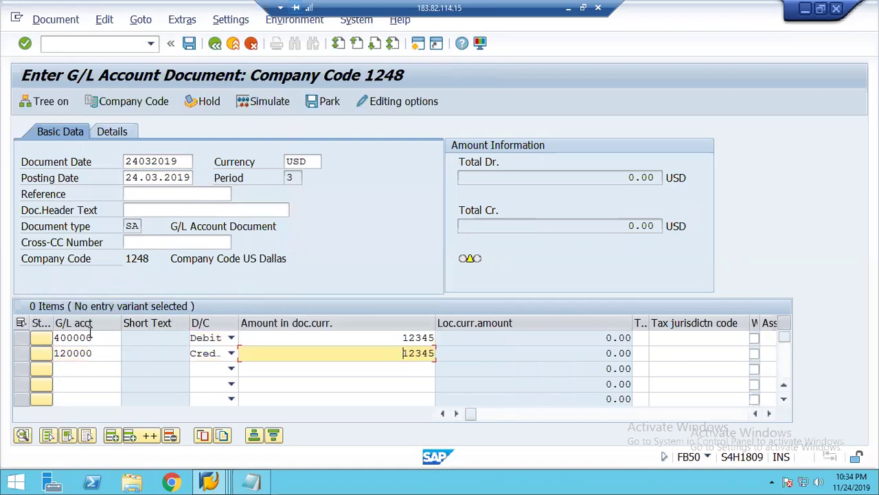
key(Up)
key(Return)
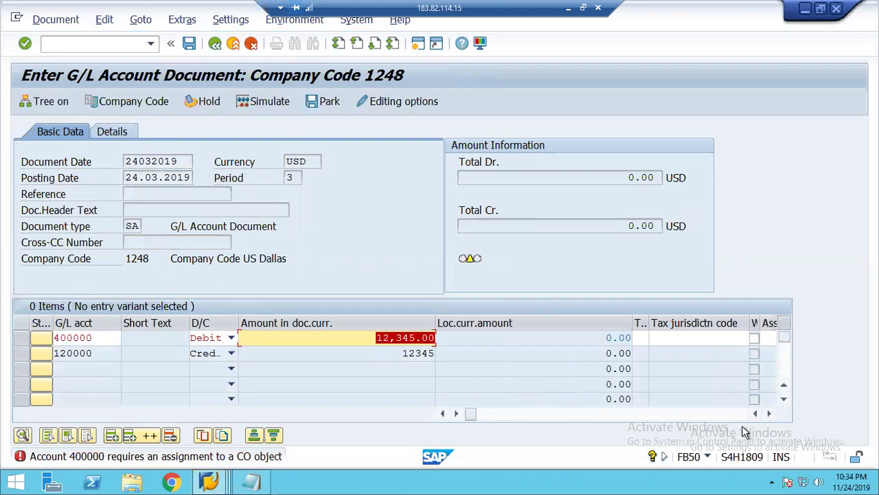
Examine the profitability segment column of the item table and the document's company code.
click(769, 413)
click(769, 414)
click(768, 414)
click(769, 413)
click(768, 413)
click(769, 414)
click(769, 414)
click(768, 414)
click(769, 414)
click(768, 413)
click(769, 414)
click(769, 414)
click(769, 414)
click(769, 413)
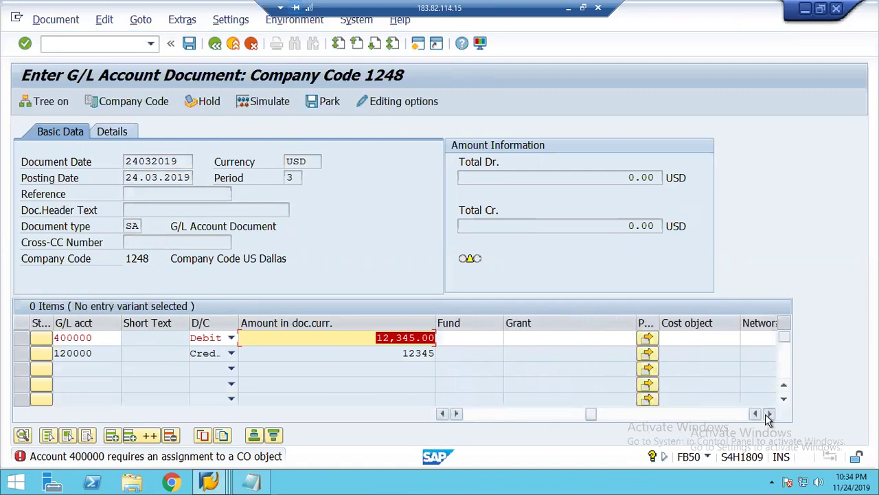
click(768, 413)
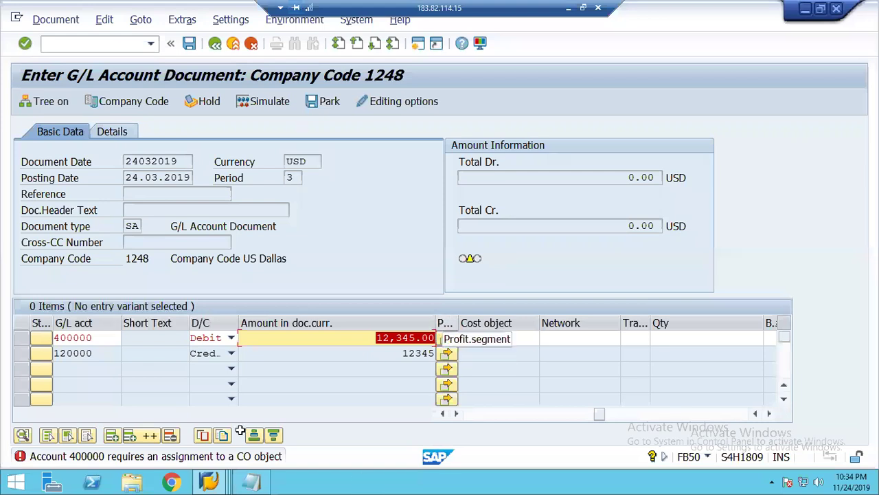
click(443, 414)
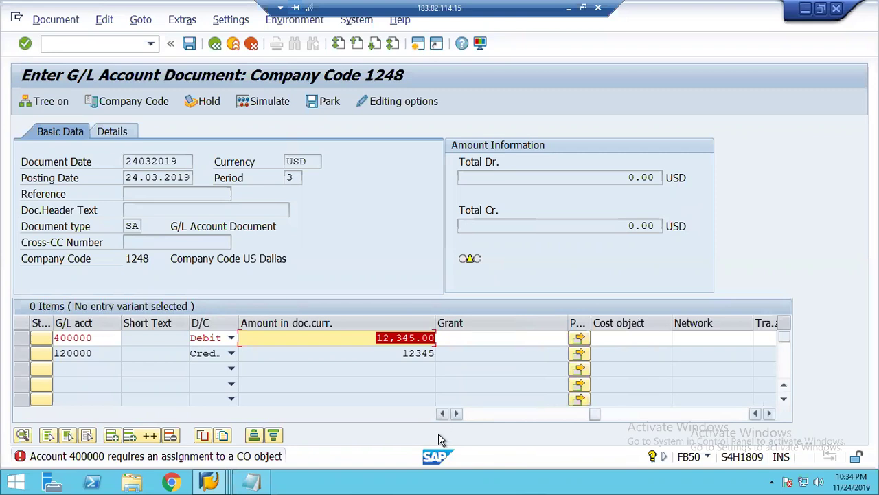
click(145, 261)
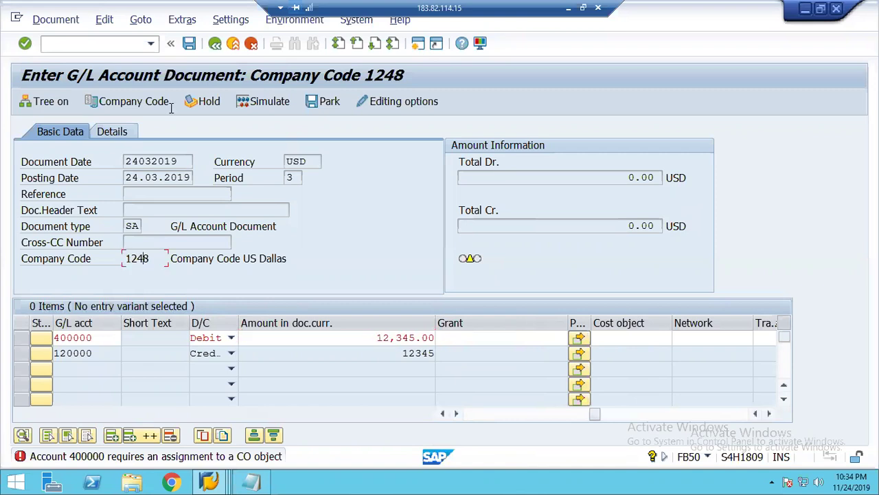
Open the company code change for the G/L account document.
click(124, 101)
text(2000)
key(Return)
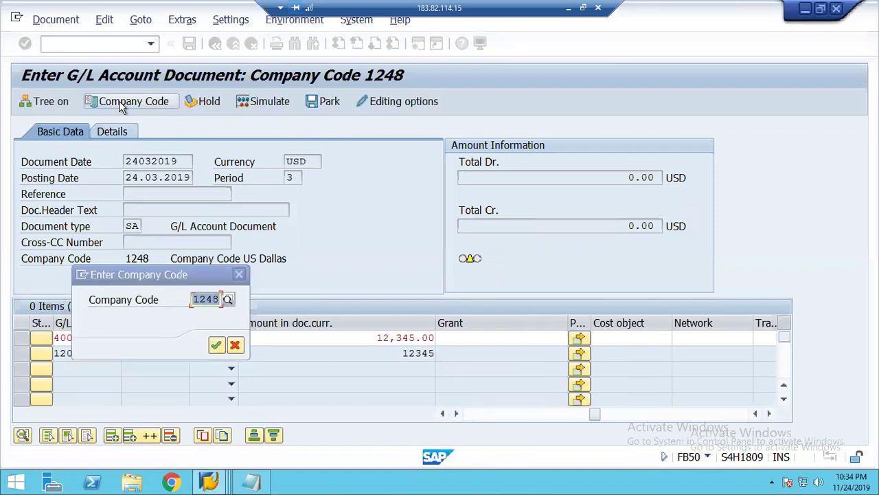
Switch to the OKB9 default account assignments and add an entry for company code 2000 with cost element 400000.
key(alt+Tab)
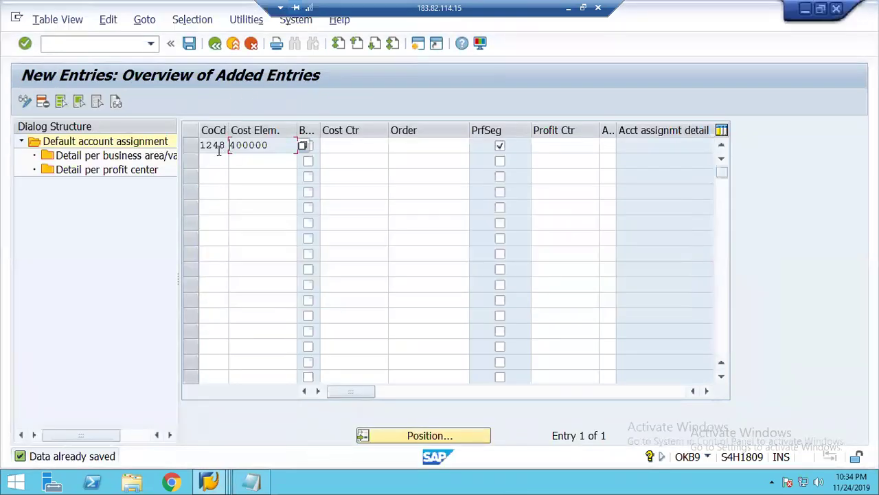
click(210, 146)
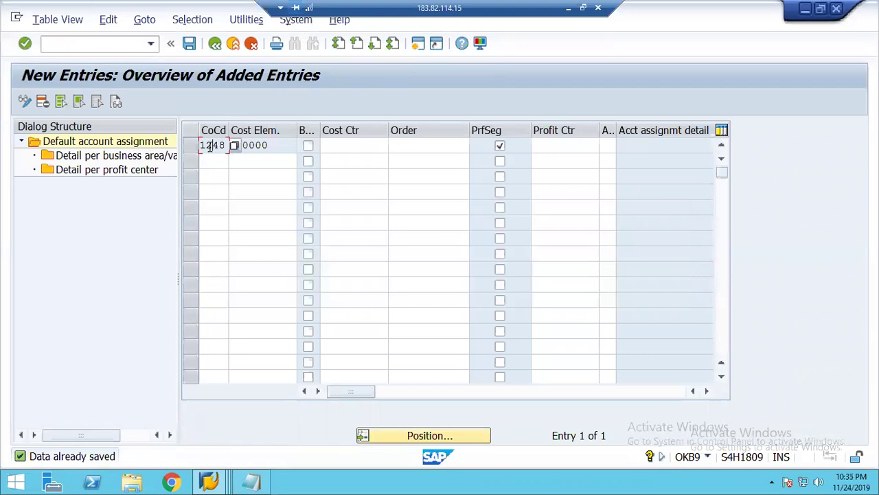
click(207, 163)
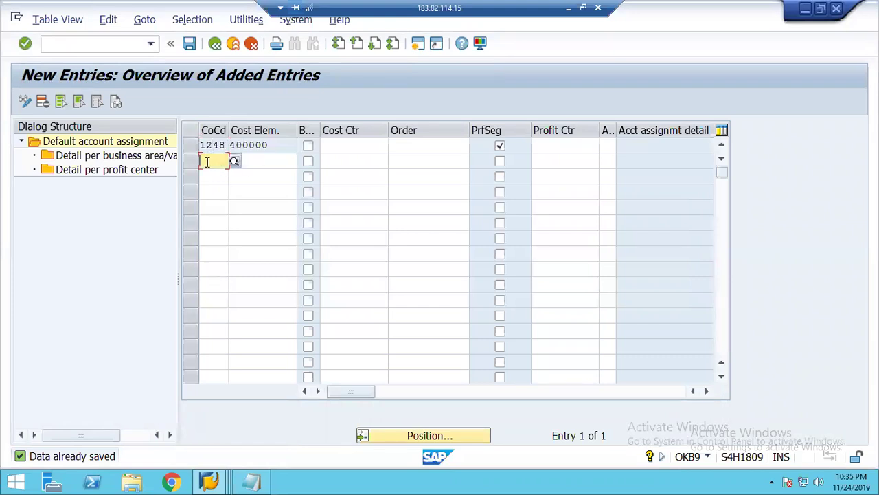
text(2000)
key(Tab)
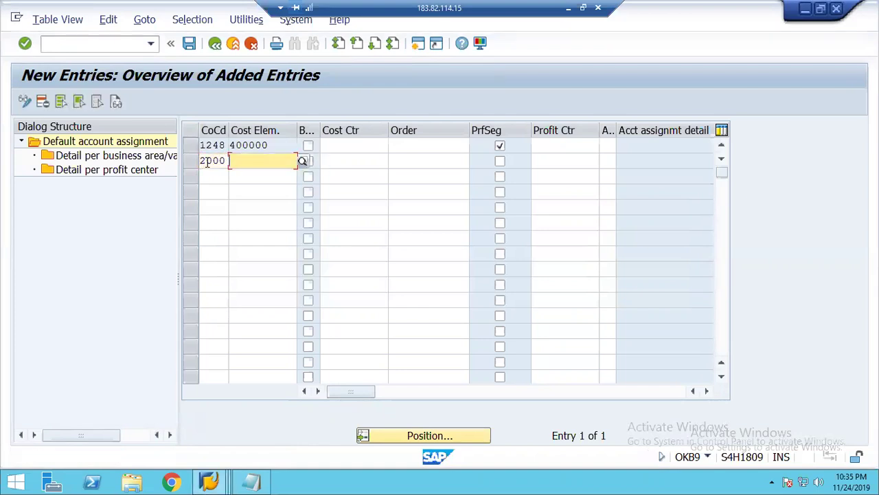
text(400000)
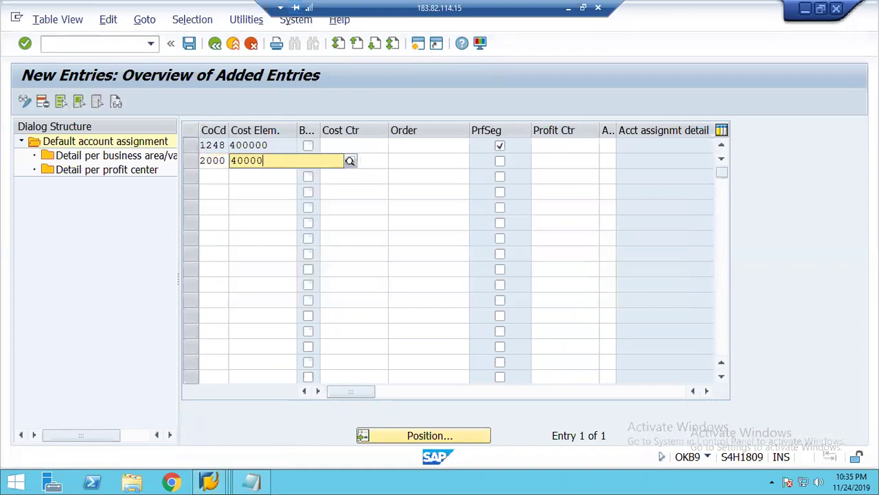
Enable the profitability segment option for the company code 2000 entry and save the default account assignments.
key(Tab)
key(Tab)
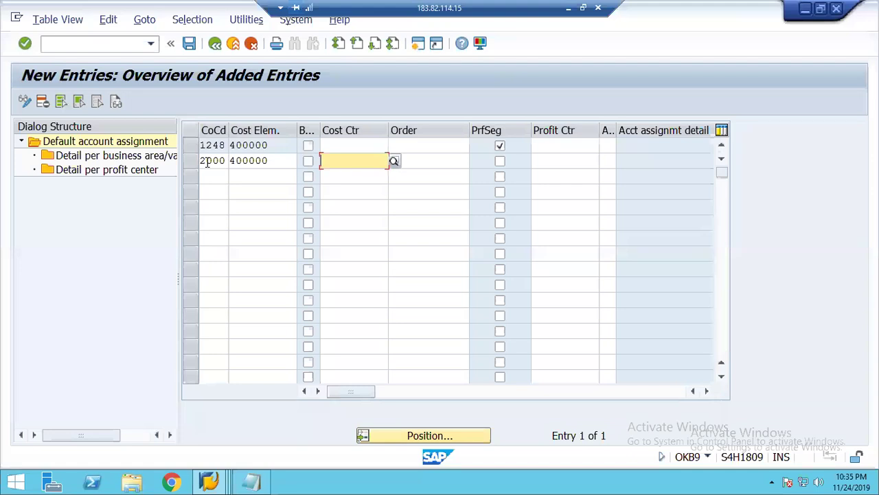
key(Tab)
key(Tab)
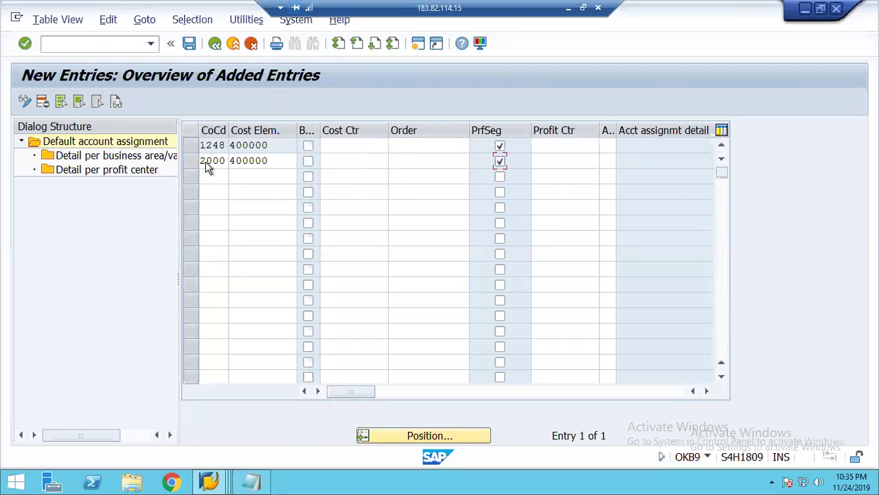
key(ctrl+s)
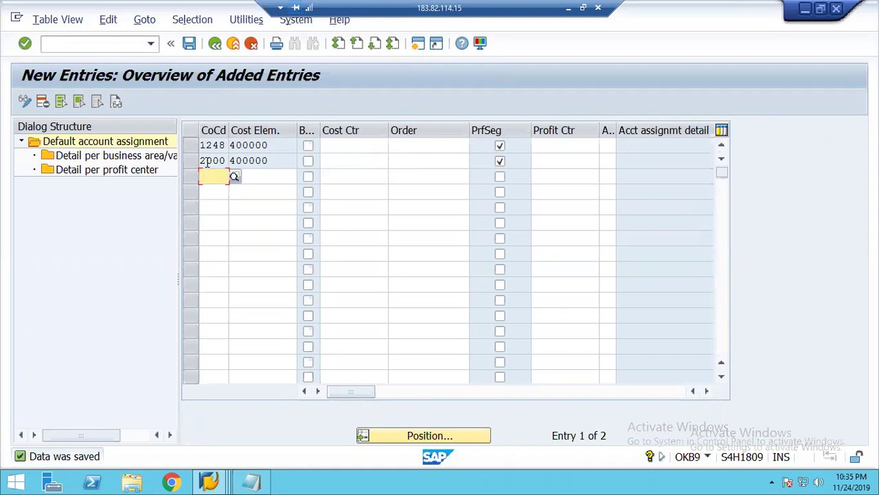
Return to the FB50 document and change its company code to 2000.
key(alt+Tab)
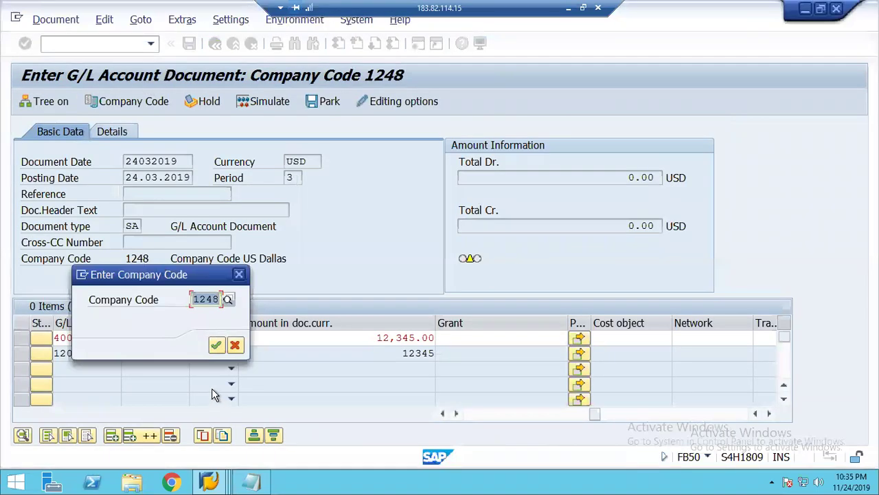
text(2000)
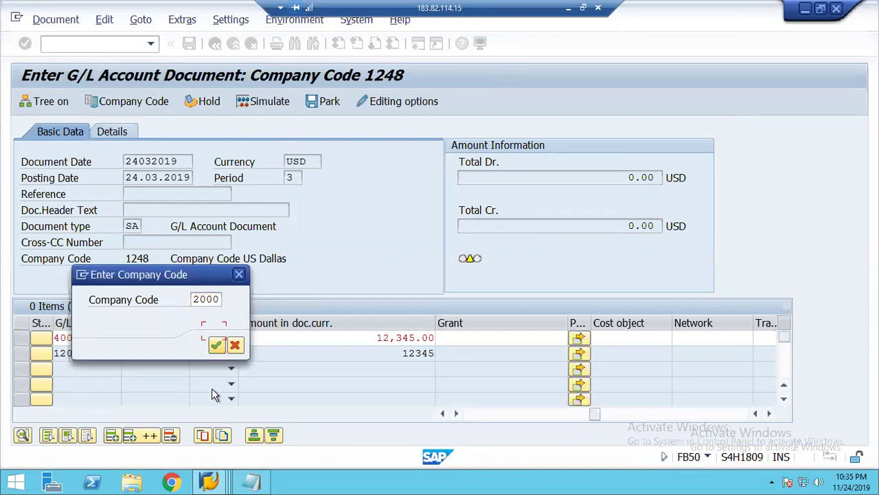
key(Return)
key(BackSpace)
key(Down)
key(Return)
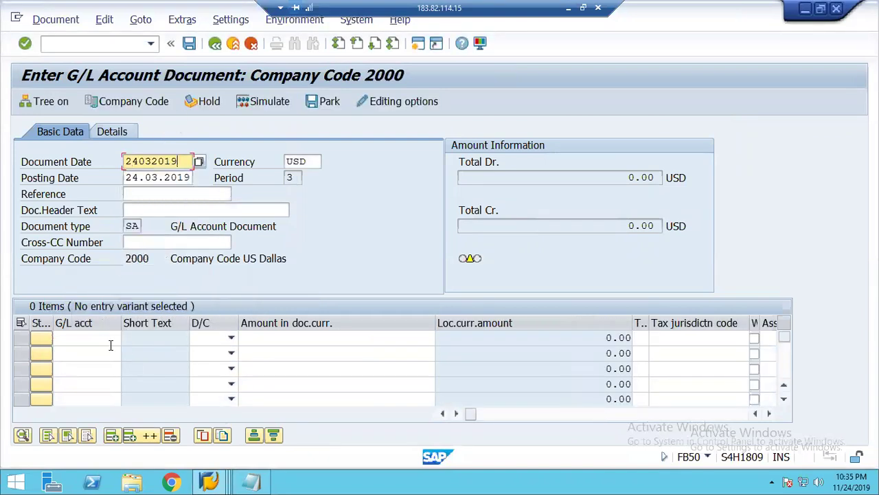
Enter account 400000 as debit and account 120000 as credit in the company code 2000 document.
click(77, 337)
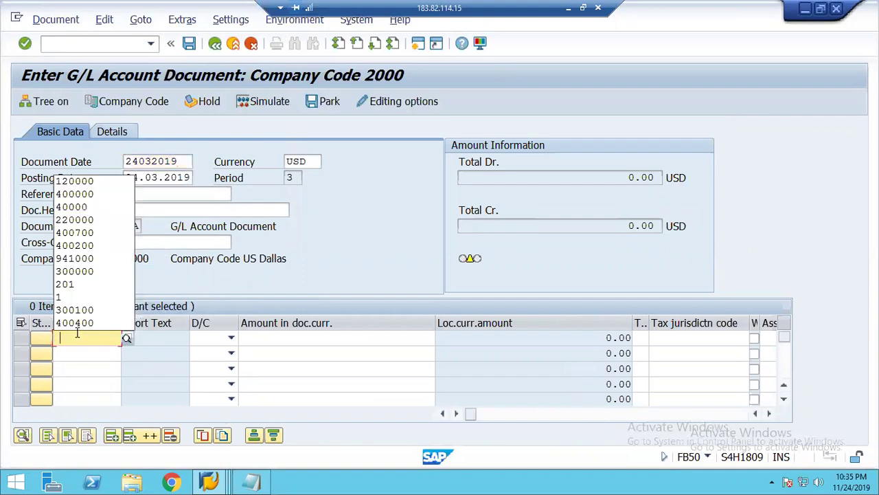
key(Down)
key(Return)
key(Down)
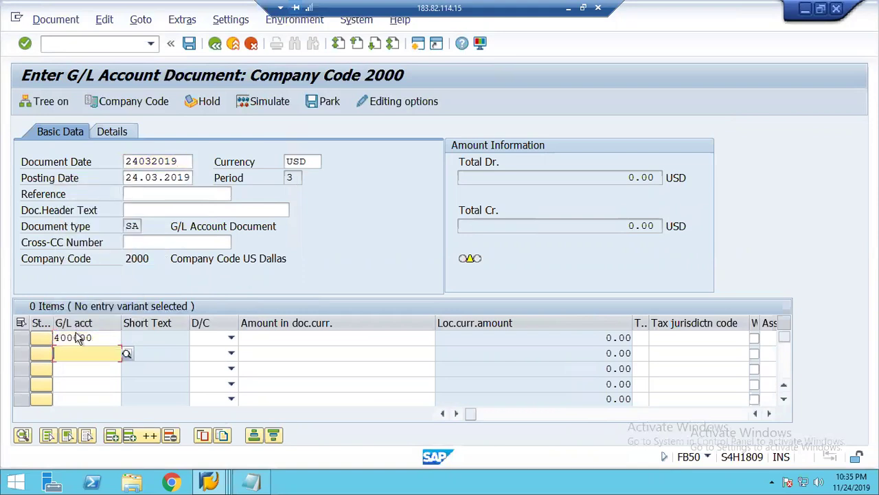
key(Return)
key(Tab)
key(c)
key(Up)
key(d)
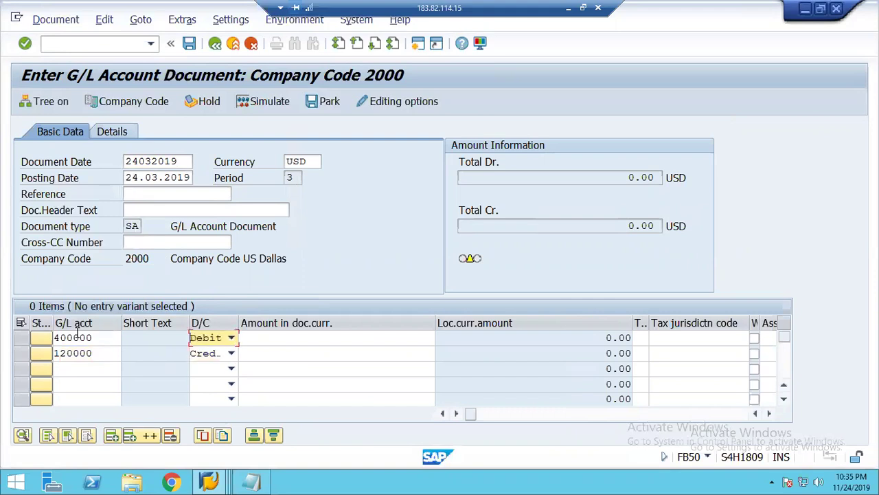
Set the amount of both line items to 12345 and try to validate the company code 2000 document.
key(Tab)
key(Down)
key(Down)
key(Return)
key(Down)
key(Down)
key(Return)
key(Return)
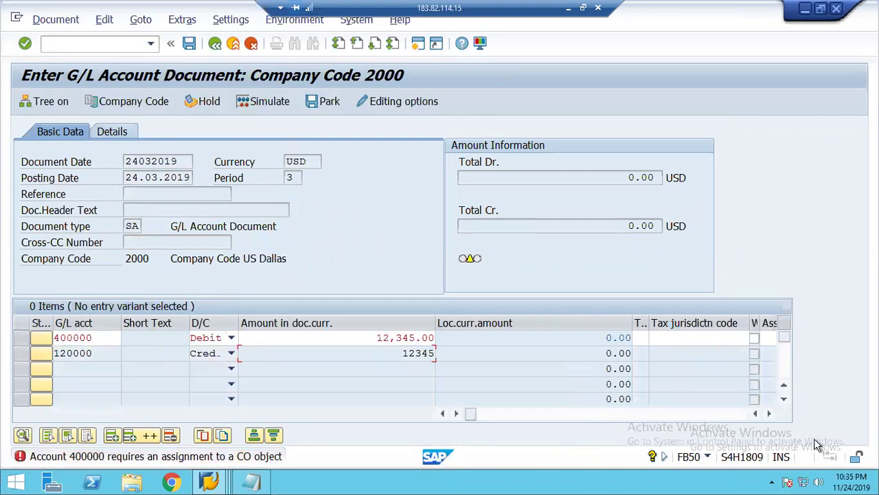
Look through the item table's columns for the profitability segment assignment of the line items.
click(770, 413)
click(771, 414)
click(770, 414)
click(771, 414)
click(771, 413)
click(771, 414)
click(771, 414)
click(771, 414)
click(771, 414)
click(771, 414)
click(771, 413)
click(771, 413)
click(771, 413)
click(771, 413)
click(771, 413)
click(771, 414)
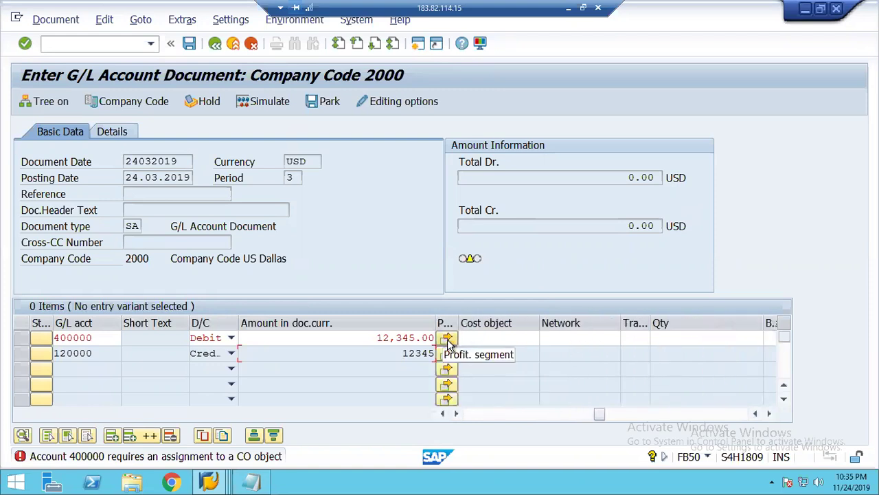
Compare the OKB9 profitability segment setting for company code 2000 and cost element 400000 with the FB50 document.
click(212, 482)
mouse_move(212, 483)
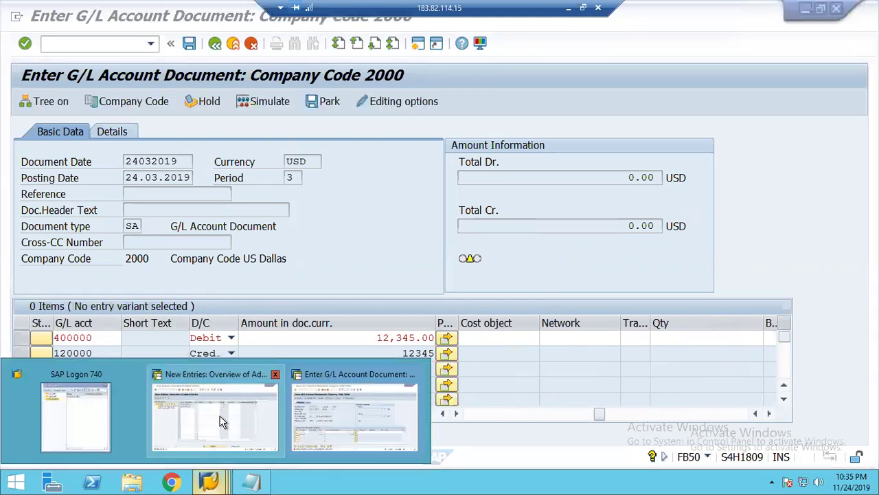
click(221, 422)
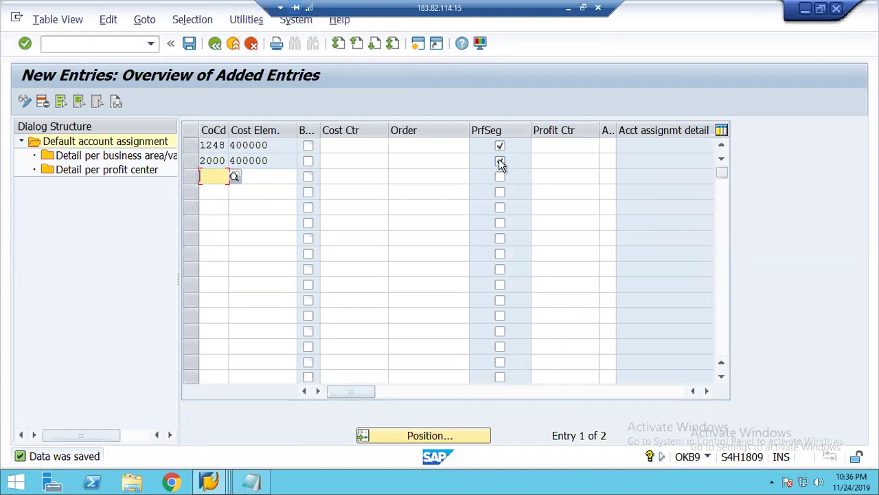
key(alt+Tab)
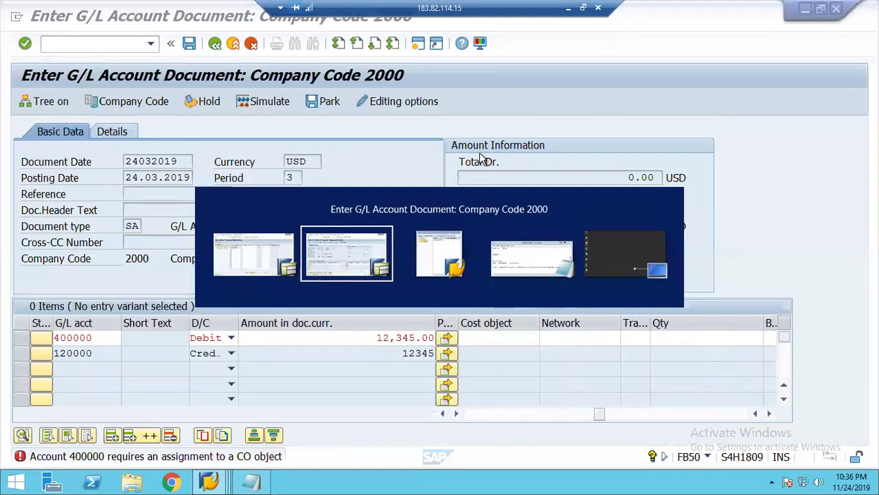
key(alt+Tab)
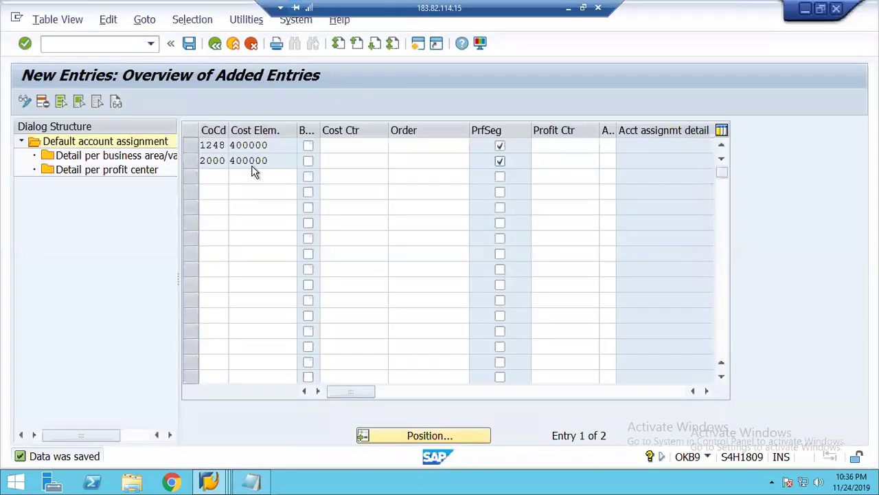
click(270, 160)
key(alt+Tab)
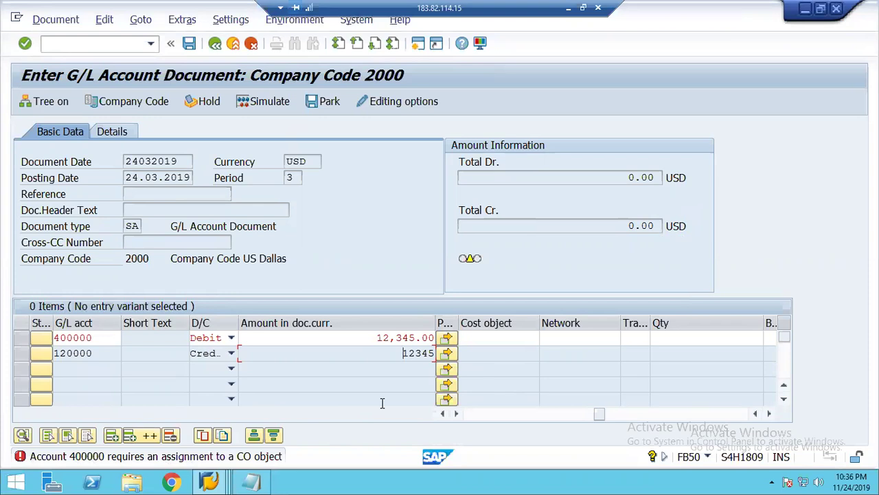
key(alt+Tab)
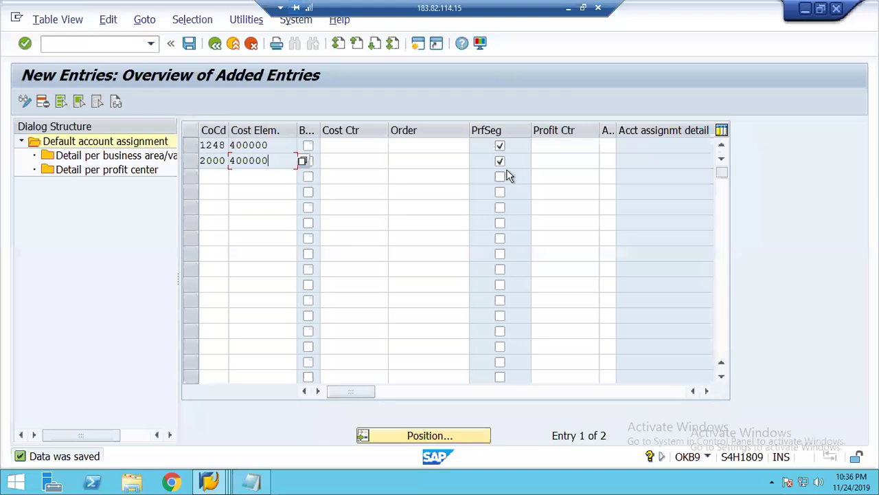
Return to the FB50 document and try to open the profitability segment assignment of the account 400000 line.
key(alt+Tab)
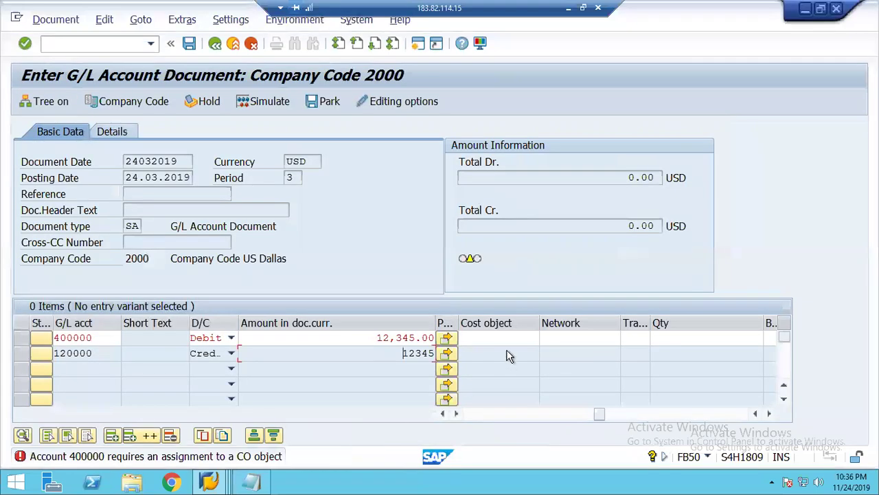
click(448, 338)
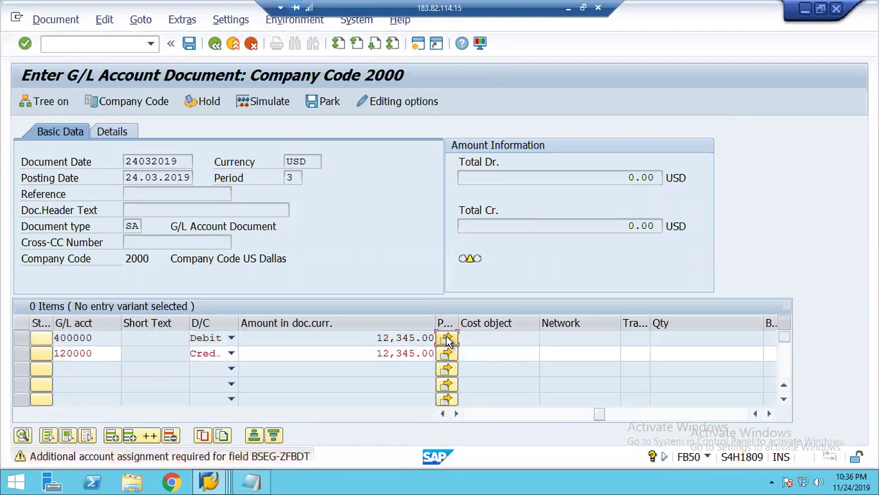
Try to open the profitability segment assignment for the 400000 debit line.
click(447, 338)
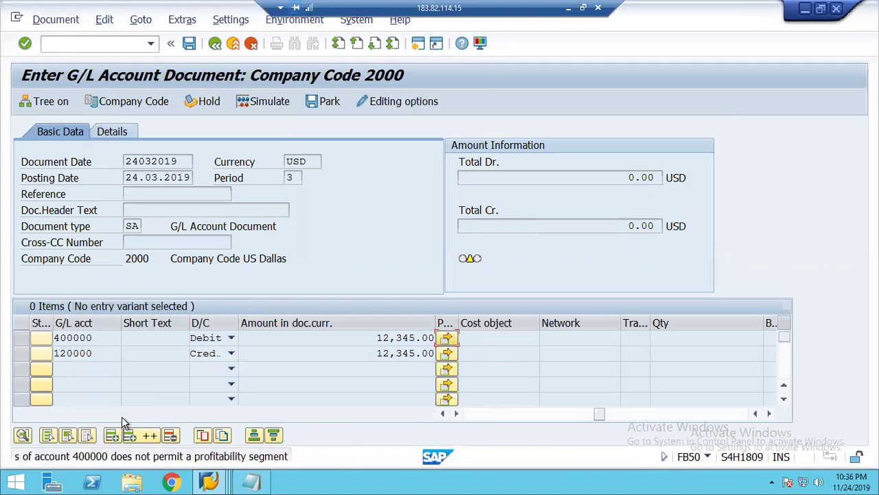
Leave the document entry for transaction /nspro and display the SAP Reference IMG.
click(53, 42)
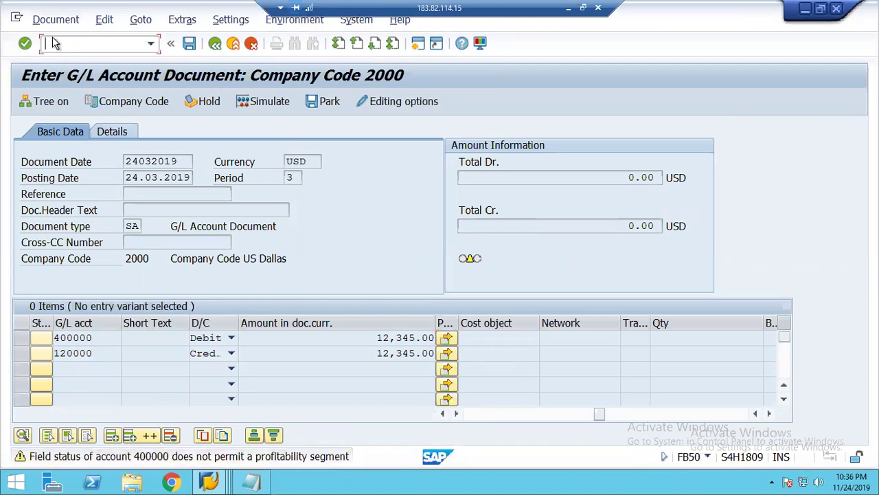
text(/nspro)
key(Return)
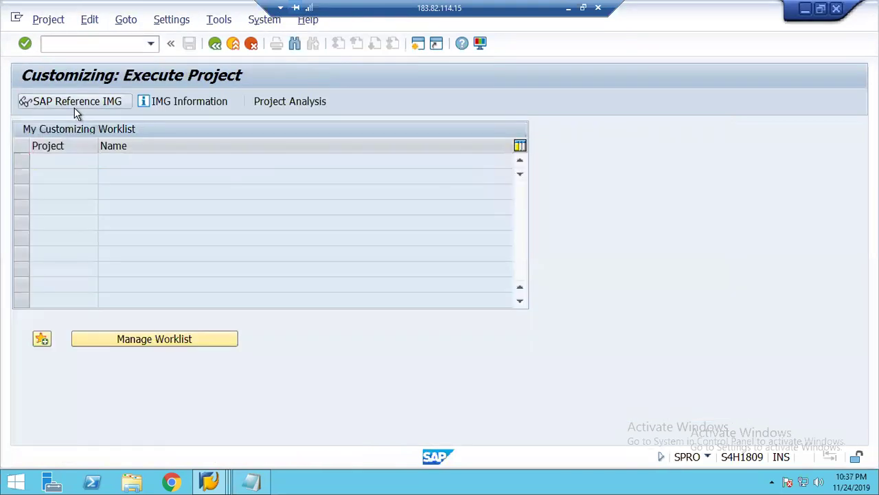
click(75, 106)
Expand Financial Accounting, Financial Accounting Global Settings, Ledgers and Fields, and open the Assign Company Code to Field Status Variants activity.
double_click(115, 261)
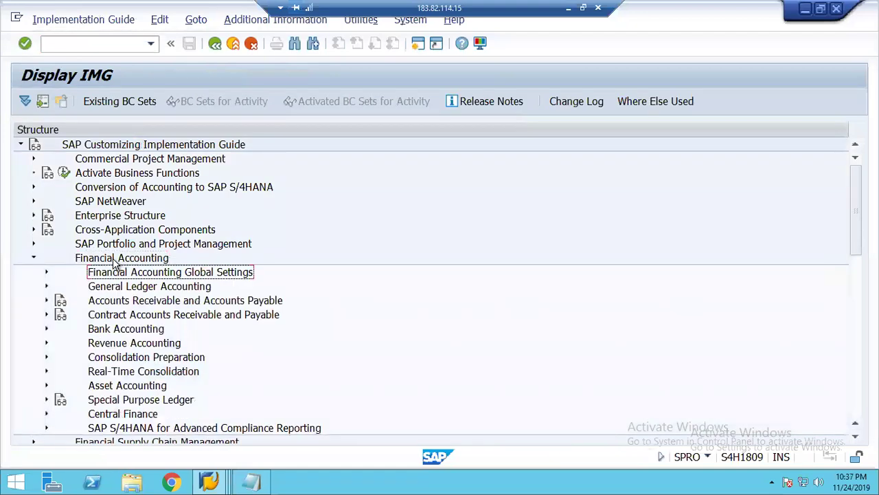
double_click(114, 267)
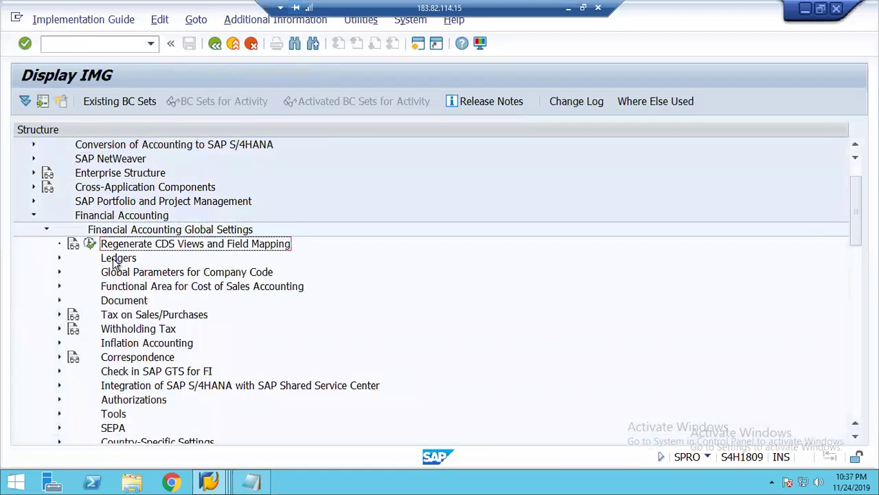
click(115, 261)
key(Down)
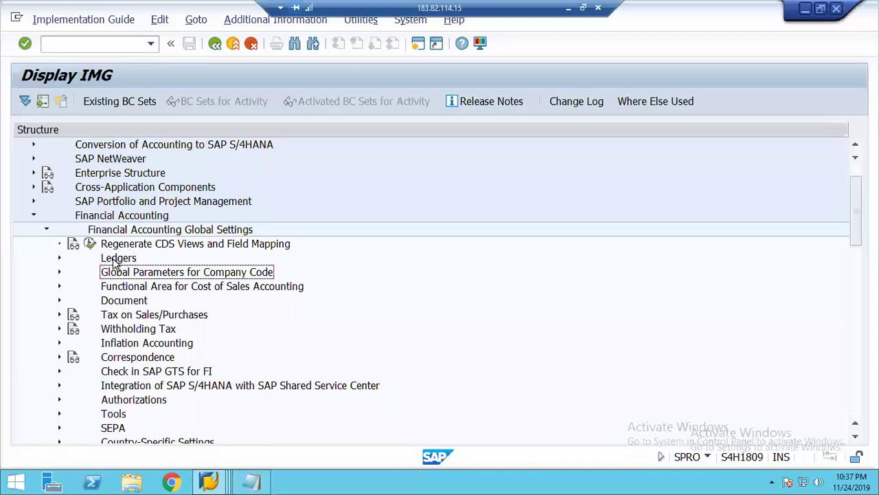
double_click(114, 259)
key(Down)
key(Right)
key(Down)
key(Down)
key(Down)
key(Down)
key(Left)
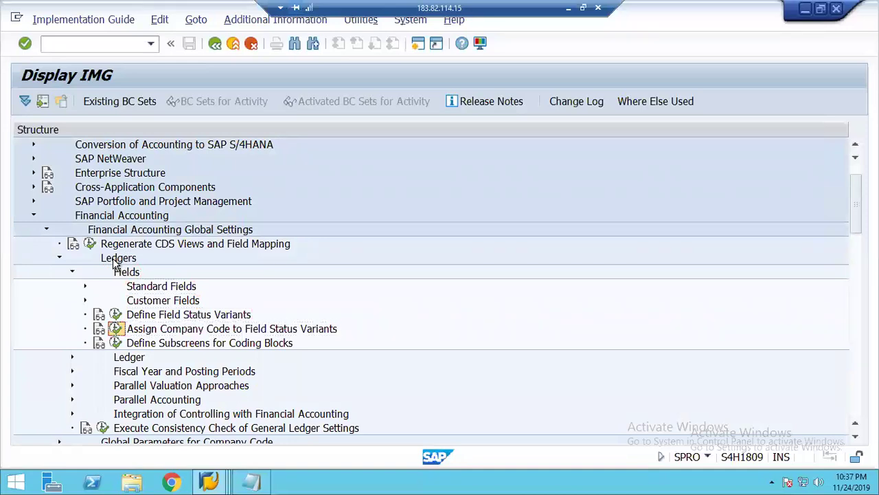
key(Return)
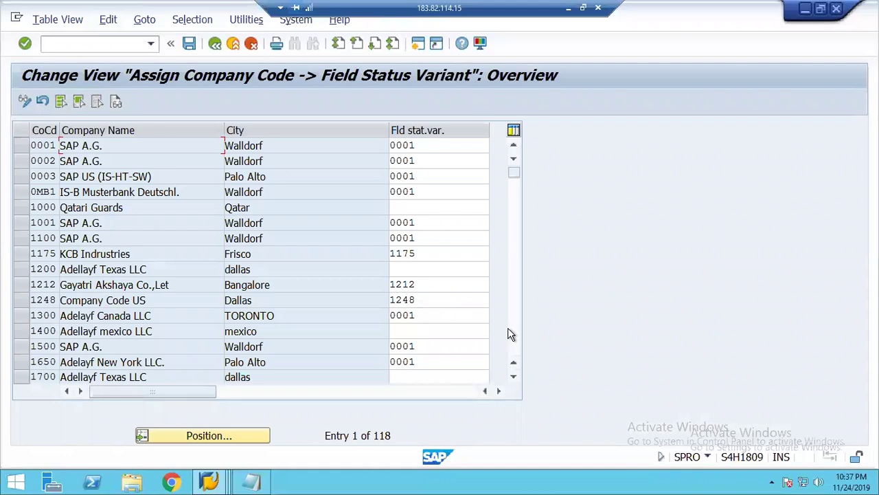
Look up the field status variant assigned to company code 2000, and return to the IMG.
scroll(506, 332, down, 3)
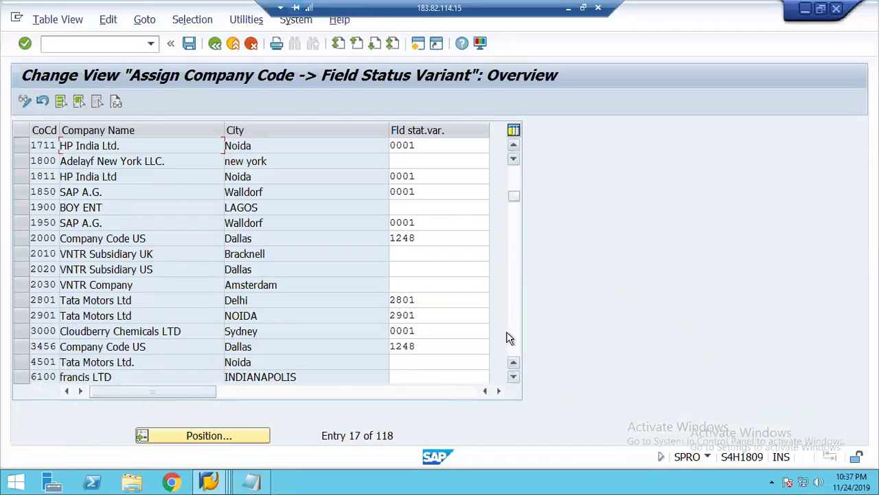
click(21, 238)
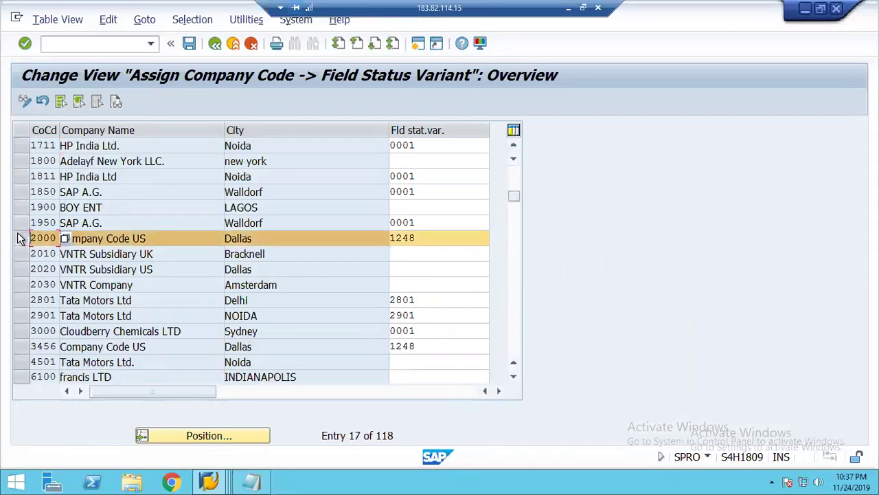
click(215, 43)
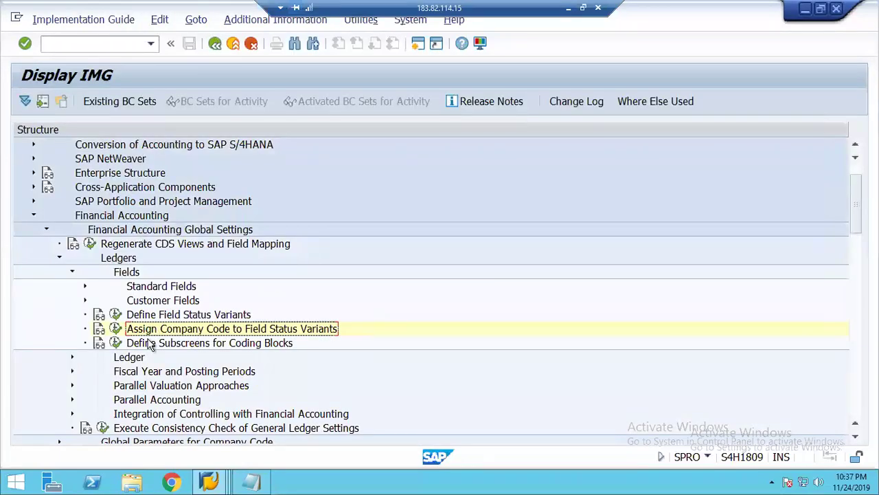
Open the Define Field Status Variants activity and display the field status groups of variant 1248.
click(115, 315)
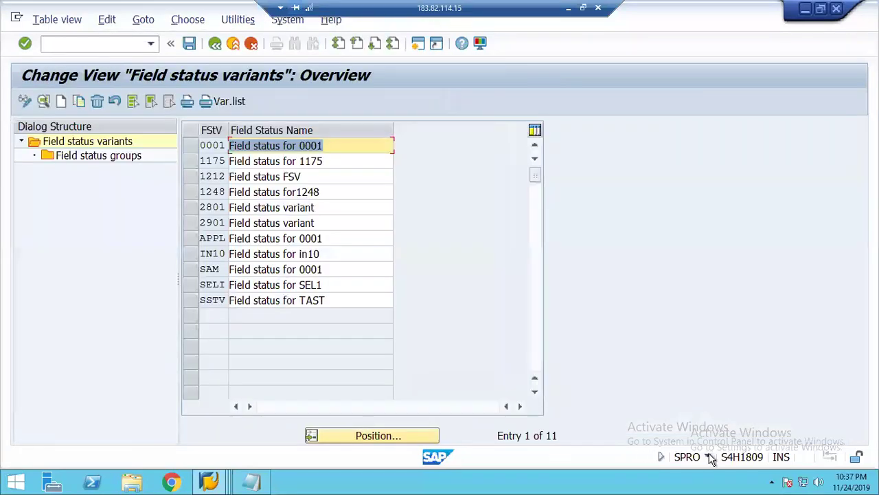
click(709, 457)
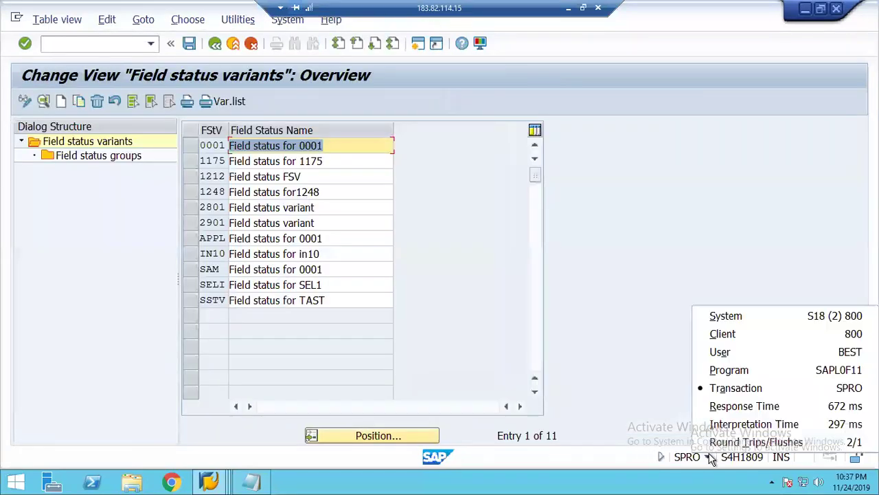
click(602, 264)
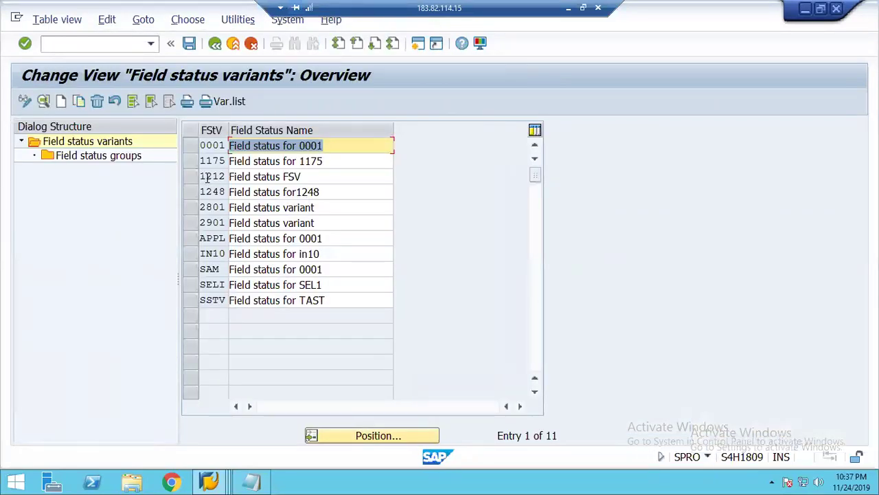
click(194, 191)
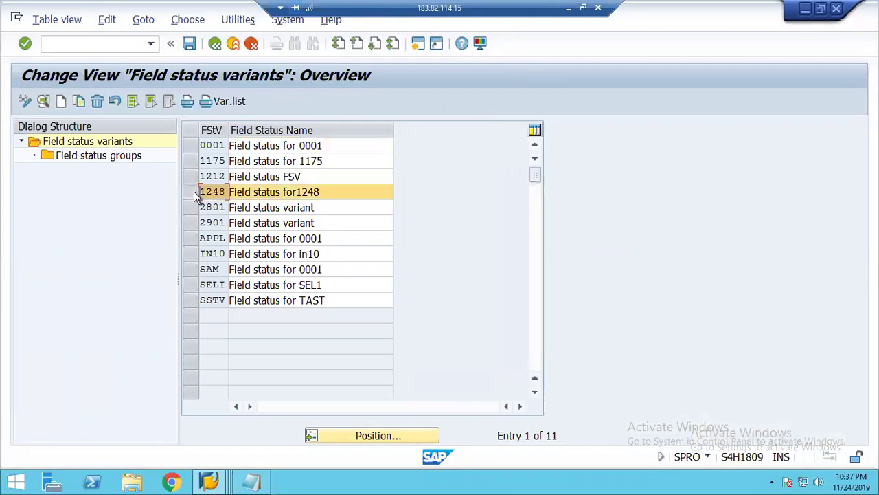
double_click(96, 156)
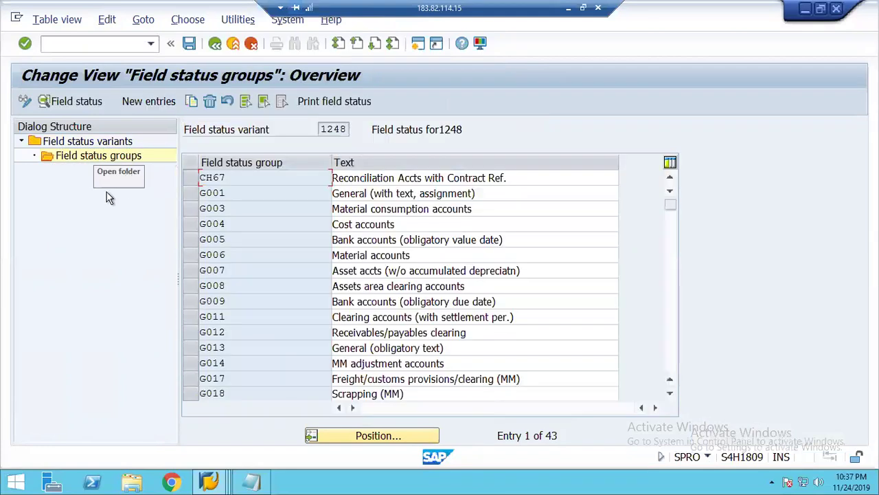
Mark the G004 Cost accounts row and open the Additional account assignments settings of field status group CH67.
click(193, 224)
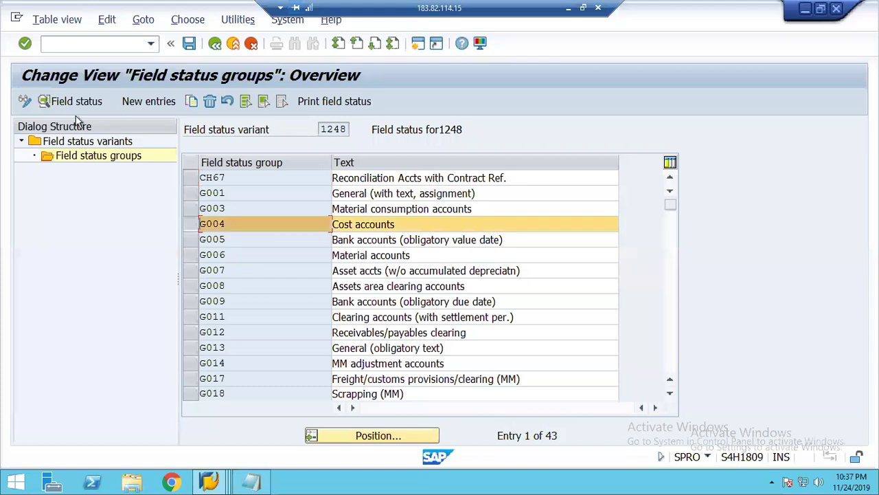
click(60, 103)
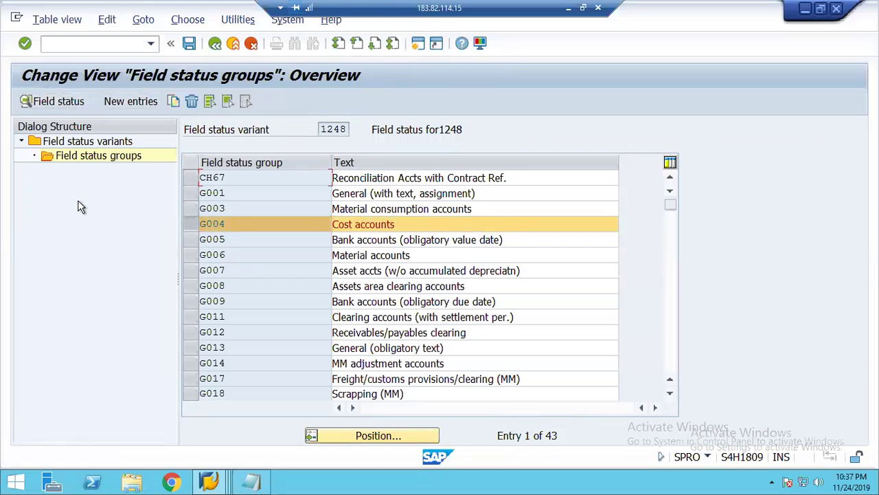
click(55, 102)
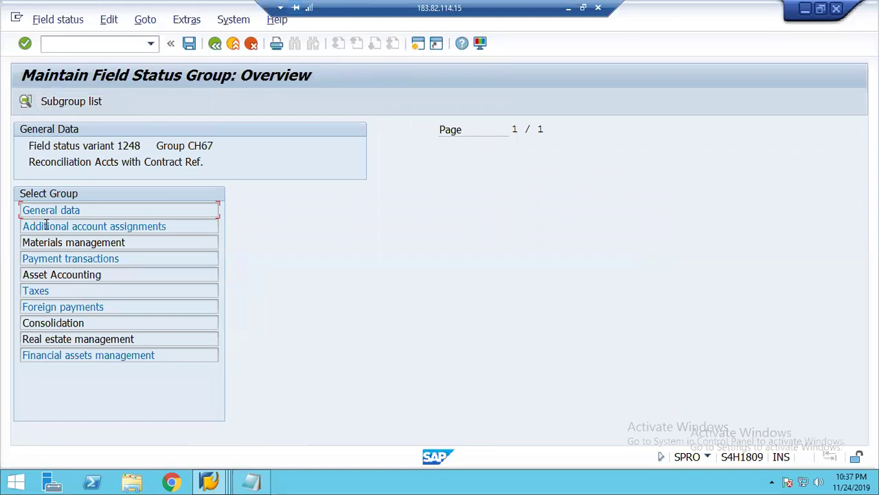
double_click(46, 226)
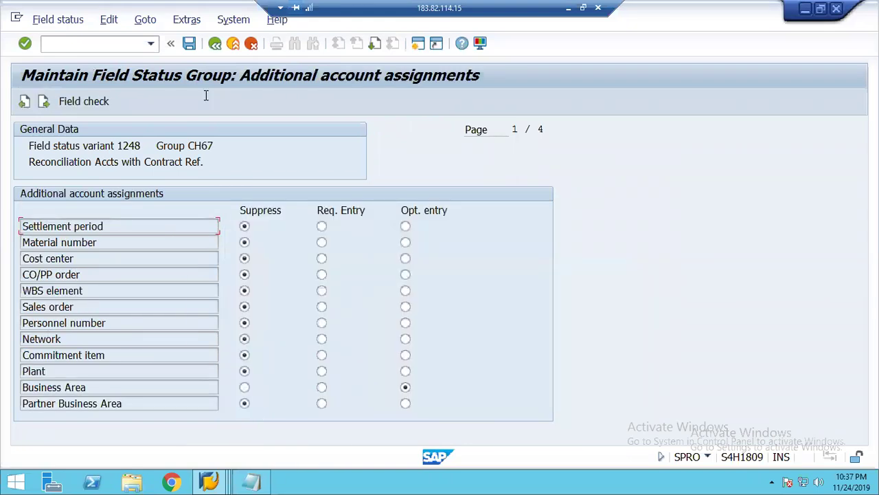
Set Profitability Segment to optional entry on page 2 of group CH67's additional account assignments, and save.
click(375, 43)
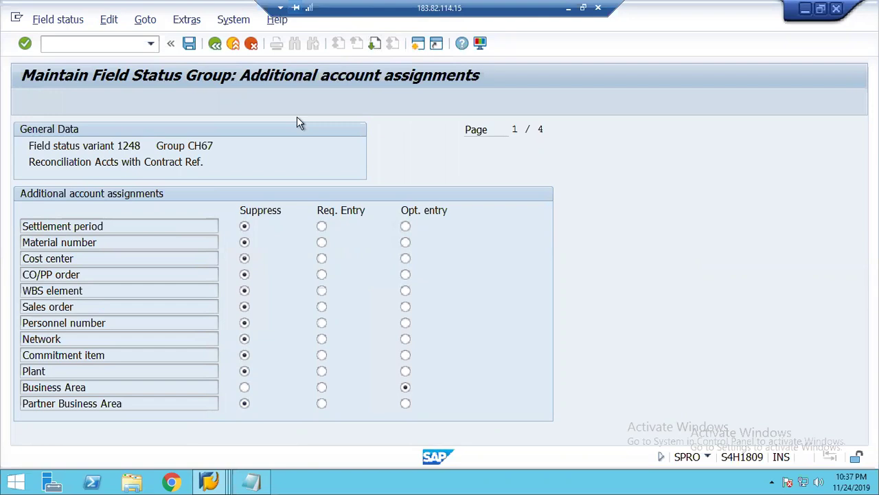
click(405, 259)
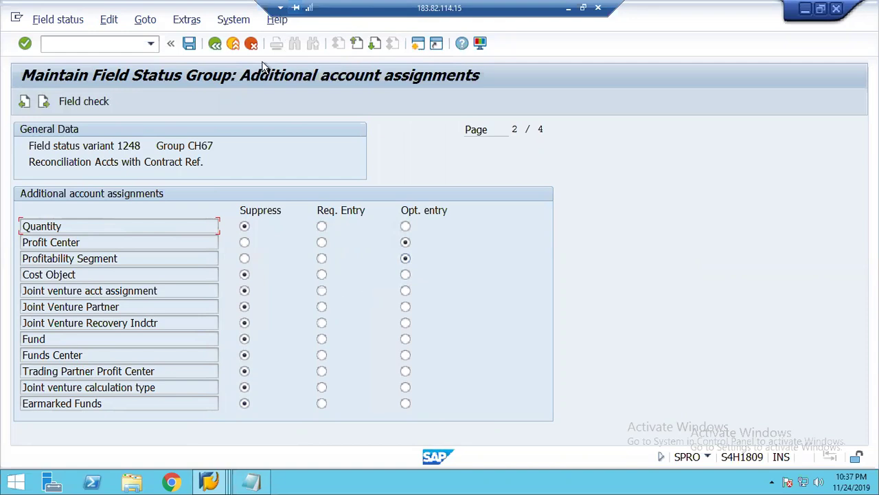
click(188, 44)
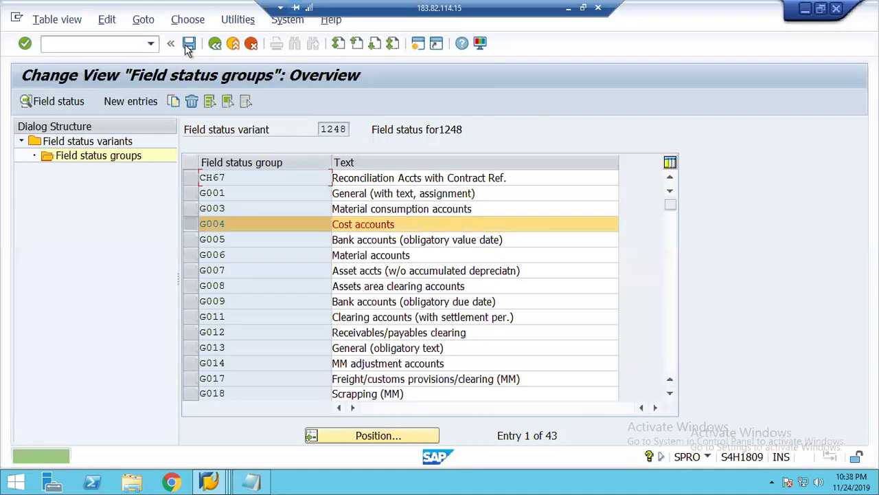
Start a new G/L account document with transaction /nfb50 and set the document date to 24032019.
click(96, 43)
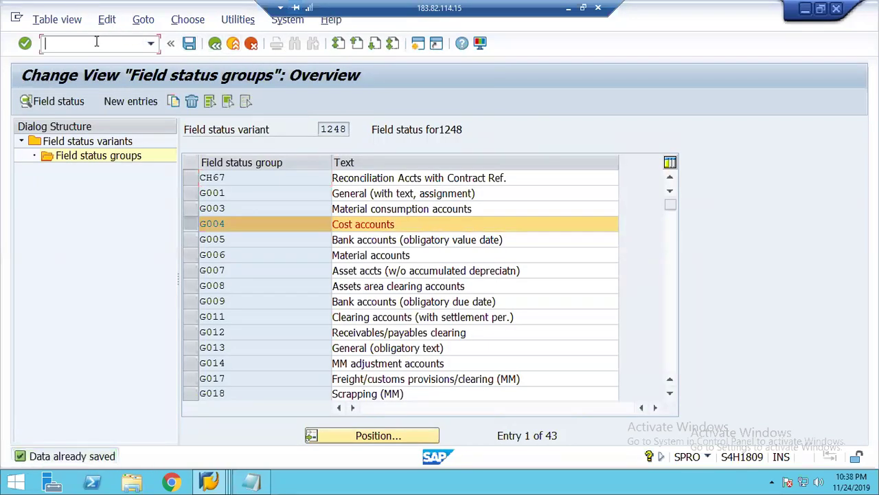
text(/nfb50)
key(Return)
text(24032019)
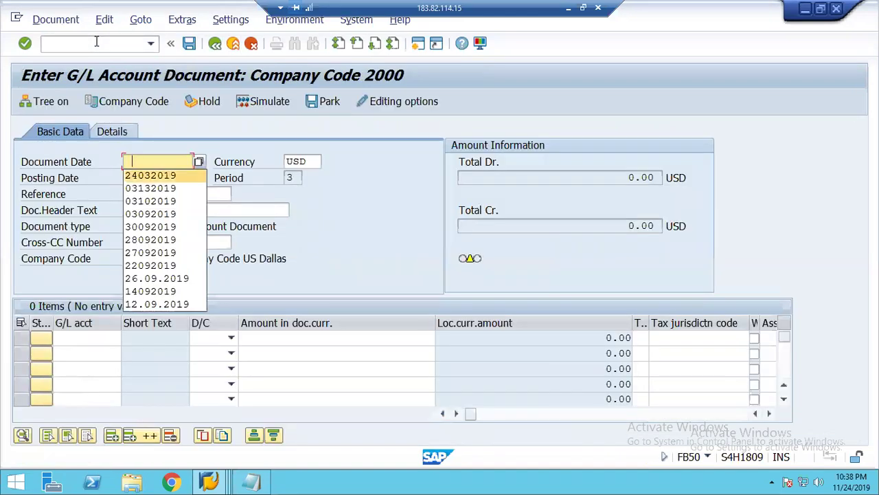
key(Tab)
key(Tab)
key(Tab)
key(Tab)
key(Tab)
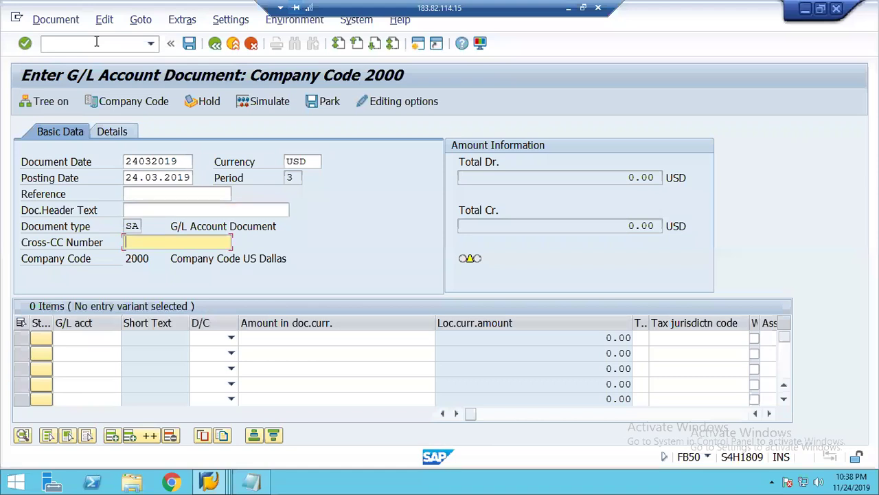
Enter G/L account 400000 in the first line item and 120000 in the second.
key(shift+Tab)
key(Down)
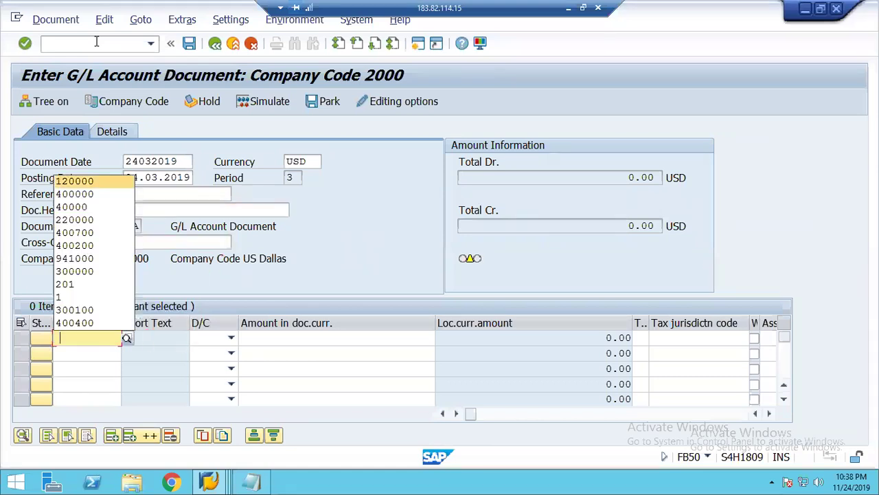
key(Down)
key(Return)
key(Down)
key(Down)
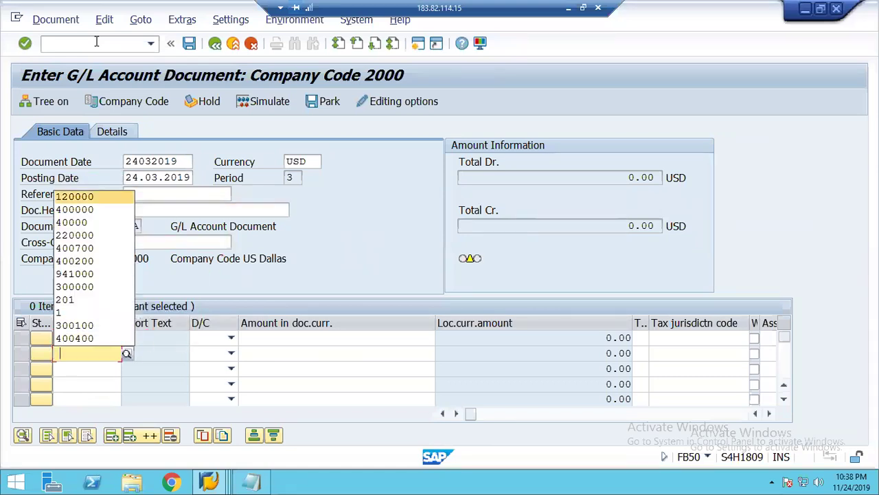
key(Return)
Set the 120000 line to Credit and the 400000 line to Debit.
key(Tab)
key(c)
key(Up)
key(d)
key(Tab)
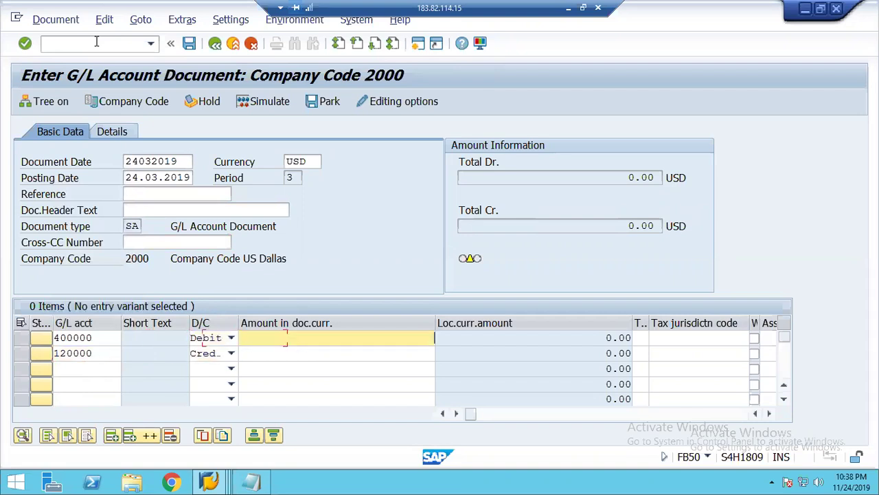
Enter 12345 as the document currency amount for both the debit and credit lines.
key(Down)
key(Return)
key(Down)
key(Down)
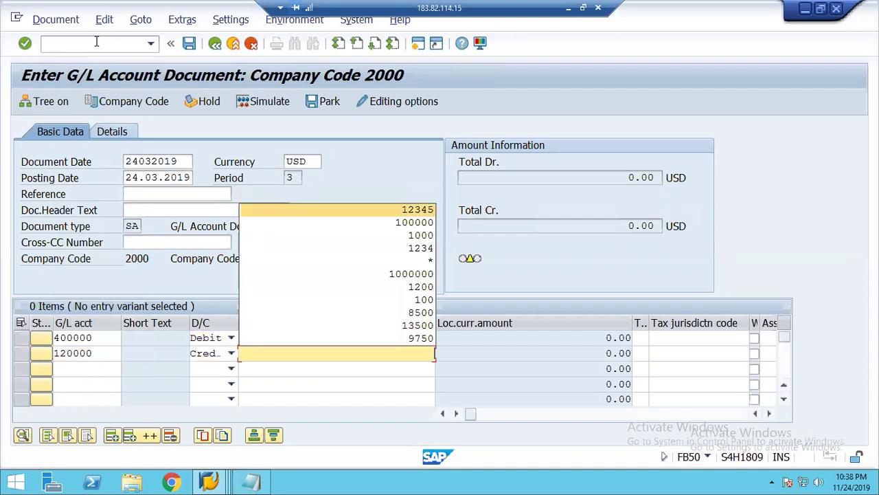
key(Return)
Go to the Cost object field of the 400000 line, leave it empty, and submit the line items for checking.
key(Up)
key(Tab)
key(Tab)
key(Tab)
key(Tab)
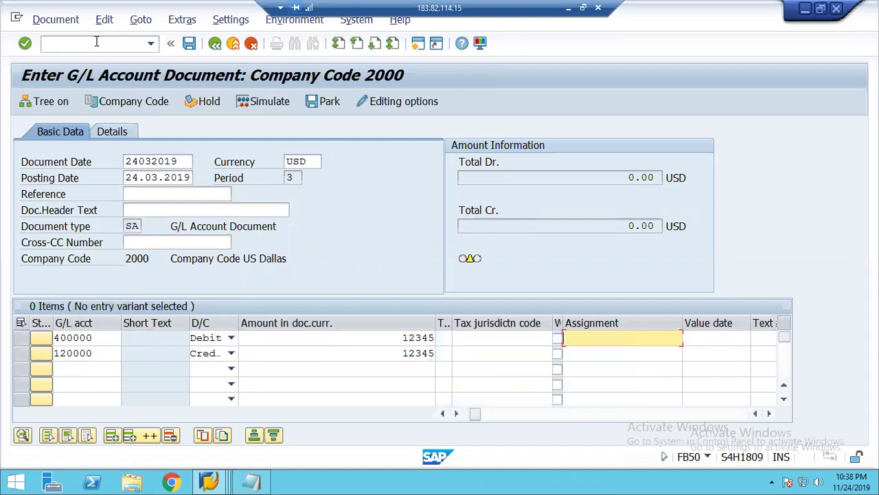
key(Tab)
key(Tab)
key(Tab)
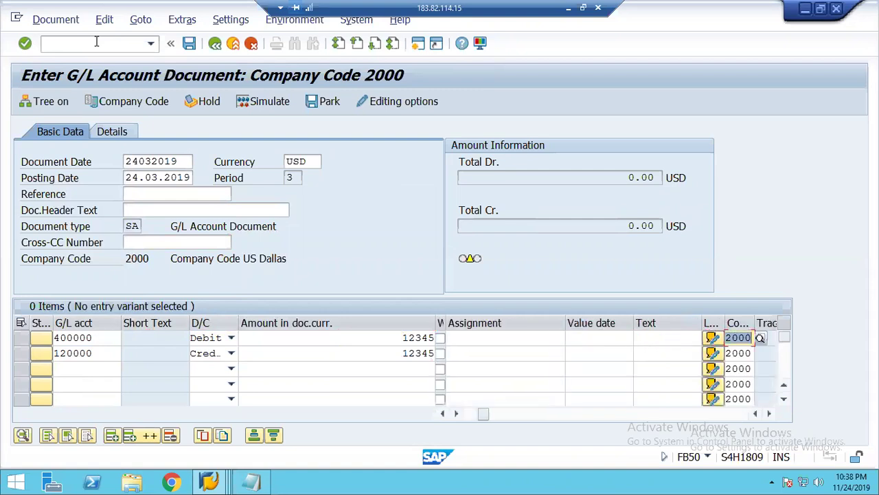
key(Tab)
key(Tab)
key(Tab)
key(Tab)
key(Tab)
key(Tab)
key(Tab)
key(Tab)
key(Tab)
key(Tab)
key(Tab)
key(Tab)
key(Tab)
key(Tab)
key(Tab)
key(Tab)
key(Tab)
key(Tab)
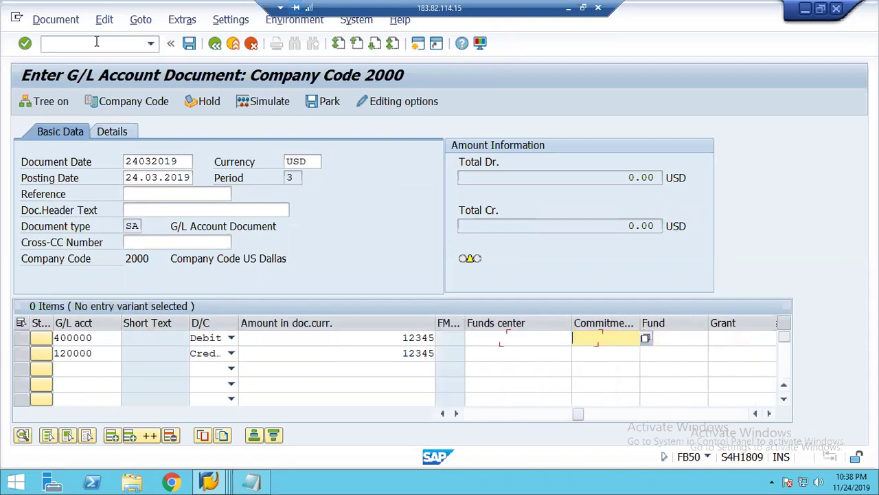
key(Tab)
key(Tab)
key(Tab)
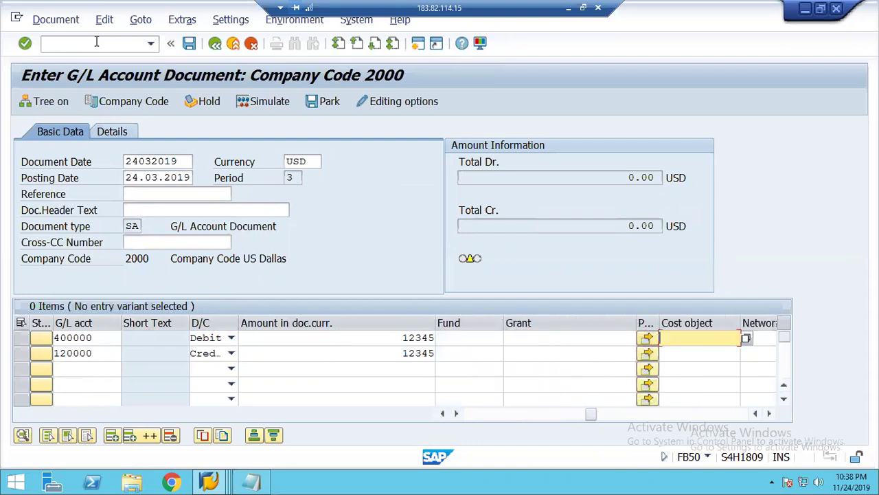
key(Return)
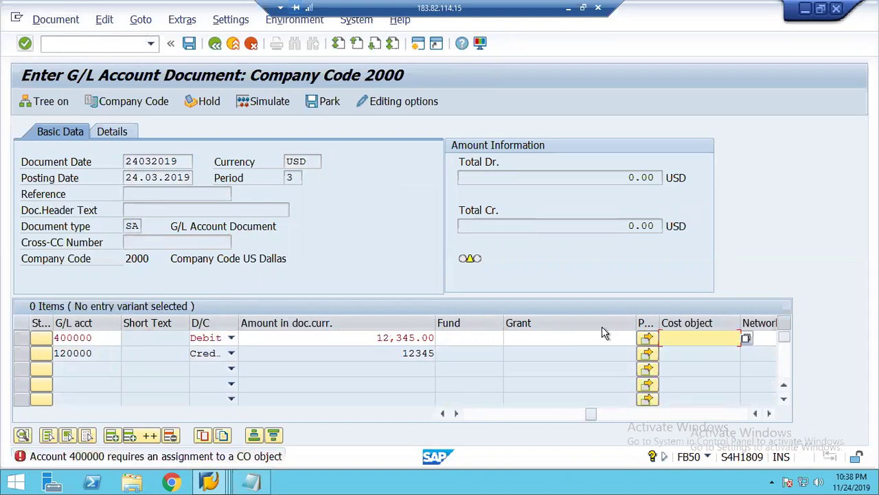
Try to open the profitability segment assignment of the 400000 line and read the long text of the resulting message.
click(647, 338)
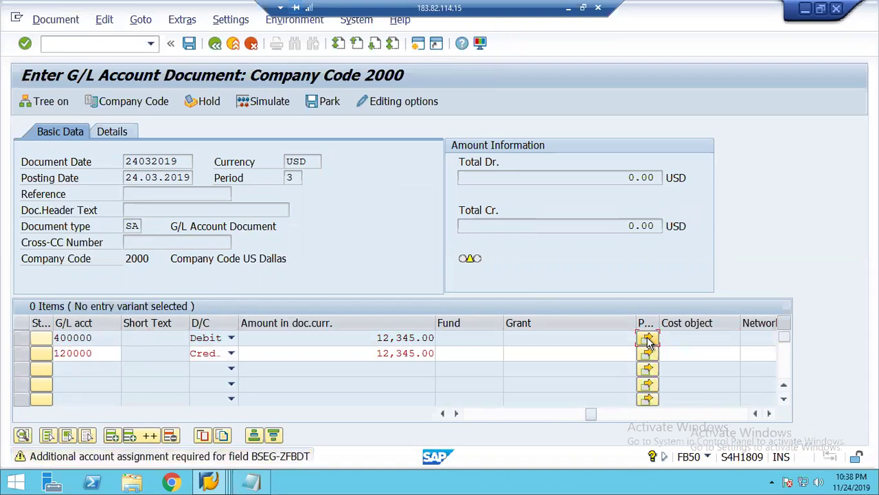
click(647, 340)
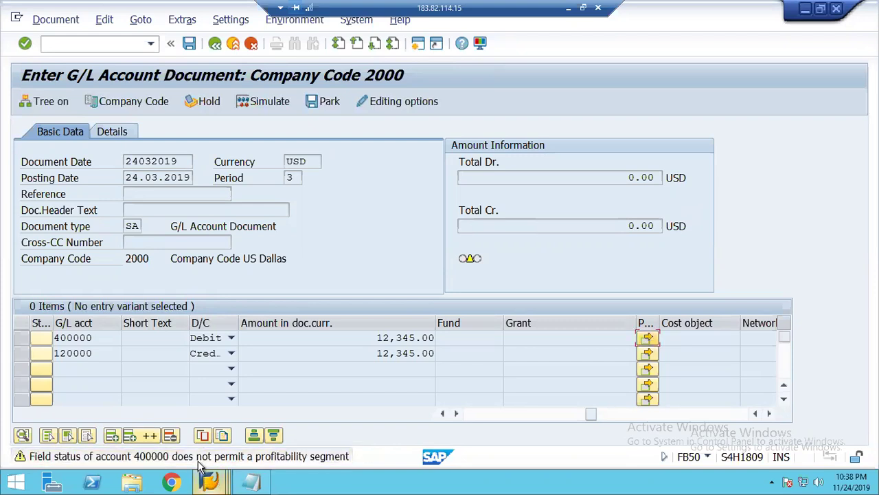
double_click(198, 463)
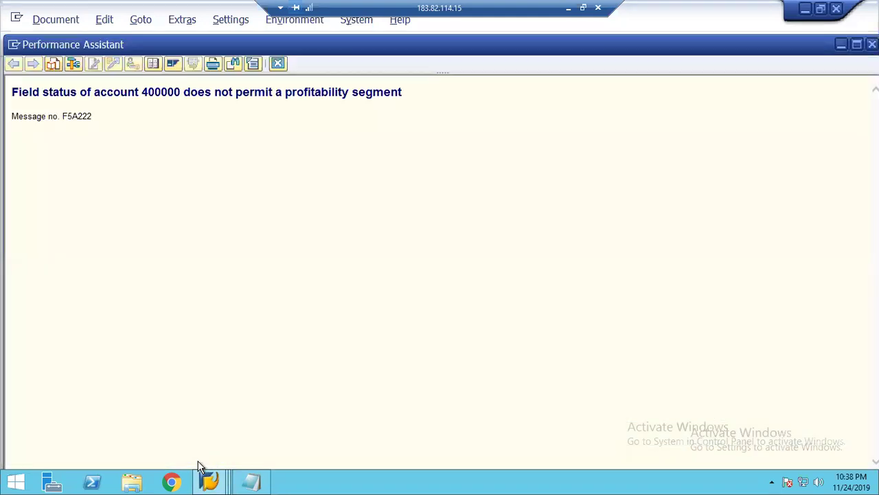
click(278, 63)
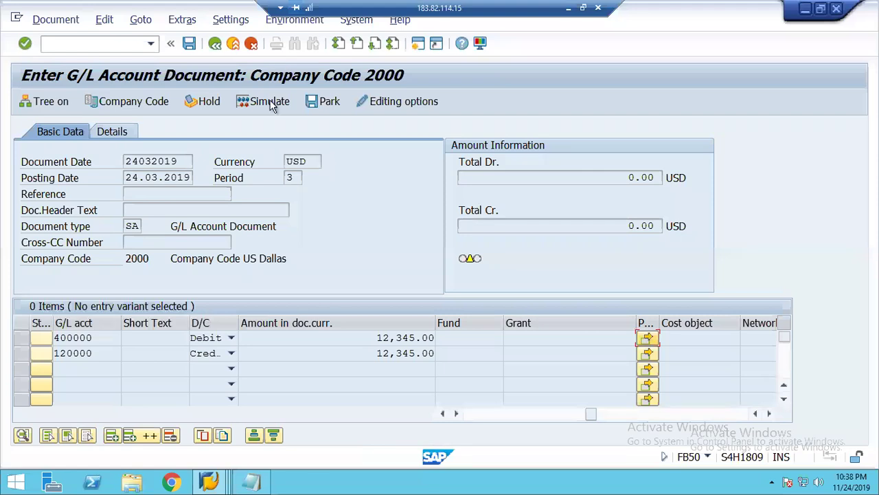
key(Return)
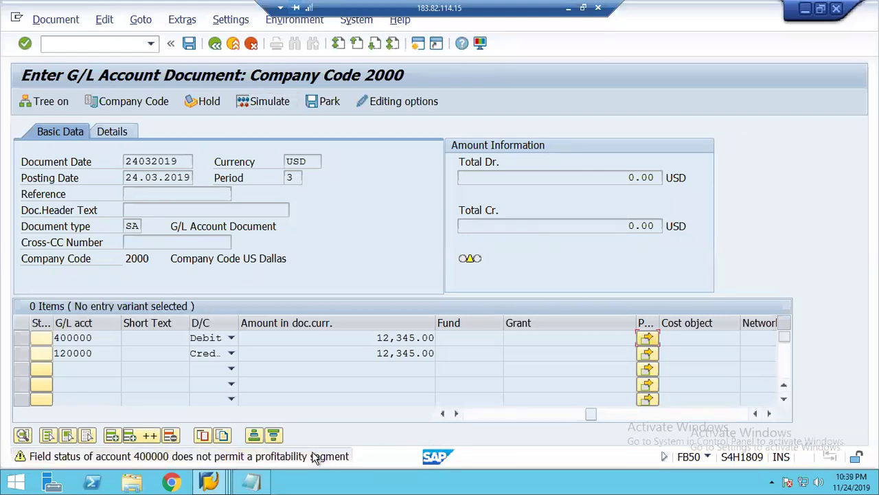
Go to transaction OBC4 and open the field status groups of field status variant 1248.
click(64, 45)
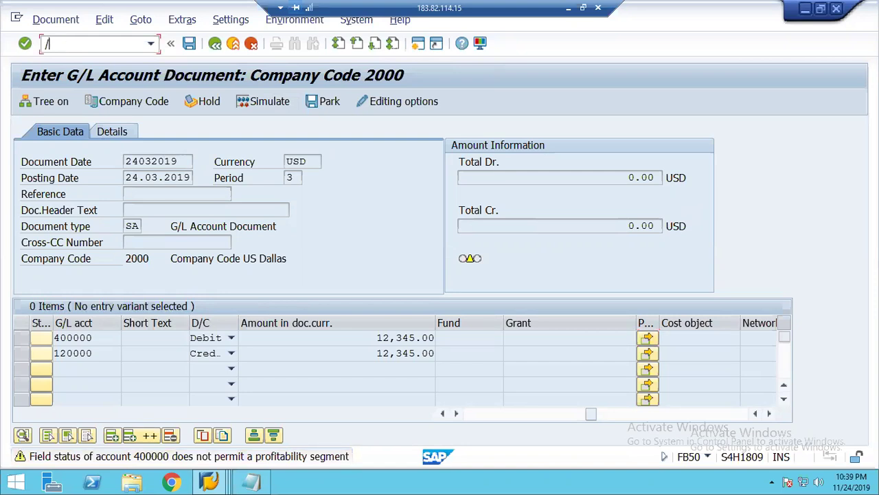
text(/nobc4)
key(Return)
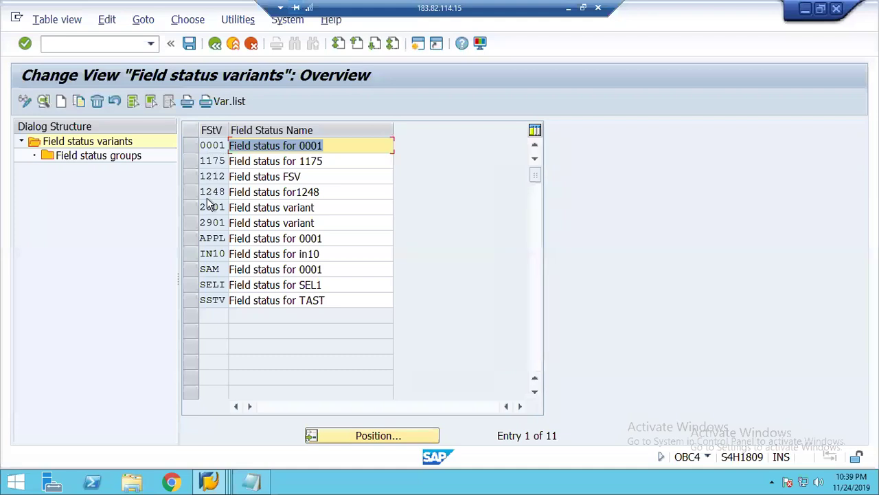
click(191, 193)
double_click(89, 155)
double_click(89, 155)
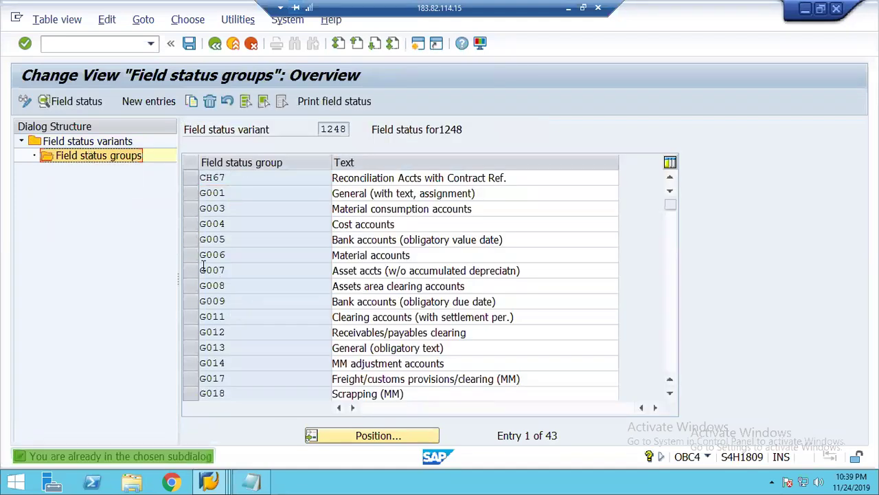
In the additional account assignments of group G004, make Profitability Segment and Cost Object optional entries and save with the customizing request.
double_click(211, 223)
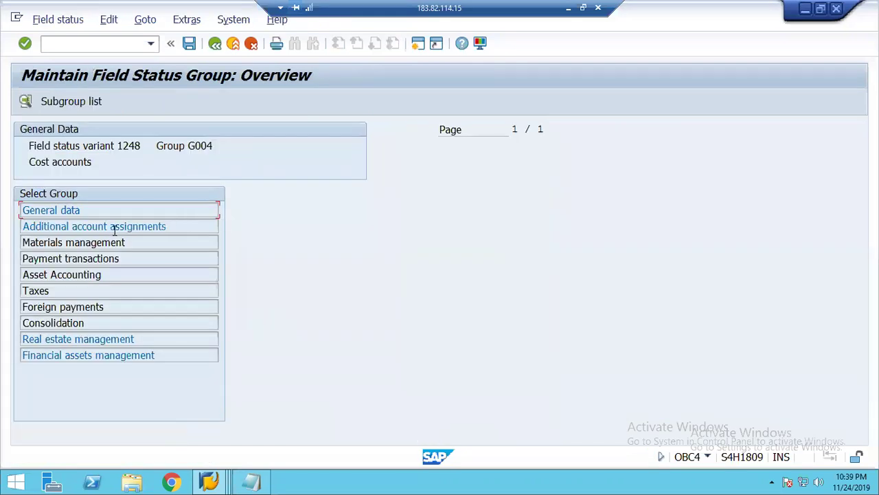
double_click(109, 228)
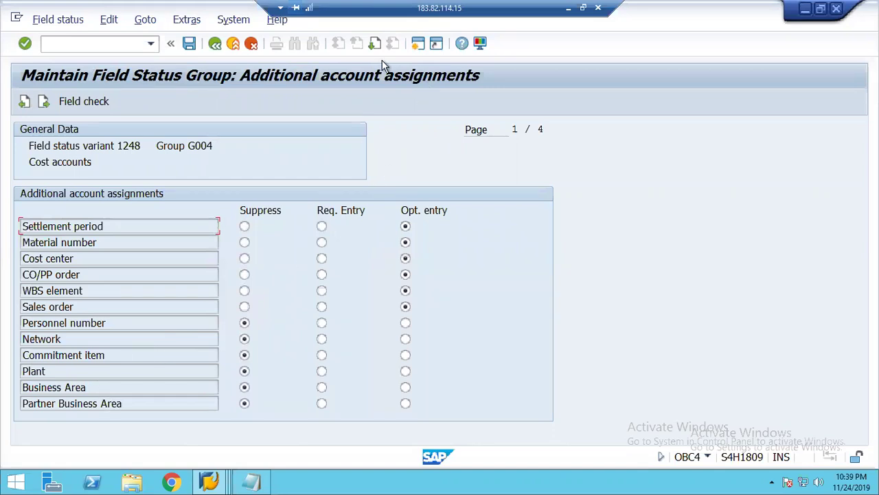
click(374, 42)
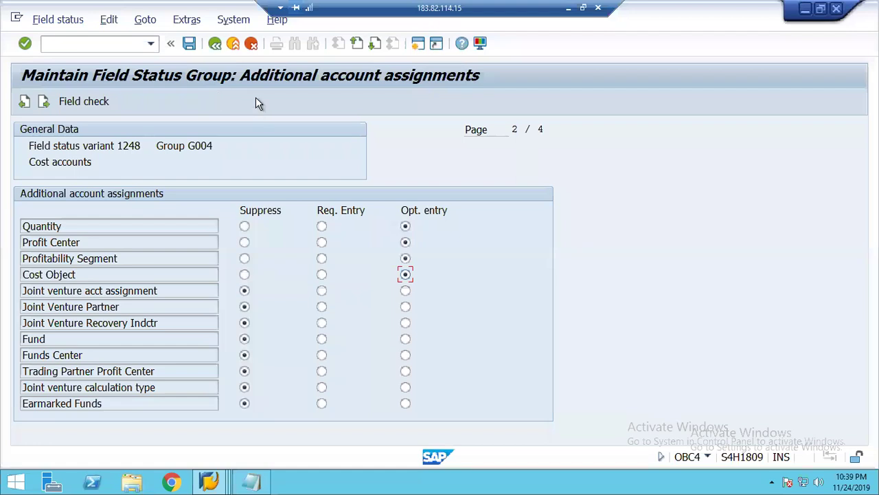
click(189, 43)
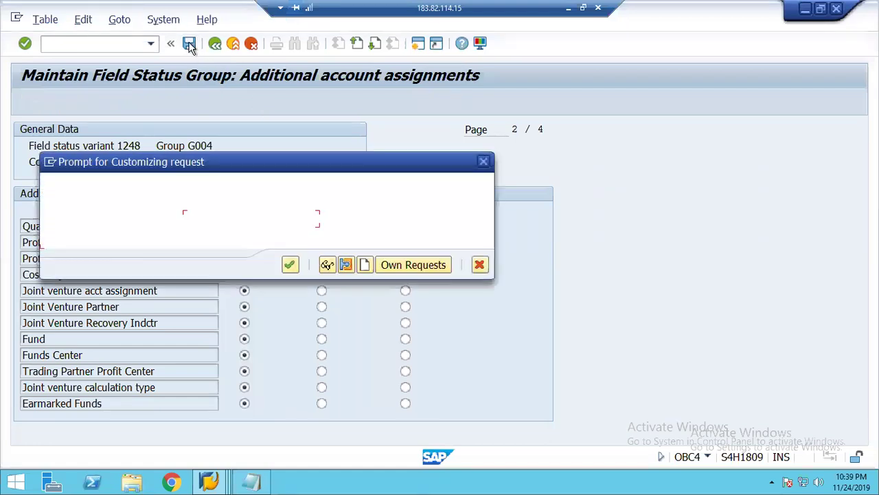
click(291, 265)
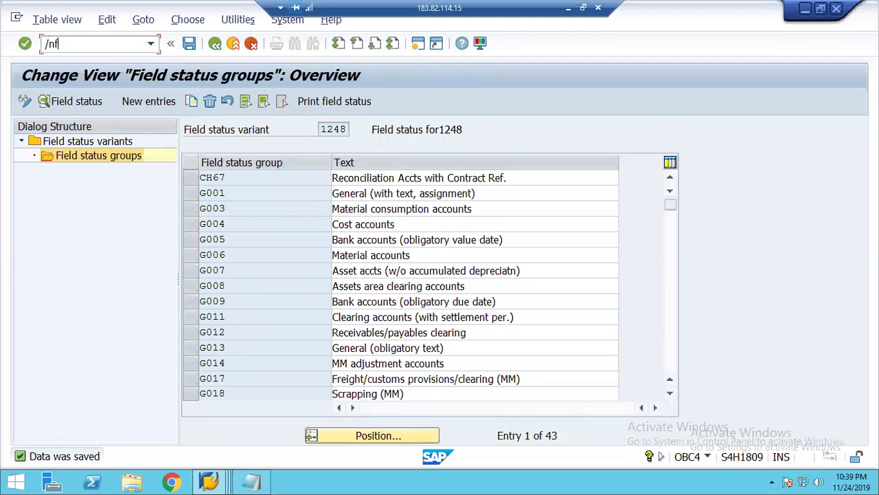
Start transaction F-02 and go through the posting header fields, keeping their existing values.
key(Return)
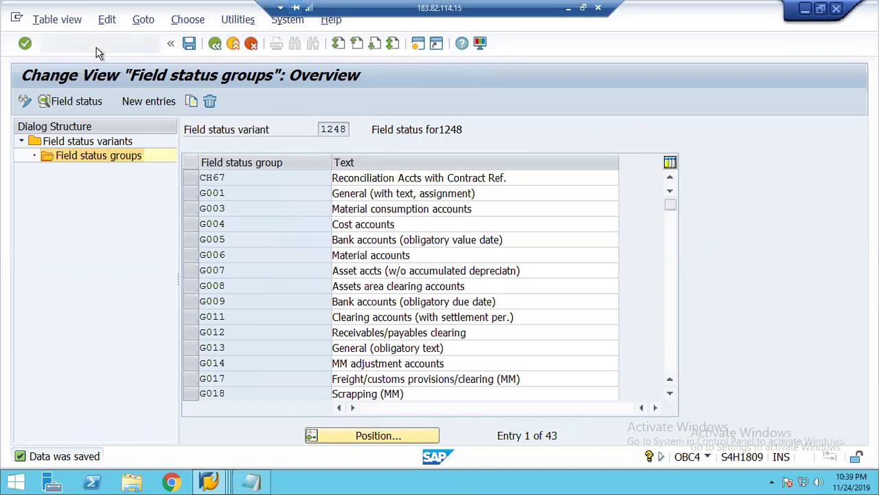
key(Return)
key(Tab)
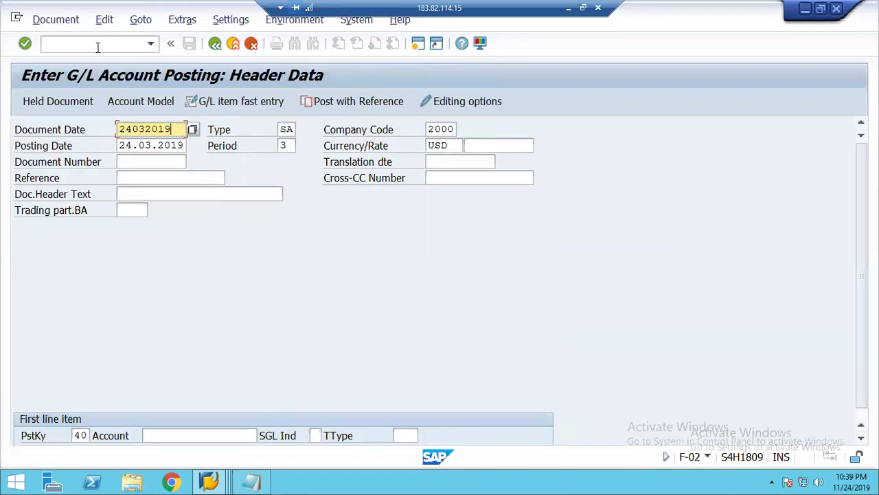
key(Tab)
key(Tab)
key(Tab)
key(Tab)
key(Tab)
key(Tab)
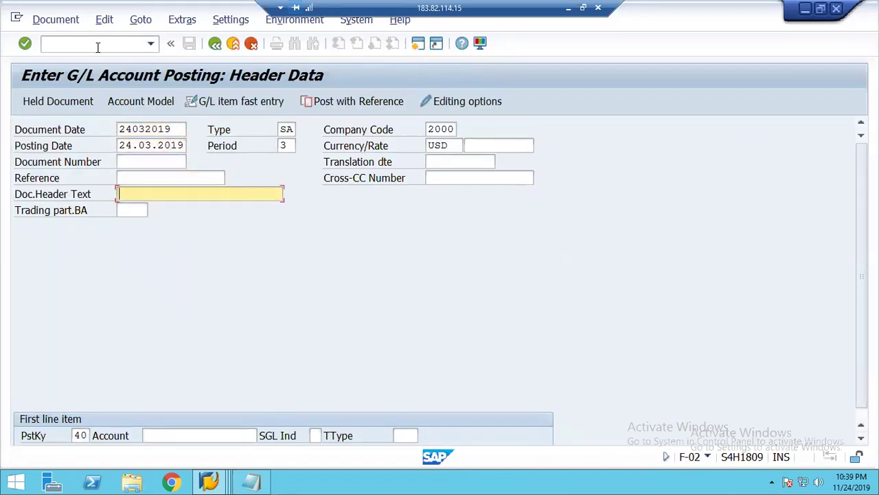
Enter account 400000 as the first line item with posting key 40 and an amount of 12345.
key(Down)
key(Down)
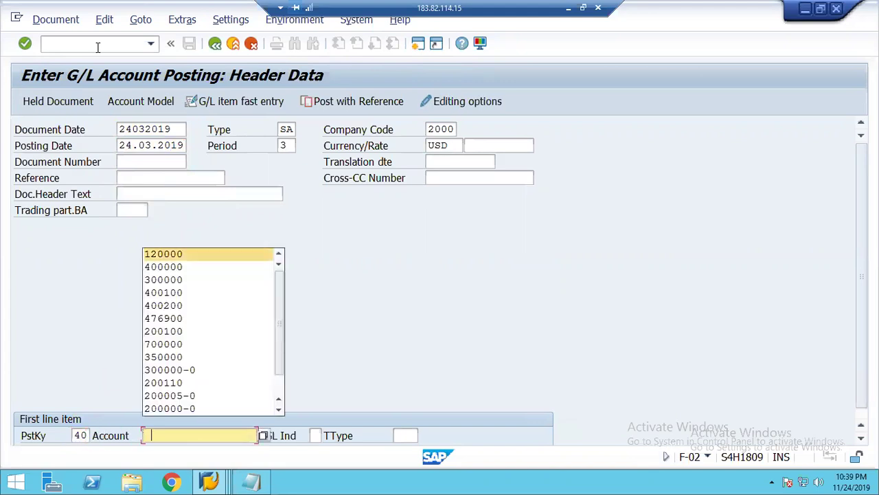
key(Return)
key(Return)
key(Down)
key(Down)
key(Return)
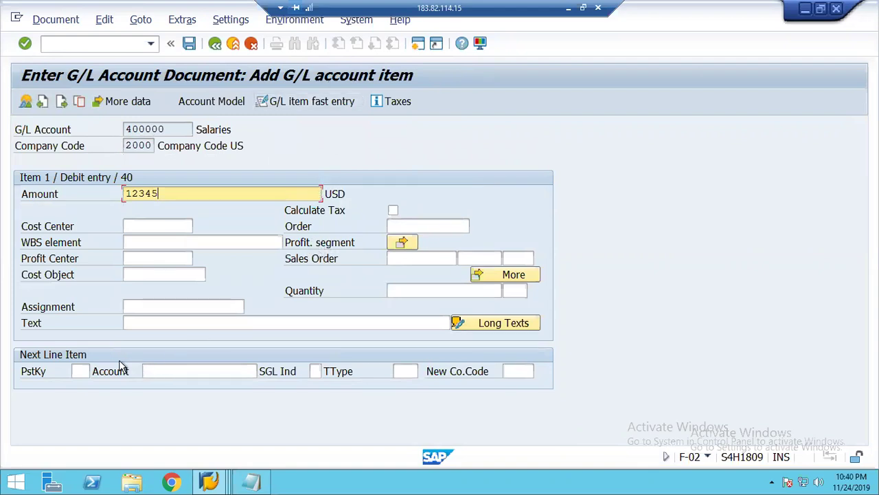
Enter posting key 50 and account 120000 for the next line item and submit the 400000 item.
click(82, 371)
key(Down)
key(Down)
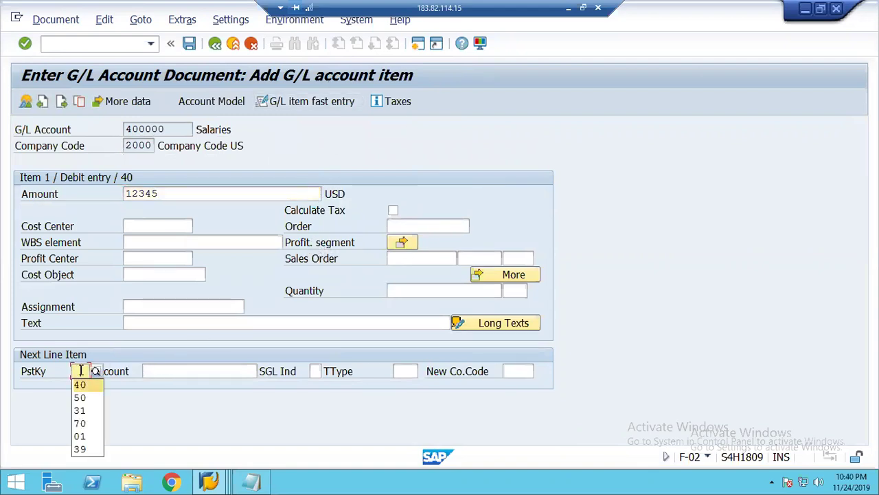
key(Tab)
key(Down)
key(Down)
key(Down)
key(Return)
key(Return)
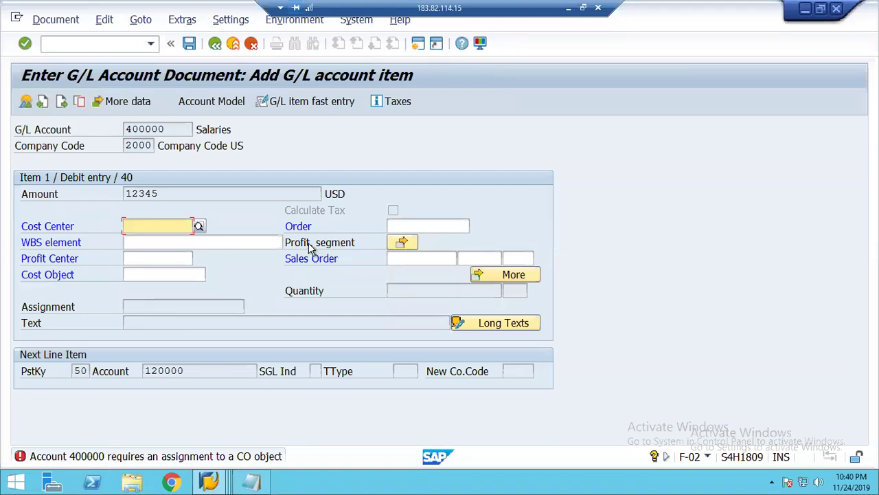
Try to open the profitability segment assignment of the 400000 debit item, and attempt to go back.
click(402, 245)
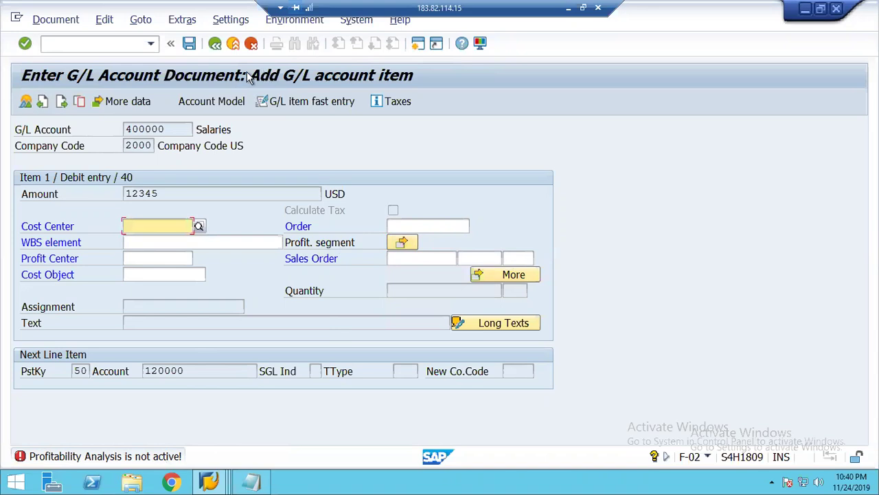
click(215, 46)
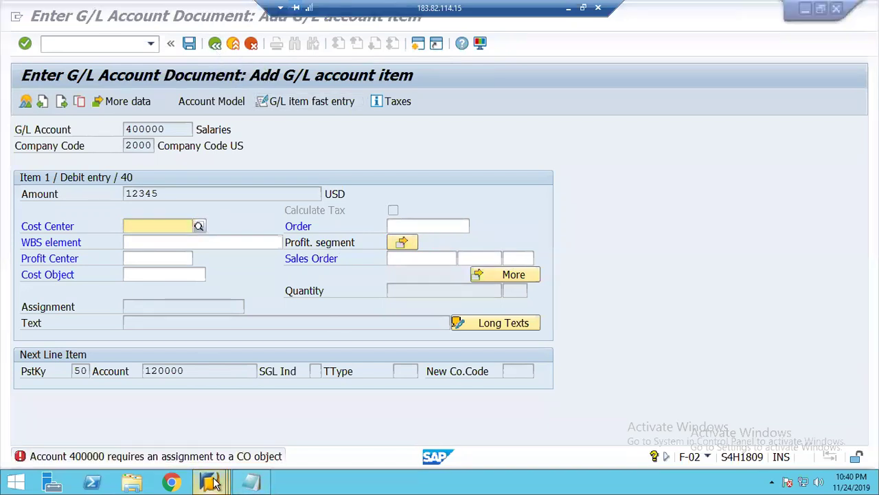
Switch to the session with the default account assignment entries and return from it to the implementation guide structure.
click(211, 483)
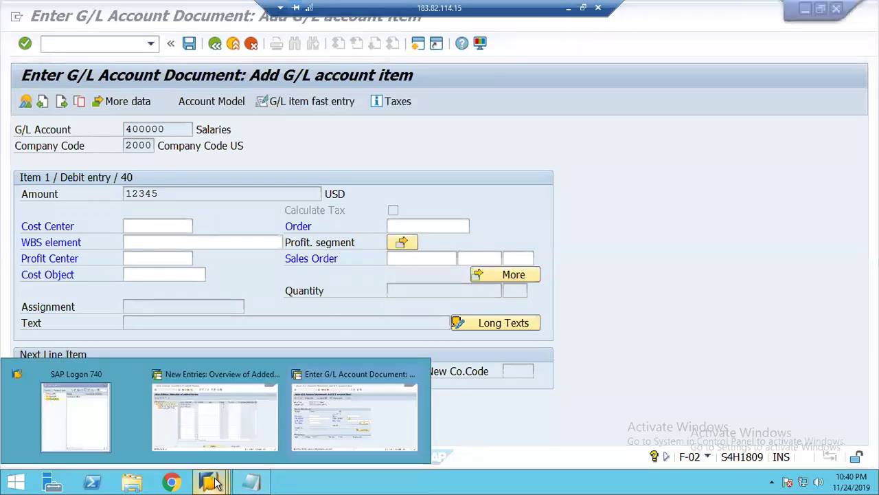
click(235, 402)
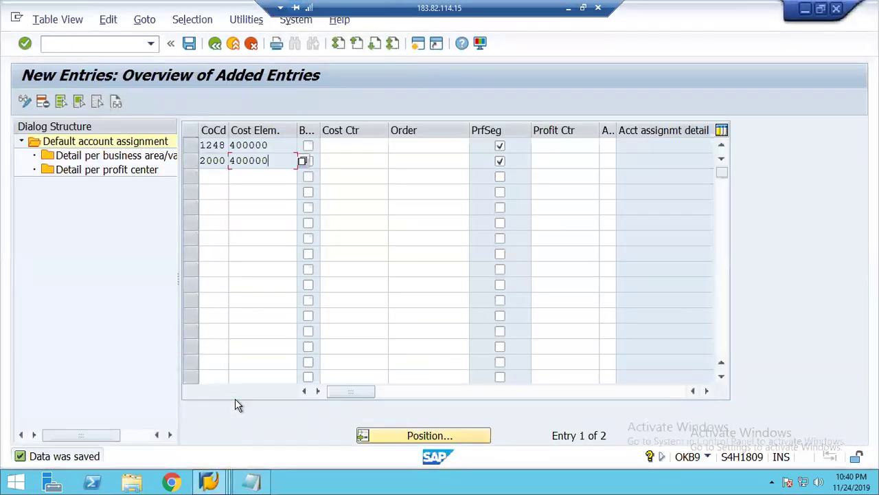
click(215, 45)
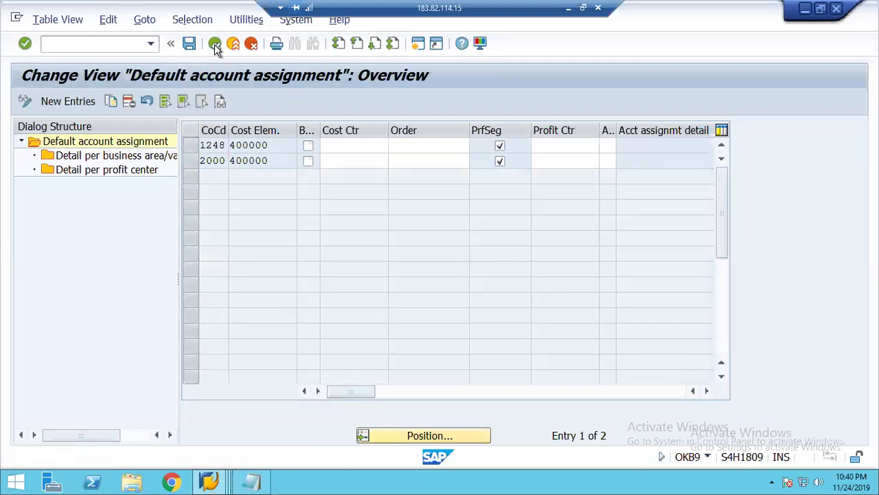
click(215, 46)
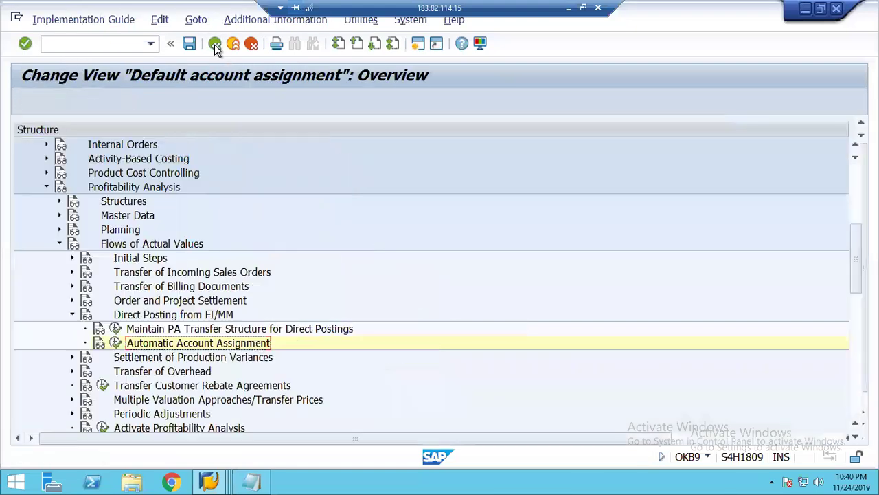
Open the Activate Profitability Analysis activity under Flows of Actual Values in Profitability Analysis.
click(139, 430)
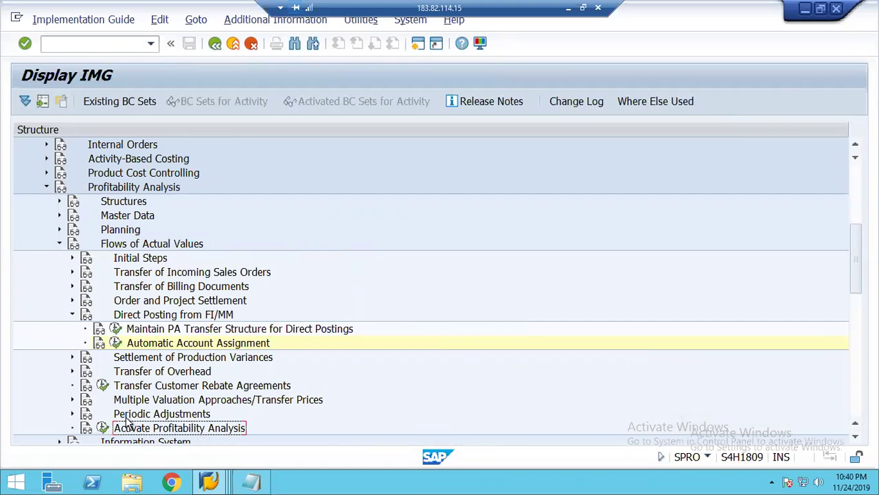
click(59, 243)
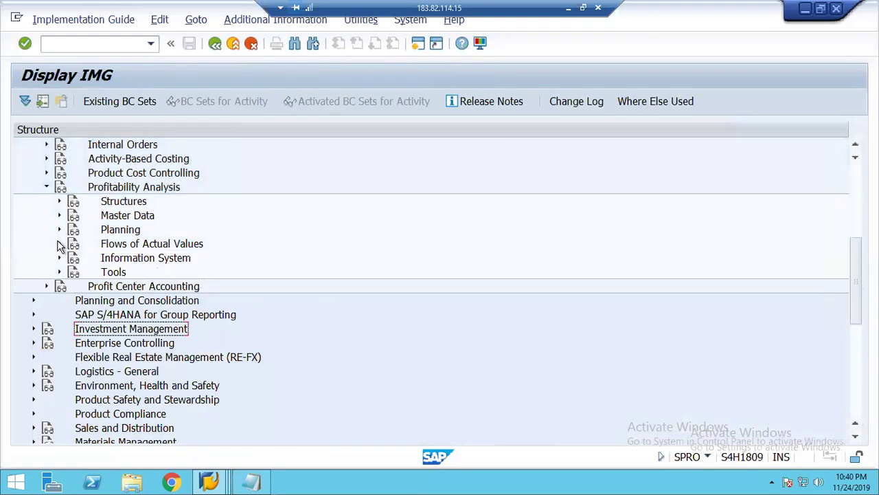
click(59, 243)
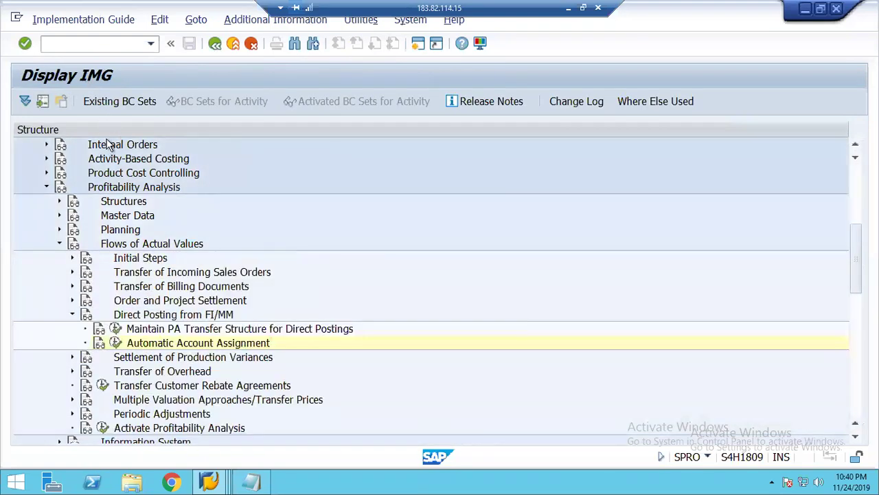
click(118, 246)
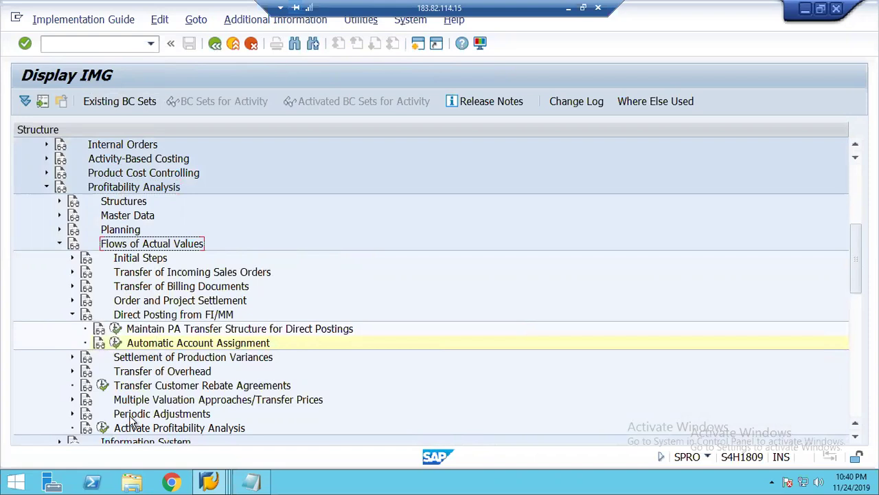
click(161, 431)
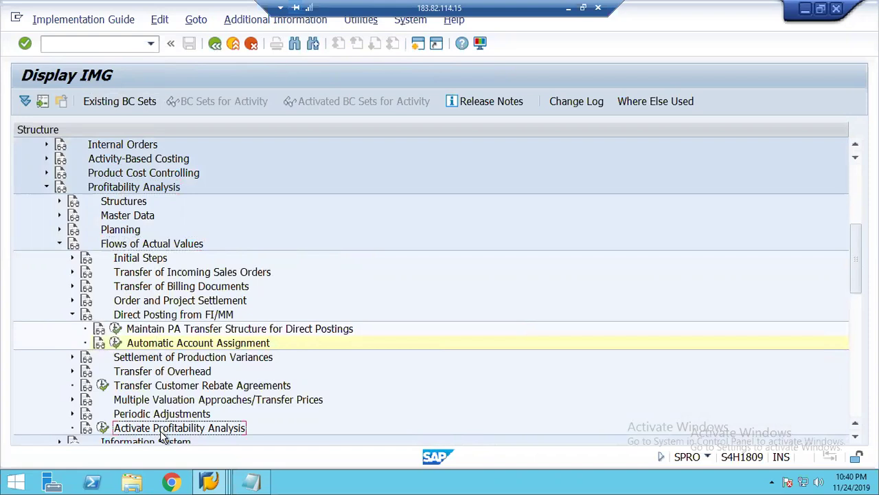
click(103, 428)
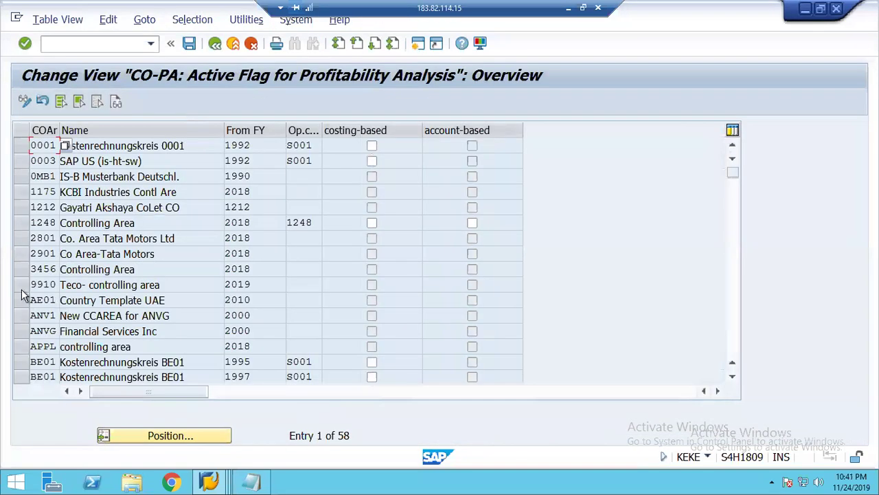
Activate costing-based profitability analysis for controlling area 1248 and save with the customizing request.
click(20, 225)
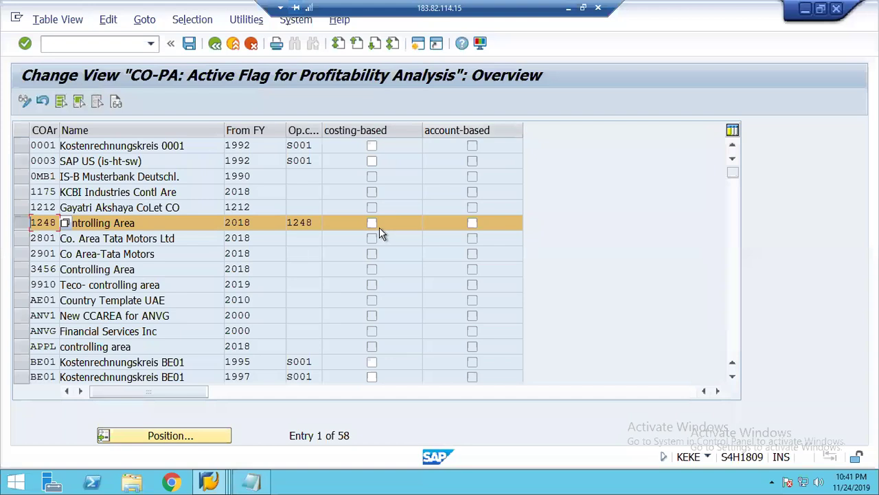
click(371, 223)
click(188, 43)
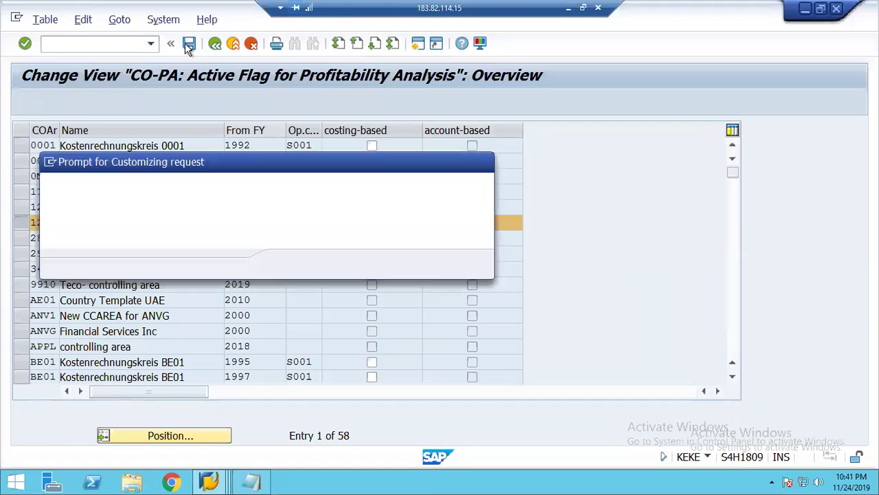
click(290, 264)
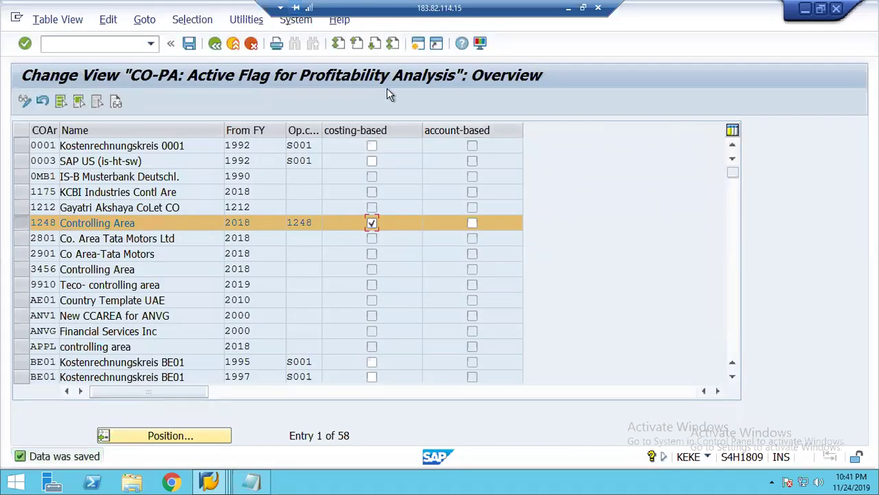
Leave the profitability analysis activation and open the Maintain Controlling Area activity under Controlling, General Controlling, Organization.
click(215, 44)
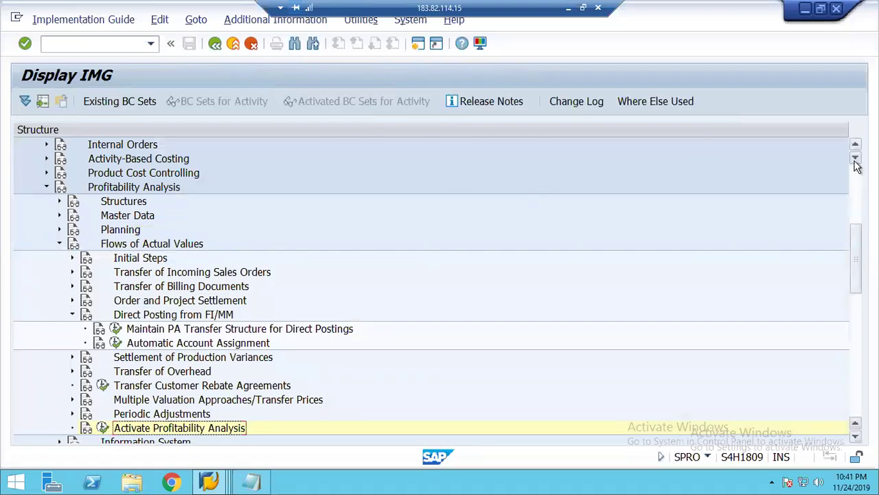
scroll(857, 150, up, 6)
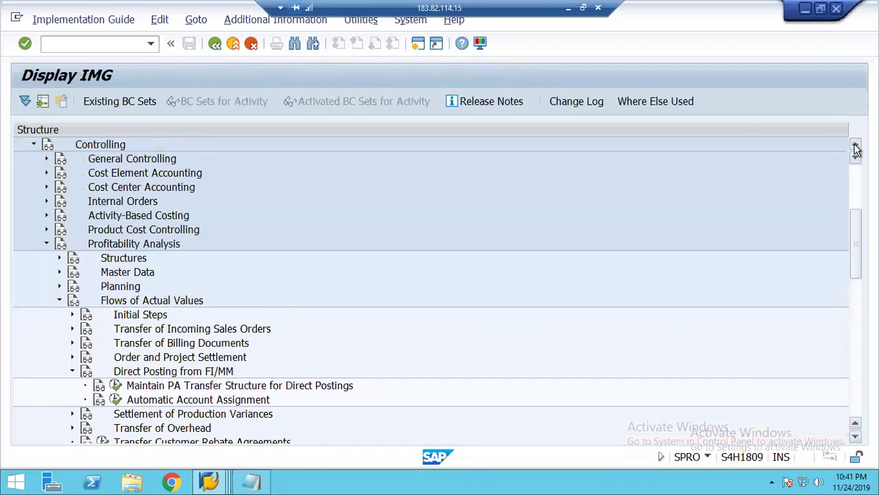
click(47, 187)
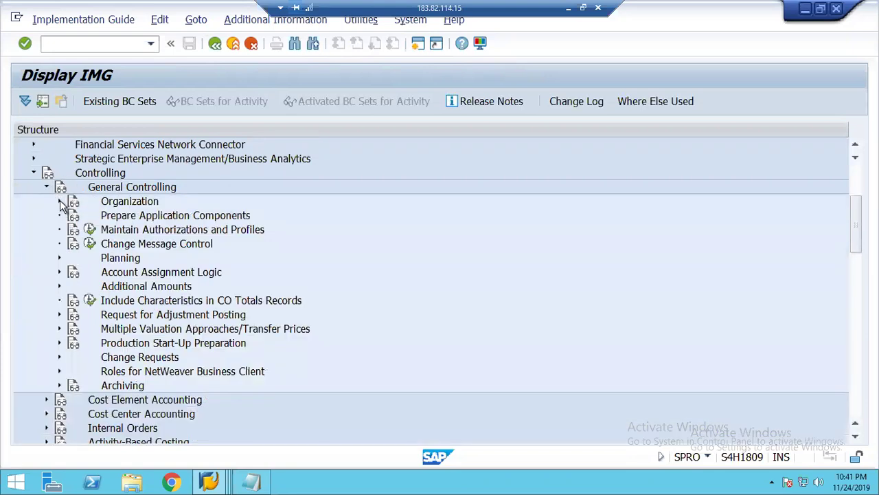
click(59, 200)
click(141, 216)
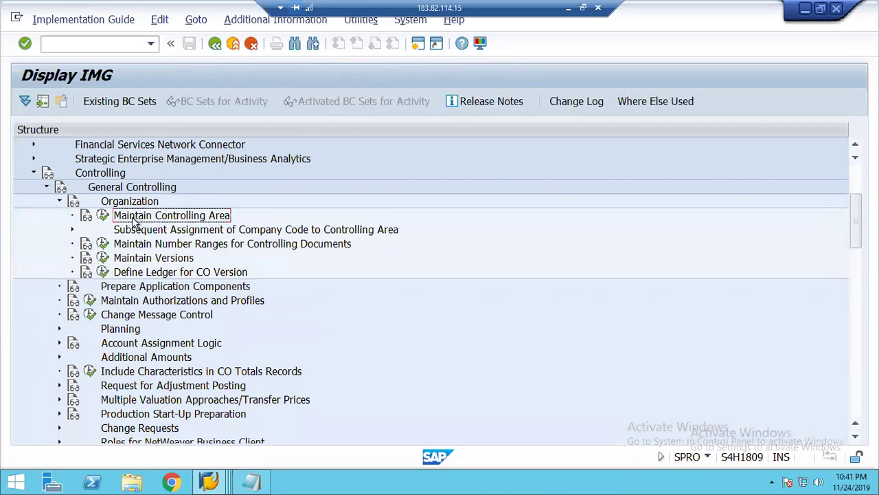
click(102, 216)
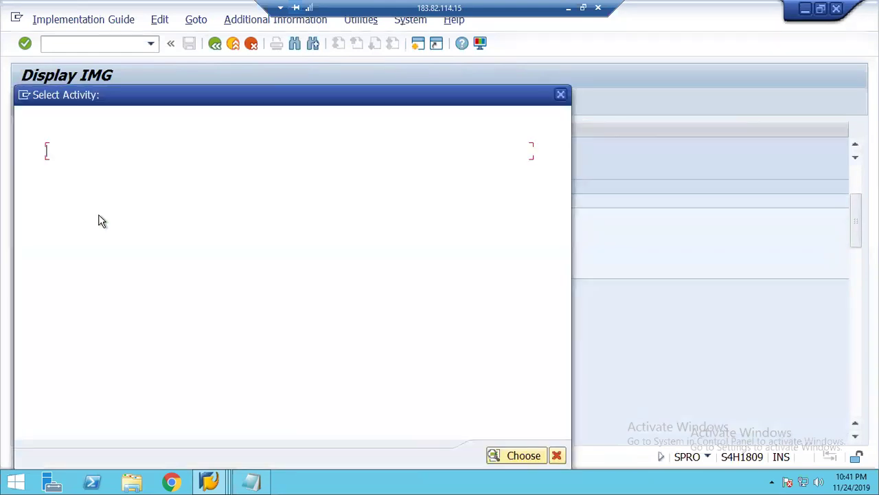
double_click(72, 166)
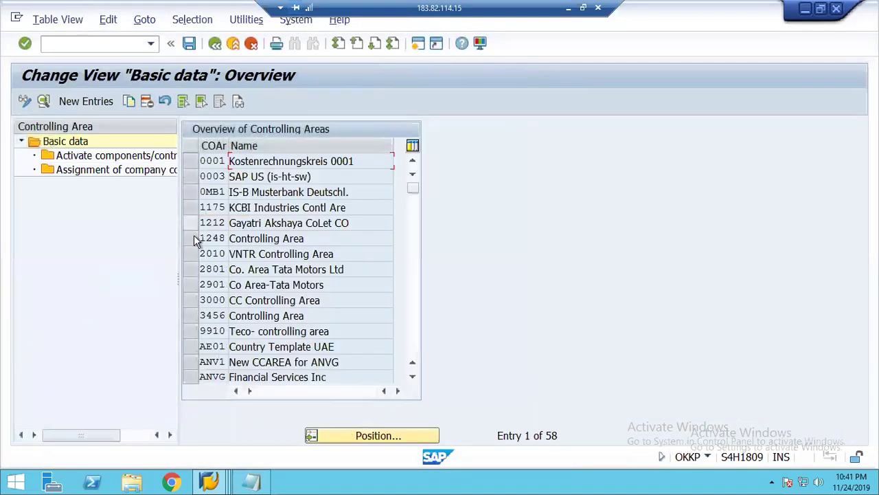
Examine the activated components and control indicators of controlling area 1248, and return to the implementation guide structure.
click(194, 234)
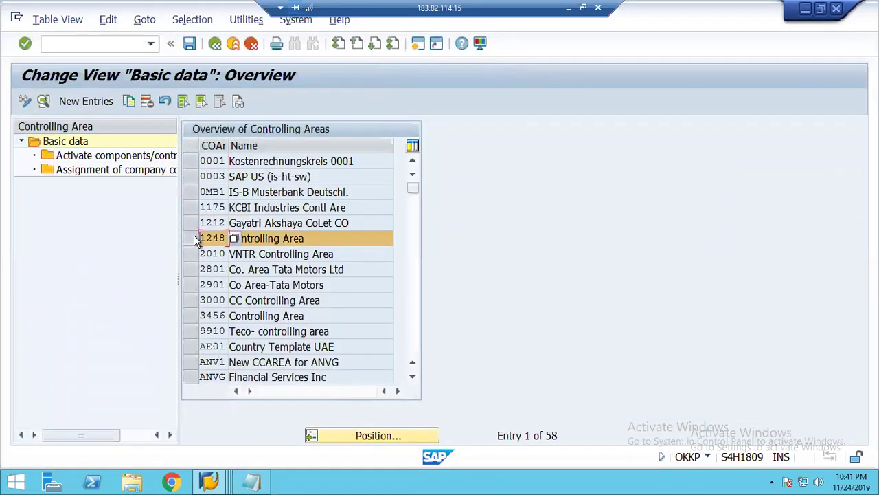
click(44, 101)
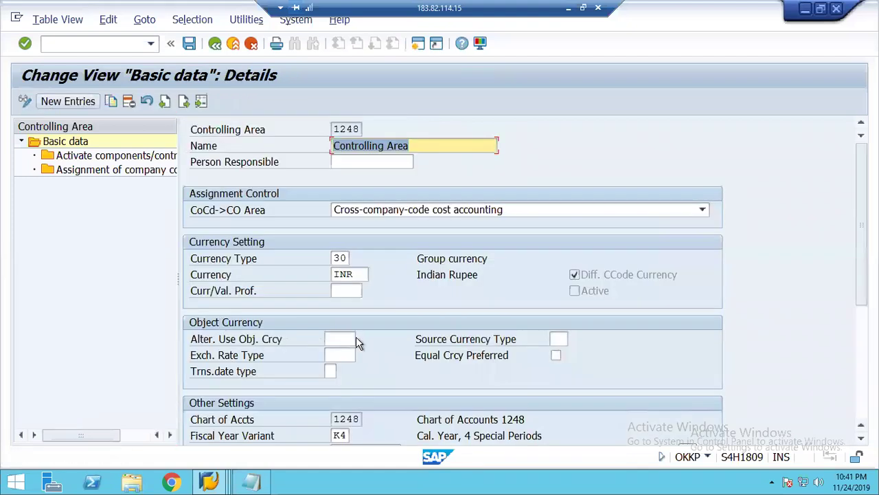
double_click(85, 158)
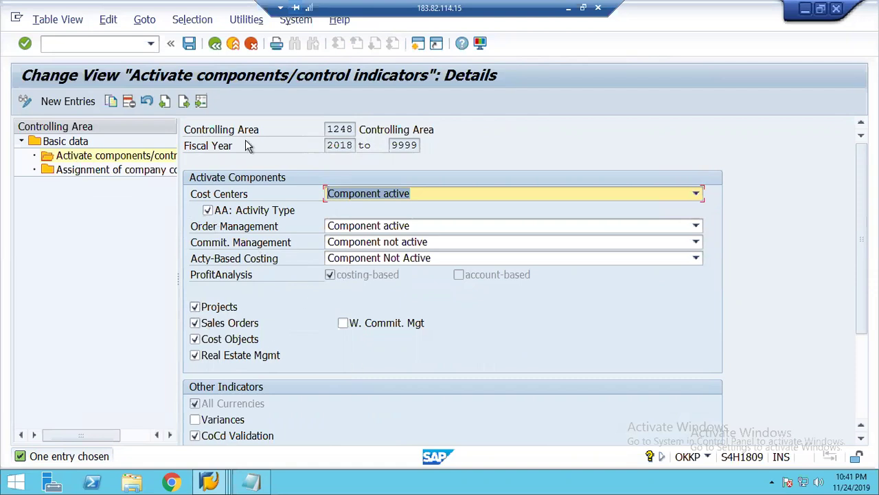
click(215, 45)
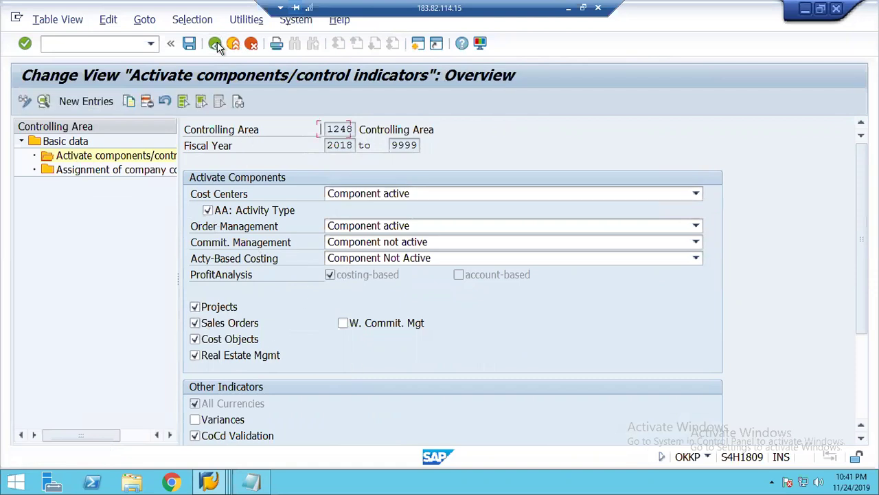
click(215, 44)
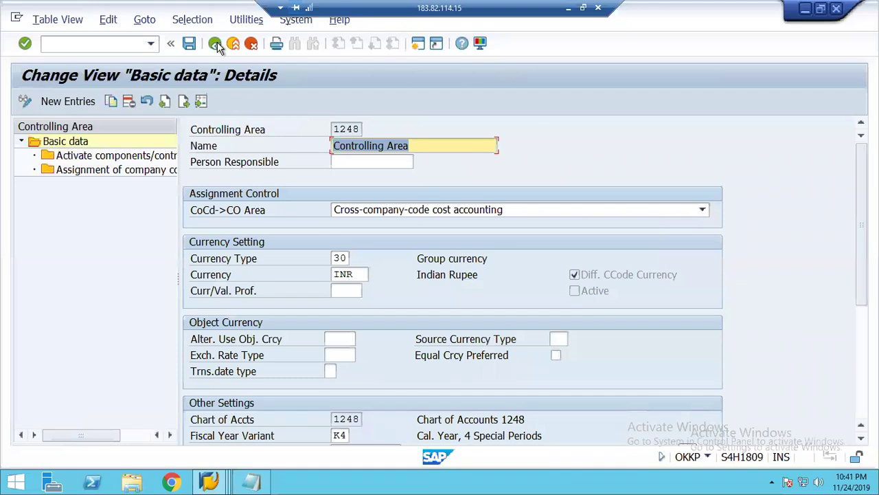
click(215, 45)
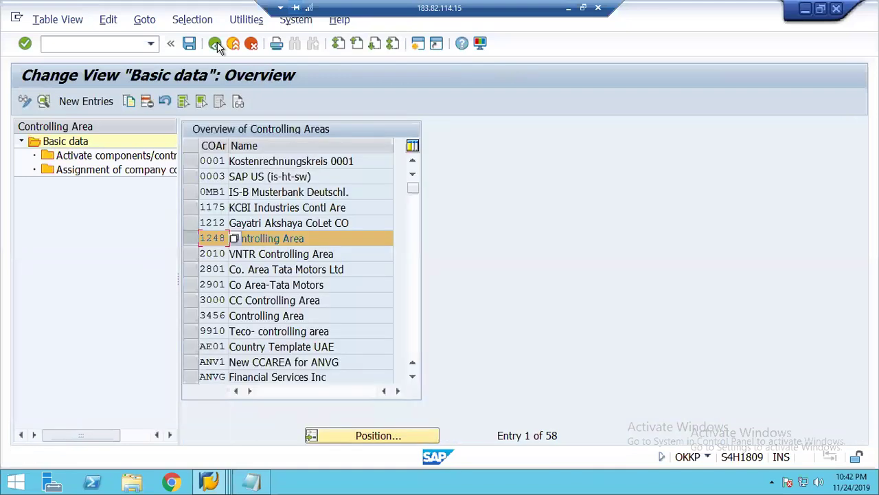
click(215, 44)
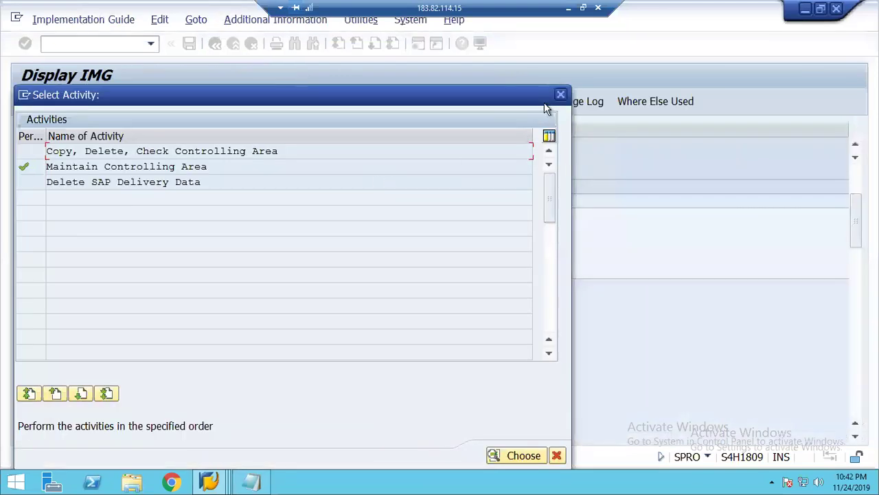
click(561, 94)
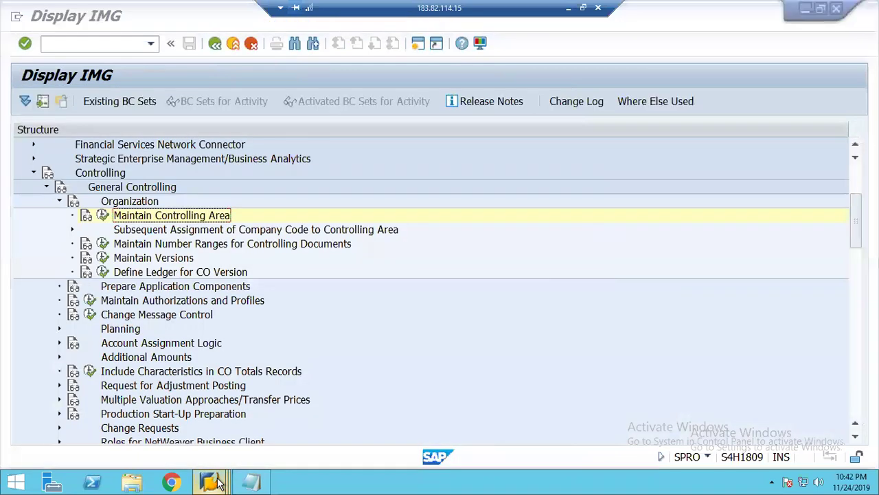
Switch to the other SAP session and start a fresh G/L account posting with transaction F-02.
mouse_move(217, 481)
click(344, 435)
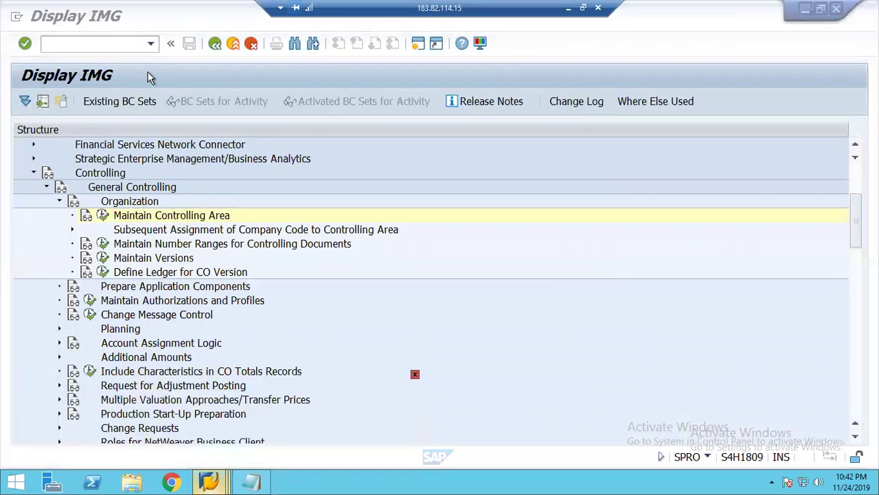
click(58, 42)
text(/nf-02)
key(Return)
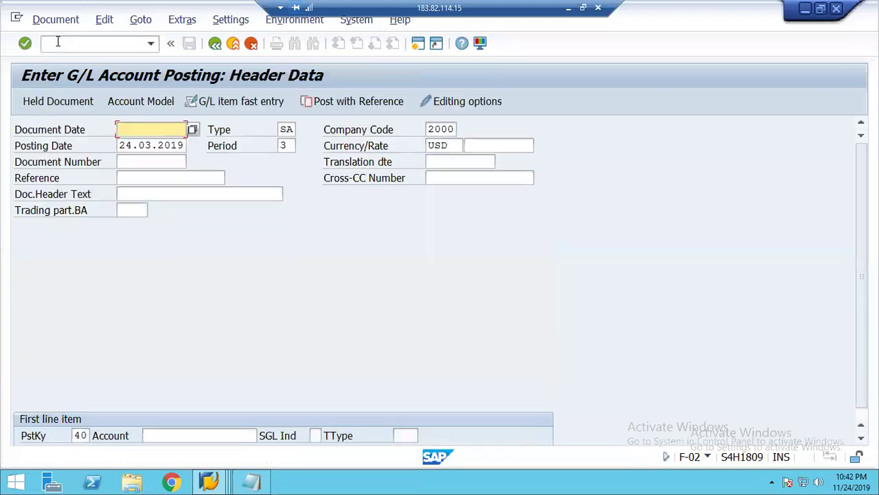
Enter document date 24032019 and a first line item with posting key 40 and account 400000.
key(Return)
key(Tab)
key(Tab)
key(Tab)
key(Tab)
key(Tab)
key(Tab)
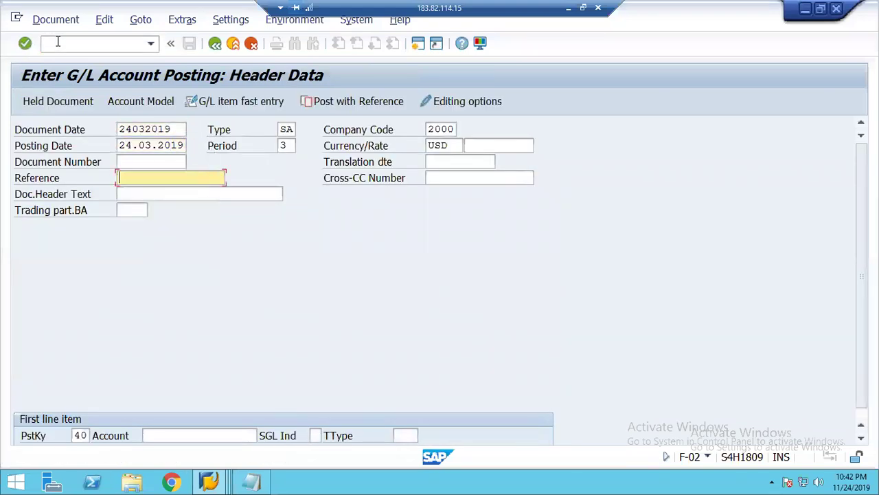
key(Tab)
key(Down)
key(Down)
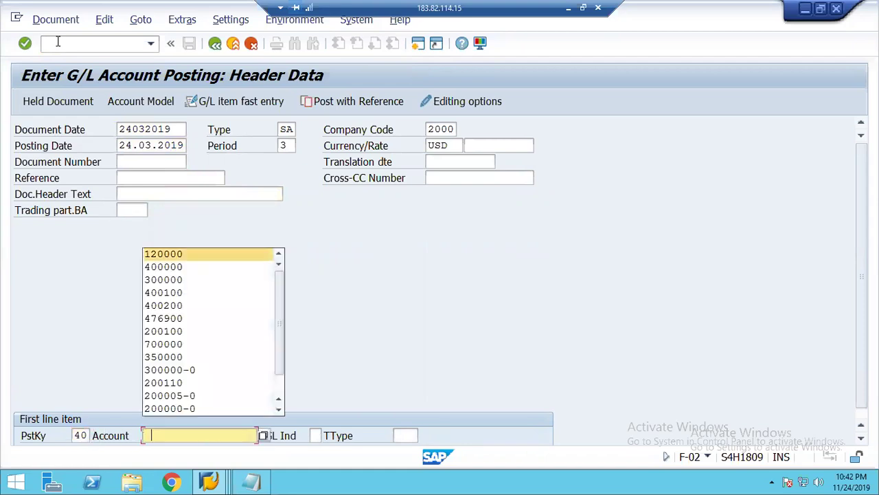
key(Return)
key(Return)
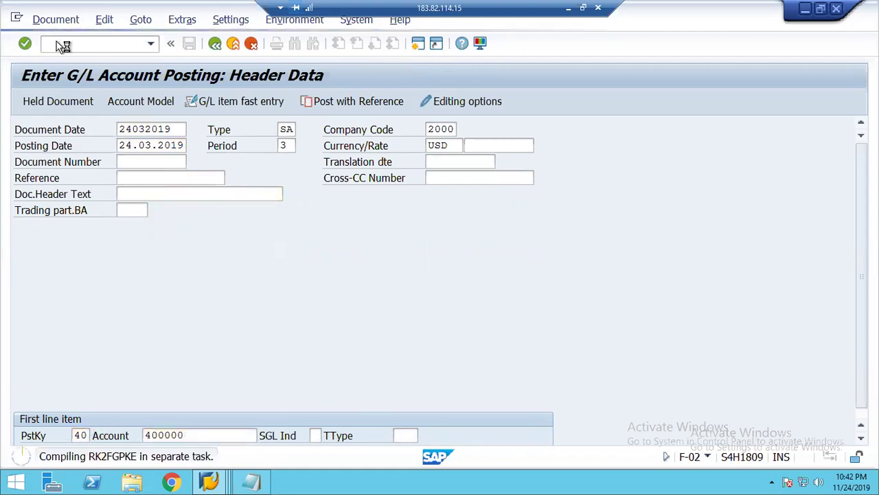
Set the 400000 debit item's amount to 12345 USD and add a next line item with posting key 50 and account 120000.
key(Down)
key(Down)
key(Return)
click(174, 226)
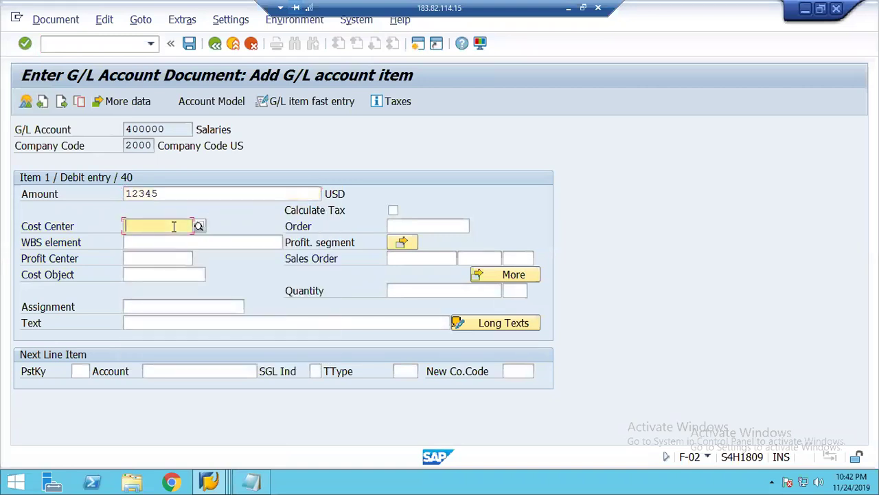
click(80, 370)
key(Down)
key(Down)
key(Tab)
key(Down)
key(Down)
key(Return)
key(Return)
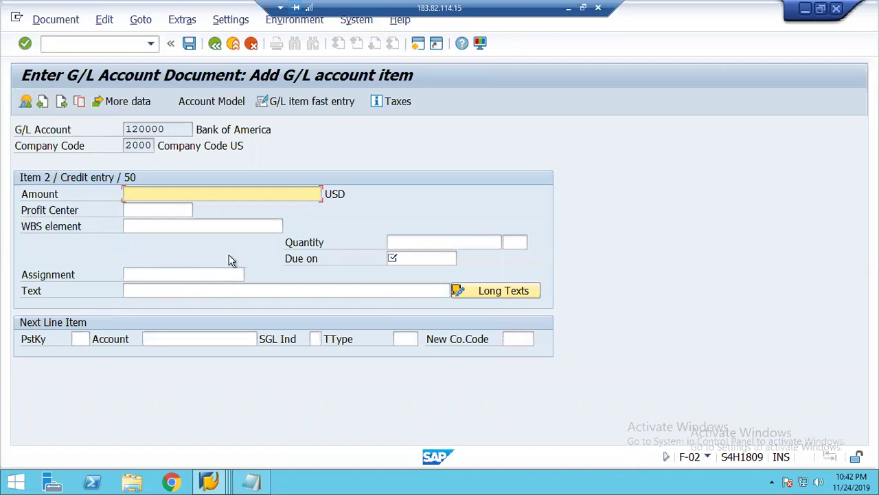
Enter amount 12345 and due date 20.03.2019 for the 120000 credit item, accepting the past due date.
click(142, 194)
key(Down)
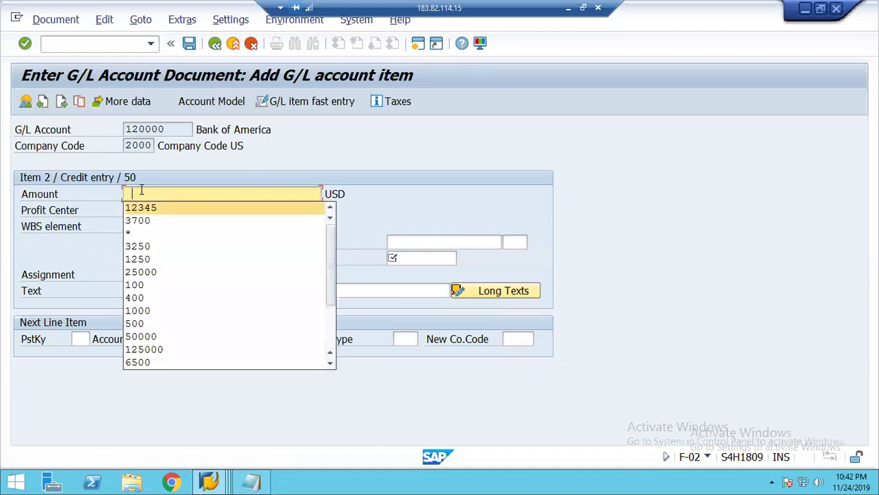
key(Return)
key(Tab)
key(Tab)
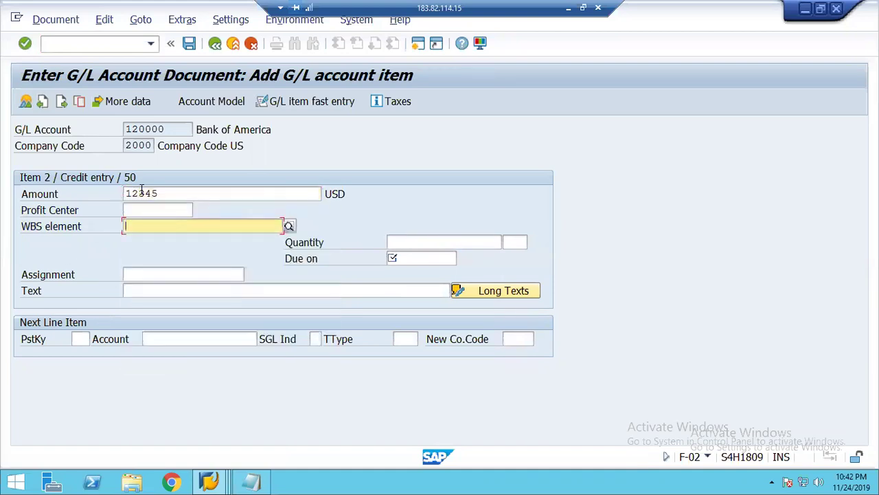
key(Tab)
key(Tab)
key(Down)
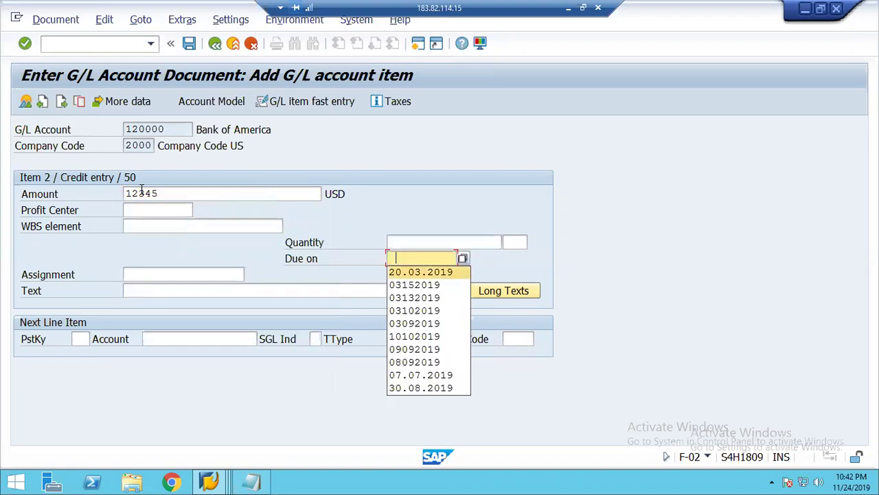
key(Return)
key(Return)
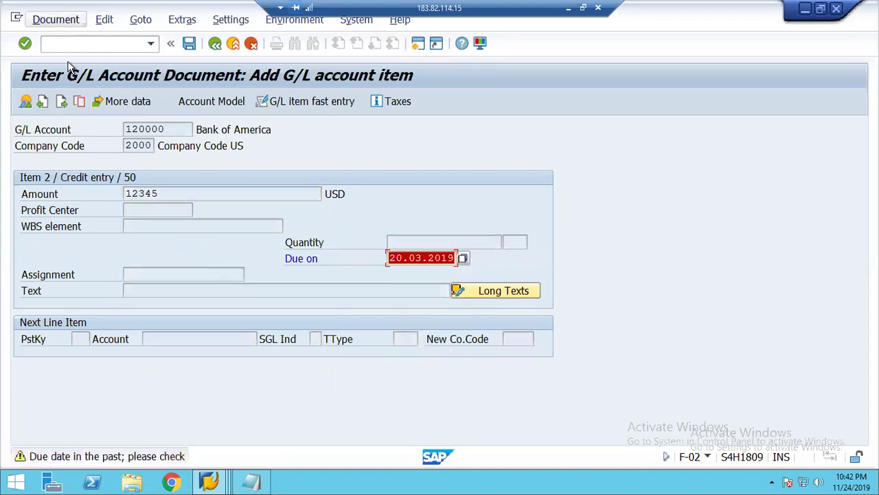
key(Return)
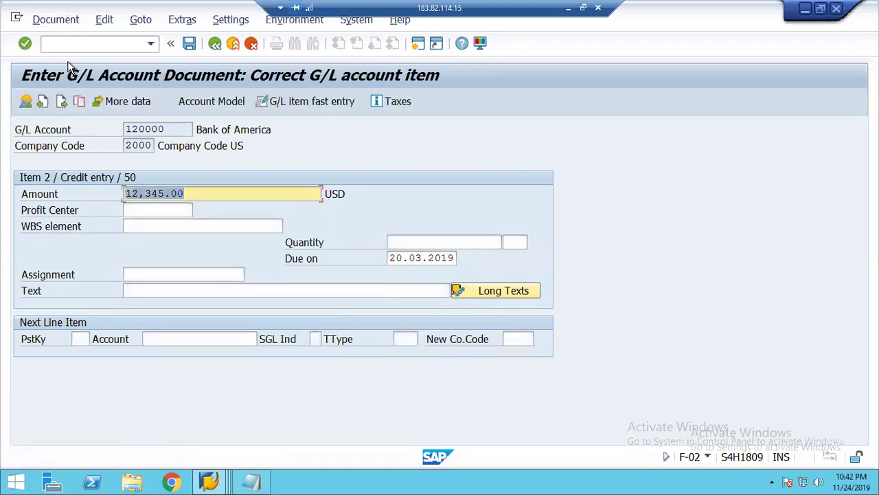
Accept the due date of the credit item again and post the G/L document in company code 2000.
click(51, 21)
click(83, 95)
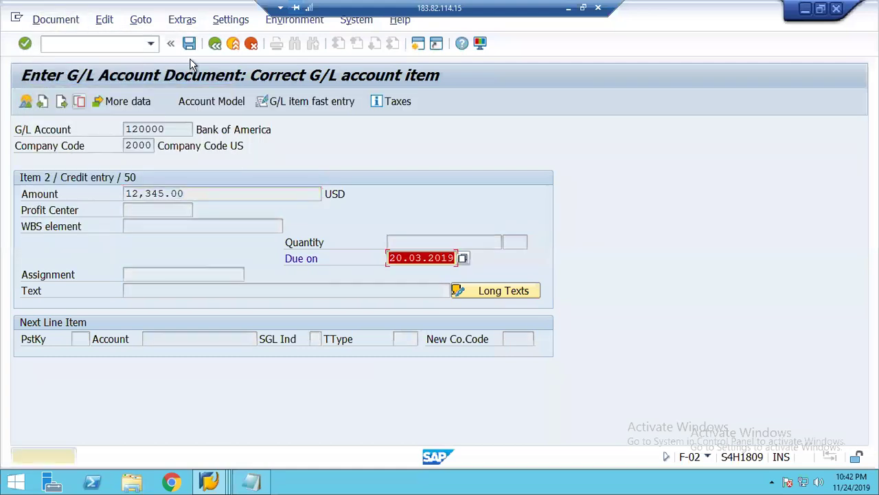
key(Return)
click(187, 47)
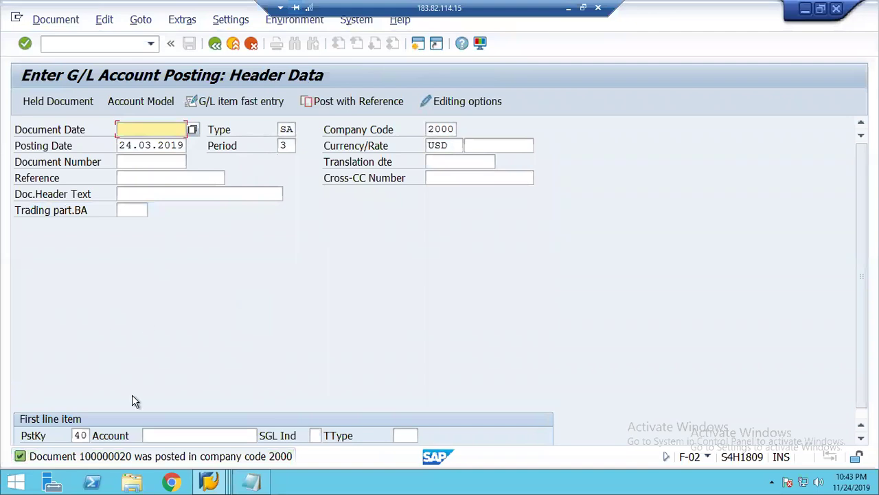
Examine the profitability segment assignment of the 400000 item in the newly posted document, and return to its data entry view.
click(45, 19)
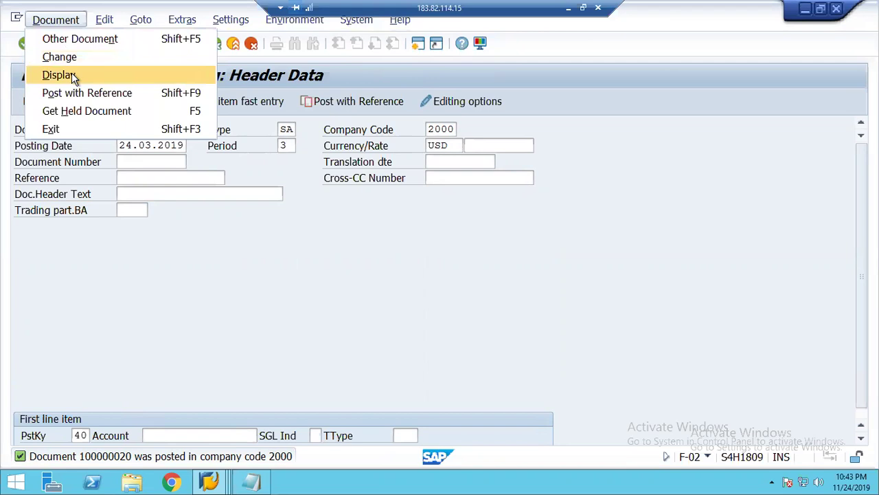
click(71, 74)
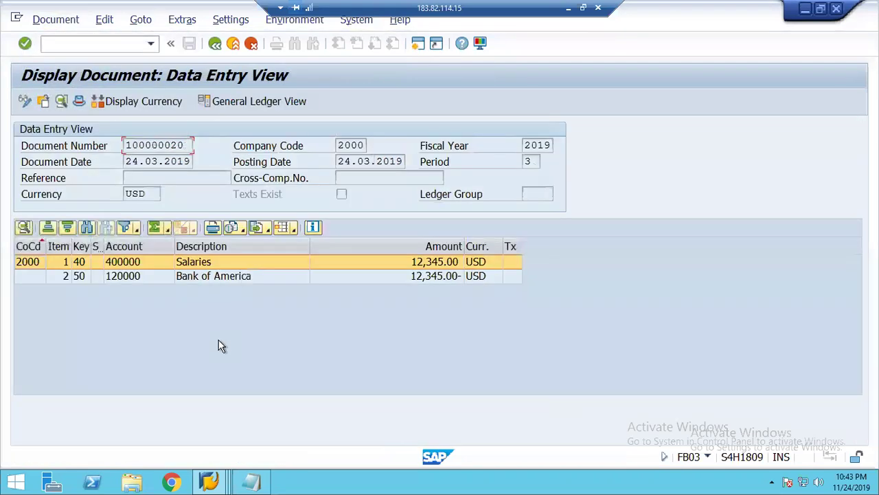
double_click(126, 265)
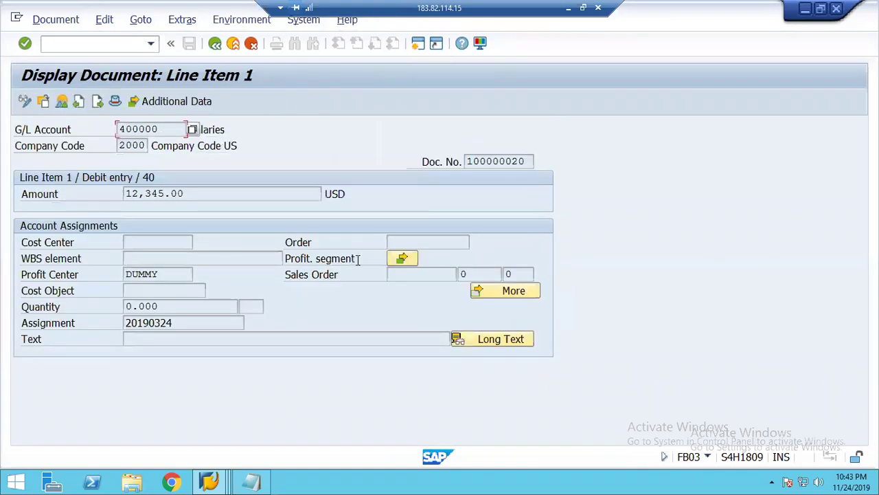
click(403, 263)
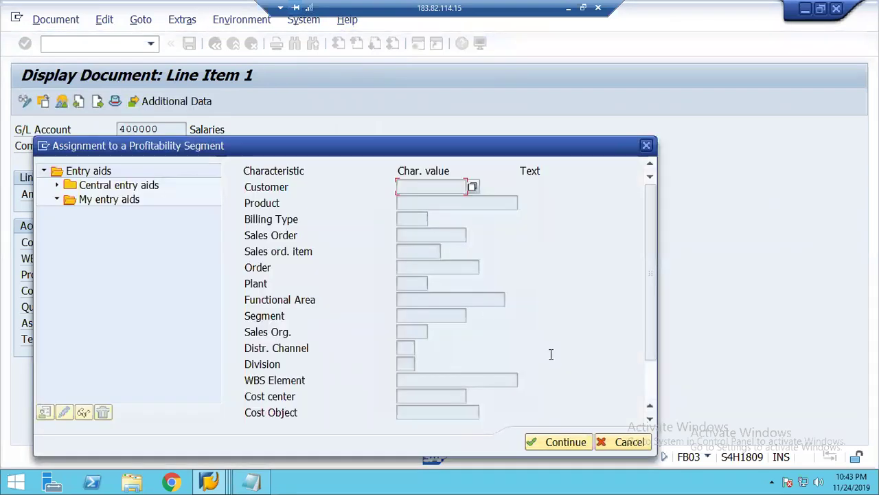
click(654, 390)
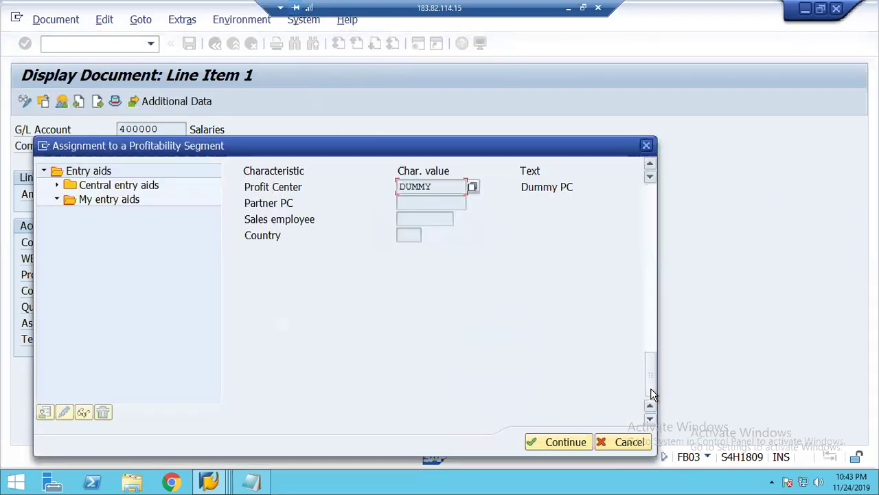
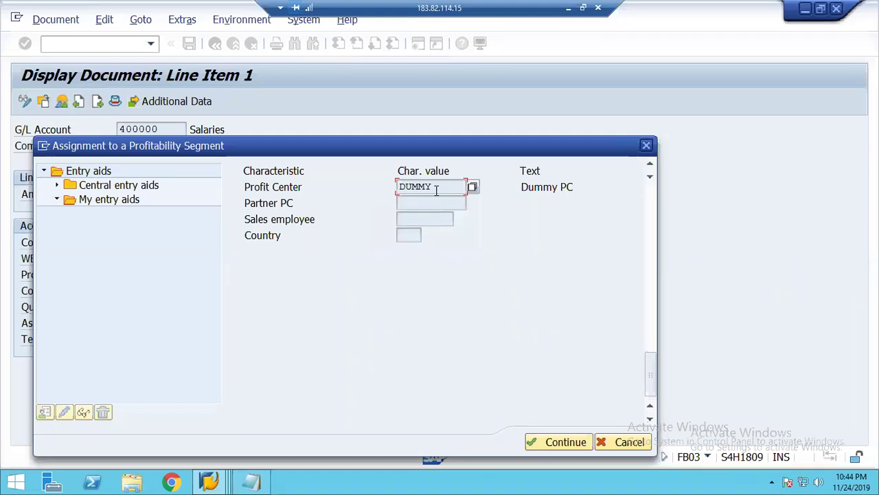
click(619, 443)
click(214, 44)
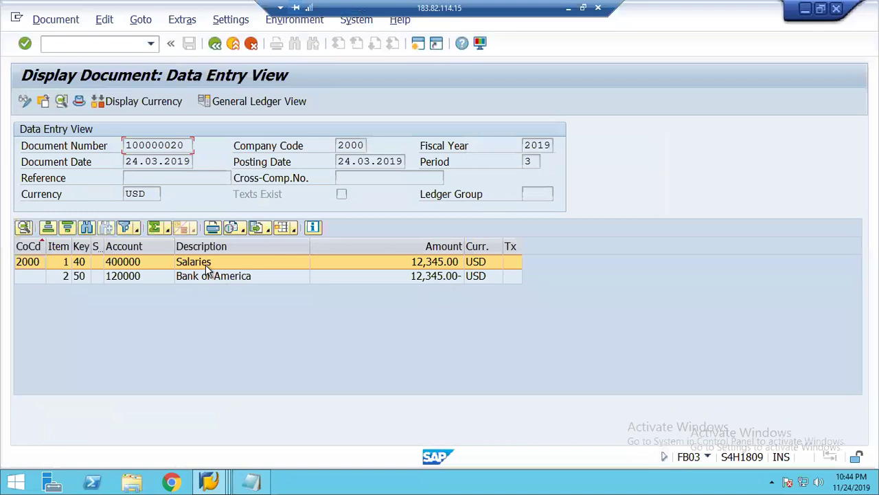
View the 400000 line item's account assignments and start a new G/L account posting with transaction F-02.
double_click(206, 265)
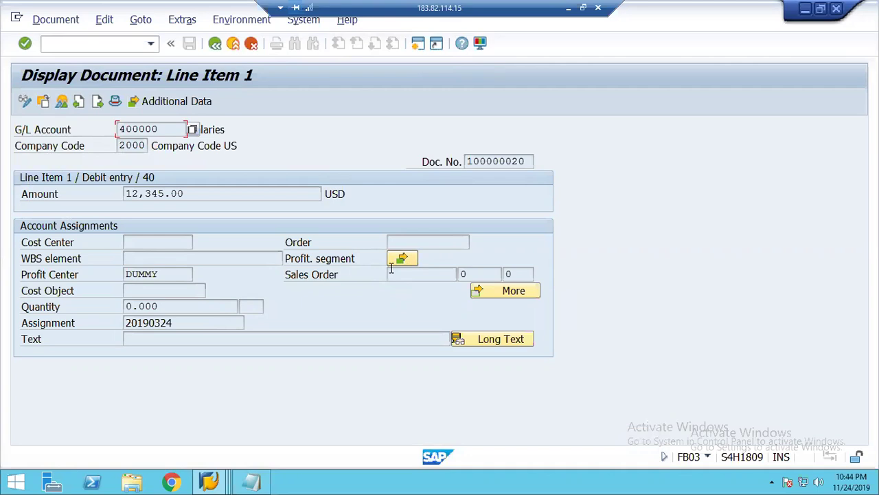
click(62, 43)
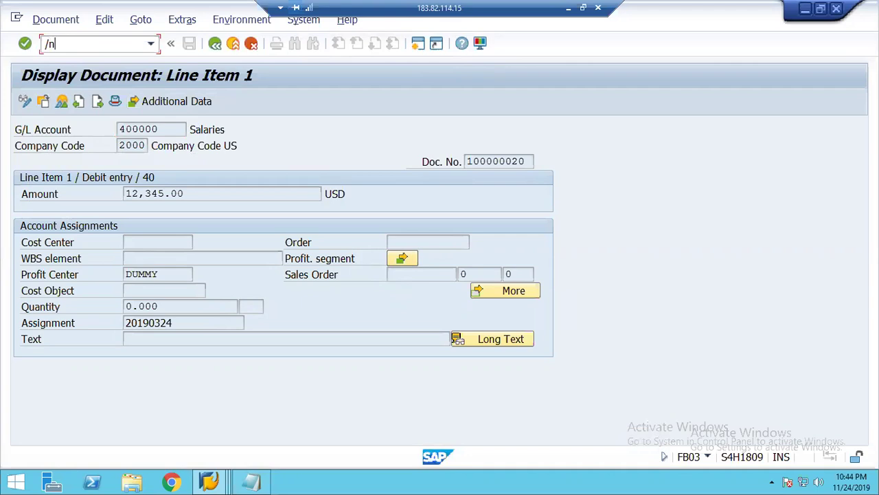
key(Return)
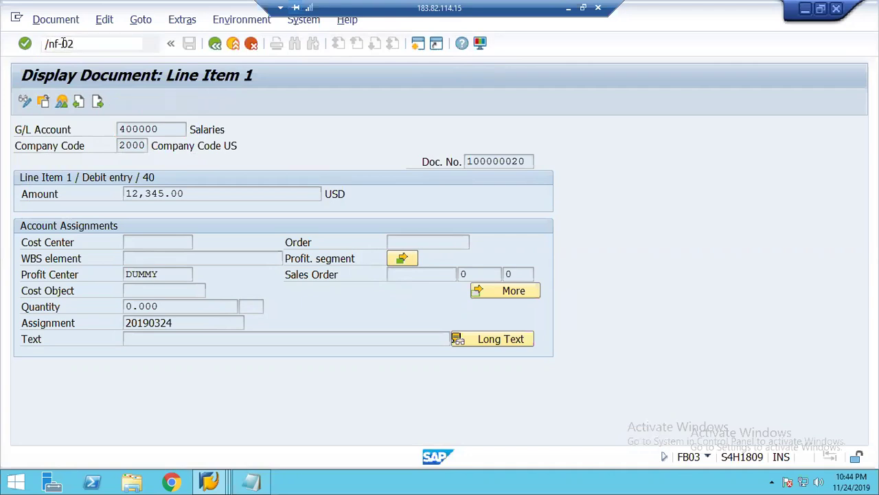
Set the new posting's document date to 24032019 and go to the first line item's posting key.
key(space)
key(Down)
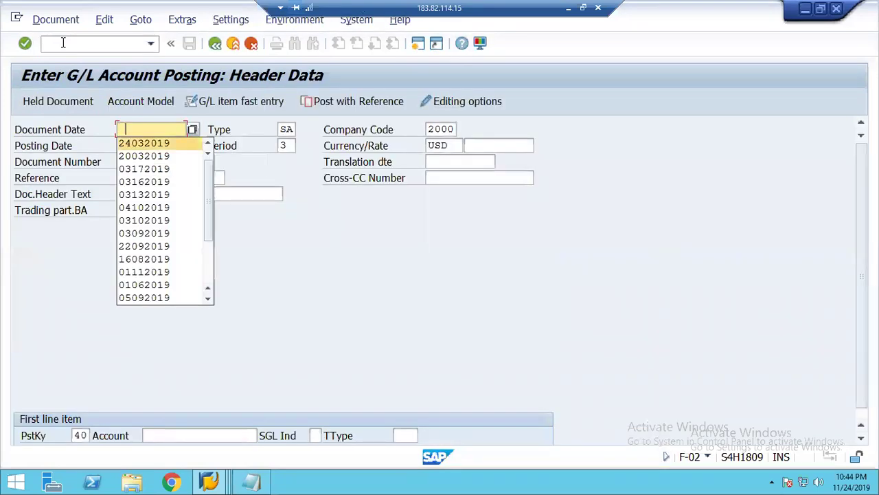
key(Return)
key(Down)
key(Down)
key(Down)
key(Down)
key(Down)
key(Down)
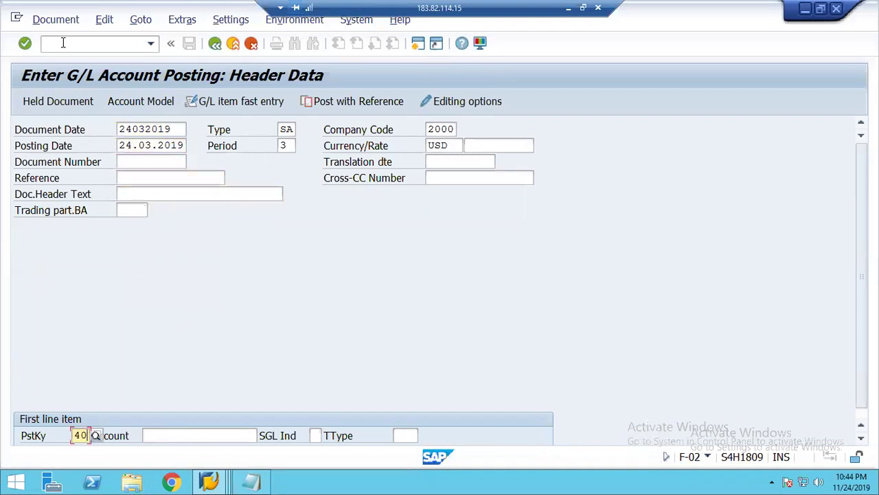
Enter account 400000 for the first line item with posting key 40 and open the item's details.
key(Tab)
key(space)
key(Down)
key(Down)
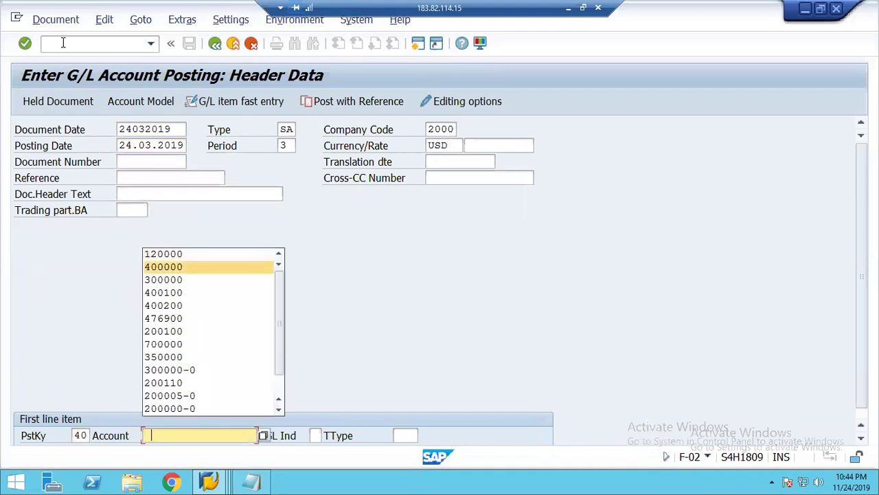
key(Return)
key(Return)
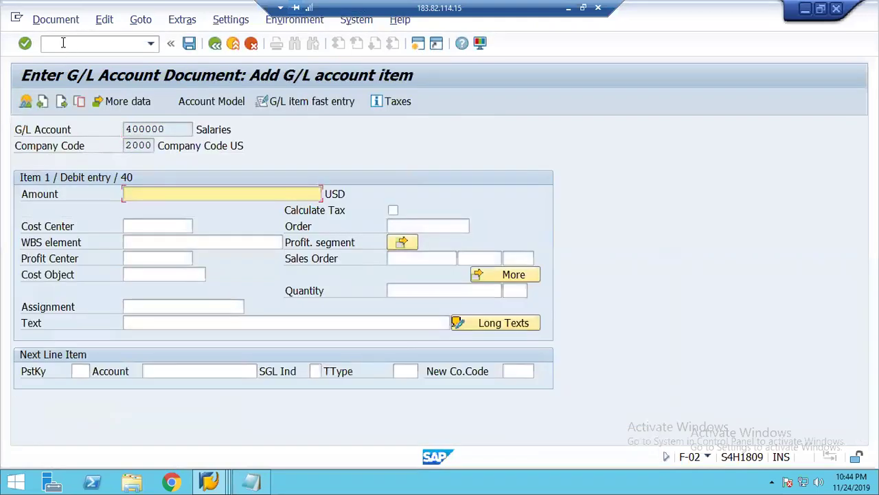
Set the 400000 debit item's amount to 4321 USD and review the characteristics of its profitability segment assignment.
text(4321)
click(403, 242)
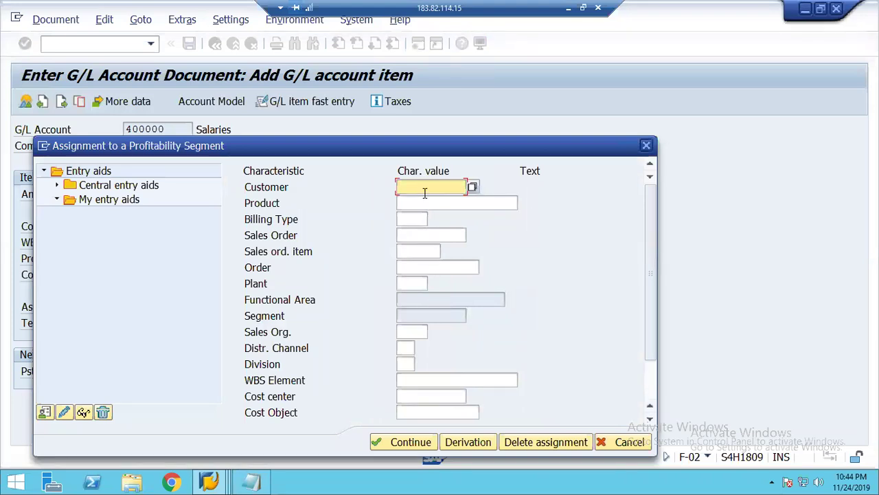
click(423, 204)
click(423, 220)
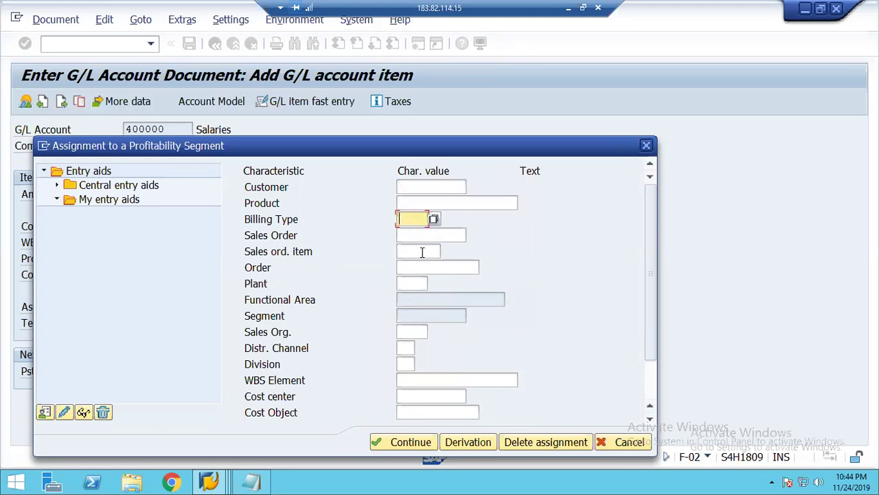
click(423, 252)
click(421, 305)
click(419, 333)
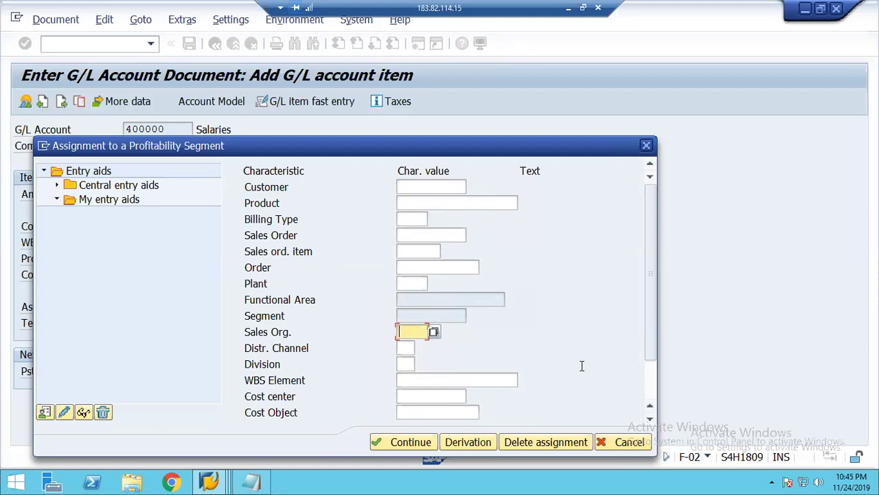
Assign profit center 1000 from the standard hierarchy to the item's profitability segment.
click(654, 385)
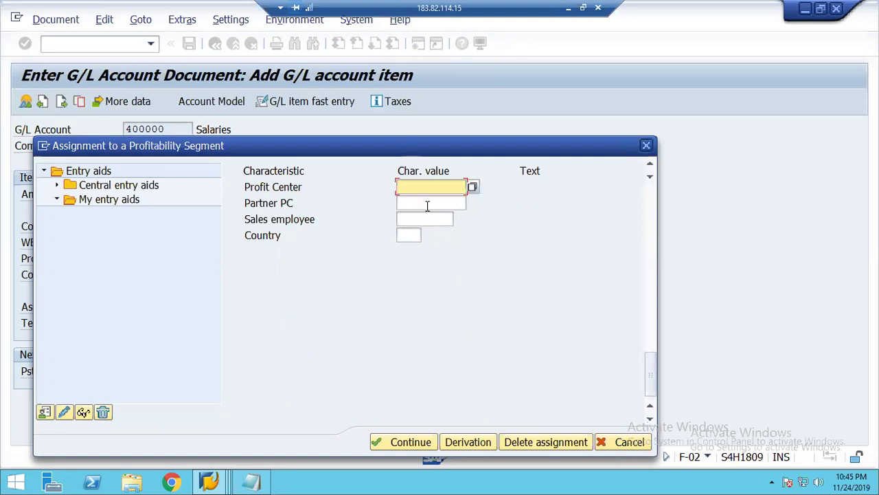
click(473, 188)
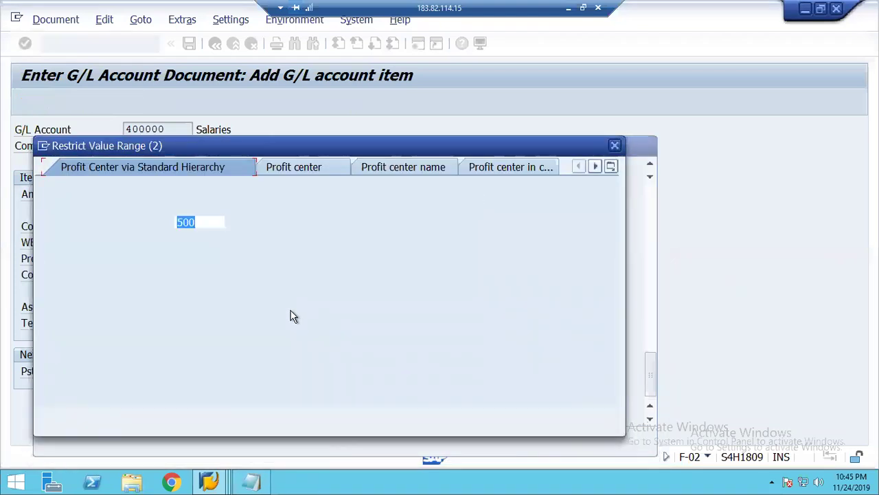
key(Escape)
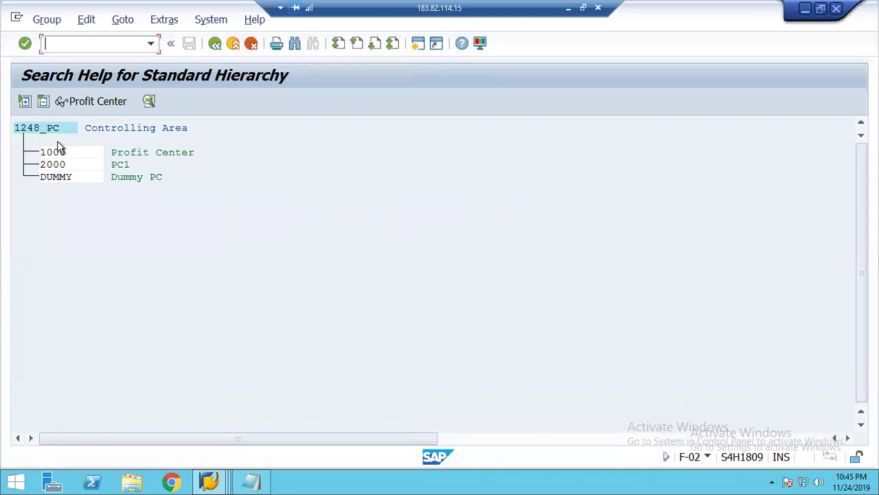
double_click(58, 150)
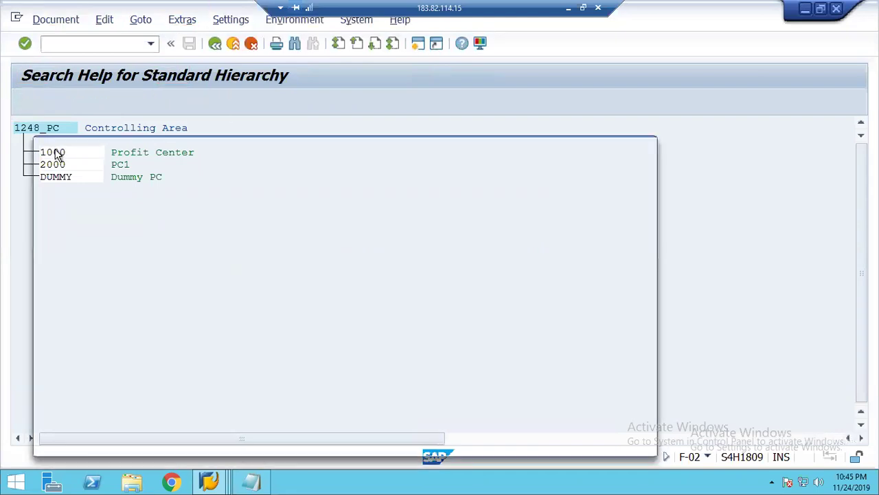
Set the Cost center characteristic of the profitability segment to 1000.
click(650, 190)
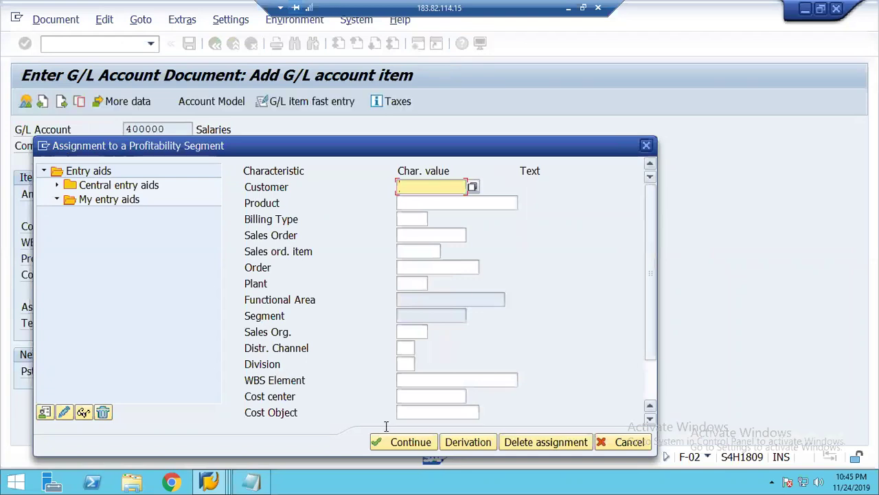
click(414, 395)
text(1000)
key(Return)
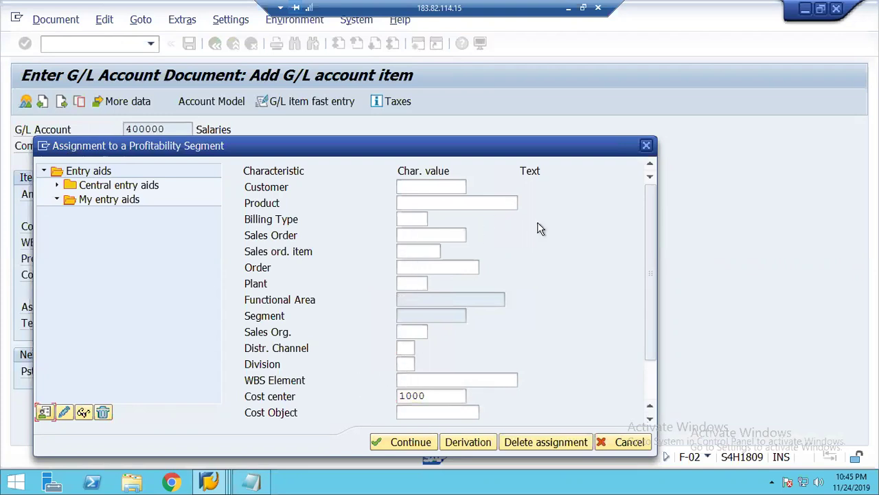
Search the customers of company code 2000 for the Customer characteristic, and leave the search without a selection.
click(426, 187)
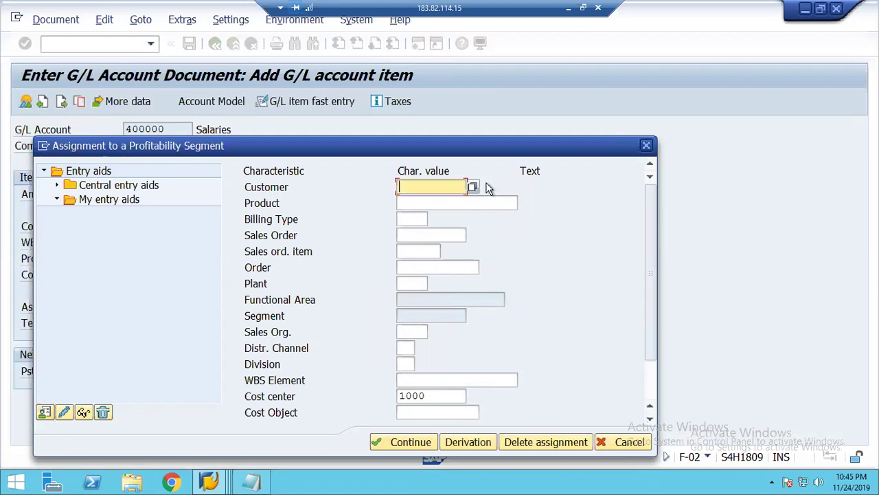
click(472, 187)
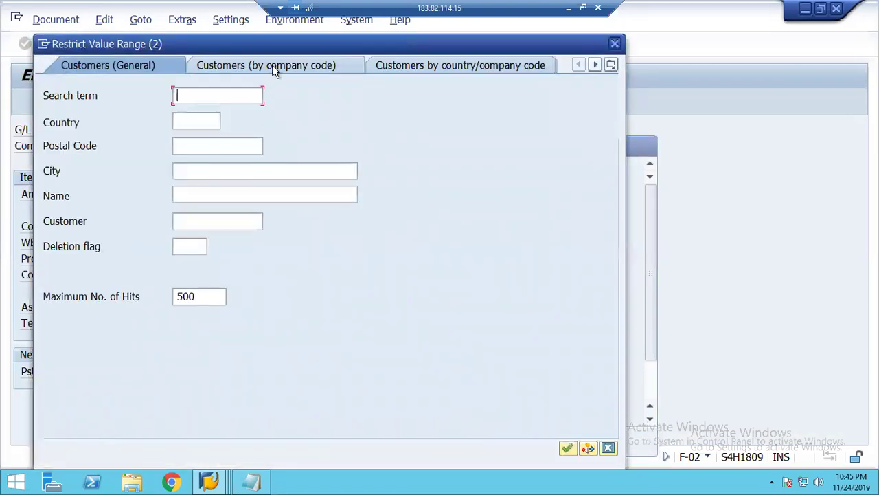
click(271, 65)
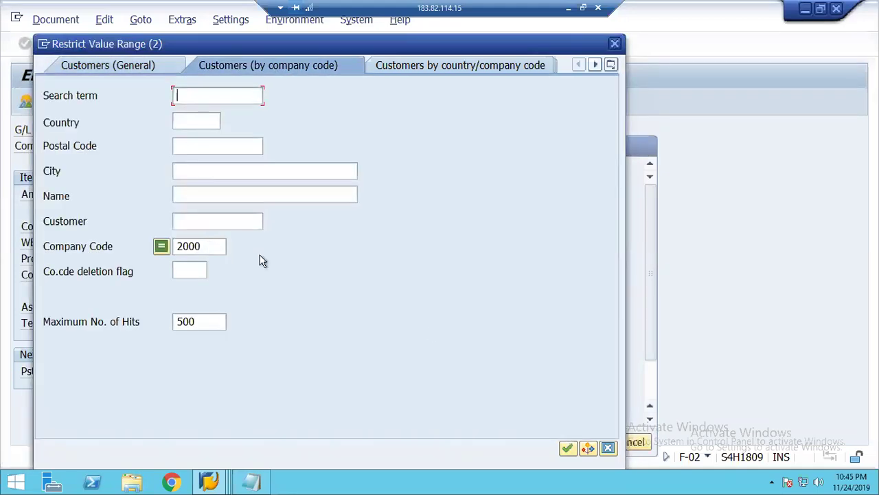
click(568, 451)
click(609, 447)
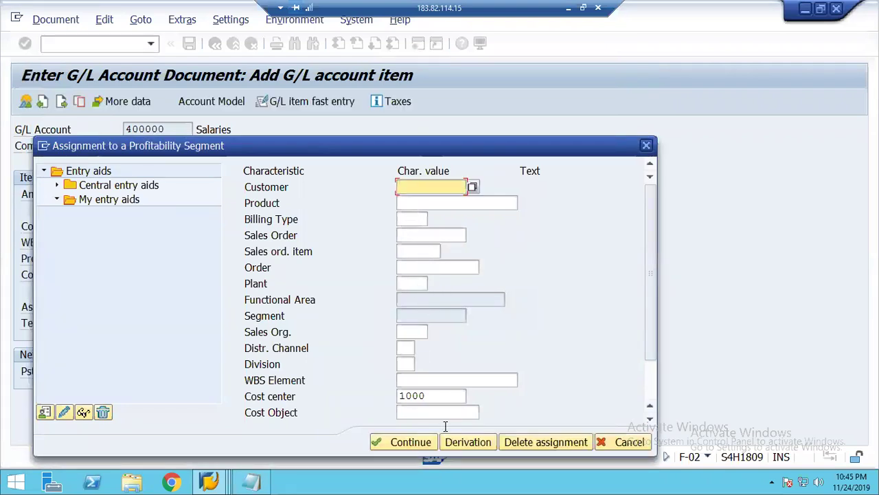
Confirm the profitability segment assignment and add a next line item with posting key 50 and account 120000.
click(397, 444)
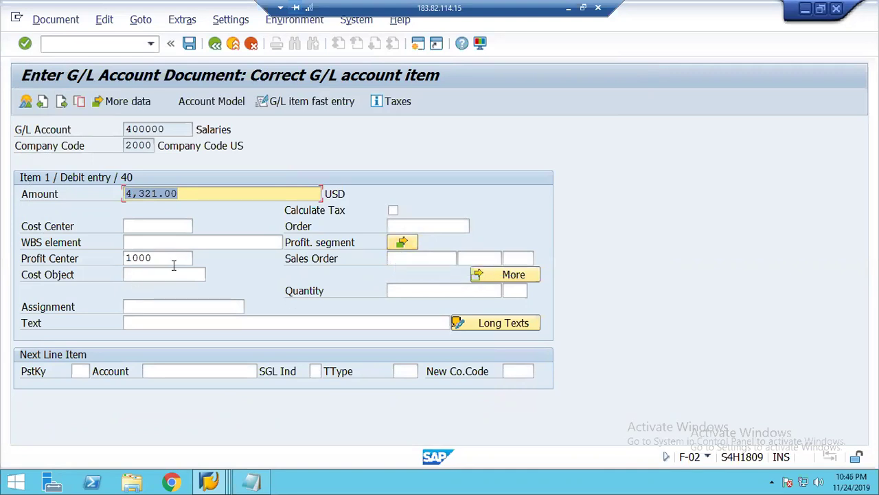
click(82, 371)
text(50)
key(Return)
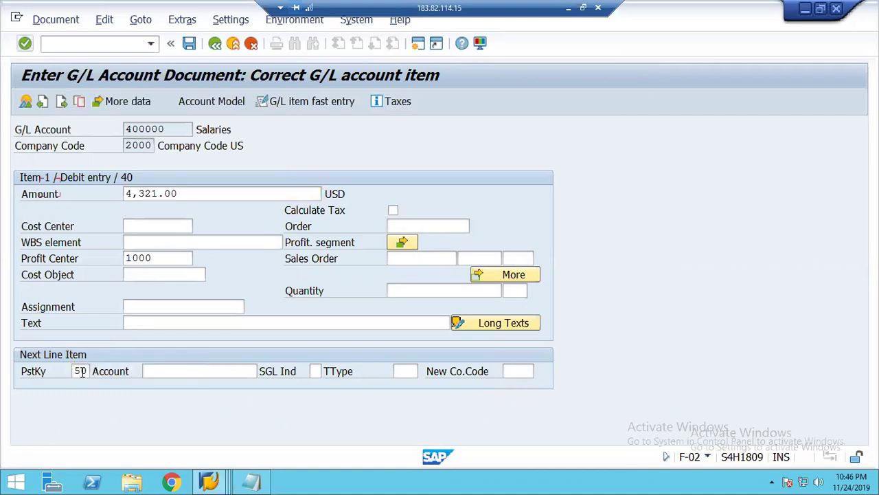
click(154, 372)
click(155, 372)
key(Down)
key(Down)
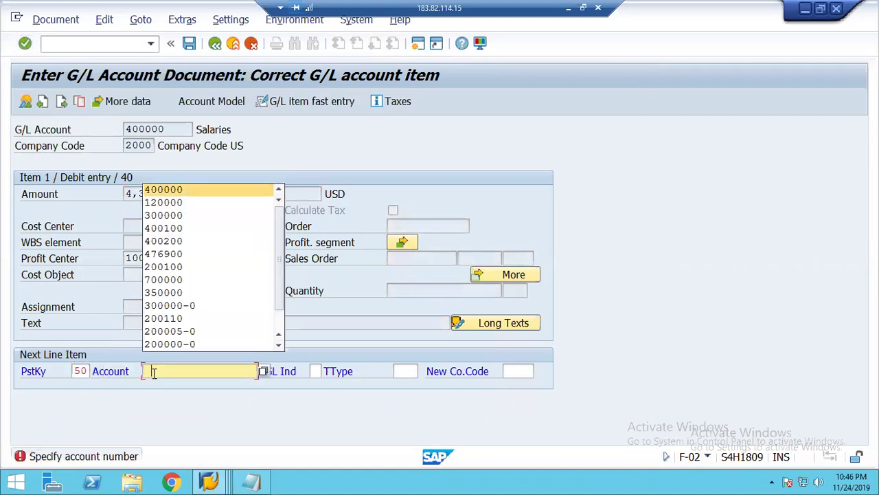
key(Return)
key(Return)
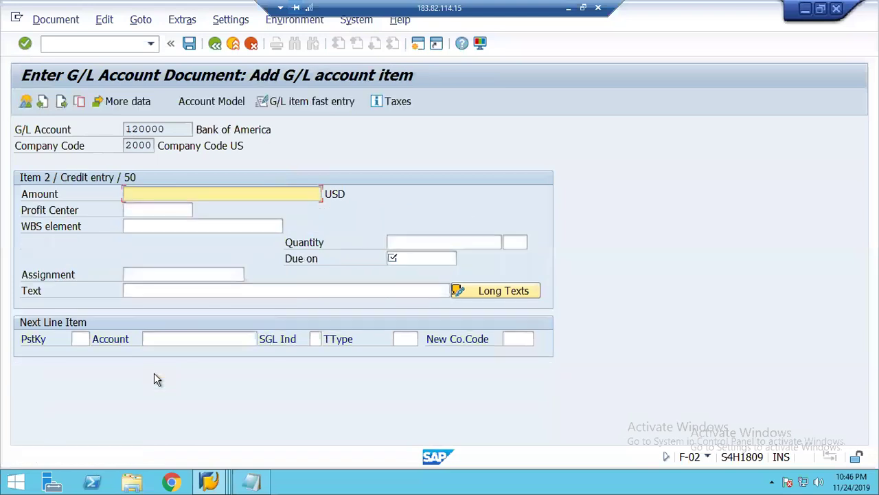
Enter amount 4321 and due date 20.03.2019 for the 120000 credit item, accepting the past due date.
key(Down)
key(Down)
key(Return)
key(Tab)
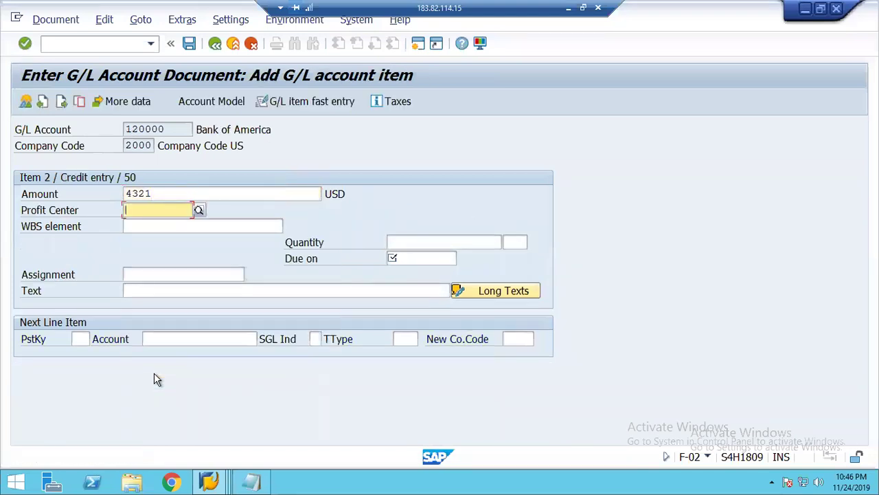
key(Tab)
key(Tab)
key(Tab)
key(Down)
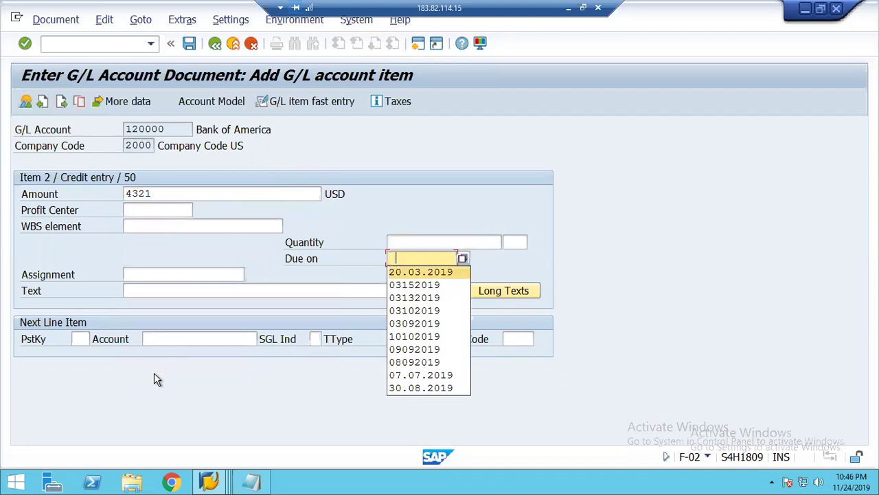
key(Return)
key(Return)
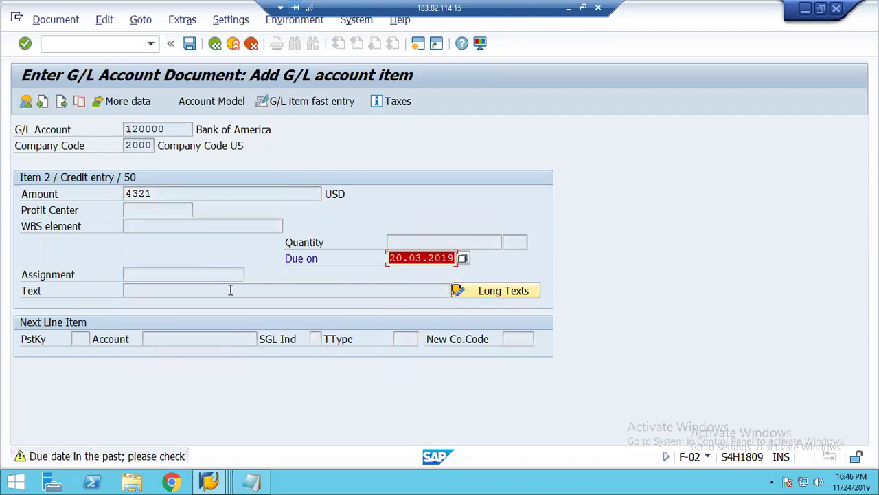
key(Return)
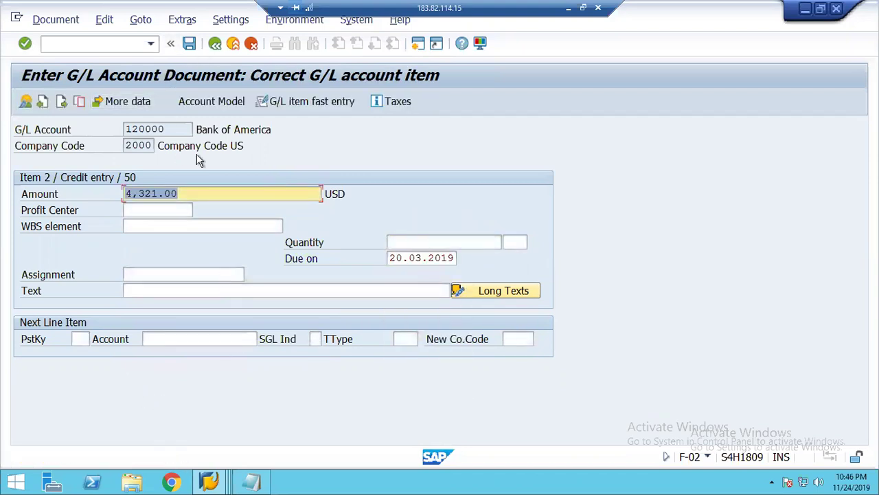
Post the G/L document in company code 2000 and display the posted document.
click(189, 45)
click(188, 45)
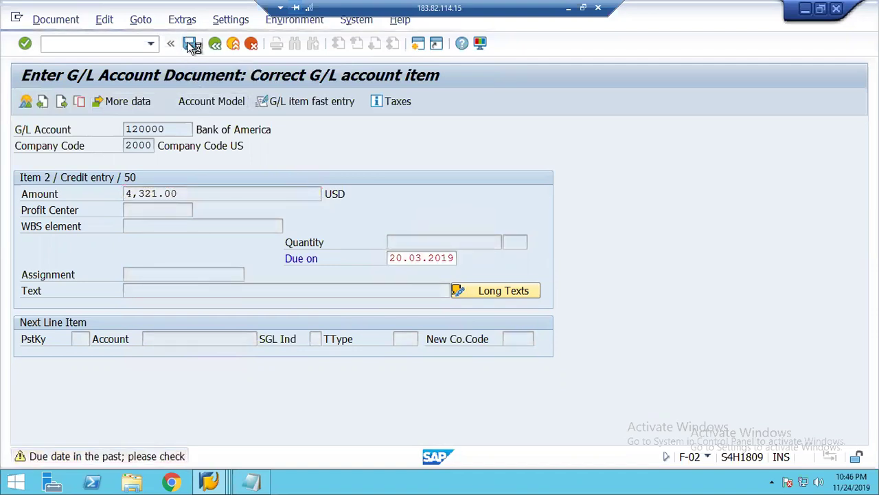
click(48, 21)
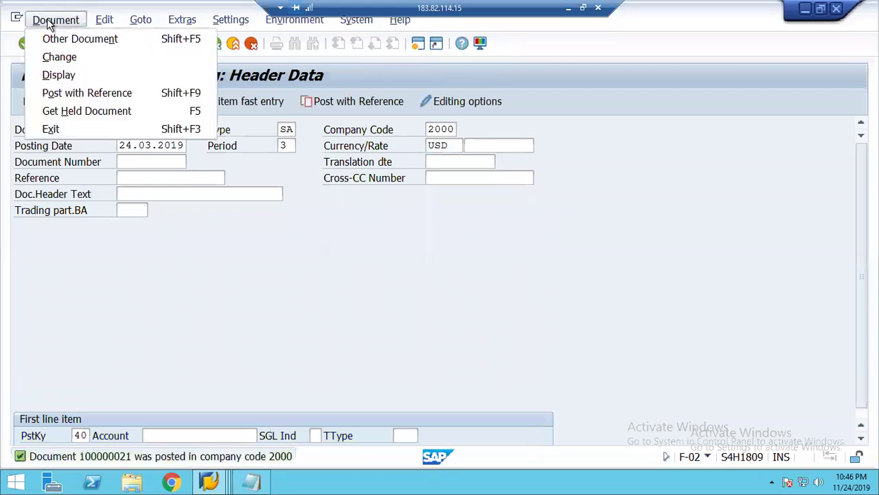
click(68, 75)
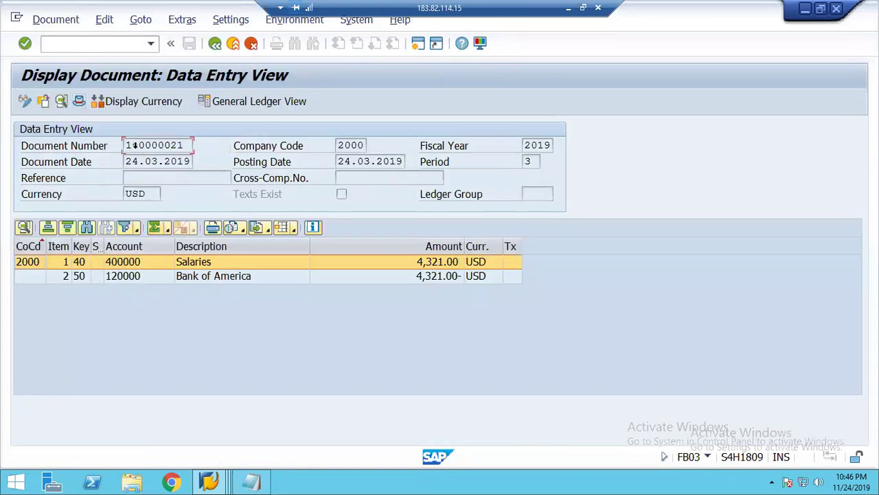
List the accounting documents generated by the posting, check the Profitability Analysis document, and move the list off the line items.
click(265, 24)
mouse_move(342, 94)
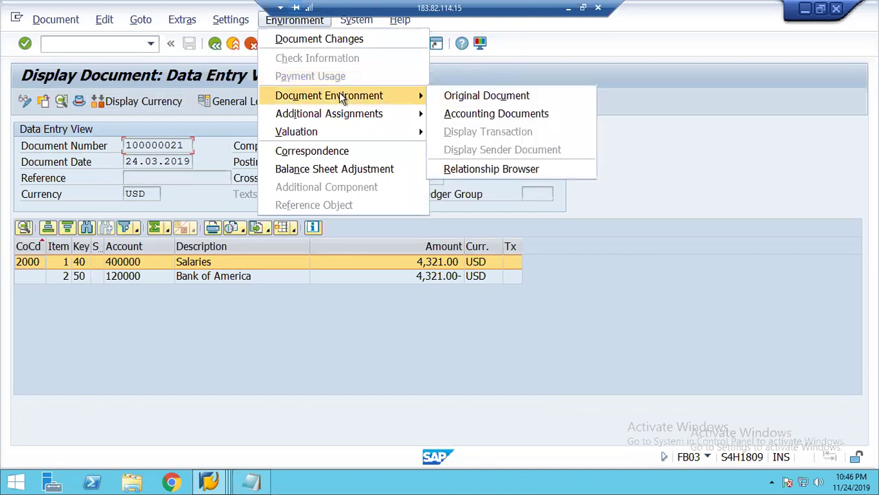
click(467, 117)
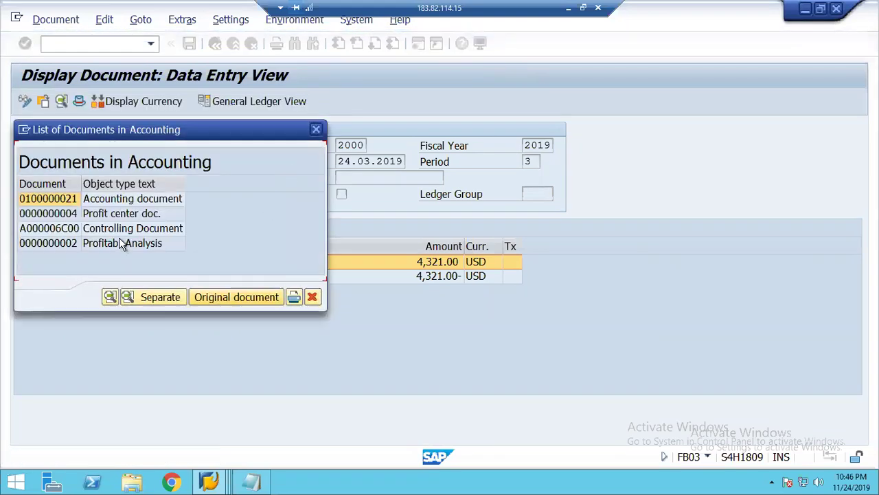
click(115, 244)
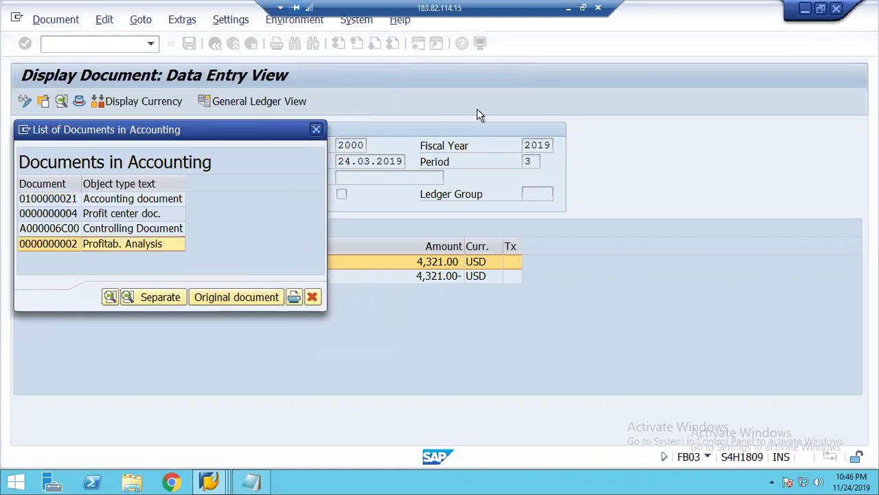
drag(155, 126, 672, 61)
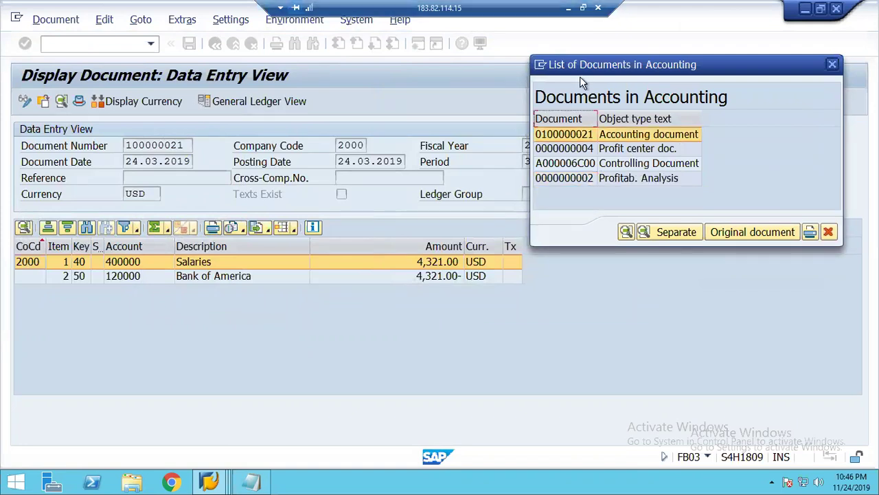
Open the Profitability Analysis document from the list and review its characteristics, including CO area and cost center, and its record type.
double_click(589, 178)
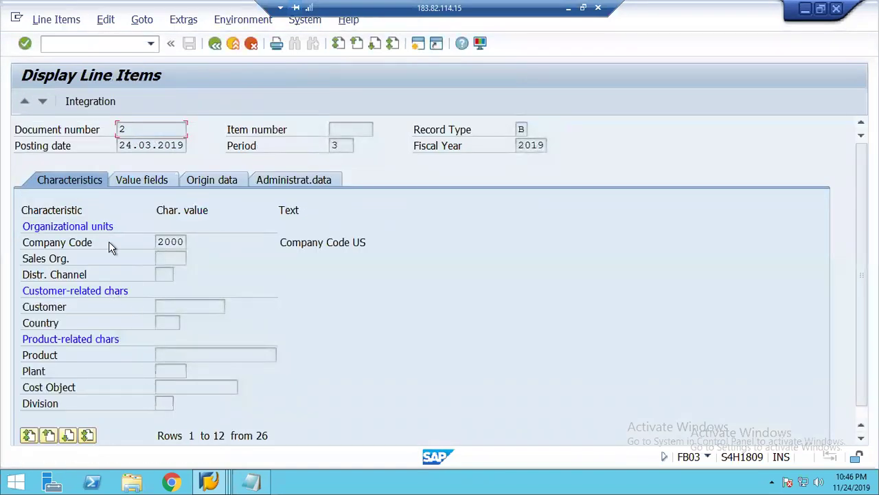
click(375, 43)
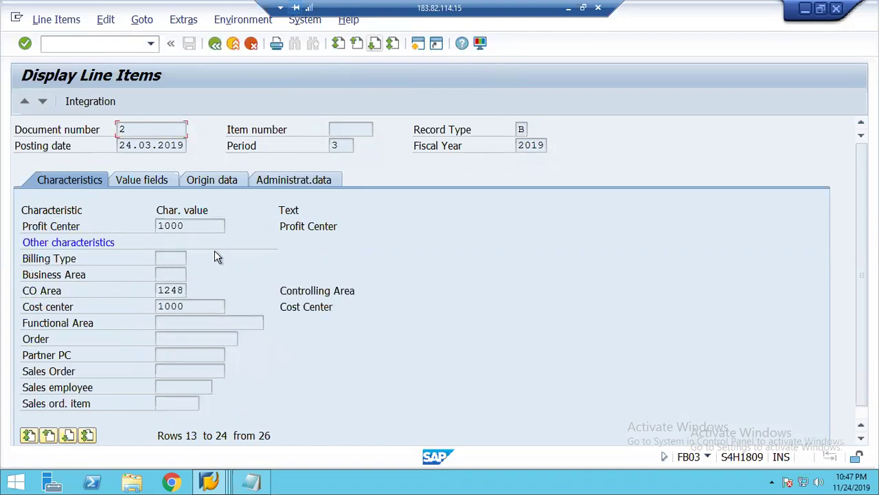
click(169, 290)
click(191, 307)
click(374, 47)
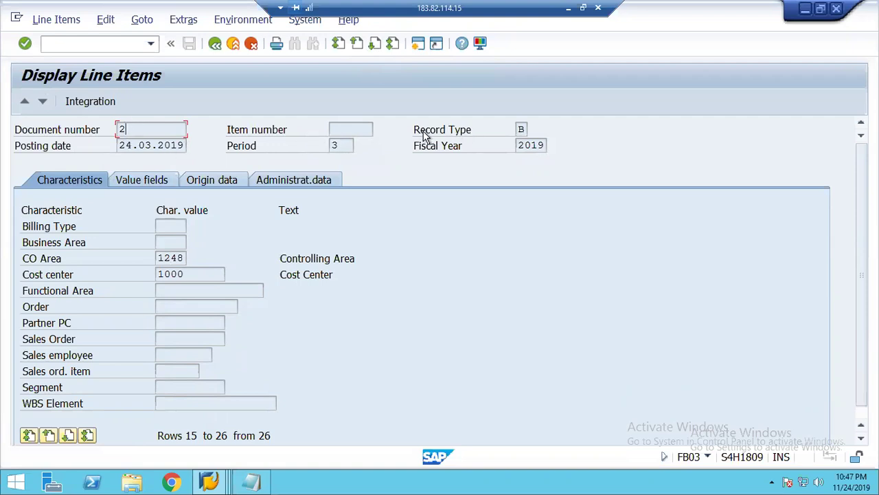
click(520, 130)
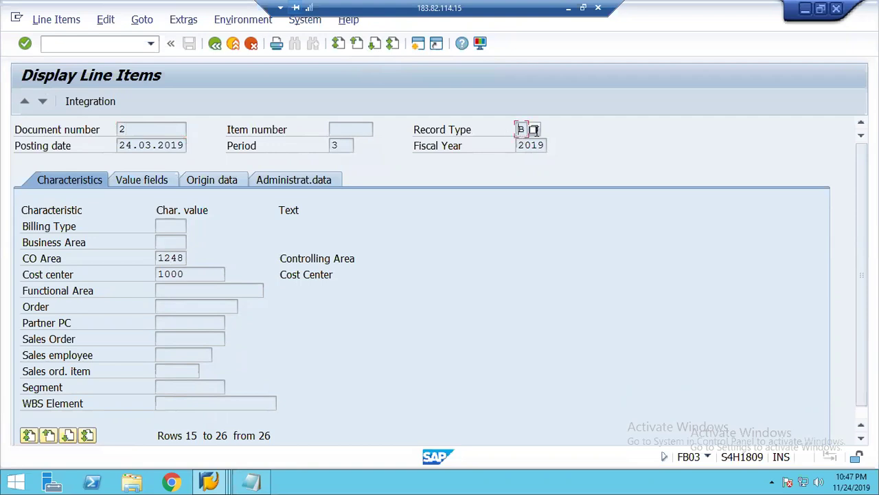
Switch to the IMG and open Define Number Ranges for Actual Postings under Profitability Analysis, Flows of Actual Values, Initial Steps.
click(219, 483)
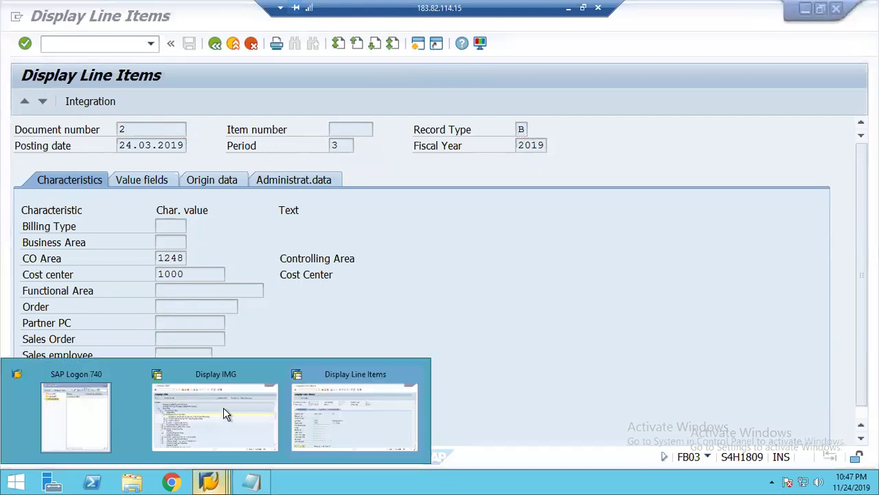
click(223, 410)
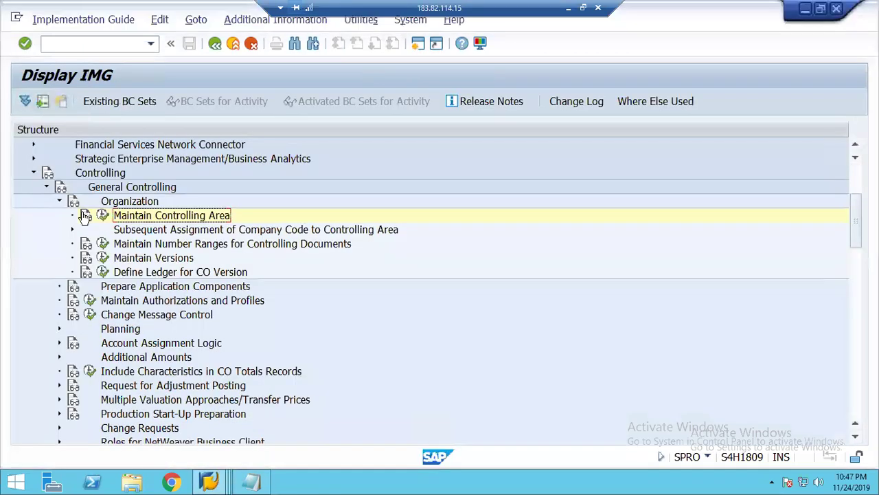
click(47, 188)
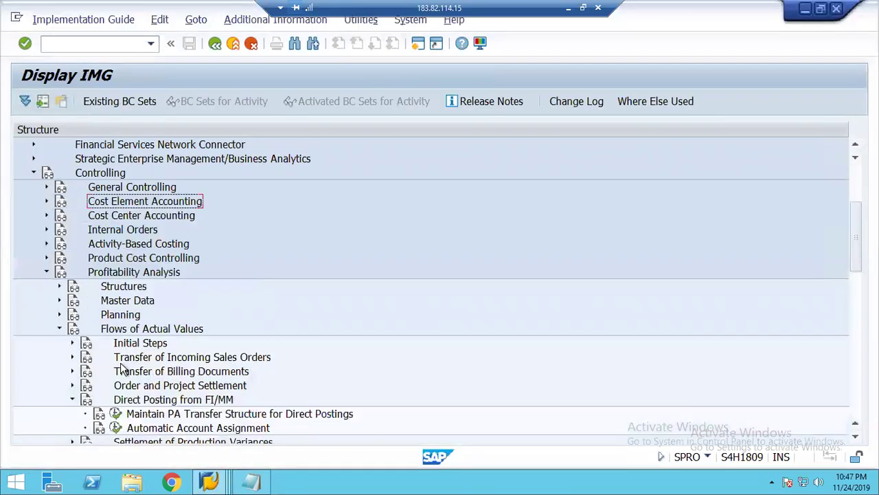
click(72, 343)
click(172, 359)
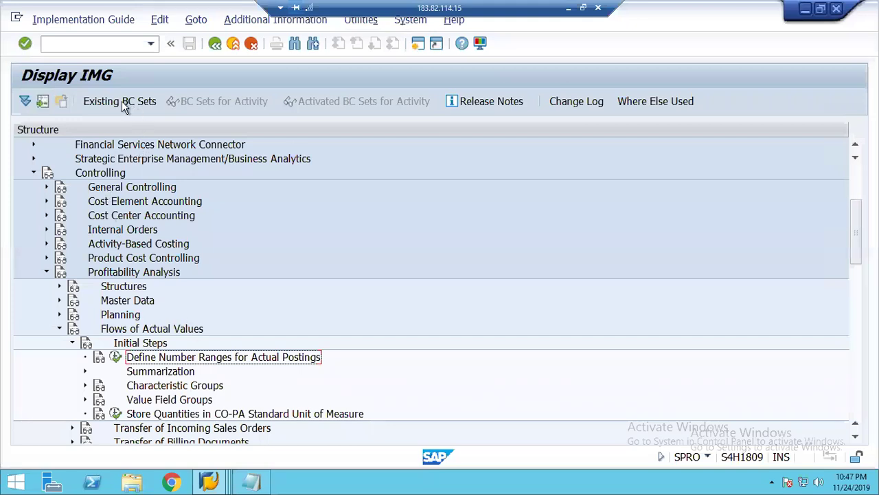
click(101, 174)
click(130, 273)
click(144, 331)
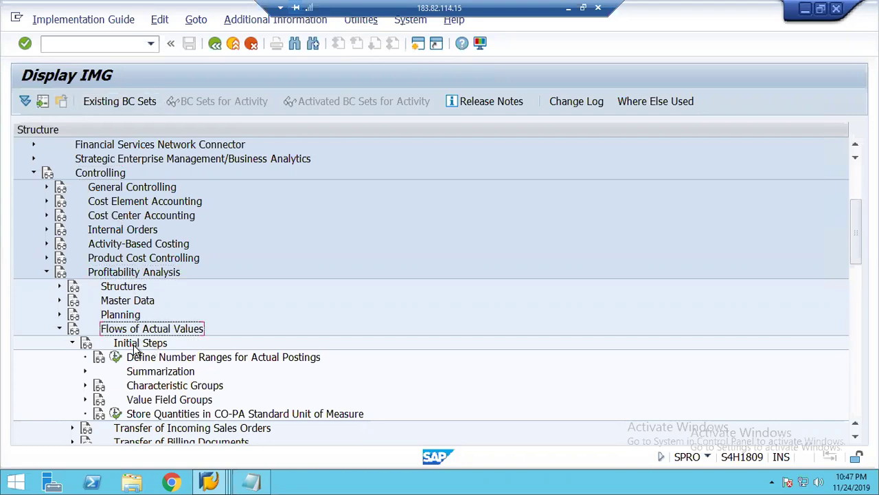
click(135, 345)
click(132, 358)
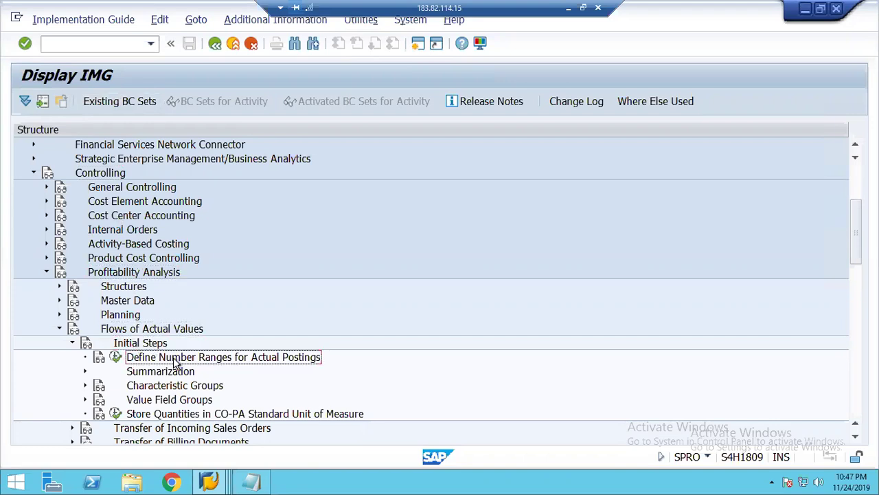
click(114, 356)
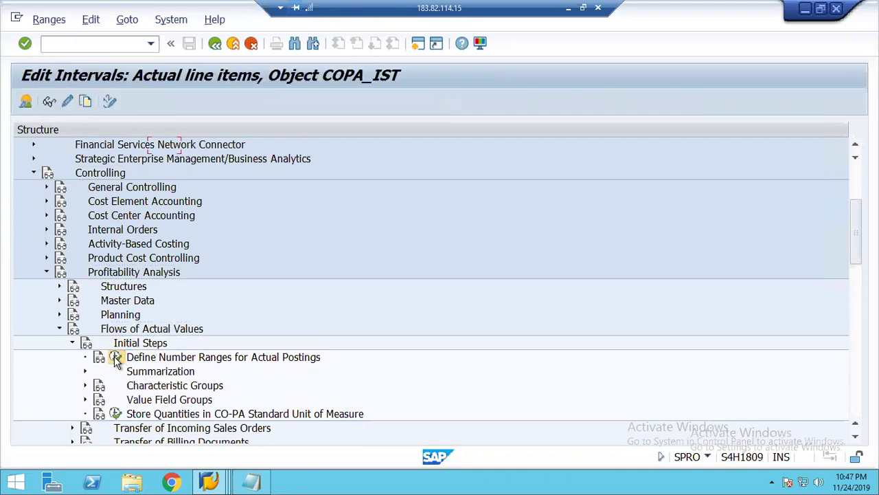
Open the number range groups for operating concern 1248 and examine element B, Dir.posting from FI.
text(1248)
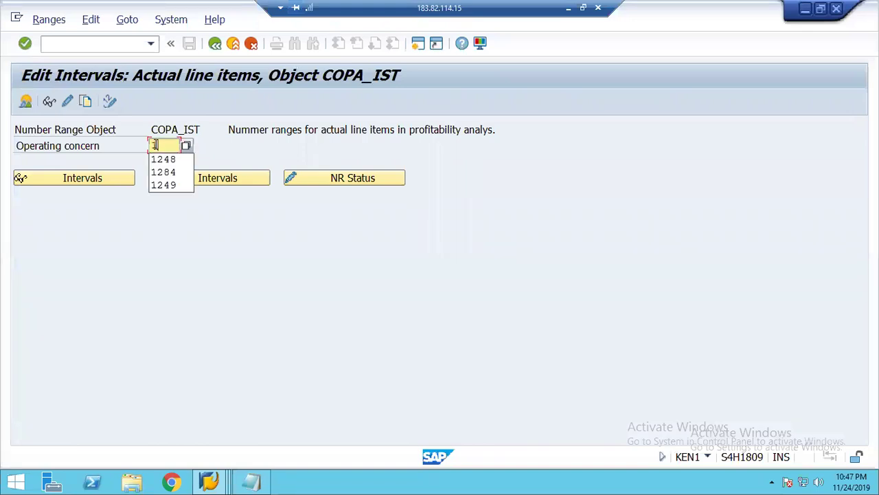
key(Tab)
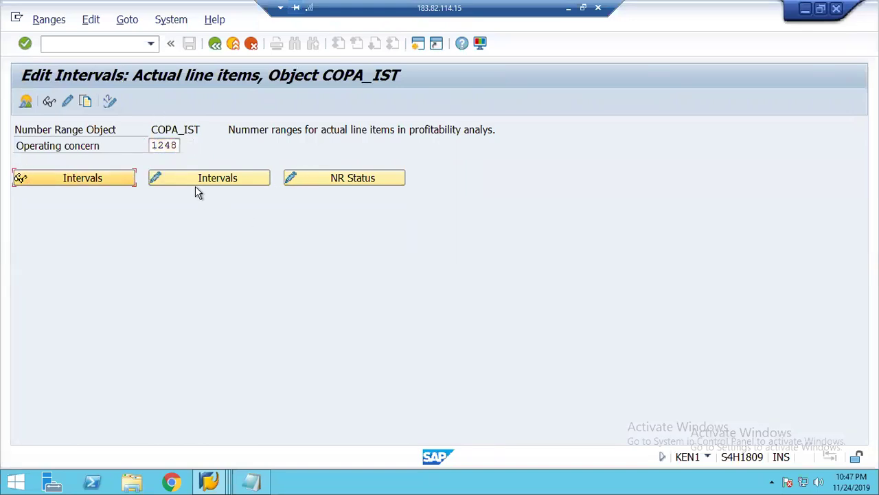
click(67, 102)
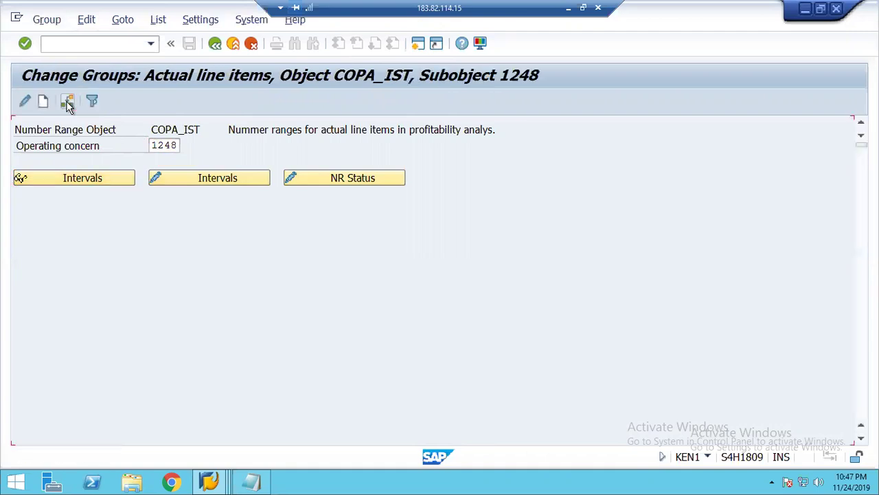
click(25, 227)
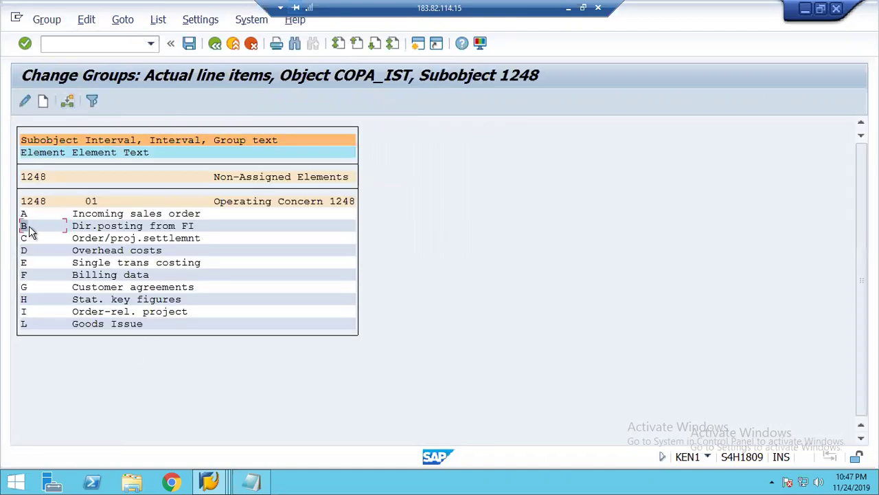
drag(72, 226, 210, 236)
key(ctrl+c)
click(24, 229)
Return to the line item display, check the possible entries for the record type, and show the document's value fields.
click(220, 483)
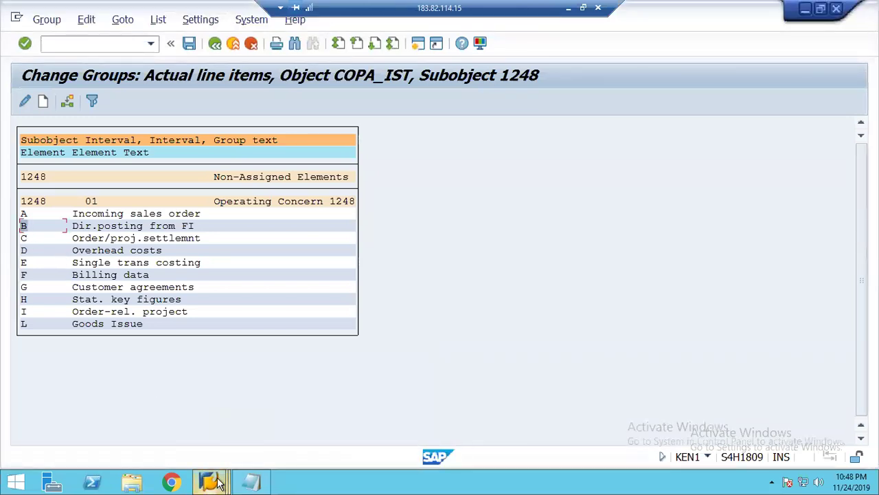
mouse_move(209, 481)
click(354, 419)
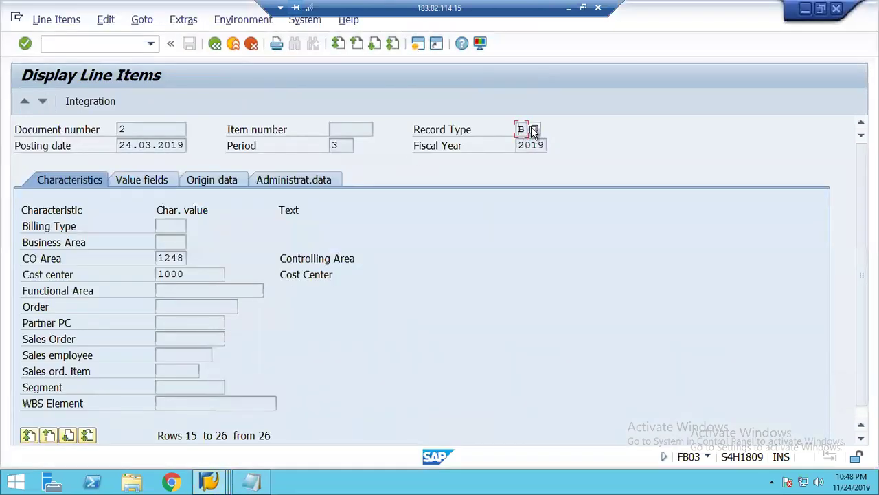
click(533, 129)
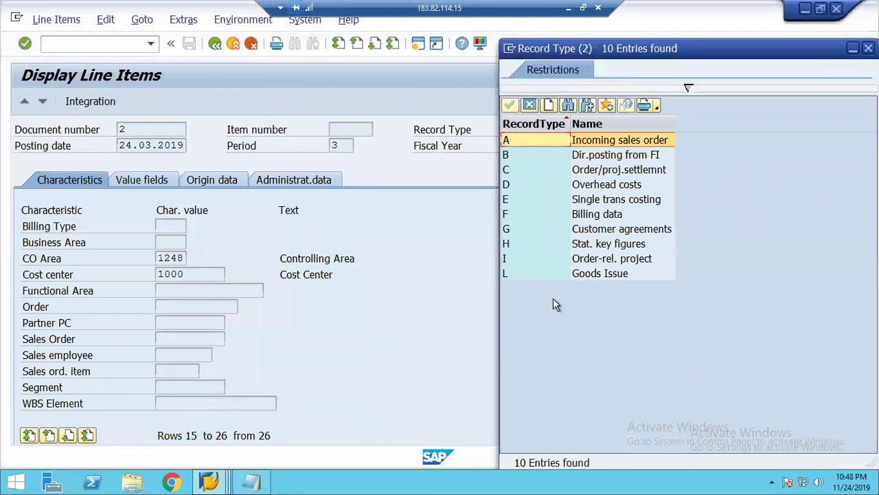
click(530, 104)
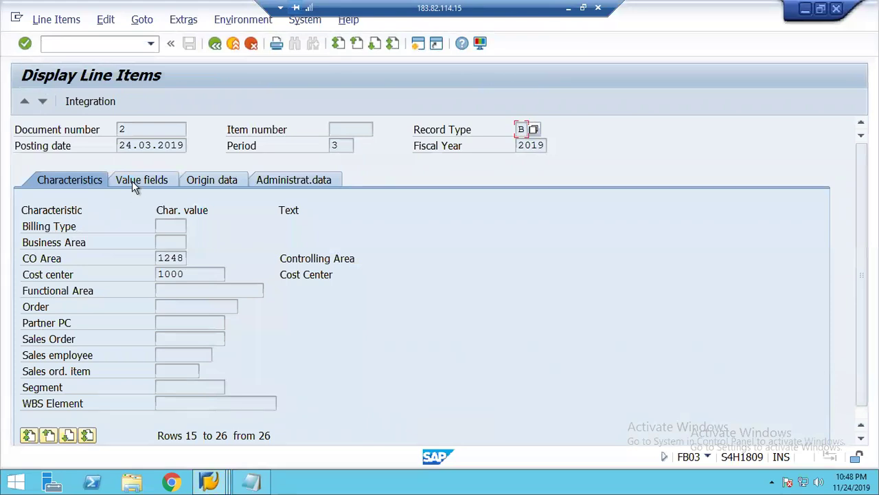
click(132, 178)
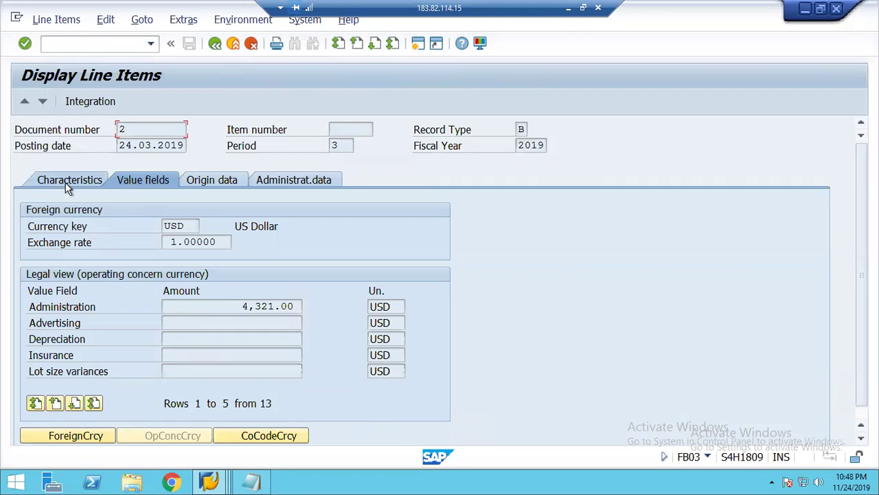
Leave the number range maintenance and open Maintain PA Transfer Structure for Direct Postings in the IMG.
click(215, 483)
click(213, 420)
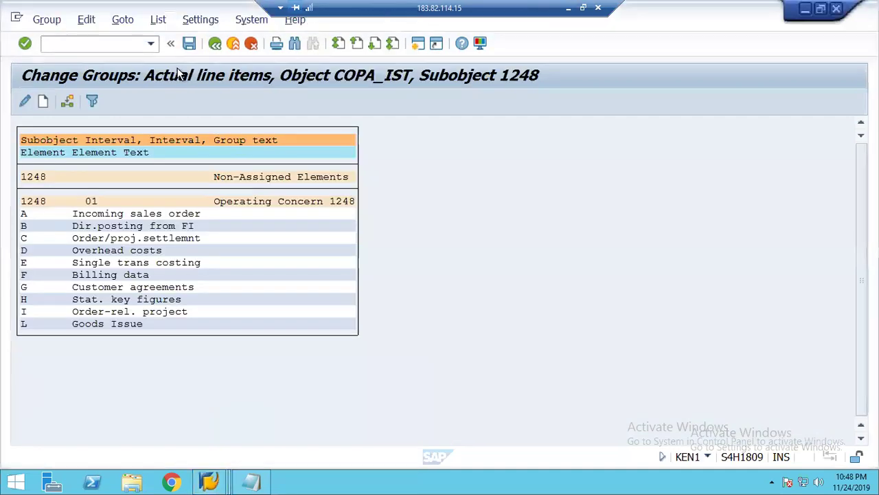
click(215, 44)
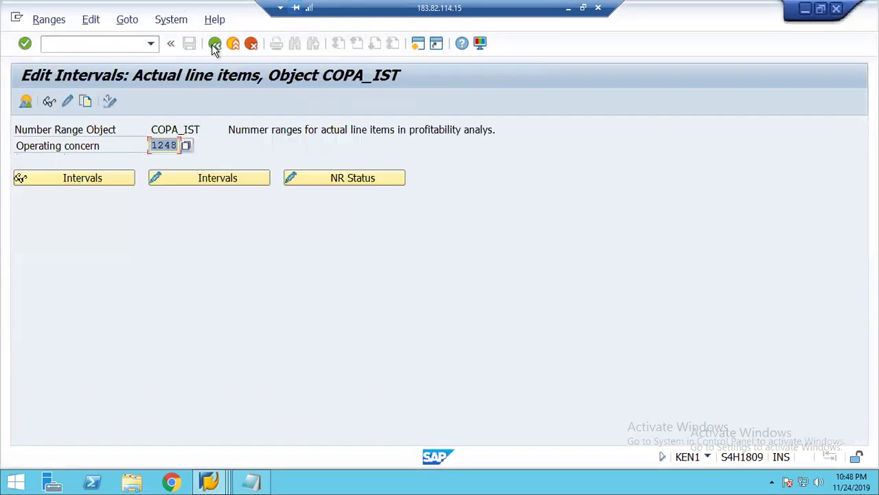
click(215, 44)
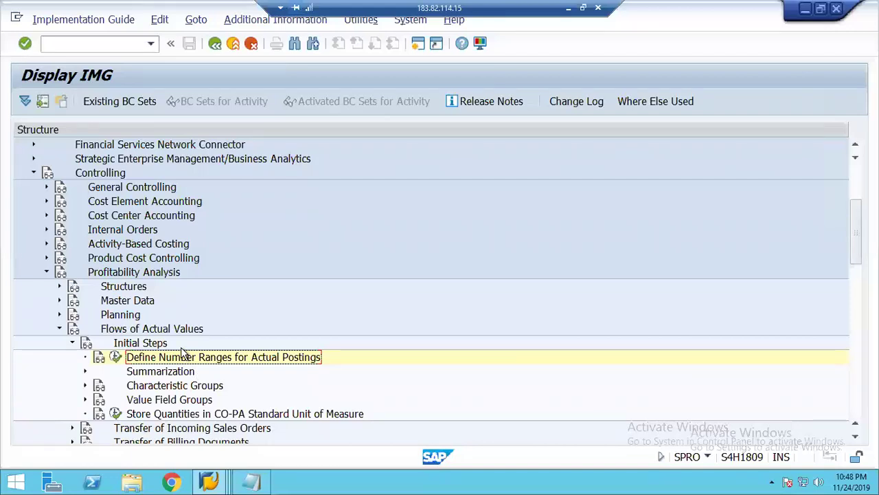
double_click(180, 347)
key(Down)
key(Down)
key(Down)
key(Down)
key(Down)
key(Up)
key(F2)
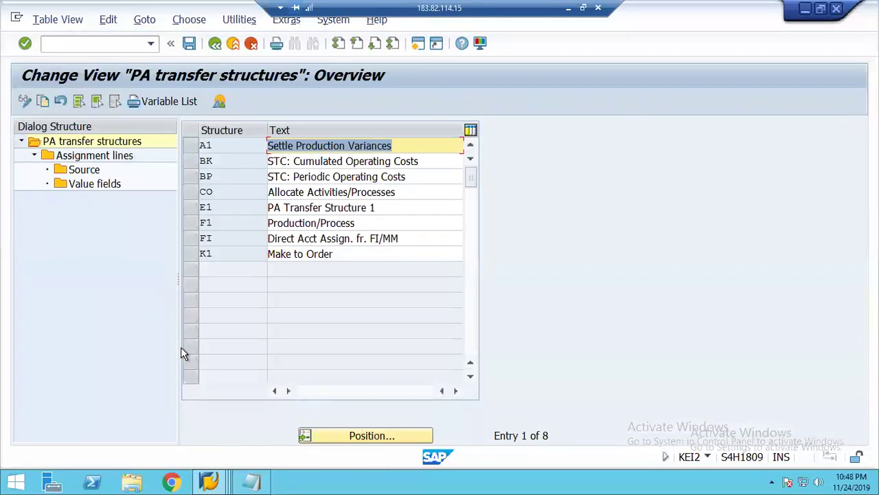
Display the source cost element and value field of the Administration assignment line in PA transfer structure FI.
click(192, 238)
double_click(117, 156)
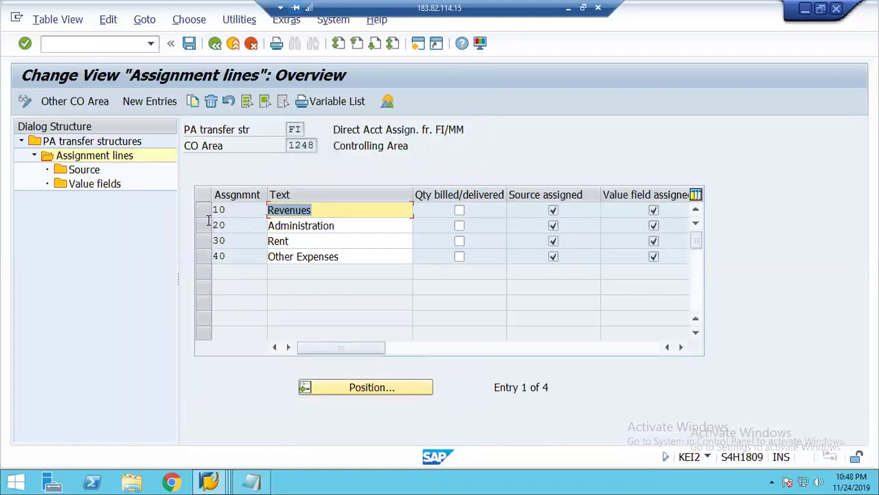
click(205, 228)
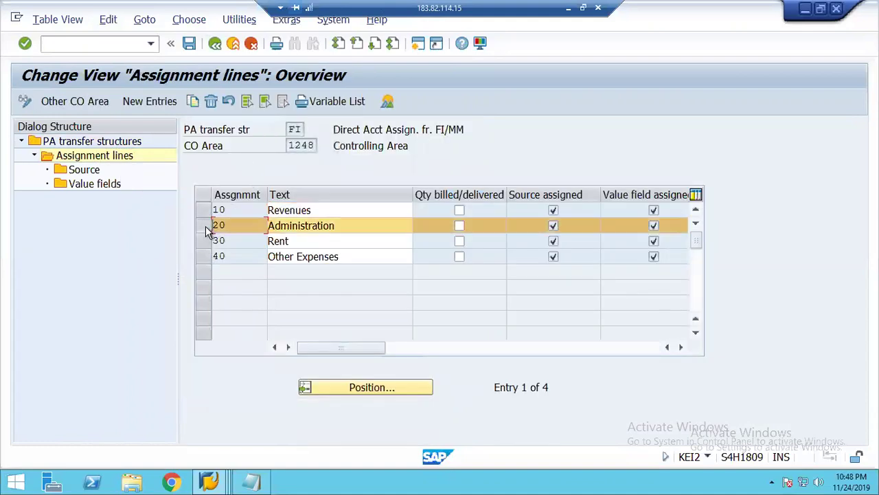
double_click(77, 171)
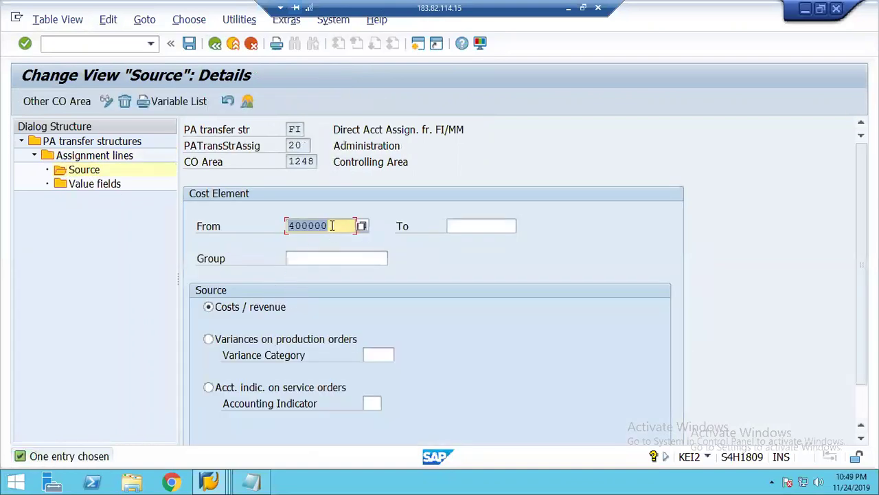
click(331, 225)
double_click(82, 184)
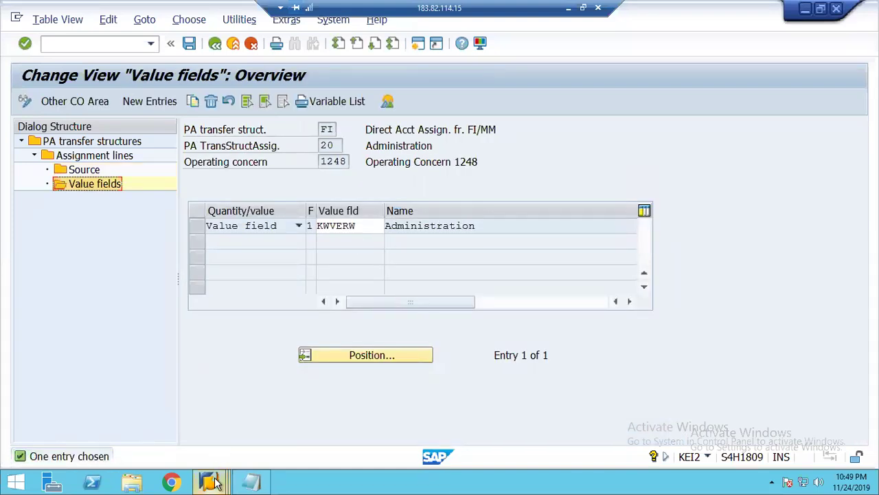
Switch back to the line item display and examine the Administration and Revenue amounts among its value fields.
mouse_move(215, 483)
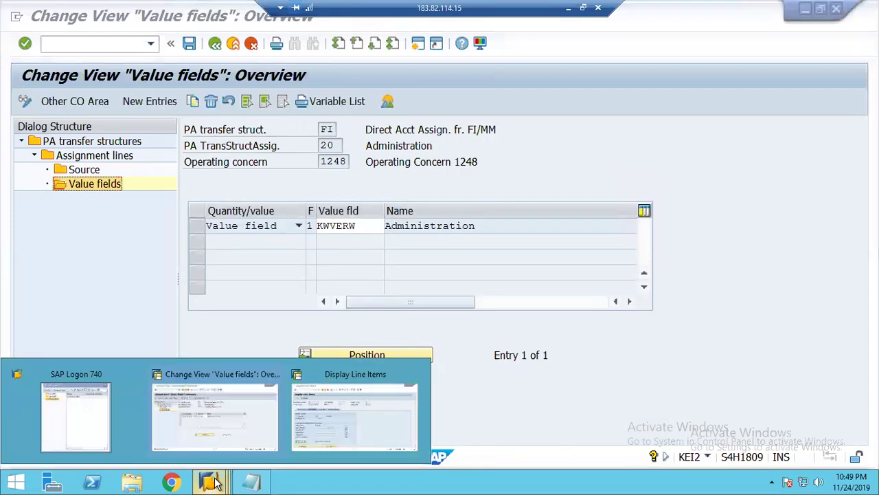
click(343, 415)
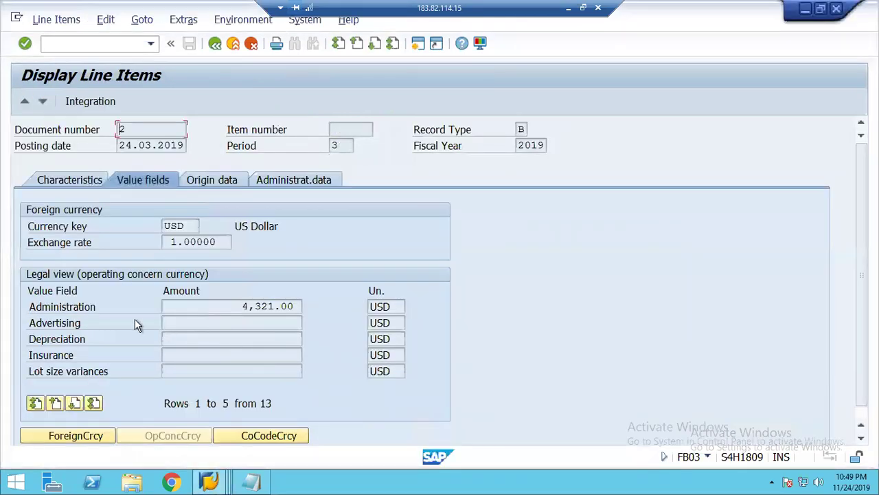
click(246, 306)
click(371, 46)
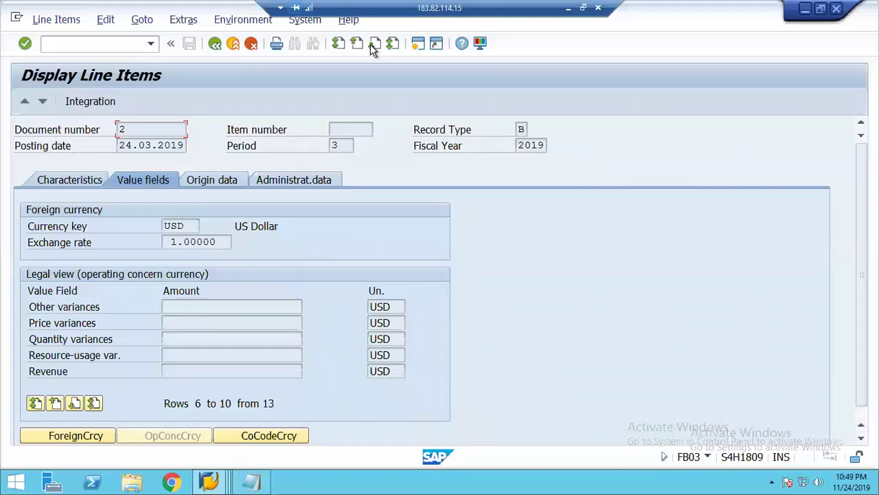
click(247, 371)
Review the profitability document's origin data and administration data, and page through its characteristics again.
click(204, 177)
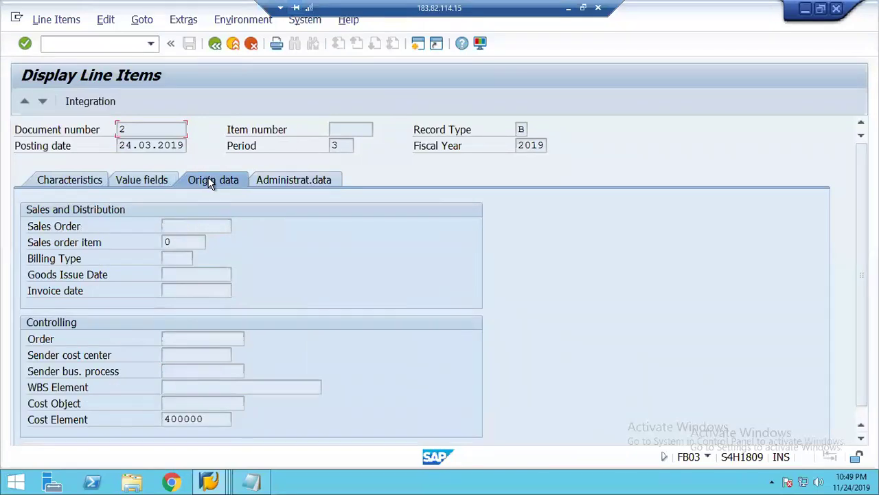
click(275, 179)
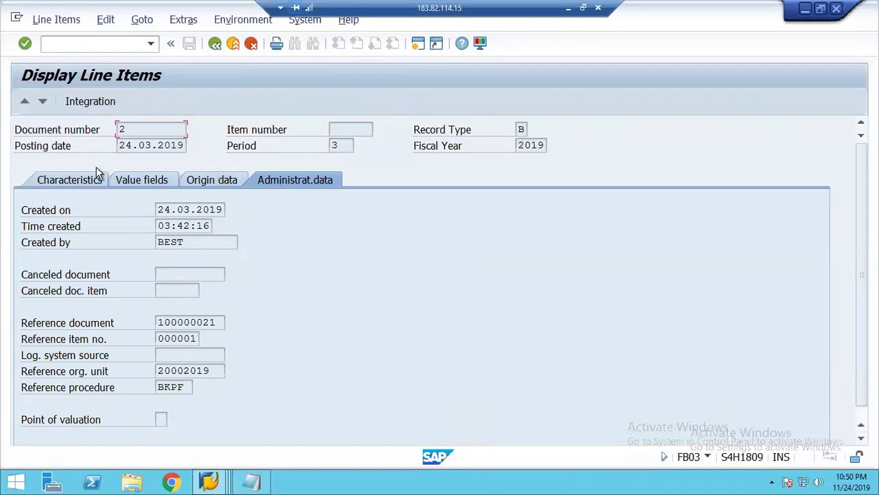
click(73, 178)
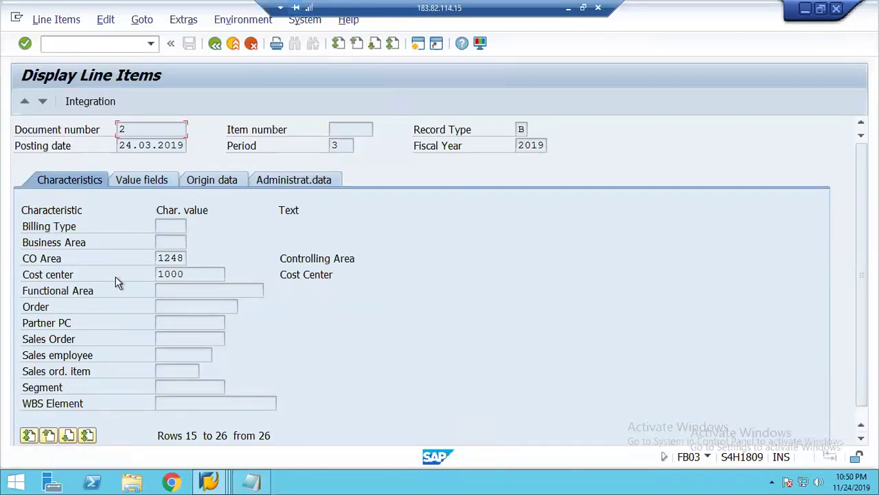
click(176, 258)
click(374, 43)
click(356, 44)
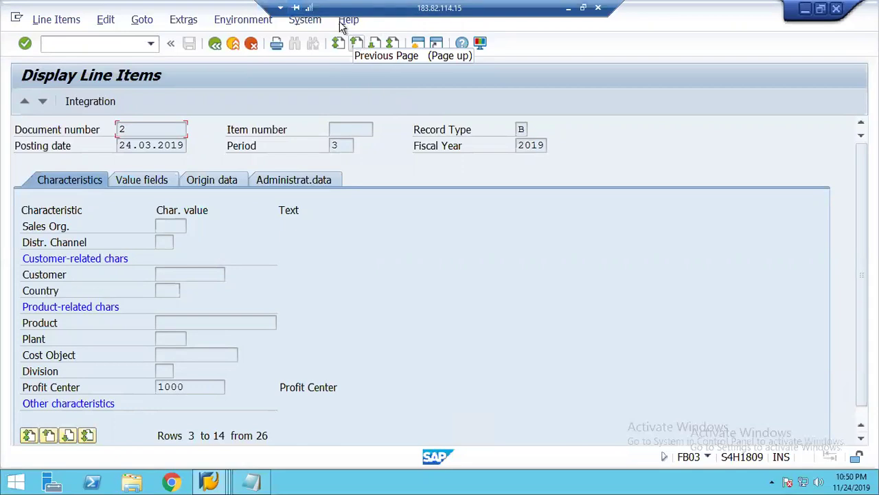
Start a G/L account posting with transaction F-02 and set the document date to 24.03.2019.
click(94, 41)
text(/nf-02)
key(Return)
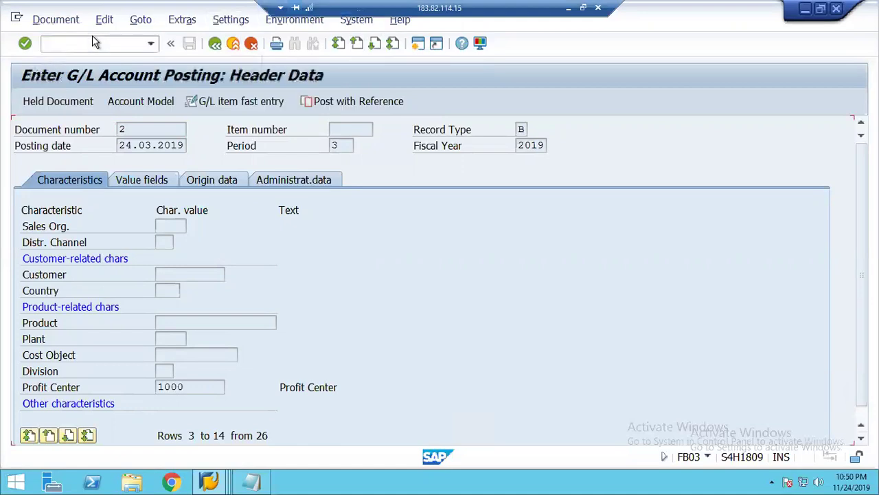
text(24032019)
key(Down)
key(Down)
key(Down)
key(Down)
key(Down)
key(Down)
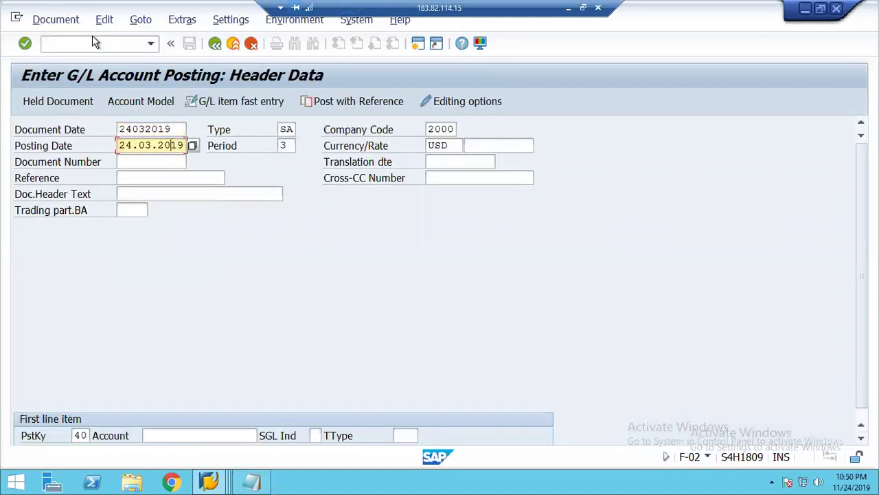
key(Tab)
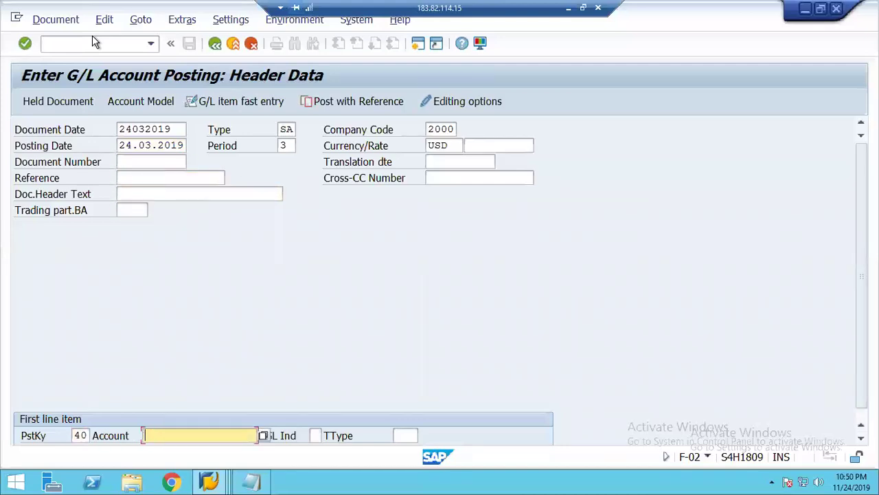
Choose account 400000 for the first line item with posting key 40 and continue to its item details.
key(BackSpace)
key(Down)
key(Down)
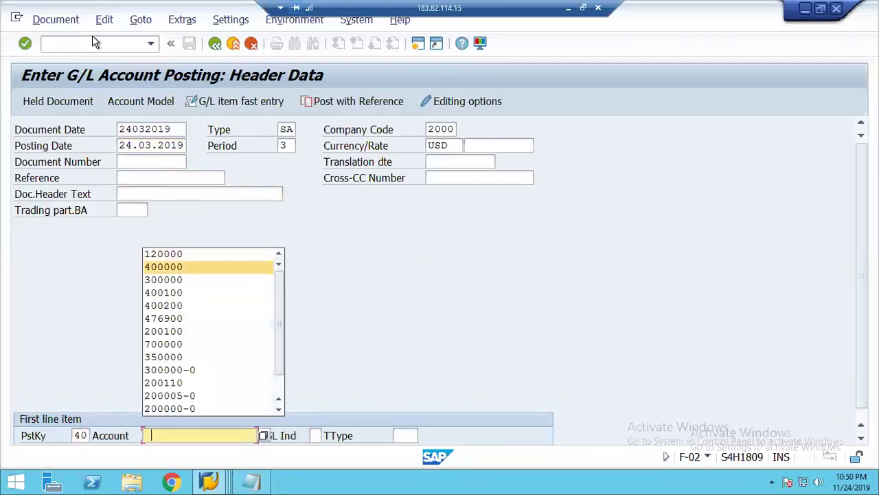
key(Return)
key(Return)
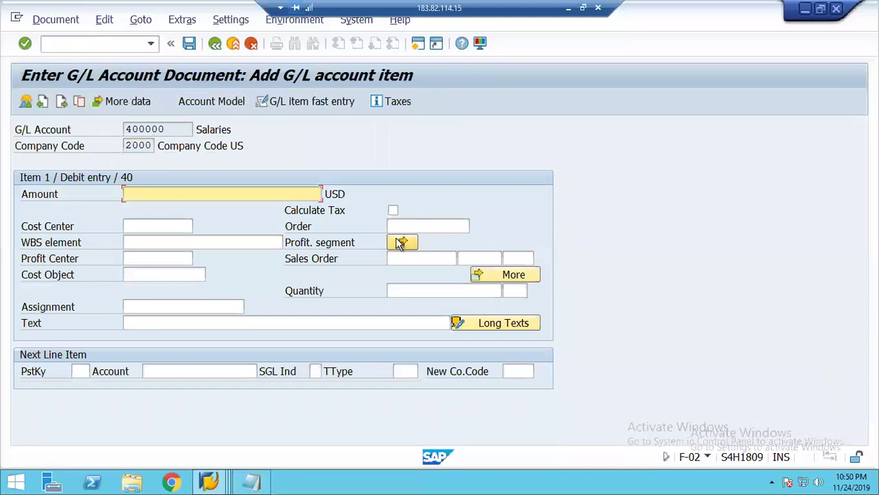
Enter the amount 4567 for the salaries item and assign cost center 1000 in its profitability segment.
text(4567)
click(401, 244)
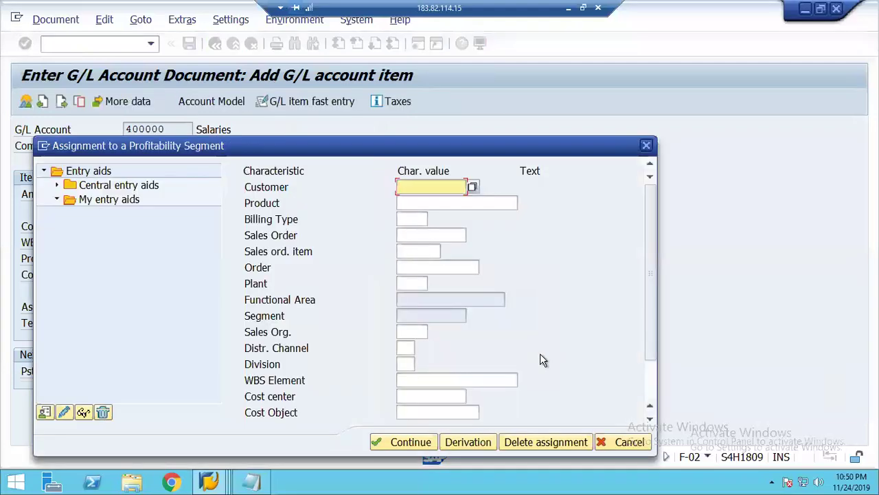
click(404, 399)
text(1000)
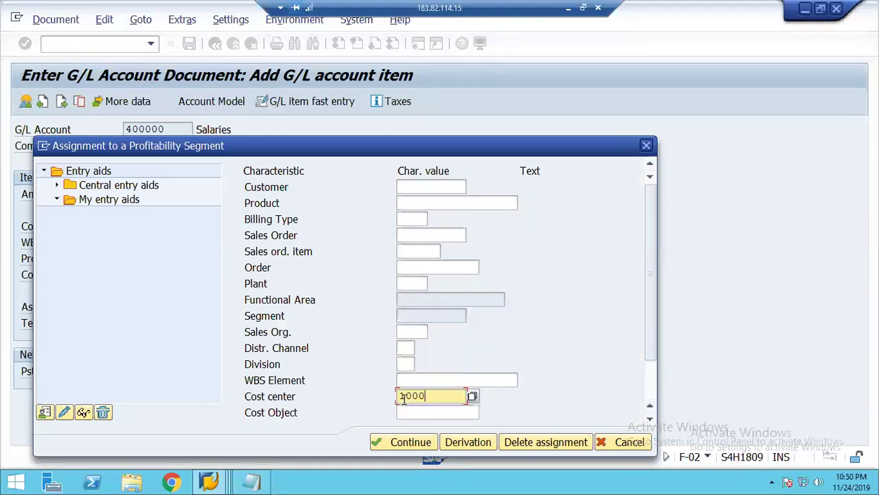
click(401, 444)
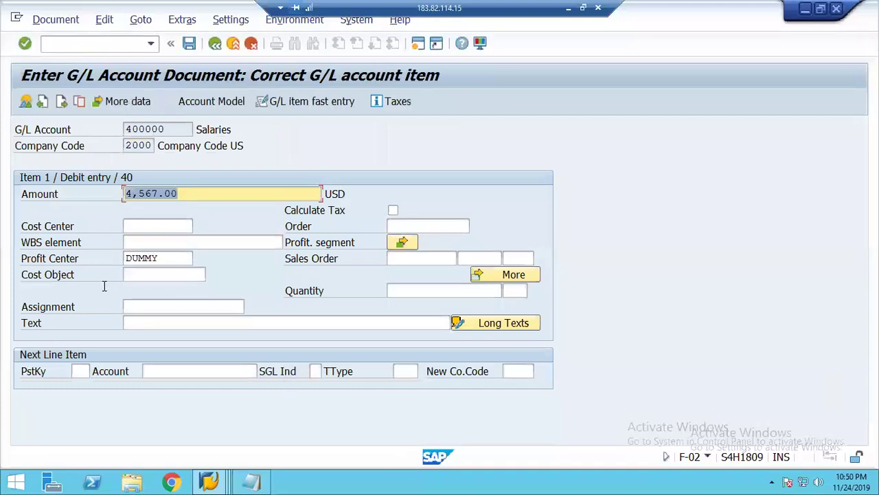
Change the profitability segment's cost center to 2110, chosen from the cost centers of company code 2000, and confirm the assignment.
click(164, 258)
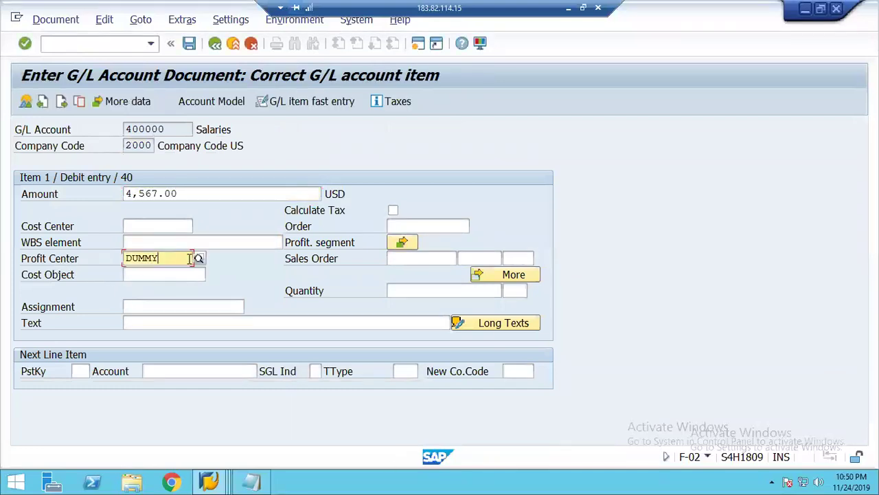
click(402, 243)
click(439, 390)
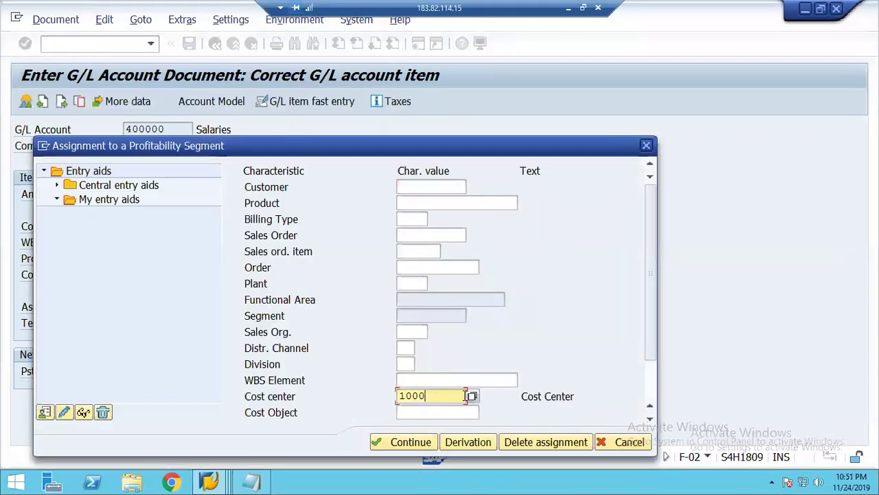
click(471, 397)
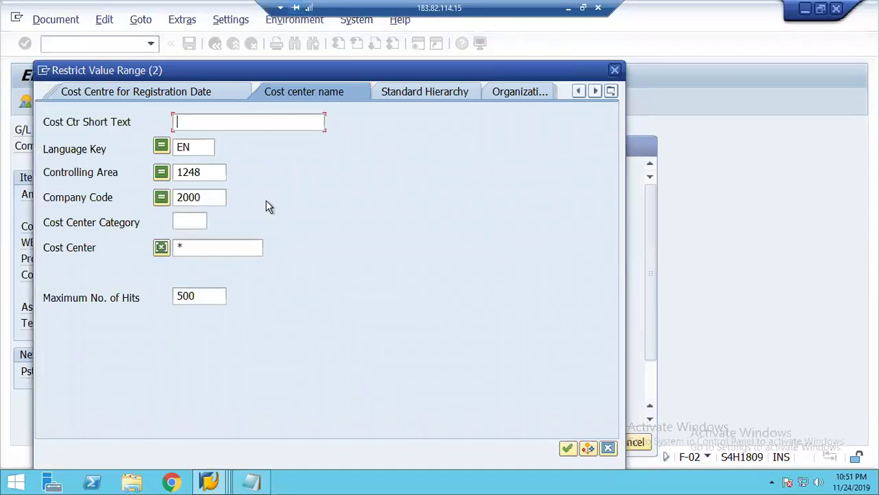
click(207, 196)
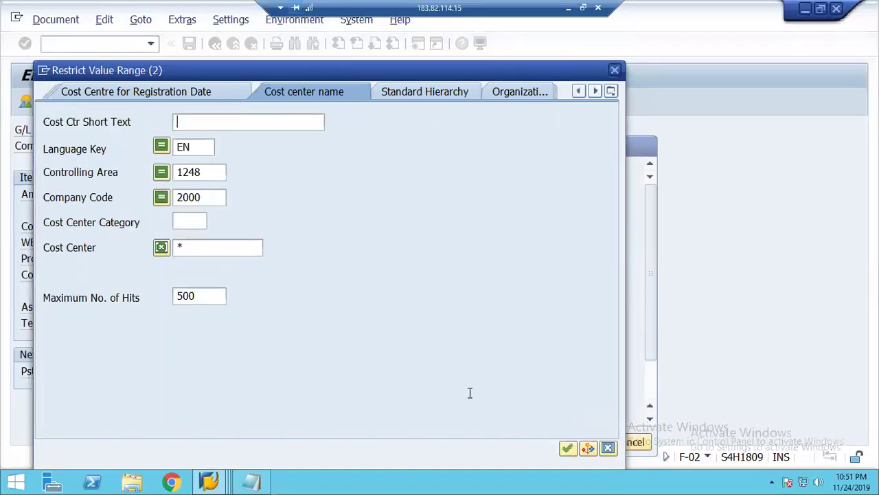
click(569, 445)
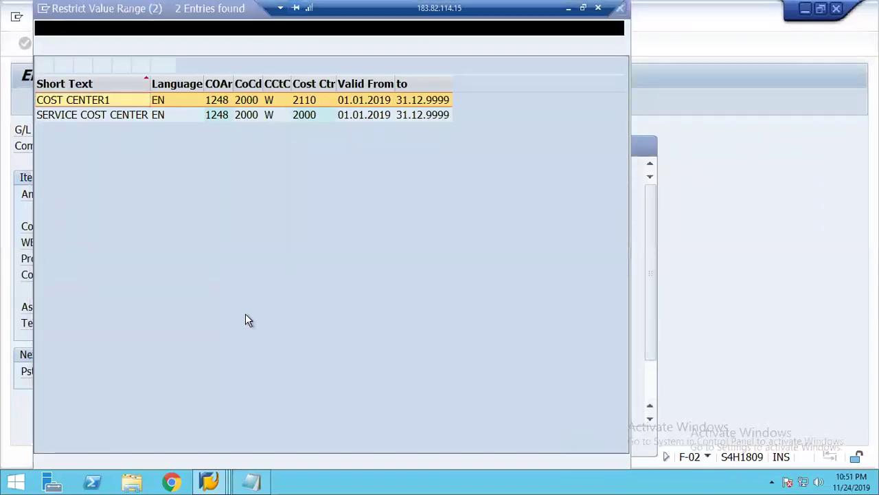
click(311, 104)
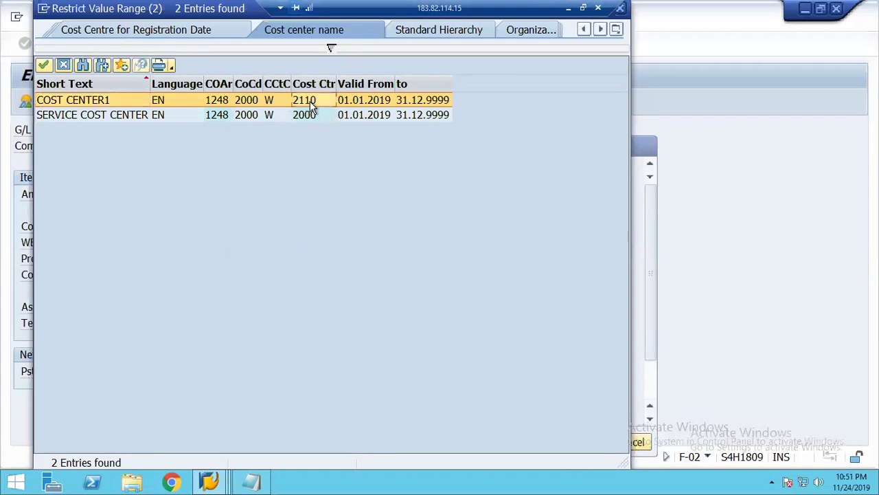
double_click(310, 103)
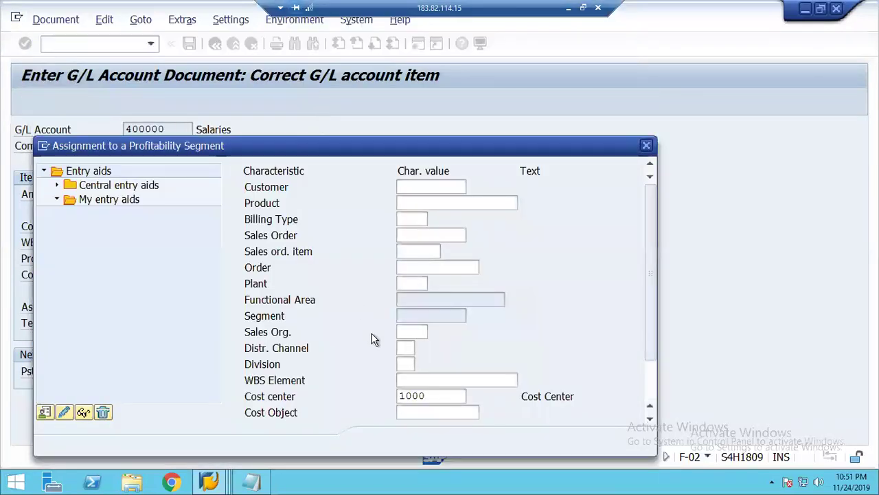
click(387, 443)
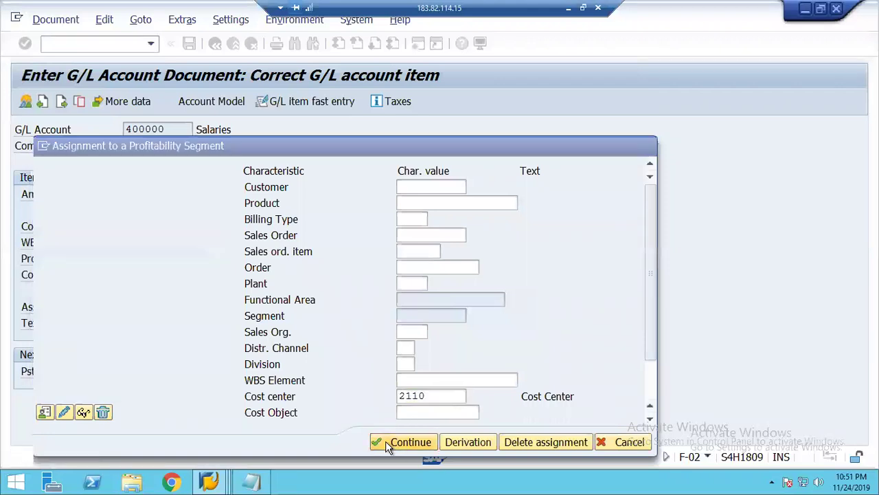
Try to clear the DUMMY profit center from the salaries item and confirm the entry.
click(158, 258)
key(BackSpace)
key(BackSpace)
key(BackSpace)
key(BackSpace)
key(BackSpace)
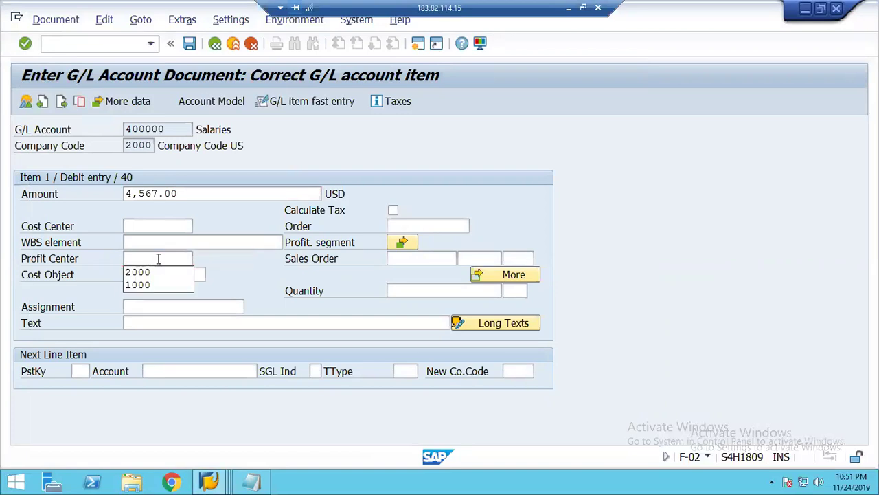
key(Return)
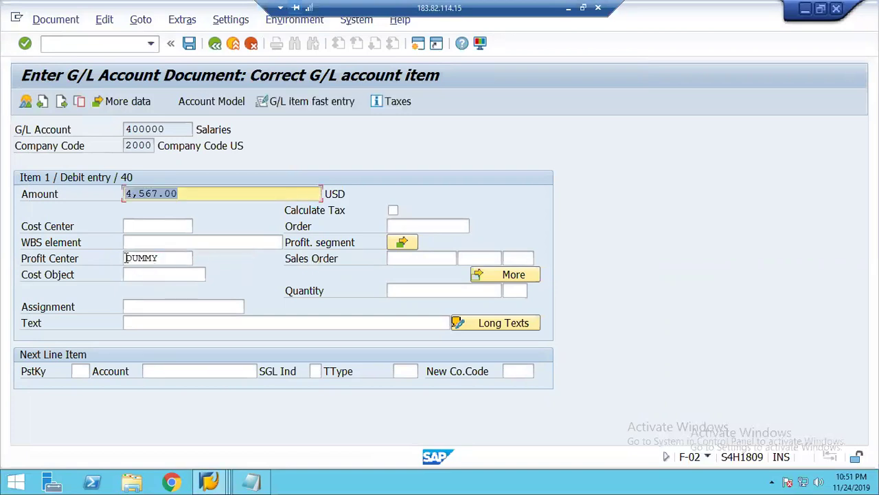
Try again to remove the DUMMY profit center, and reopen and confirm the item's profitability segment assignment.
click(125, 258)
key(Delete)
key(Delete)
key(Delete)
key(Delete)
key(Delete)
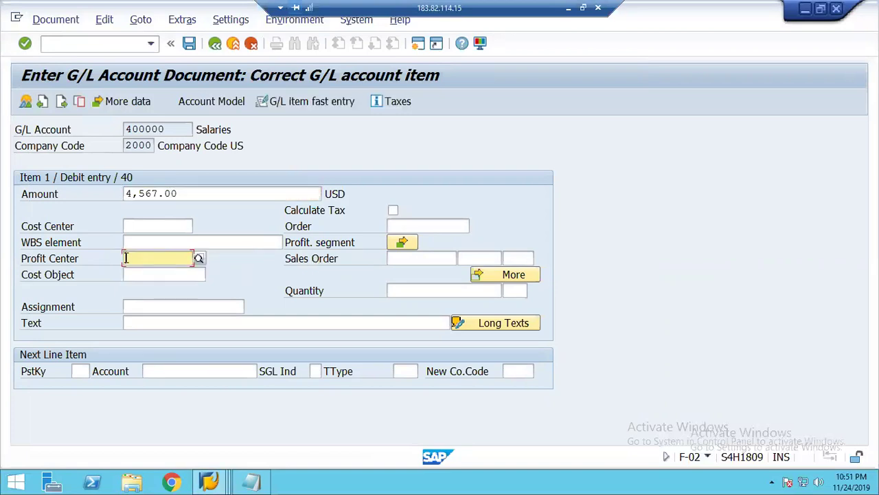
click(402, 244)
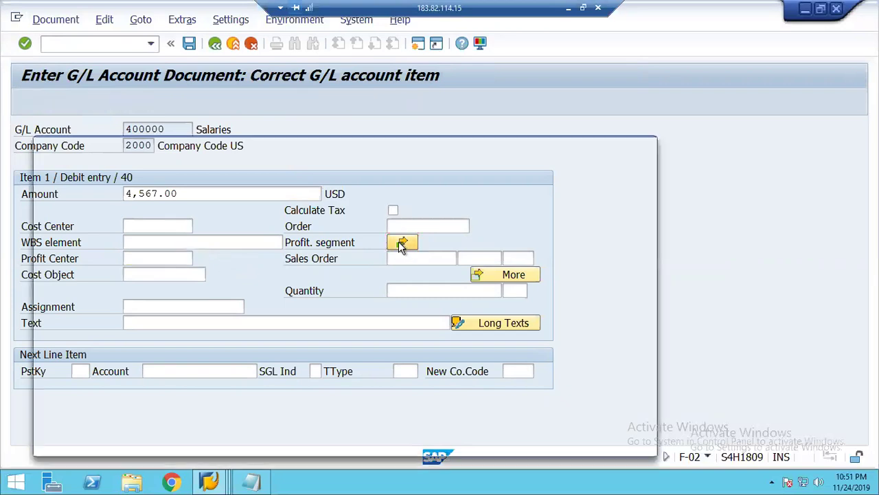
click(653, 389)
key(Return)
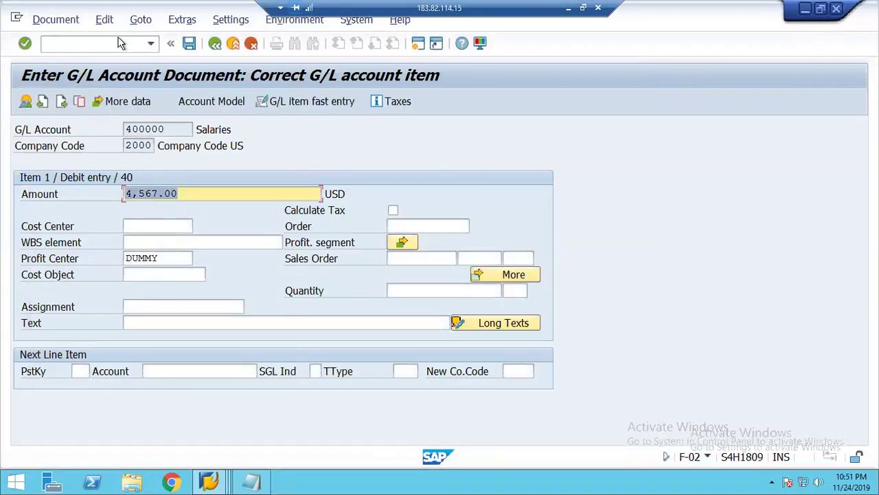
Display cost center 2110 of controlling area 1248 with transaction KS03 in a new session.
click(89, 43)
text(/o)
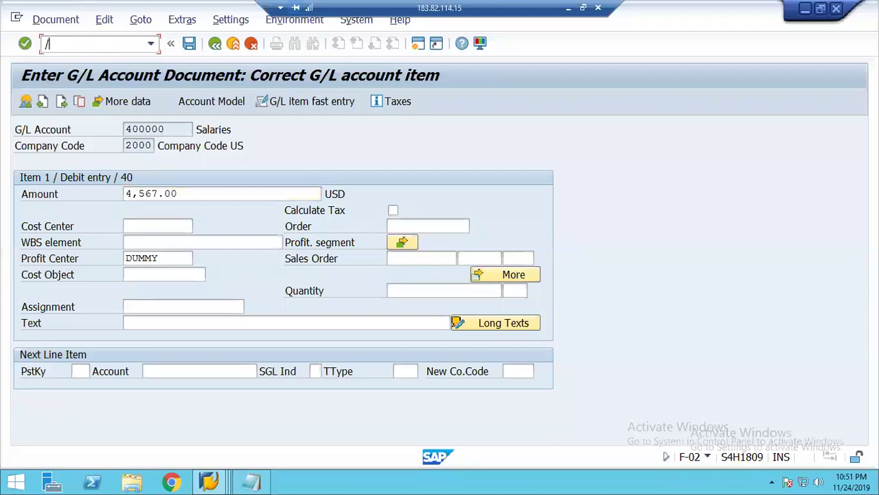
text(kb9)
key(Return)
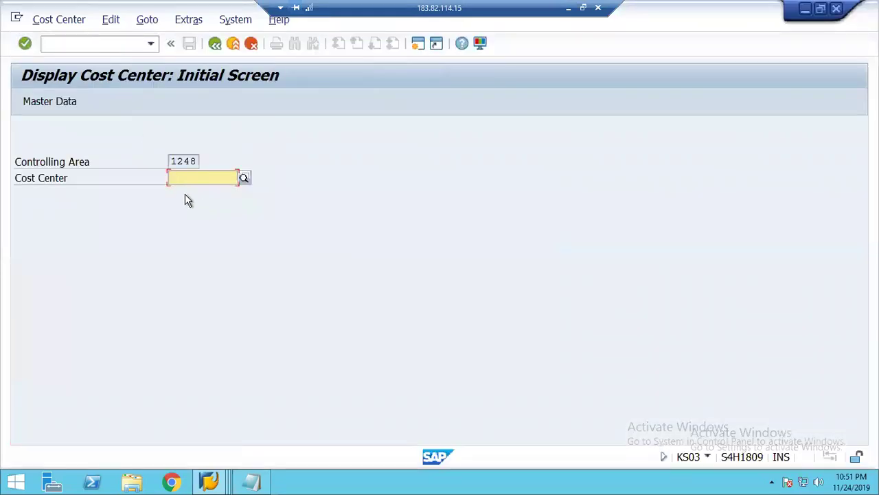
text(2110)
key(Return)
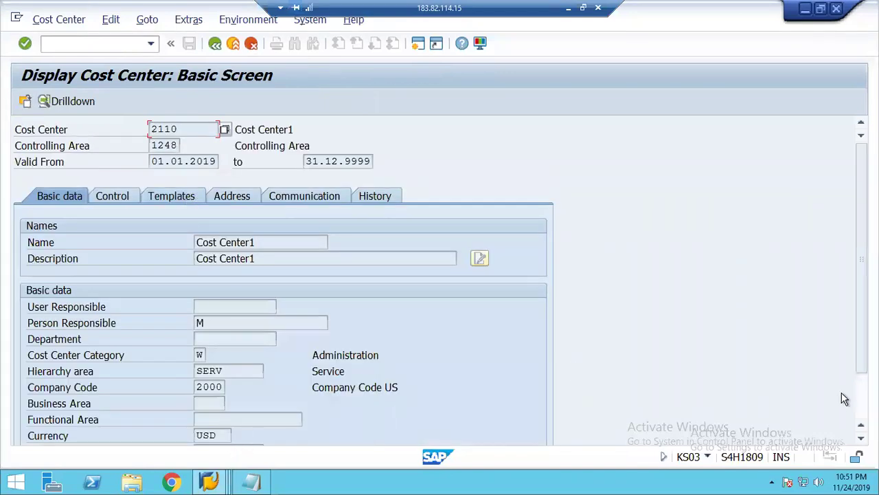
Examine the profit center and company code assigned in the cost center's basic data.
scroll(283, 282, down, 3)
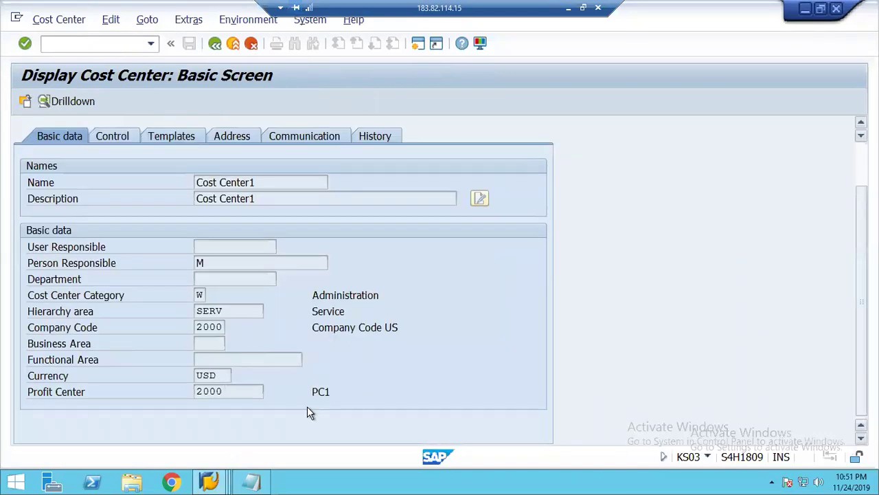
click(252, 392)
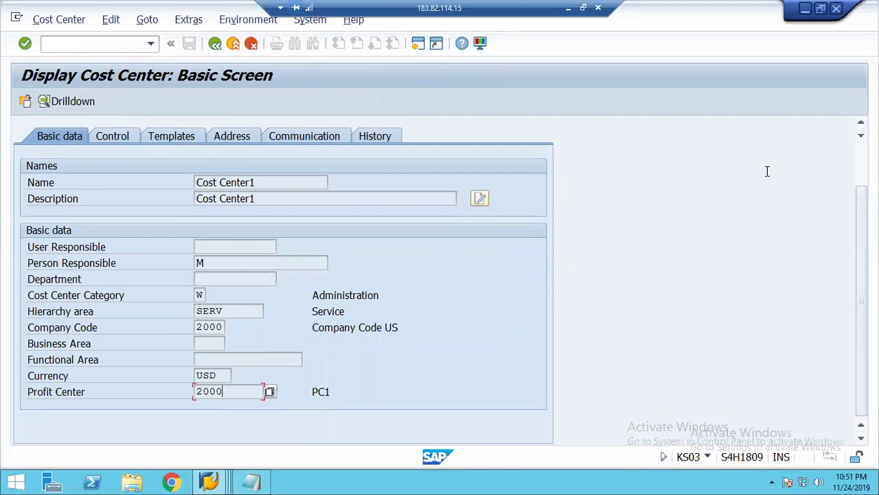
scroll(307, 141, up, 3)
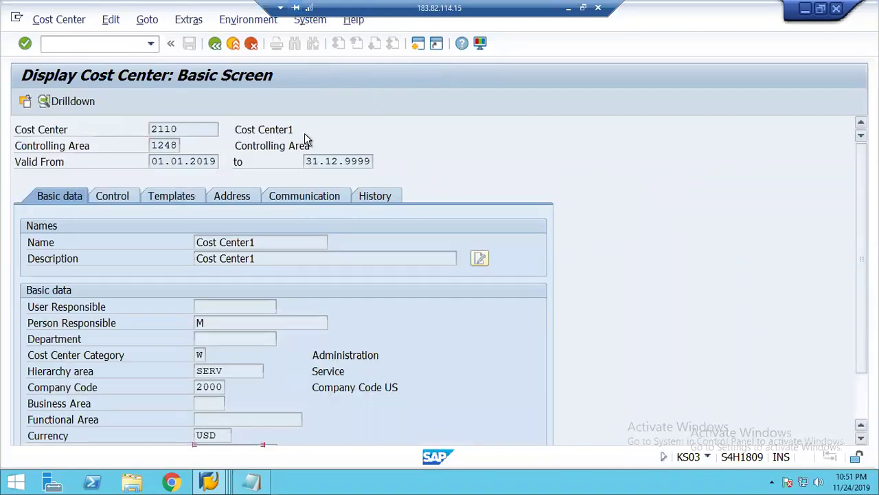
click(184, 133)
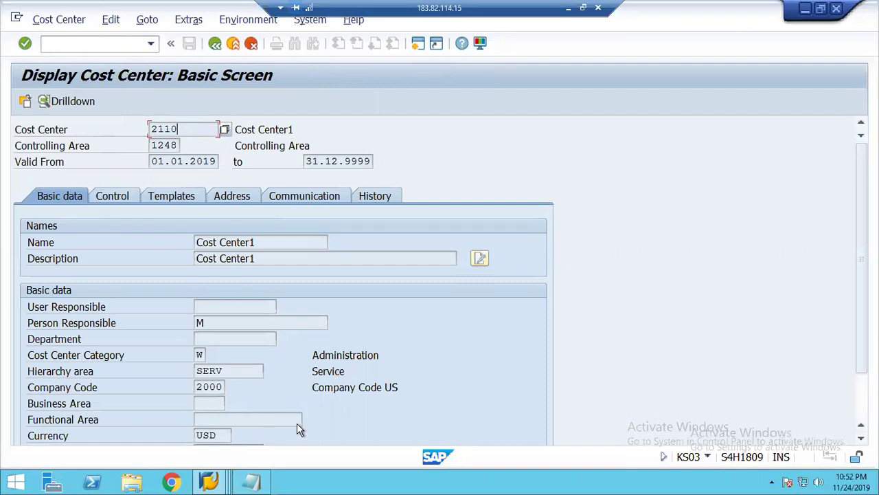
click(199, 387)
double_click(229, 389)
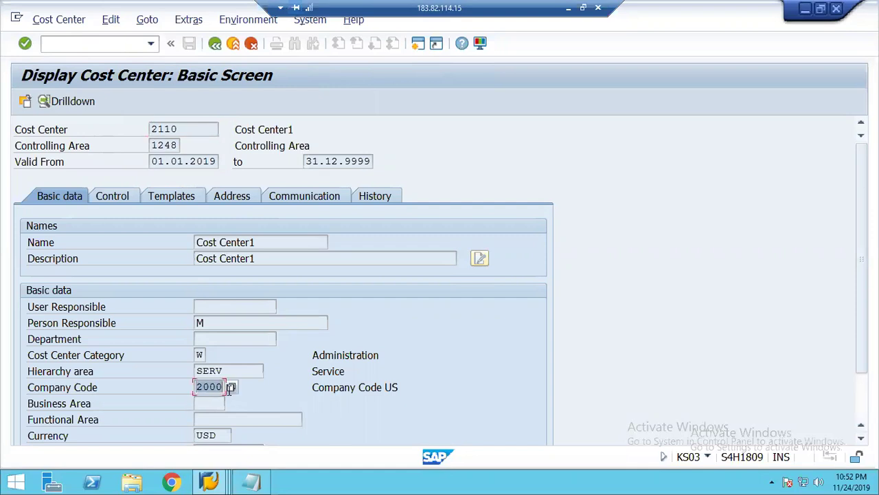
click(229, 390)
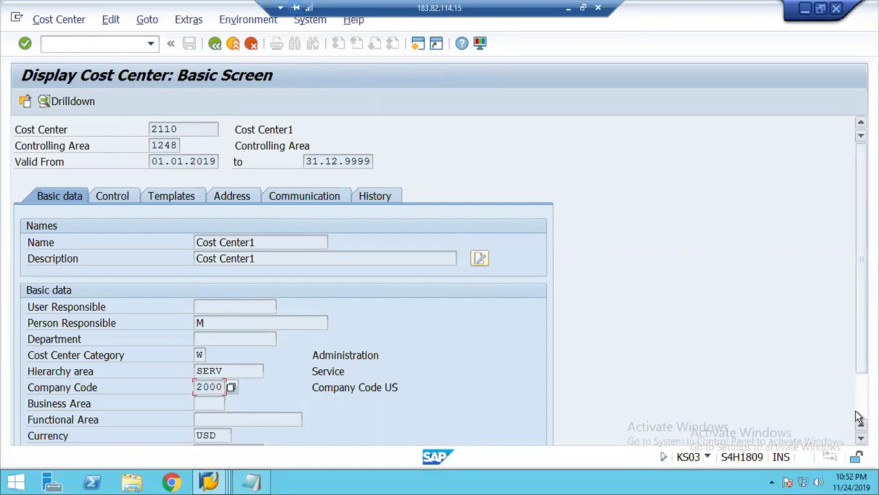
scroll(447, 416, down, 3)
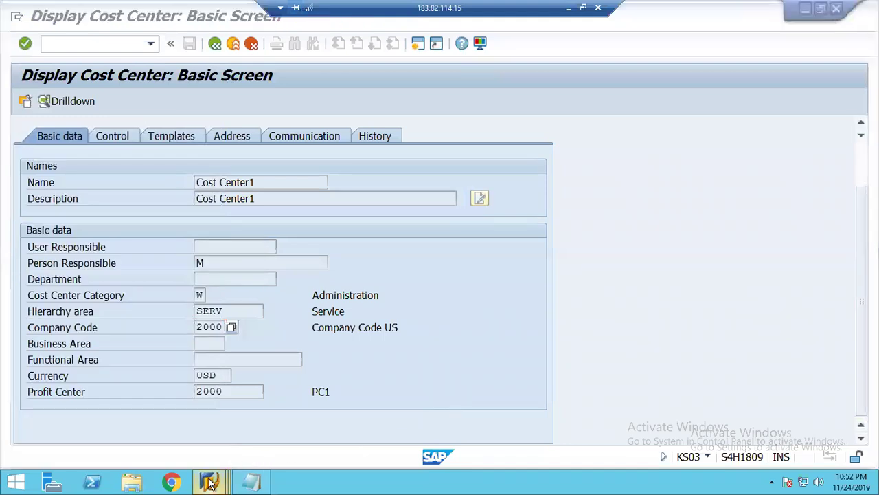
Return to the G/L document entry, try clearing the DUMMY profit center from the salaries item, and reconfirm its profitability segment.
mouse_move(219, 479)
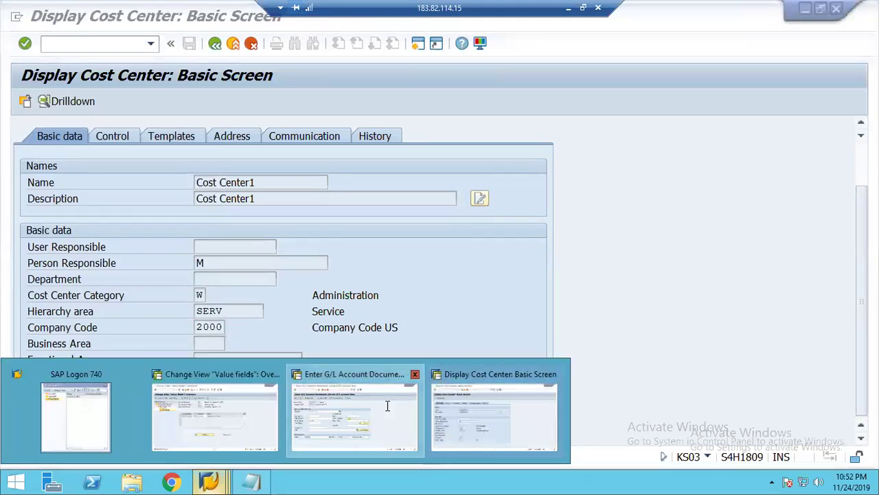
click(386, 406)
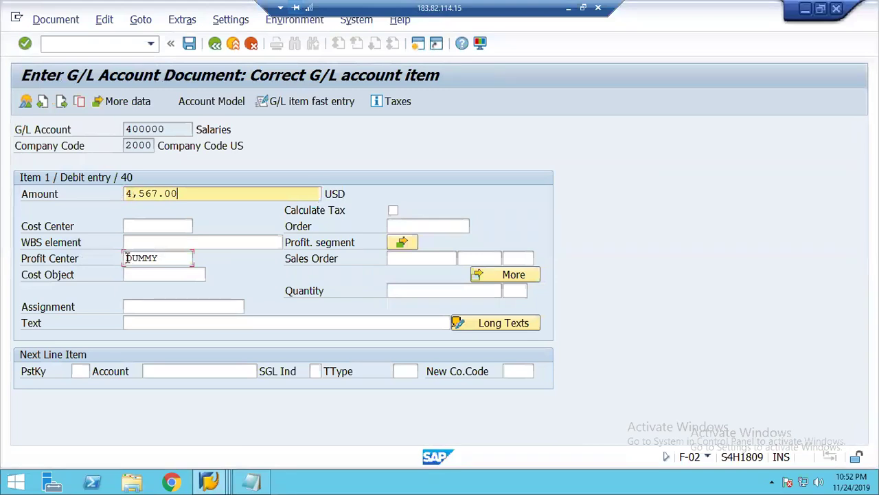
drag(125, 258, 141, 258)
key(Delete)
key(Delete)
key(Delete)
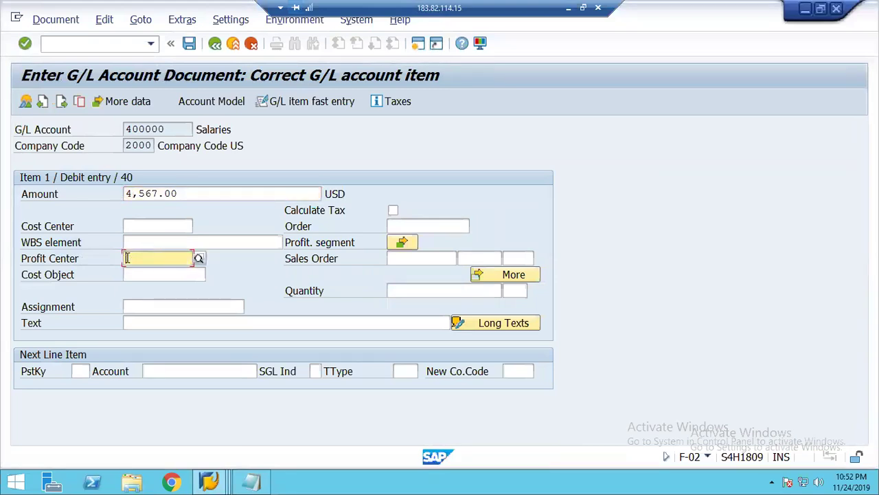
click(401, 241)
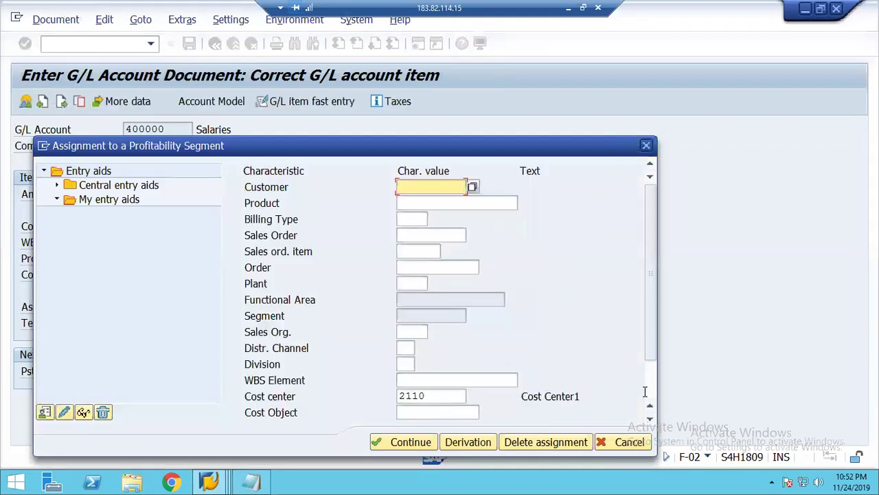
click(650, 393)
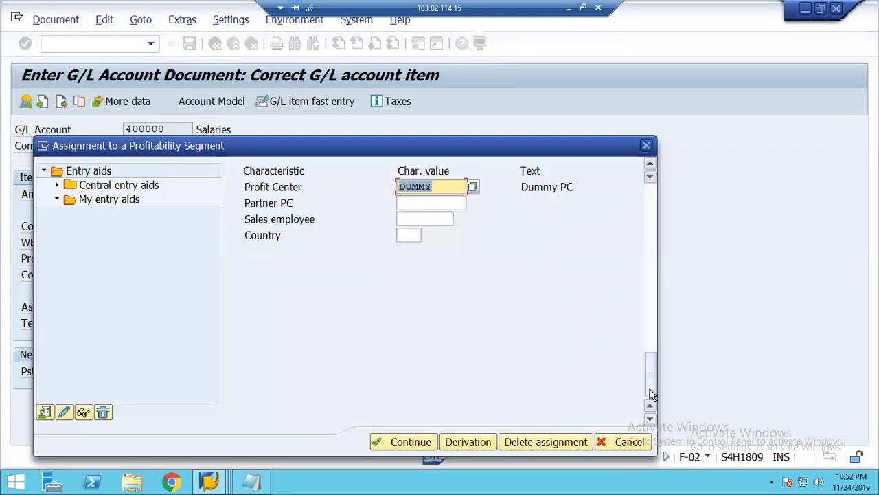
click(402, 442)
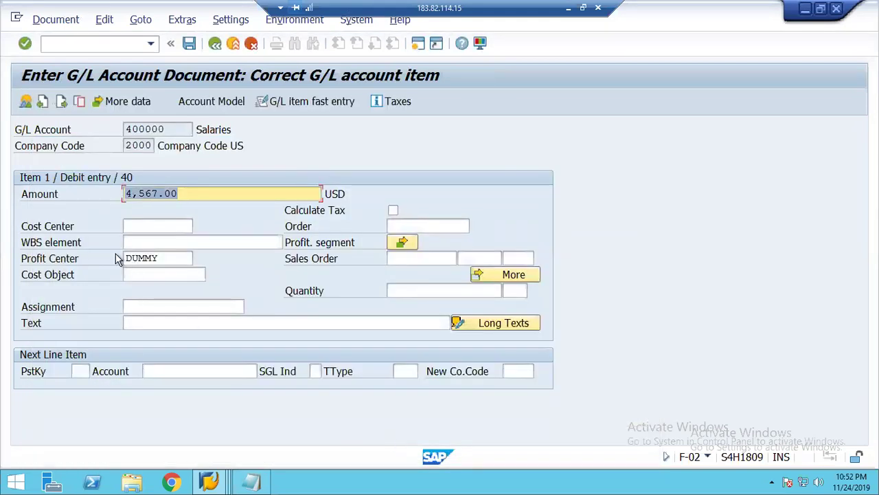
Add a credit line item with posting key 50 to account 120000 for an amount of 4567 USD.
click(78, 370)
text(50)
key(Tab)
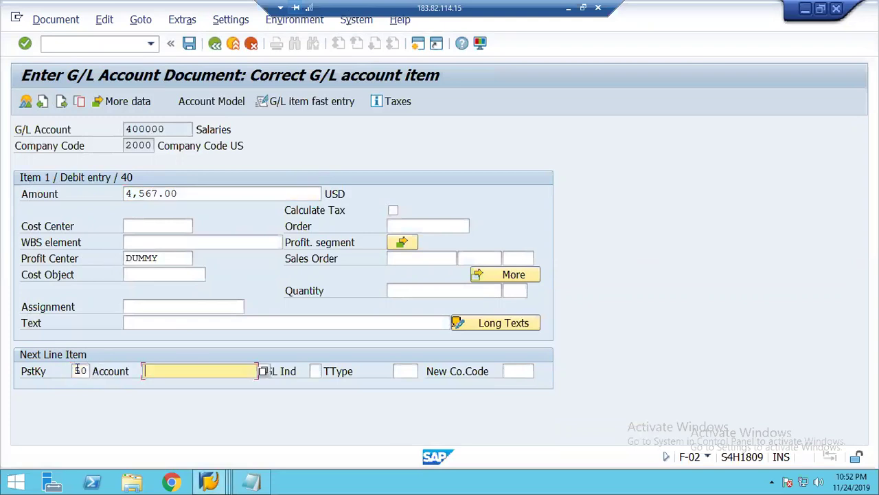
key(Down)
key(Down)
key(Return)
key(Return)
key(Down)
key(Return)
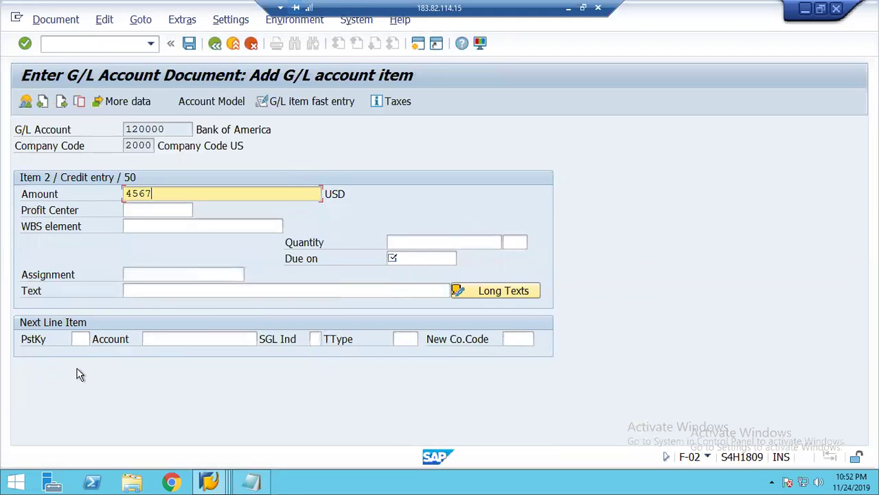
Set the bank item's due date to 20.03.2019 and post the G/L document.
key(Tab)
key(Tab)
key(Tab)
key(Tab)
key(Down)
key(Return)
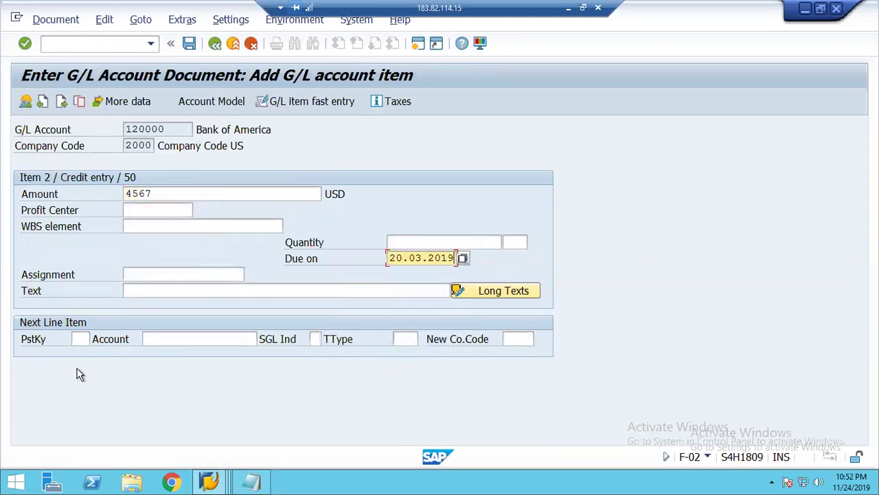
key(Return)
key(Return)
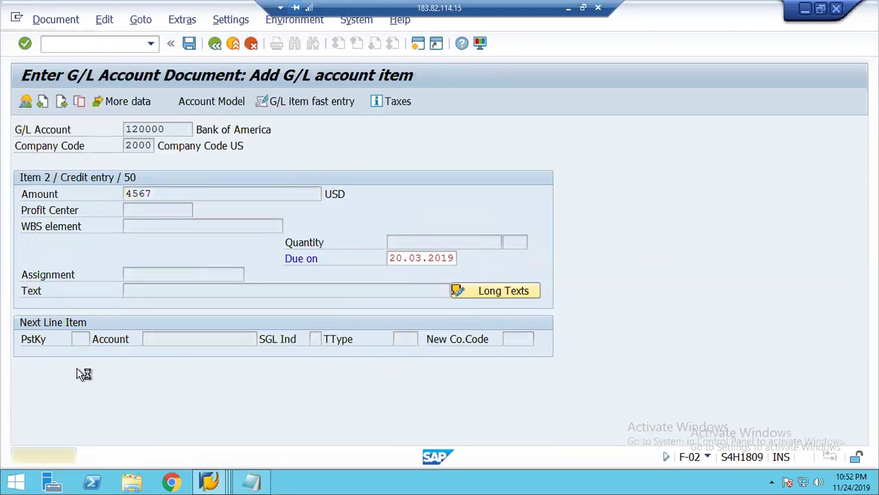
key(ctrl+s)
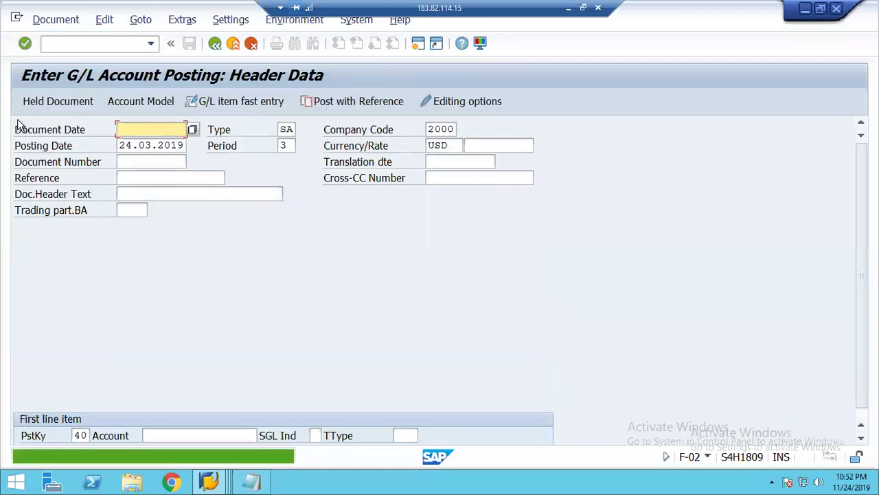
Display the posted document, list its related accounting documents, and open the Profitability Analysis document.
click(55, 25)
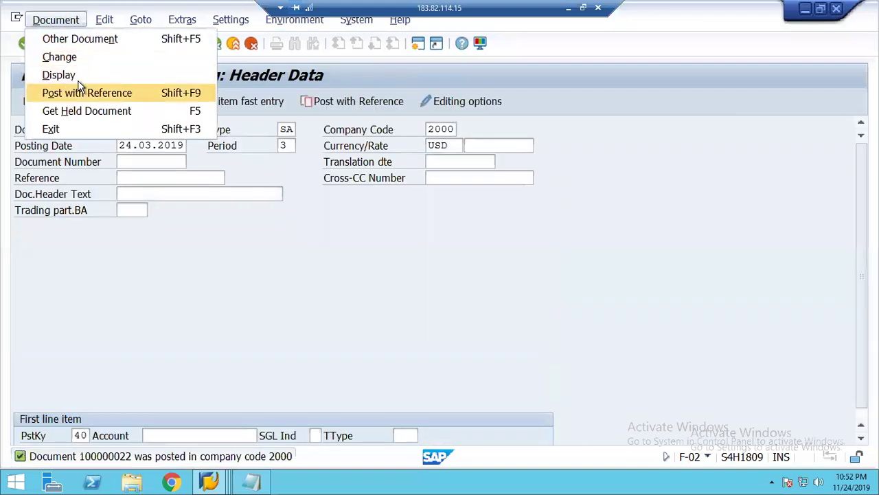
click(78, 76)
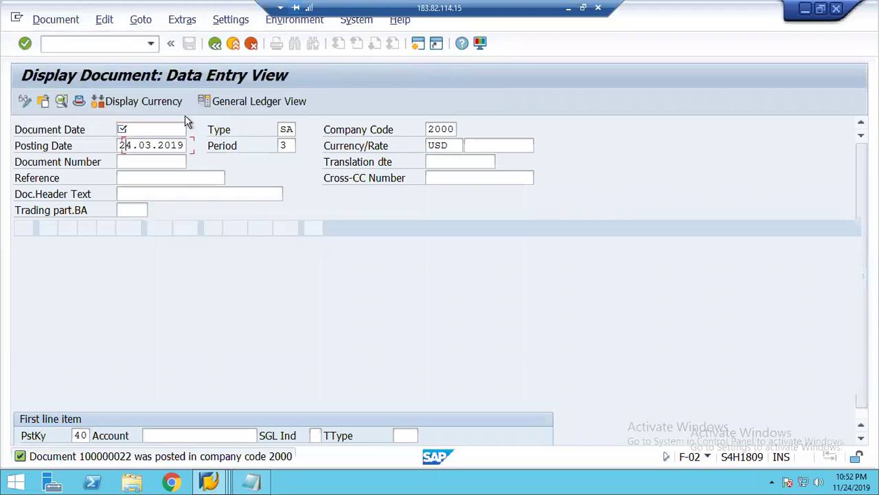
click(286, 25)
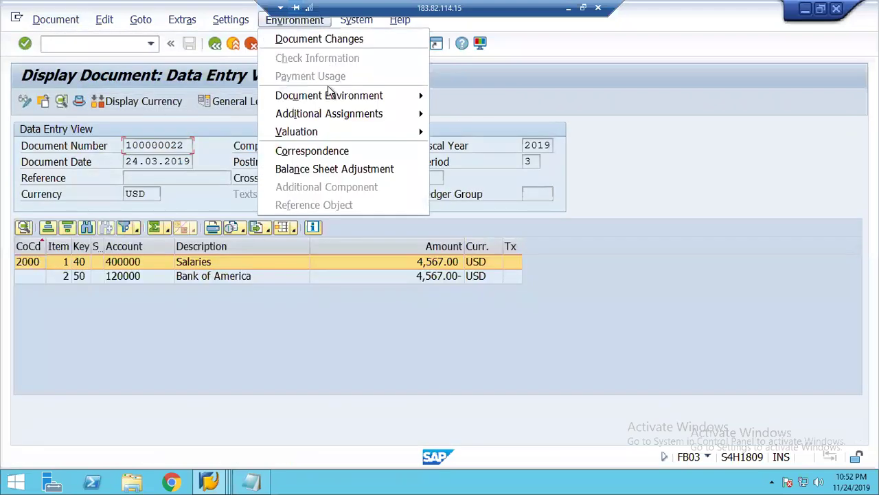
mouse_move(329, 106)
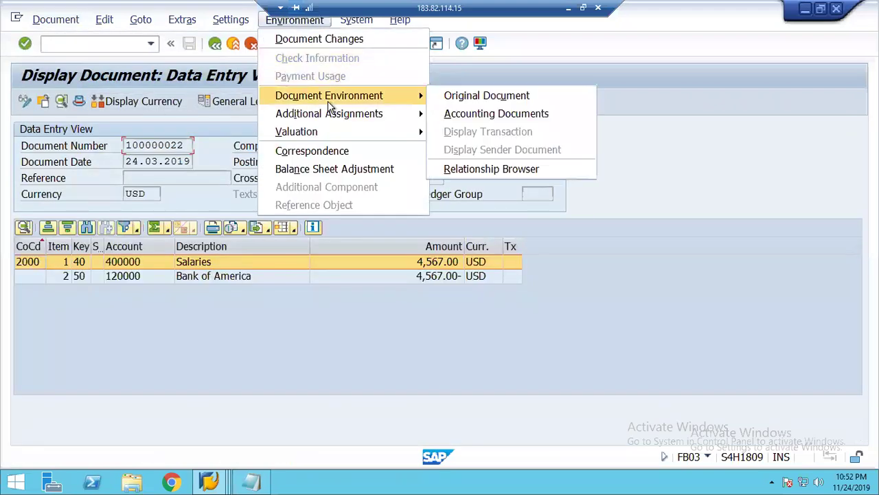
click(478, 115)
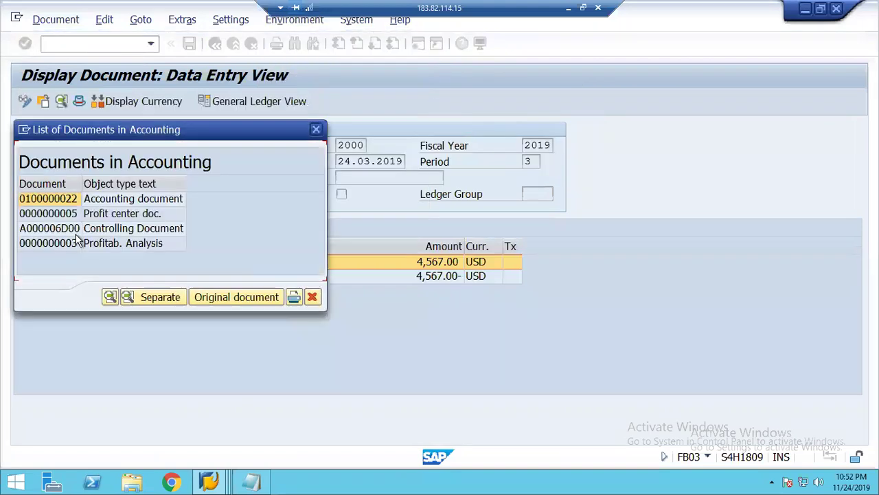
double_click(67, 244)
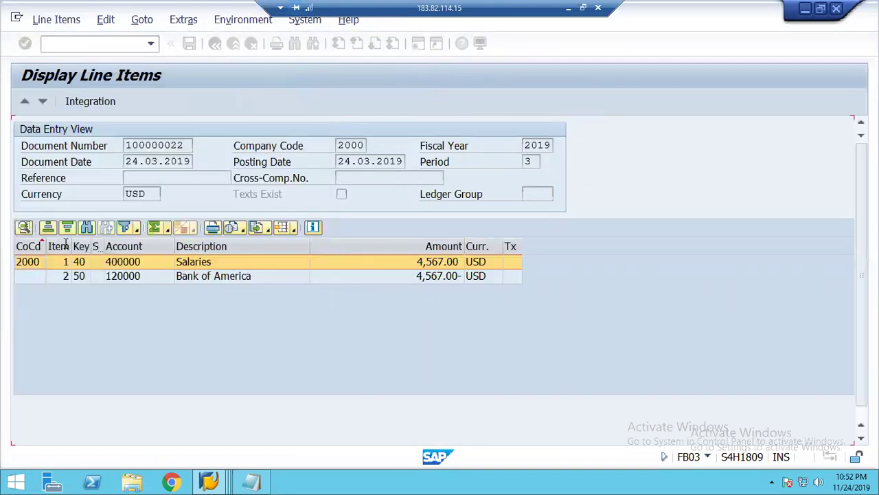
Examine the line item's value fields and characteristics, checking the assigned profit center and cost center.
click(143, 185)
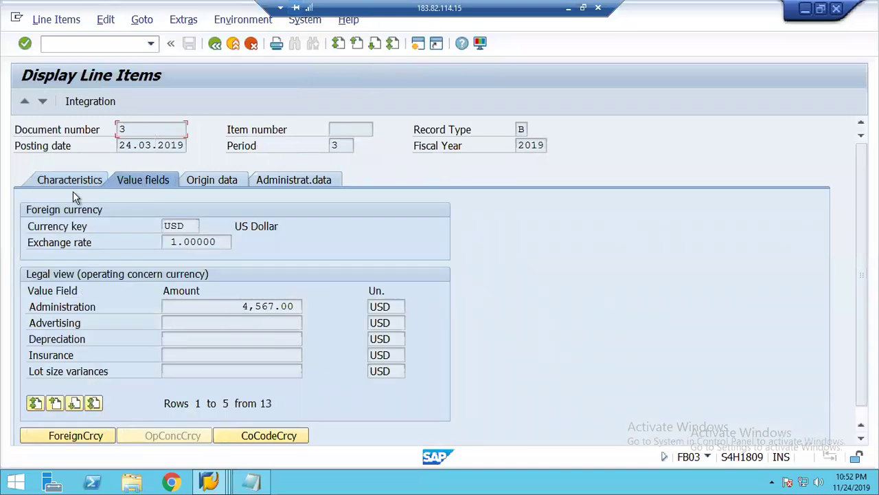
click(45, 180)
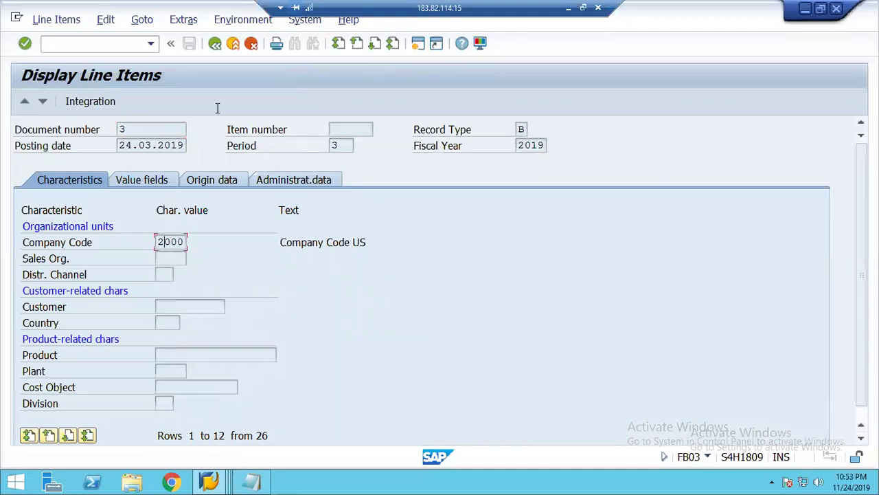
click(375, 45)
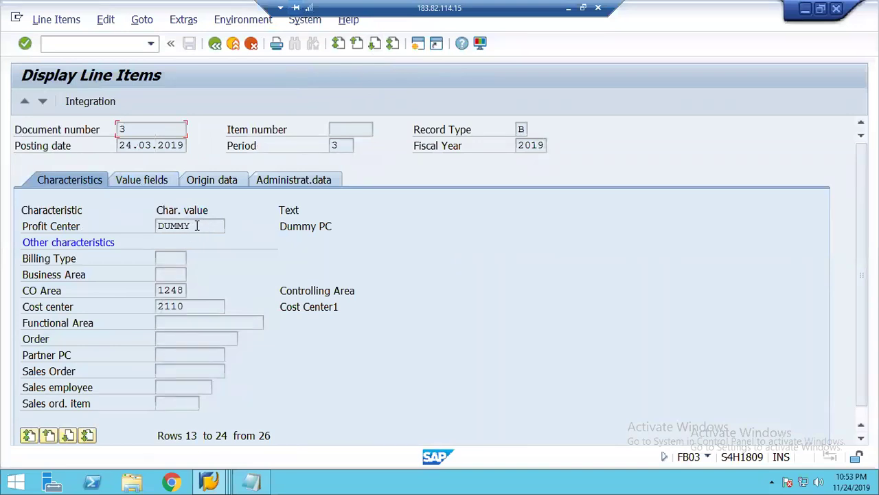
double_click(149, 226)
click(154, 226)
drag(158, 225, 199, 227)
key(ctrl+c)
drag(182, 307, 141, 305)
key(ctrl+c)
Check the line item's administration cost amount, and review its origin and administrative data.
click(131, 183)
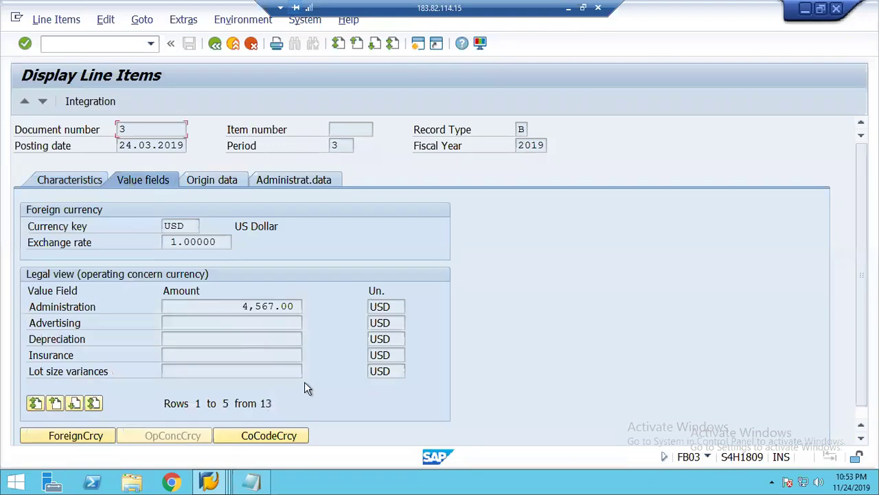
click(237, 303)
click(213, 180)
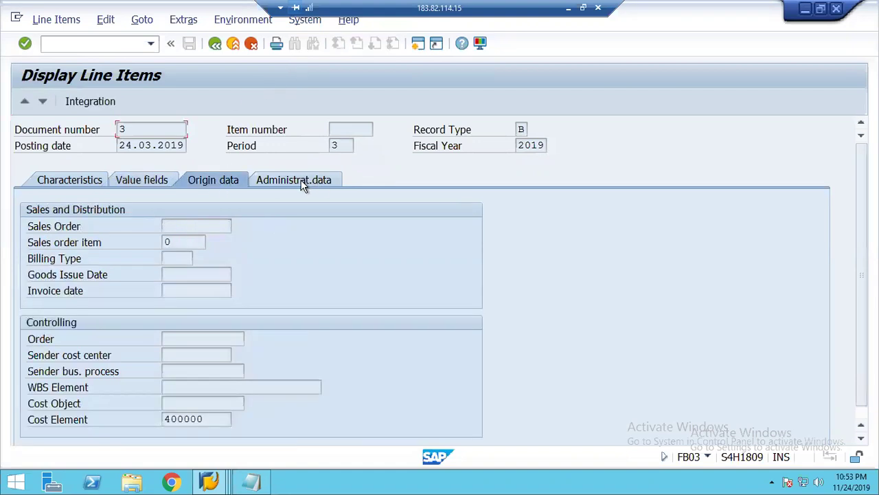
click(300, 181)
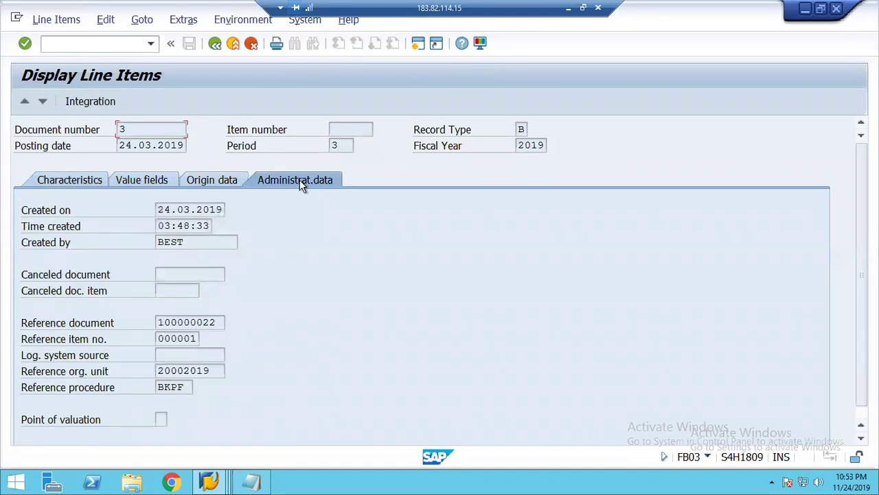
click(64, 44)
text(/nf-02)
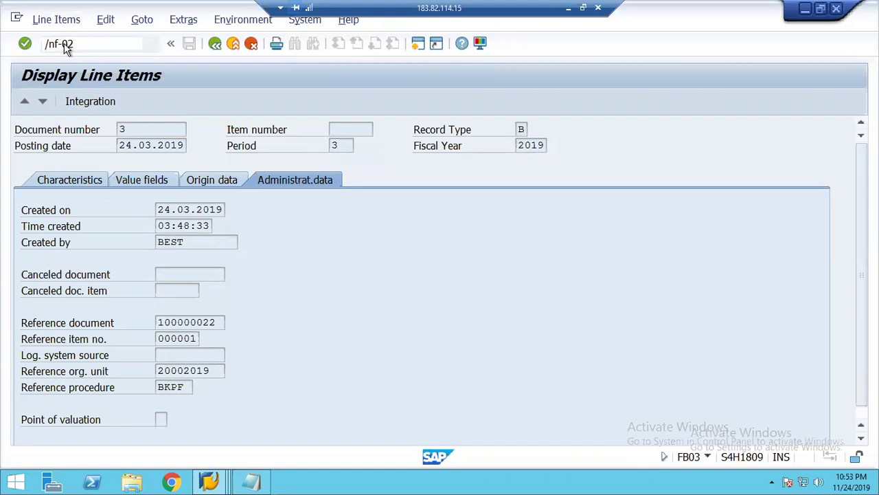
key(Return)
key(BackSpace)
key(Return)
key(Tab)
key(Tab)
key(Tab)
key(Tab)
key(Tab)
key(Tab)
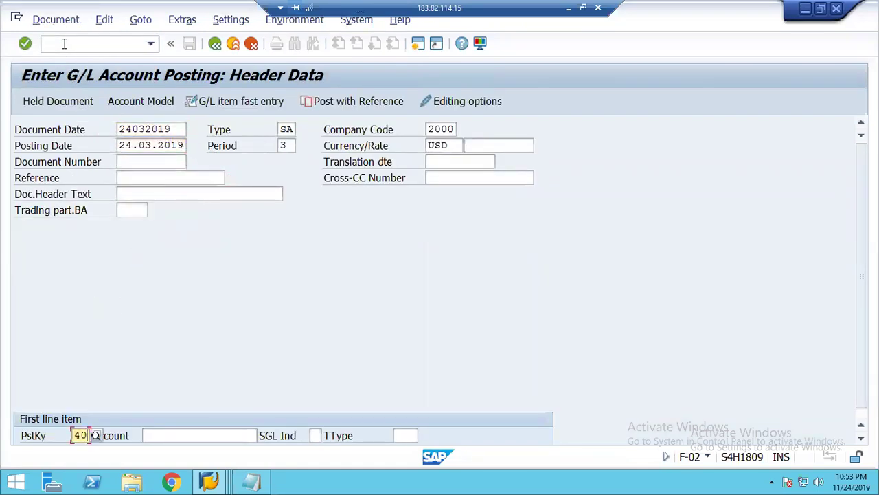
key(Tab)
key(BackSpace)
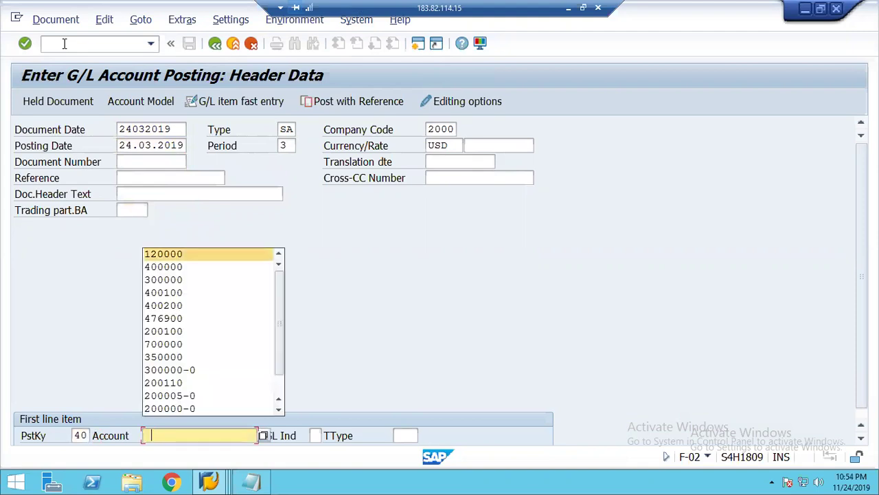
key(Down)
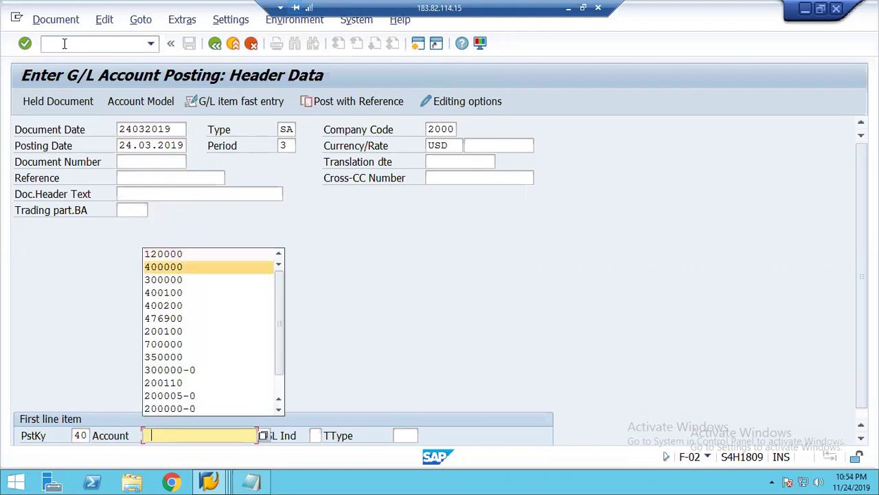
key(Return)
key(Return)
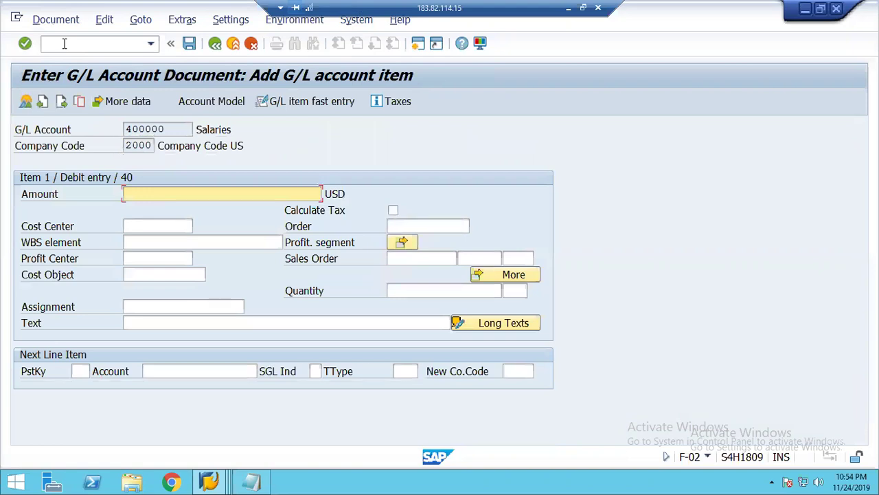
text(12)
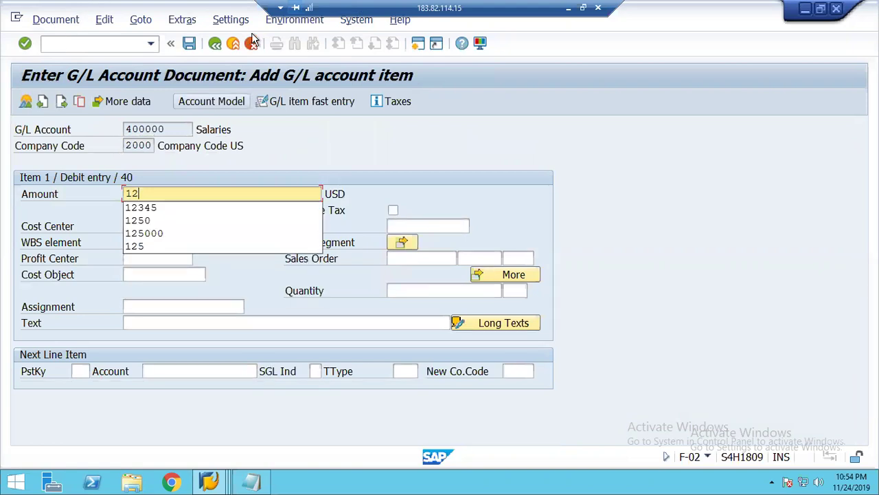
key(Return)
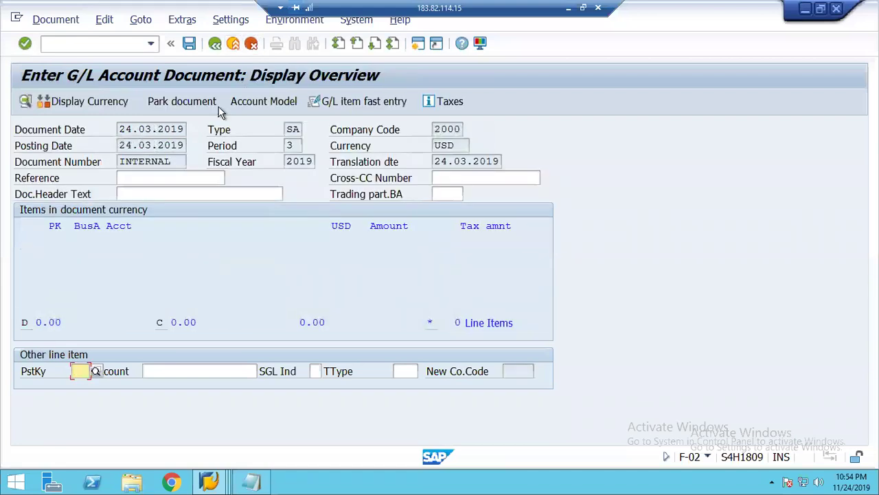
click(233, 43)
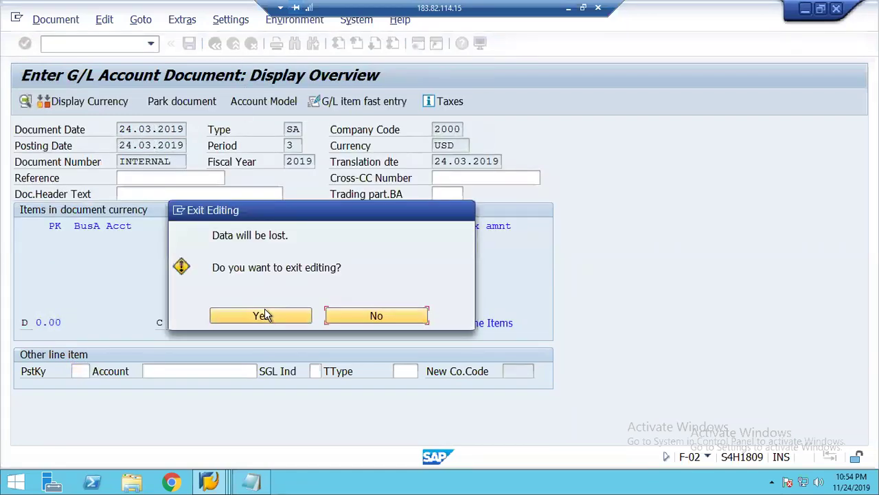
click(267, 314)
Start a new G/L account posting with transaction F-02 and set the document date to 24032019.
text(f-02)
key(Return)
key(space)
key(Down)
key(Return)
key(Down)
key(Down)
key(Down)
key(Down)
key(Down)
key(Down)
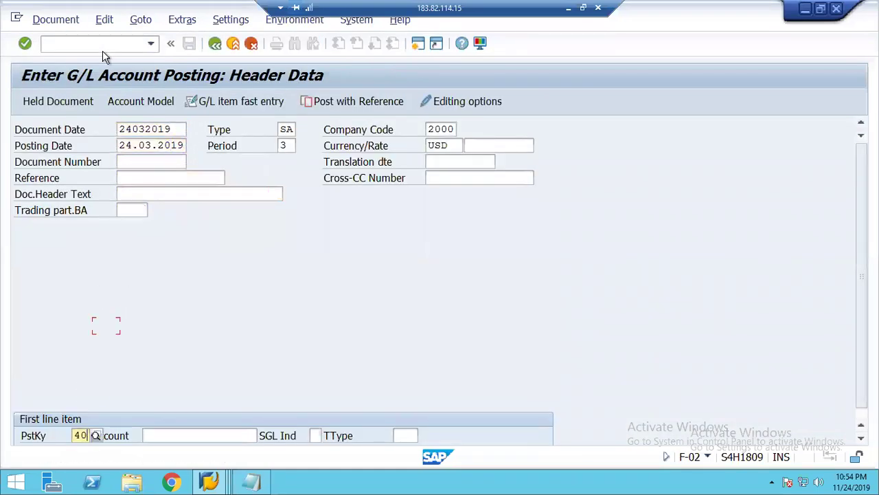
Open the first line item with posting key 40 on G/L account 400000.
key(Tab)
key(space)
key(Down)
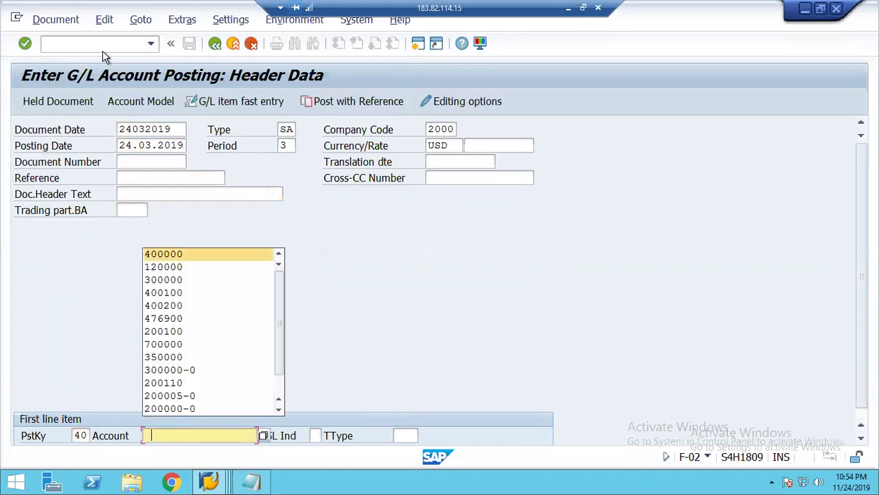
key(Down)
key(Up)
key(Return)
key(Return)
Set the salaries debit item's amount to 3700 USD.
key(space)
key(Down)
key(Down)
key(Down)
key(Down)
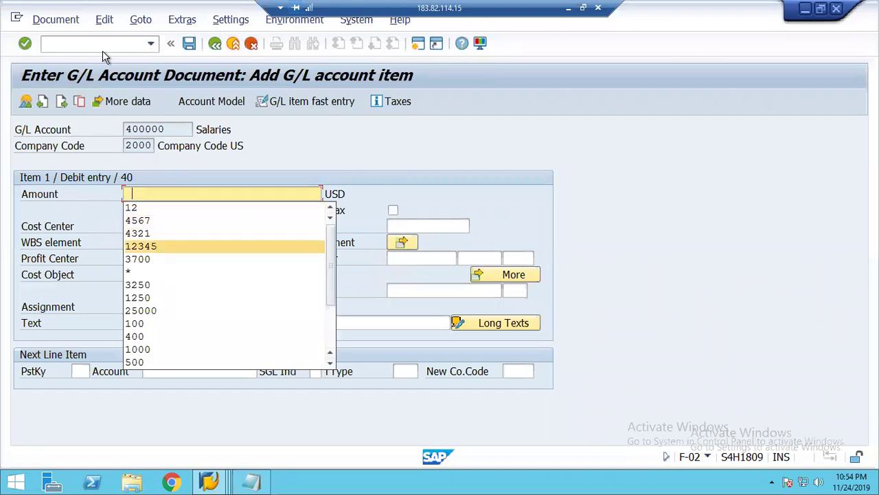
key(Down)
key(Return)
key(Tab)
key(Tab)
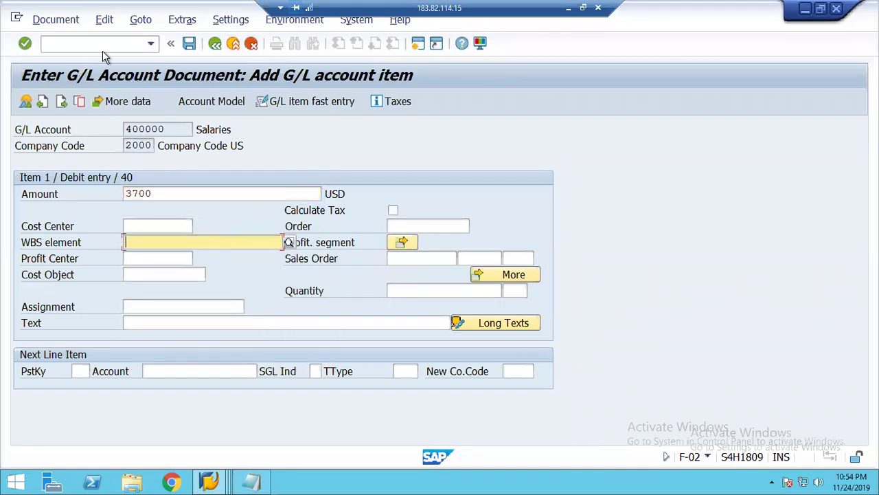
click(138, 227)
text(210)
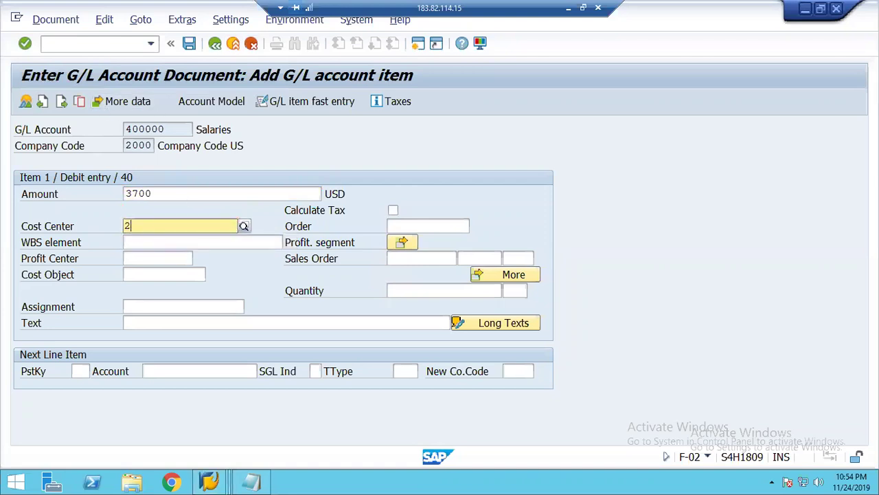
key(BackSpace)
key(BackSpace)
key(BackSpace)
key(Tab)
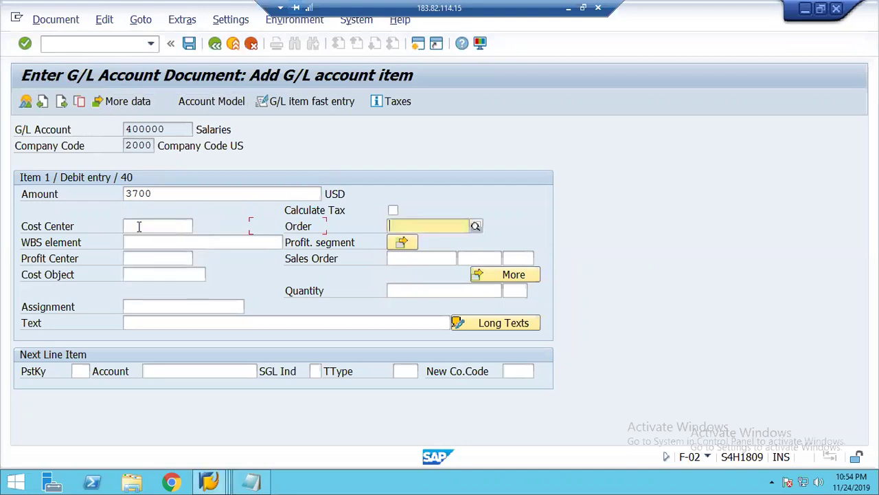
Assign the salaries item to a profitability segment with cost center 2110, and check the segment's profit center.
click(403, 242)
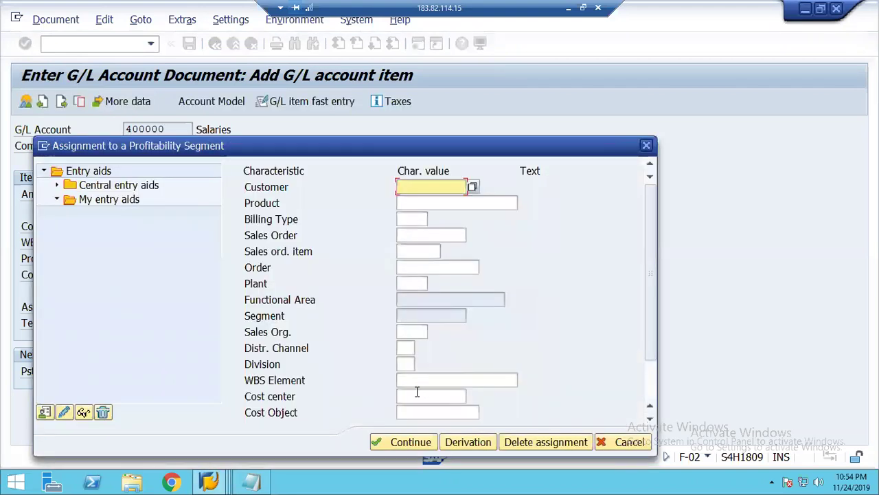
click(416, 395)
text(211)
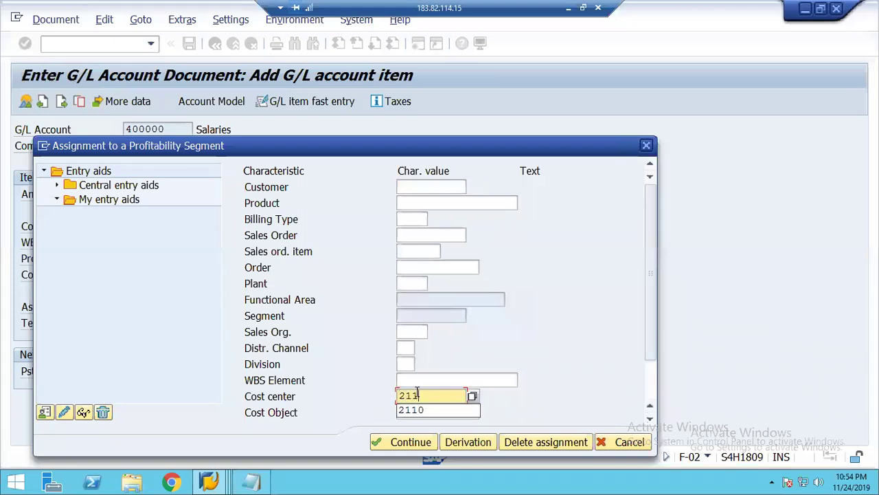
key(Return)
click(402, 243)
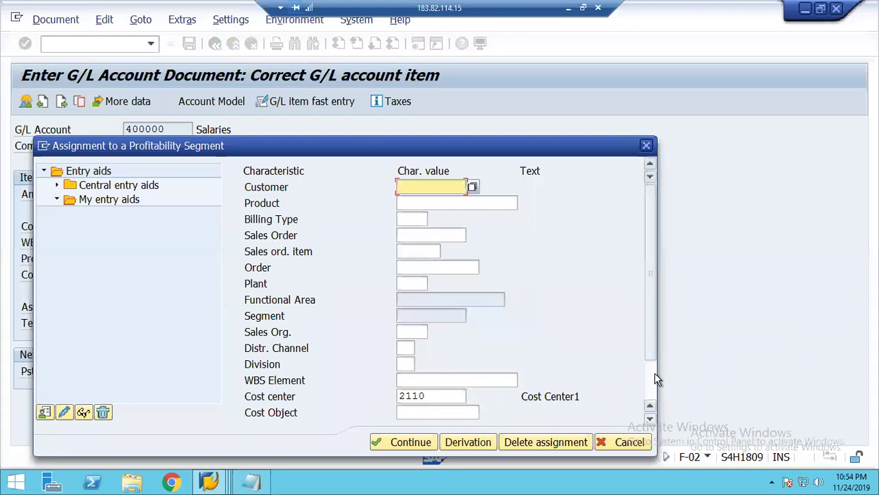
click(655, 372)
click(411, 443)
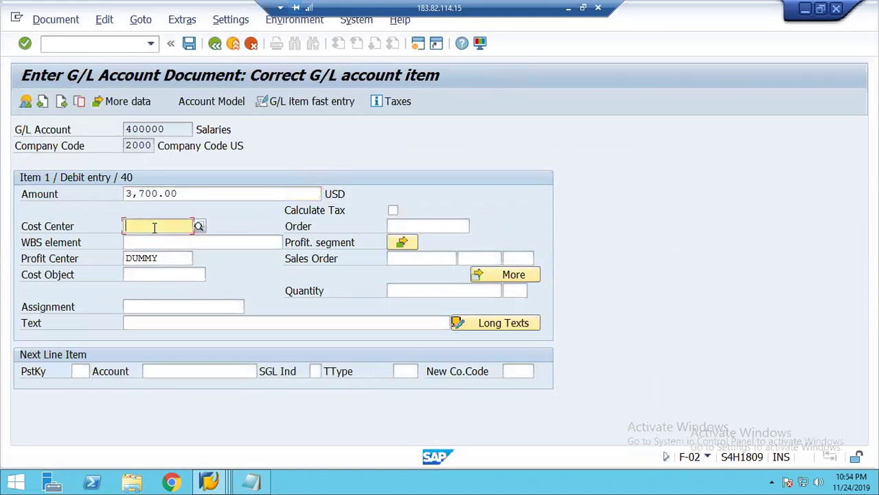
Try assigning the salaries item to cost center 2100, with its profit center cleared.
text(2100)
key(Tab)
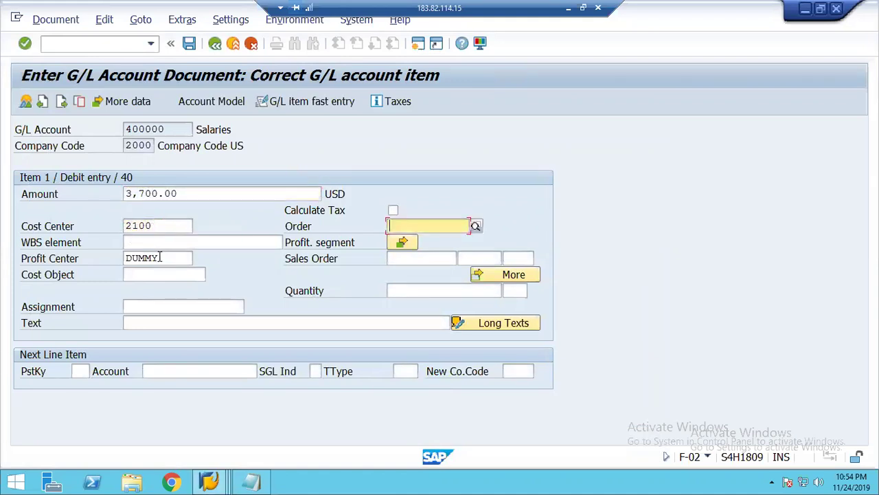
click(162, 257)
key(BackSpace)
key(BackSpace)
key(BackSpace)
key(BackSpace)
key(BackSpace)
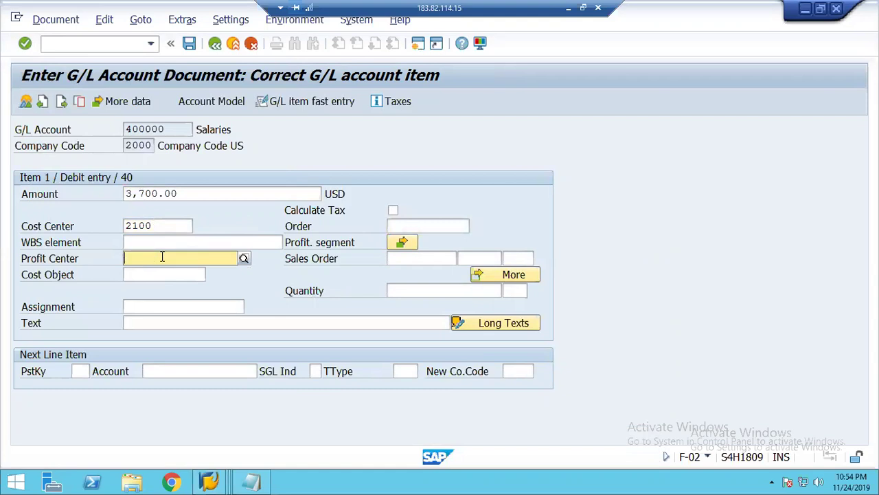
key(Tab)
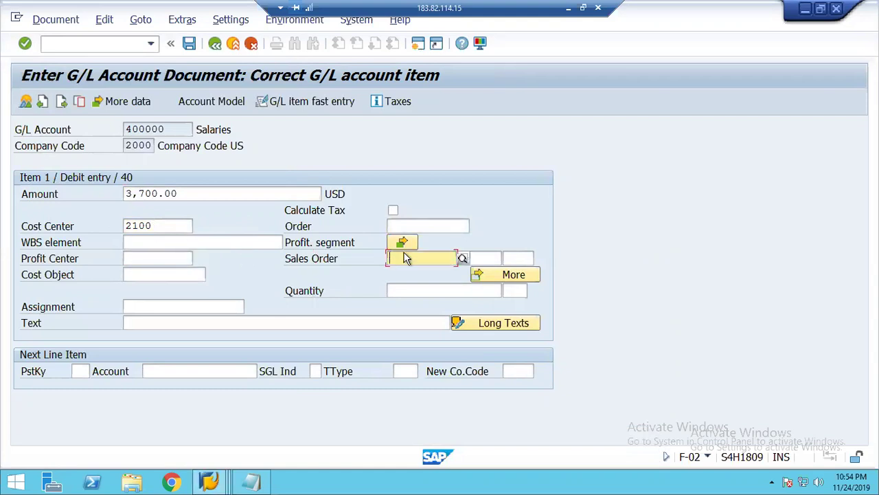
key(Return)
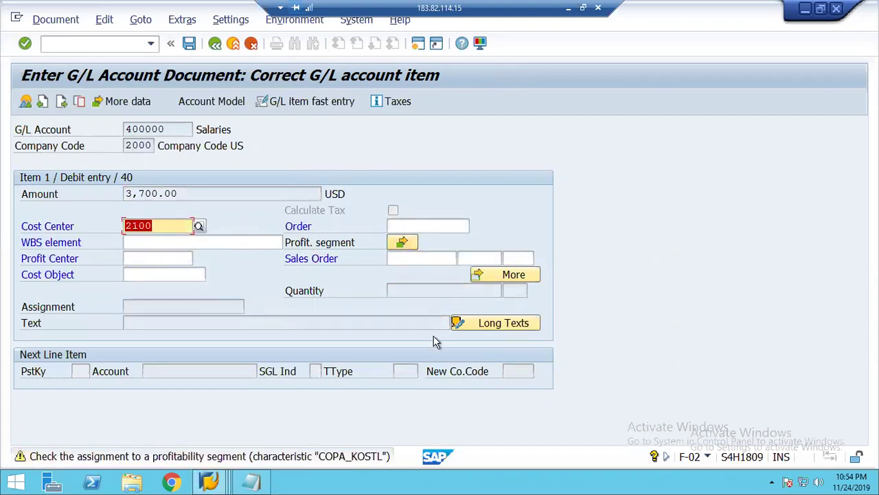
Try to check the remaining profitability segment characteristics for cost center 2100, and cancel the assignment.
key(Return)
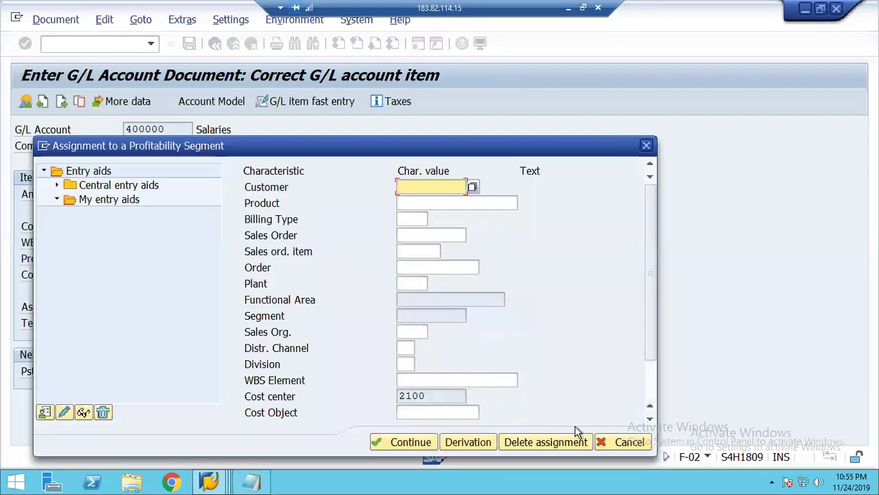
click(653, 387)
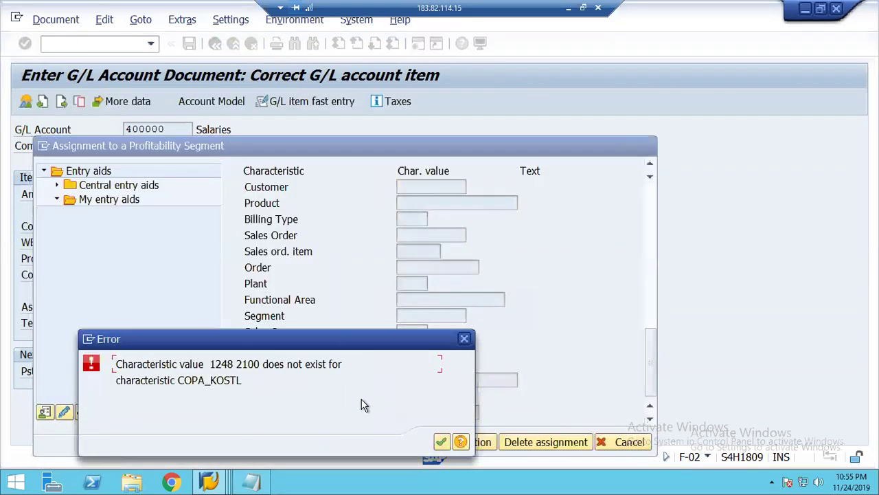
click(442, 441)
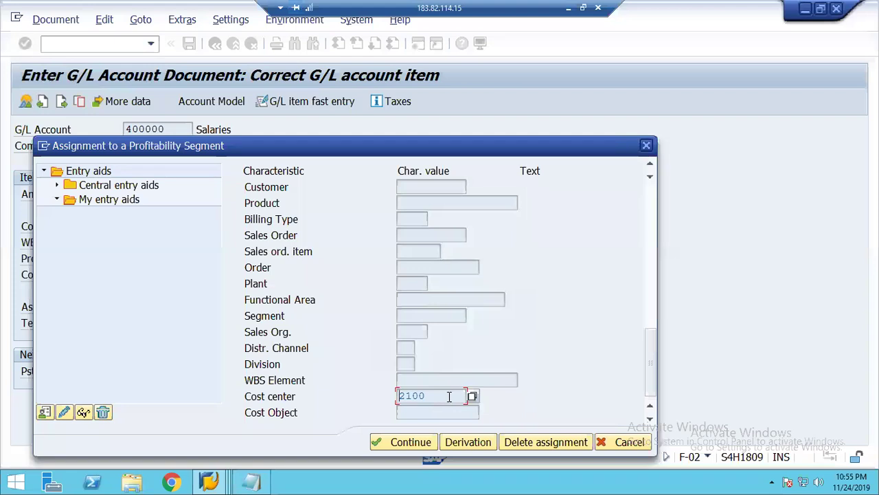
click(612, 441)
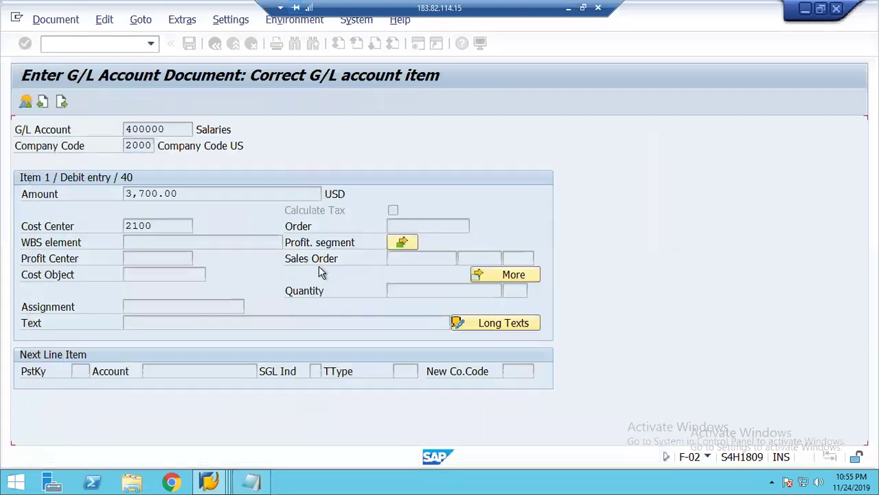
Correct the salaries item's cost center to 2110.
click(142, 224)
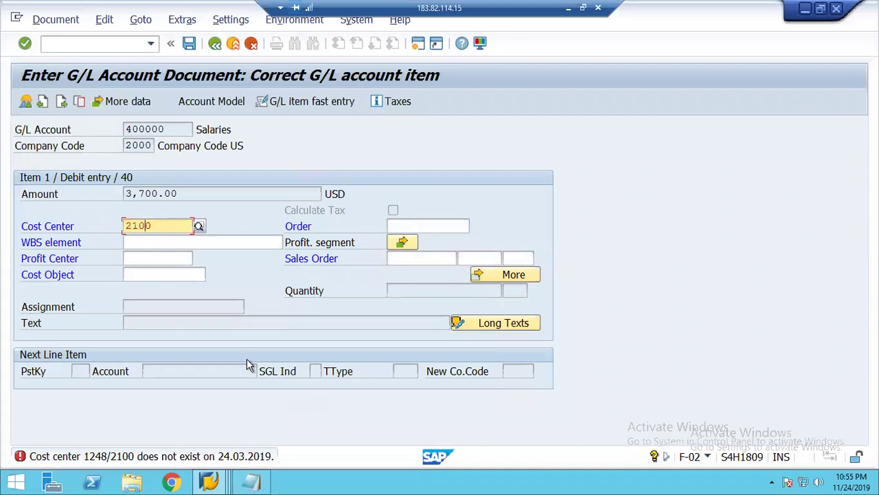
key(BackSpace)
text(1)
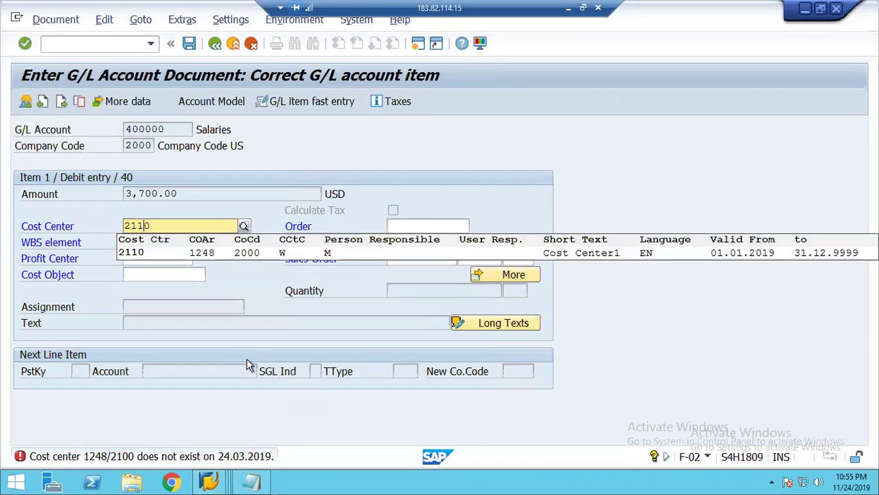
key(Return)
Clear the DUMMY profit center in the item's profitability segment and have the segment derived again.
click(402, 242)
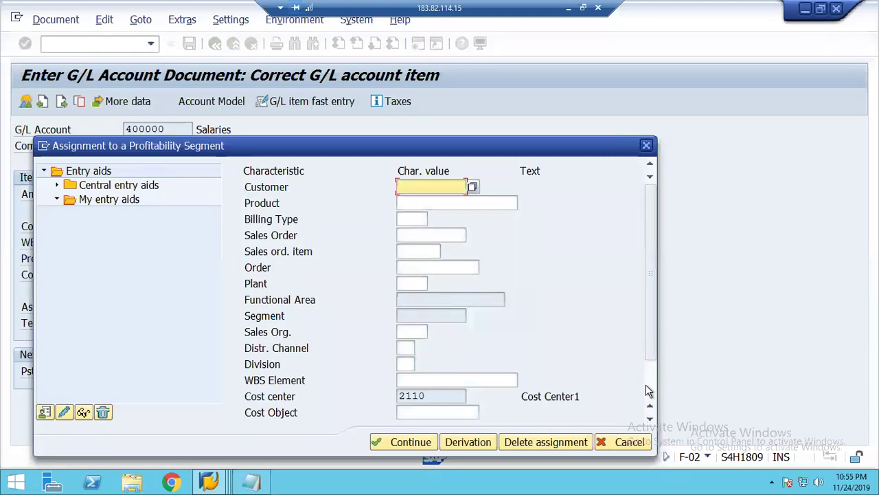
click(648, 385)
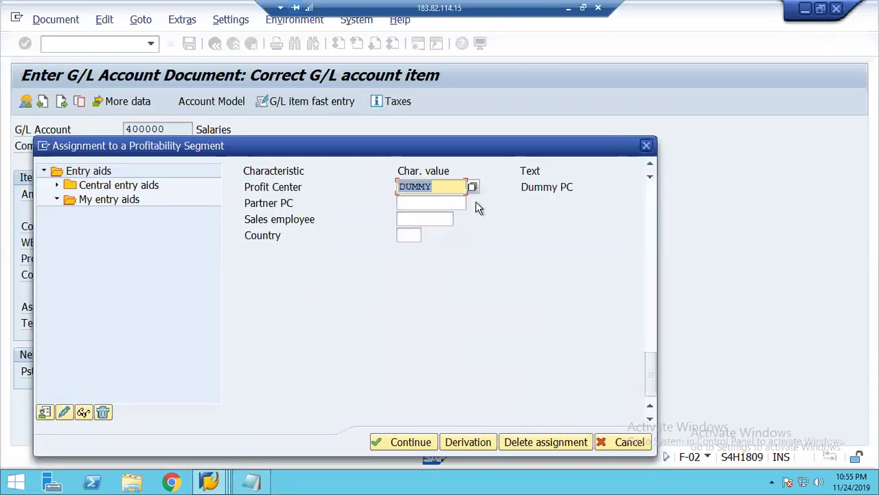
key(Delete)
key(Return)
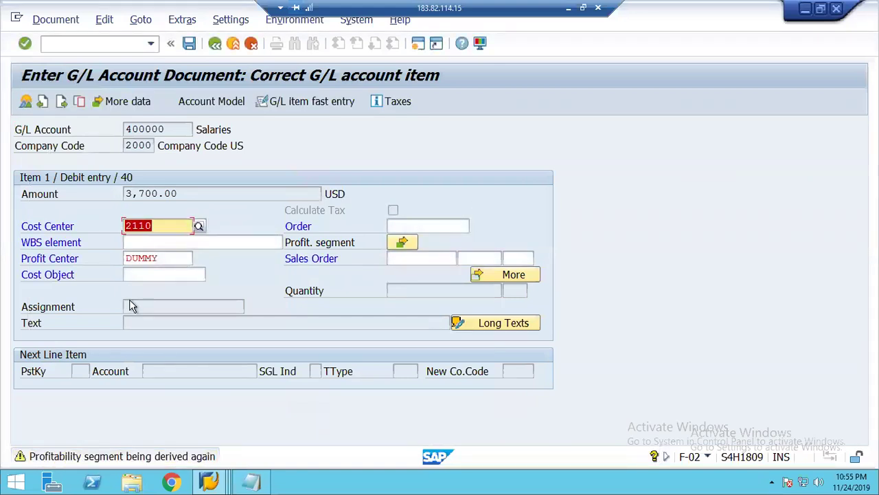
key(Return)
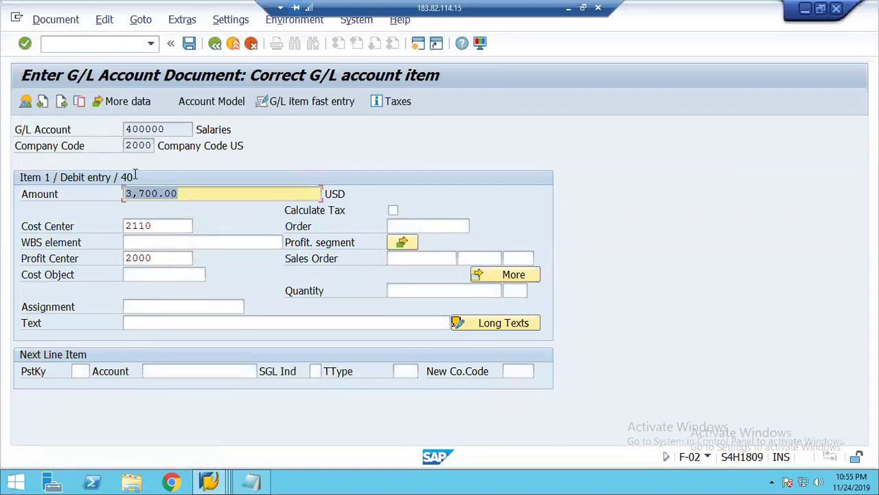
Check the profit center derived for the item and in its profitability segment.
click(154, 258)
click(402, 242)
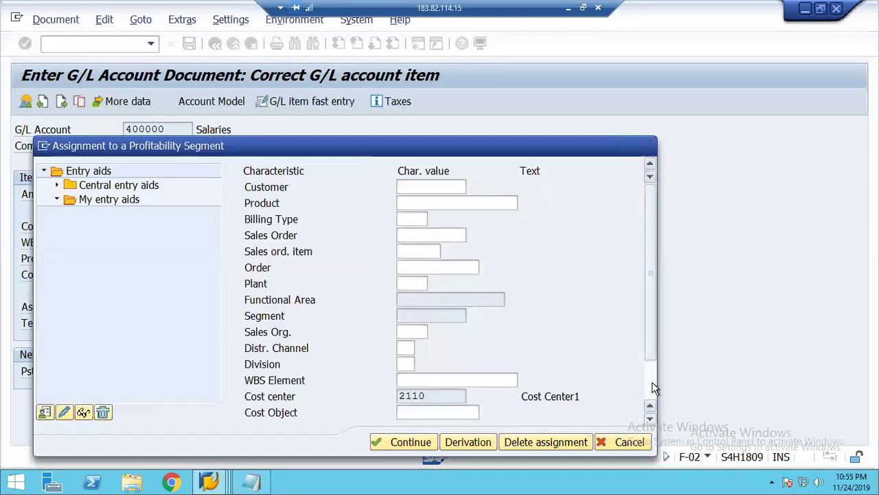
click(652, 381)
click(408, 442)
Clear the cost center from the salaries item, and recheck the profit center in its profitability segment.
click(157, 225)
key(BackSpace)
key(BackSpace)
key(BackSpace)
key(BackSpace)
key(Tab)
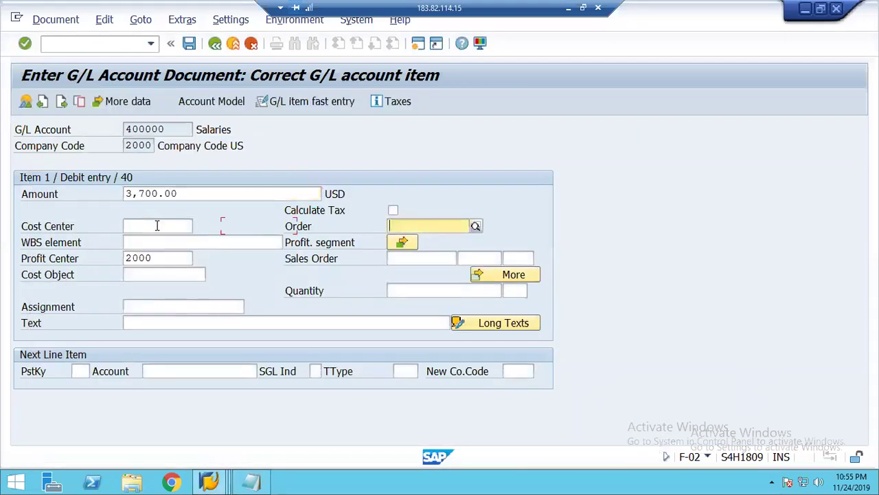
click(403, 243)
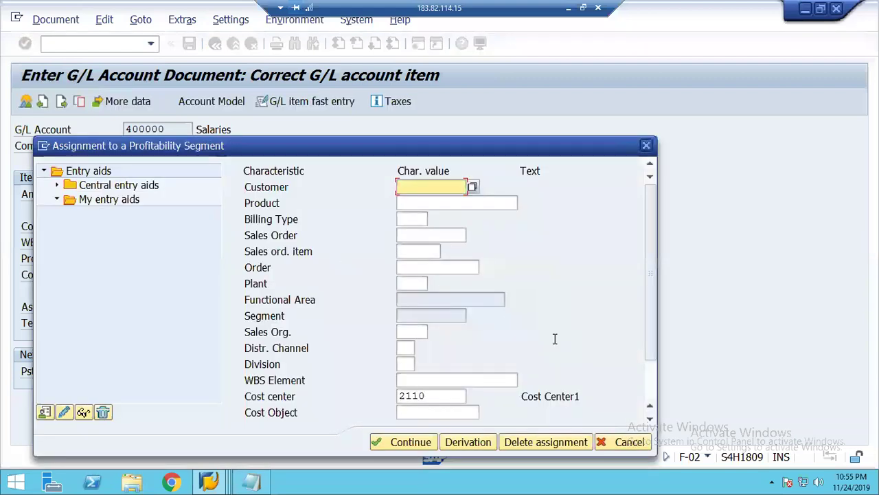
click(656, 388)
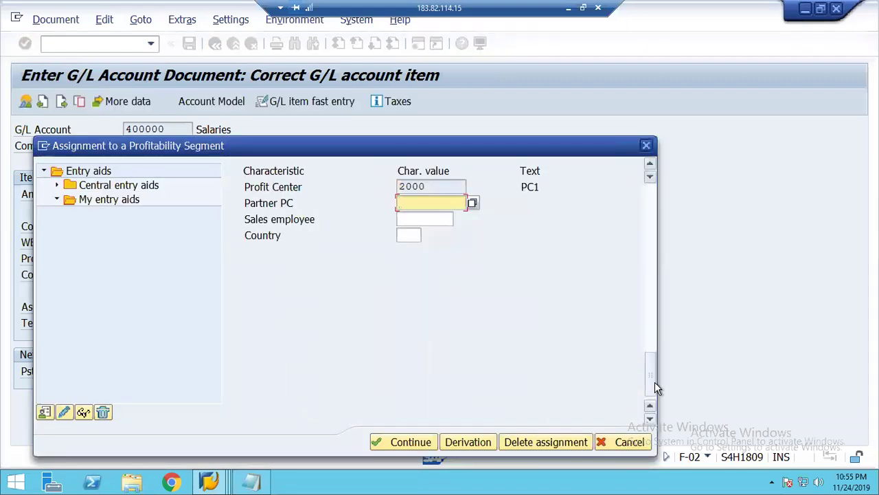
key(Return)
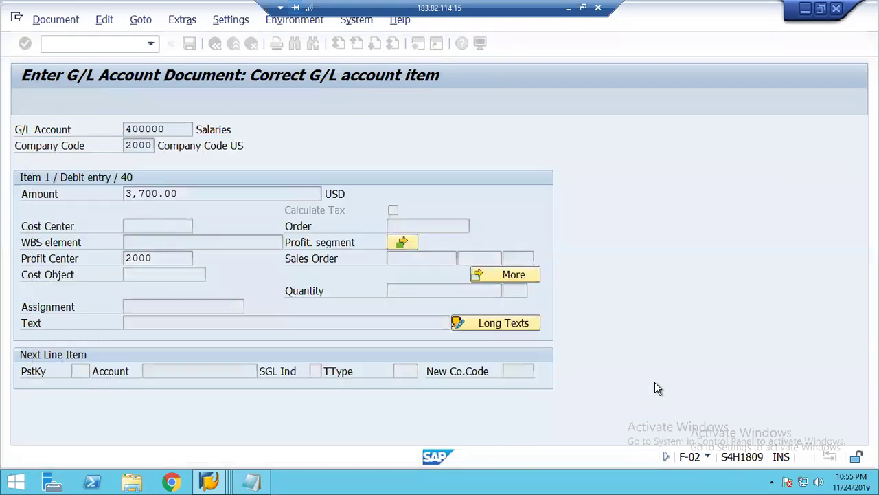
Set the salaries item's profit center to DUMMY.
click(155, 259)
key(BackSpace)
key(BackSpace)
key(BackSpace)
key(BackSpace)
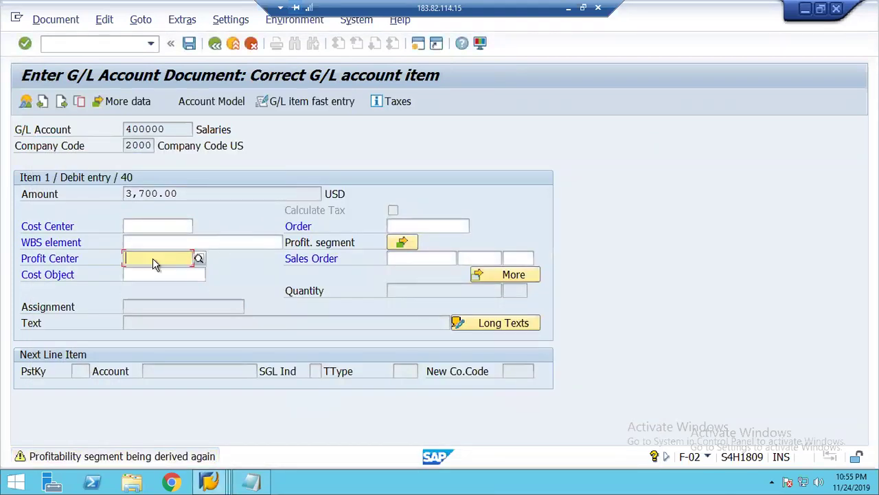
text(DUMMY)
key(Return)
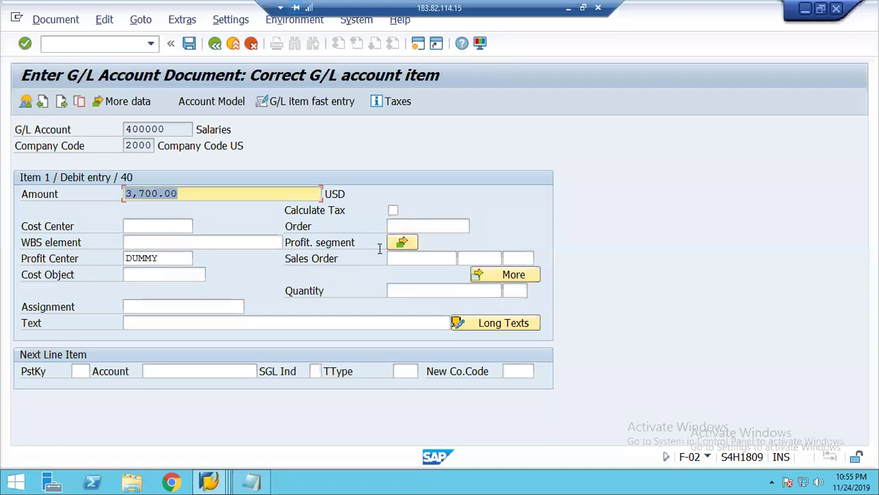
Enter cost center 2110 in the item's profitability segment, and reopen the assignment to check its profit center.
click(401, 244)
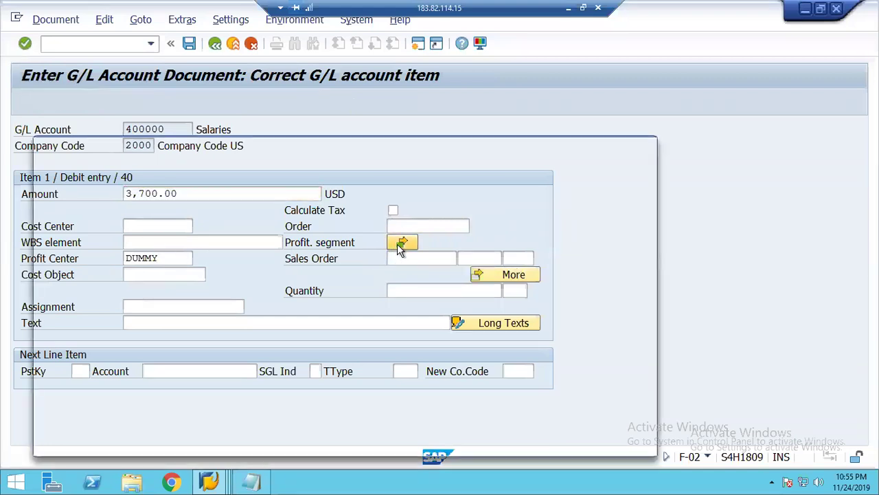
click(655, 380)
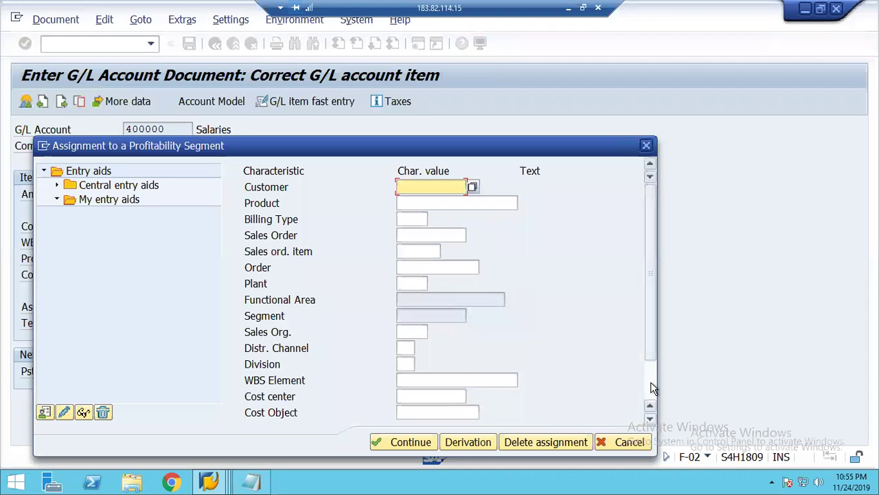
click(656, 201)
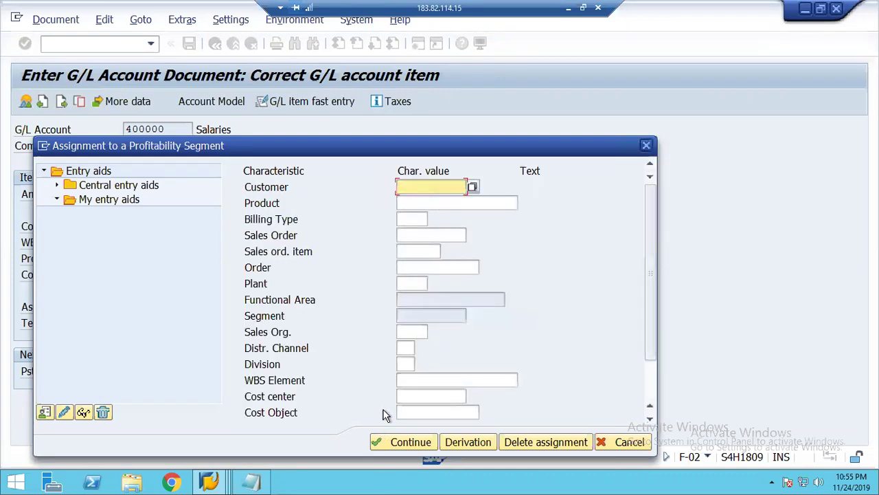
click(420, 397)
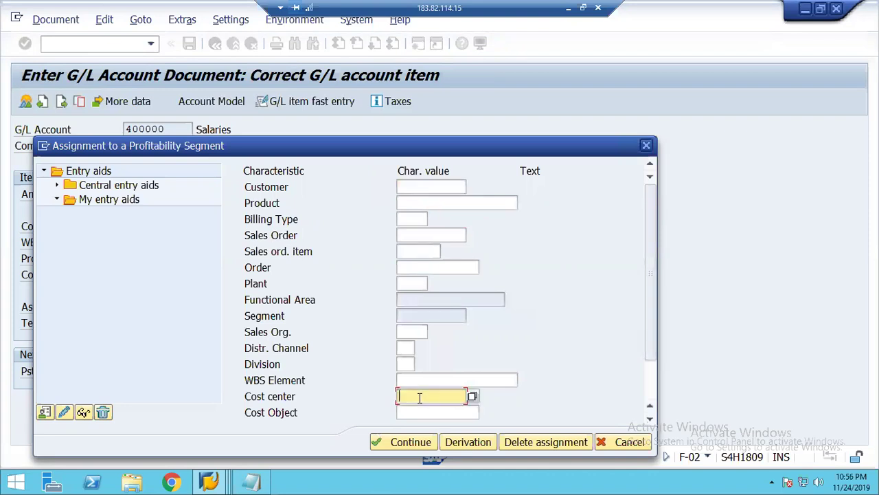
text(2110)
key(Return)
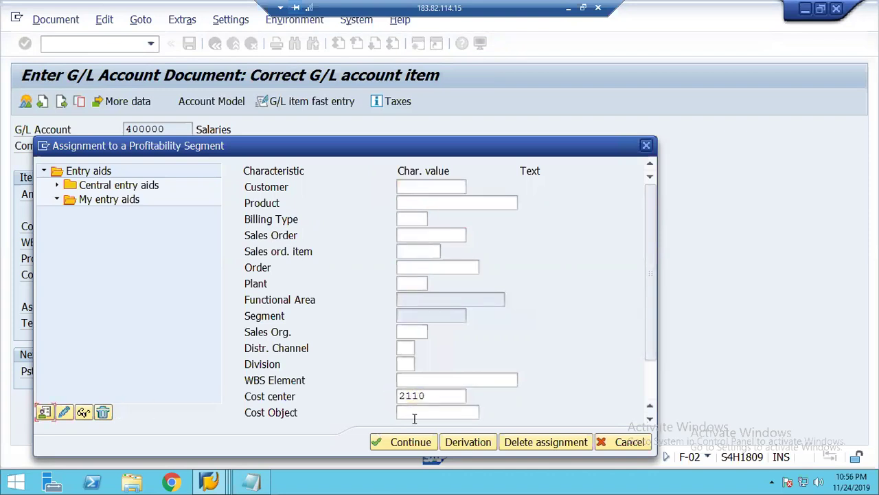
click(408, 441)
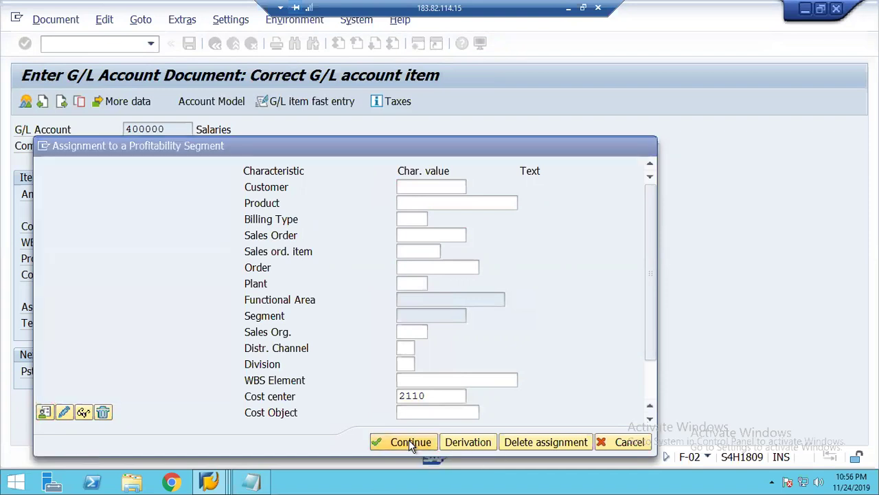
click(402, 240)
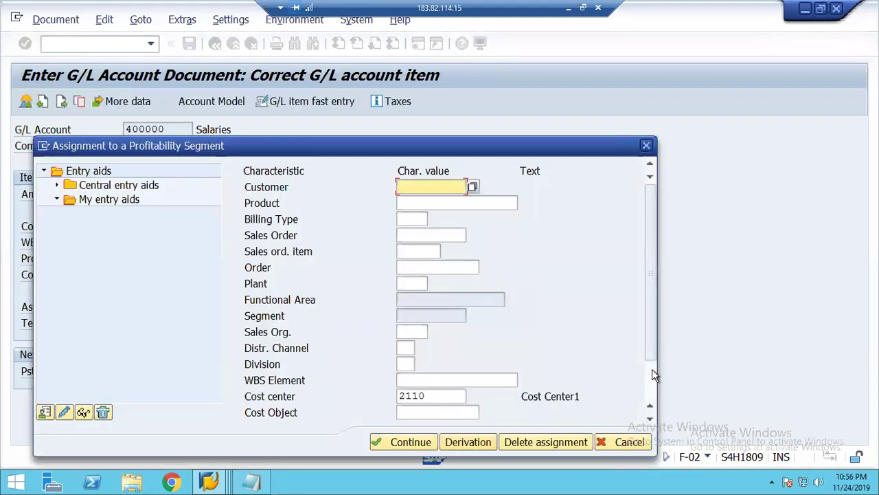
click(654, 378)
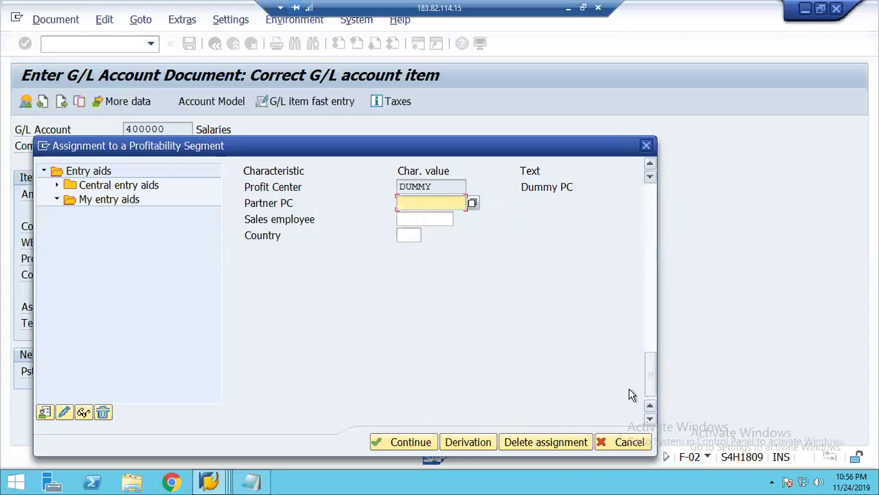
Run the derivation in the salaries item's profitability segment, and undo it before closing the assignment.
click(462, 445)
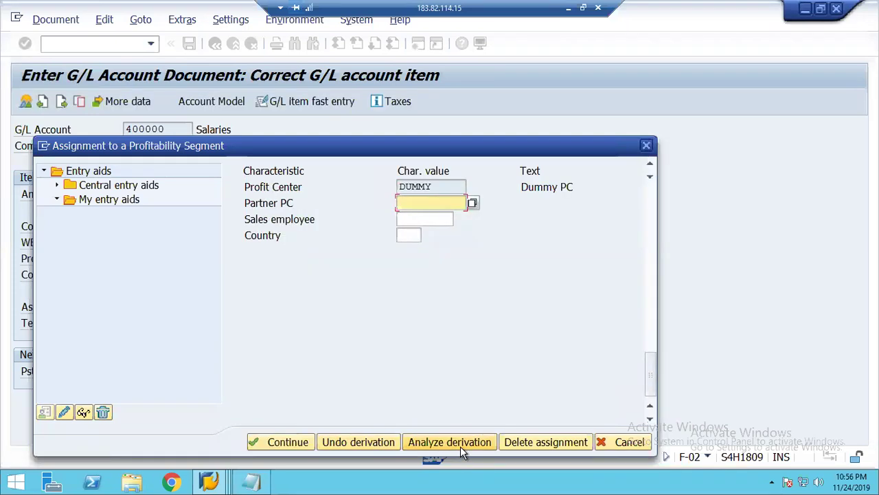
click(334, 443)
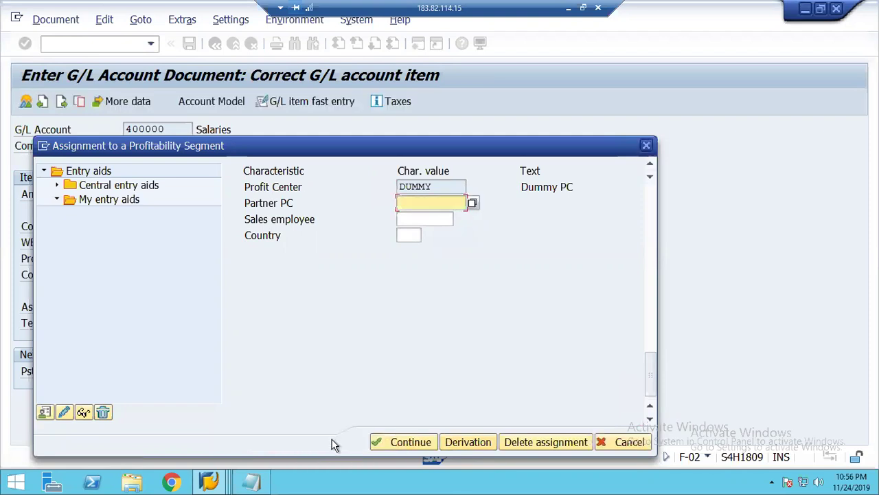
key(Return)
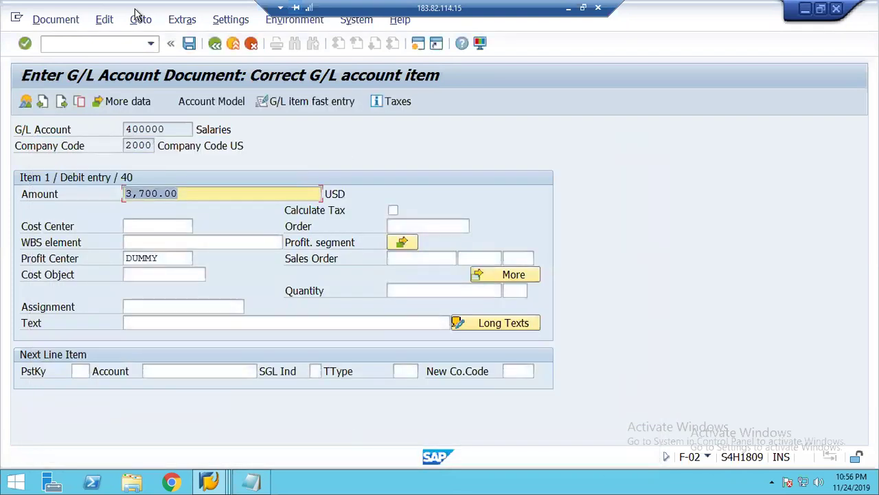
Restart transaction F-02 for a new G/L document, and set the document date to 24032019.
click(87, 45)
text(/nf-02)
key(Return)
key(space)
key(Down)
key(Return)
Add a first line item for account 400000 with posting key 40, and set its amount to 12 USD.
key(Tab)
key(Tab)
key(Tab)
key(Tab)
key(Tab)
key(Tab)
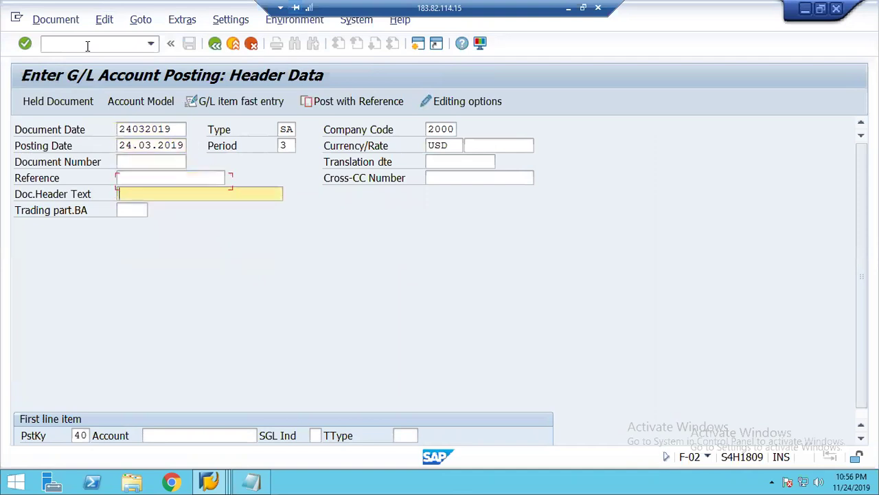
key(Tab)
key(space)
key(Down)
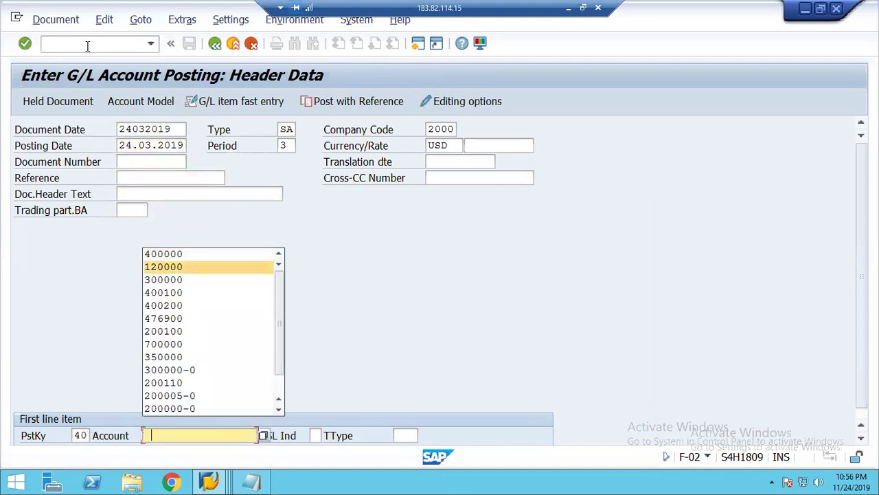
key(Up)
key(Return)
key(Return)
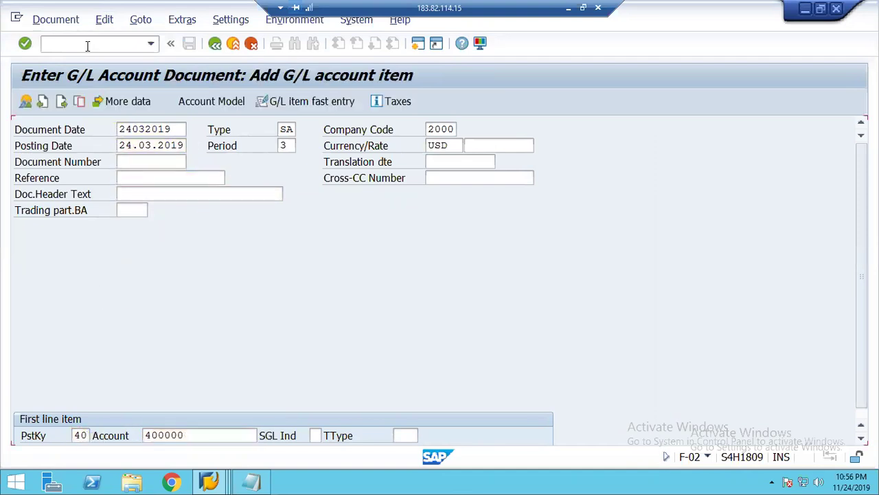
text(12)
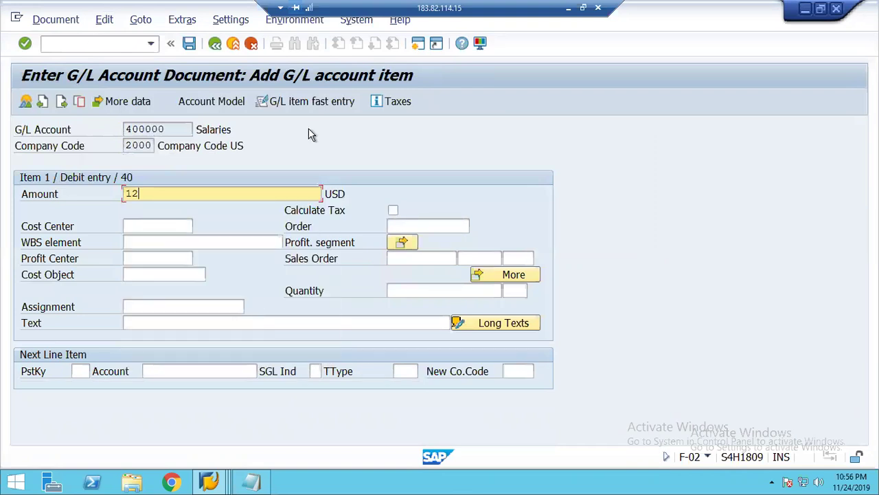
Enter cost center 2110 in the salaries item's profitability segment, and run the derivation to check the profit center.
click(404, 243)
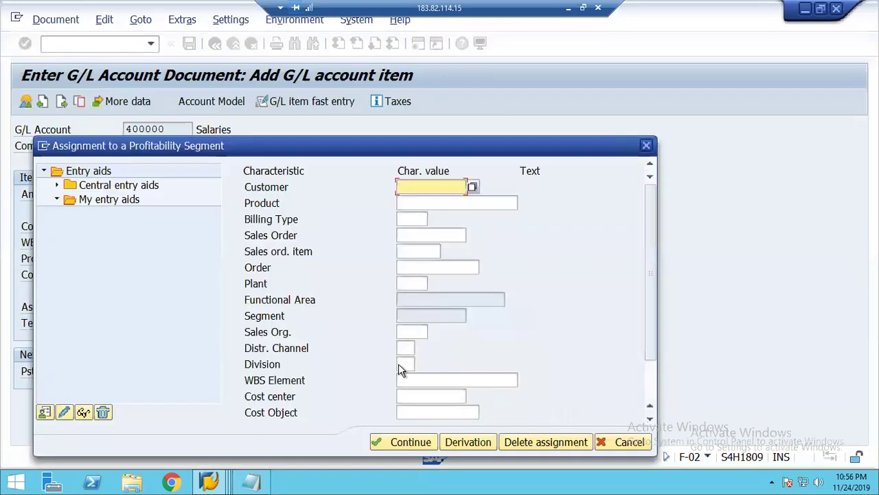
click(414, 390)
text(2110)
key(Return)
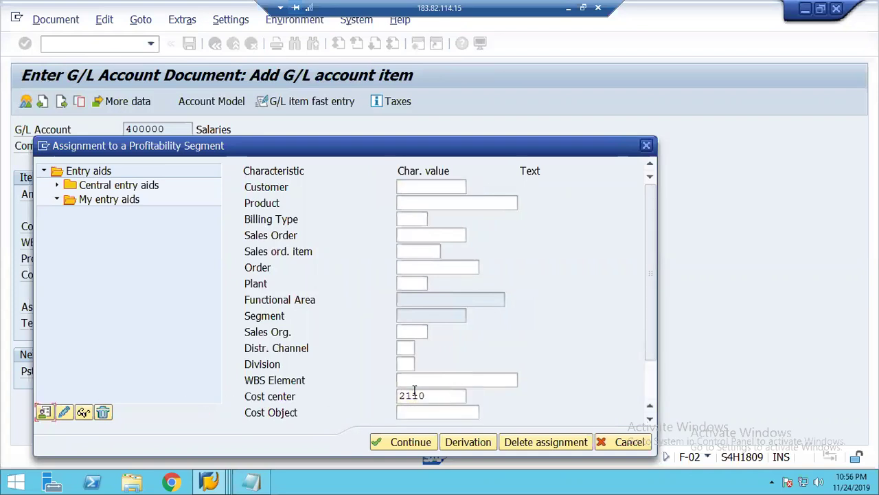
click(469, 442)
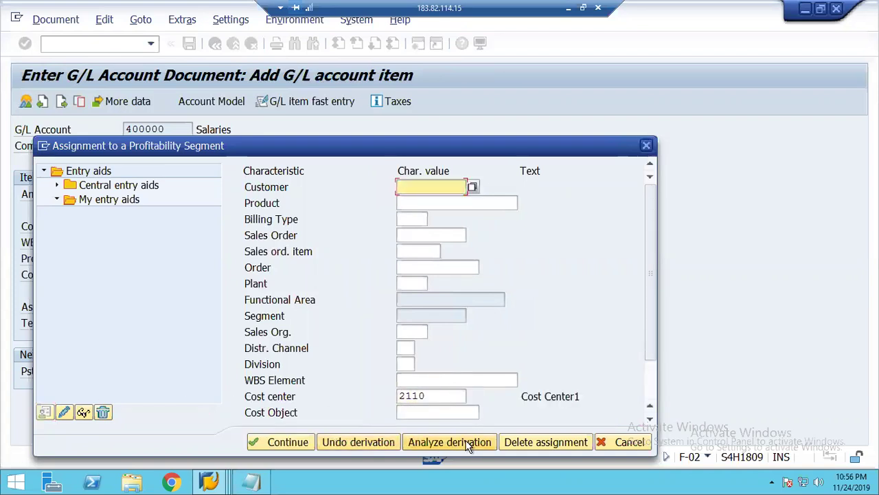
click(651, 399)
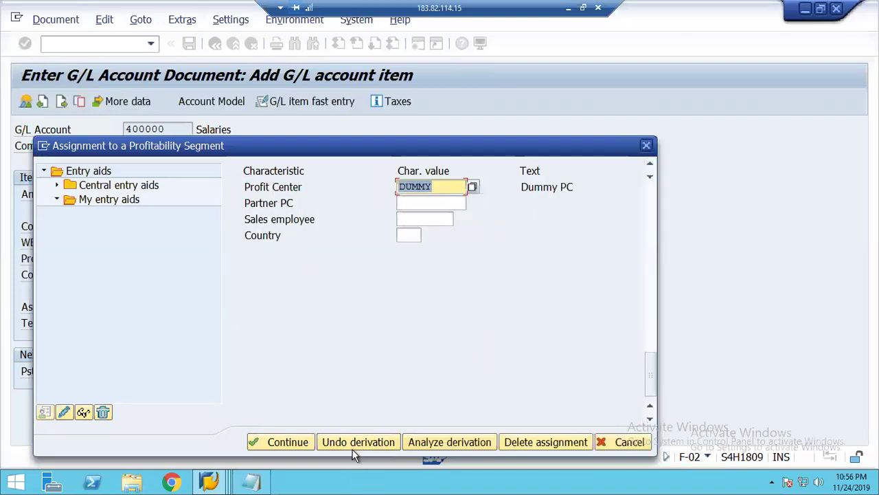
Clear the derived profit center and undo the derivation, rerunning the derivation once to recheck the profit center.
key(Delete)
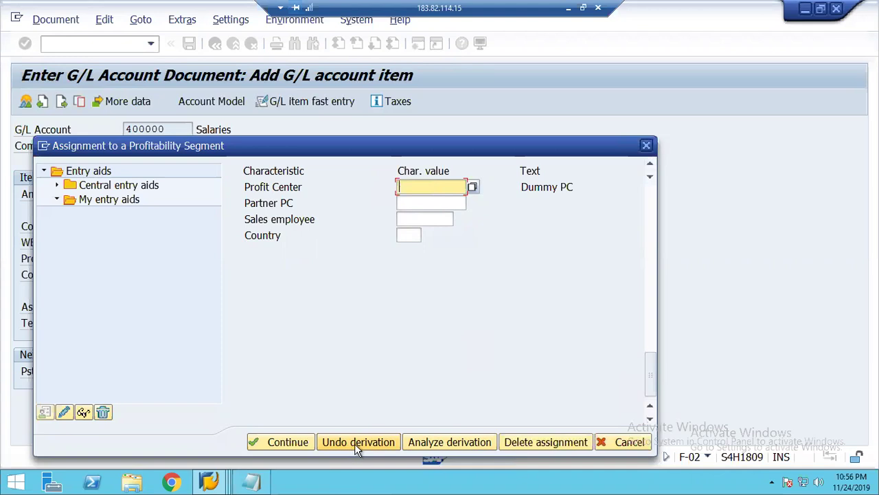
click(356, 446)
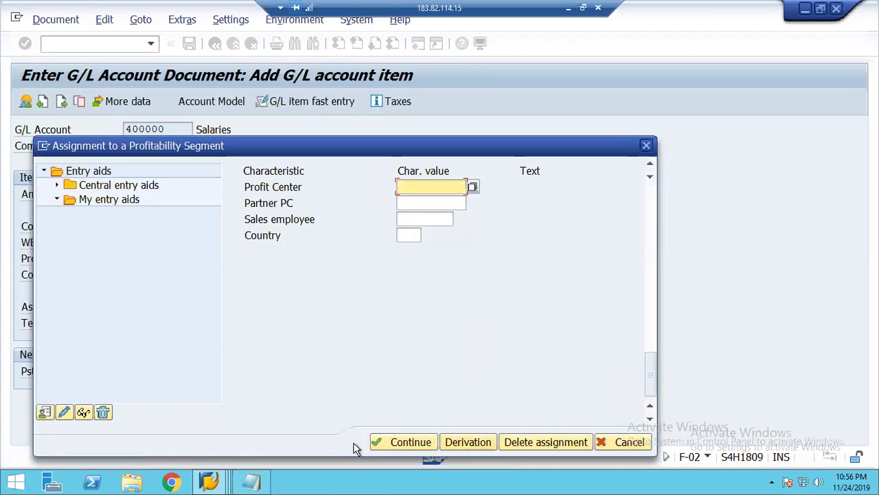
click(463, 438)
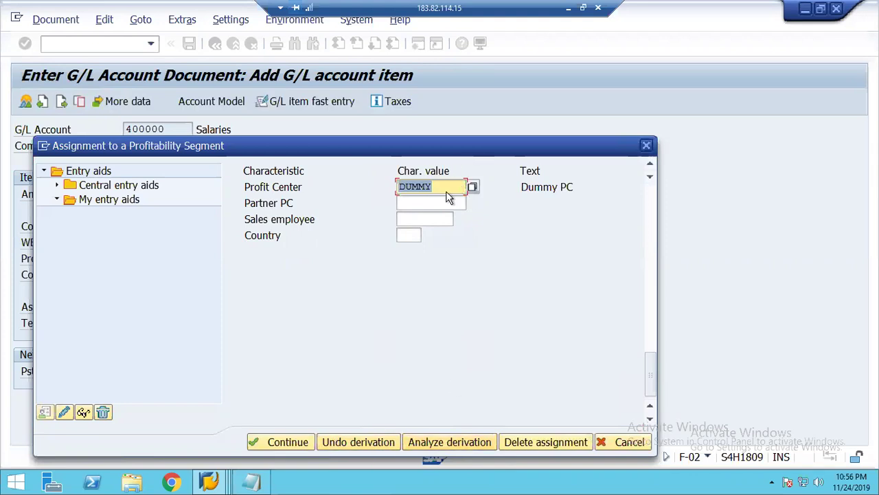
key(Delete)
click(333, 444)
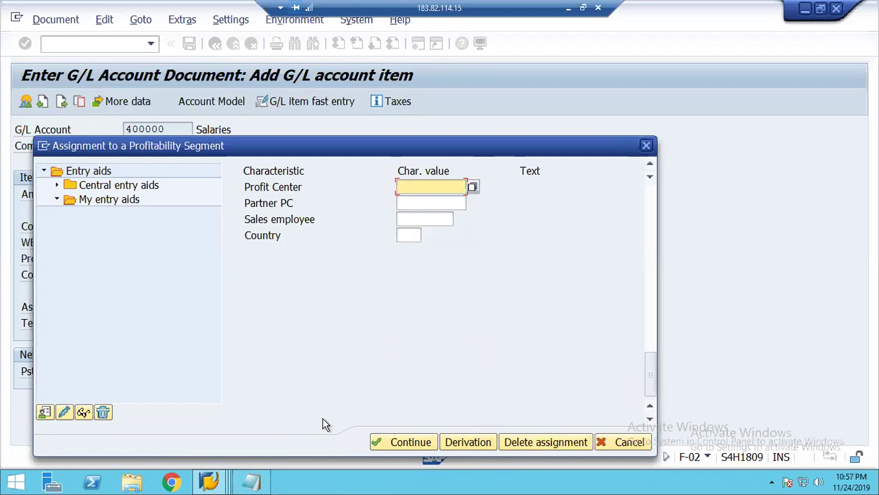
Confirm the item's profitability segment with a blank profit center, and reopen the assignment to check it.
click(398, 440)
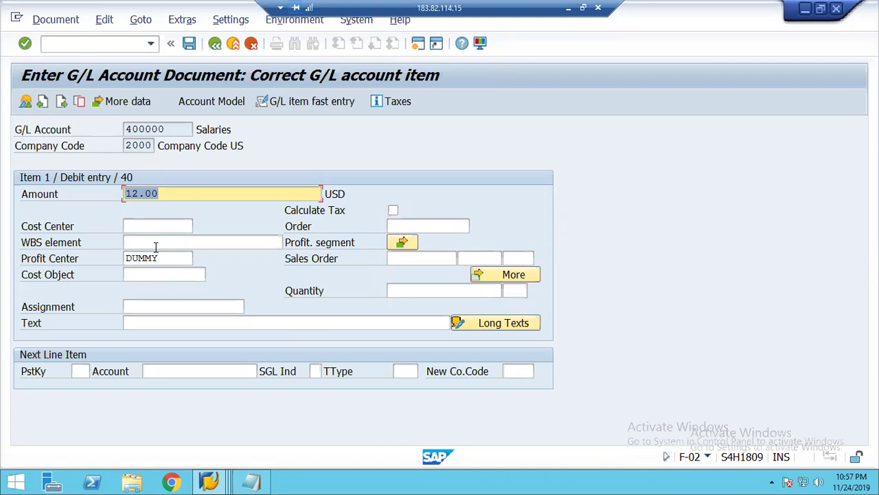
click(403, 244)
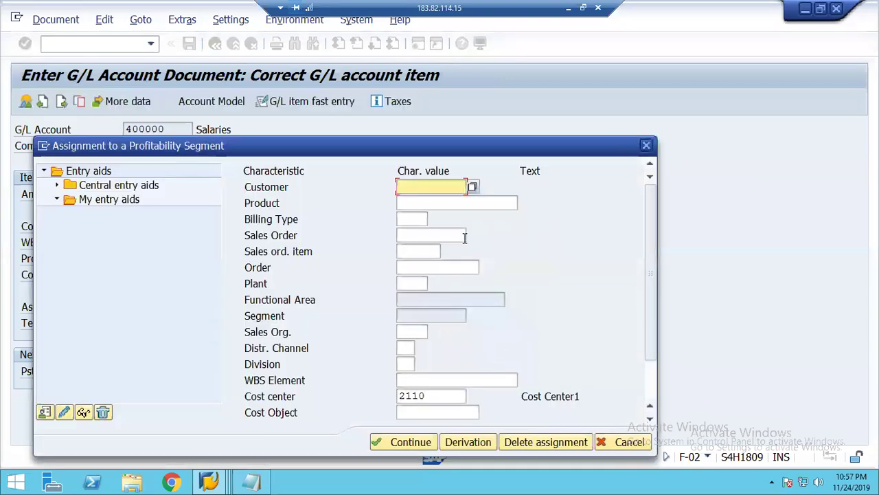